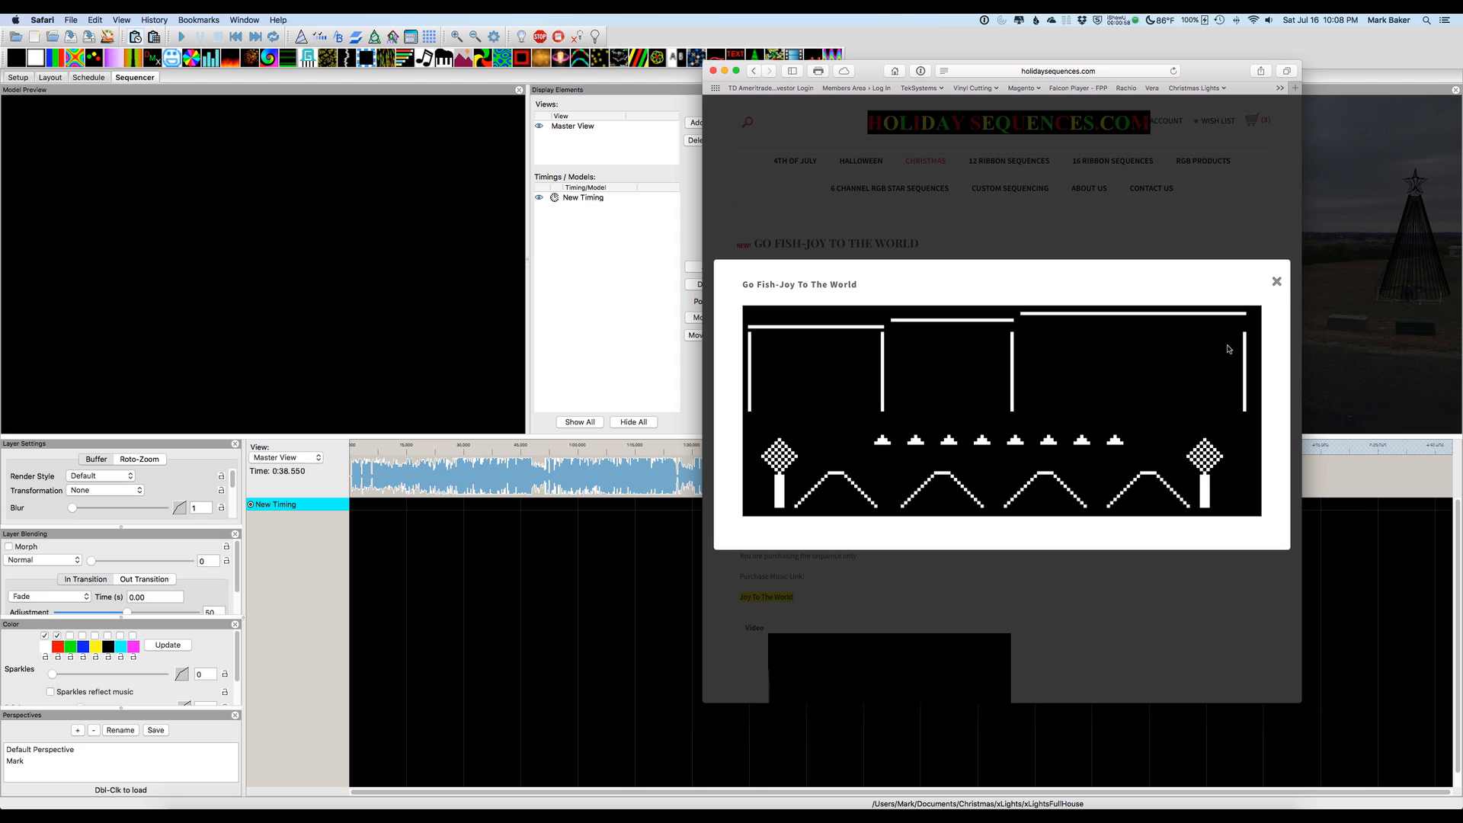
# - Close the enlarged Go Fish-Joy To The World image, review the sequence's channel list and switch to xLights
pyautogui.click(1277, 283)
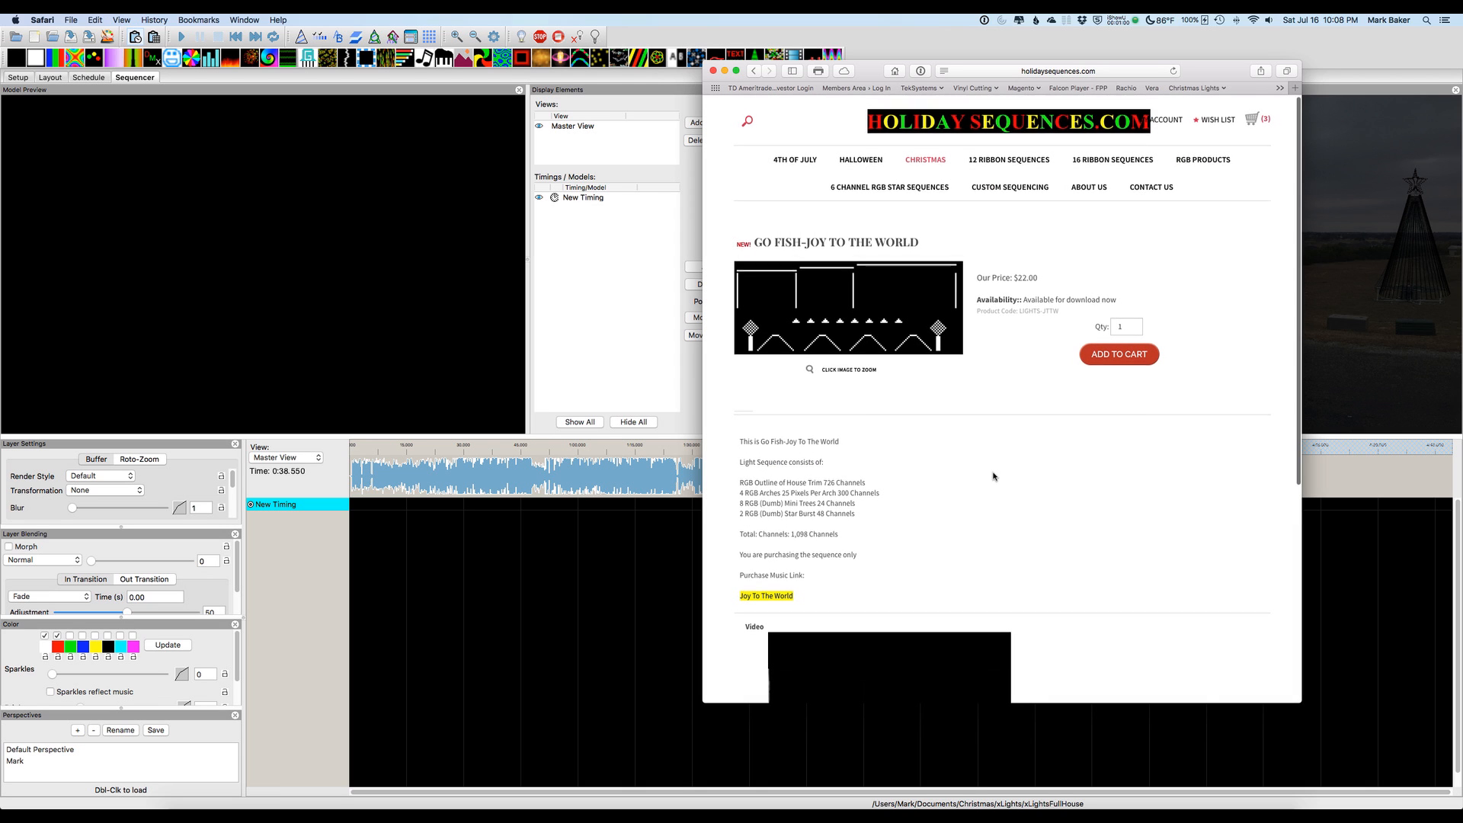
pyautogui.scroll(-2, 995, 473)
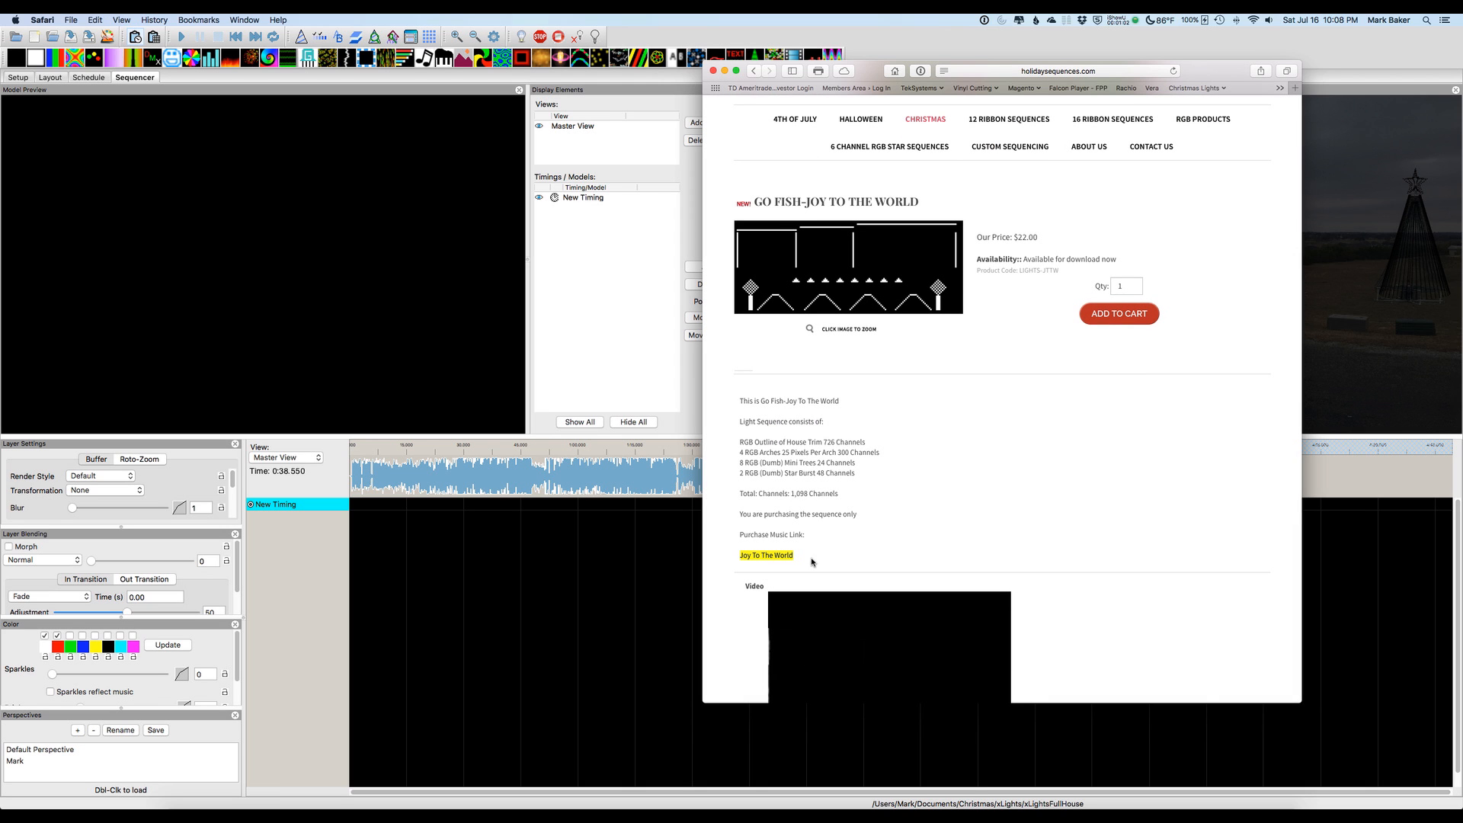
pyautogui.click(423, 375)
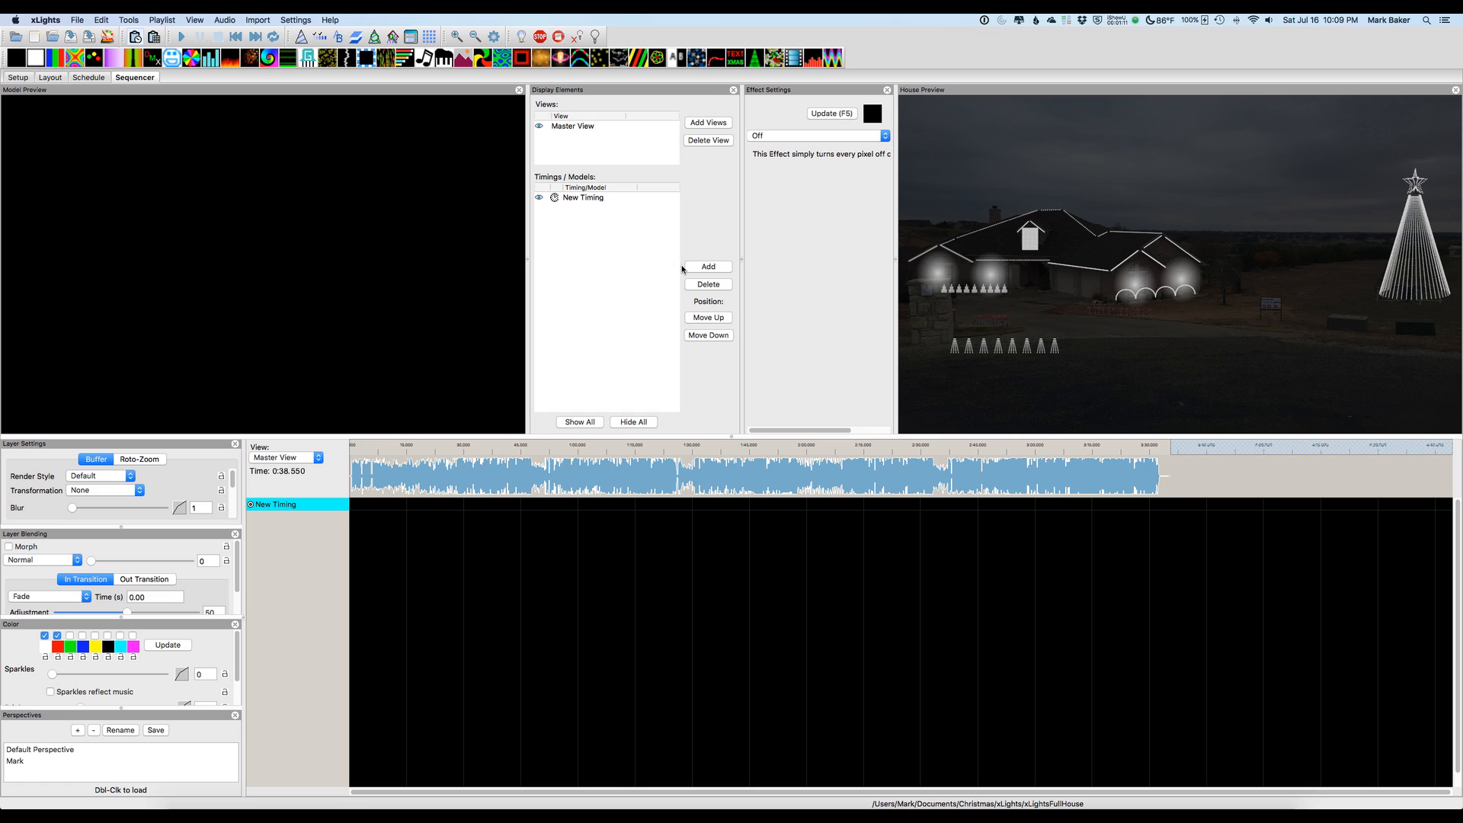
# - Add the models MiniTree 1 through MiniTree 9 to the Master View
pyautogui.click(704, 267)
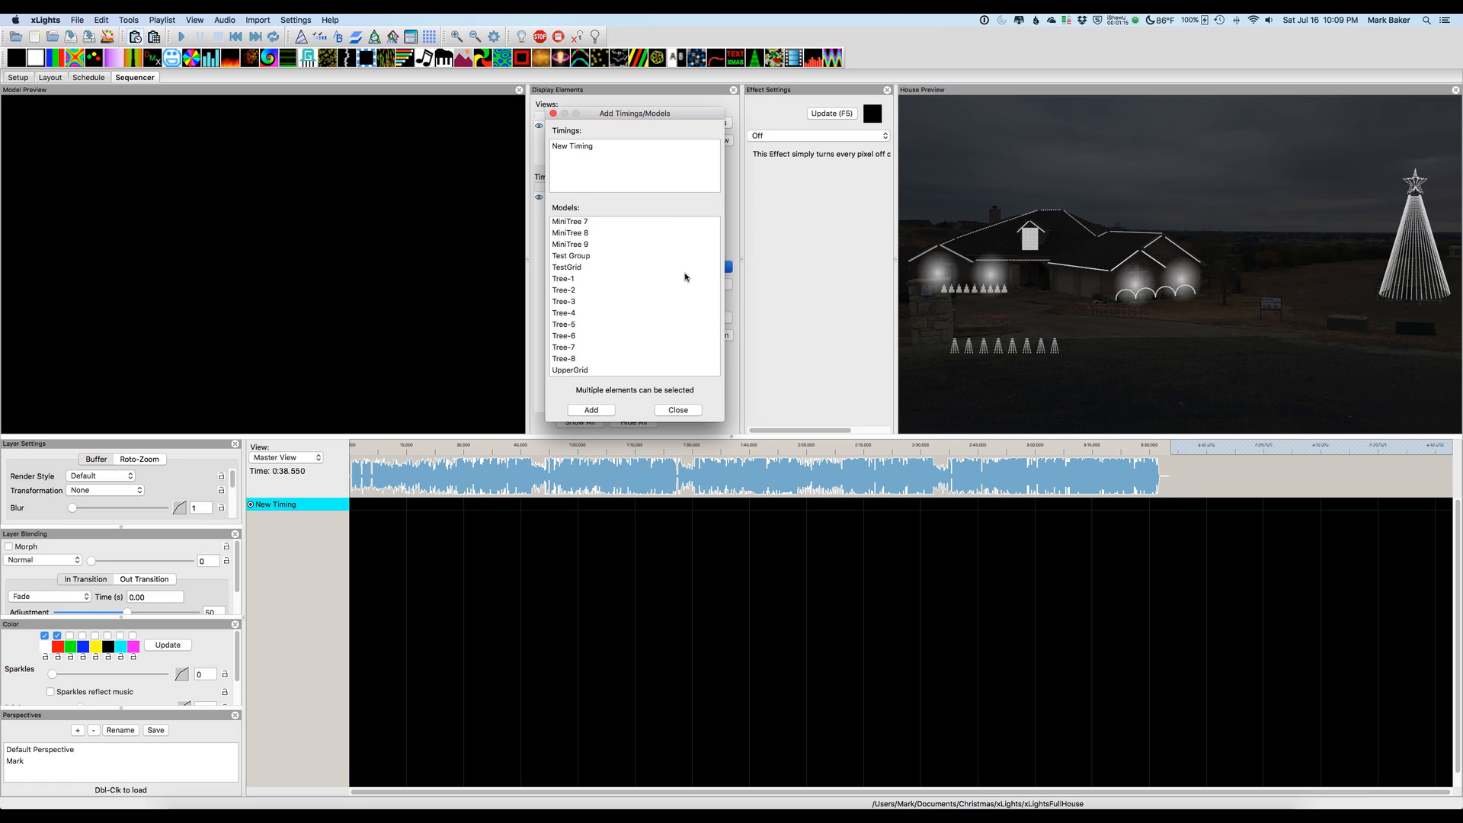
pyautogui.scroll(5, 624, 263)
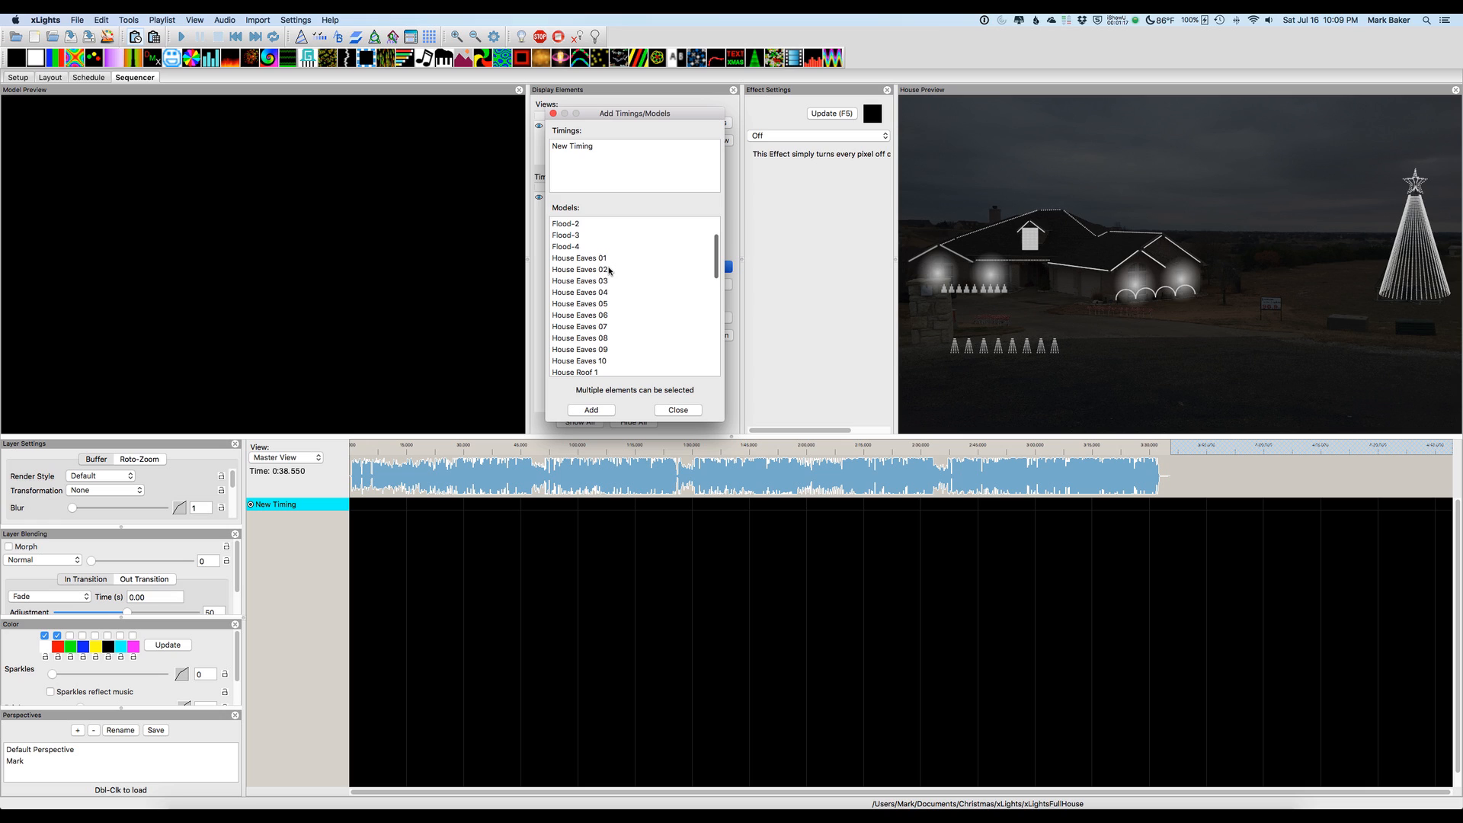
pyautogui.scroll(3, 717, 282)
pyautogui.click(716, 346)
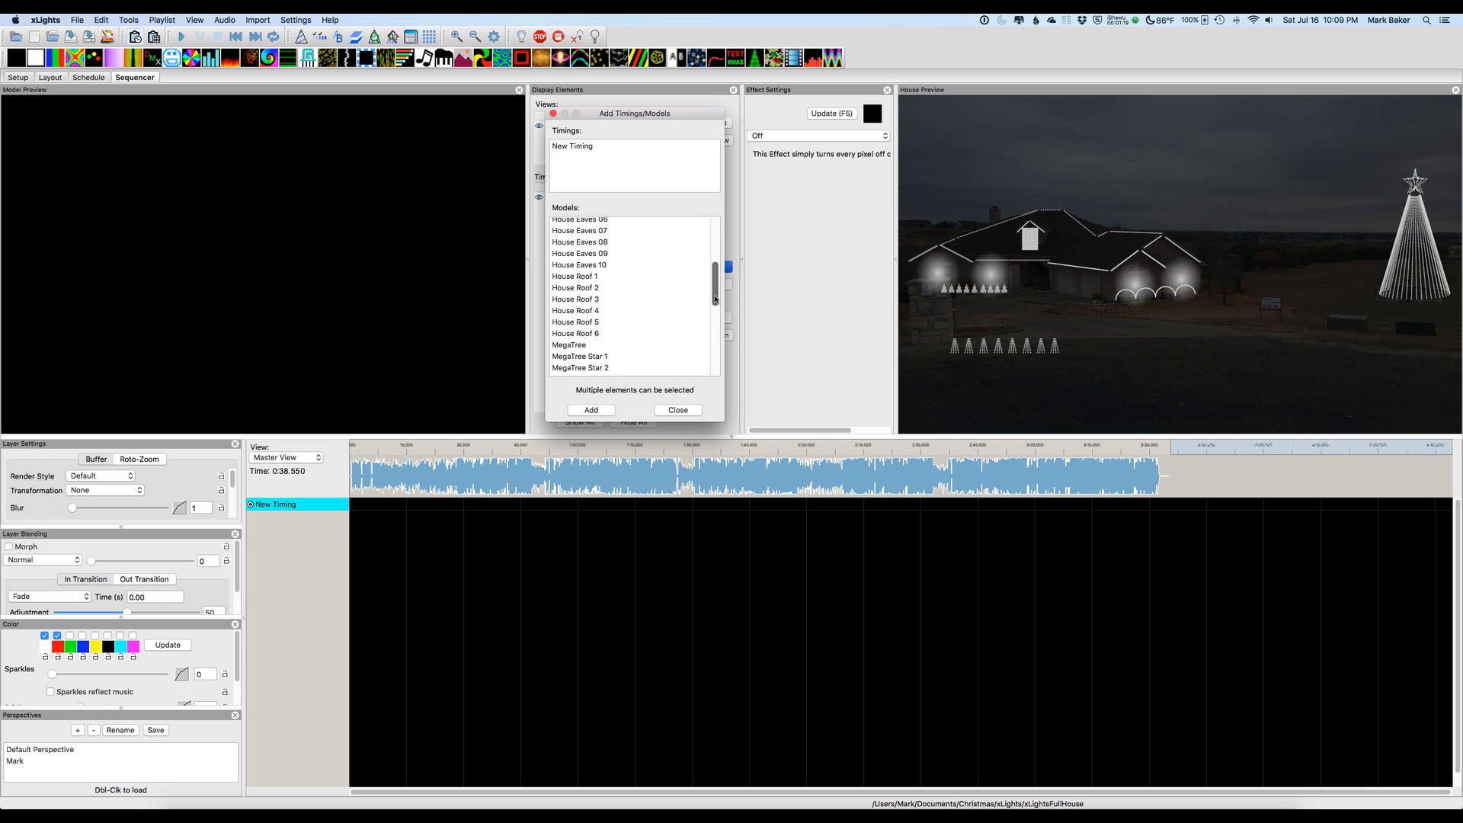
pyautogui.scroll(-5, 714, 299)
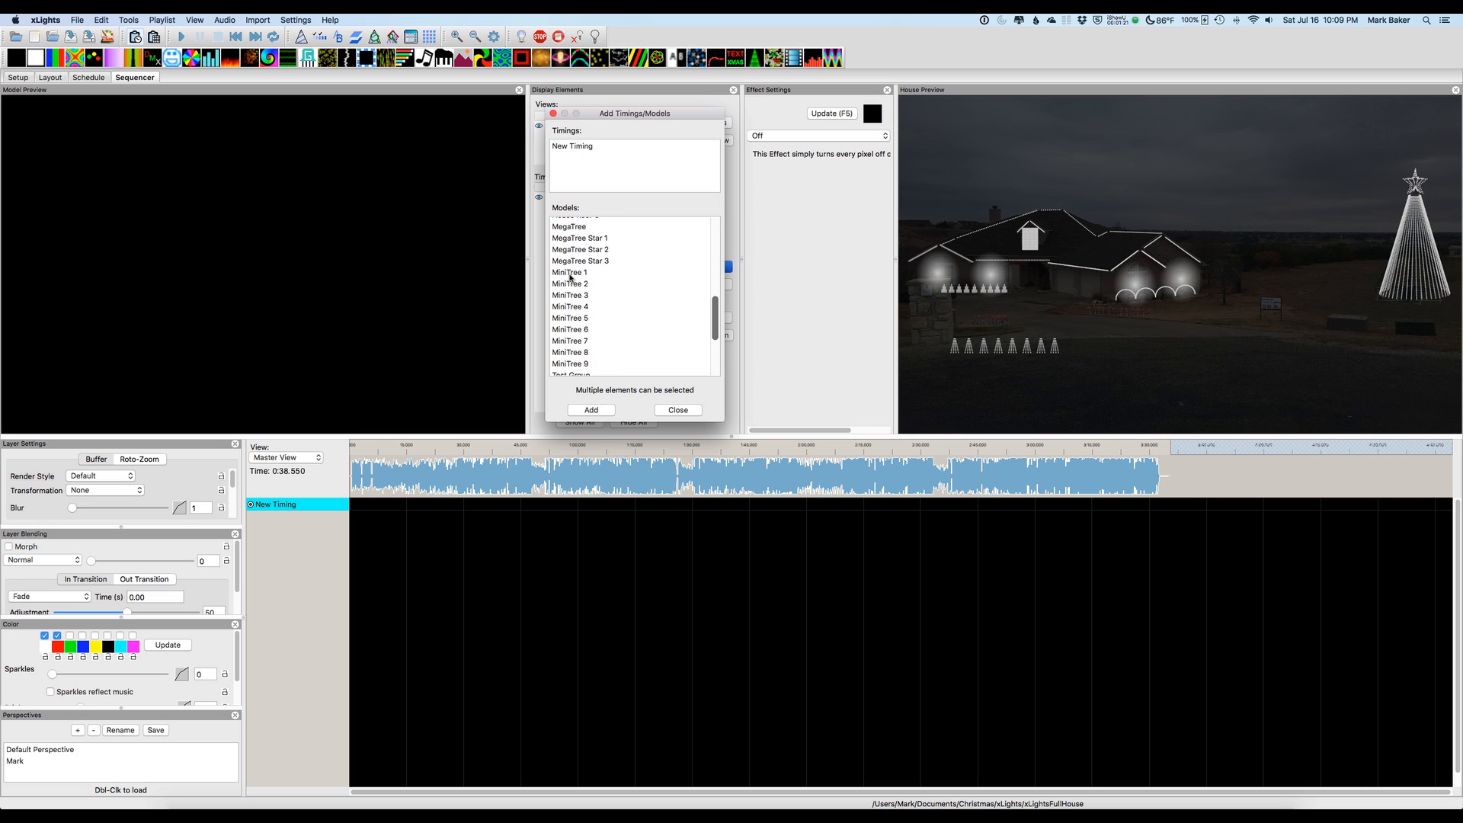
pyautogui.click(570, 272)
pyautogui.keyDown('shift'); pyautogui.click(570, 364); pyautogui.keyUp('shift')
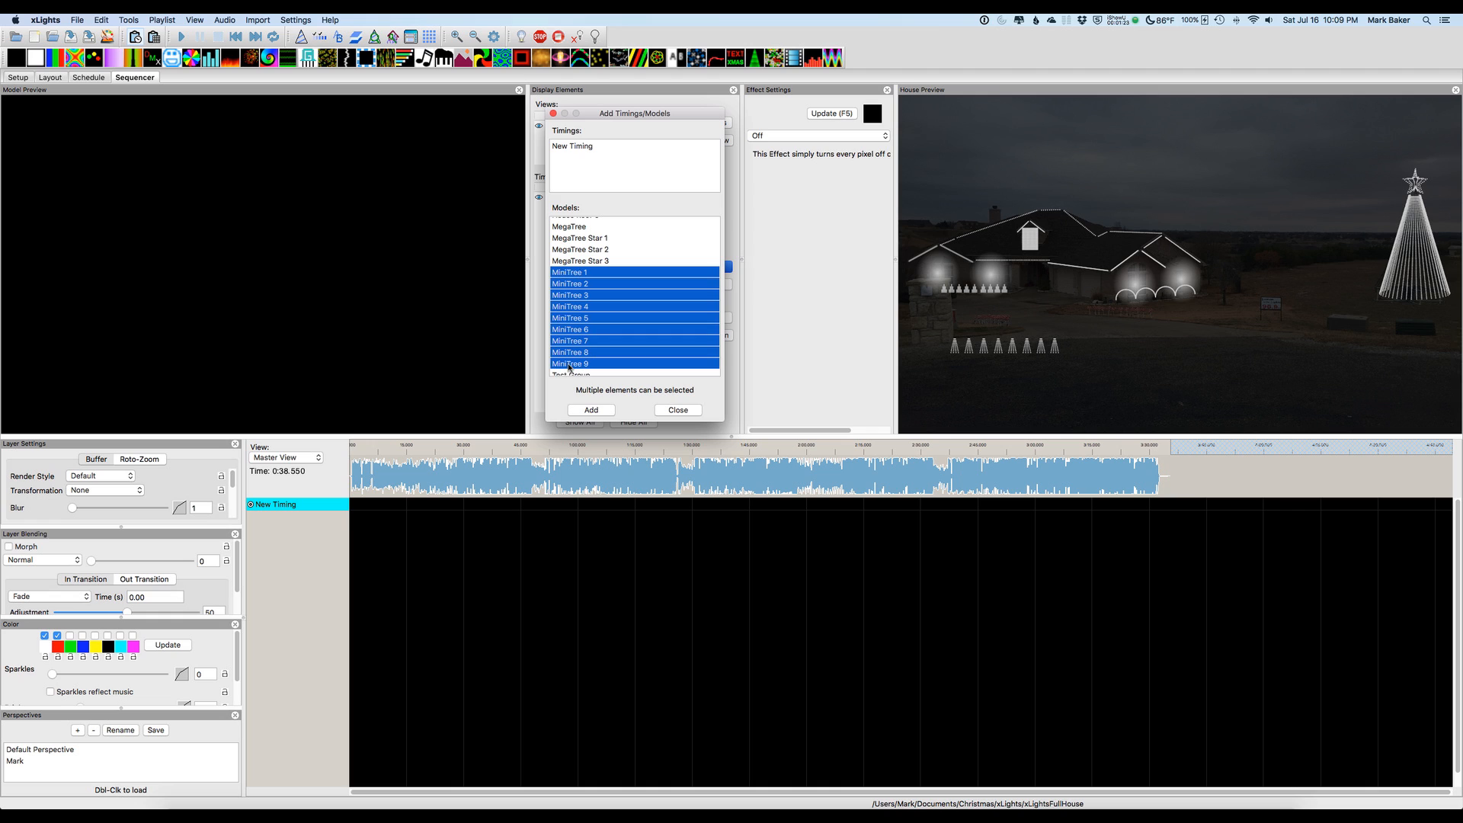
pyautogui.click(589, 409)
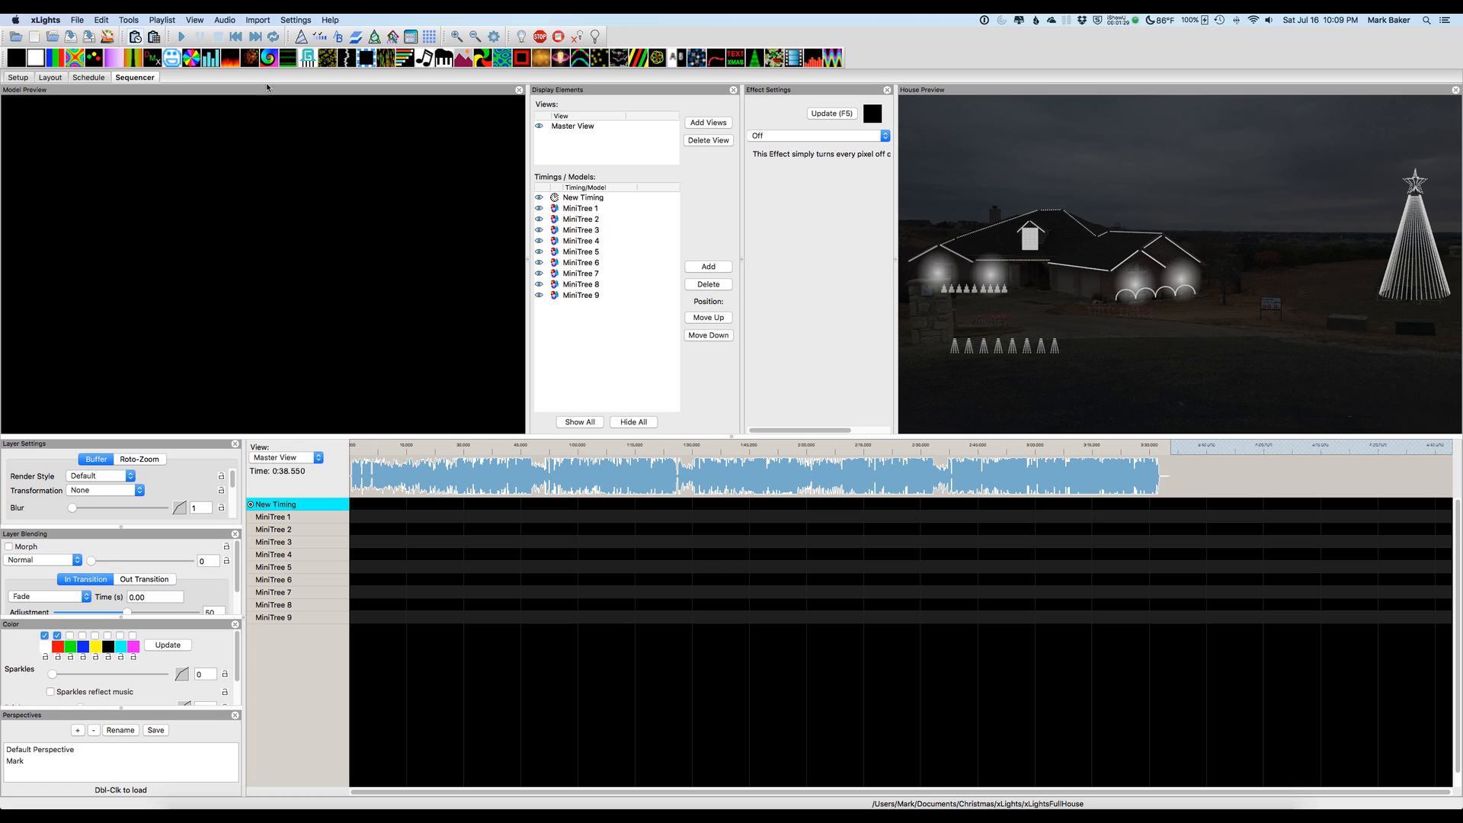
# - Start an effects import from the file Go Fish-Joy To The World.lms in the Joy to the world folder
pyautogui.click(252, 21)
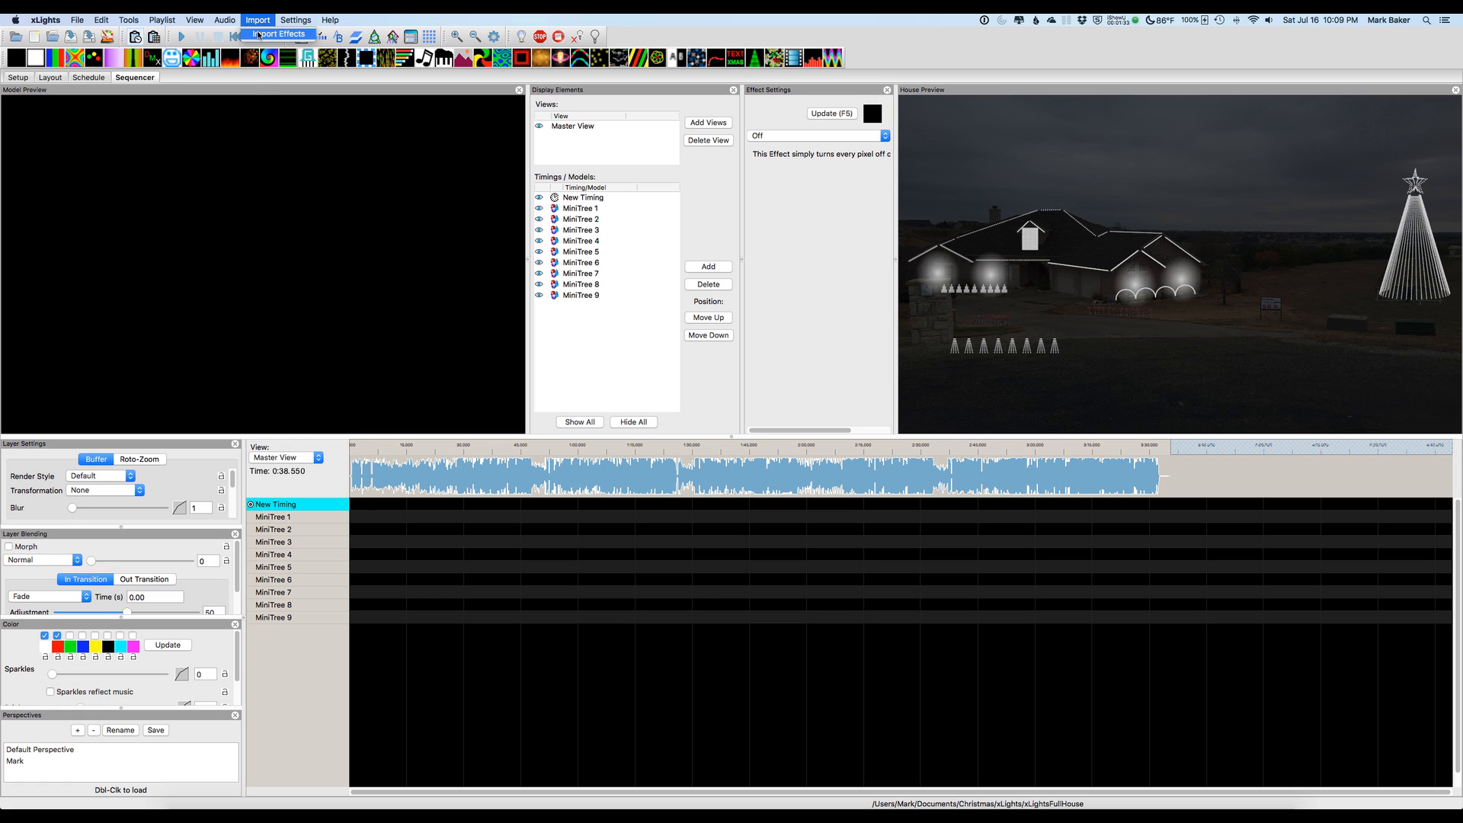
pyautogui.click(258, 35)
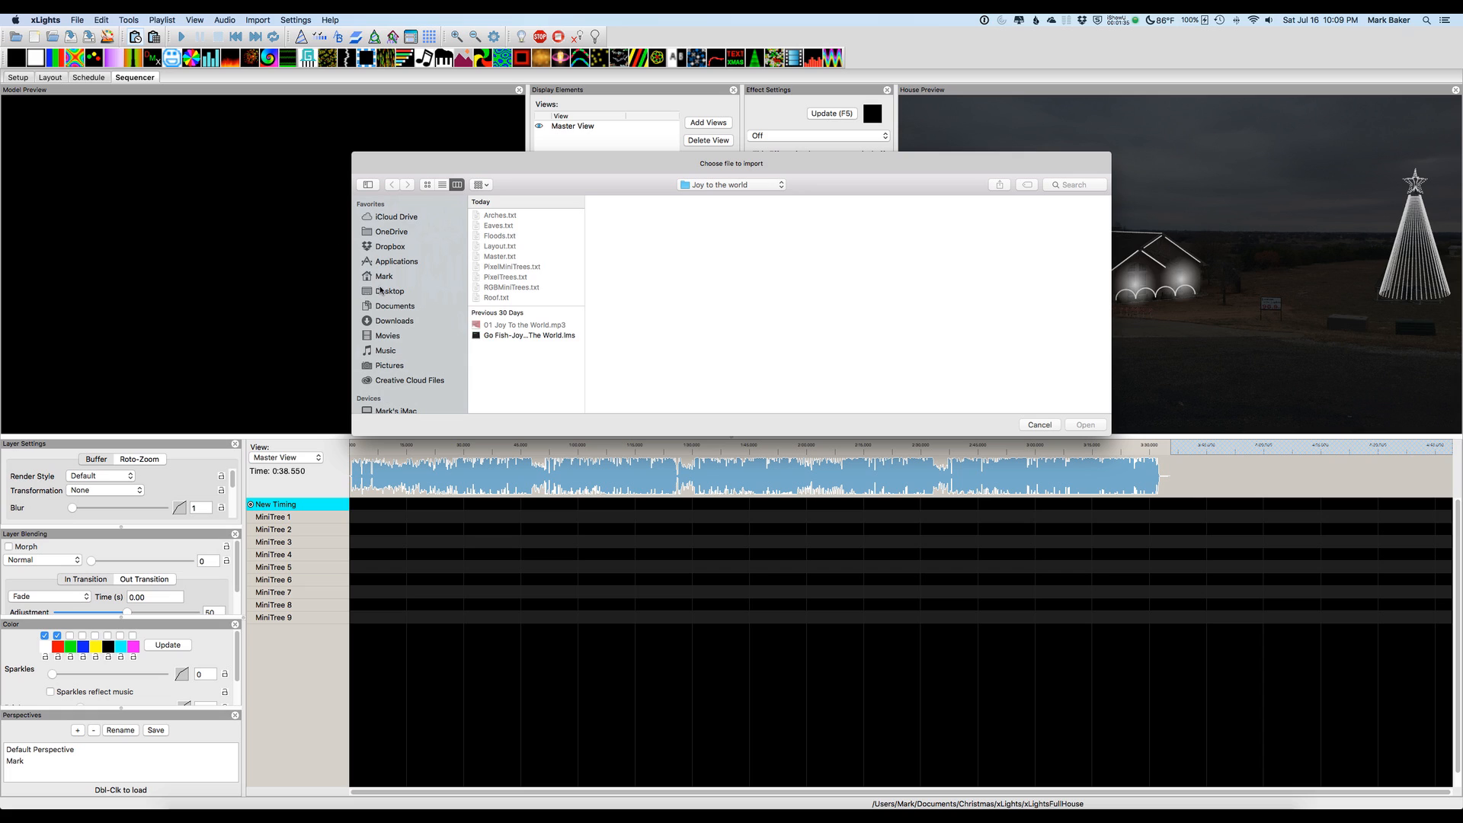
pyautogui.click(503, 335)
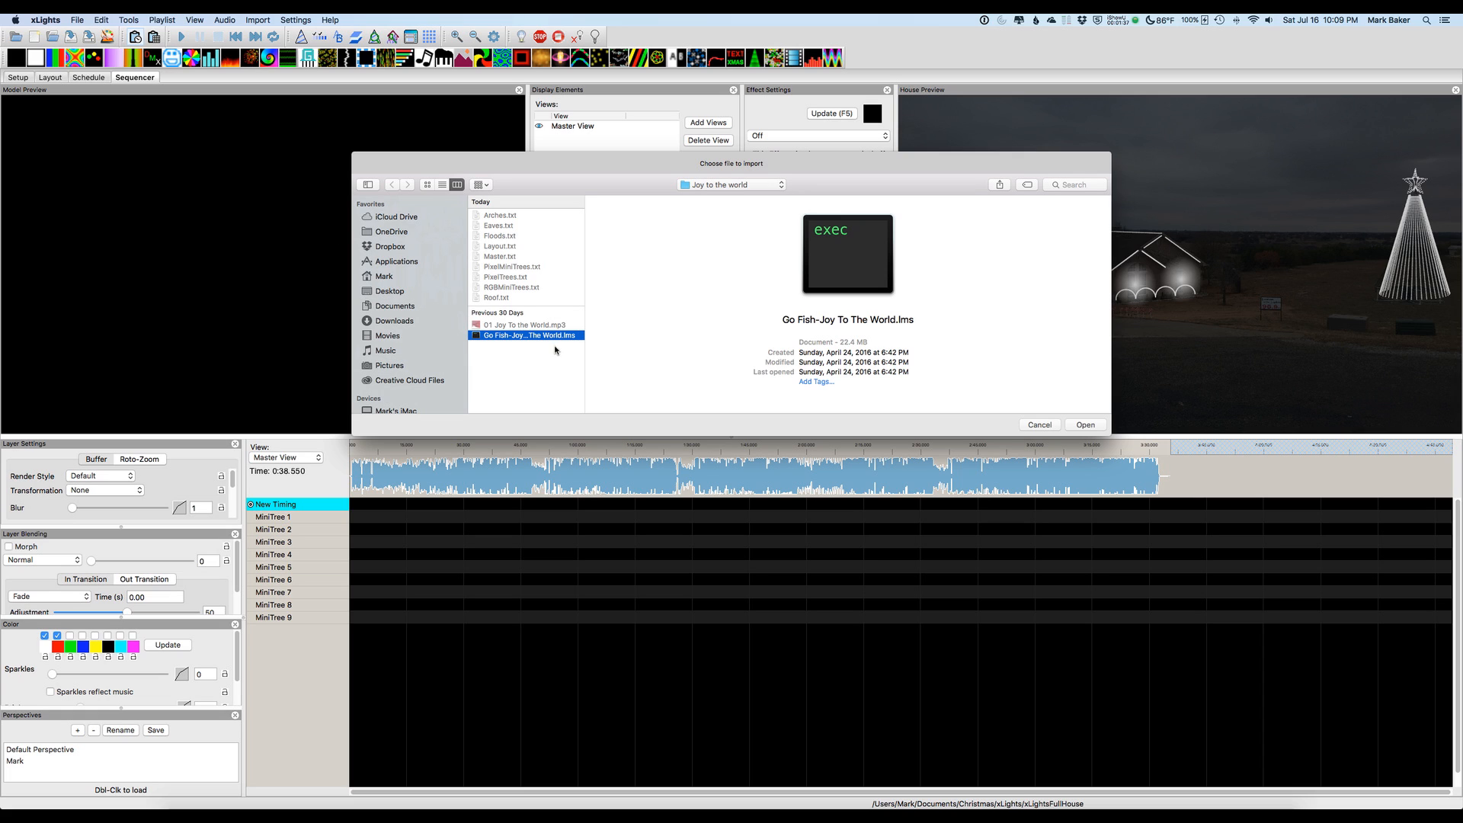
pyautogui.click(1085, 425)
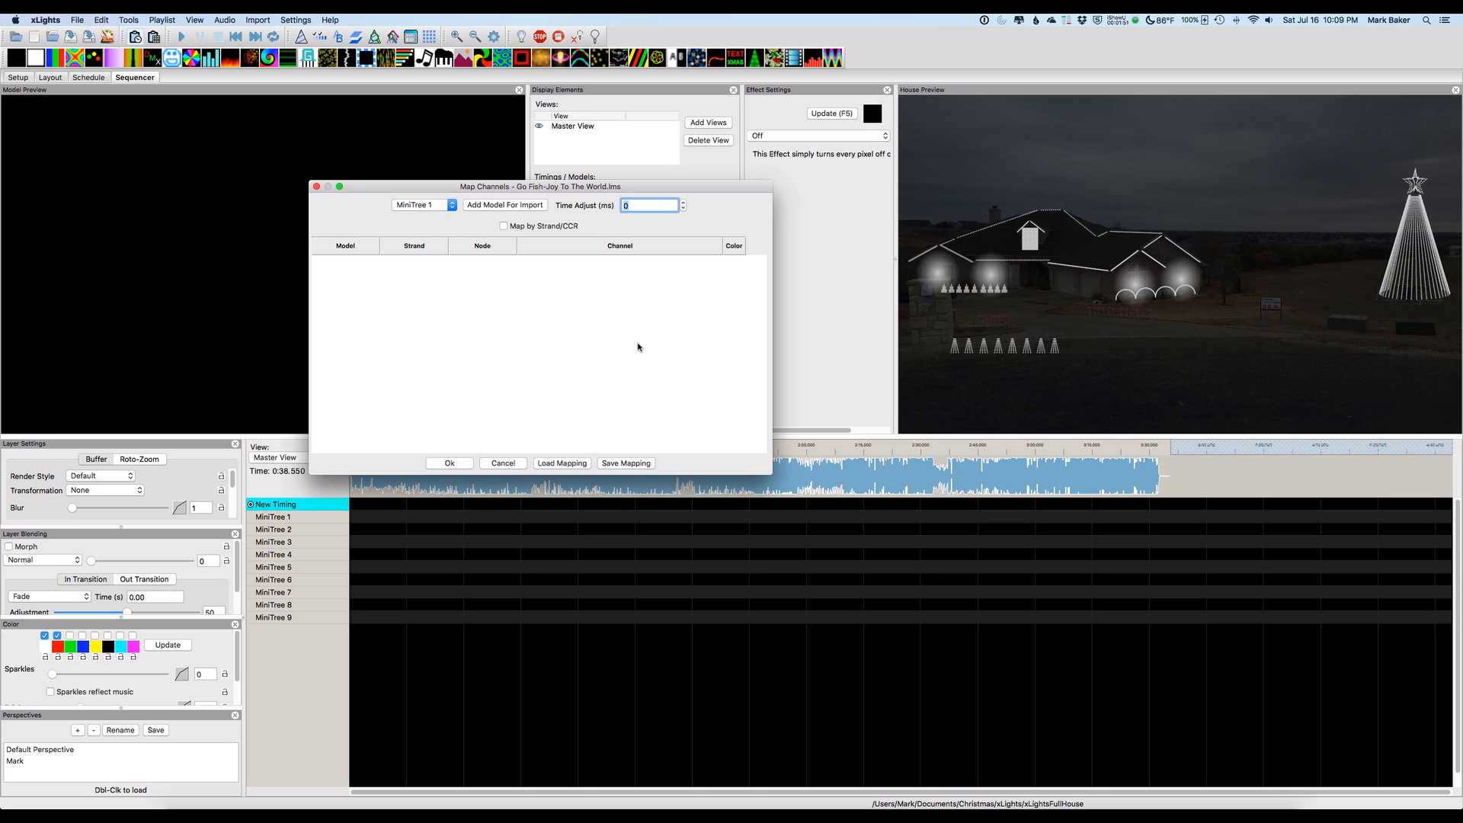
# - Add all nine MiniTree models to the channel mapping for import
pyautogui.click(491, 208)
pyautogui.click(492, 208)
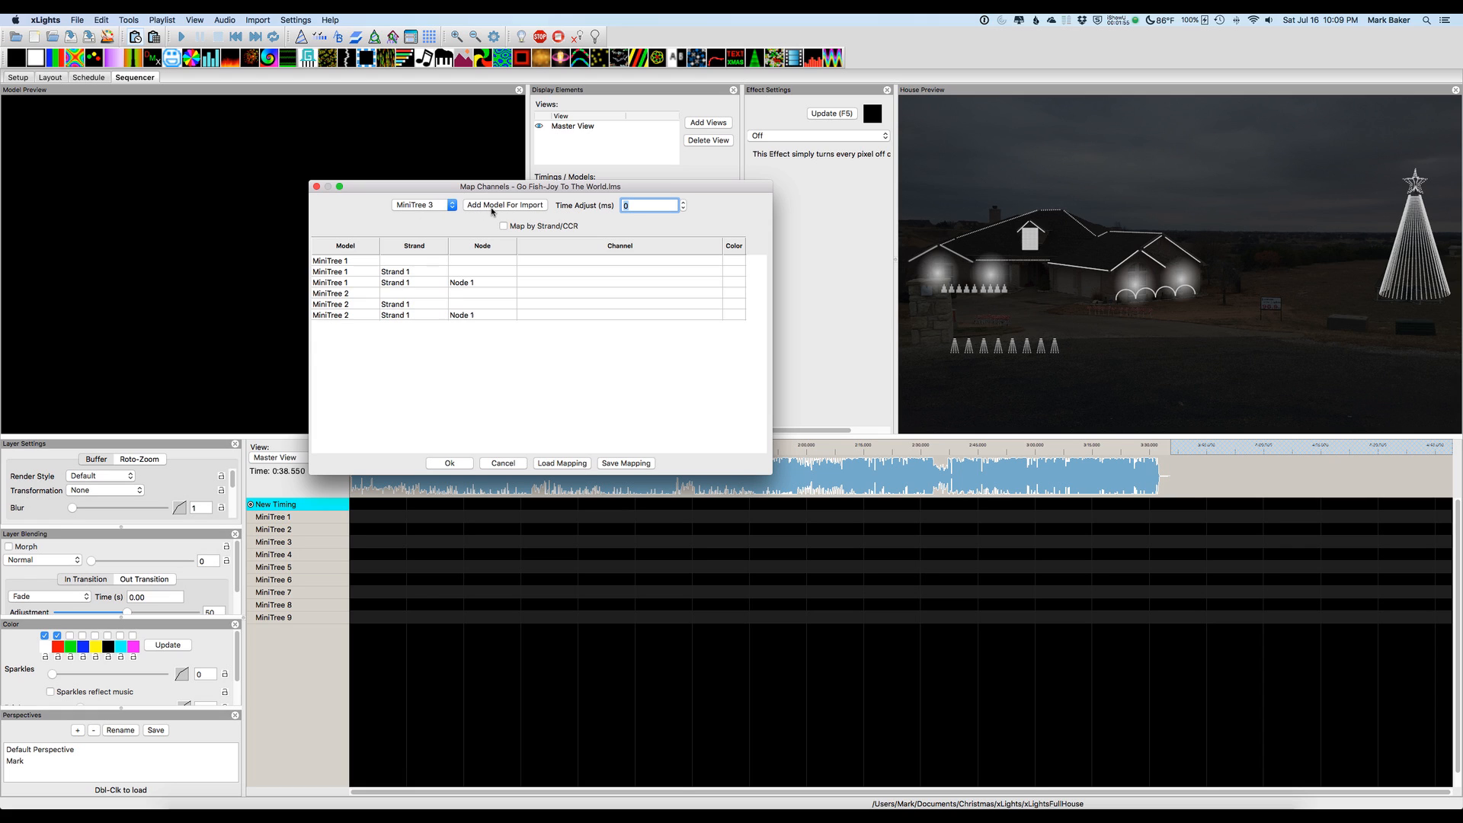
pyautogui.click(491, 208)
pyautogui.click(491, 208)
pyautogui.click(492, 208)
pyautogui.doubleClick(492, 208)
pyautogui.click(491, 208)
pyautogui.click(491, 208)
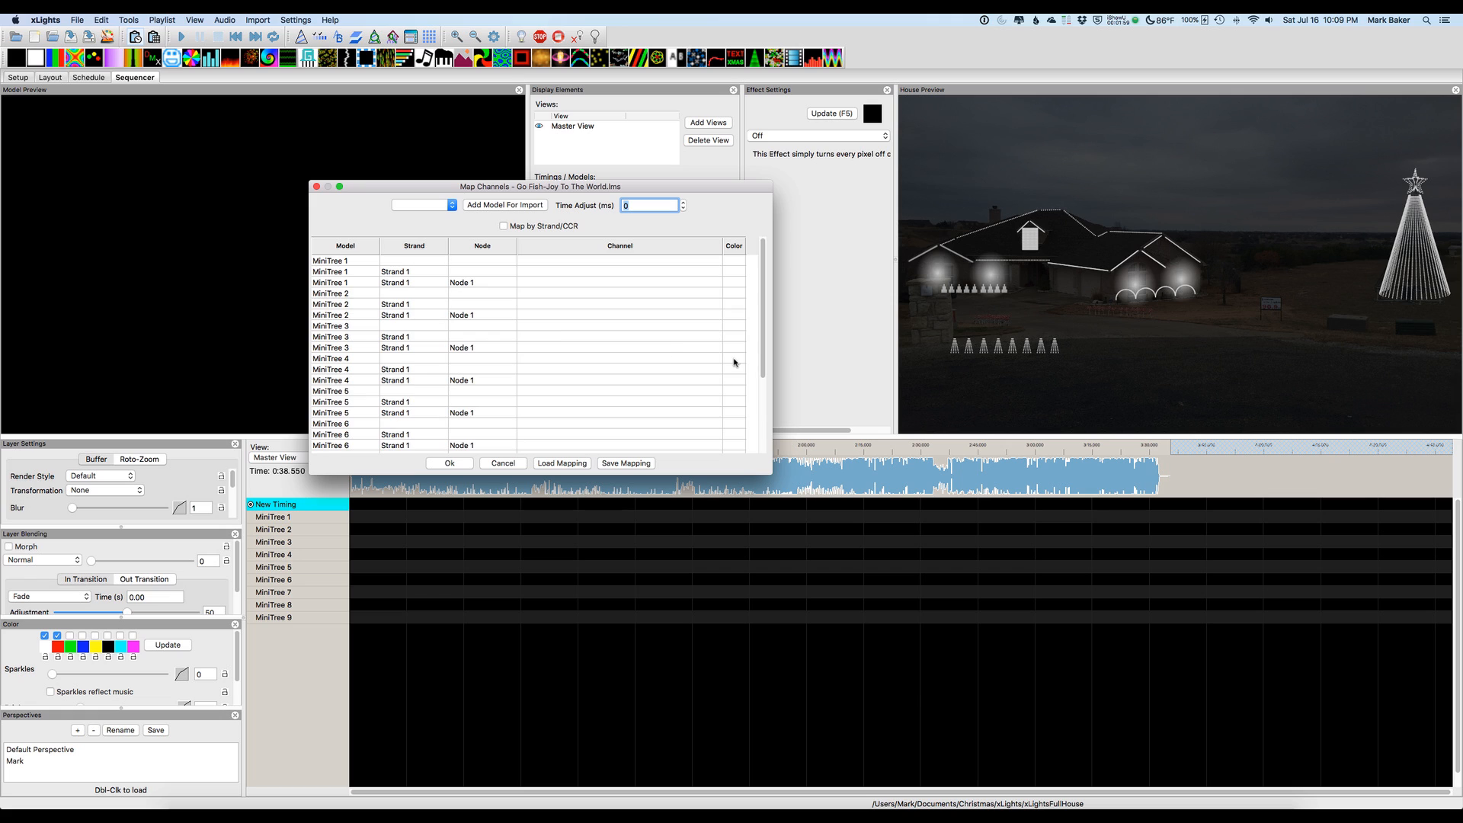
pyautogui.scroll(-5, 733, 359)
pyautogui.moveTo(762, 358); pyautogui.dragTo(765, 248)
# - Map MiniTree 1 to channel Mini Trees p1 and MiniTree 2 to Mini Trees p2 at model level
pyautogui.click(534, 263)
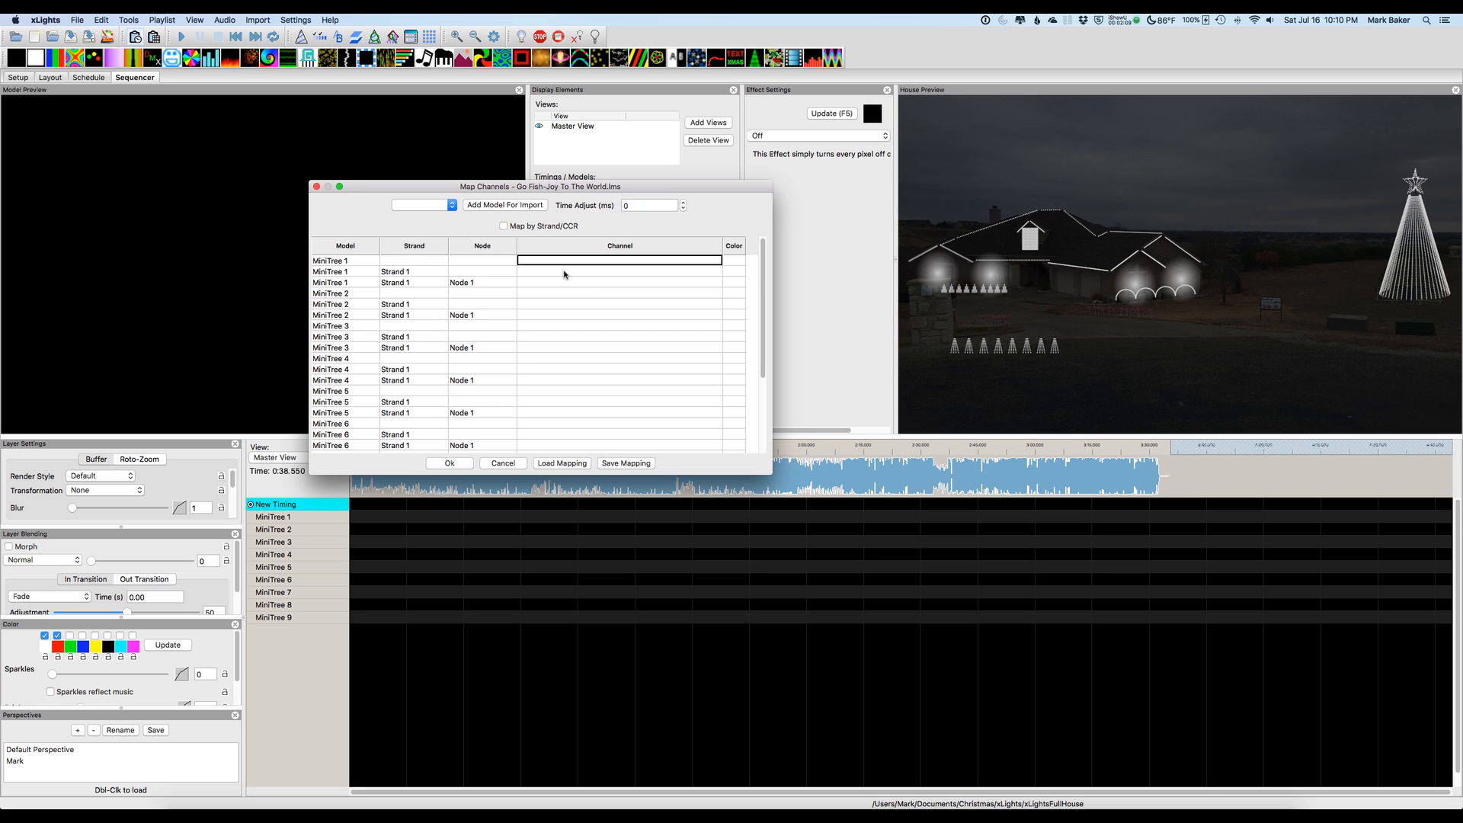
pyautogui.click(570, 261)
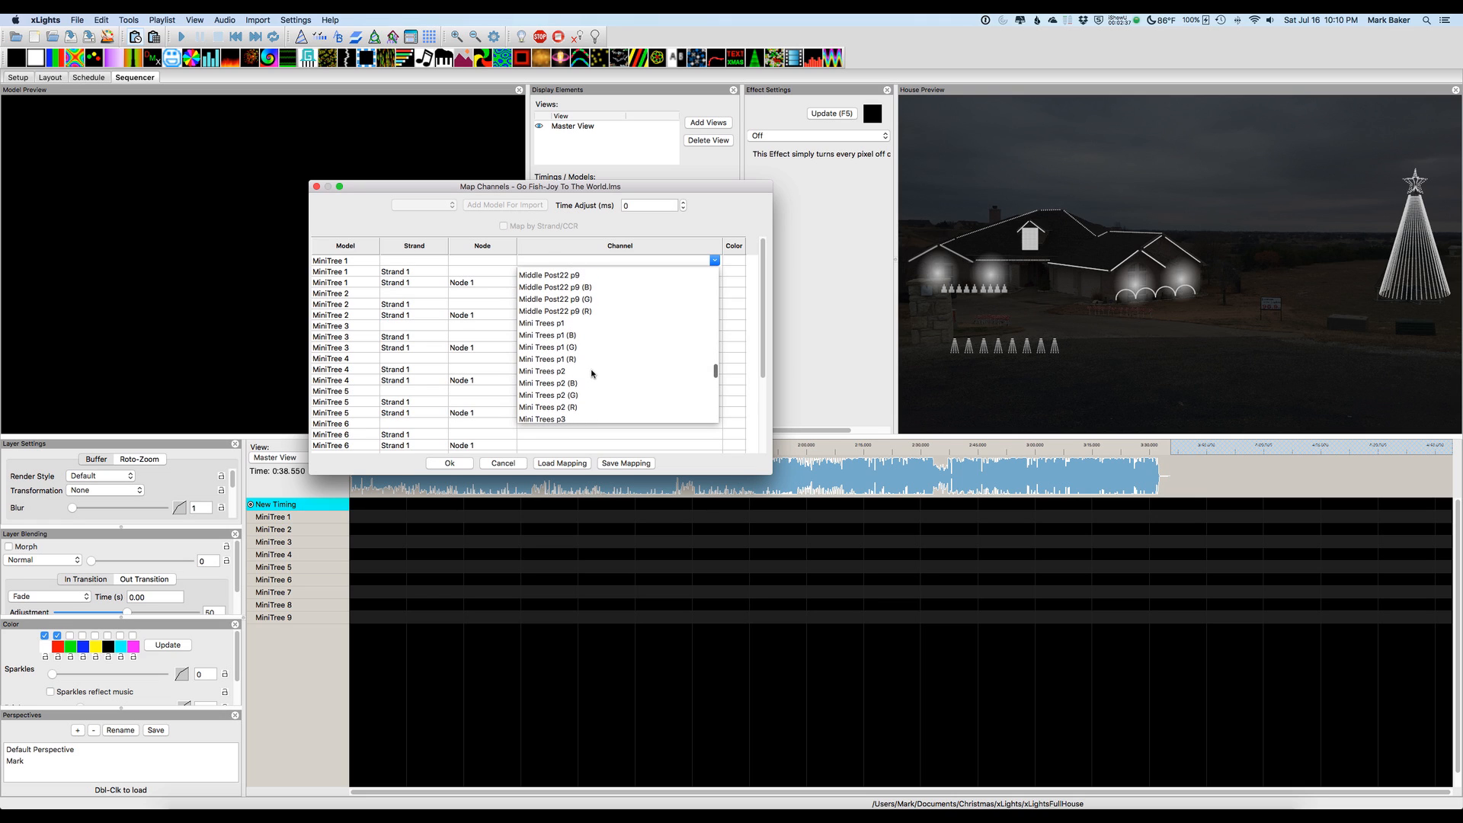
pyautogui.click(543, 324)
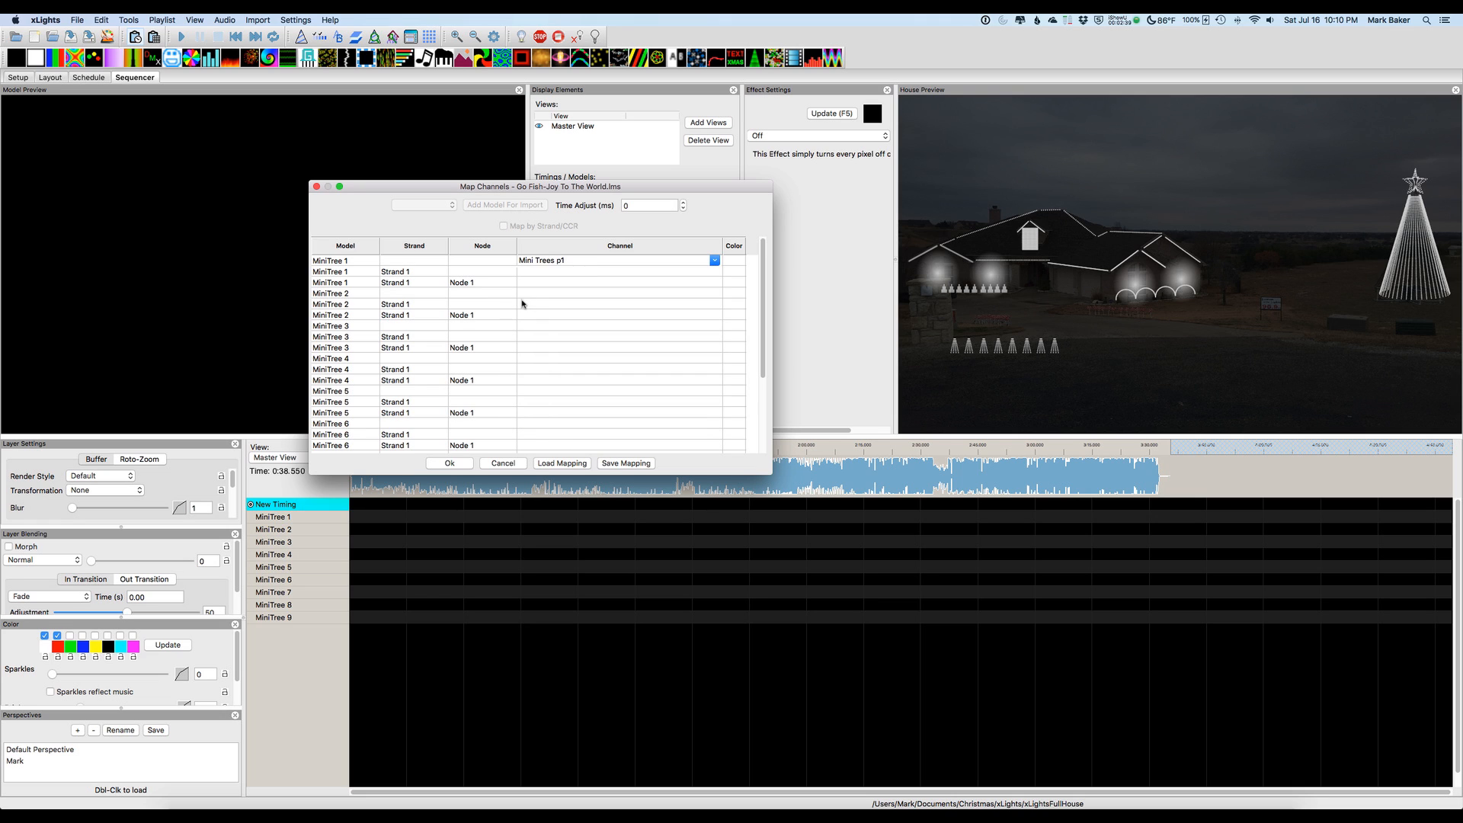
pyautogui.click(538, 296)
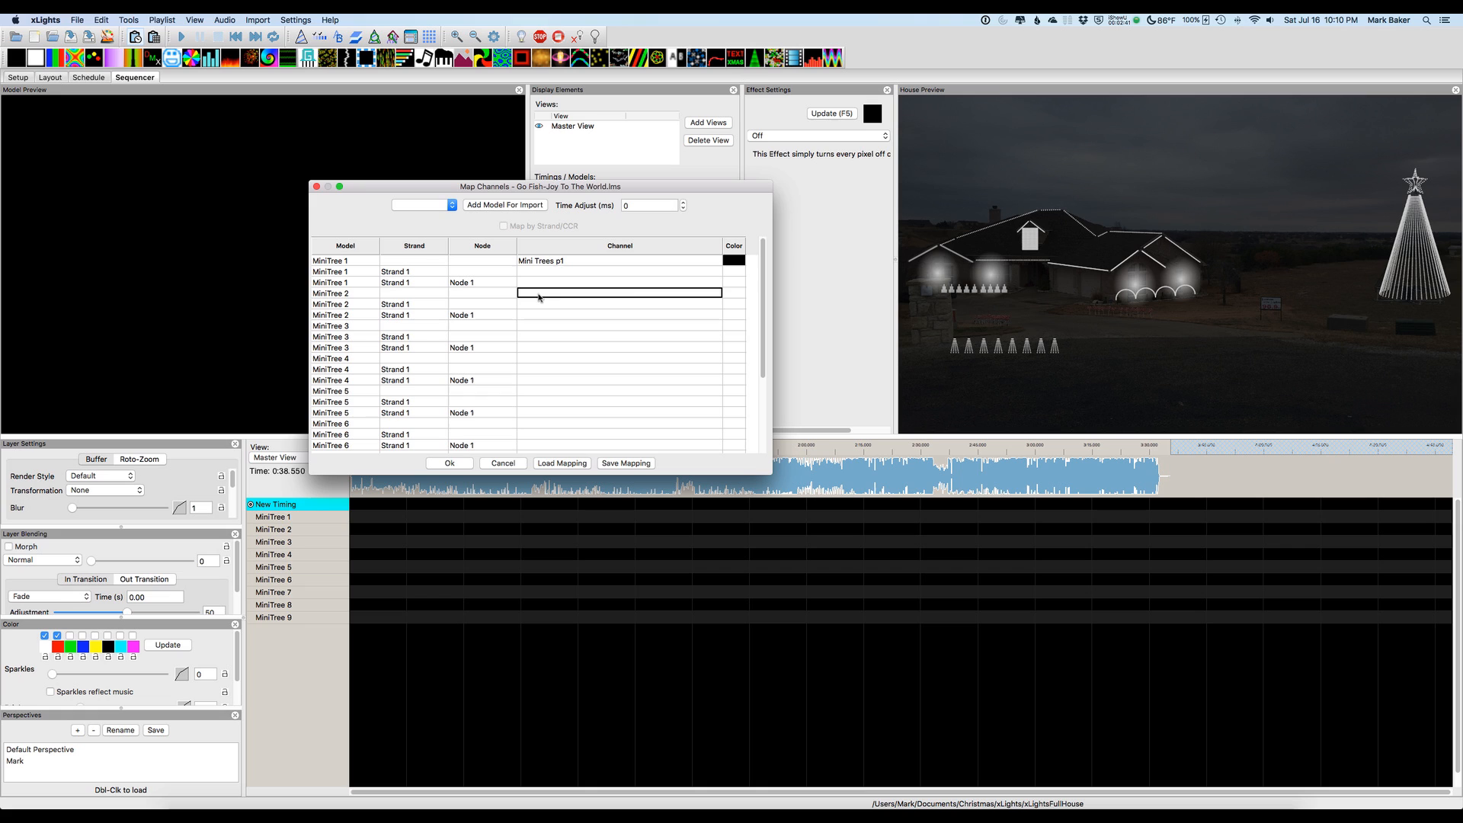
pyautogui.click(633, 298)
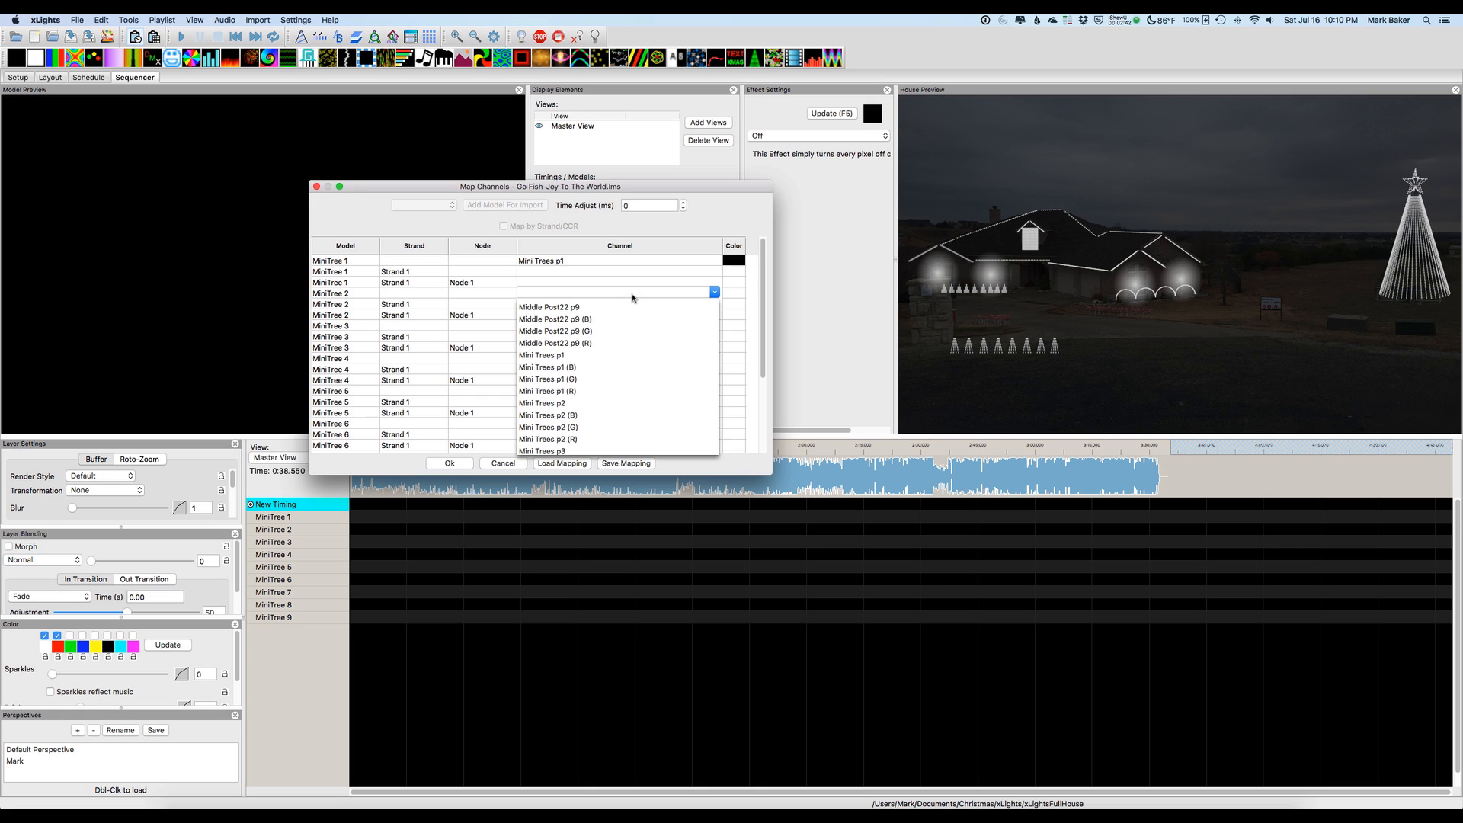
pyautogui.click(562, 404)
# - Map MiniTree 3 to channel Mini Trees p3 and MiniTree 4 to Mini Trees p4 at model level
pyautogui.click(548, 337)
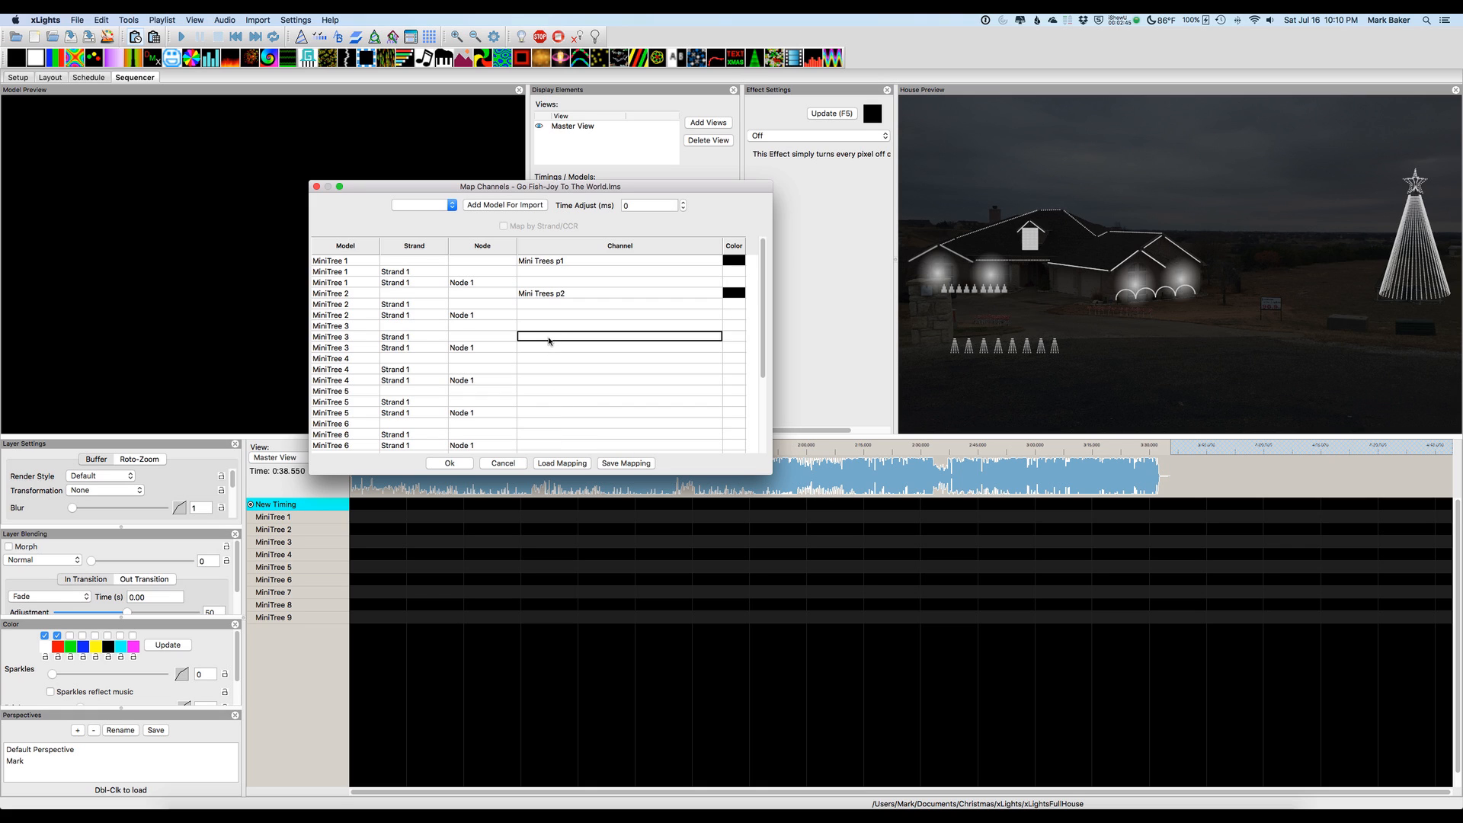
pyautogui.click(544, 326)
pyautogui.click(544, 326)
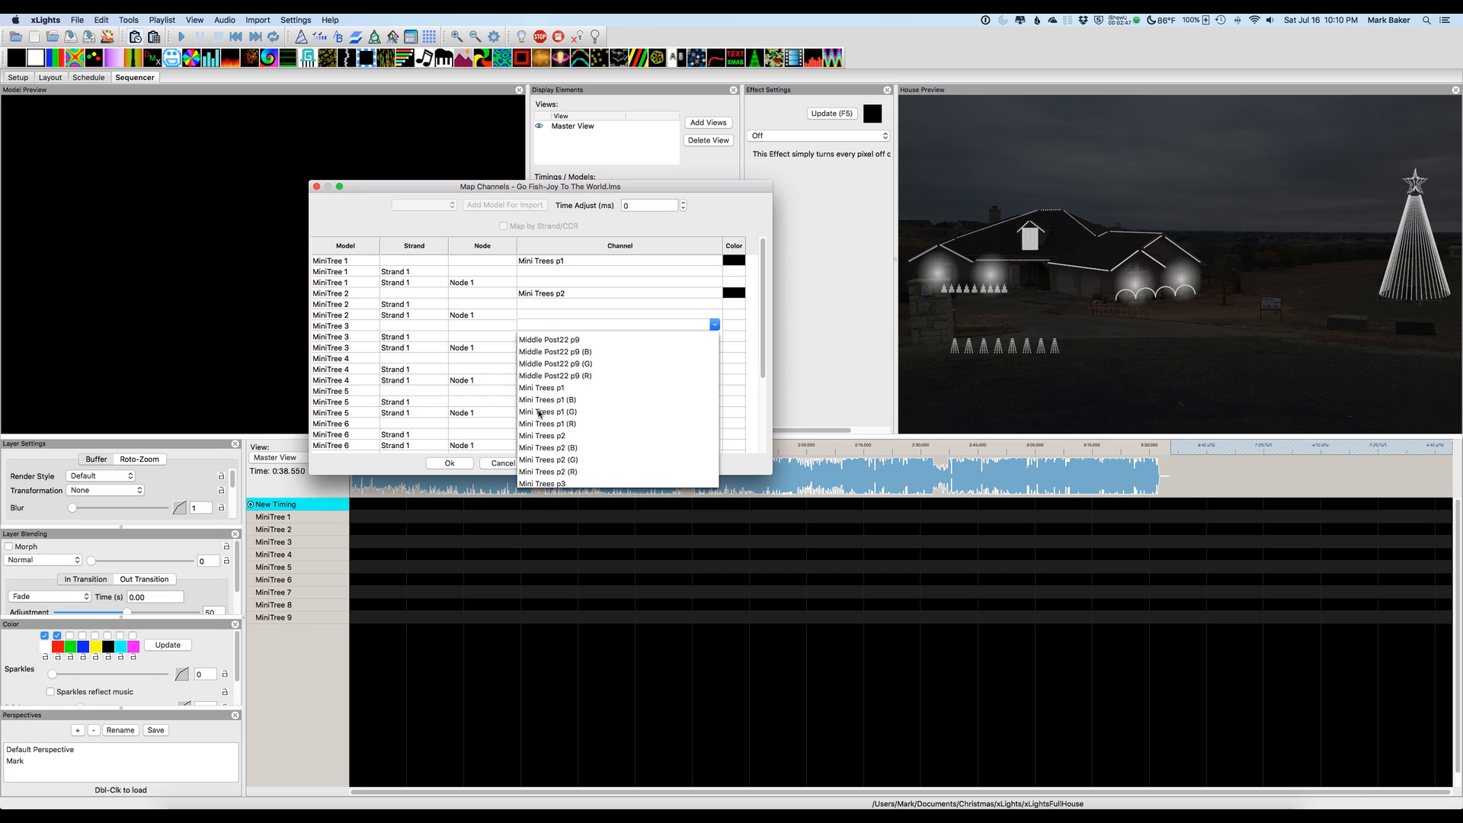
pyautogui.scroll(-2, 545, 478)
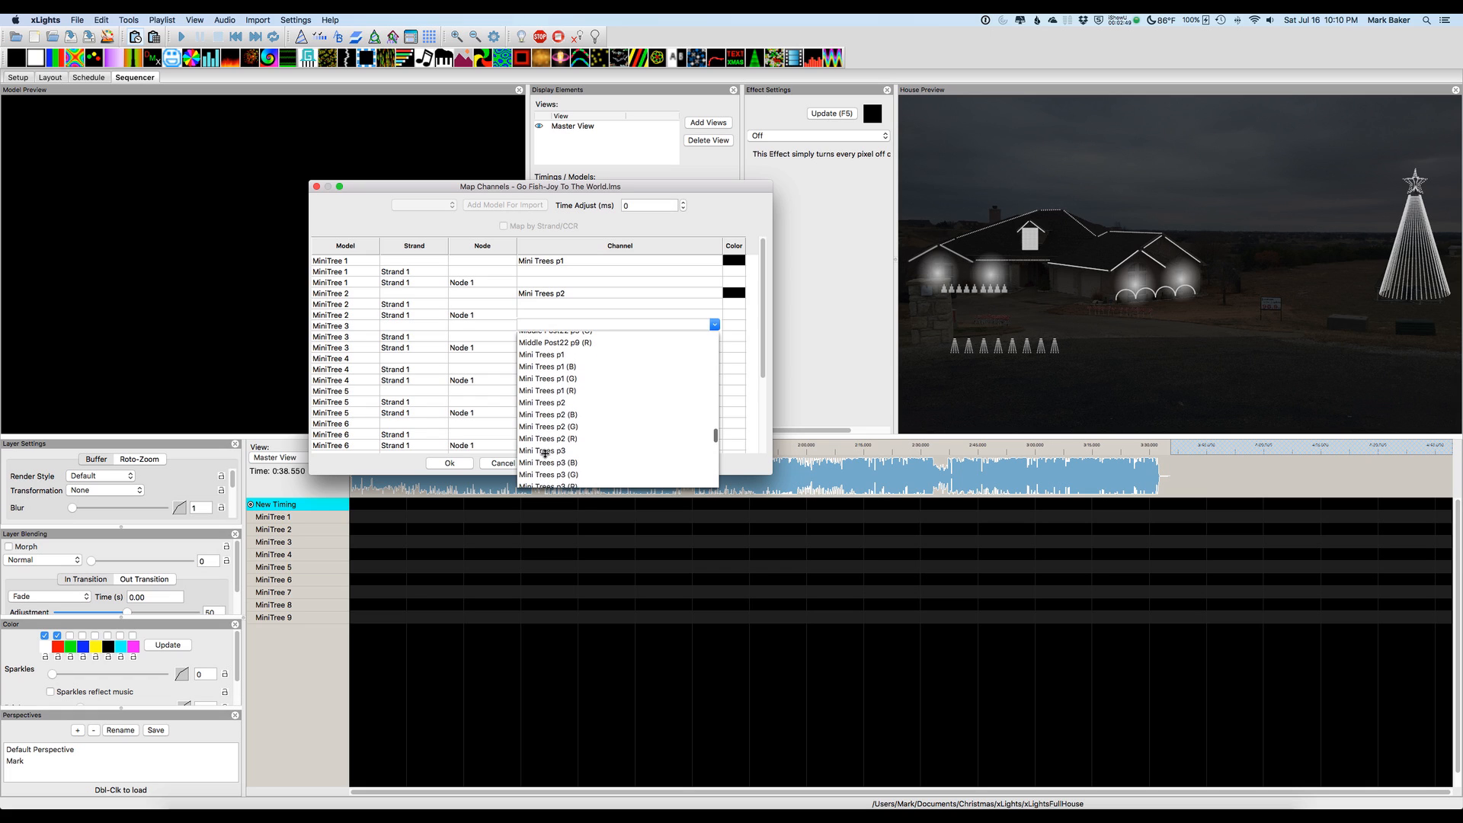
pyautogui.click(546, 457)
pyautogui.click(535, 358)
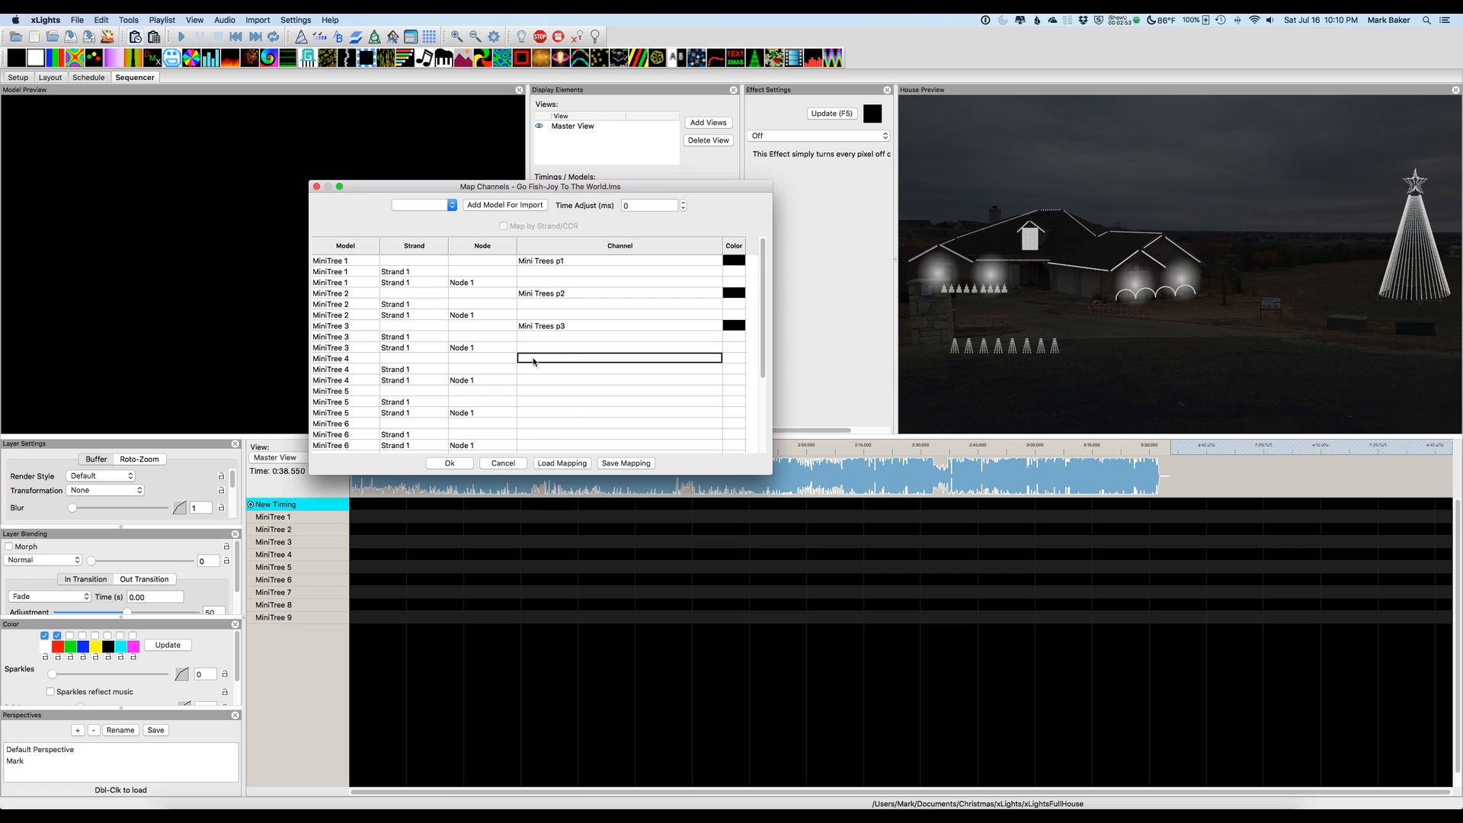
pyautogui.click(534, 361)
pyautogui.scroll(-3, 562, 499)
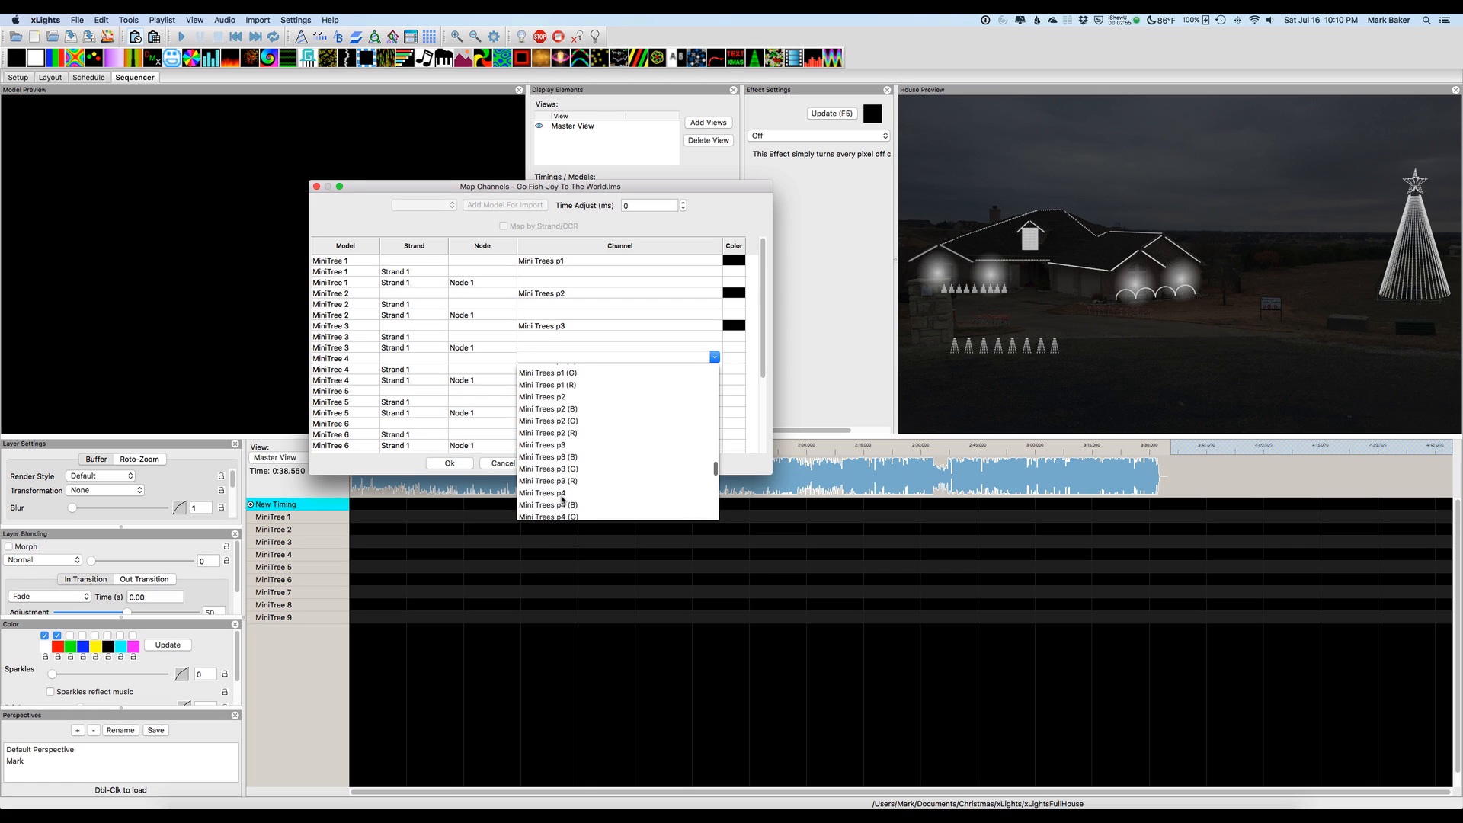
pyautogui.click(550, 471)
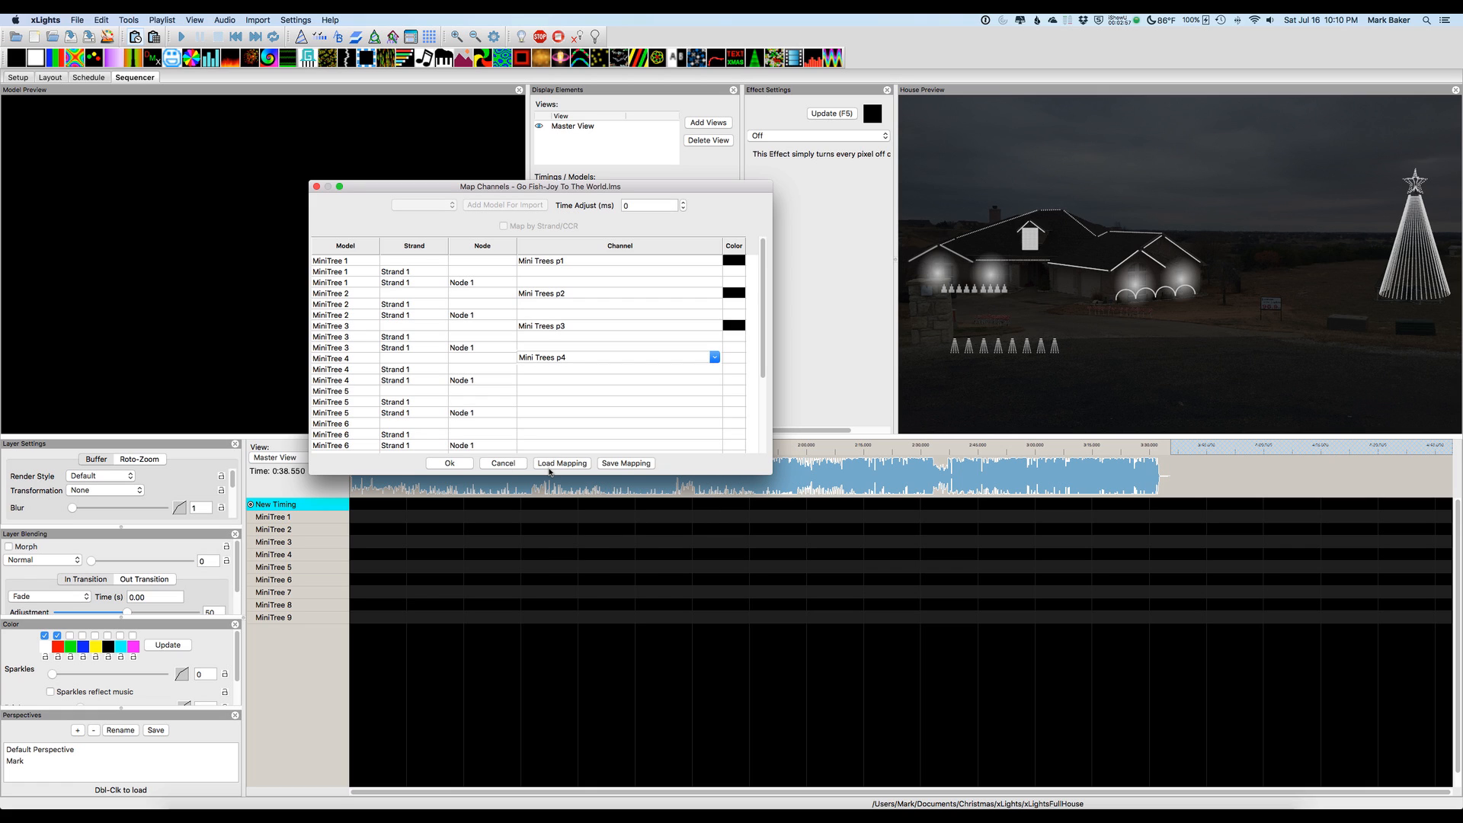
# - Map MiniTree 5 to channel Mini Trees p5 and MiniTree 6 to Mini Trees p6 at model level
pyautogui.click(537, 391)
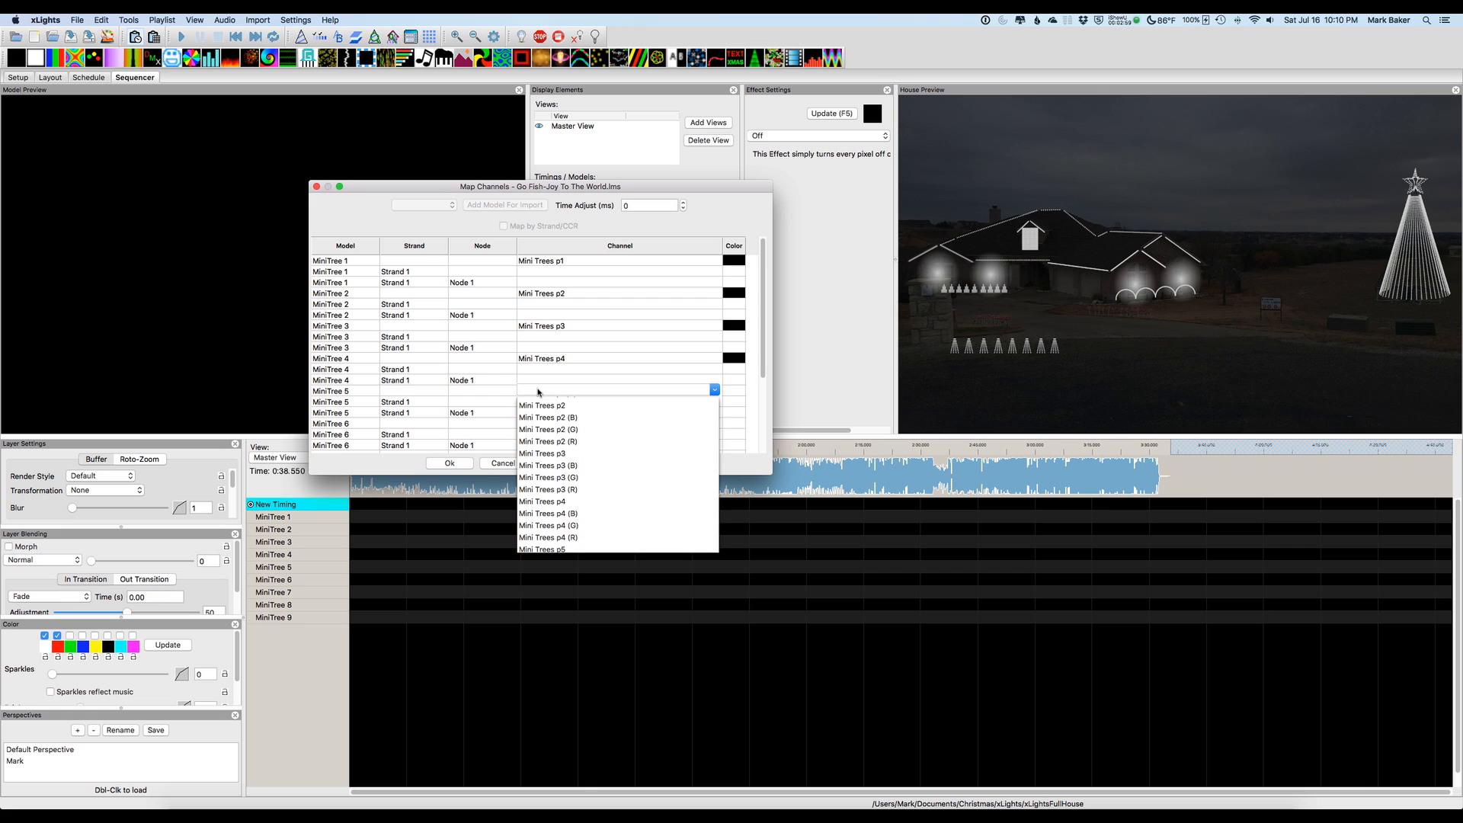
pyautogui.scroll(-2, 538, 516)
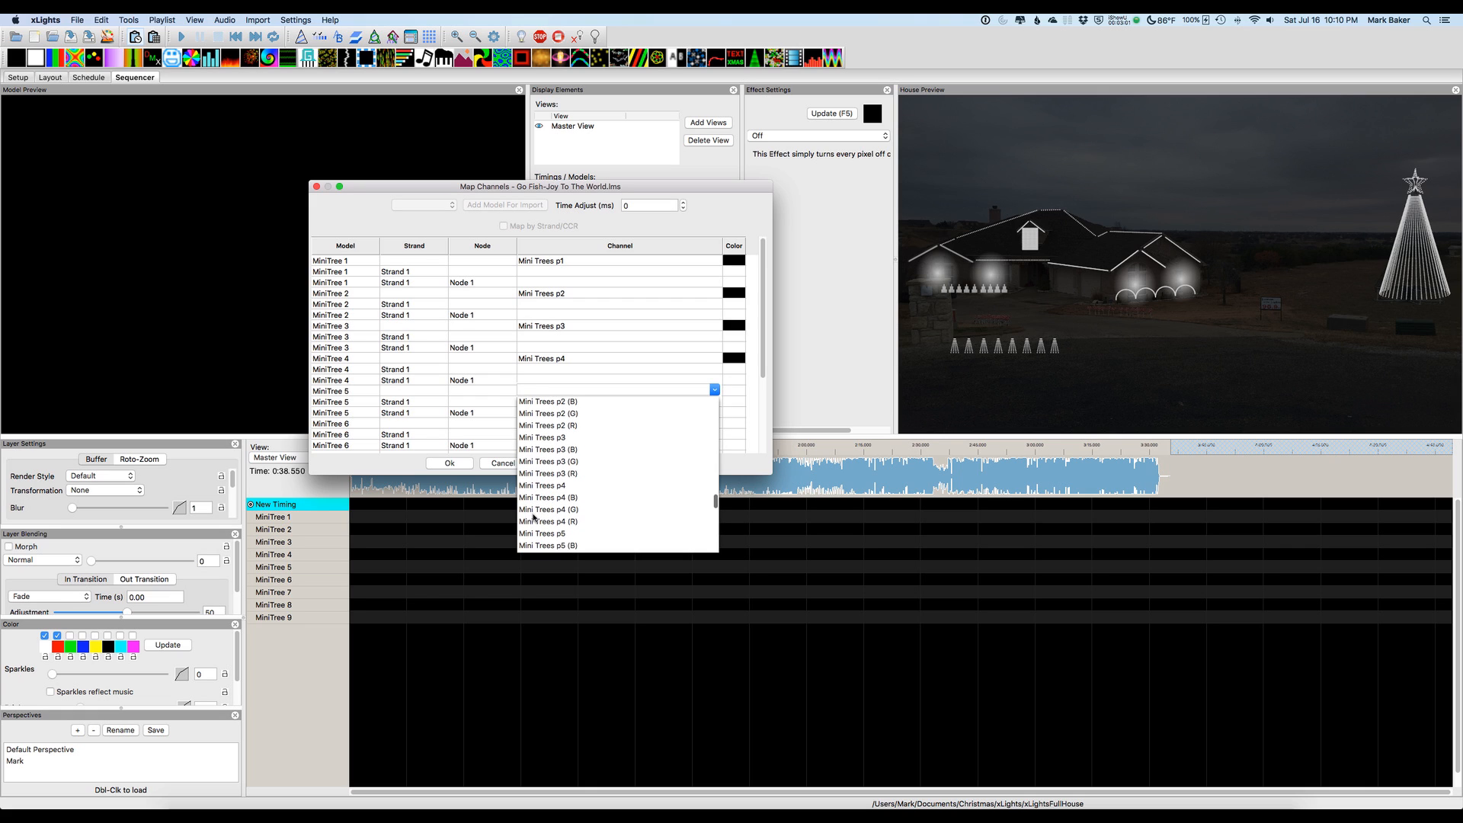
pyautogui.click(539, 512)
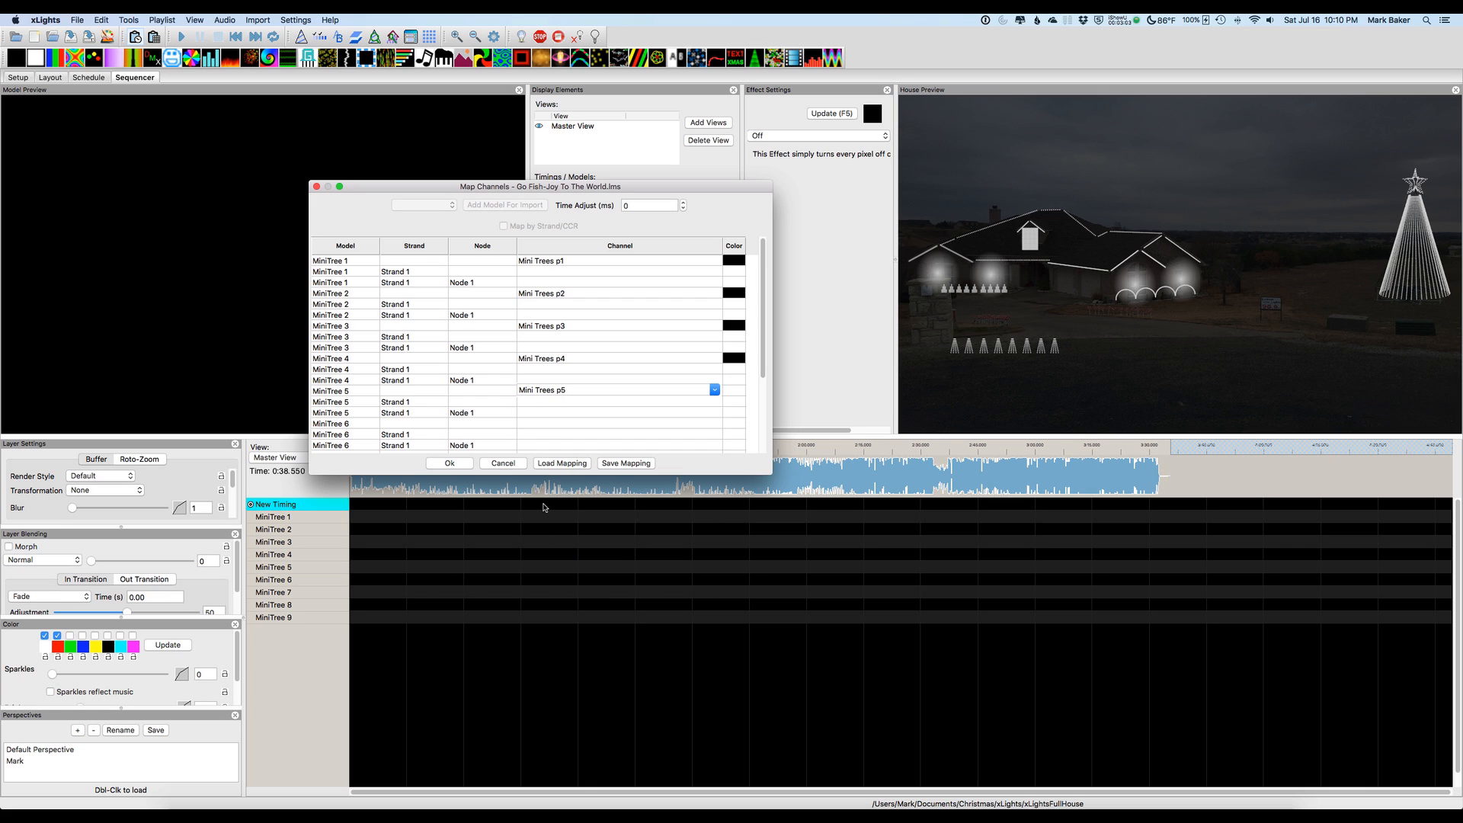
pyautogui.click(535, 423)
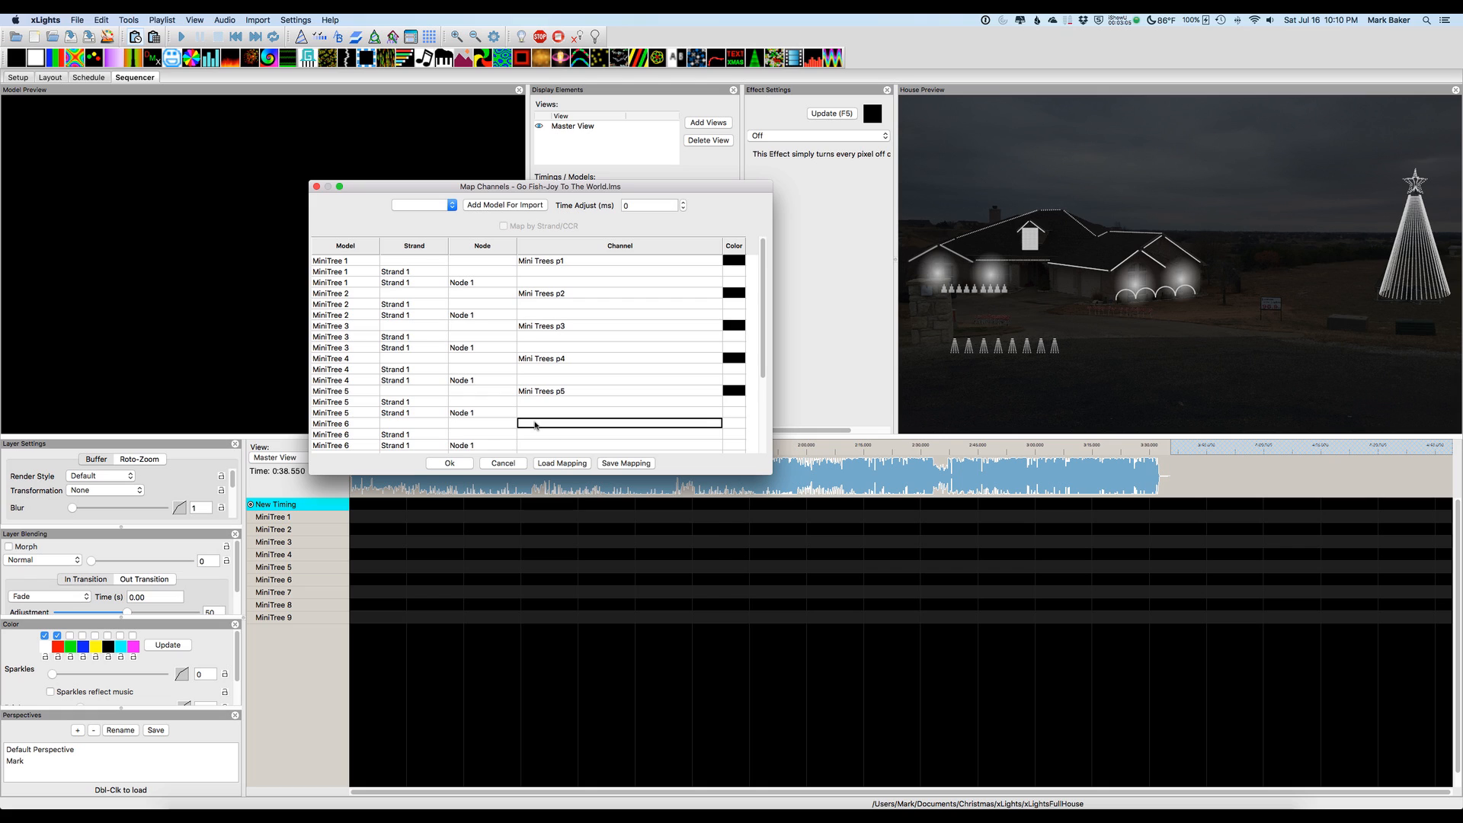
pyautogui.click(535, 424)
pyautogui.scroll(-5, 541, 535)
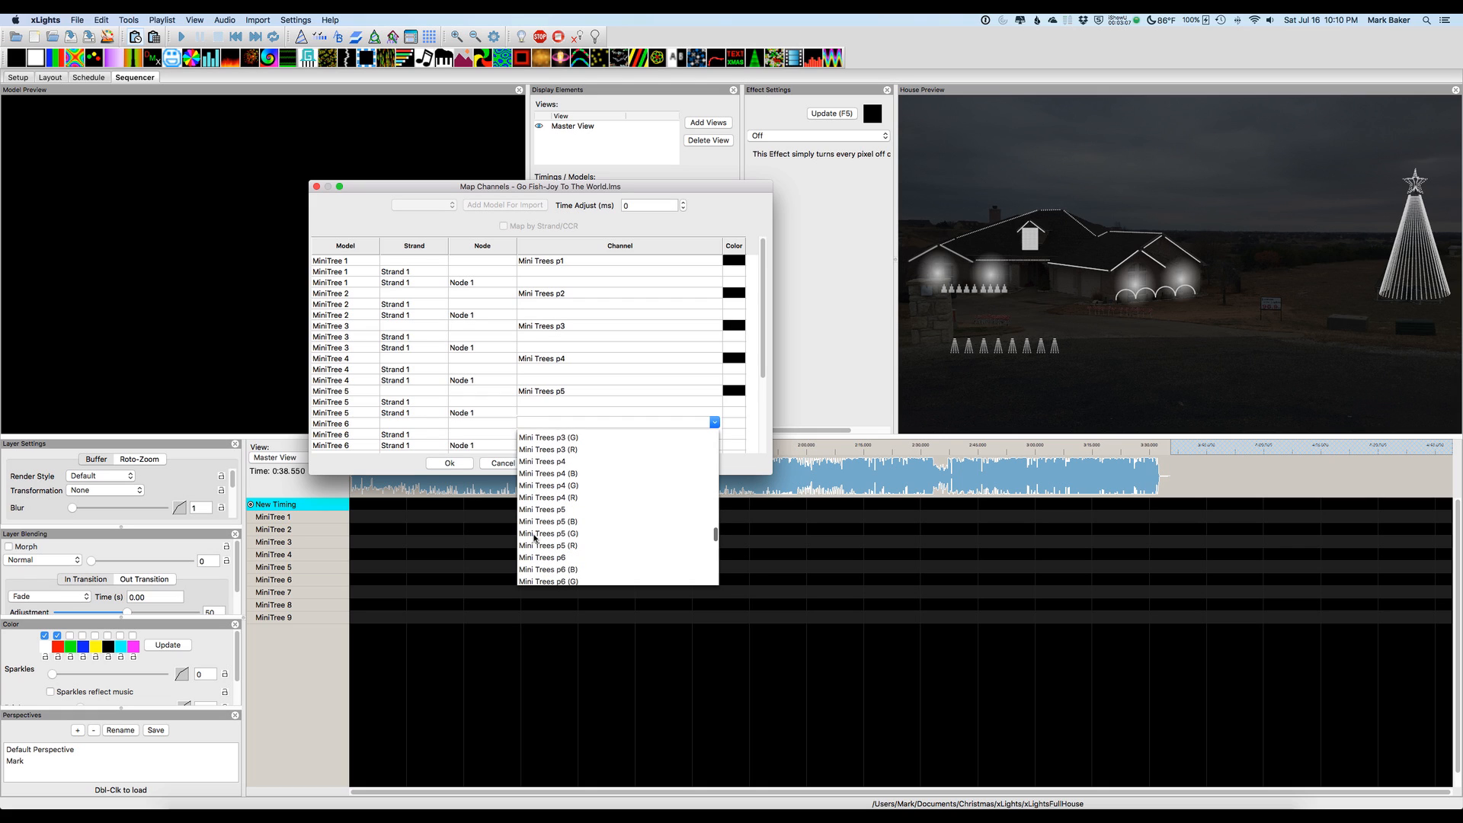
pyautogui.click(545, 528)
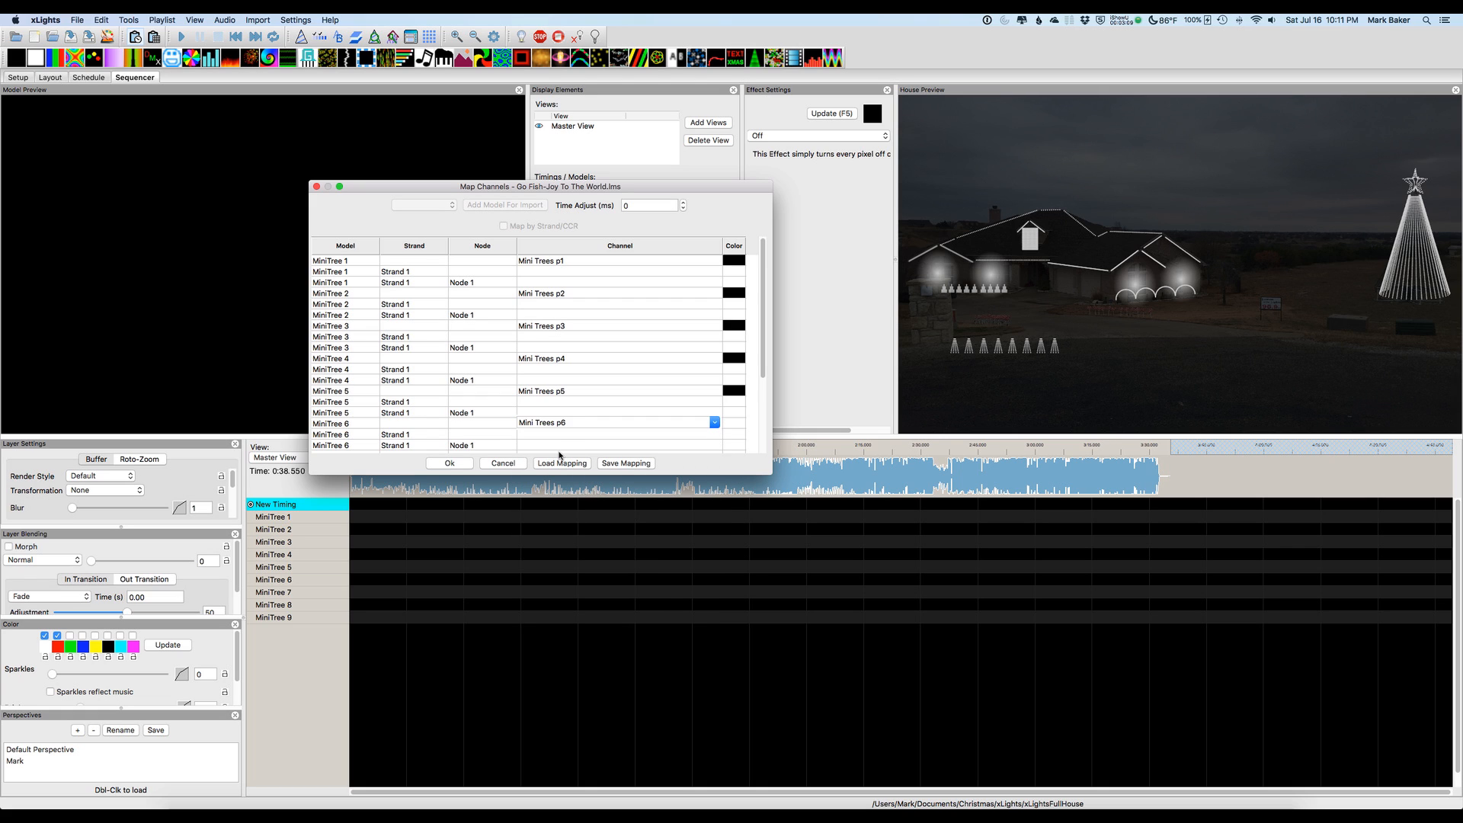
# - Map the MiniTree 7 model row to channel Mini Trees p7
pyautogui.scroll(-2, 564, 437)
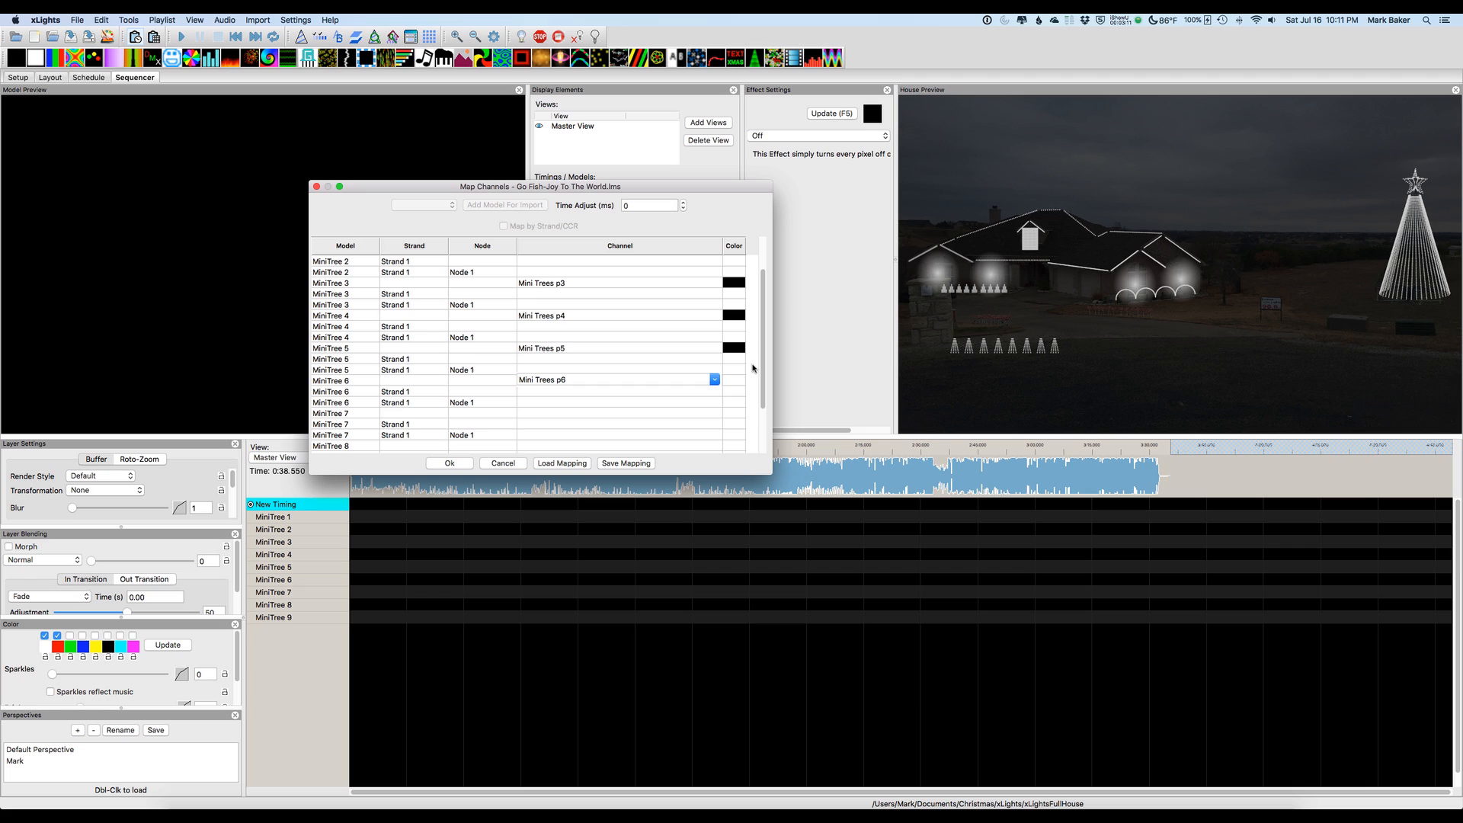
pyautogui.click(539, 414)
pyautogui.click(538, 415)
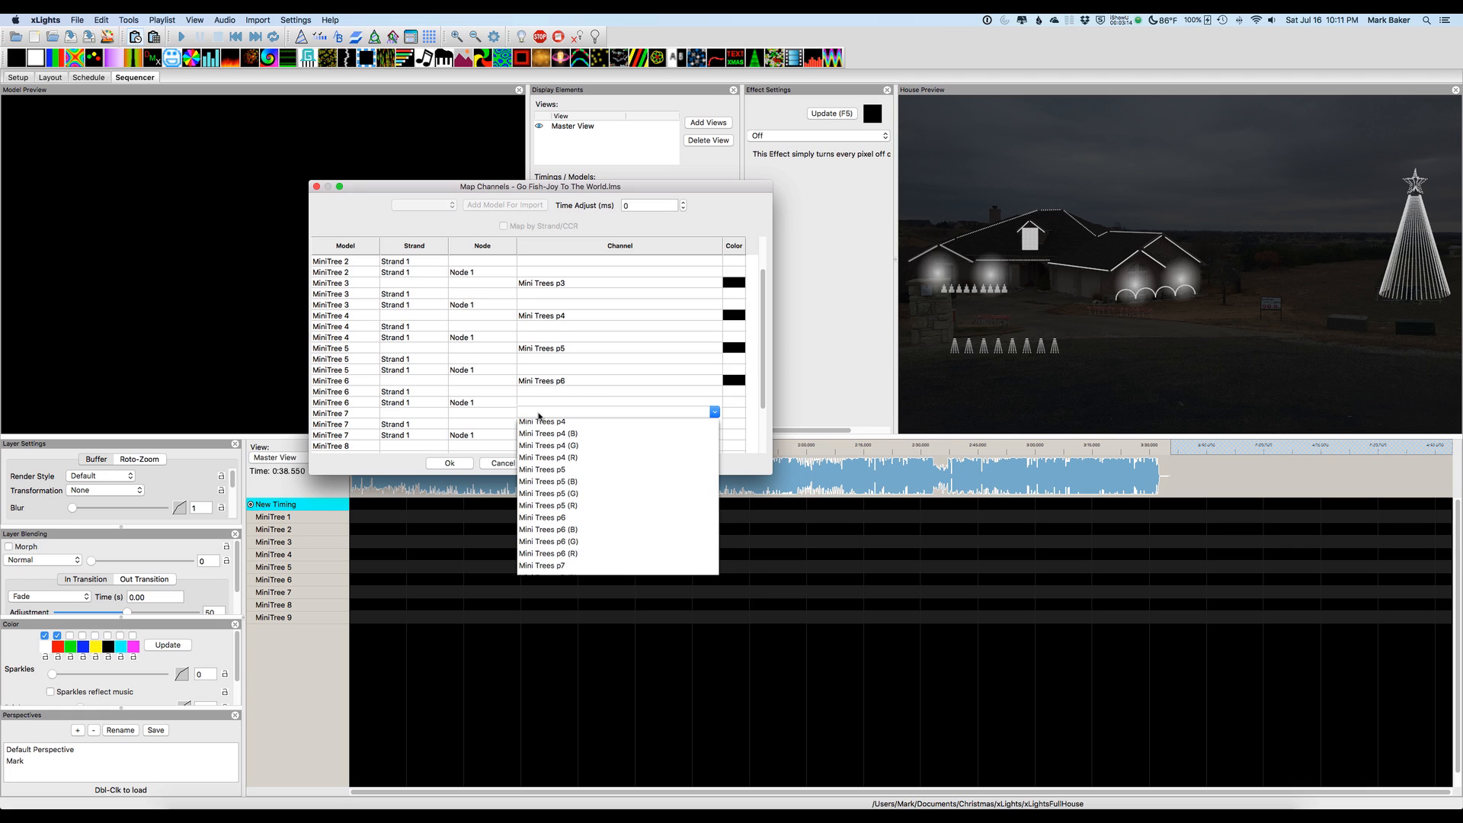
pyautogui.click(540, 565)
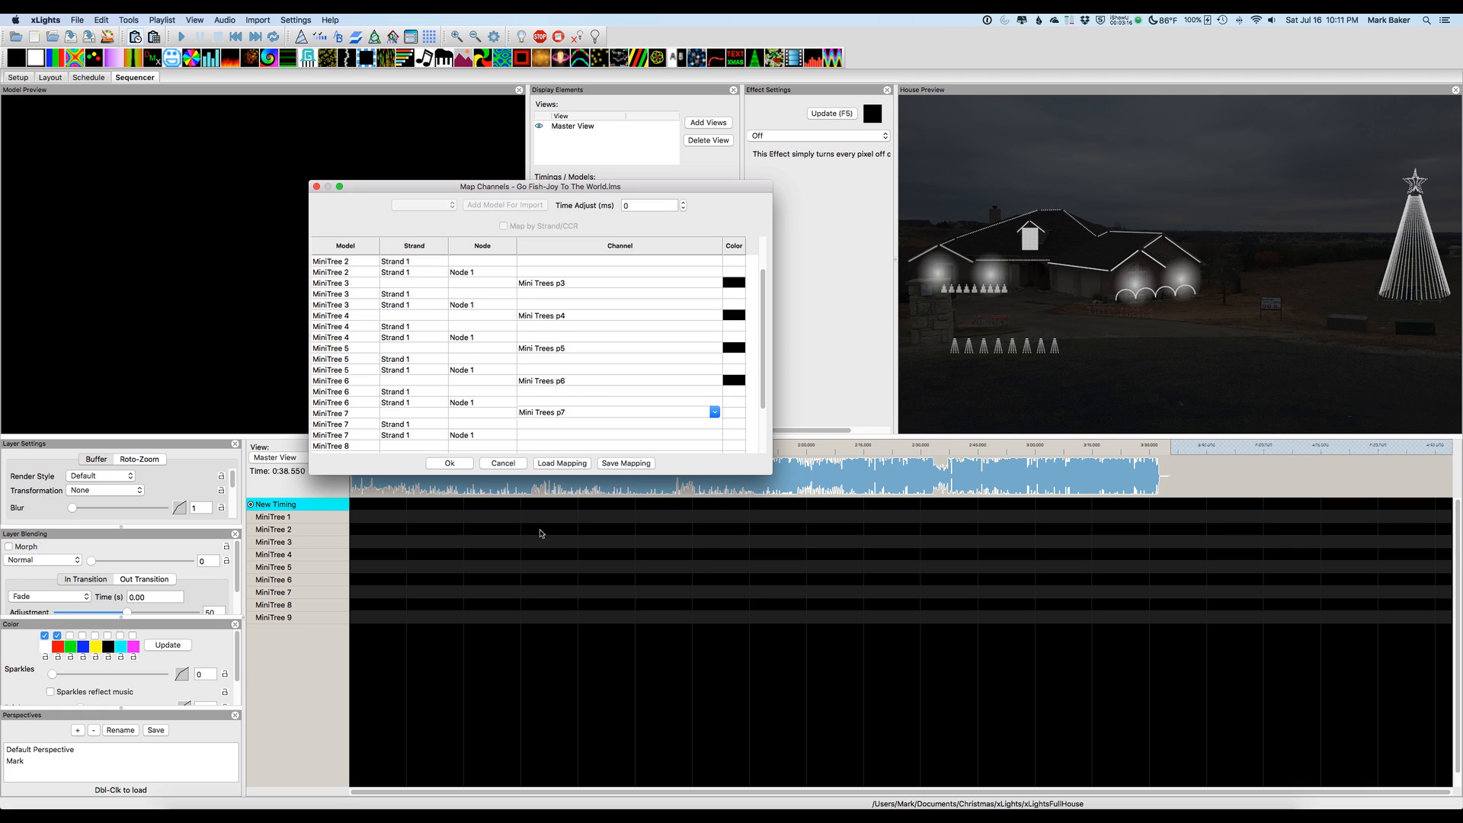
# - Map the MiniTree 8 model row to channel Mini Trees p8
pyautogui.click(538, 447)
pyautogui.click(538, 447)
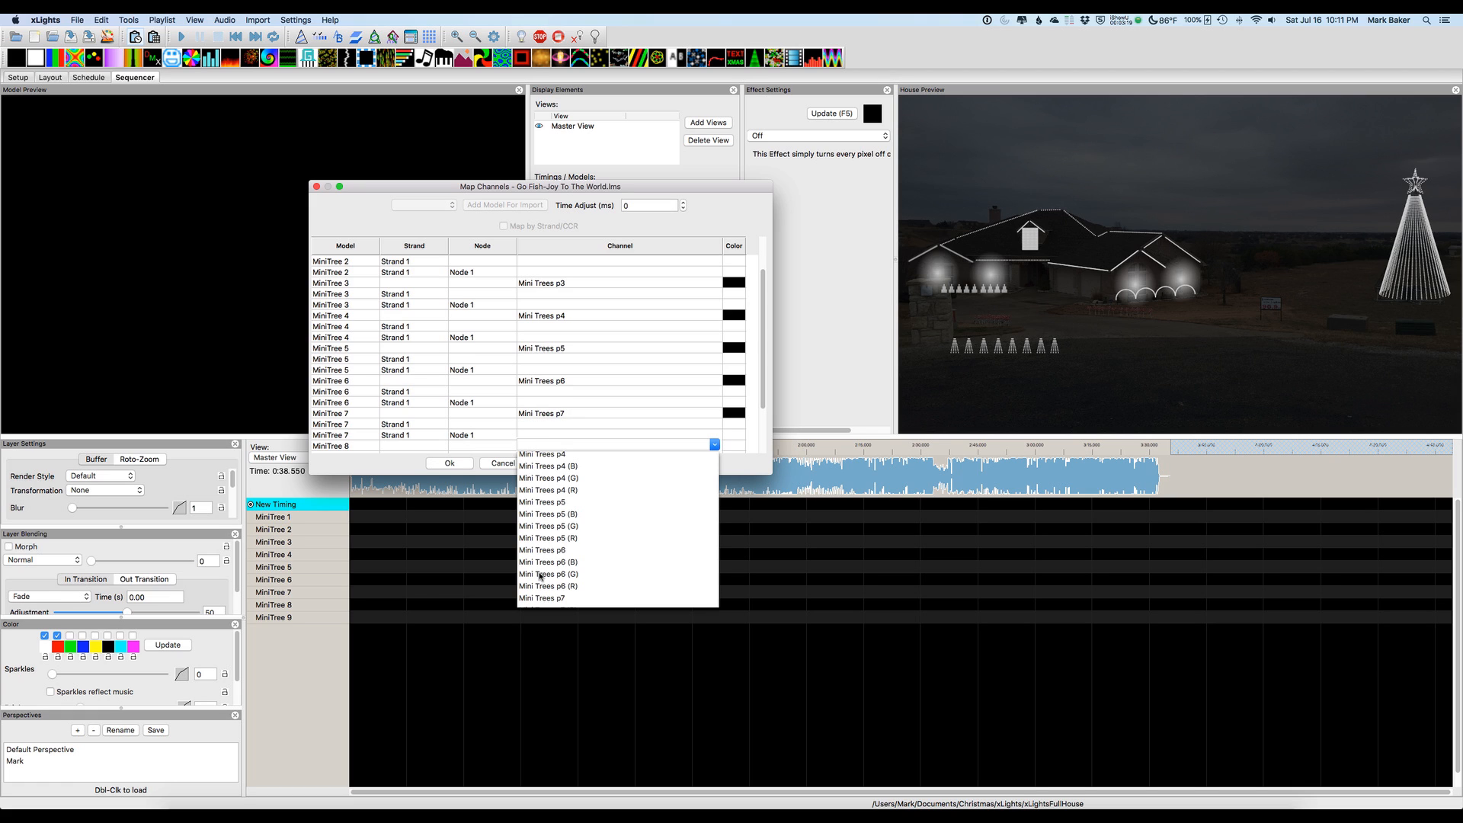
pyautogui.scroll(-3, 540, 577)
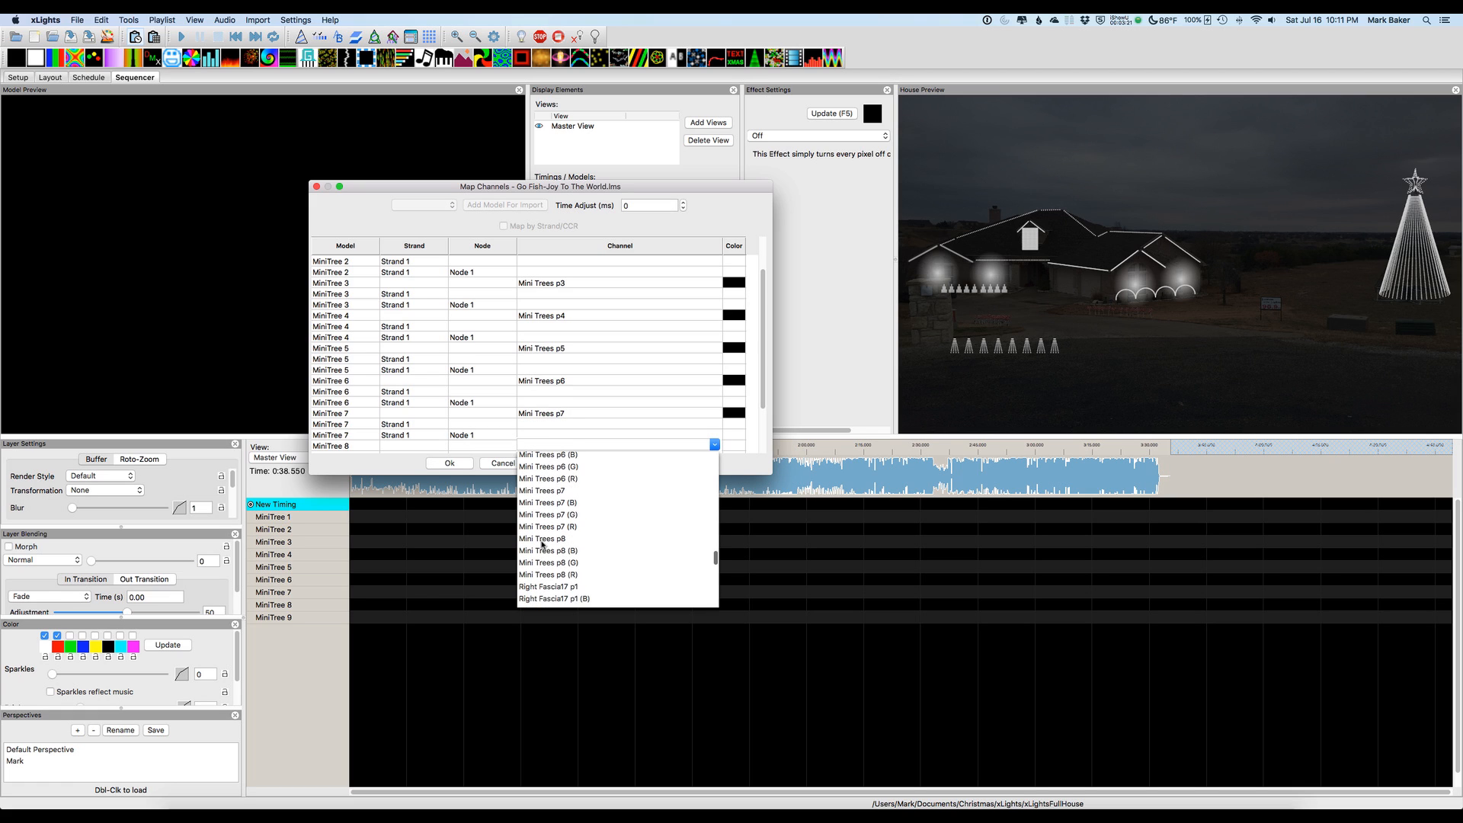
pyautogui.click(543, 539)
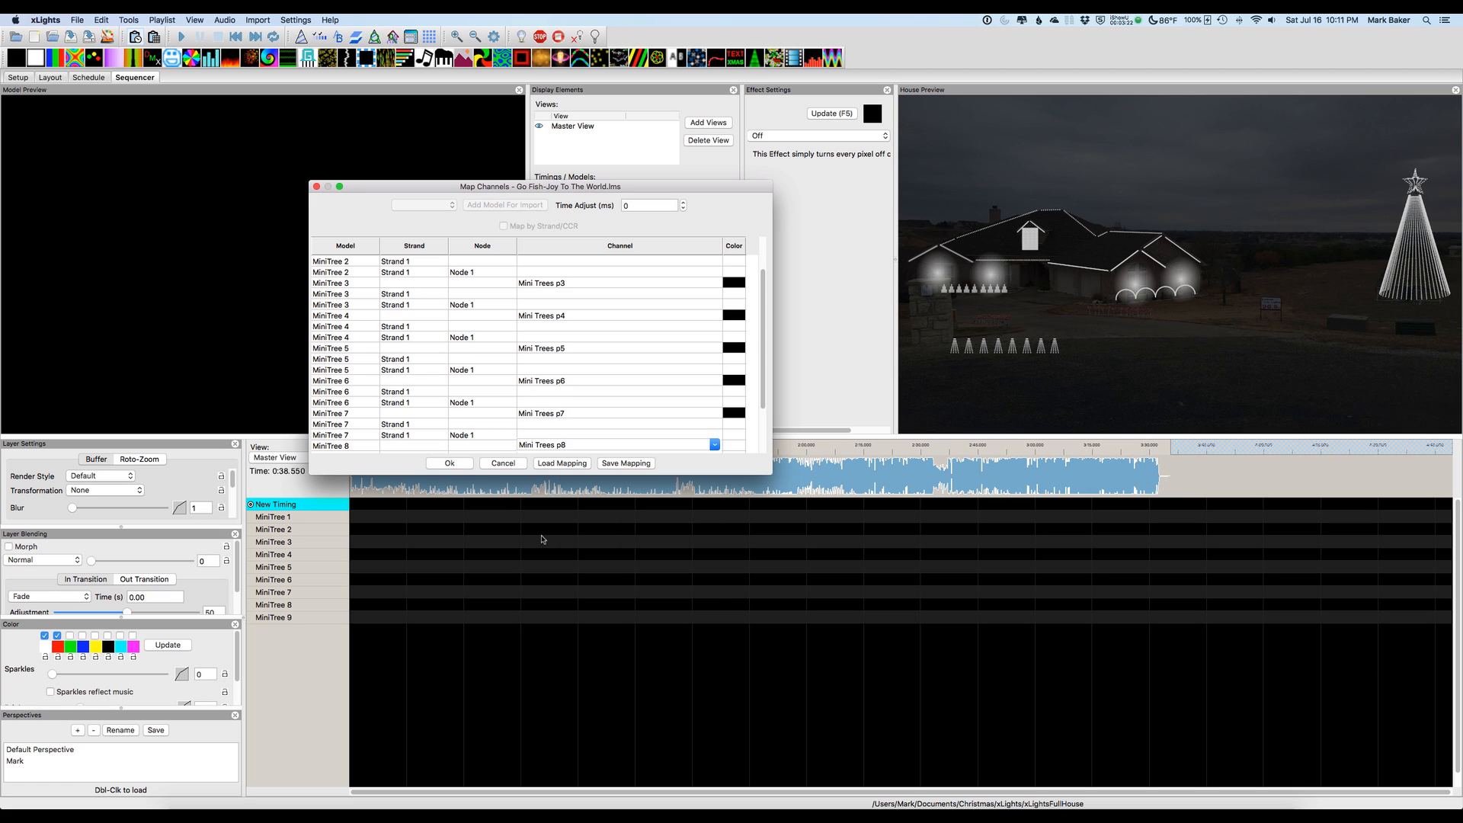
# - Save the channel mapping over the existing RGBMiniTrees.txt and import the mapped effects into the sequence
pyautogui.click(617, 465)
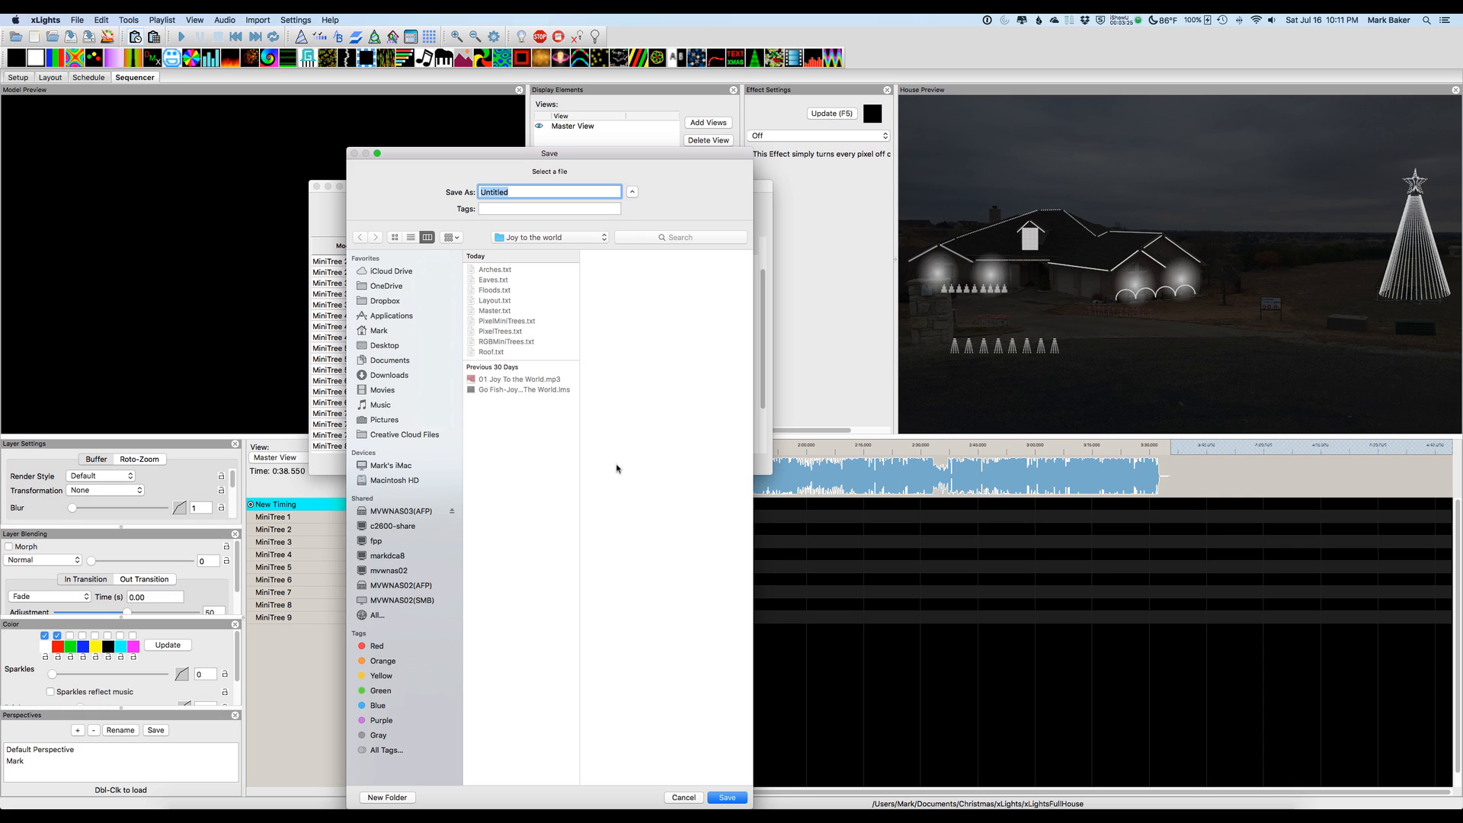
pyautogui.click(490, 342)
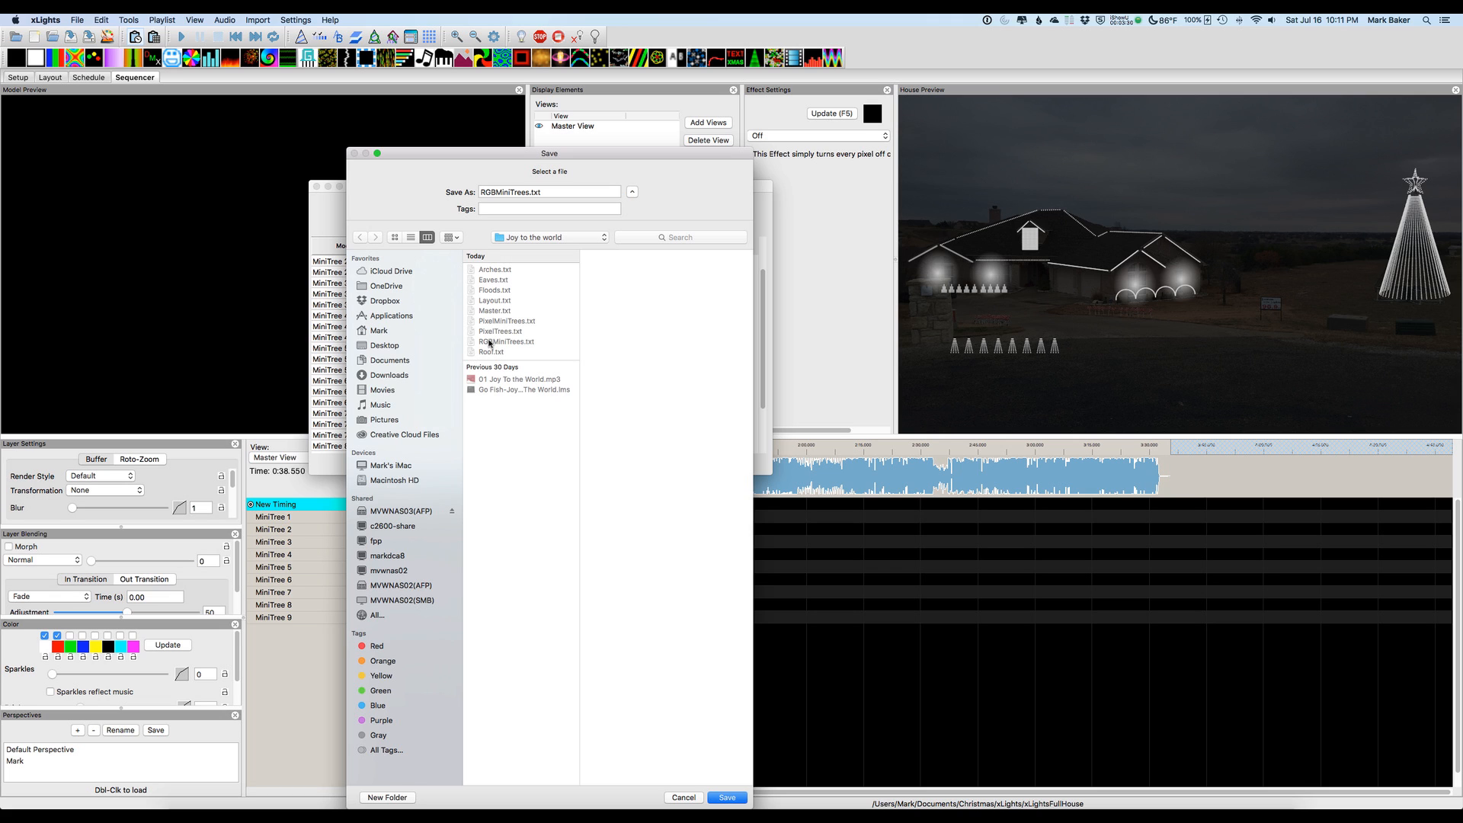
pyautogui.click(720, 801)
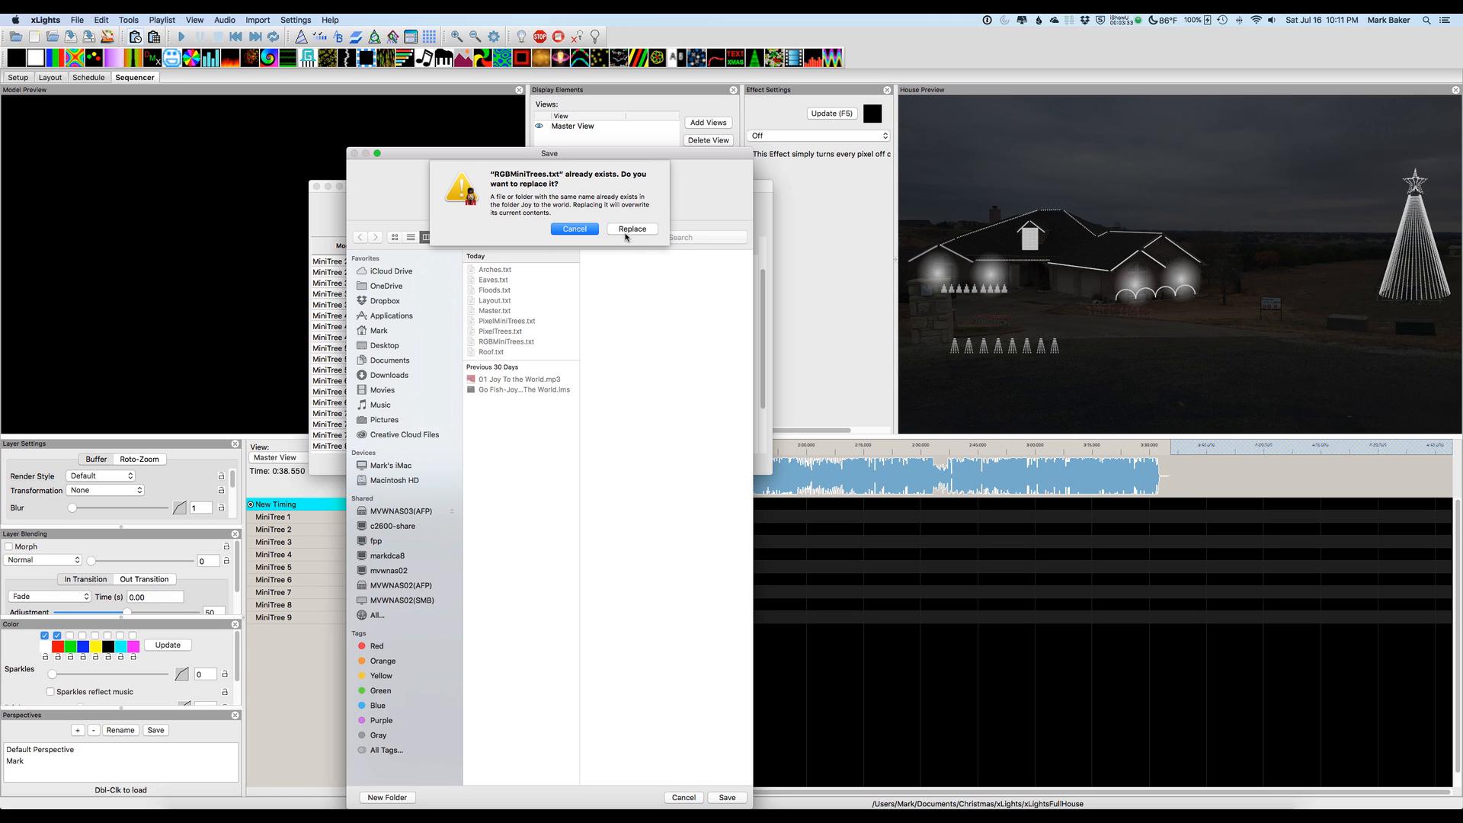
pyautogui.click(625, 237)
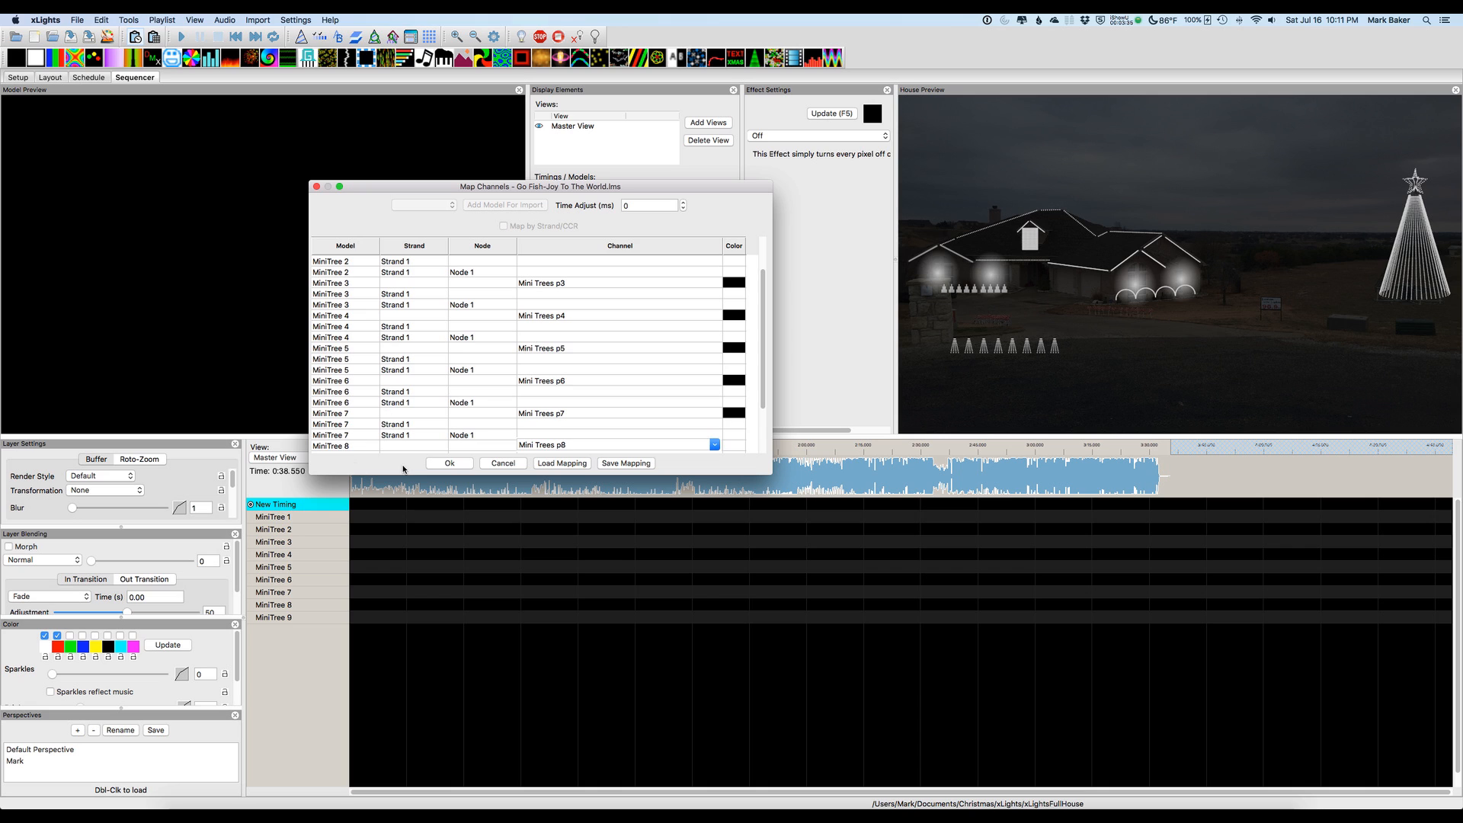
pyautogui.click(447, 463)
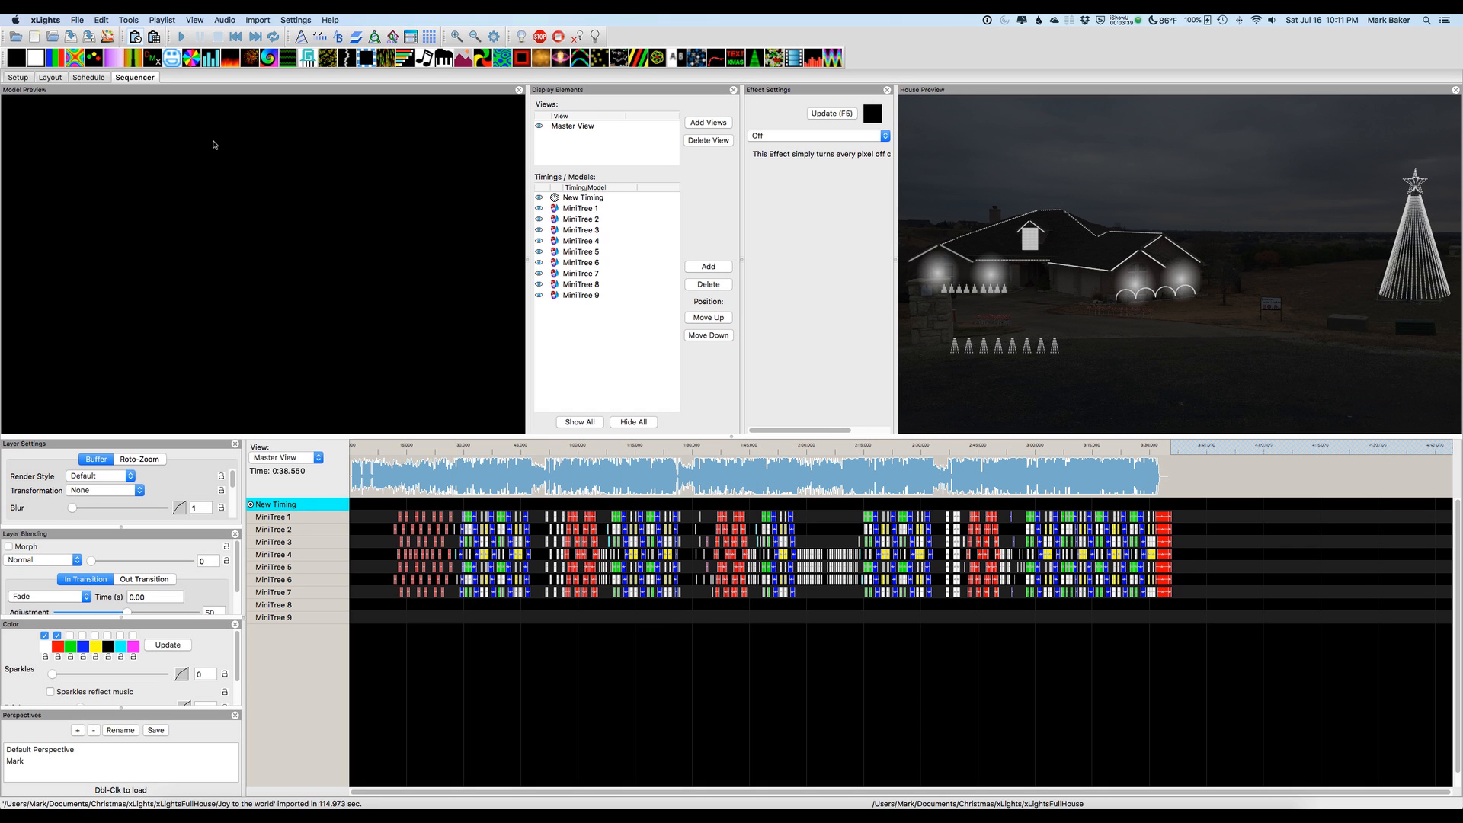
# - Render the whole sequence and play a short section early in the song to preview the mini trees
pyautogui.click(108, 39)
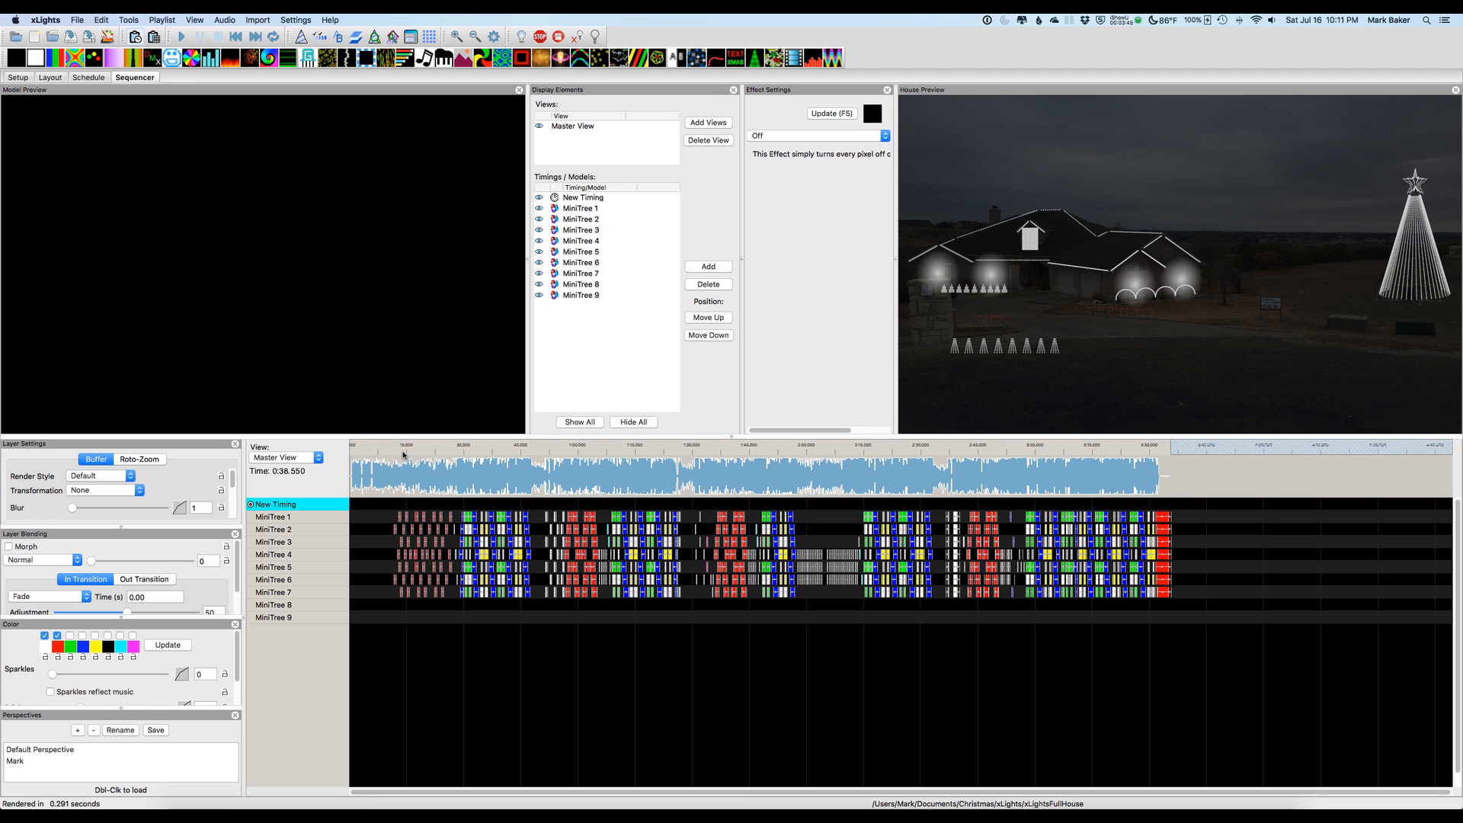
pyautogui.moveTo(457, 451); pyautogui.dragTo(493, 452)
pyautogui.press('space')
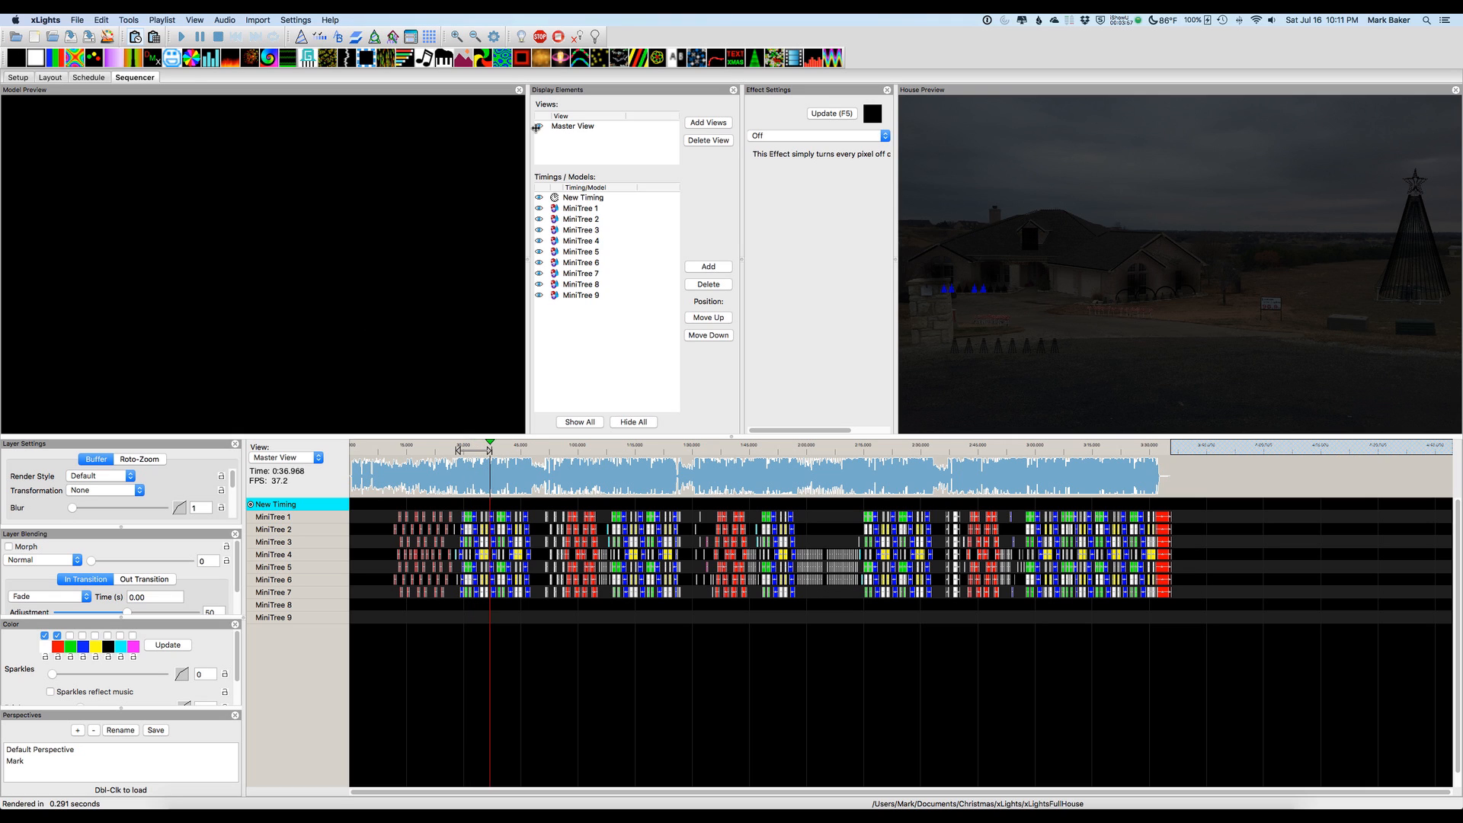
pyautogui.click(218, 36)
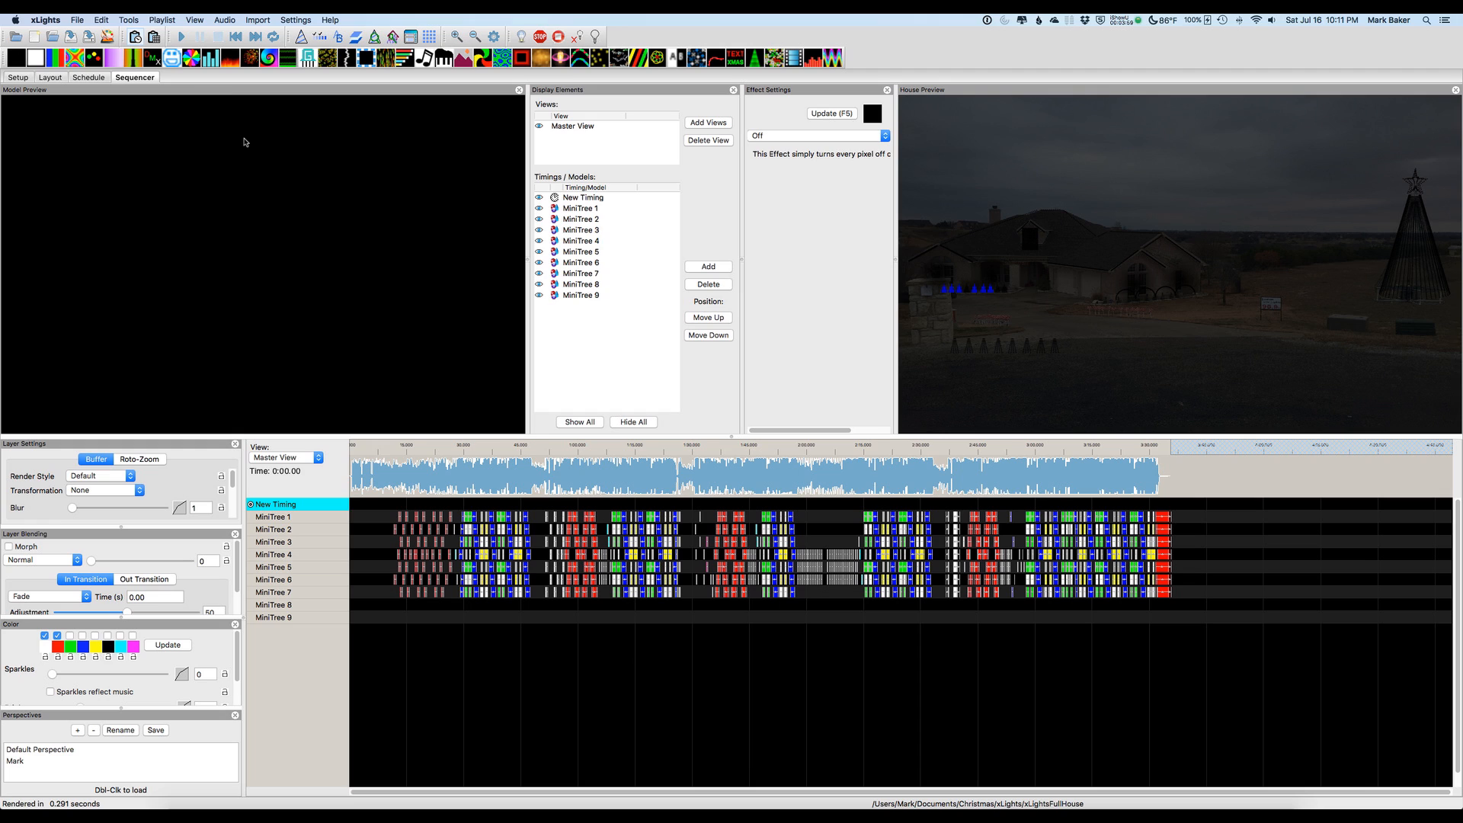
# - Delete models MiniTree 1 through MiniTree 9 from the sequence, including all their effects and layers
pyautogui.click(698, 271)
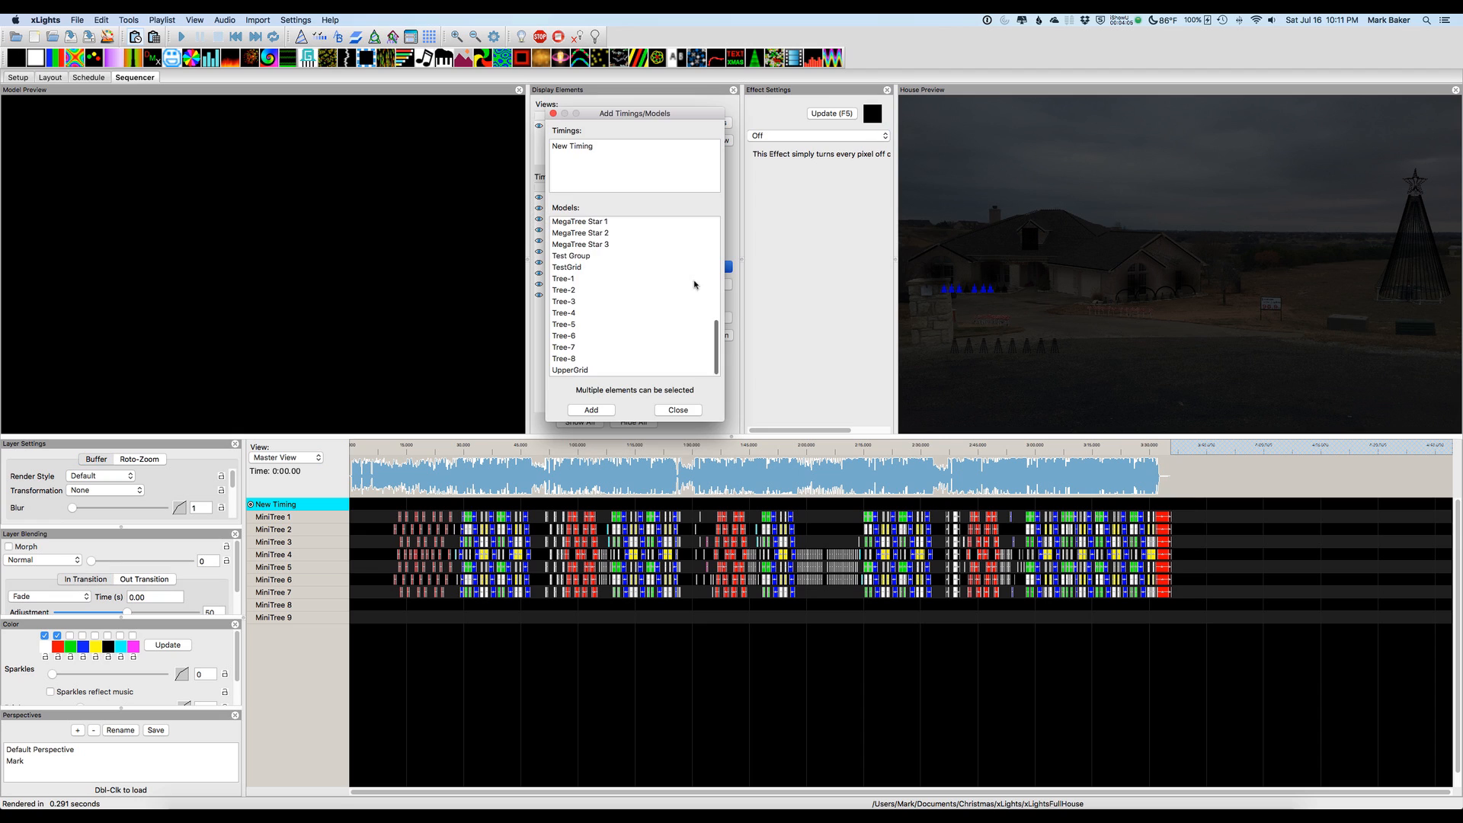
pyautogui.click(670, 414)
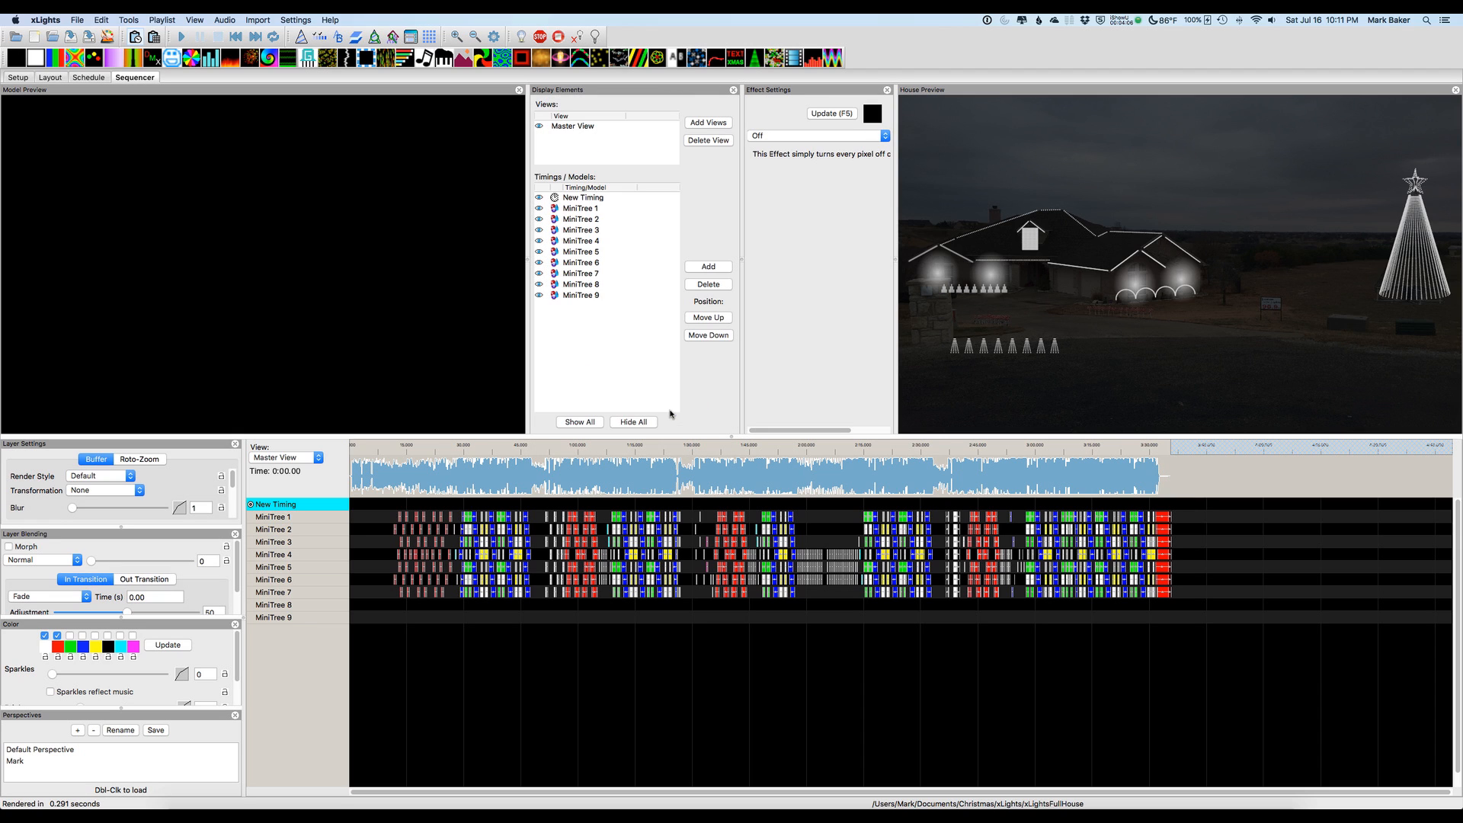
pyautogui.click(567, 209)
pyautogui.keyDown('shift'); pyautogui.click(568, 296); pyautogui.keyUp('shift')
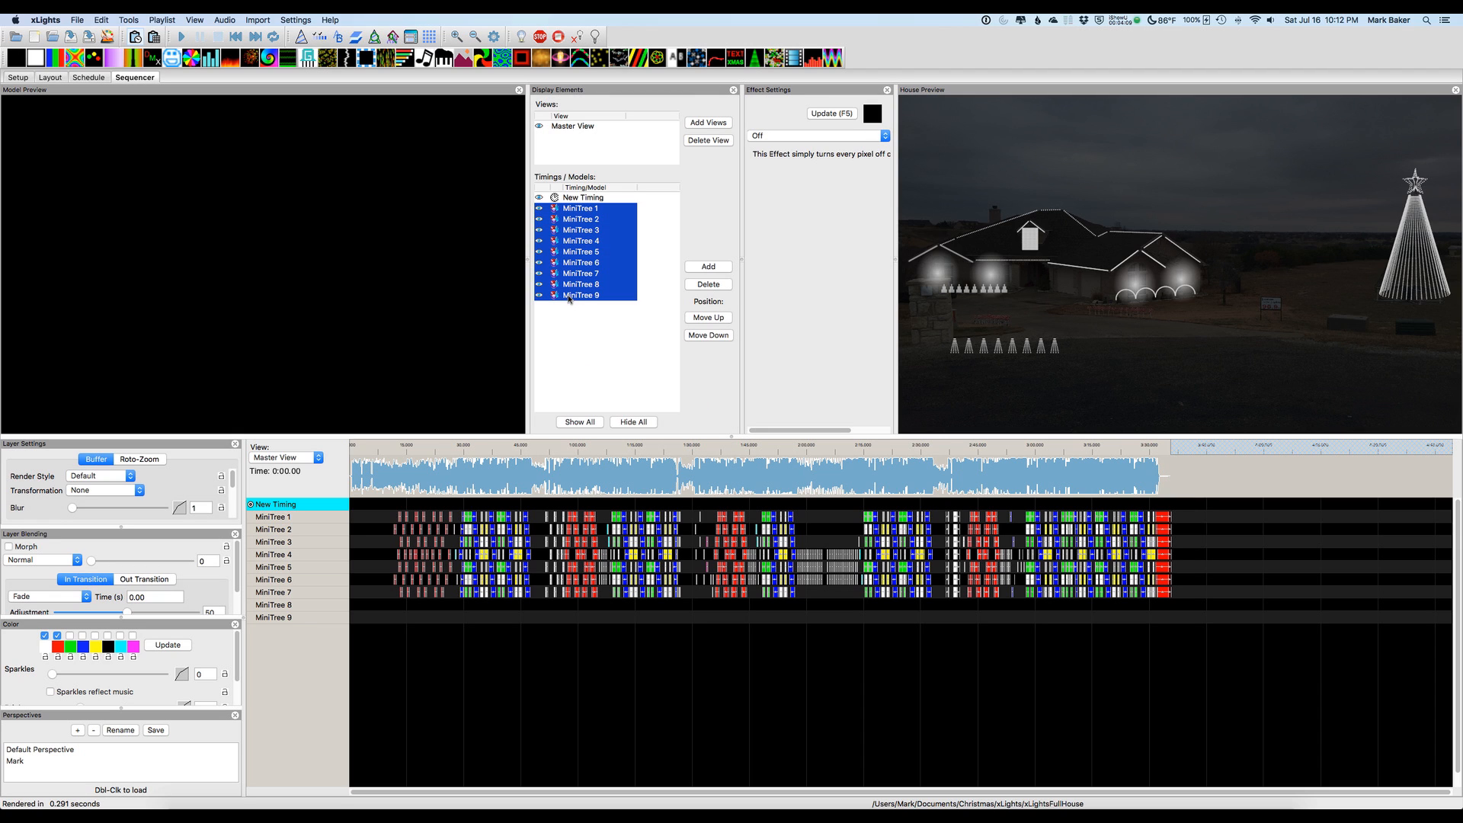
pyautogui.click(701, 285)
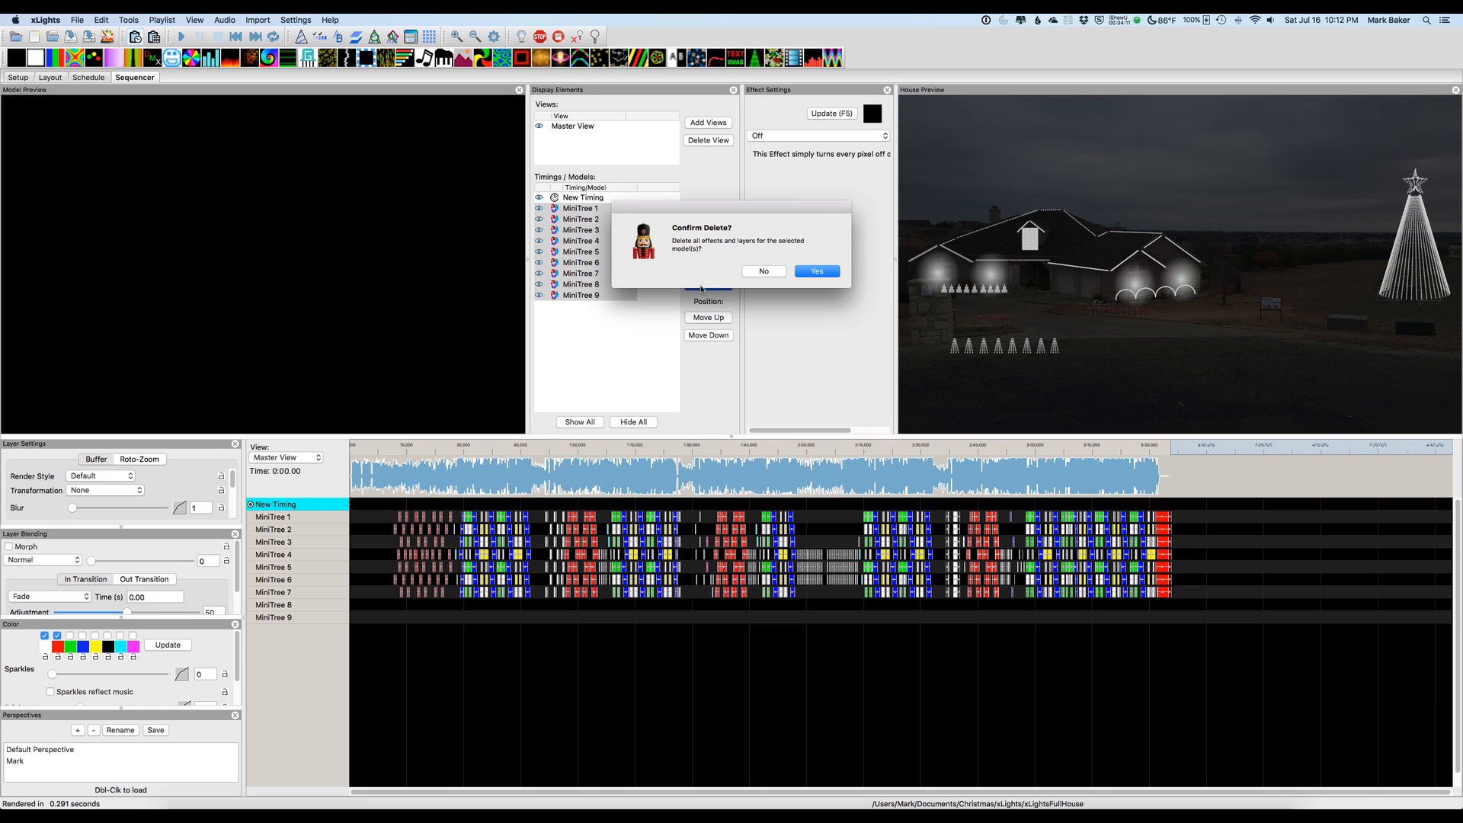
pyautogui.click(817, 272)
# - Add models Tree-1 through Tree-8 to the sequence's Master View
pyautogui.click(713, 266)
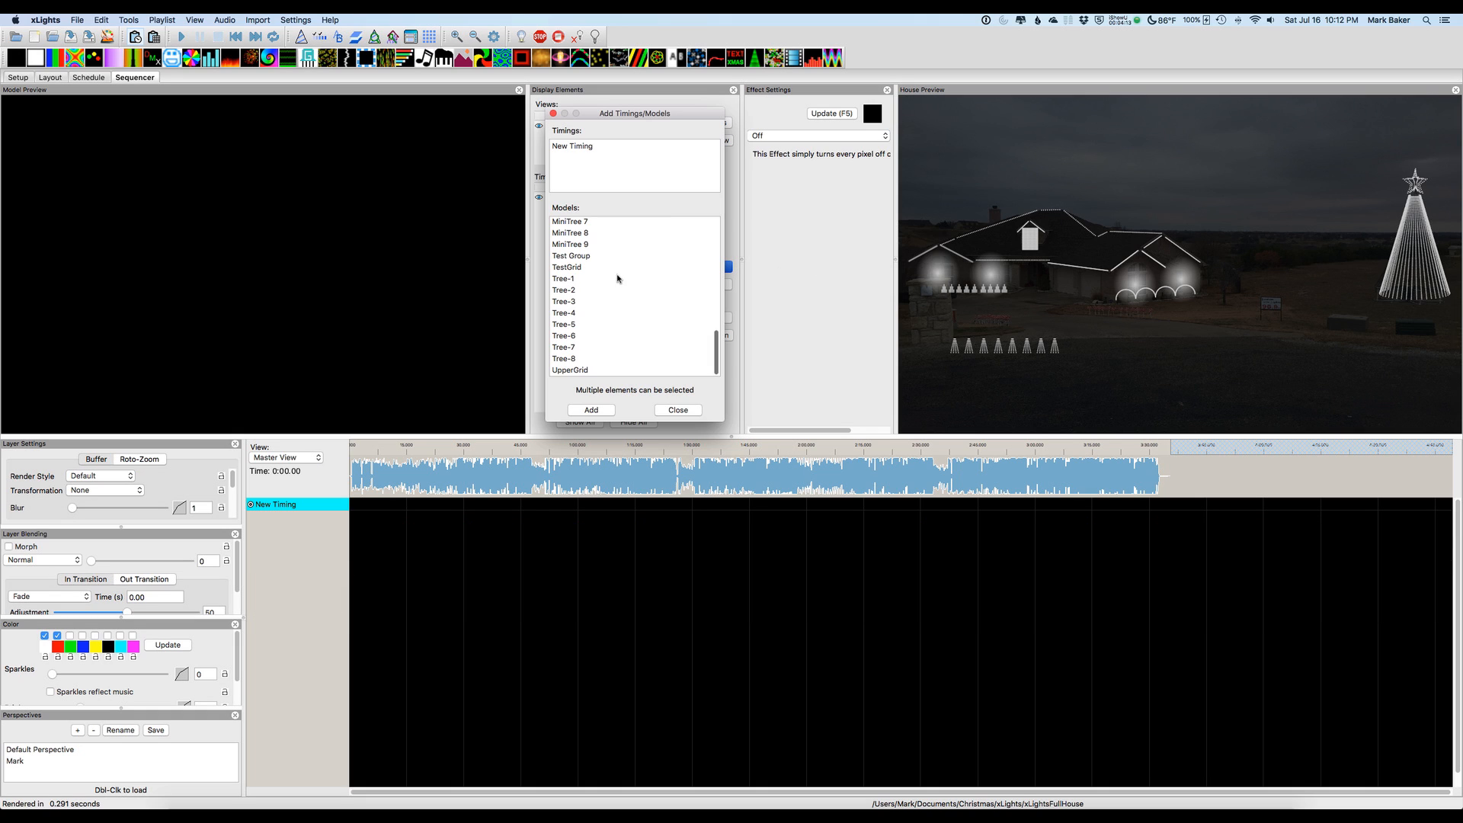
pyautogui.click(564, 279)
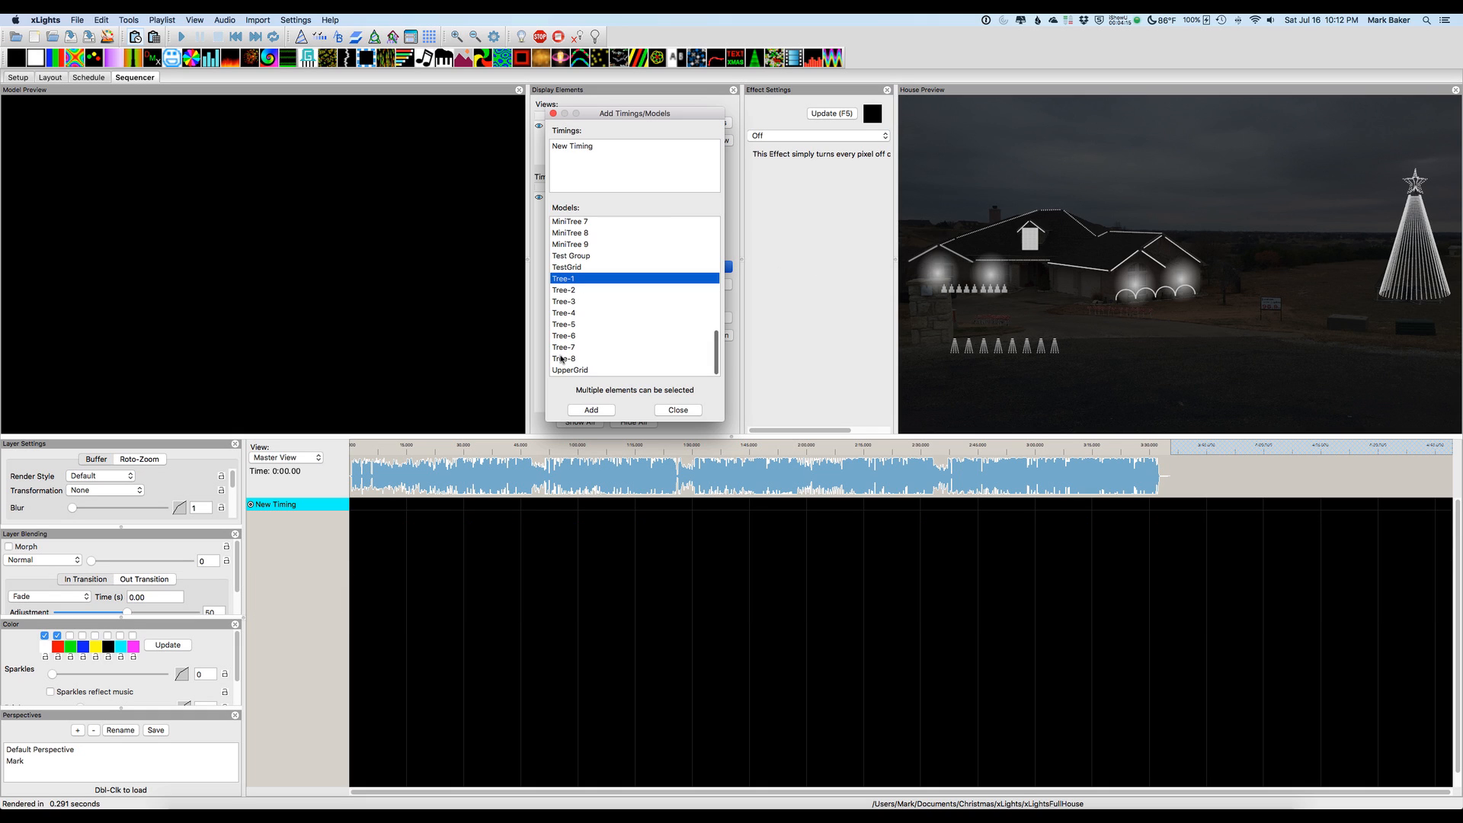
pyautogui.keyDown('shift'); pyautogui.click(561, 359); pyautogui.keyUp('shift')
pyautogui.click(583, 410)
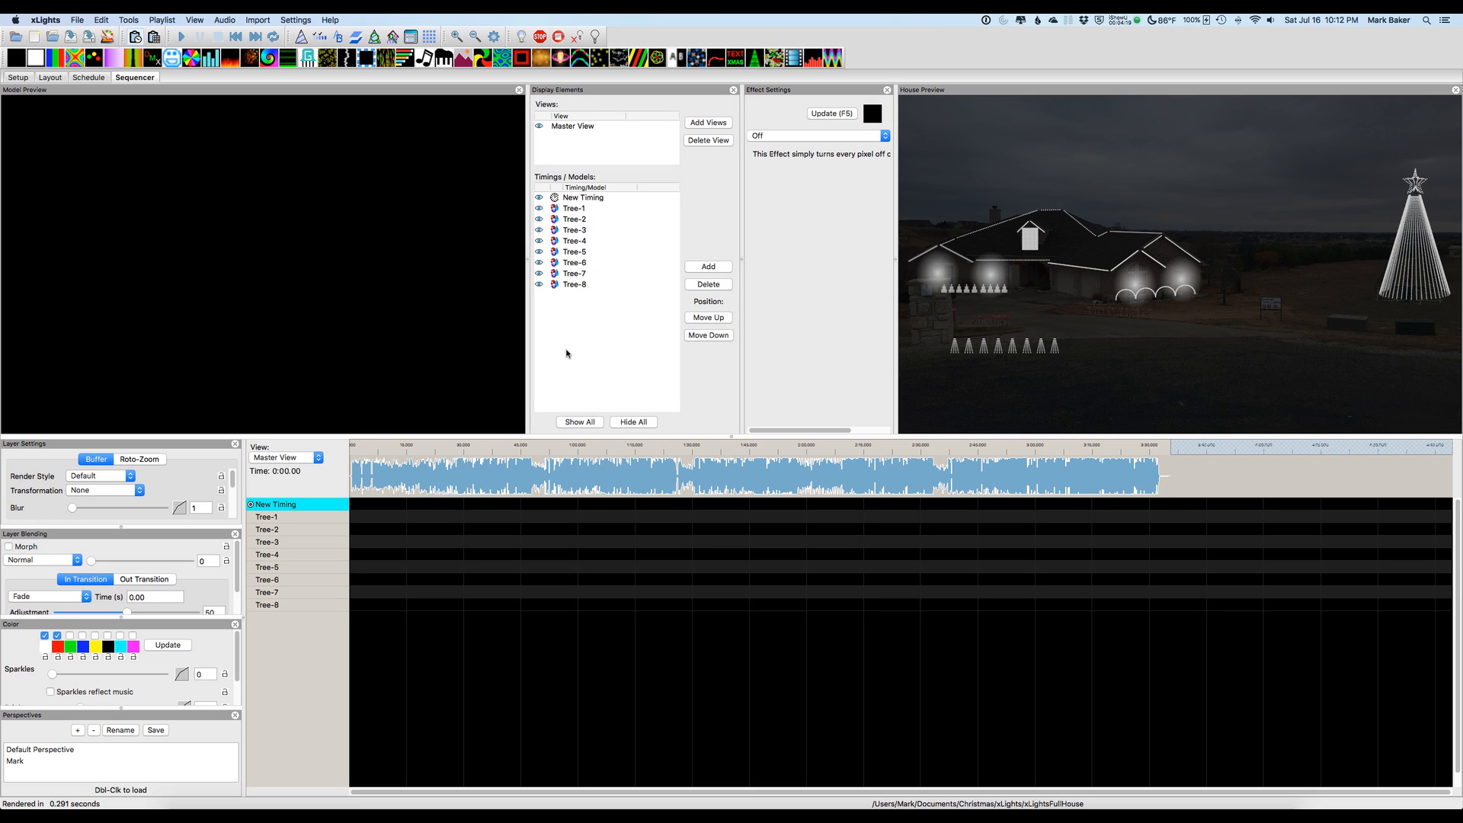
# - Start an effects import from the Go Fish-Joy To The World.lms file in the Joy to the world folder
pyautogui.click(249, 20)
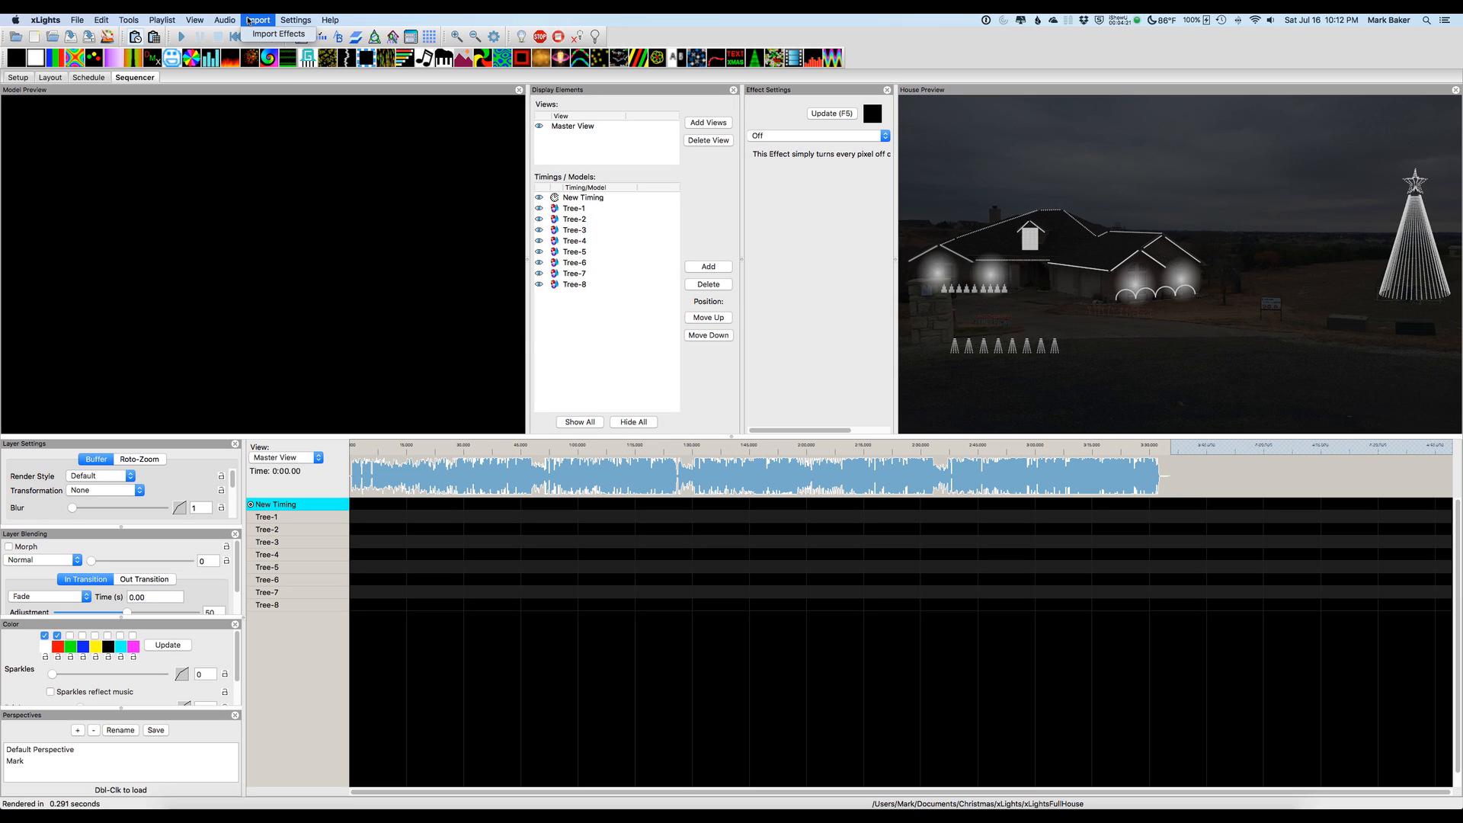
pyautogui.click(278, 34)
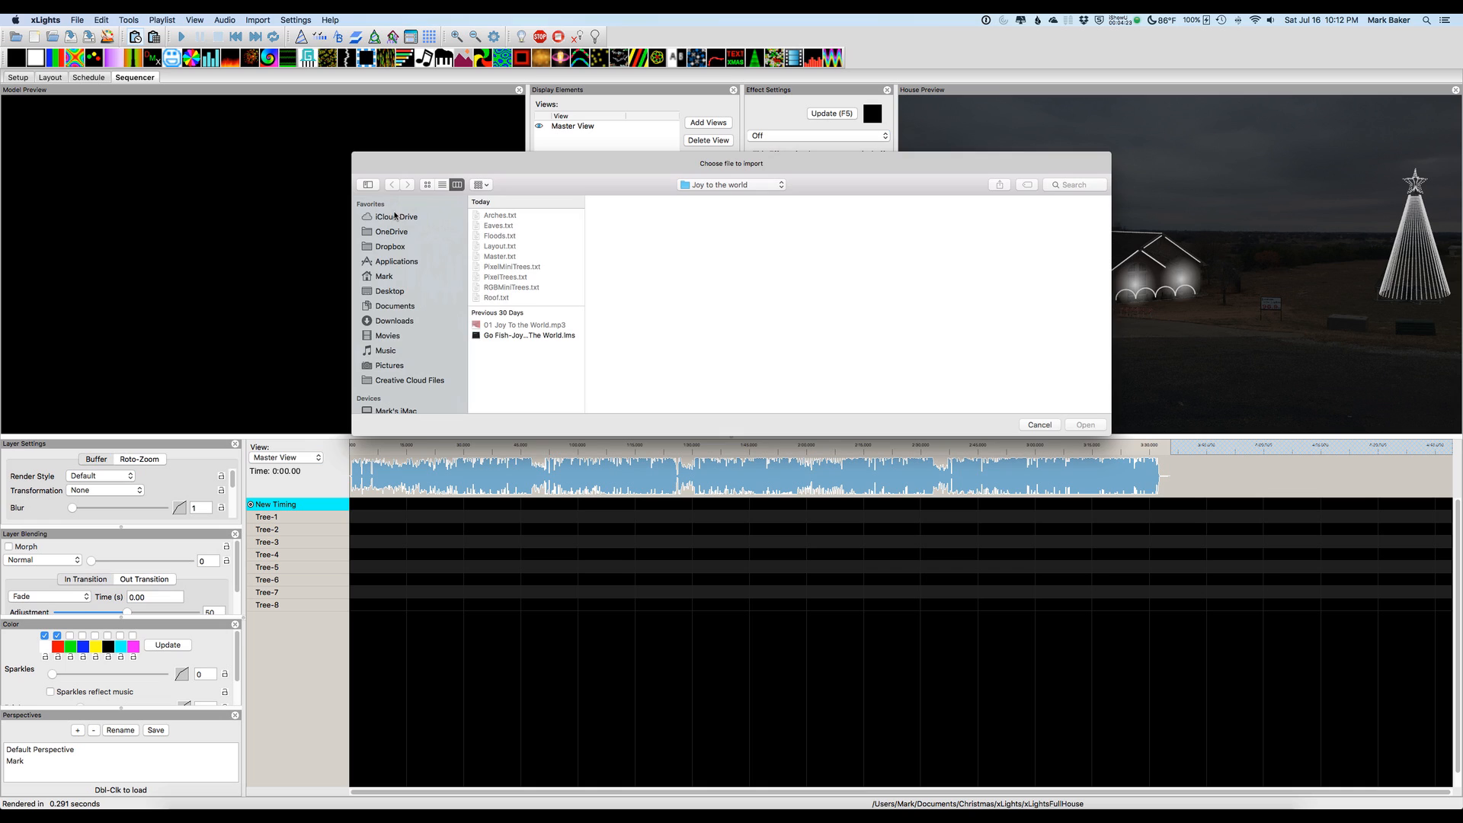
pyautogui.click(497, 335)
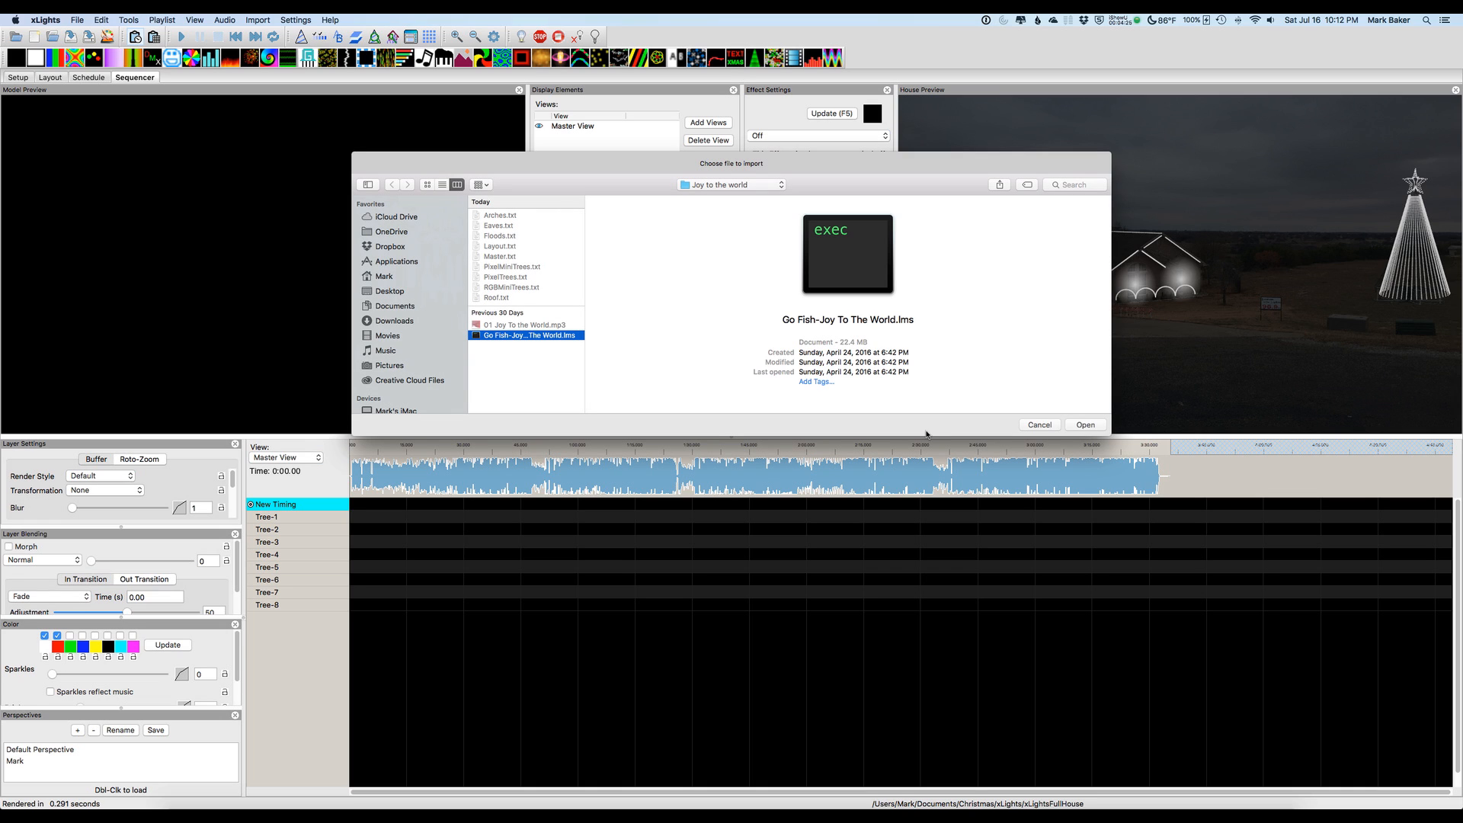
pyautogui.click(1074, 428)
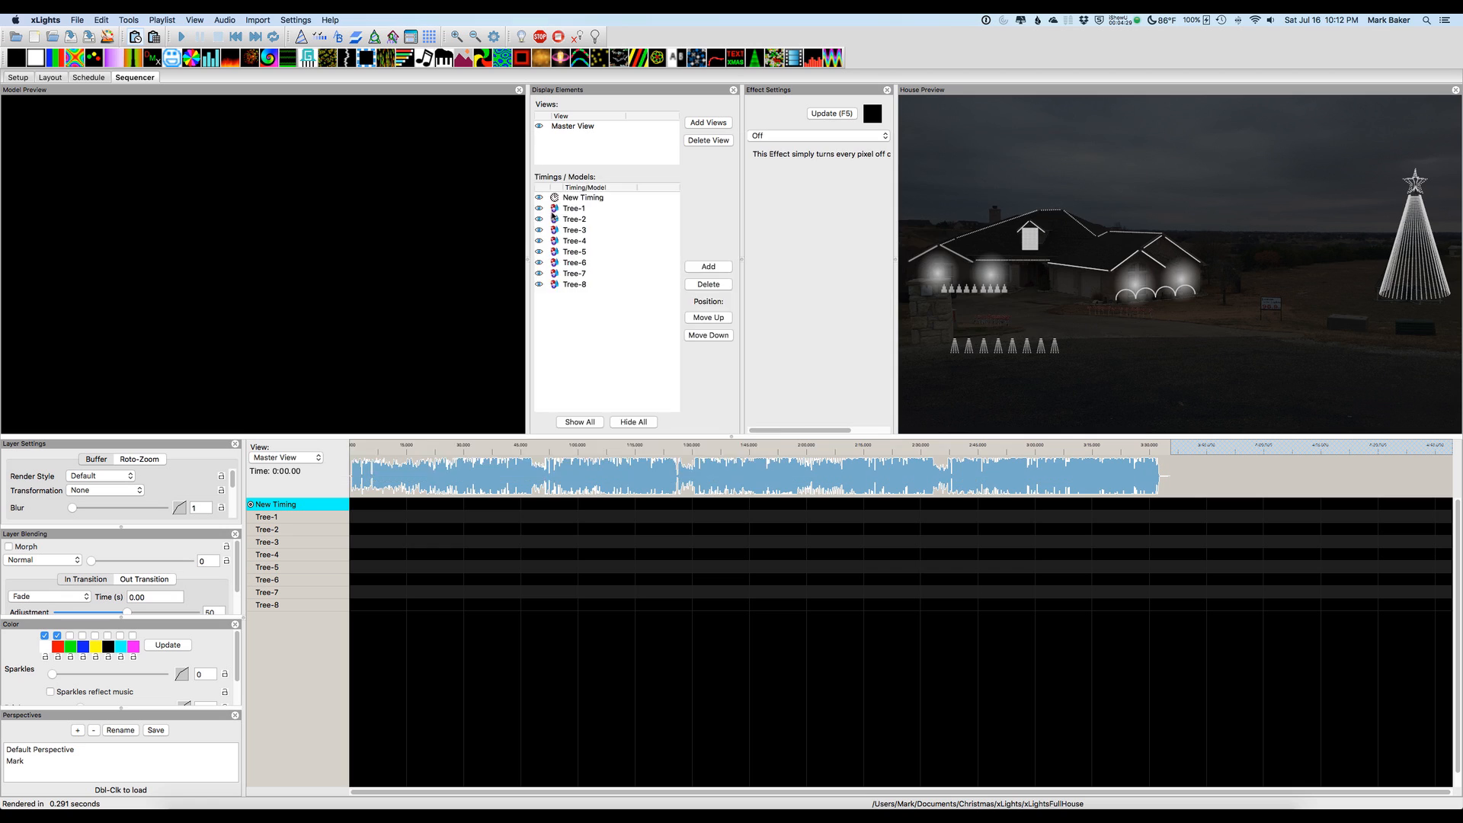
# - Add all the remaining Tree models to the channel mapping list for import
pyautogui.click(483, 204)
pyautogui.click(484, 205)
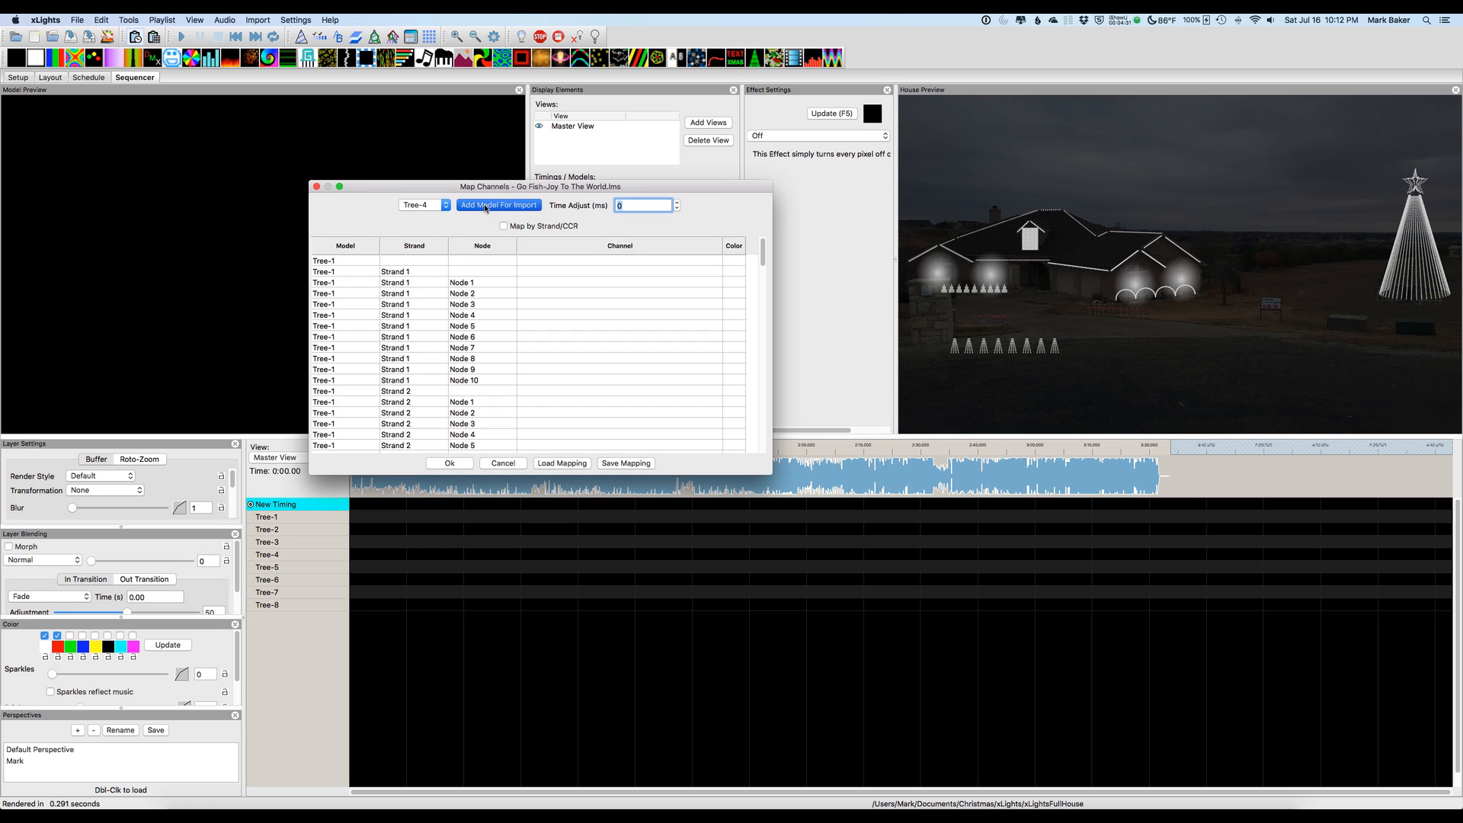
pyautogui.click(486, 207)
pyautogui.click(486, 208)
pyautogui.click(485, 207)
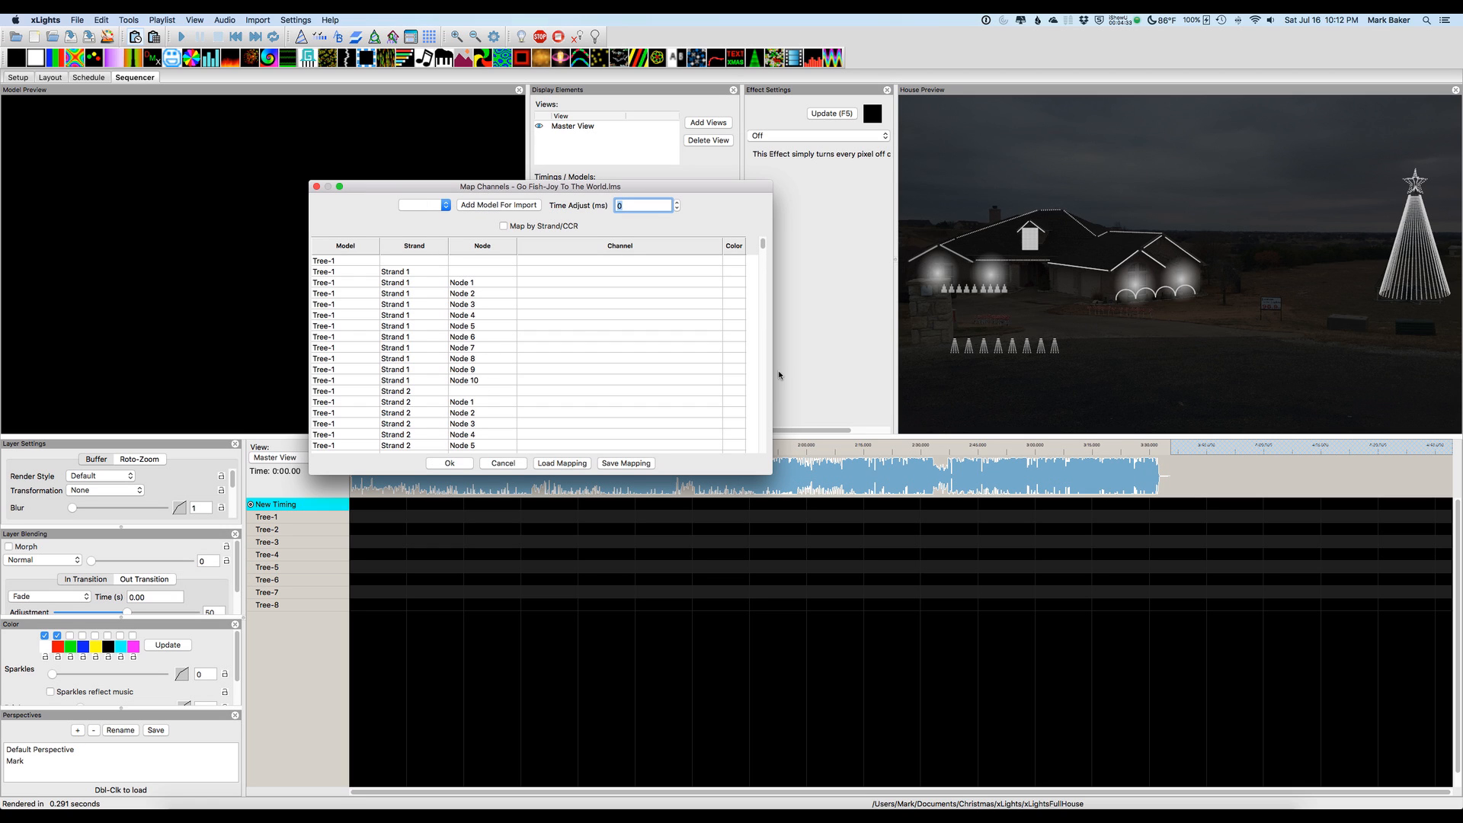
# - Map the Tree-1 model row to channel Mini Trees p1, leaving its strand and node rows unmapped
pyautogui.click(530, 263)
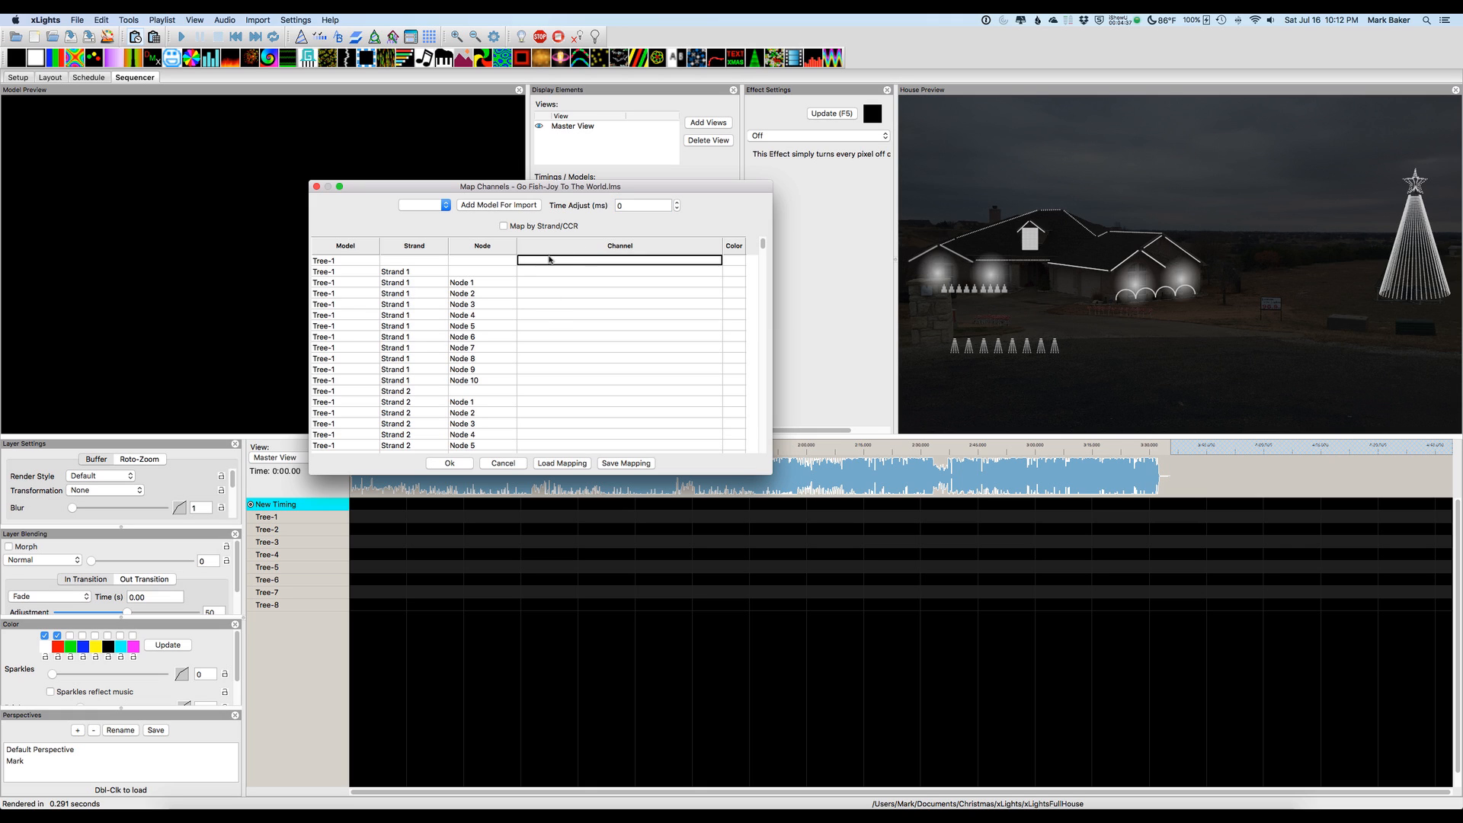
pyautogui.click(549, 262)
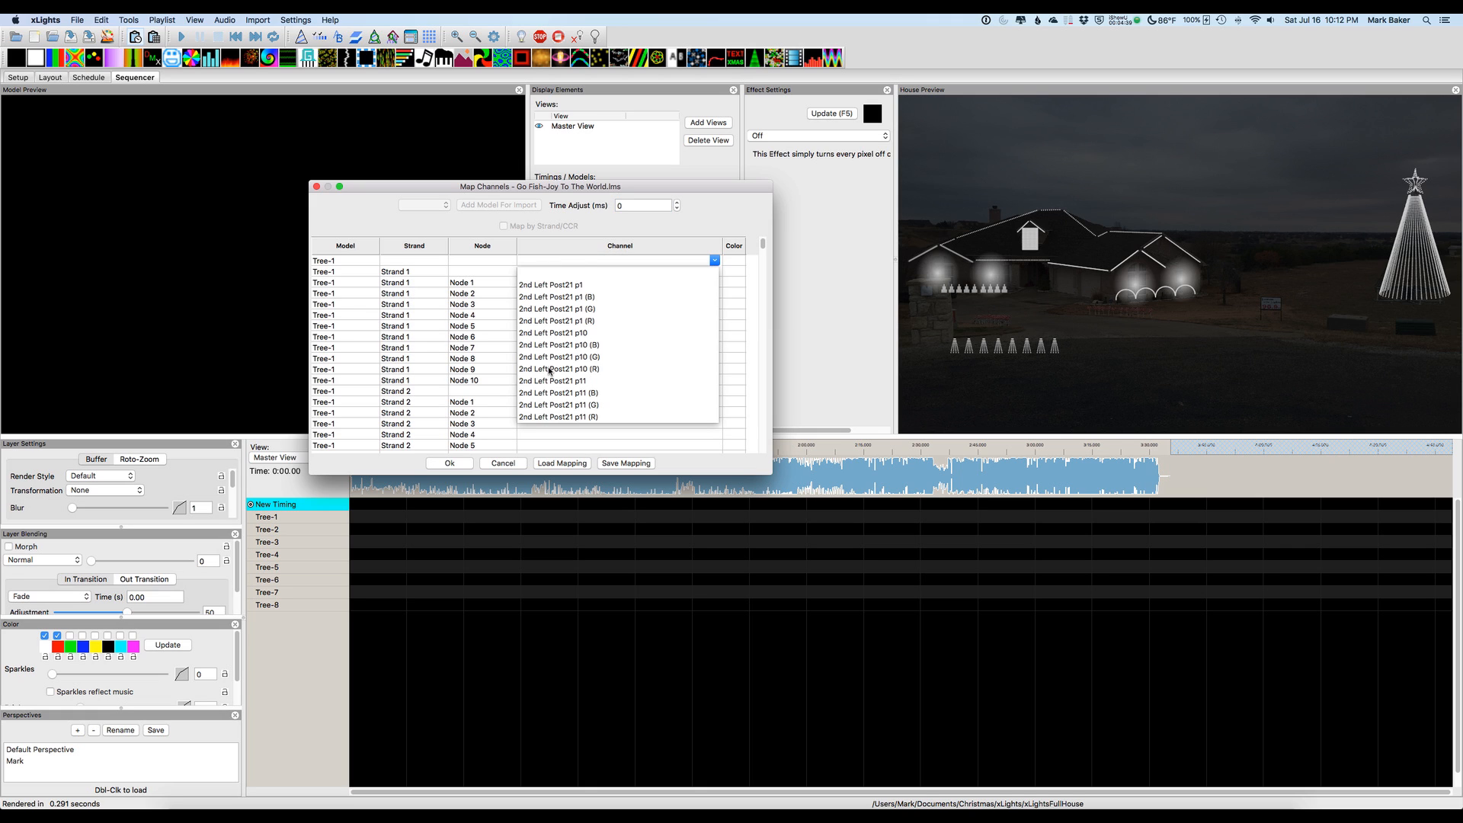
pyautogui.scroll(-10, 549, 370)
pyautogui.scroll(-15, 549, 371)
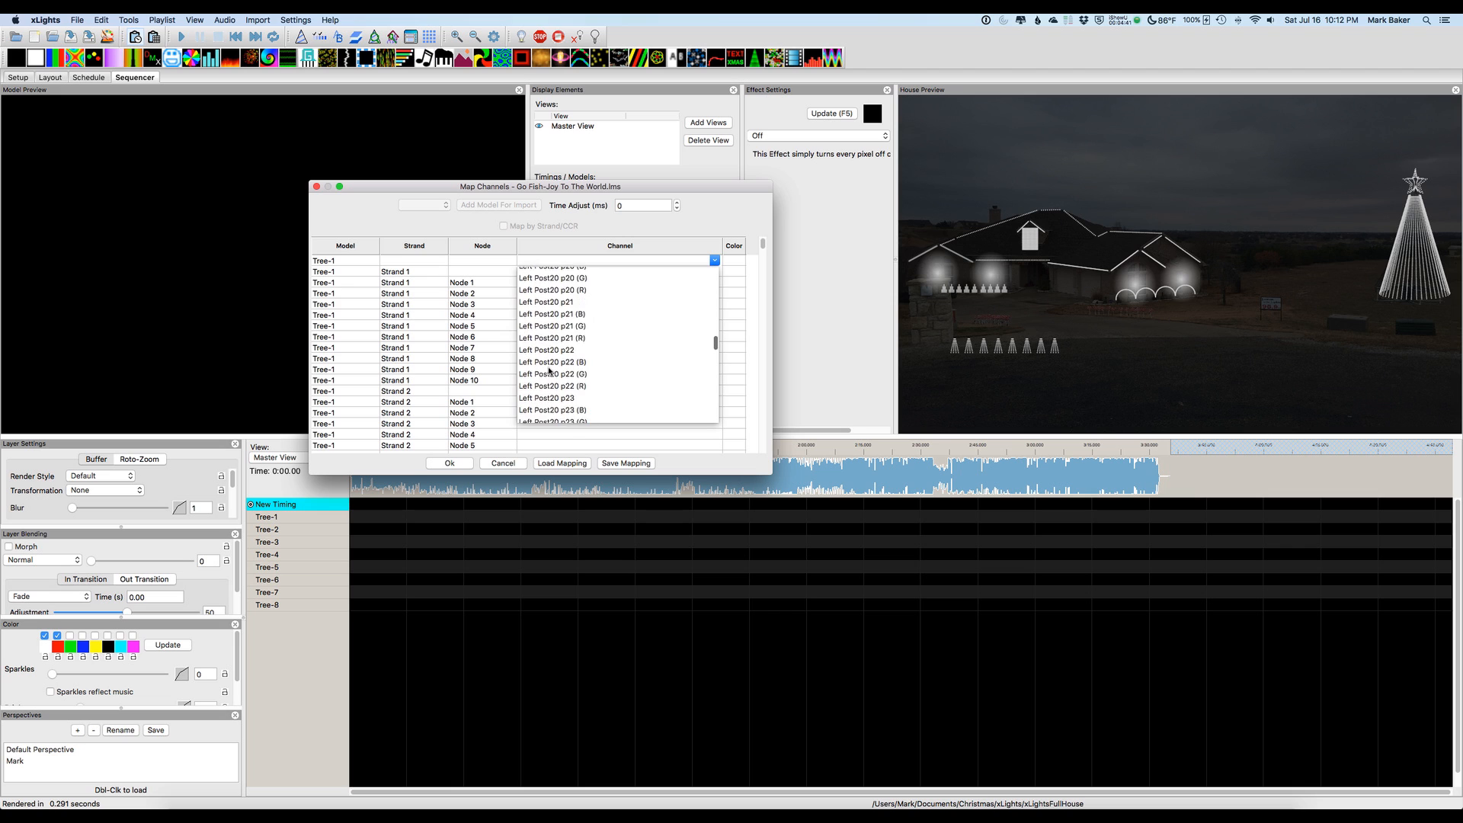
pyautogui.scroll(-15, 549, 371)
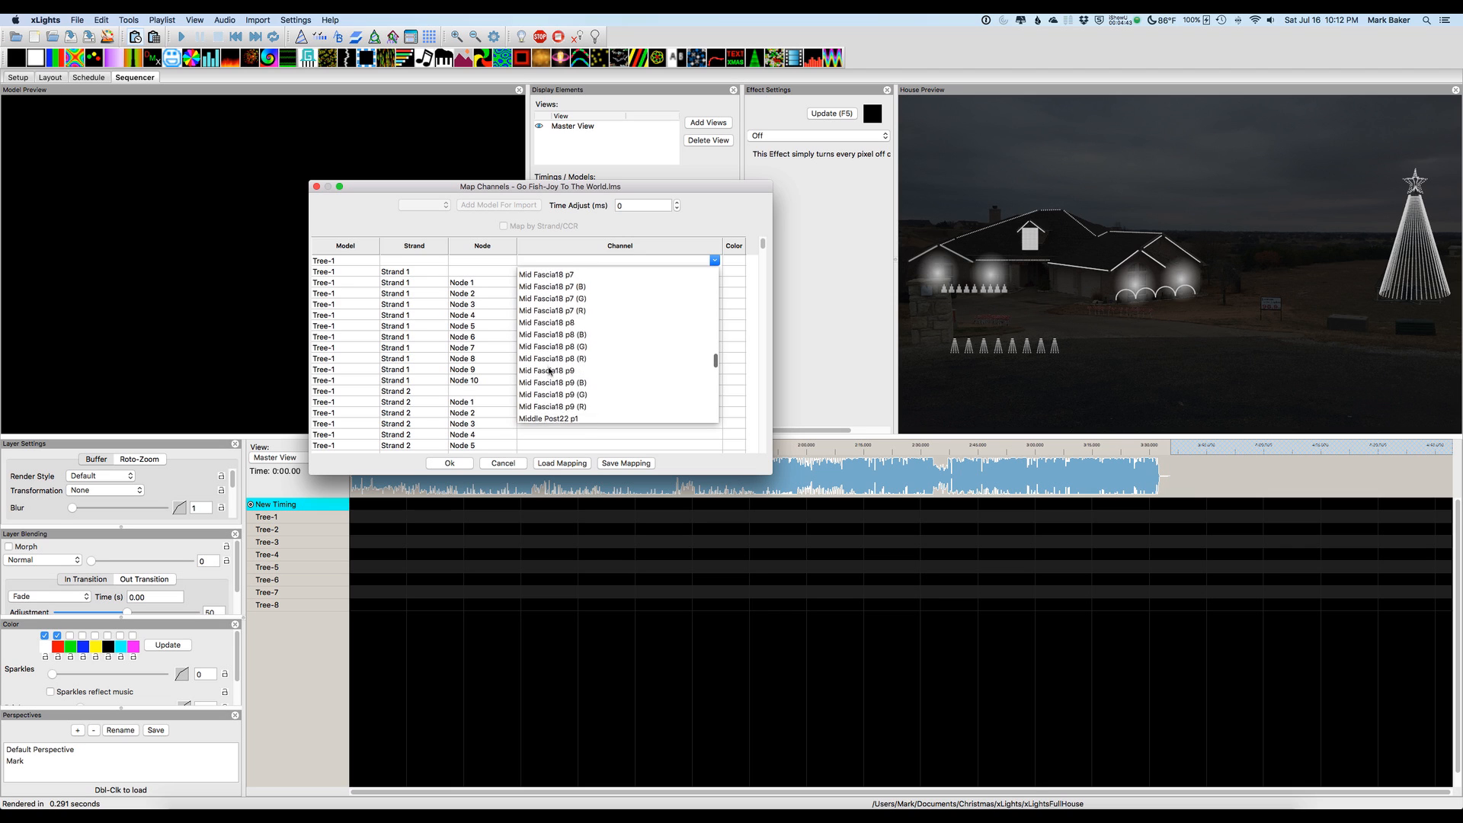
pyautogui.scroll(-15, 549, 371)
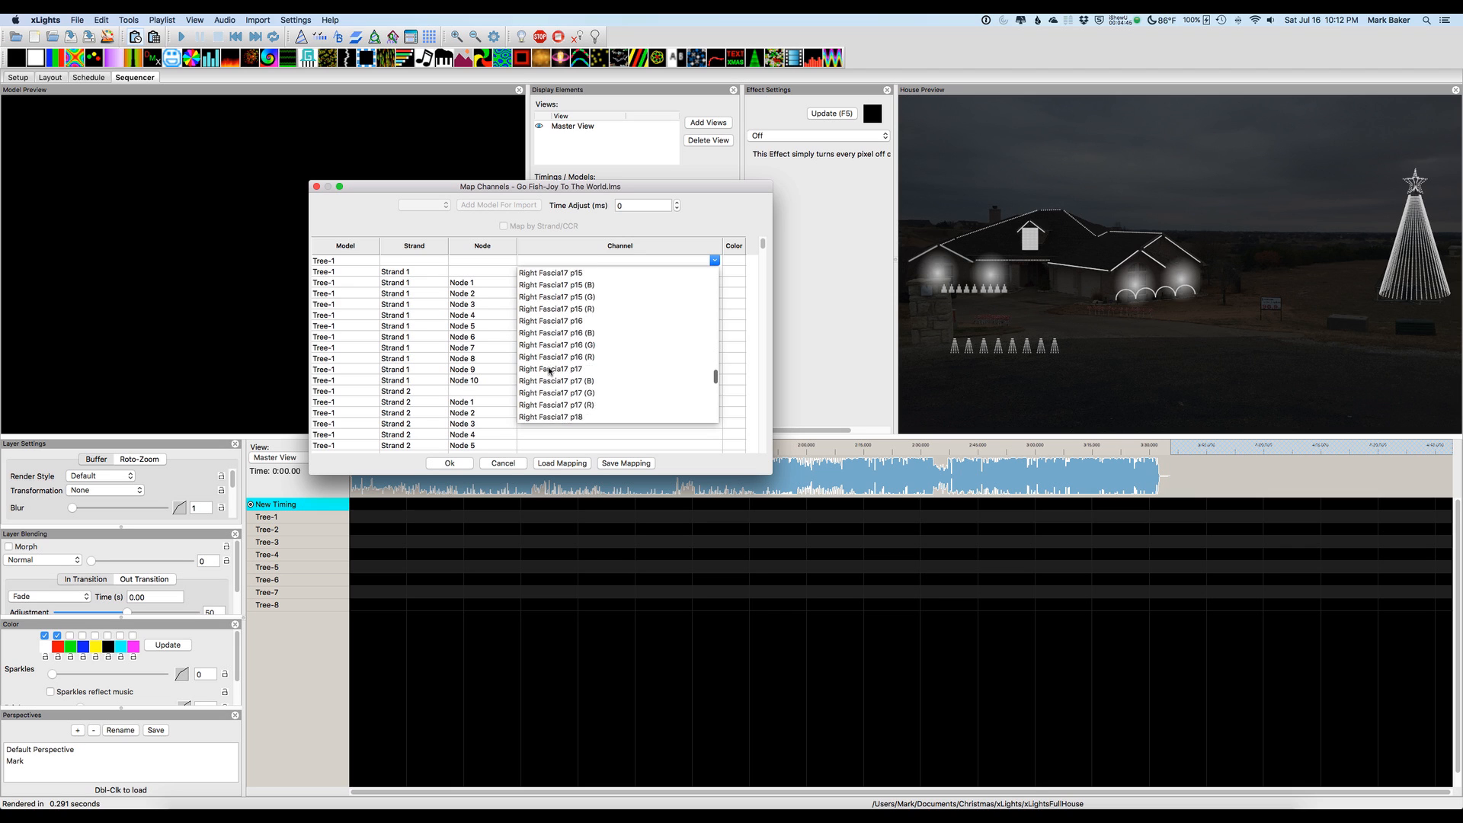
pyautogui.scroll(5, 549, 371)
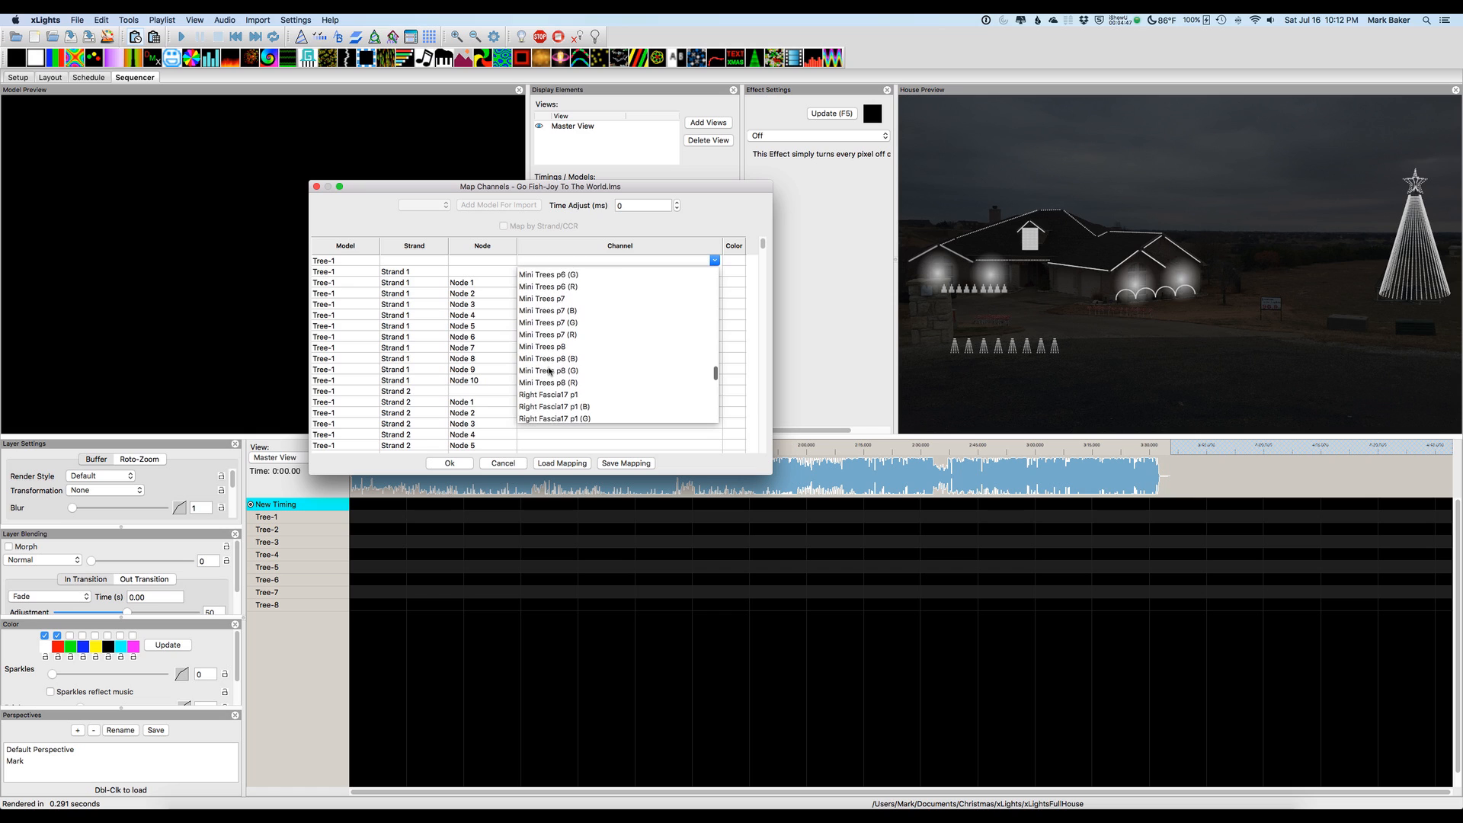
pyautogui.scroll(3, 549, 371)
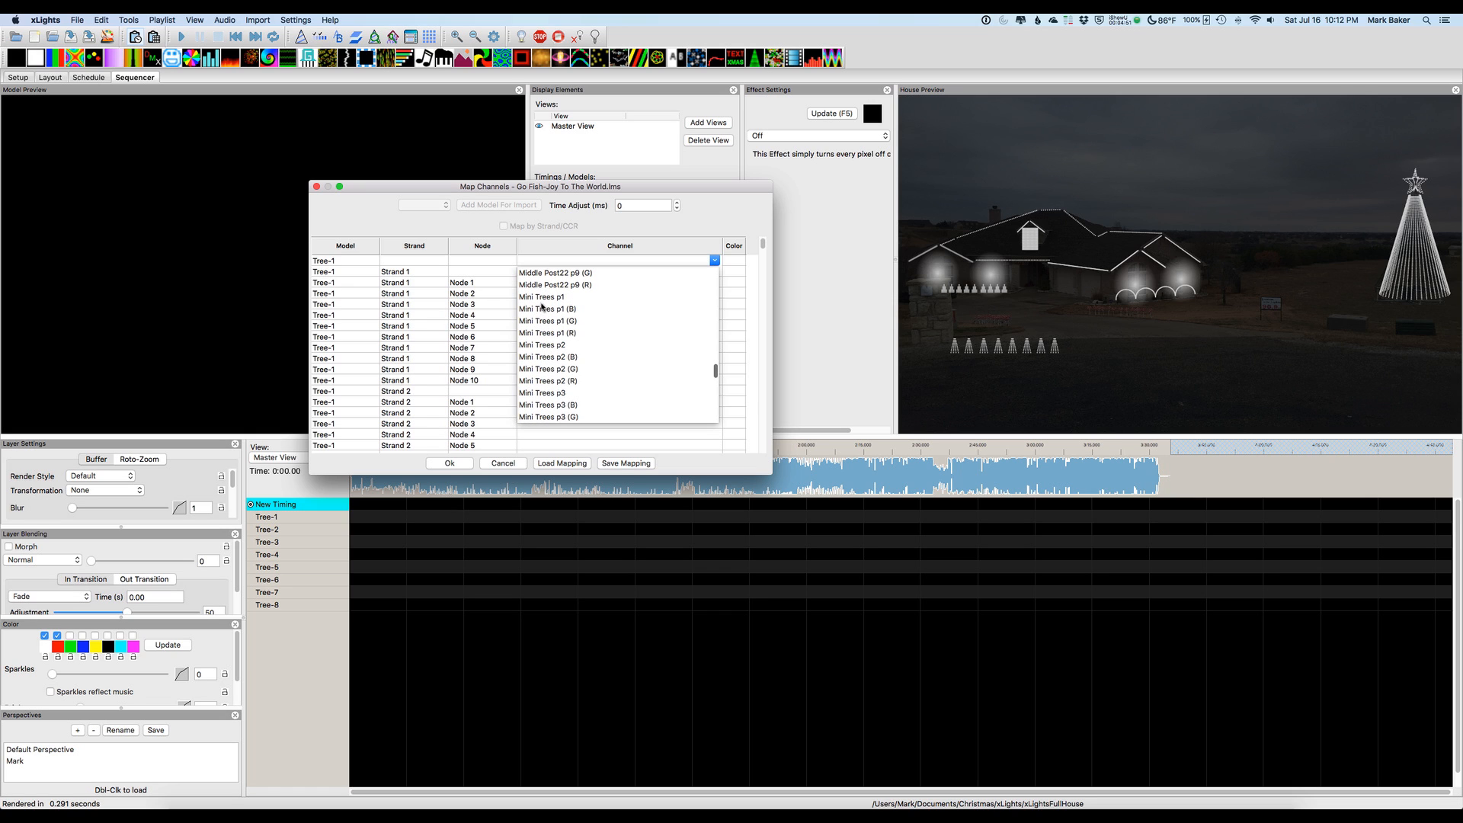
pyautogui.click(541, 298)
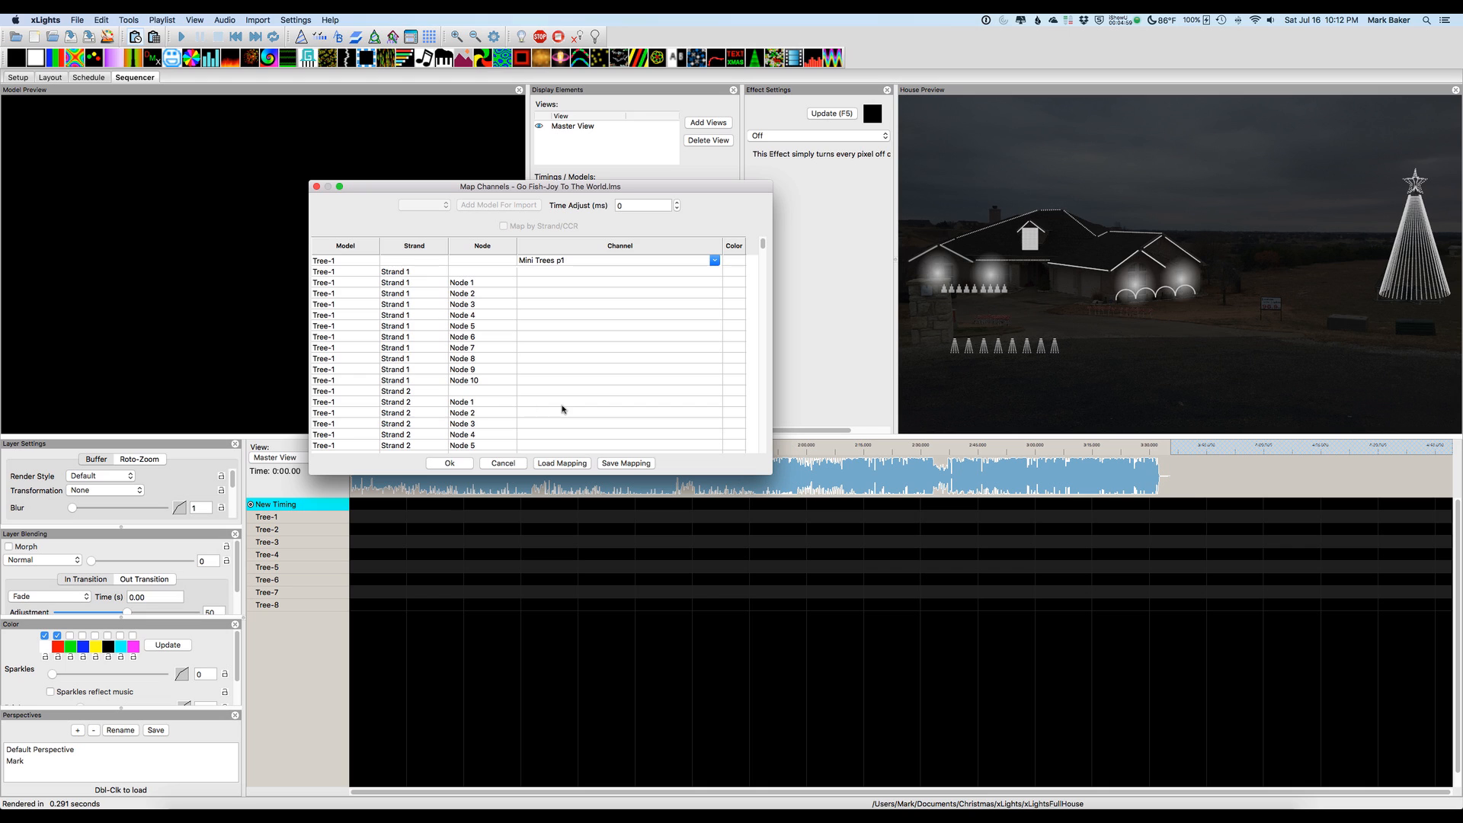
# - Map the Tree-2 model row to channel Mini Trees p2, leaving its strand and node rows unmapped
pyautogui.scroll(-8, 562, 409)
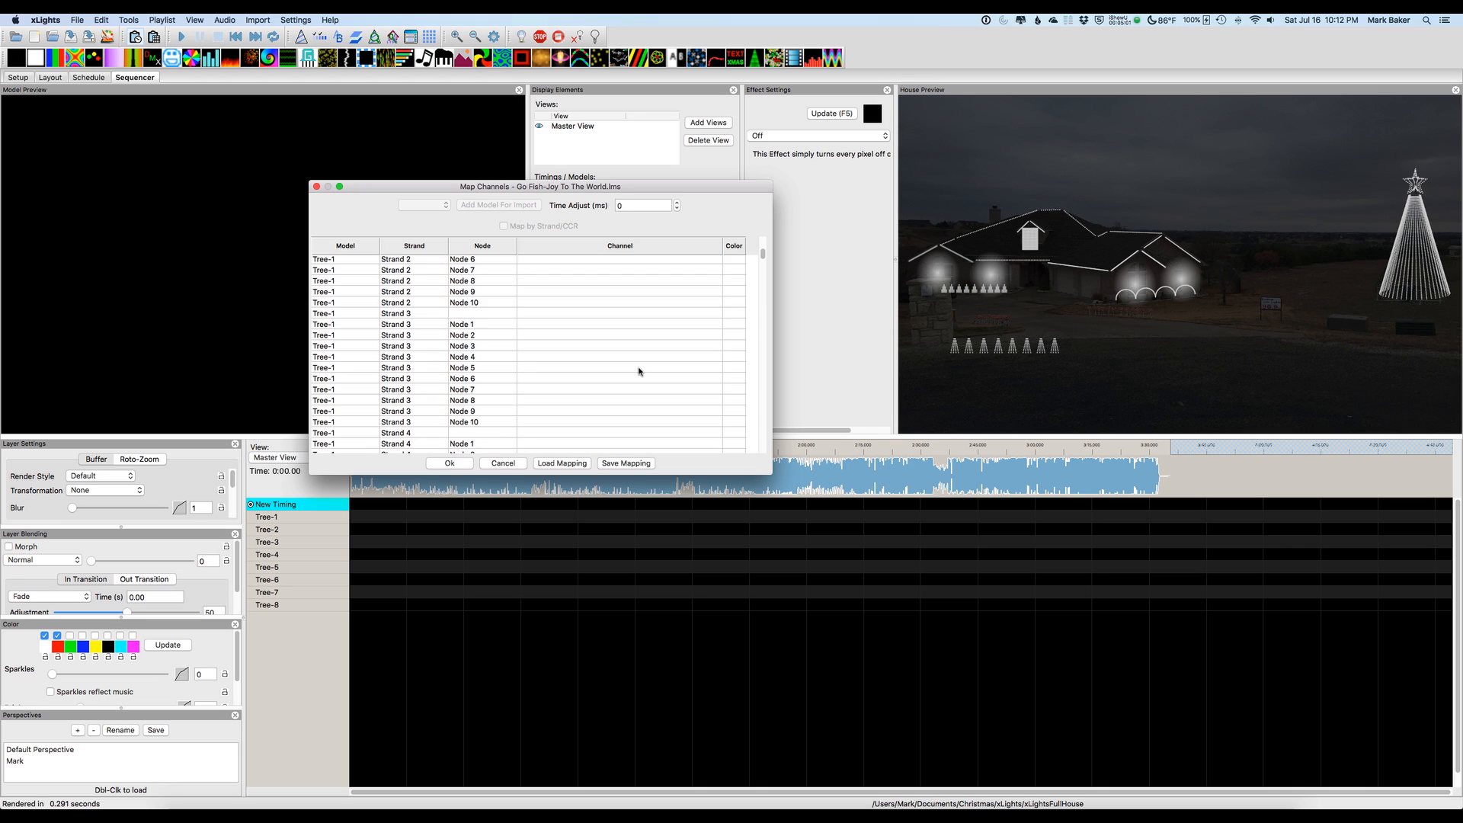
pyautogui.scroll(-5, 638, 371)
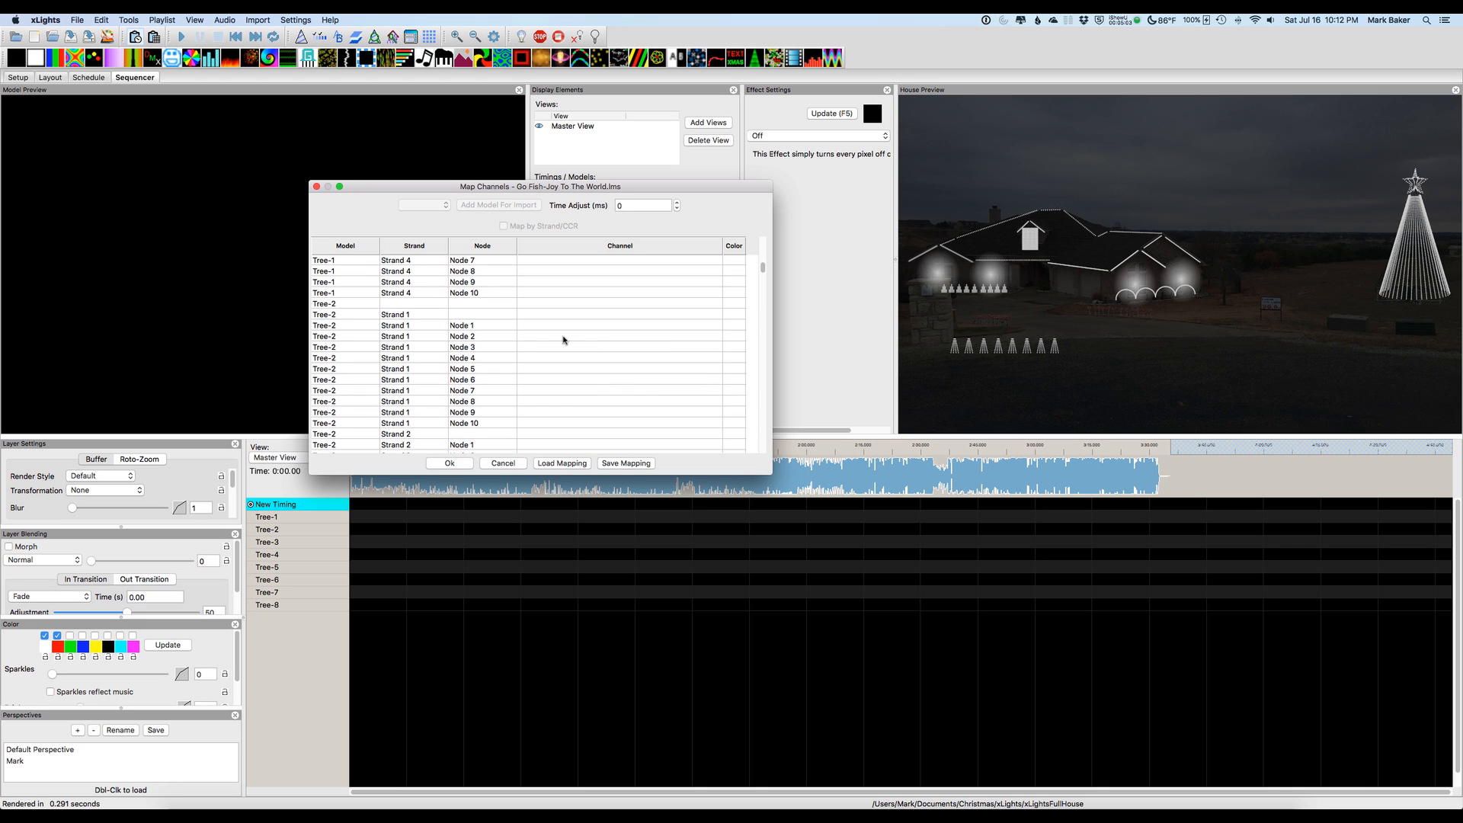
pyautogui.click(532, 304)
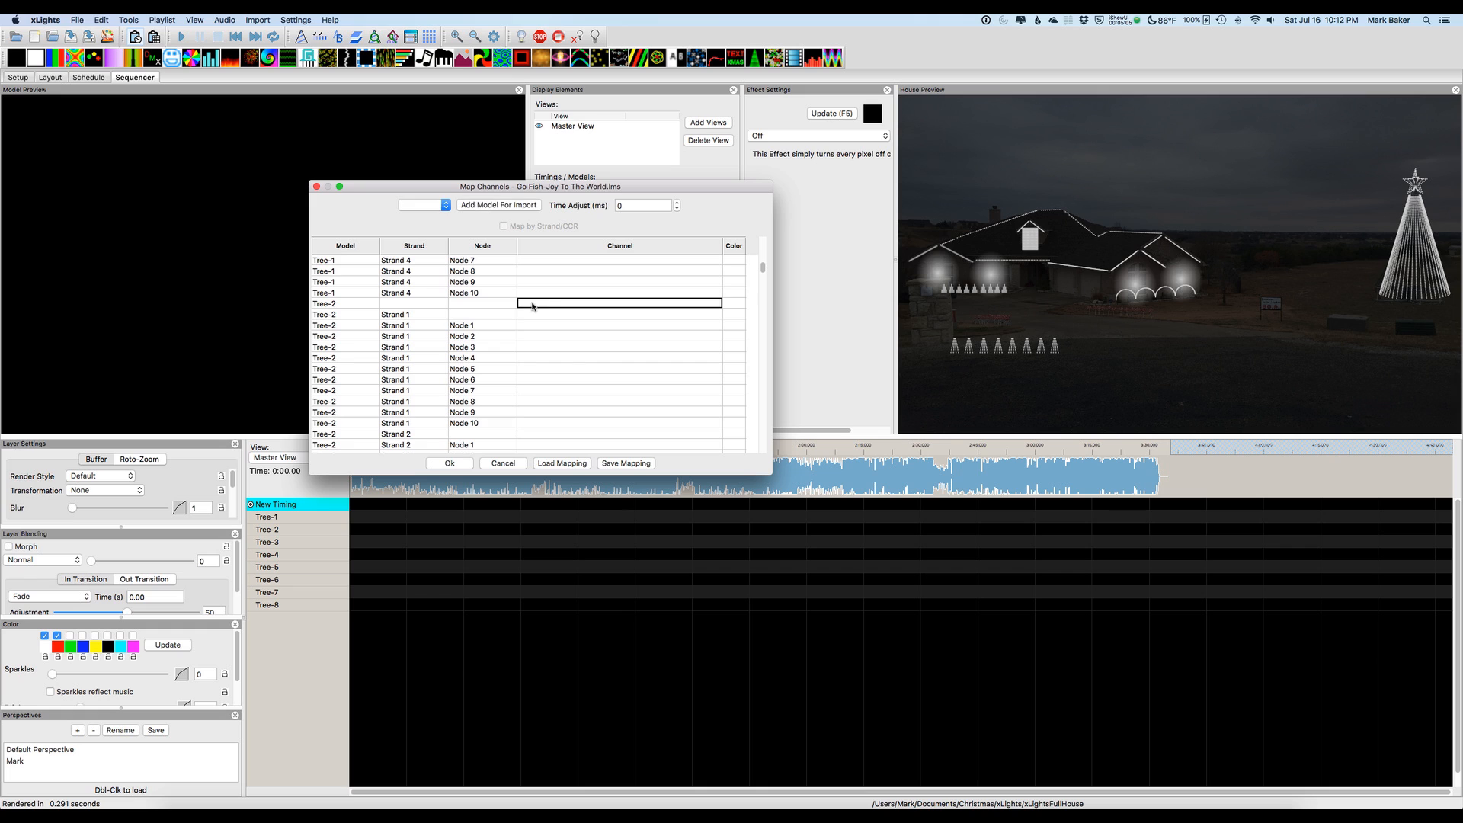
pyautogui.click(547, 304)
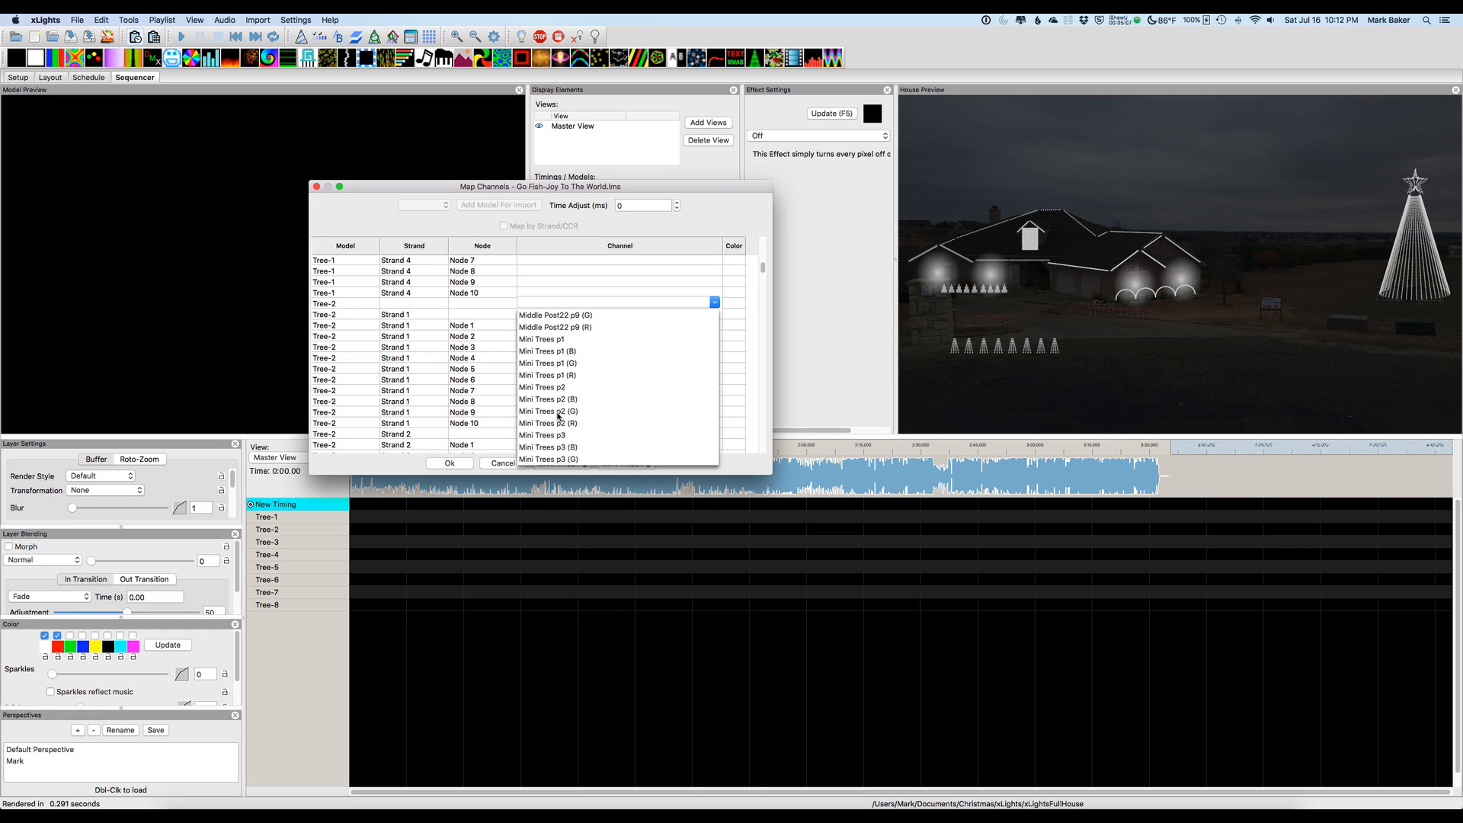
pyautogui.click(547, 387)
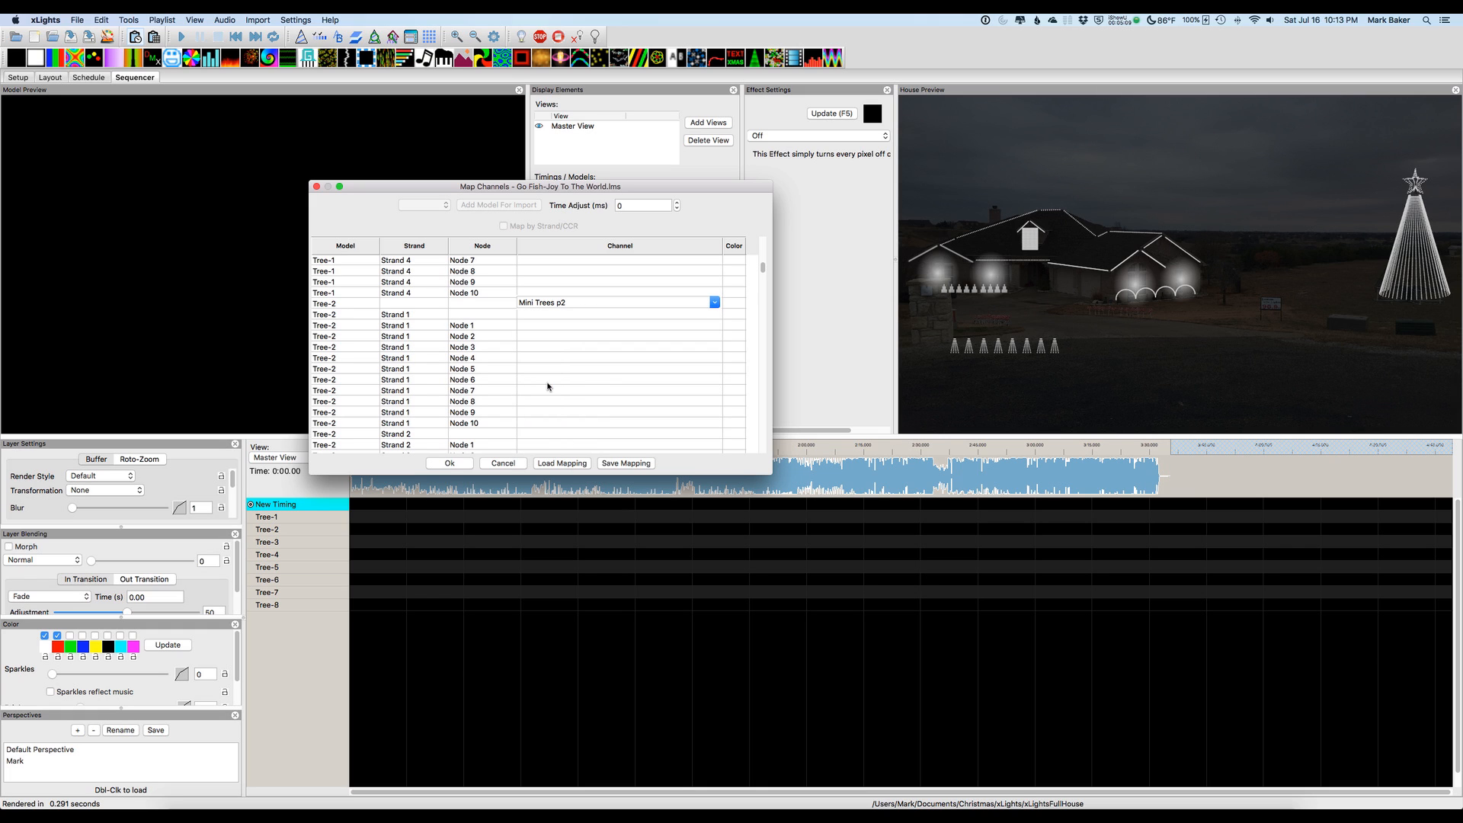
# - Map the Tree-3 model row to channel Mini Trees p3
pyautogui.click(762, 424)
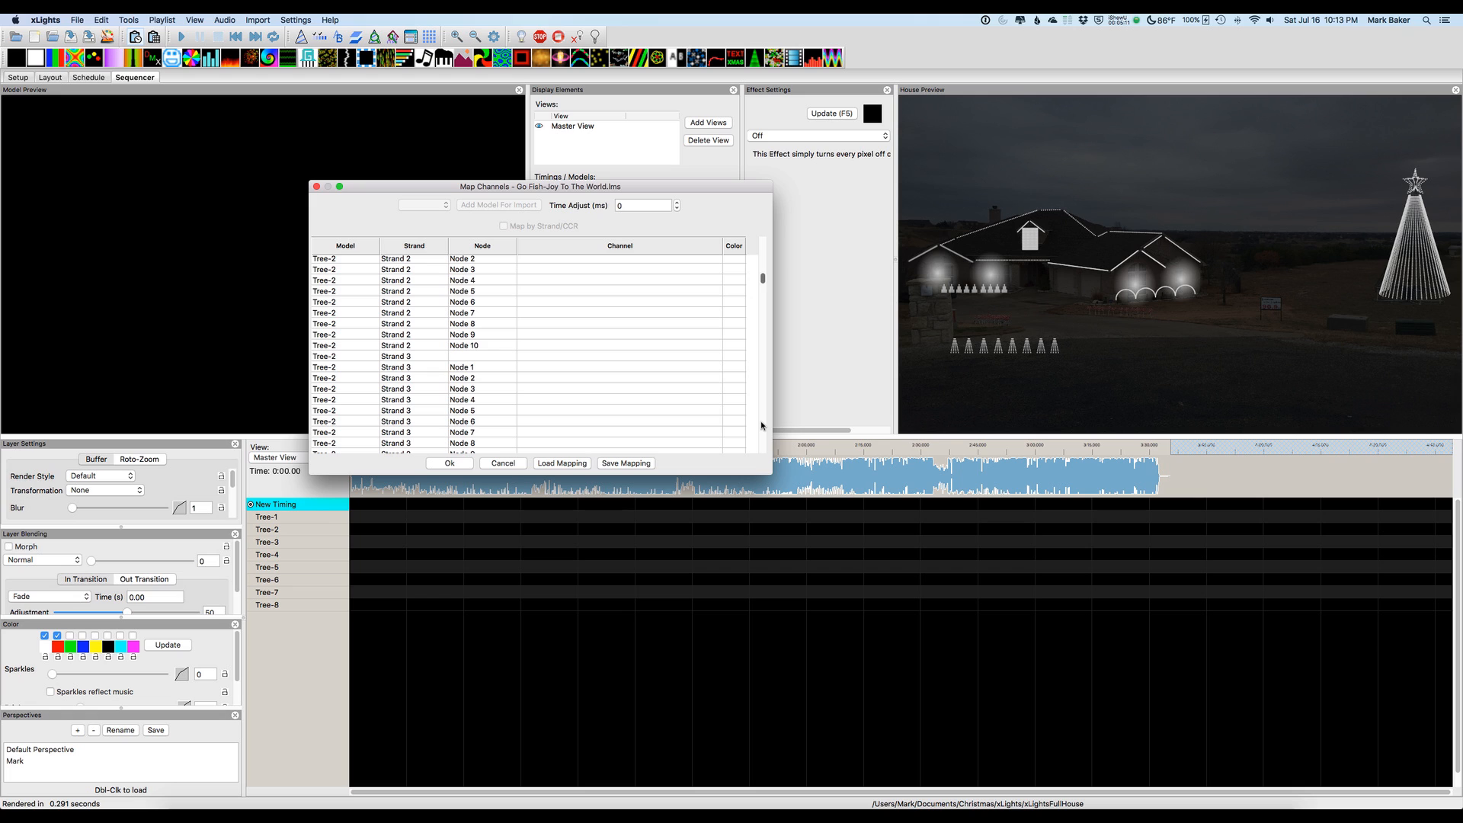
pyautogui.click(762, 424)
pyautogui.click(763, 424)
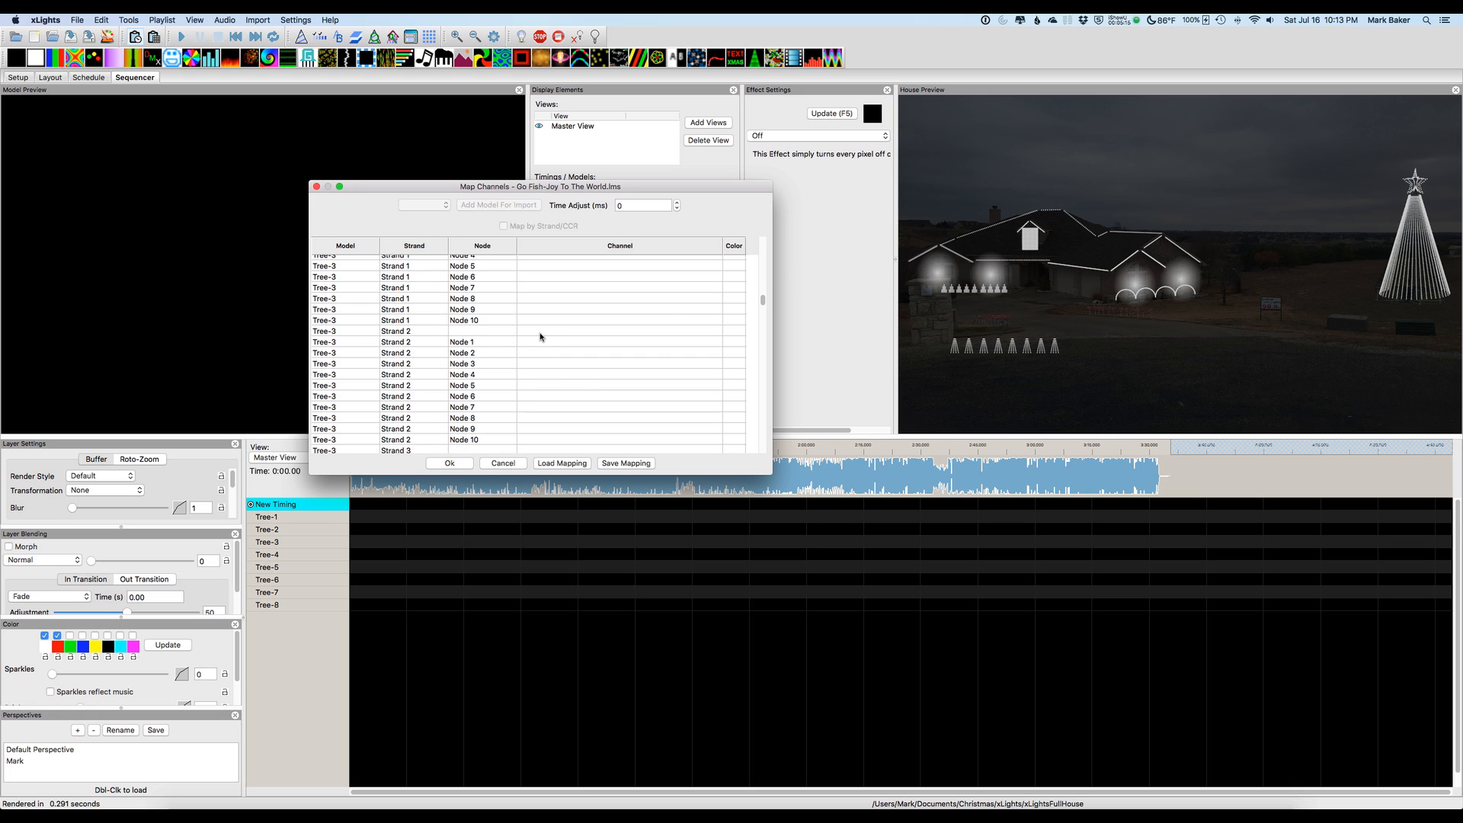
pyautogui.click(763, 266)
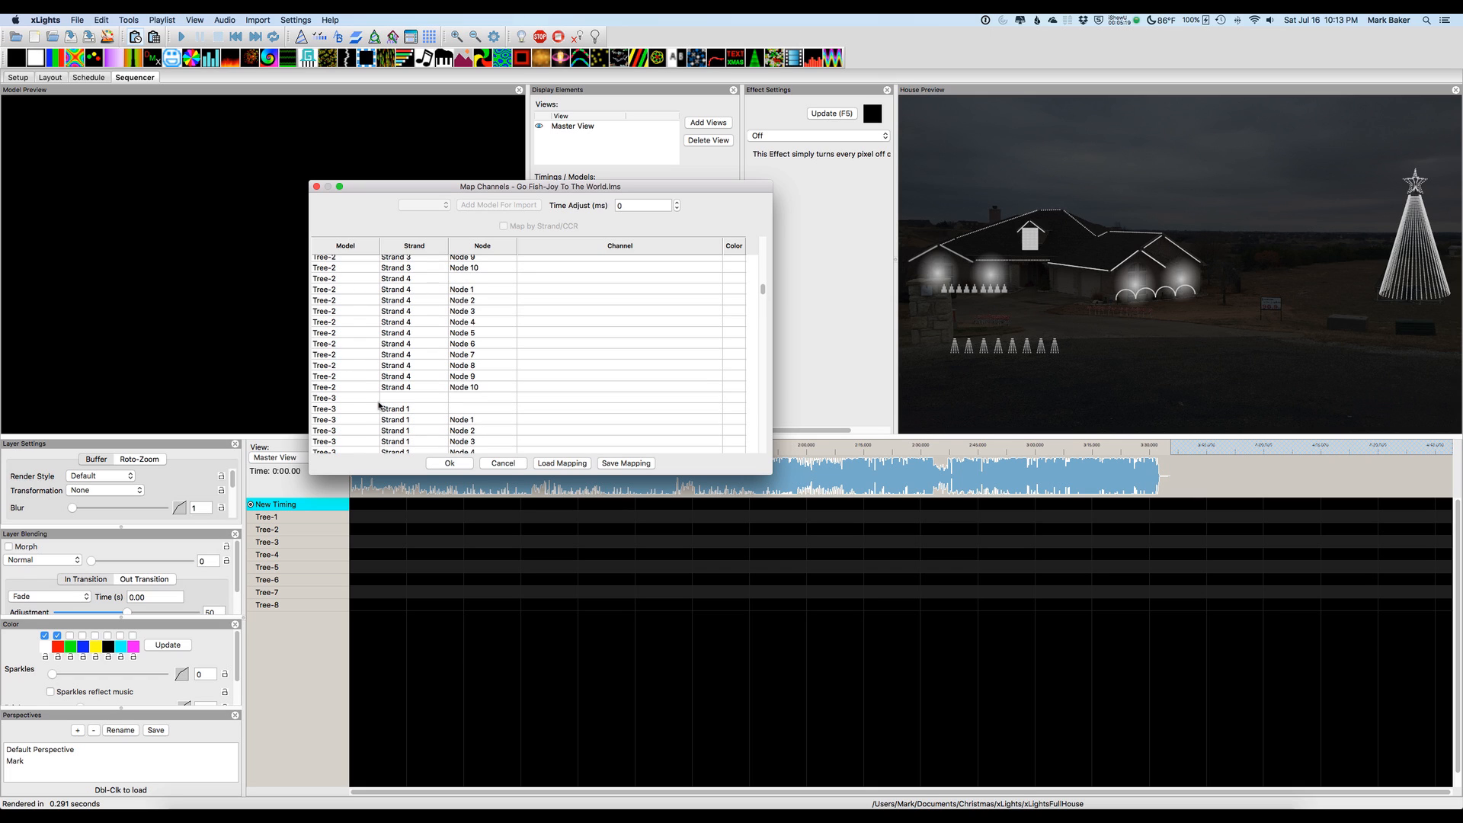
pyautogui.click(548, 398)
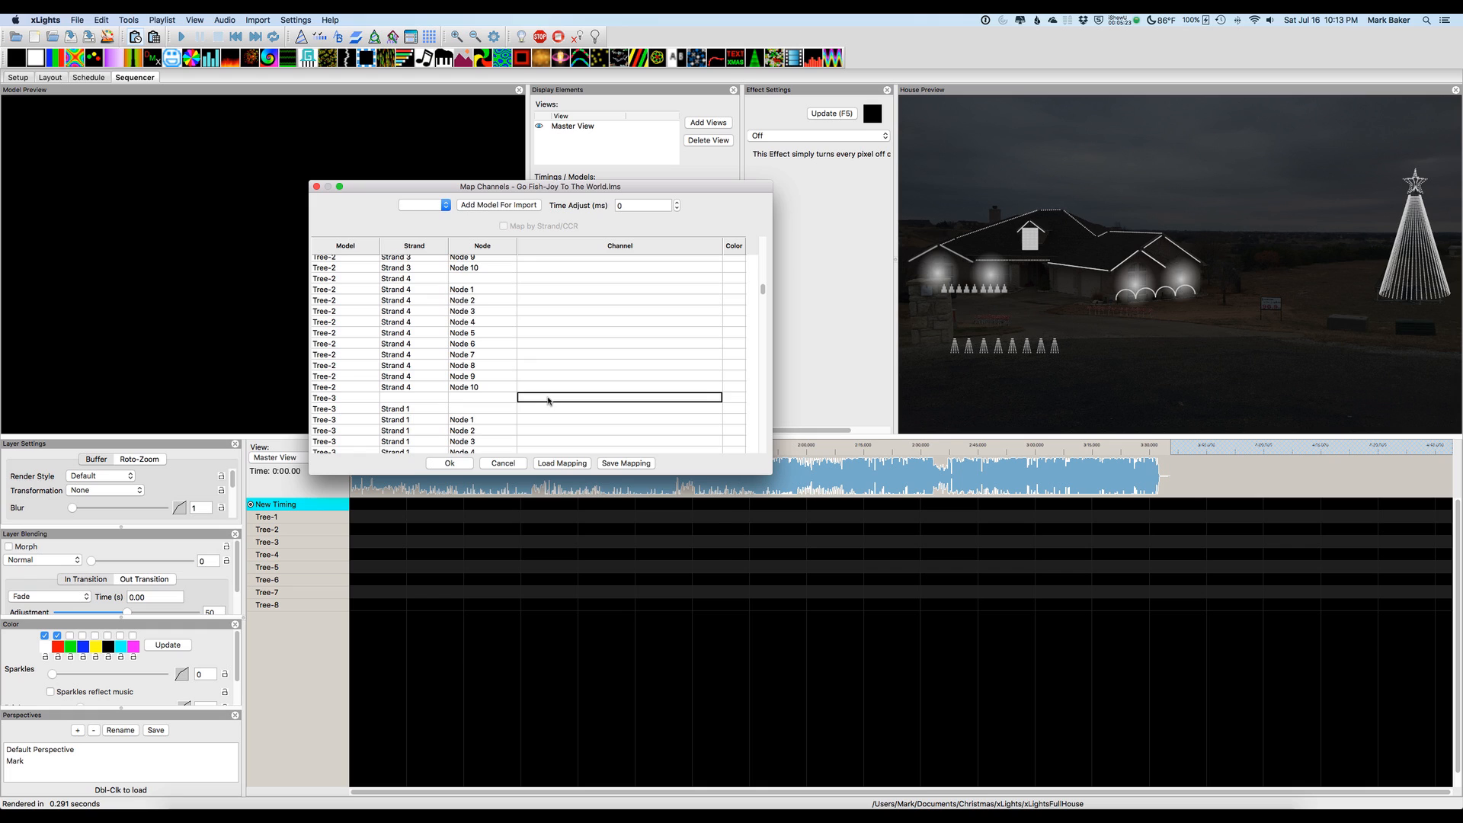
pyautogui.click(548, 398)
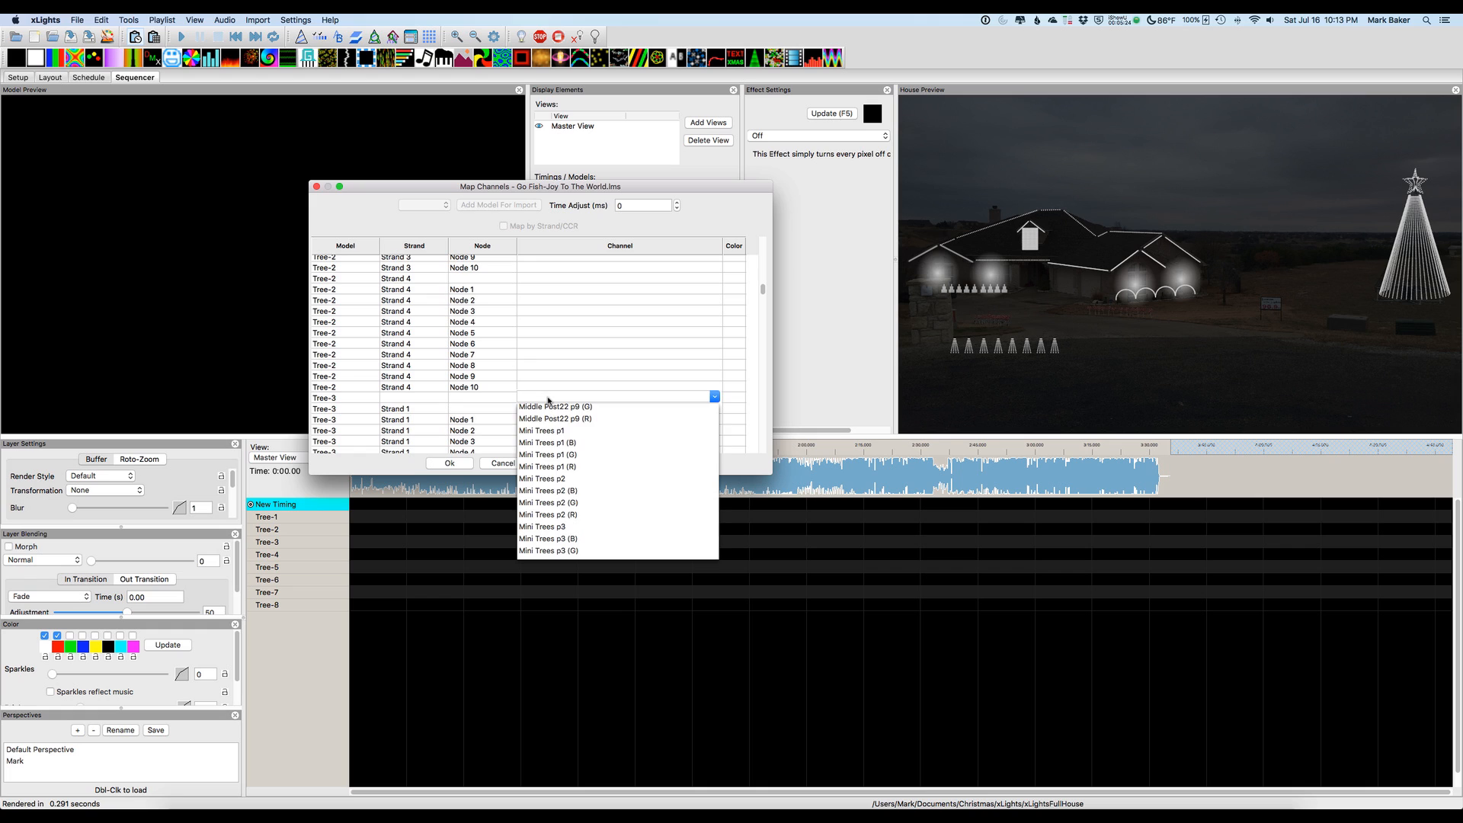
pyautogui.click(540, 527)
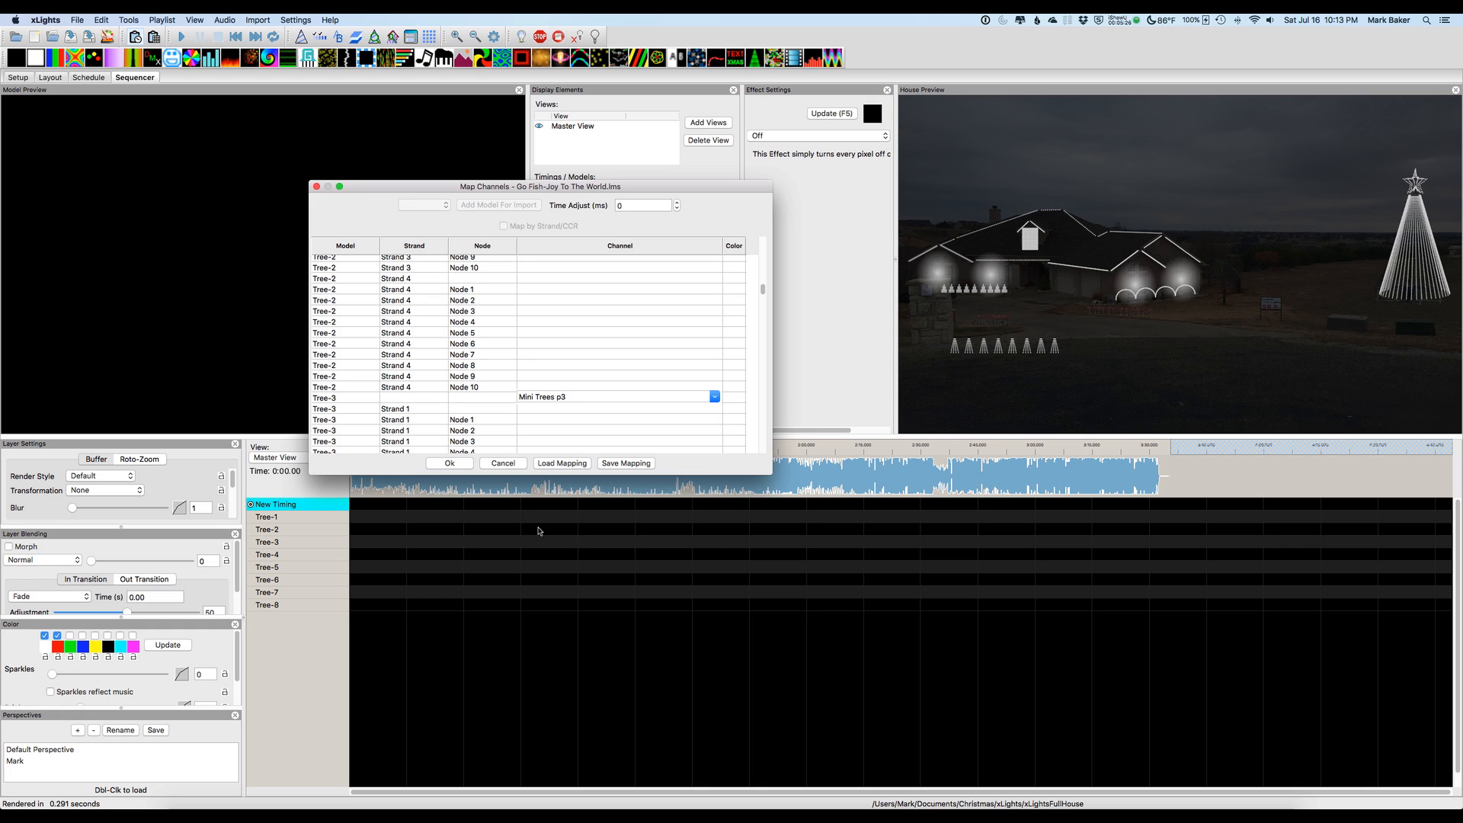
# - Map the Tree-4 model row to channel Mini Trees p4
pyautogui.click(760, 422)
pyautogui.click(760, 422)
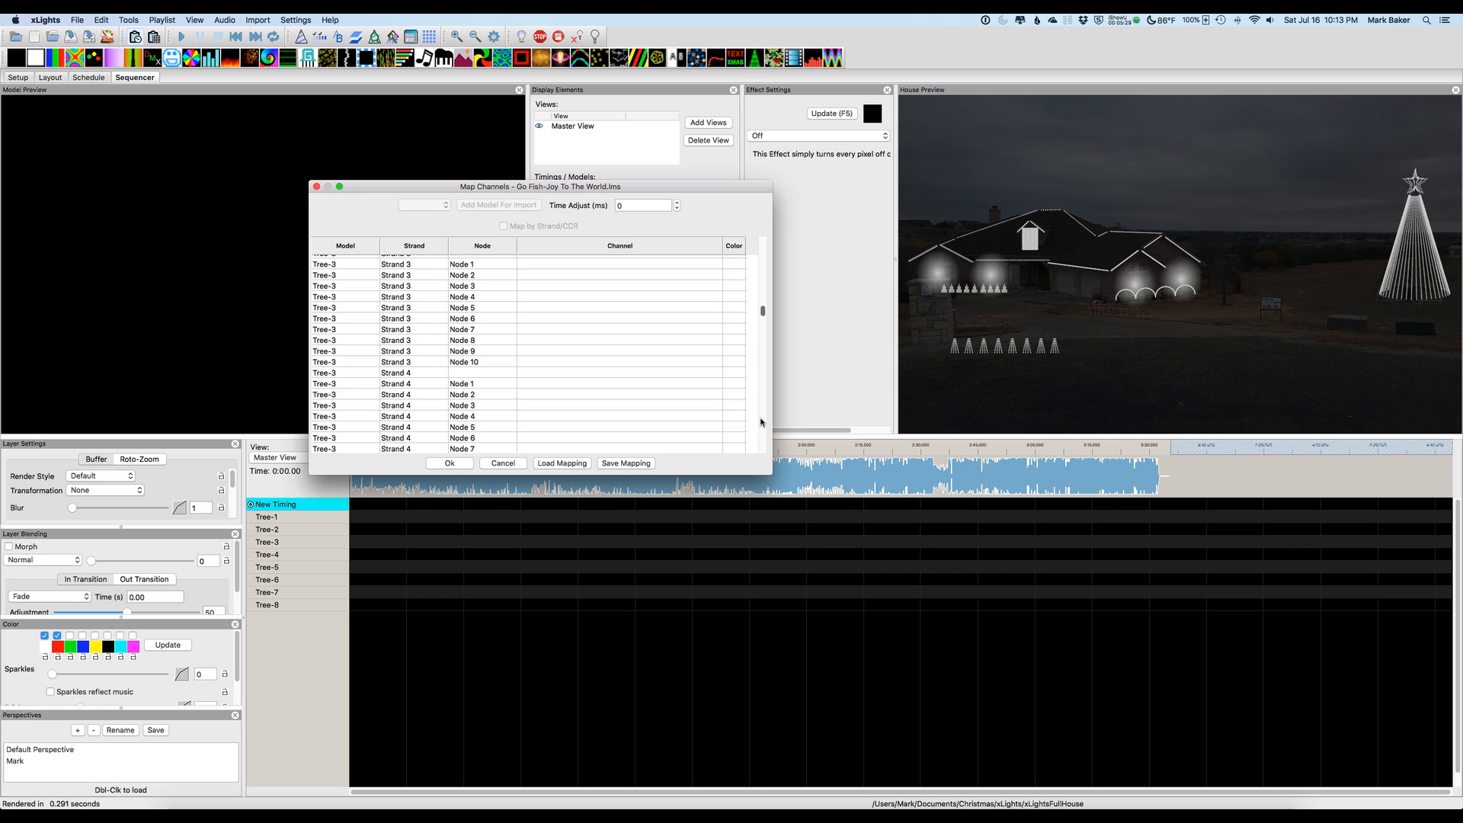
pyautogui.click(760, 423)
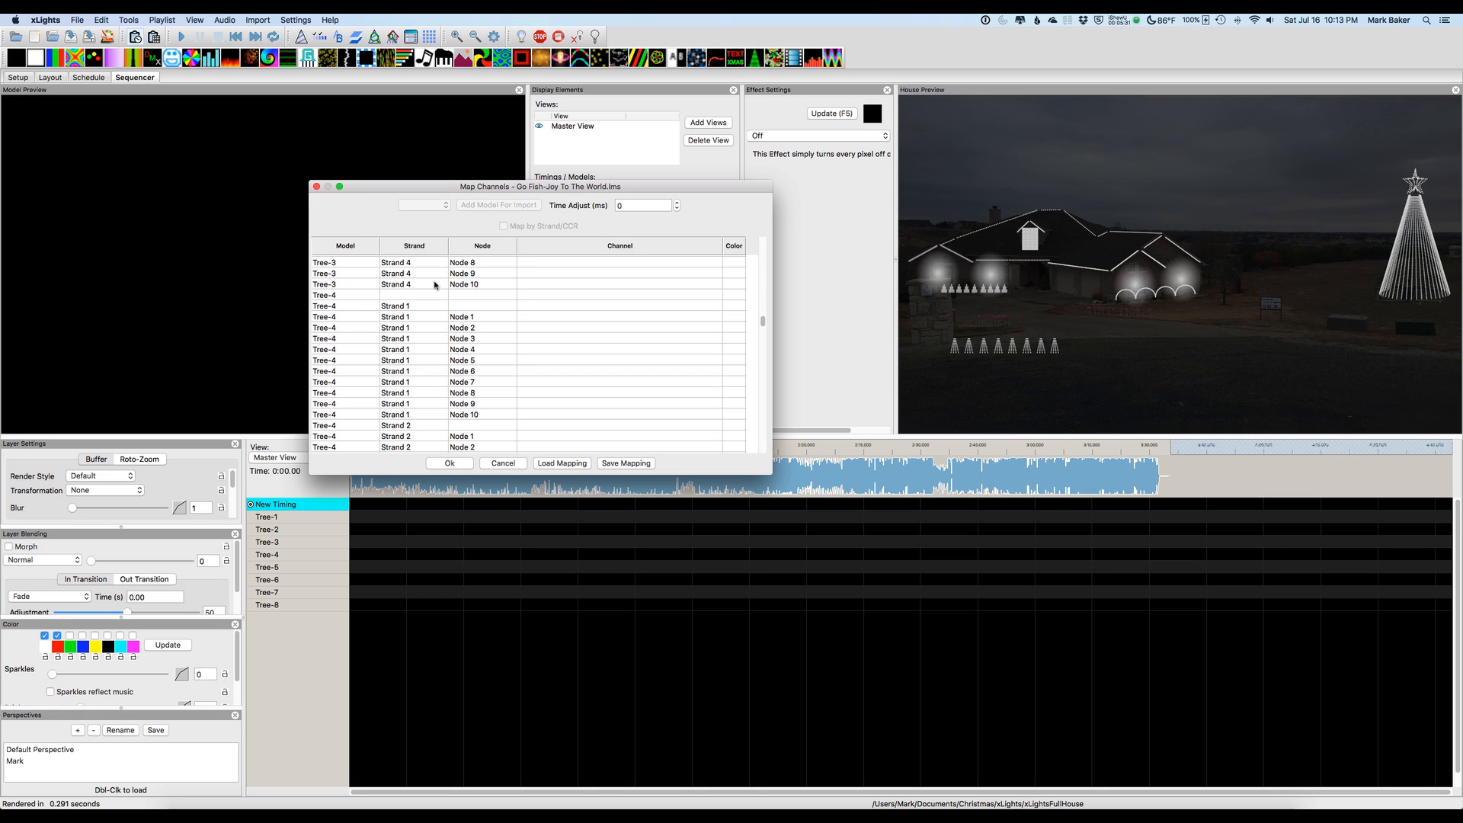
pyautogui.click(537, 296)
pyautogui.click(537, 296)
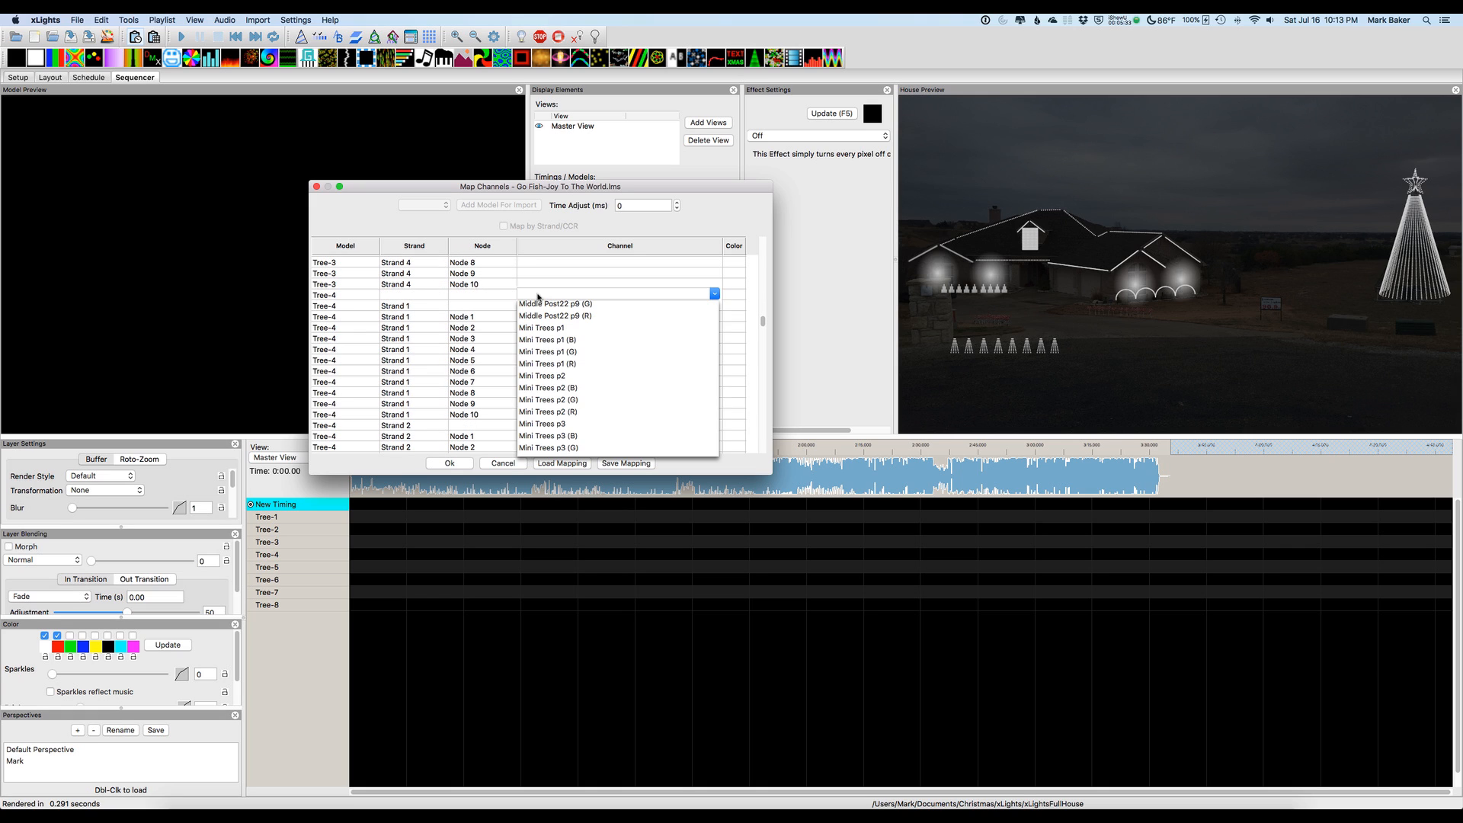
pyautogui.scroll(-3, 547, 424)
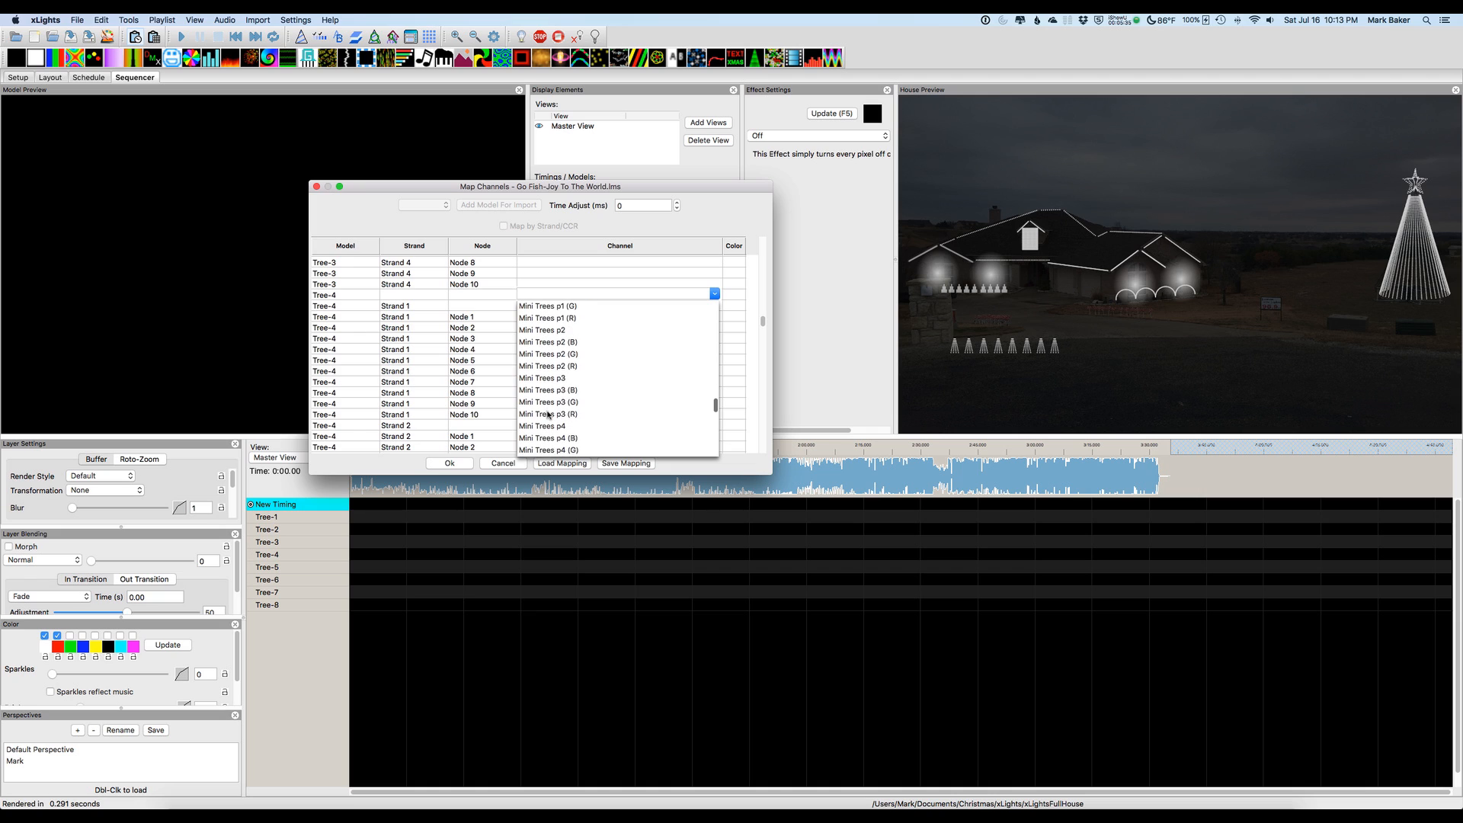
pyautogui.click(547, 424)
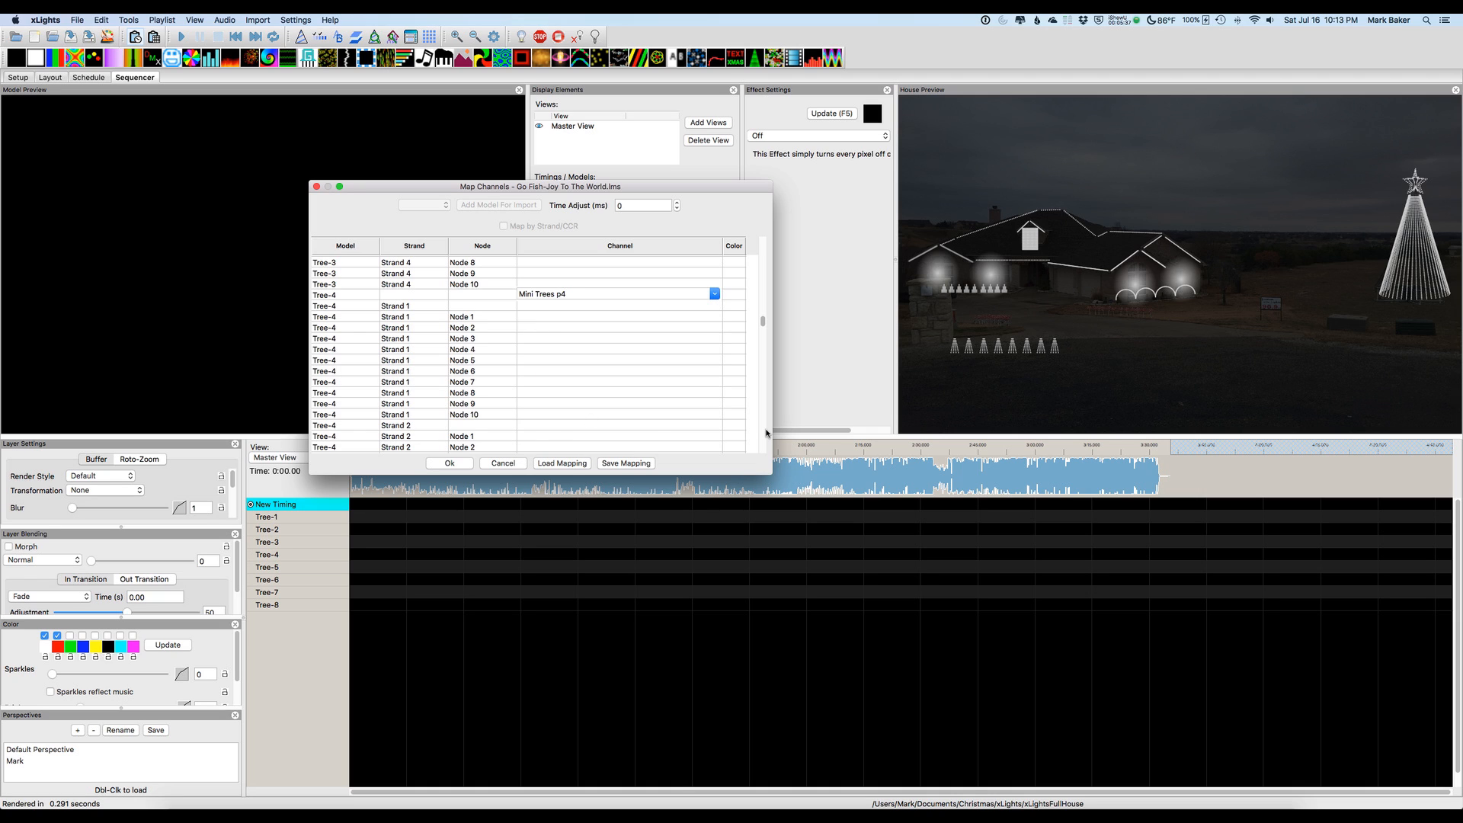
# - Map the Tree-5 model row to channel Mini Trees p5
pyautogui.scroll(-10, 766, 432)
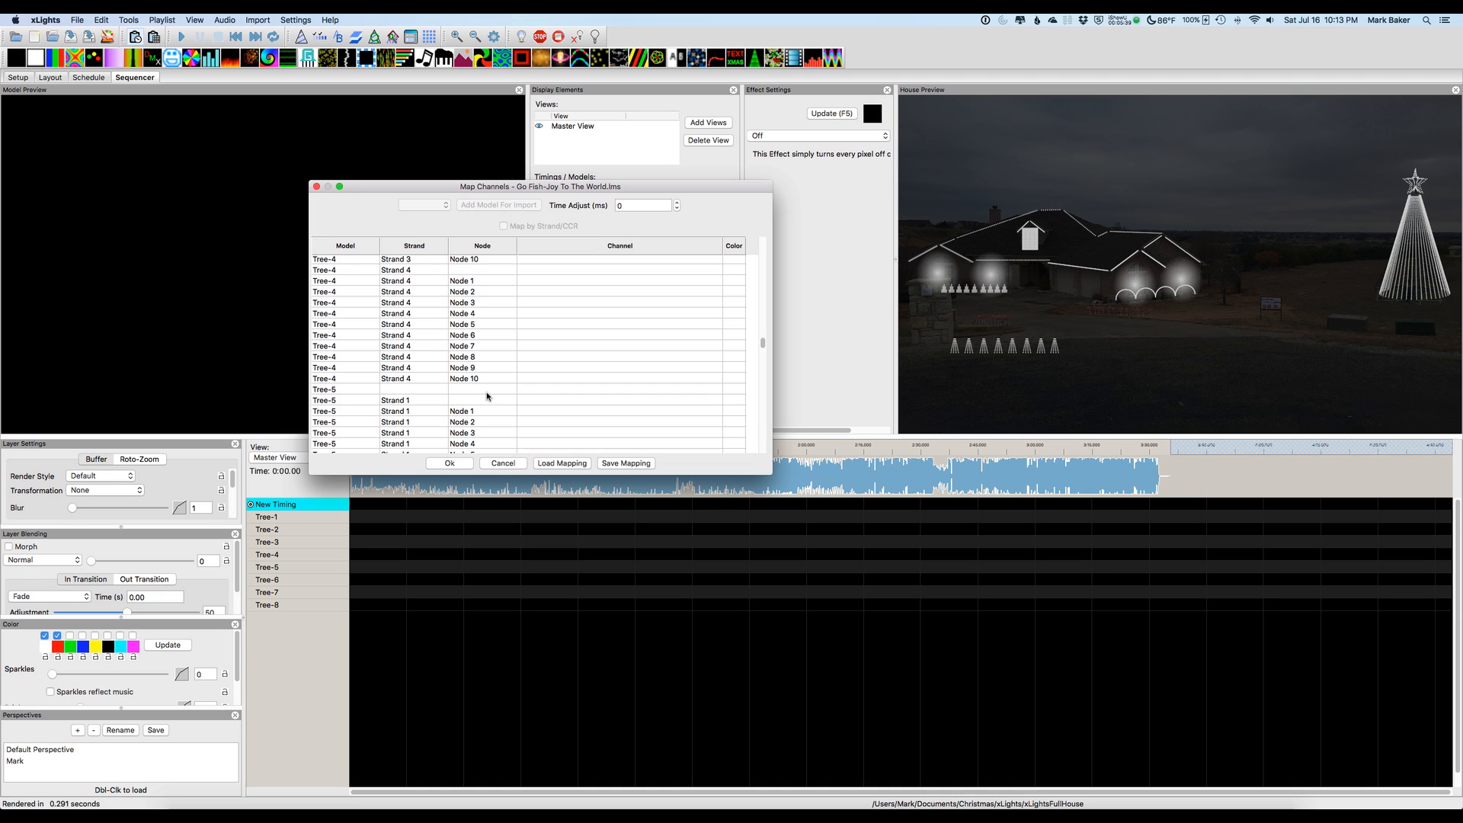
pyautogui.click(541, 389)
pyautogui.click(550, 390)
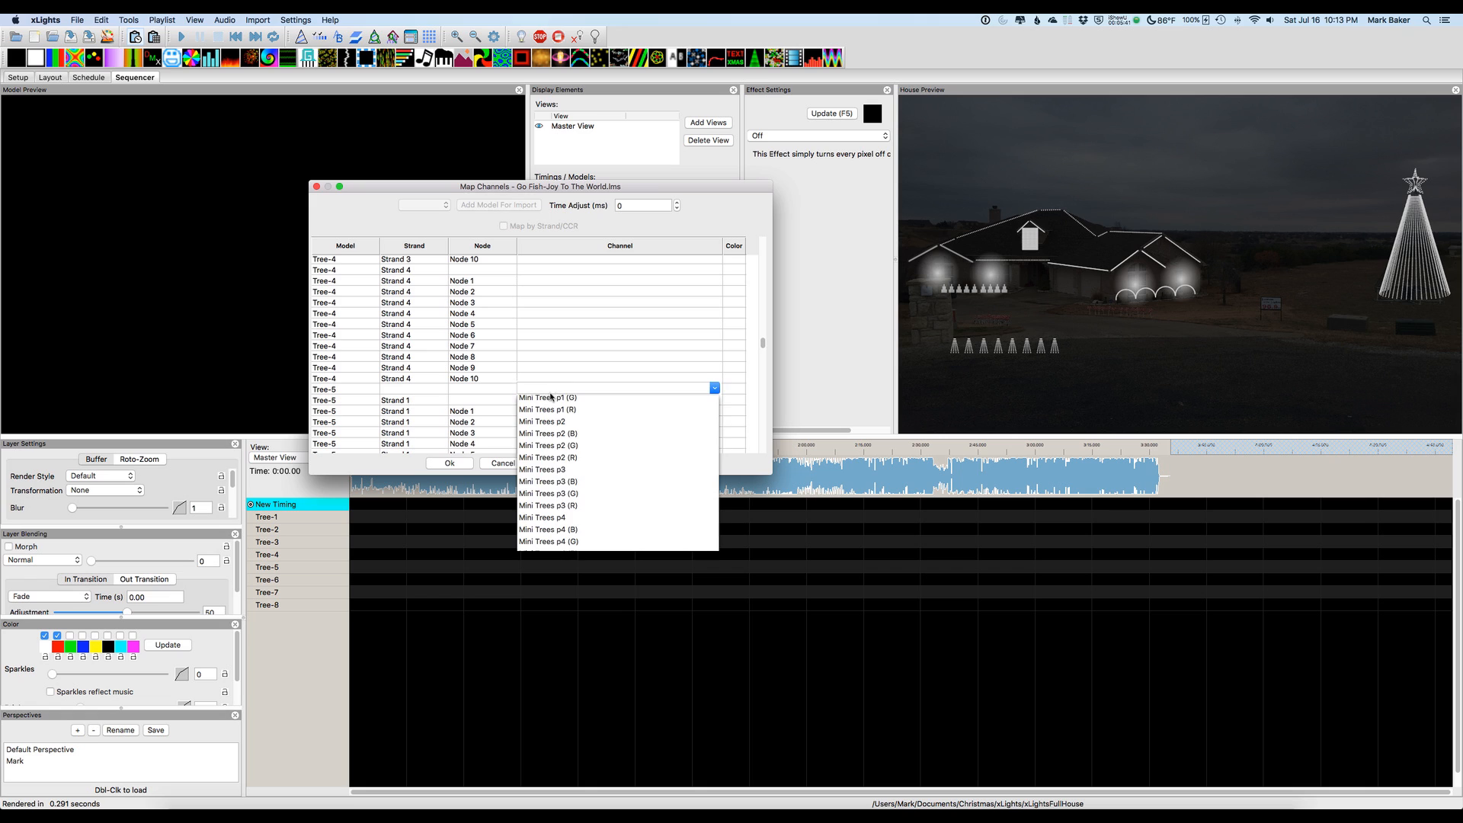
pyautogui.scroll(-4, 546, 531)
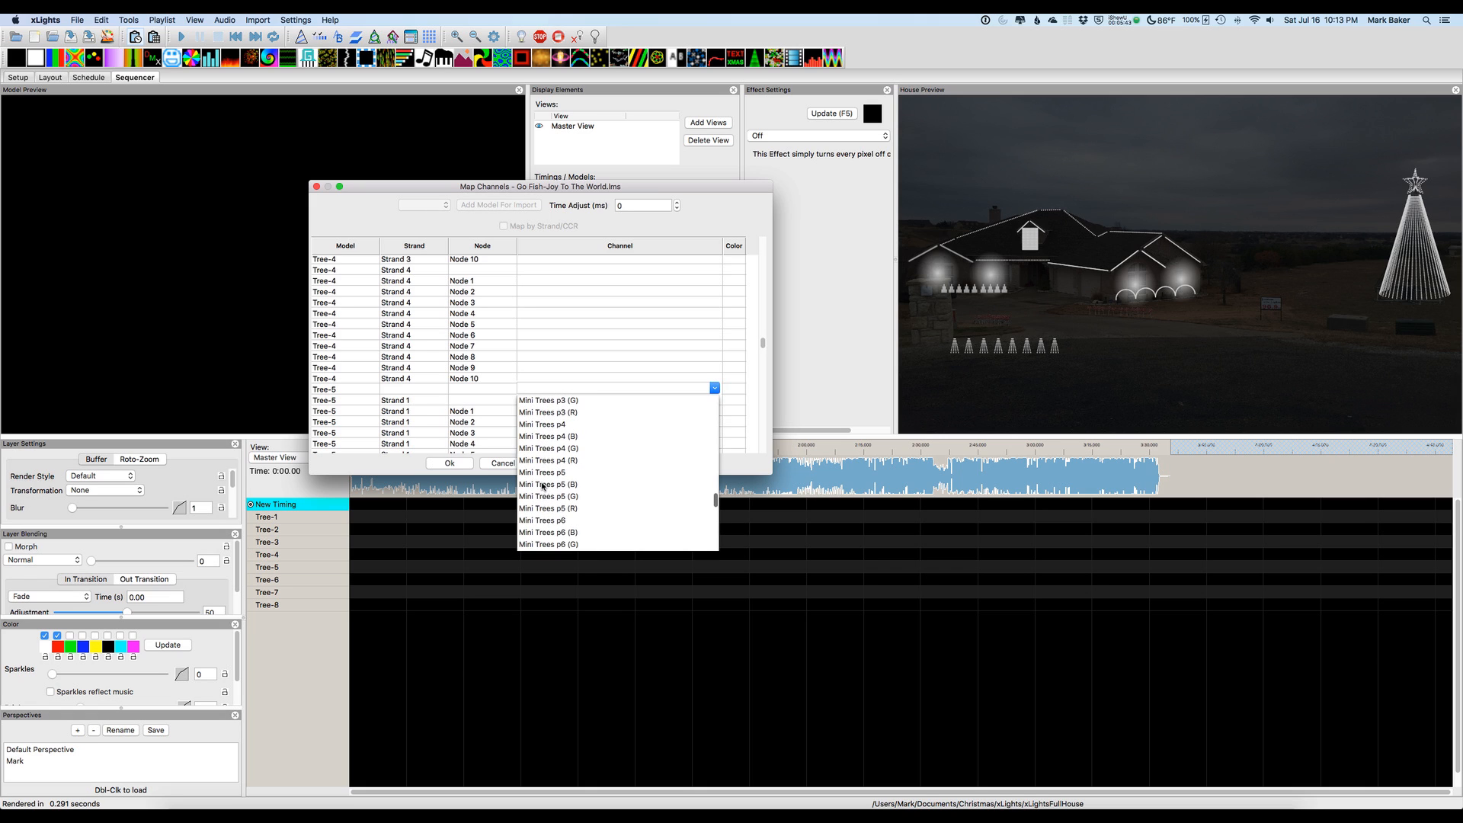
pyautogui.click(541, 472)
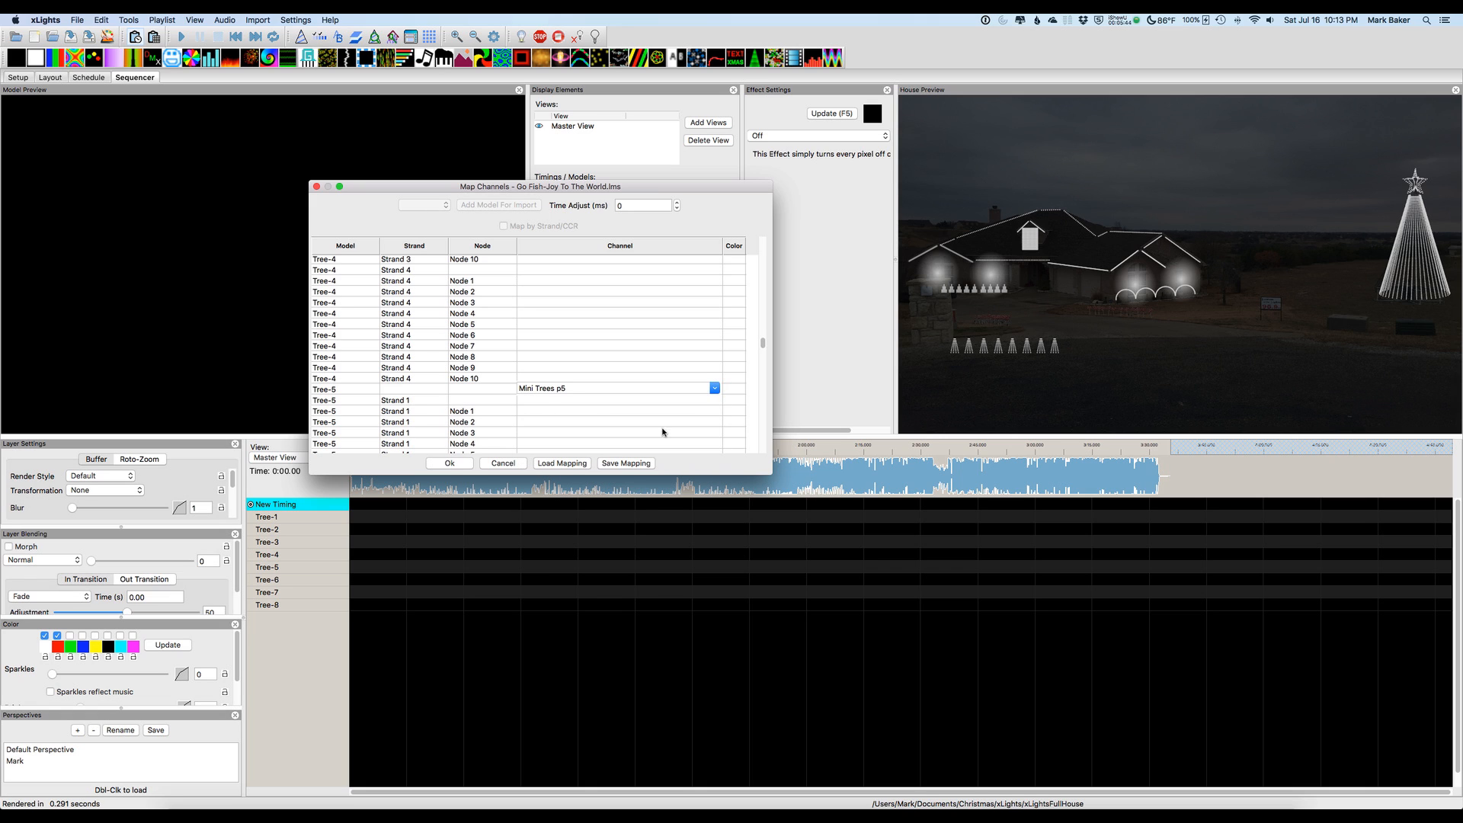
# - Map the Tree-6 model row to channel Mini Trees p6
pyautogui.click(762, 432)
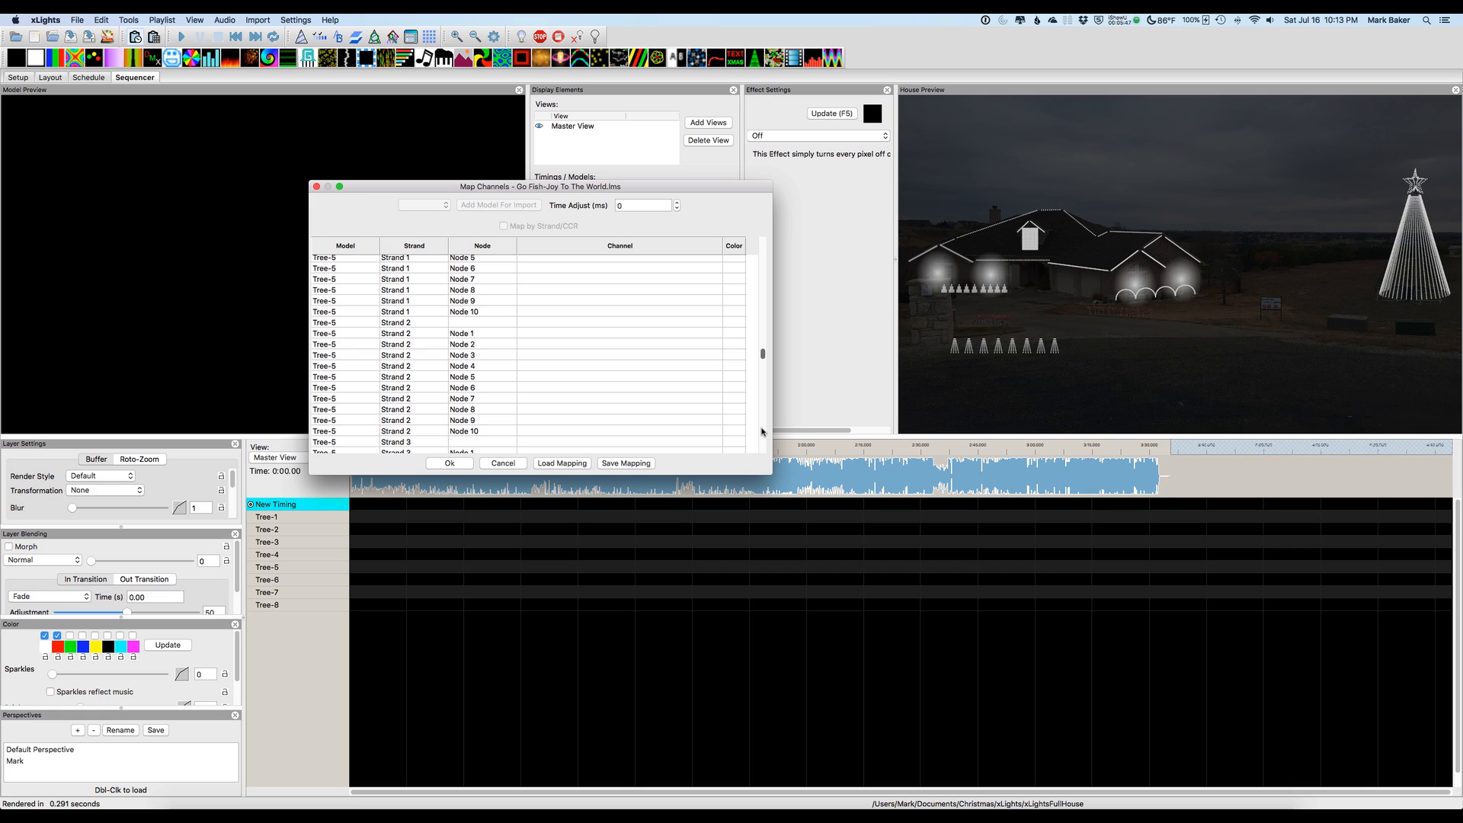
pyautogui.click(762, 432)
pyautogui.click(762, 432)
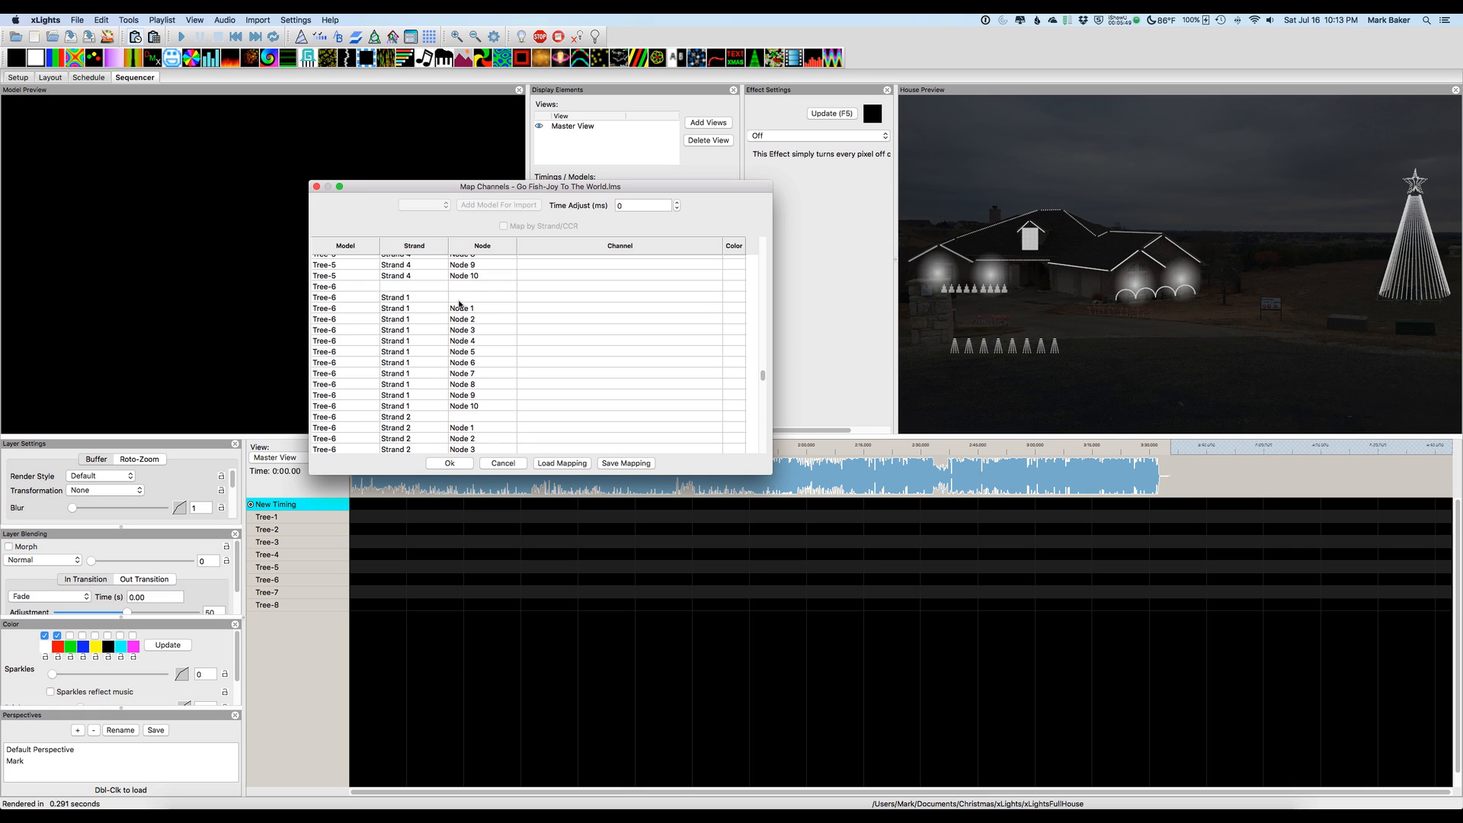
pyautogui.click(541, 288)
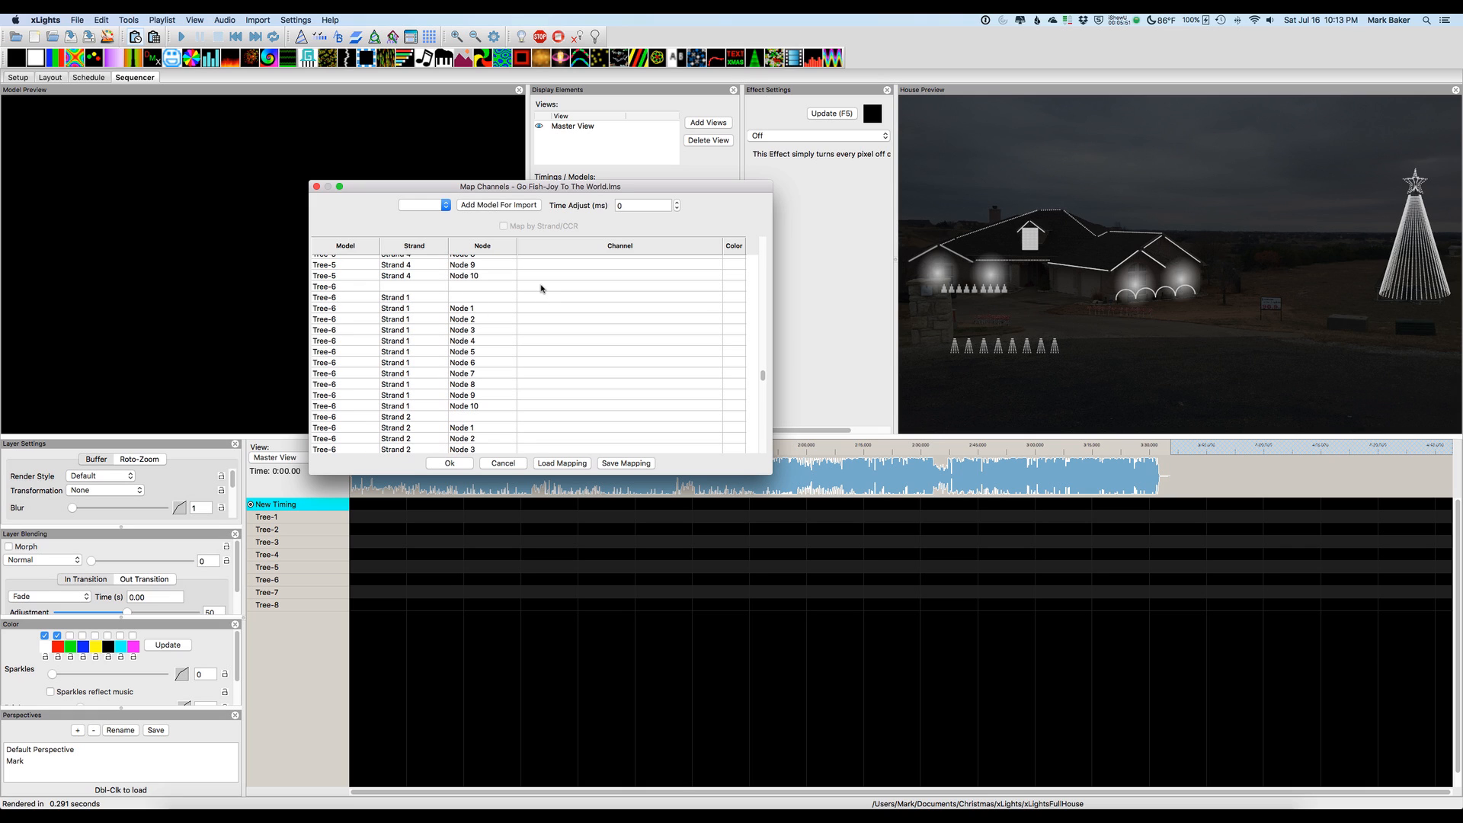
pyautogui.click(540, 288)
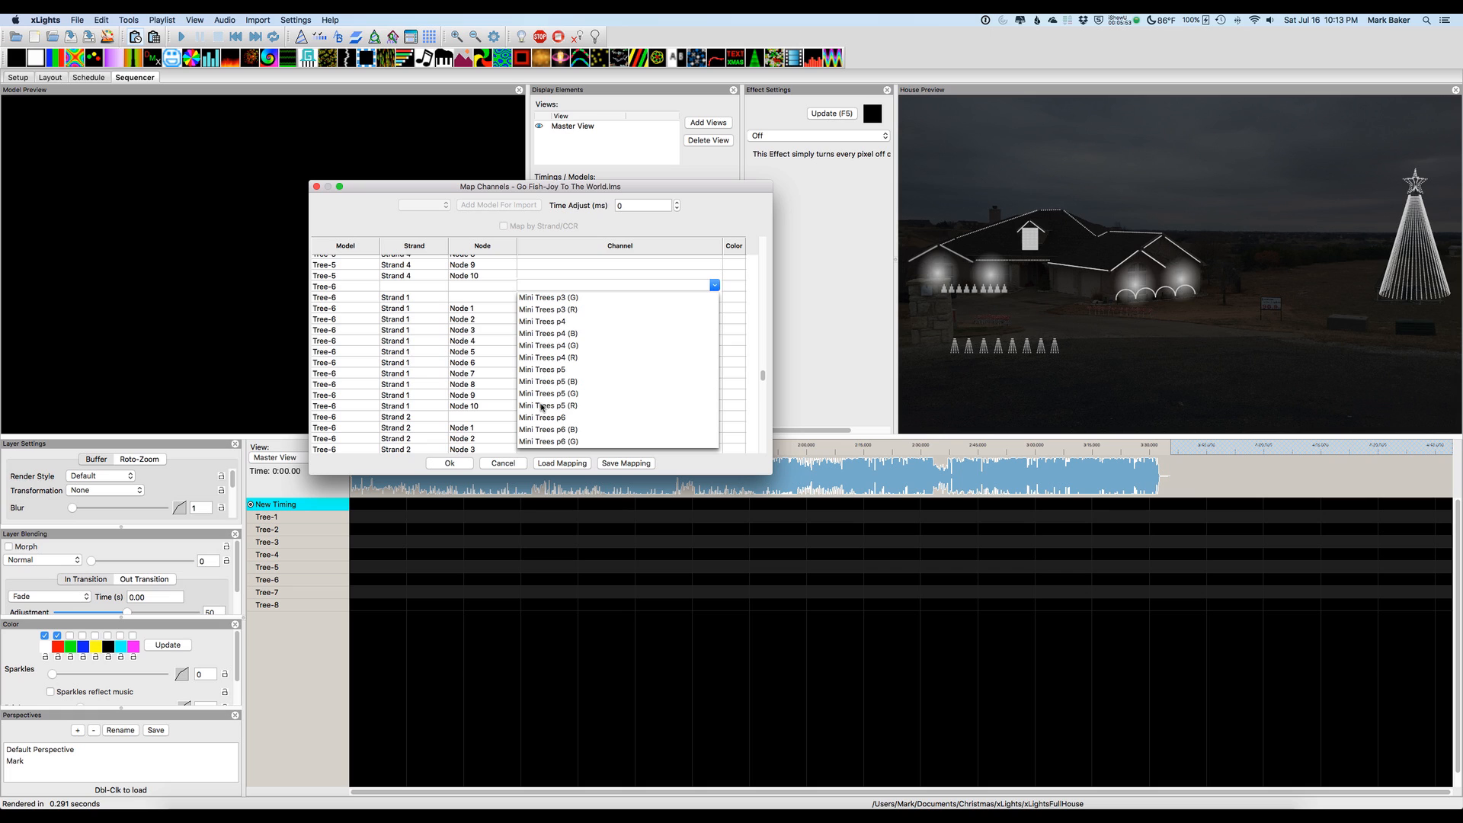
pyautogui.scroll(-2, 541, 407)
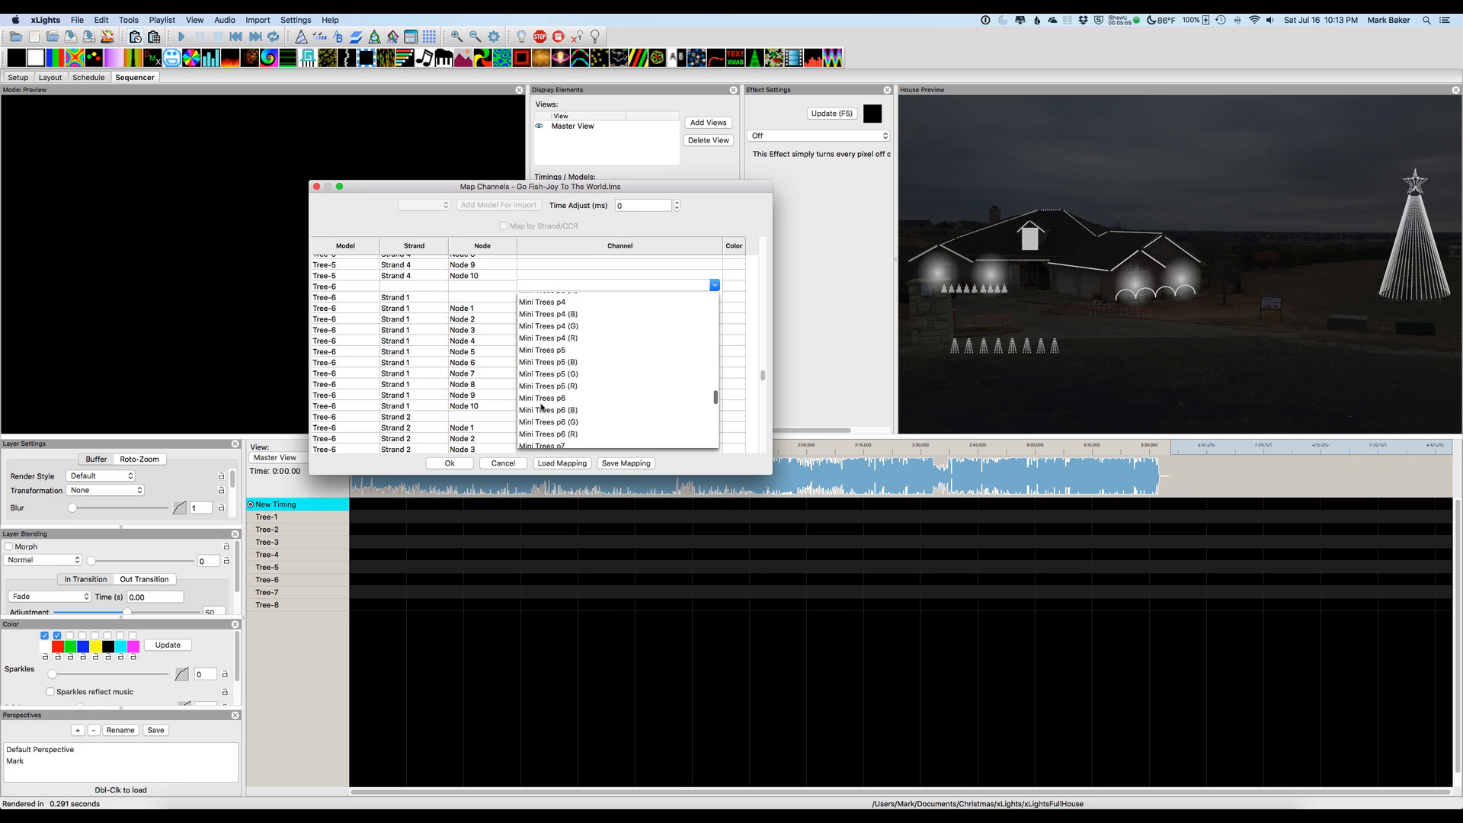
pyautogui.click(541, 398)
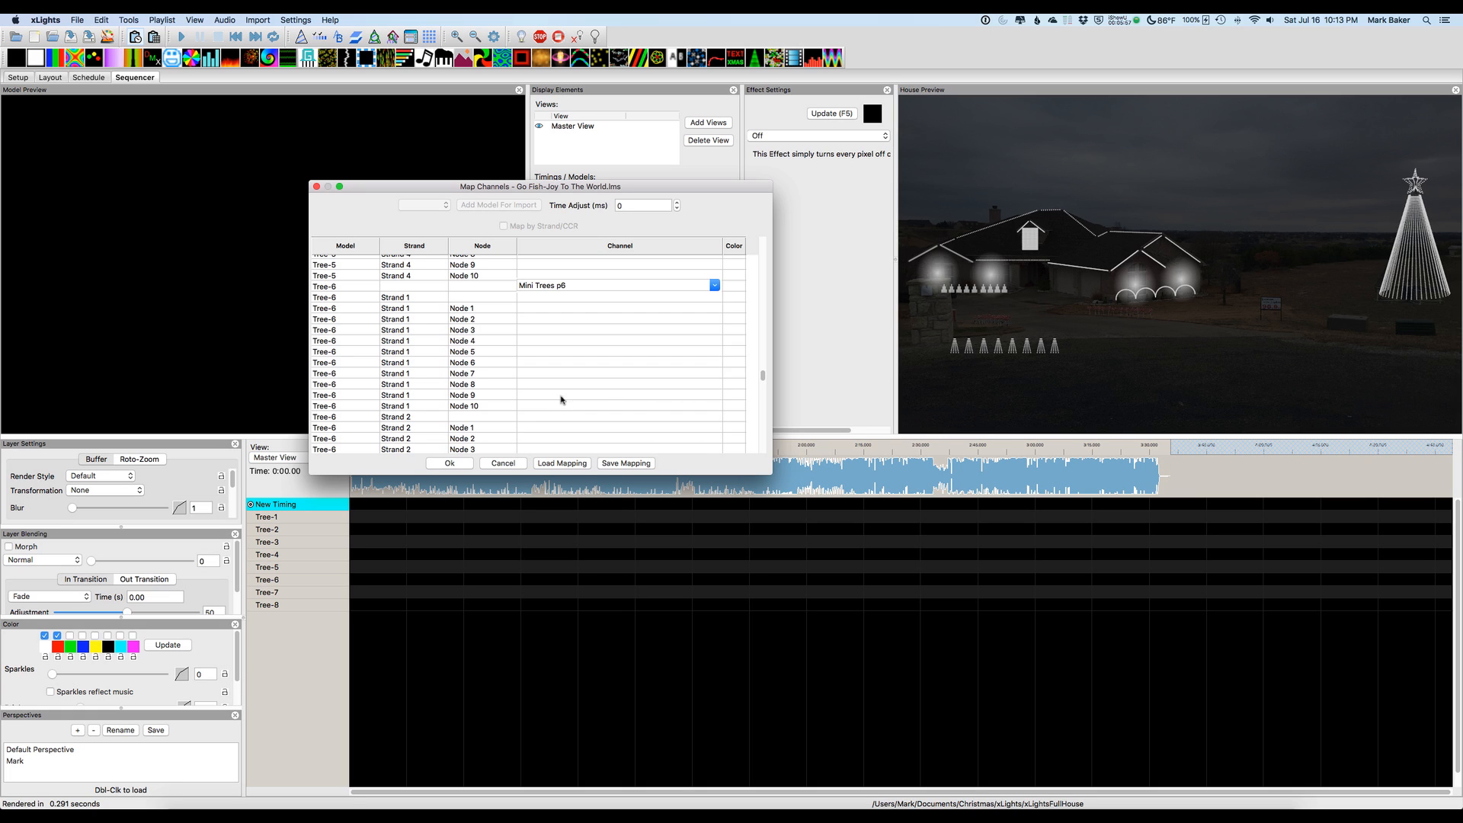
# - Map the Tree-7 model row to channel Mini Trees p7
pyautogui.click(764, 432)
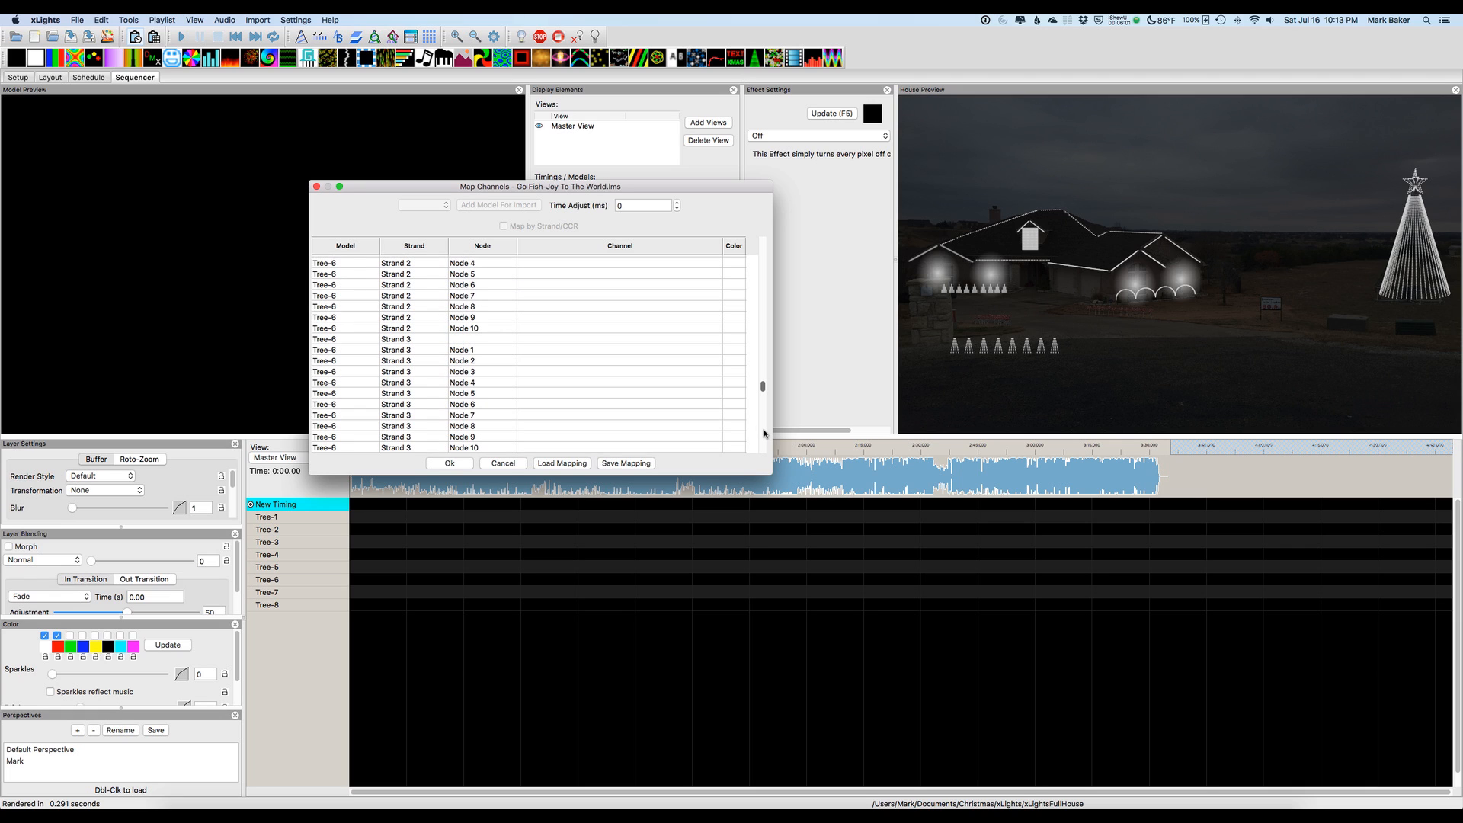
pyautogui.click(764, 432)
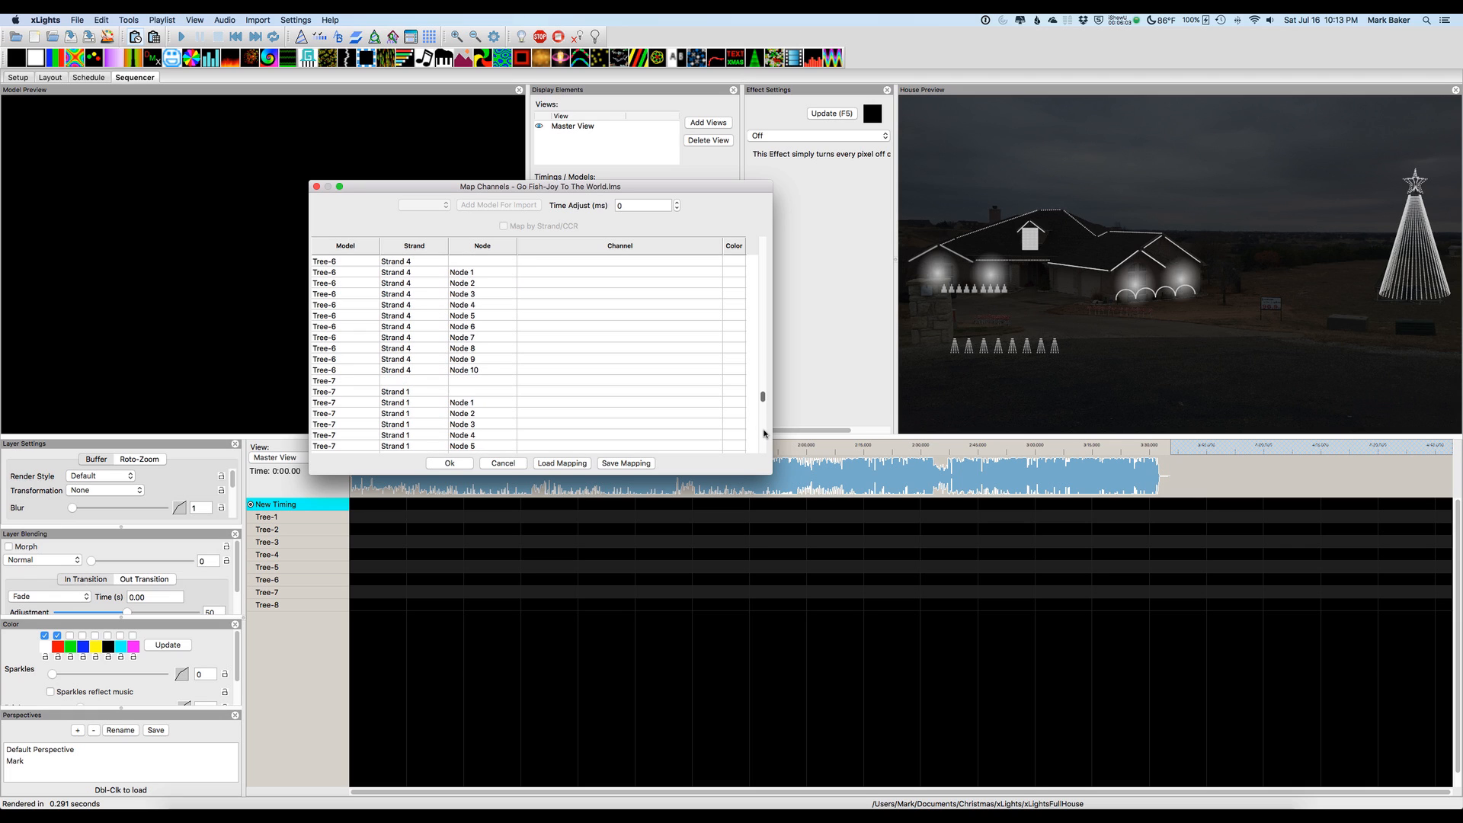
pyautogui.click(579, 381)
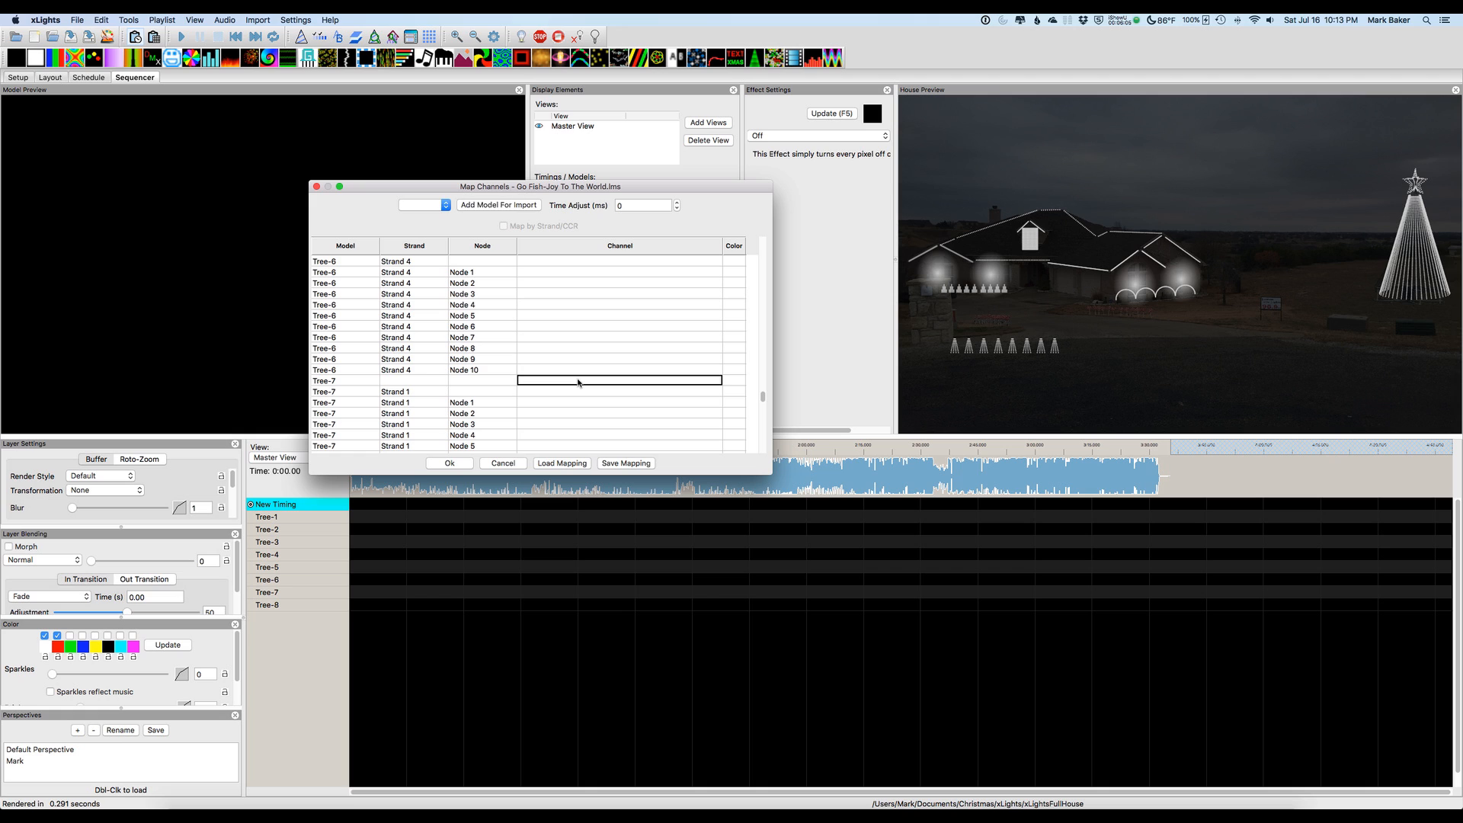
pyautogui.click(578, 382)
pyautogui.scroll(-1, 562, 508)
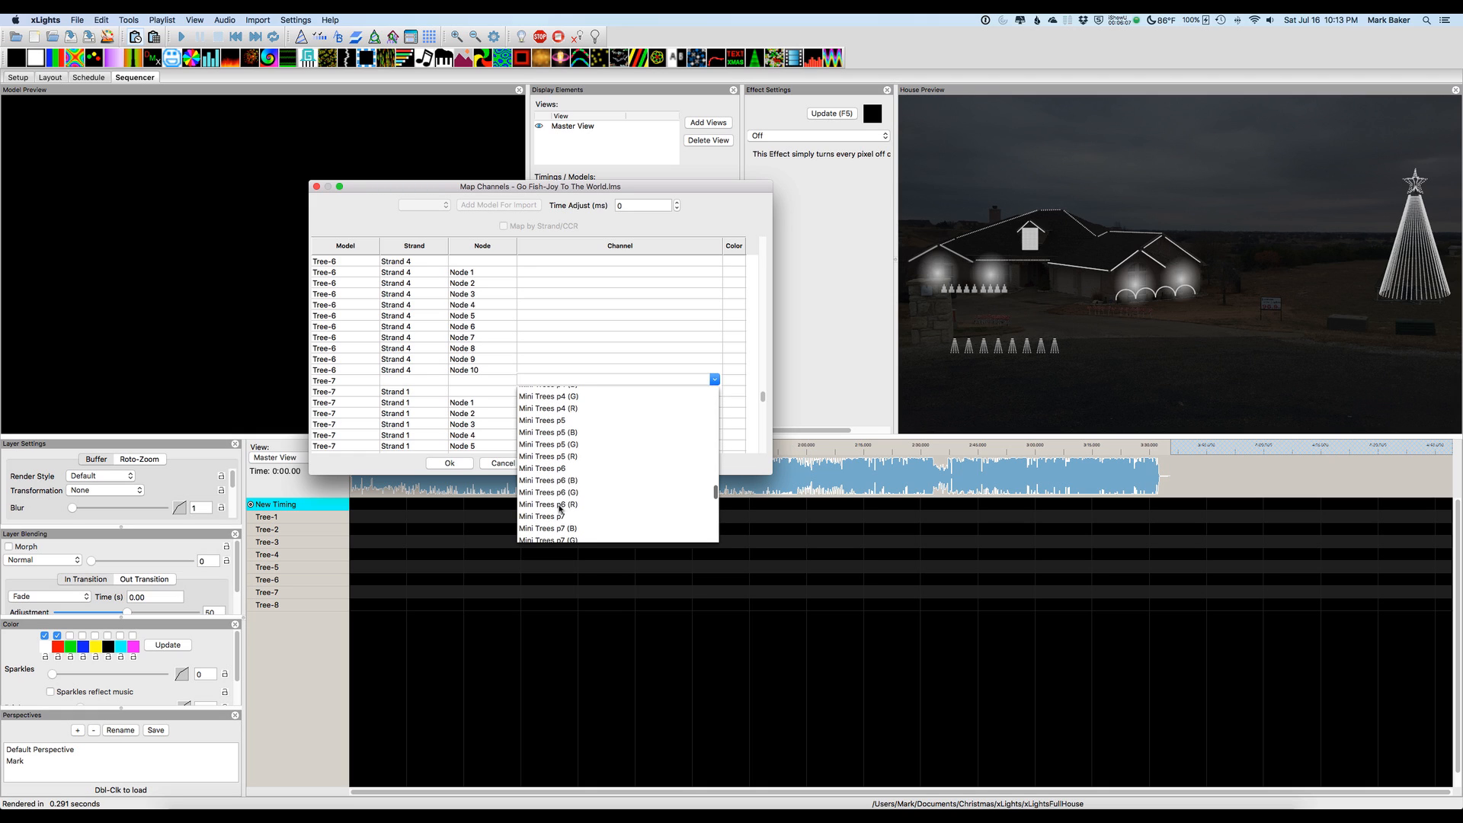
pyautogui.click(553, 518)
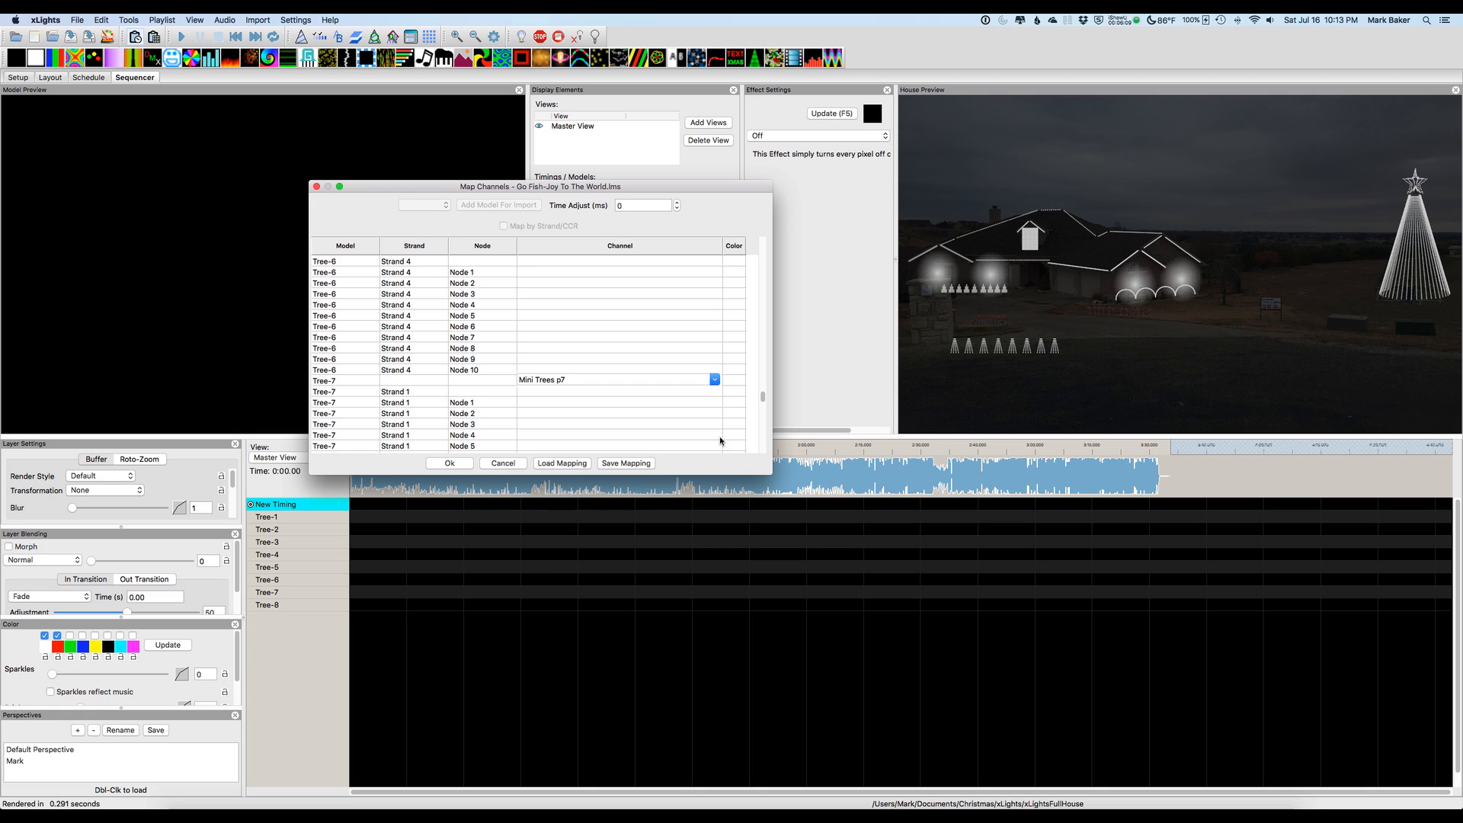
# - Map the Tree-8 model row to channel Mini Trees p8
pyautogui.click(763, 431)
pyautogui.click(764, 431)
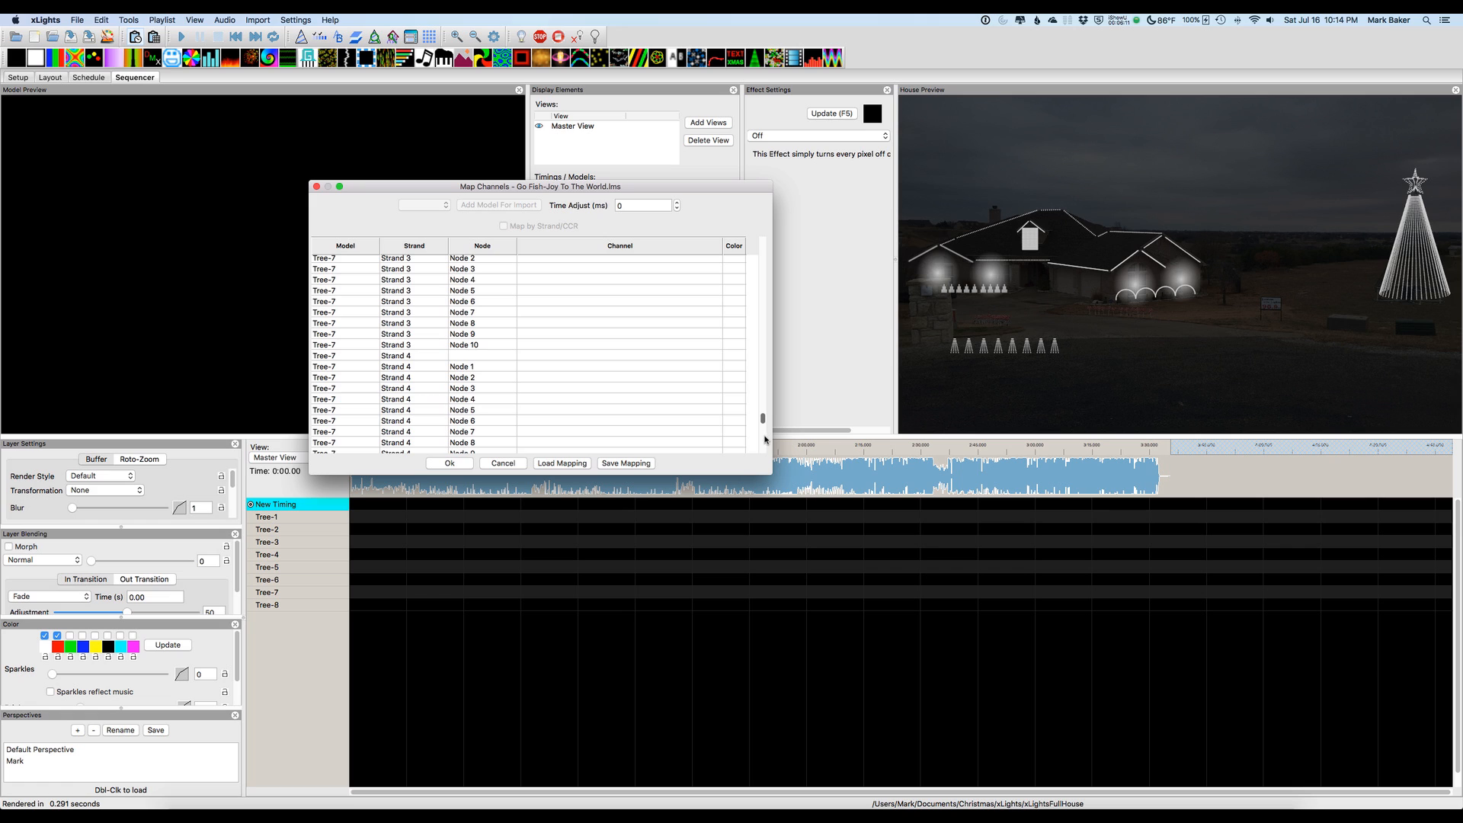
pyautogui.click(763, 431)
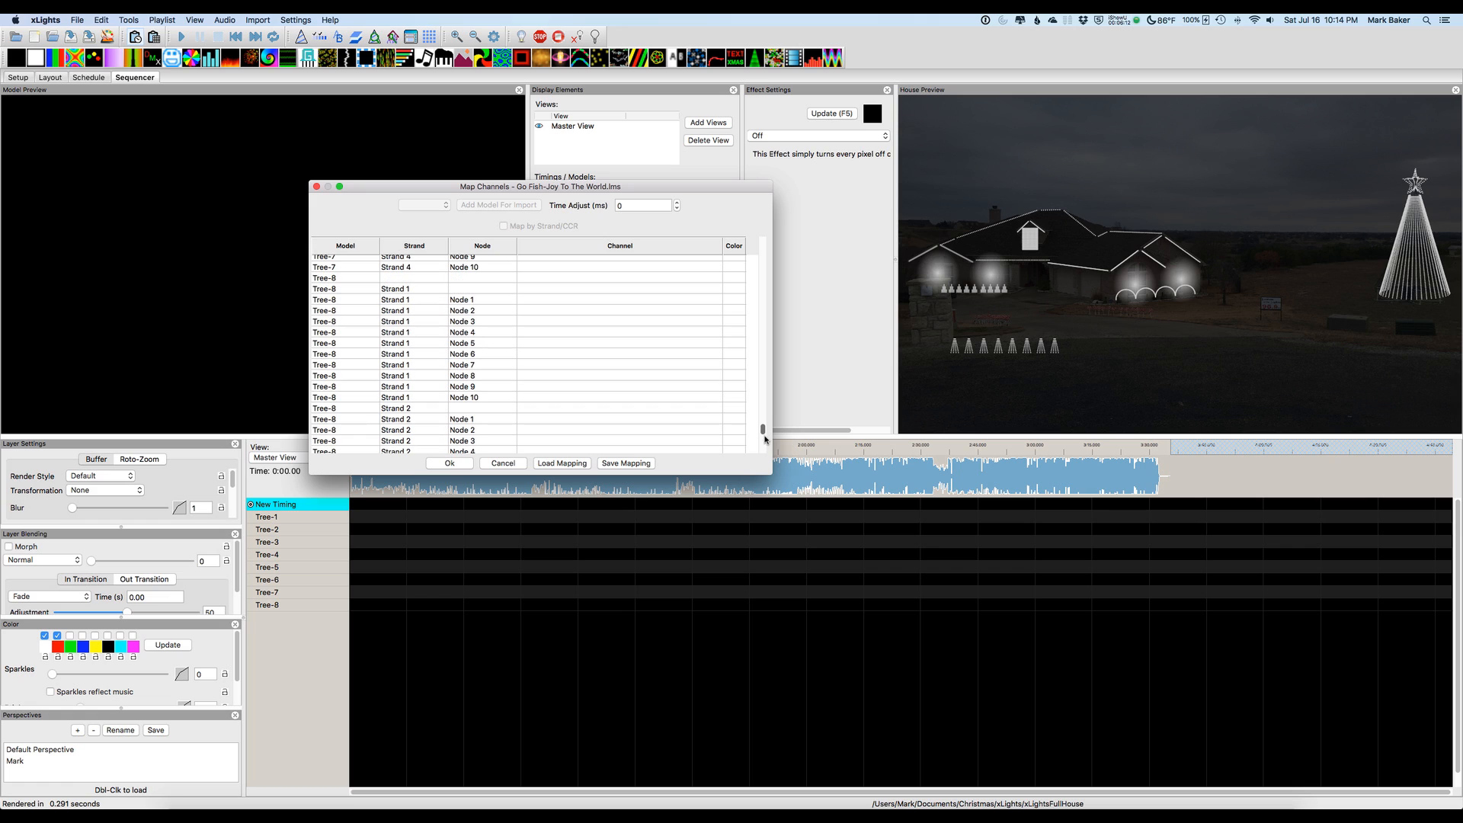
pyautogui.click(535, 278)
pyautogui.click(536, 278)
pyautogui.scroll(-1, 553, 393)
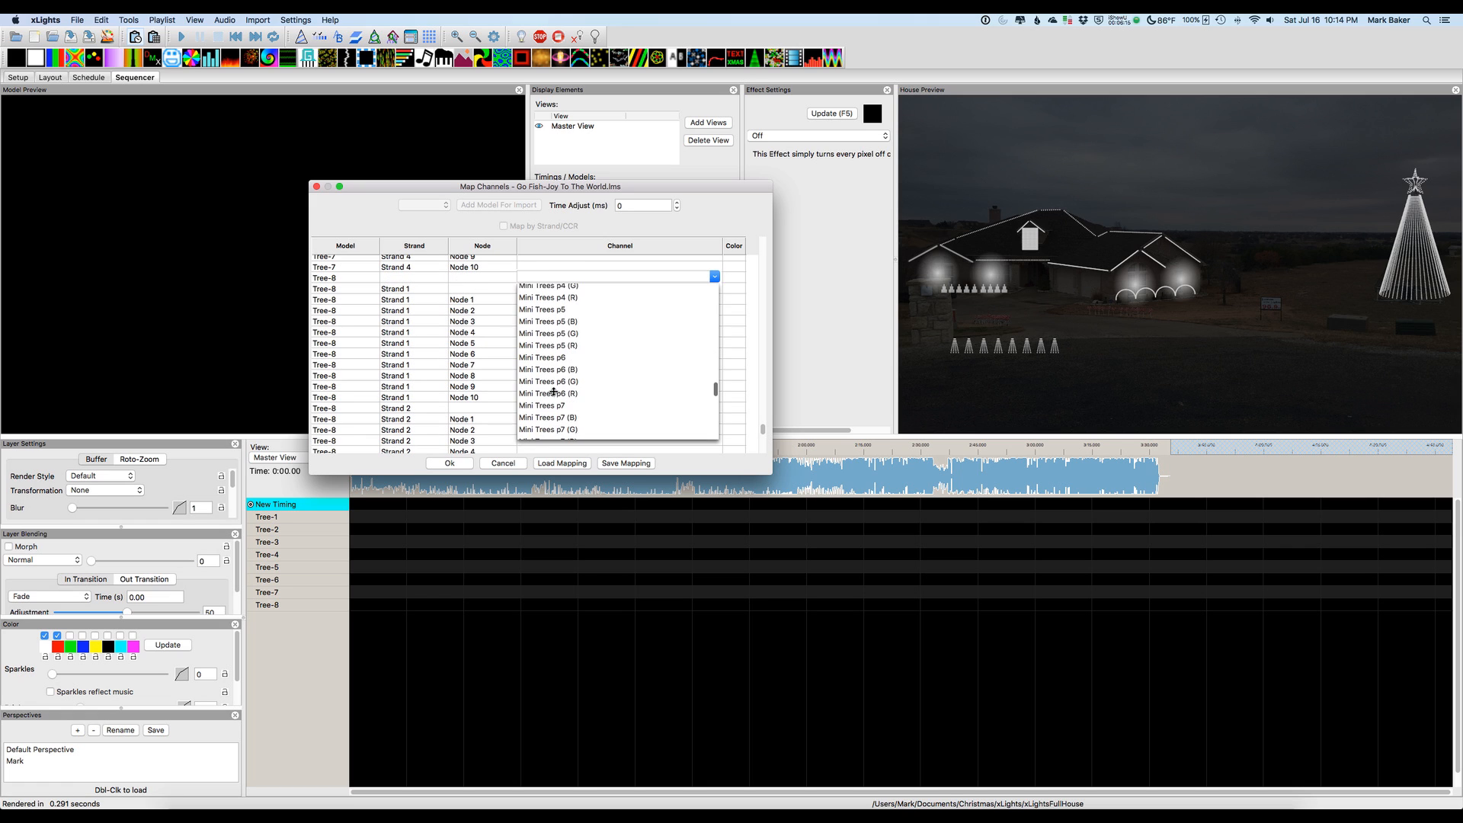
pyautogui.scroll(-3, 553, 393)
pyautogui.click(548, 398)
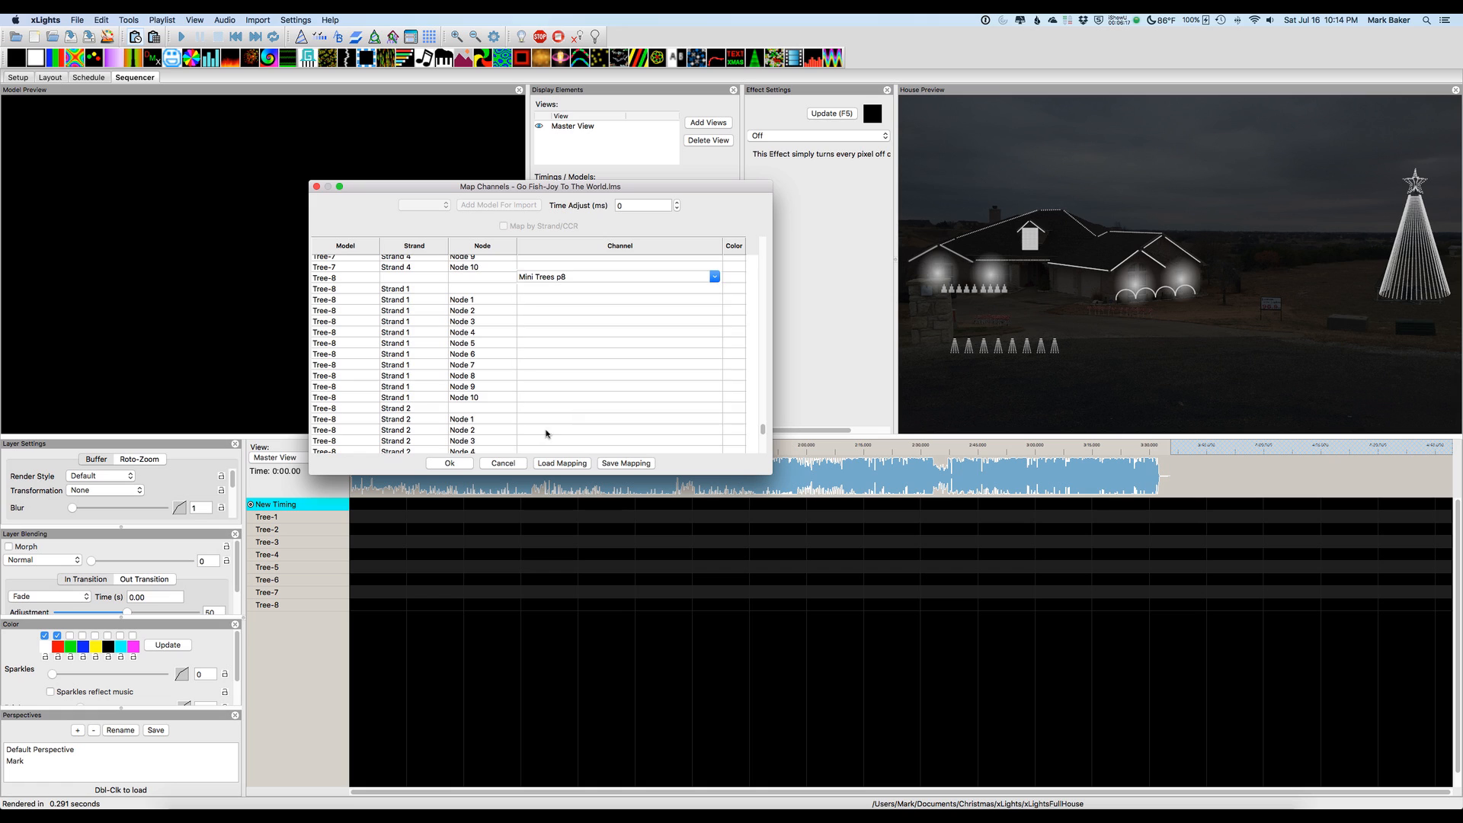
# - Save the channel mapping as PixelMiniTrees.txt in the Joy to the world folder, replacing the existing file
pyautogui.click(621, 463)
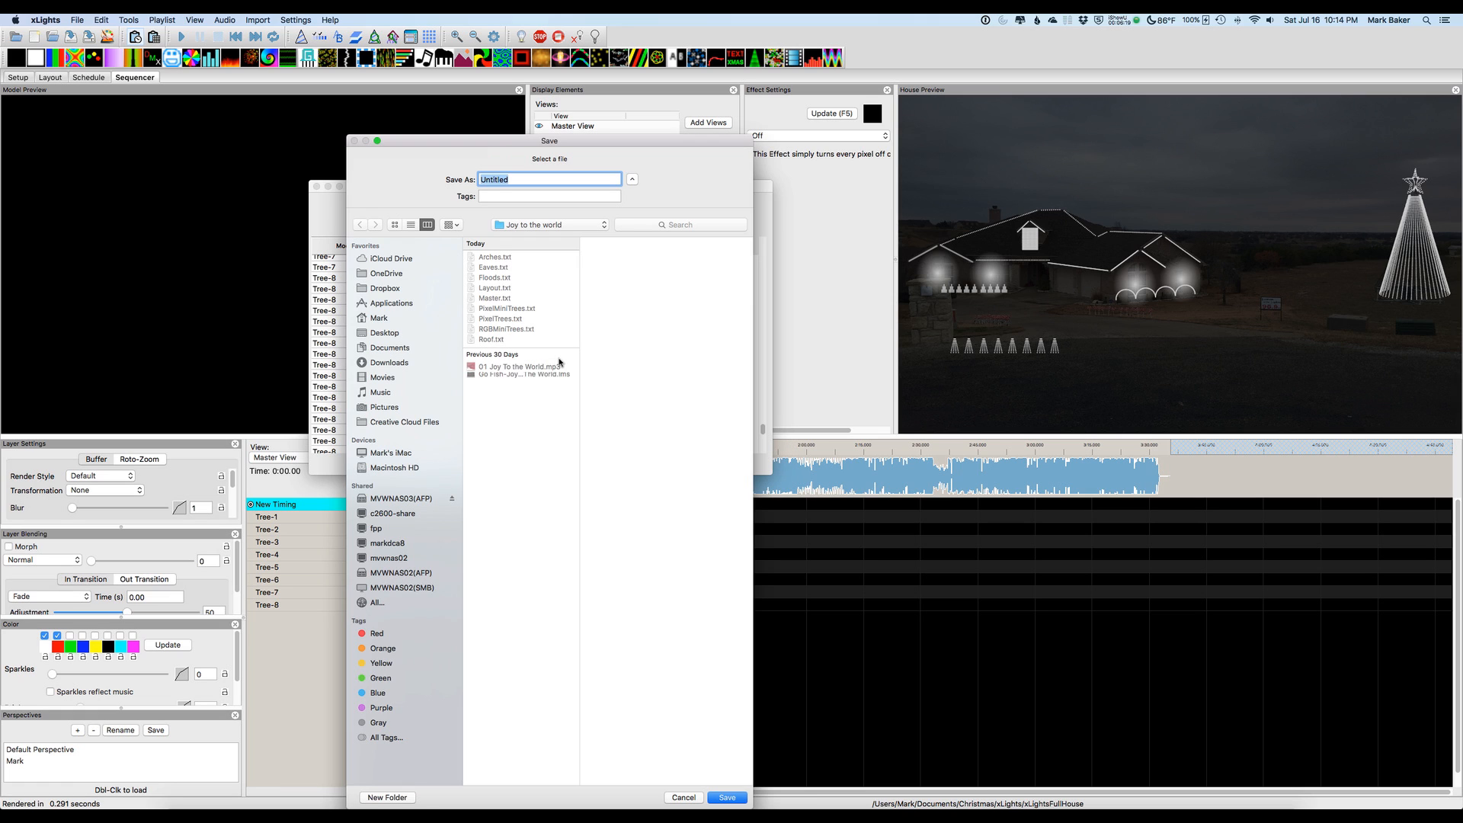
pyautogui.click(497, 311)
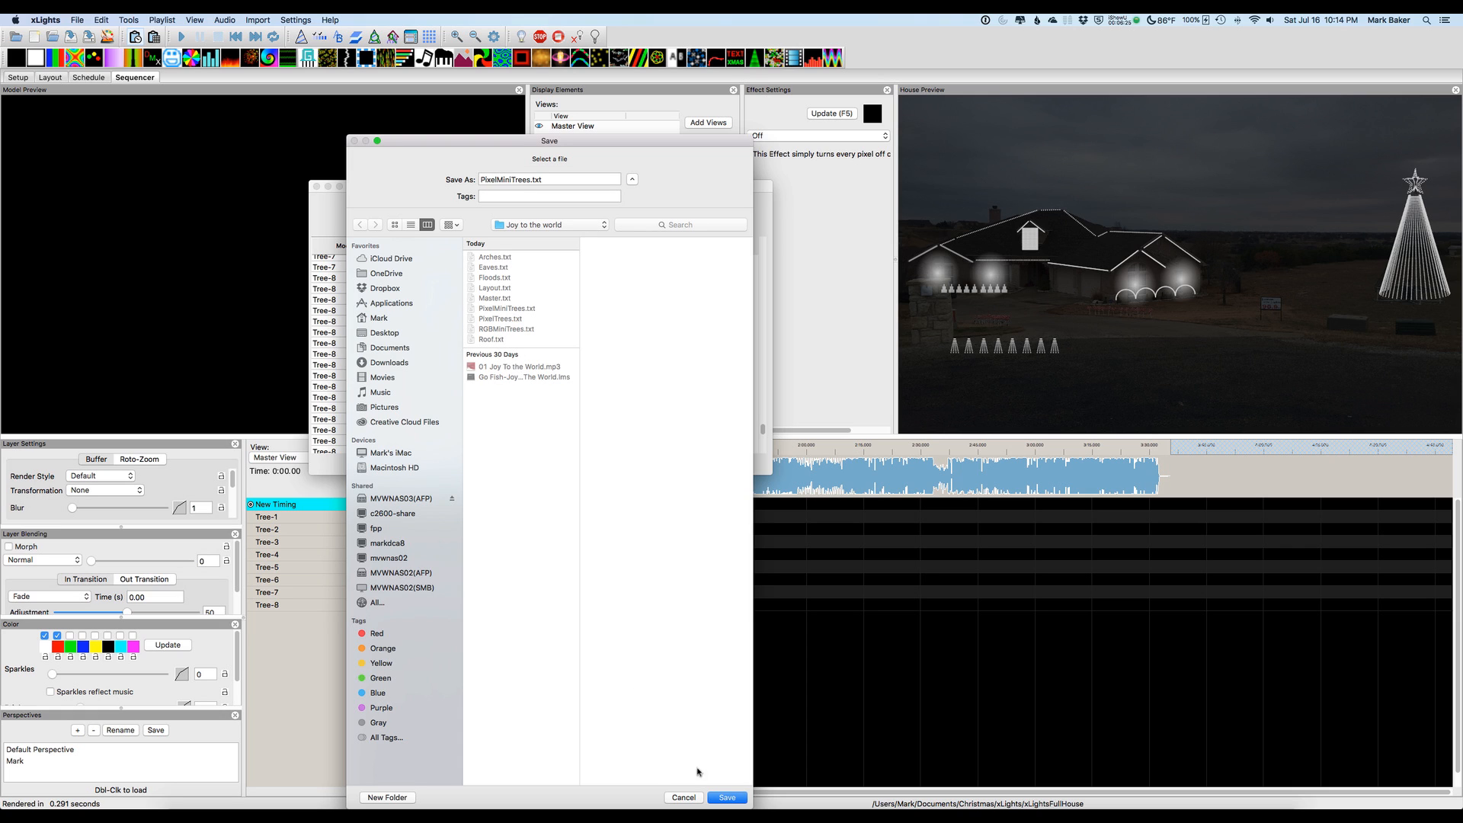
pyautogui.click(716, 797)
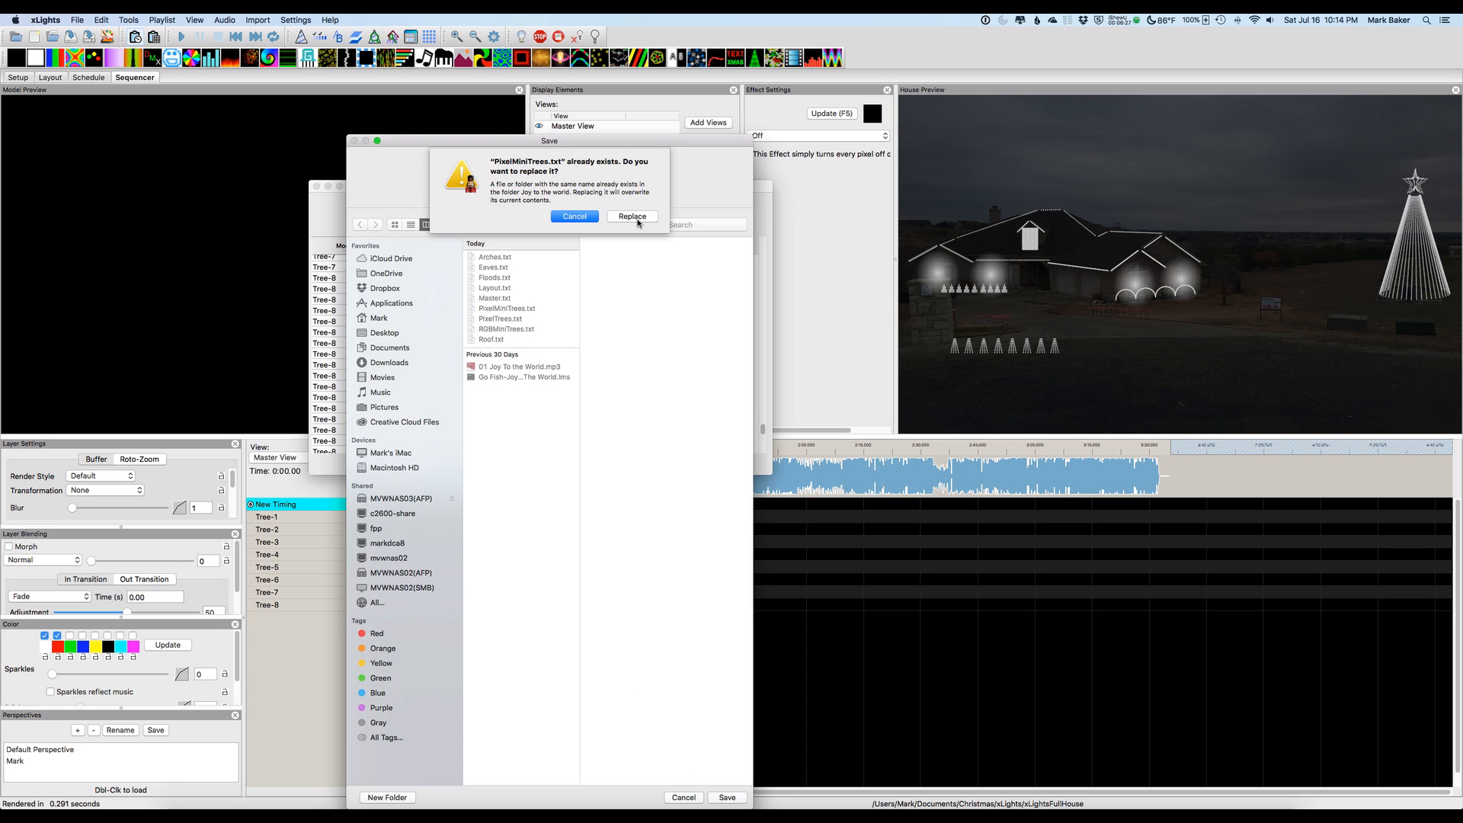
pyautogui.click(632, 217)
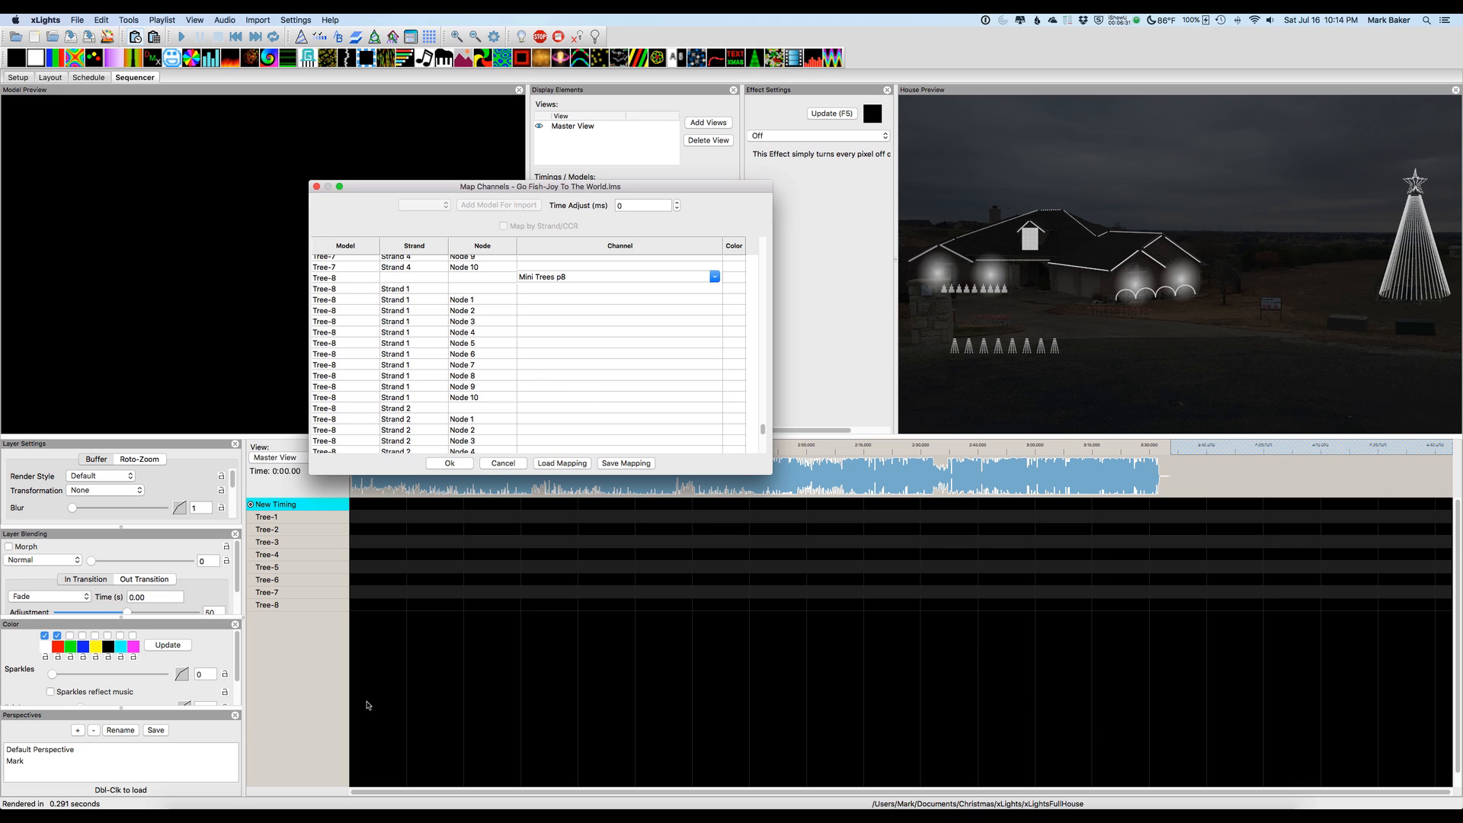
# - Open PixelMiniTrees.txt from Finder in Textastic, examine its tree-to-channel mapping lines, and close the file
pyautogui.click(185, 792)
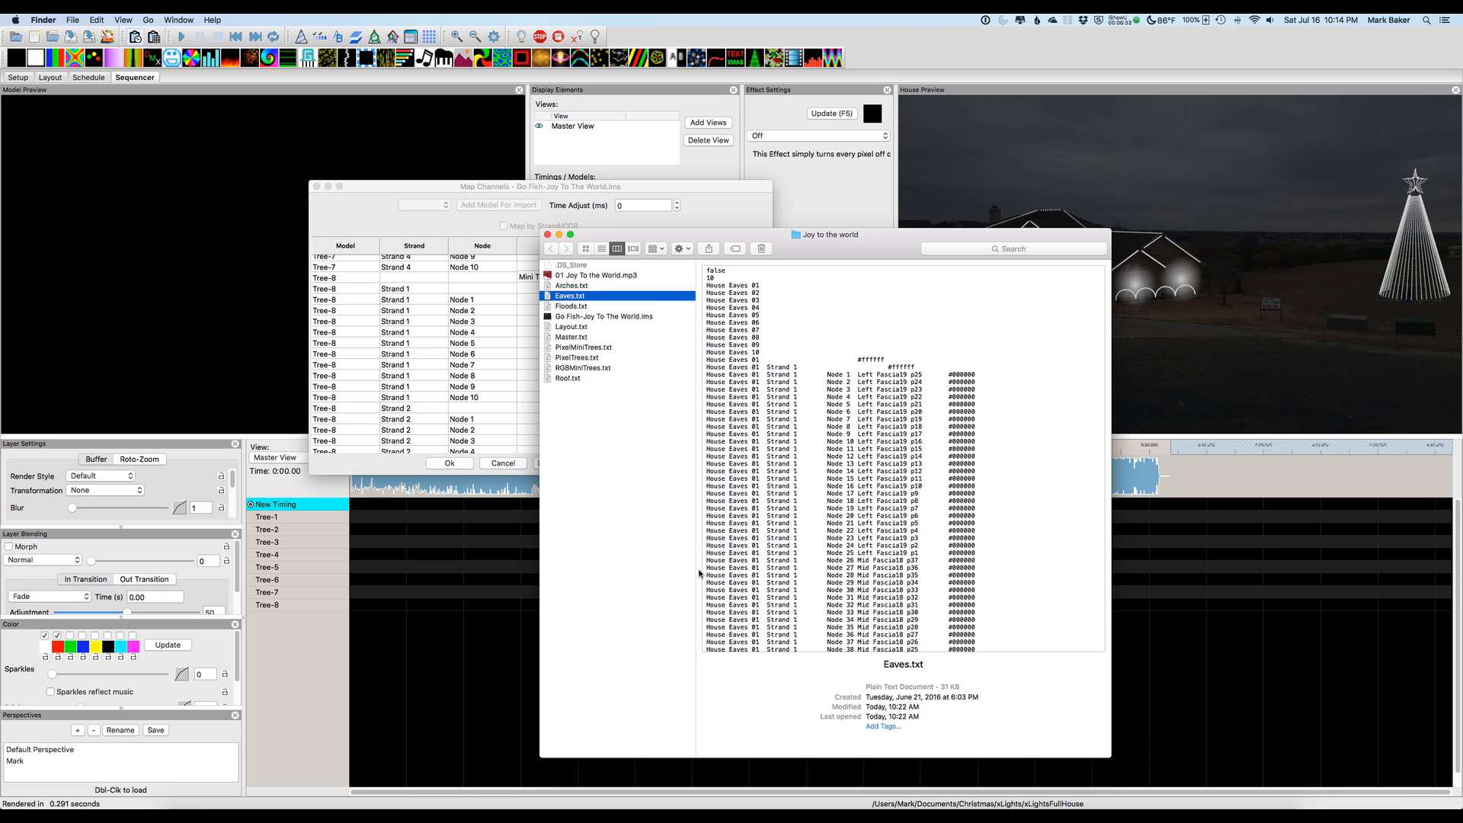
pyautogui.doubleClick(579, 347)
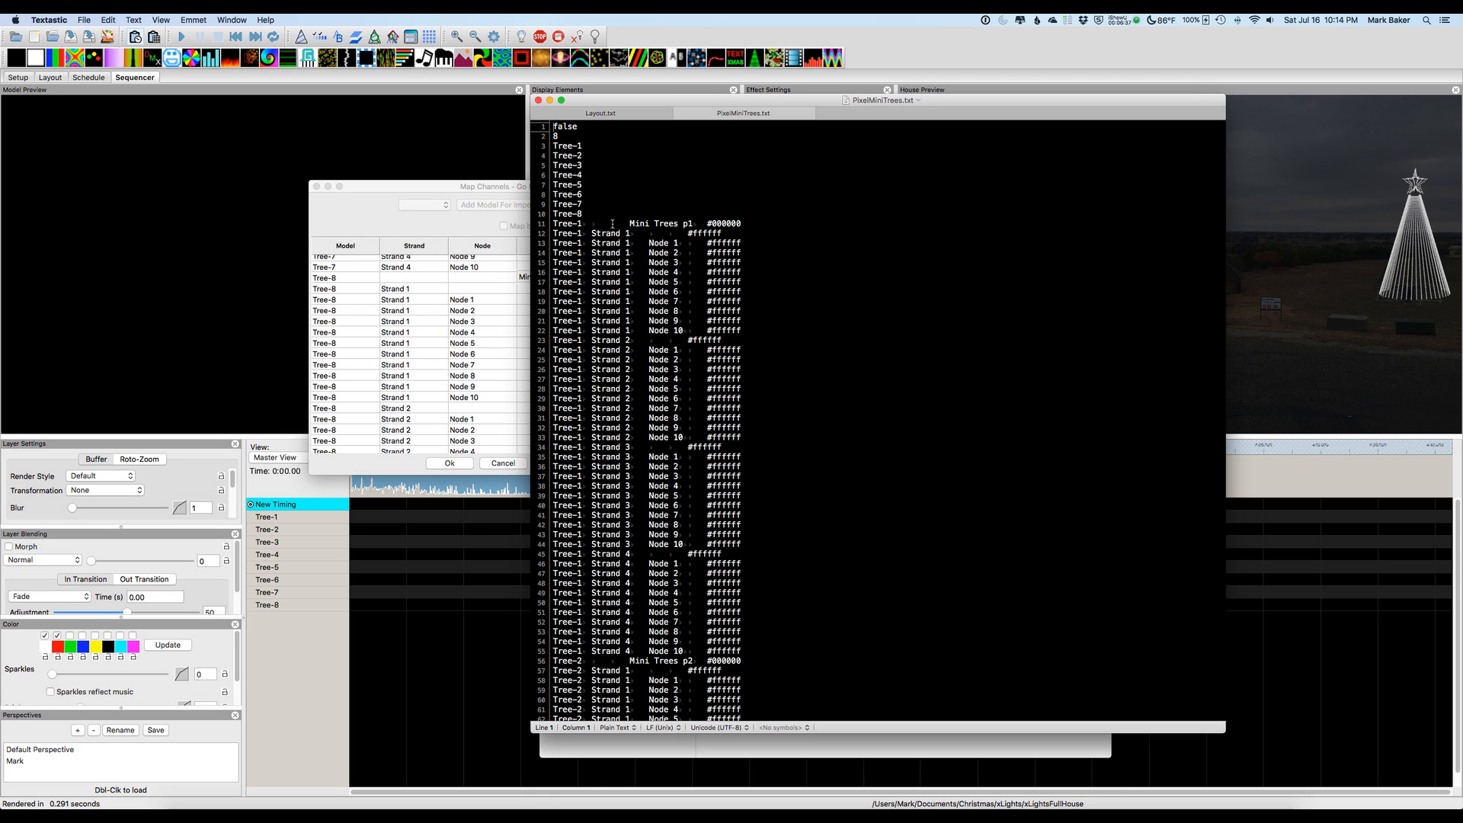
pyautogui.scroll(-15, 665, 410)
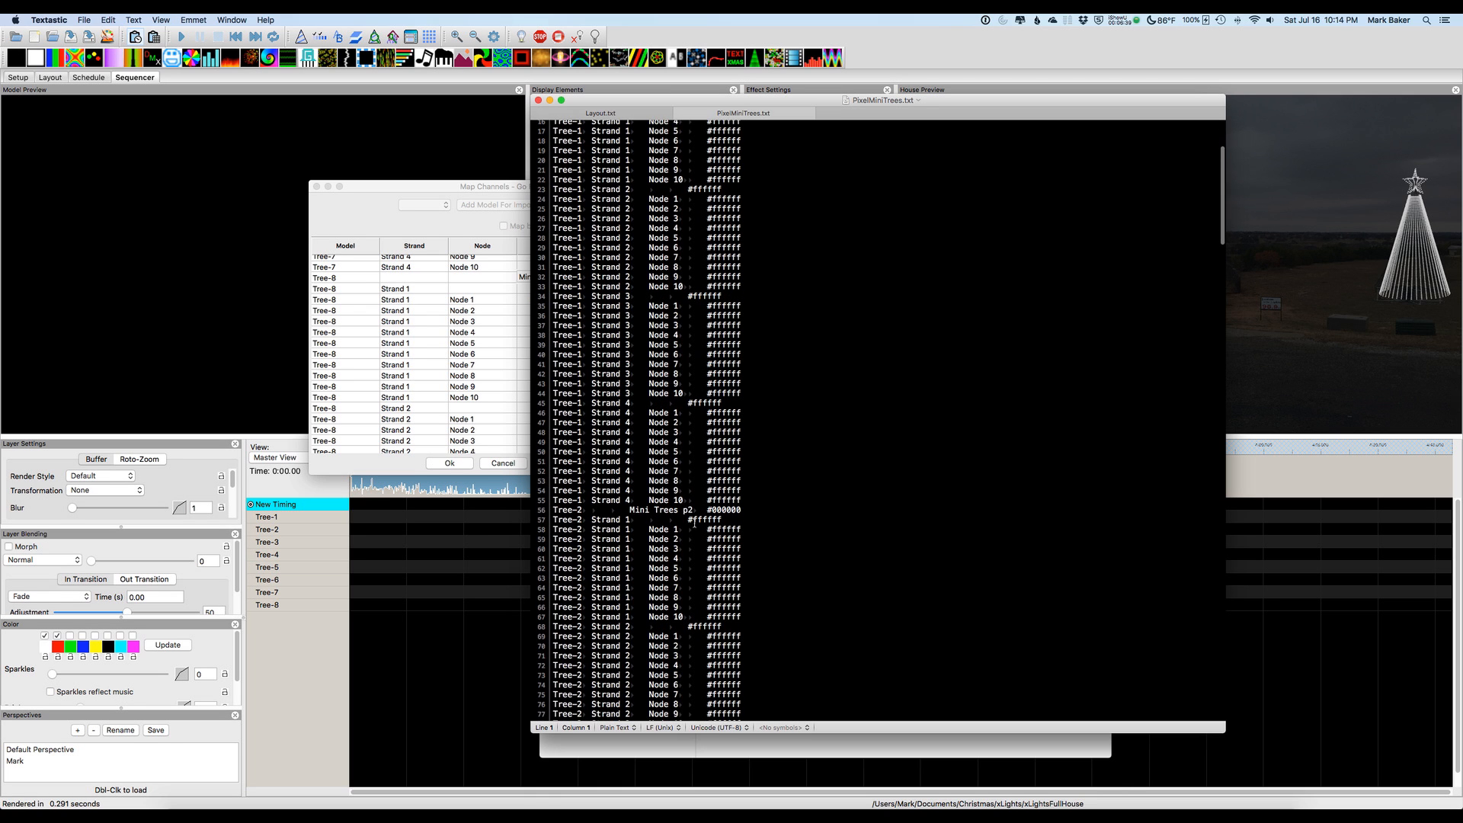
pyautogui.scroll(-9, 675, 587)
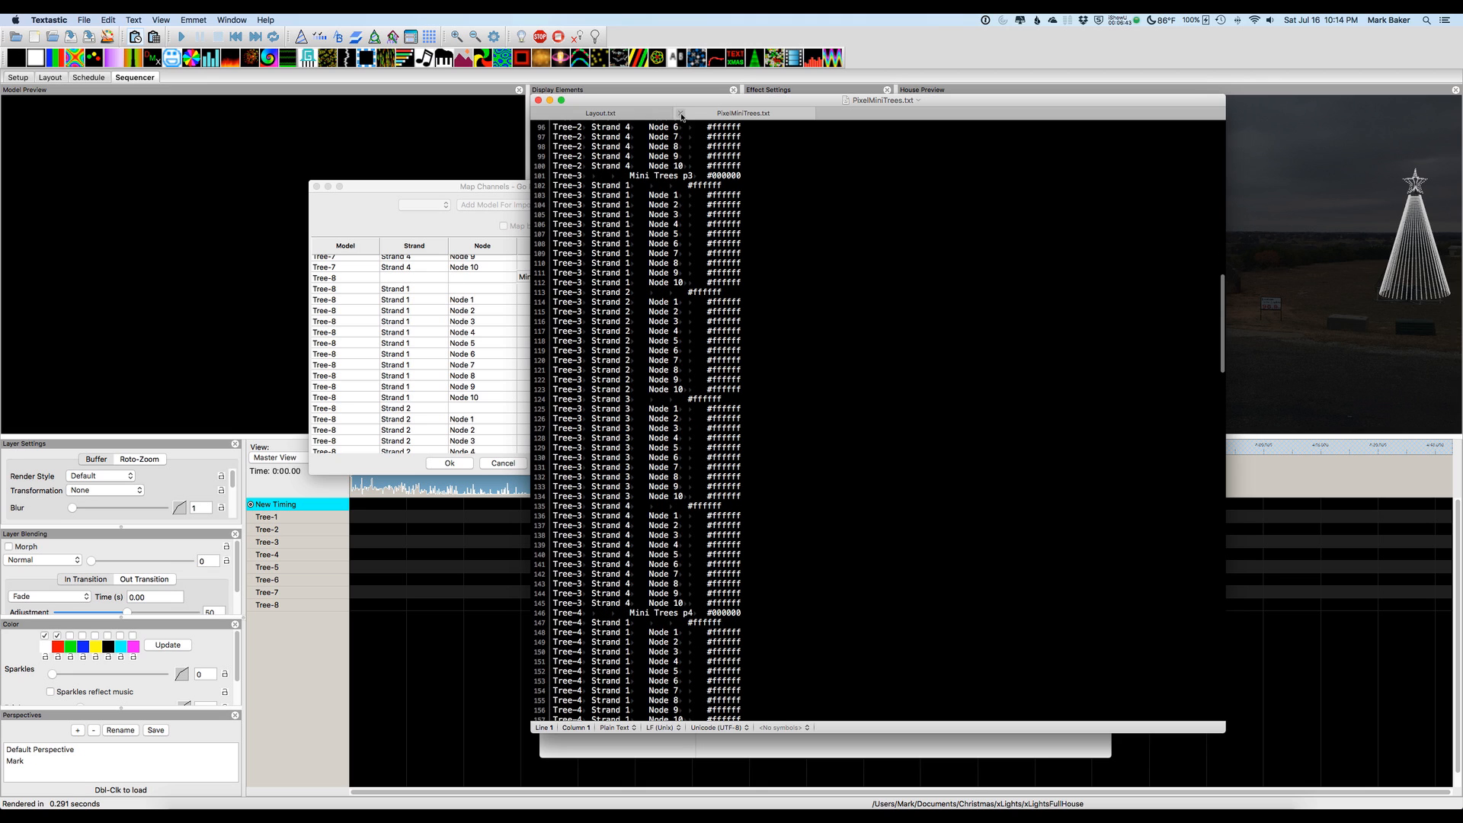
pyautogui.click(681, 113)
# - Switch back to xLights and run the import with the current channel mapping
pyautogui.click(412, 199)
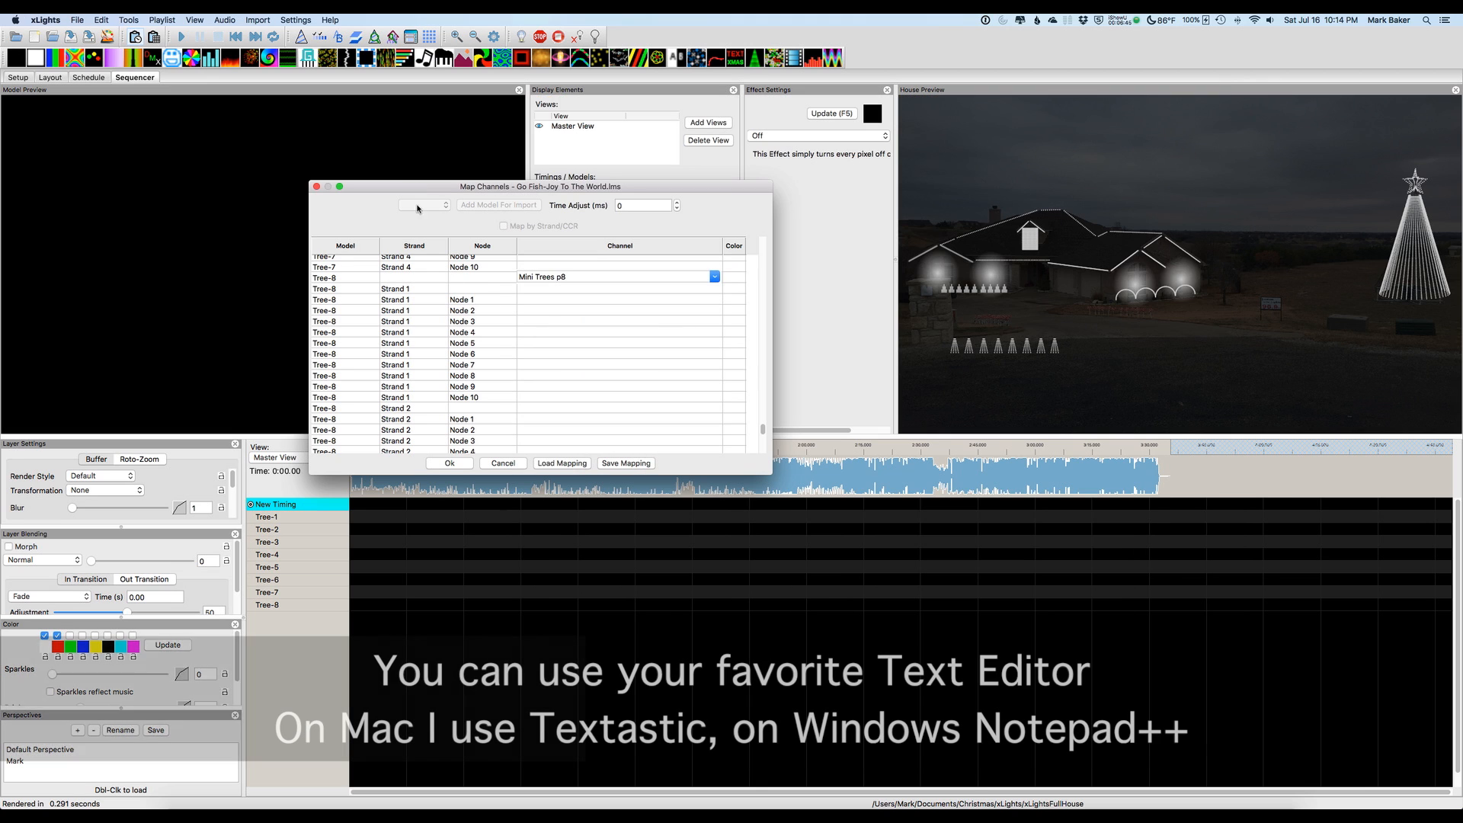
pyautogui.click(448, 463)
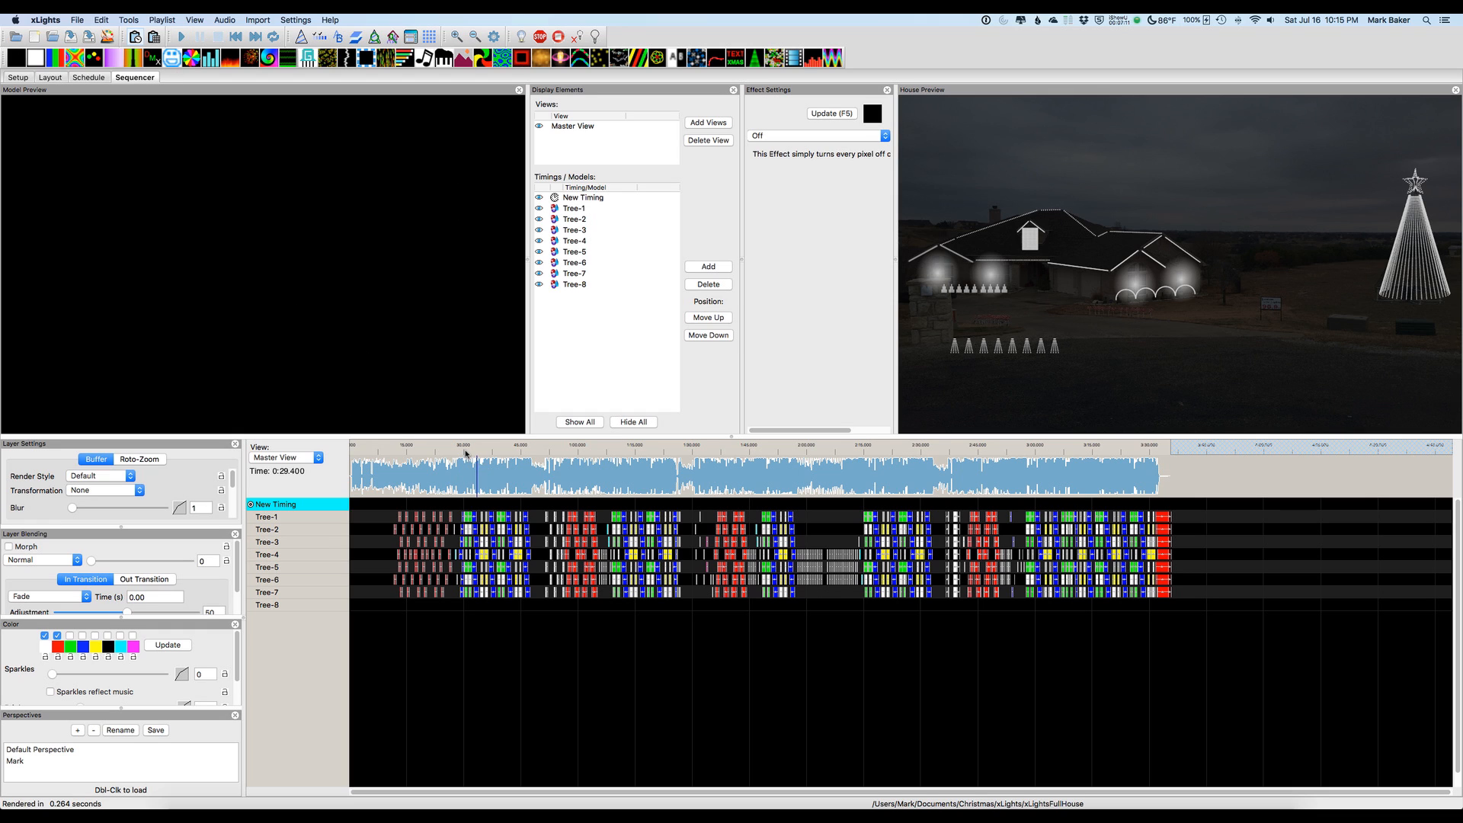
# - Play back a short section of the timeline starting at about 0:29 to check the mini trees
pyautogui.moveTo(462, 451); pyautogui.dragTo(494, 452)
pyautogui.press('space')
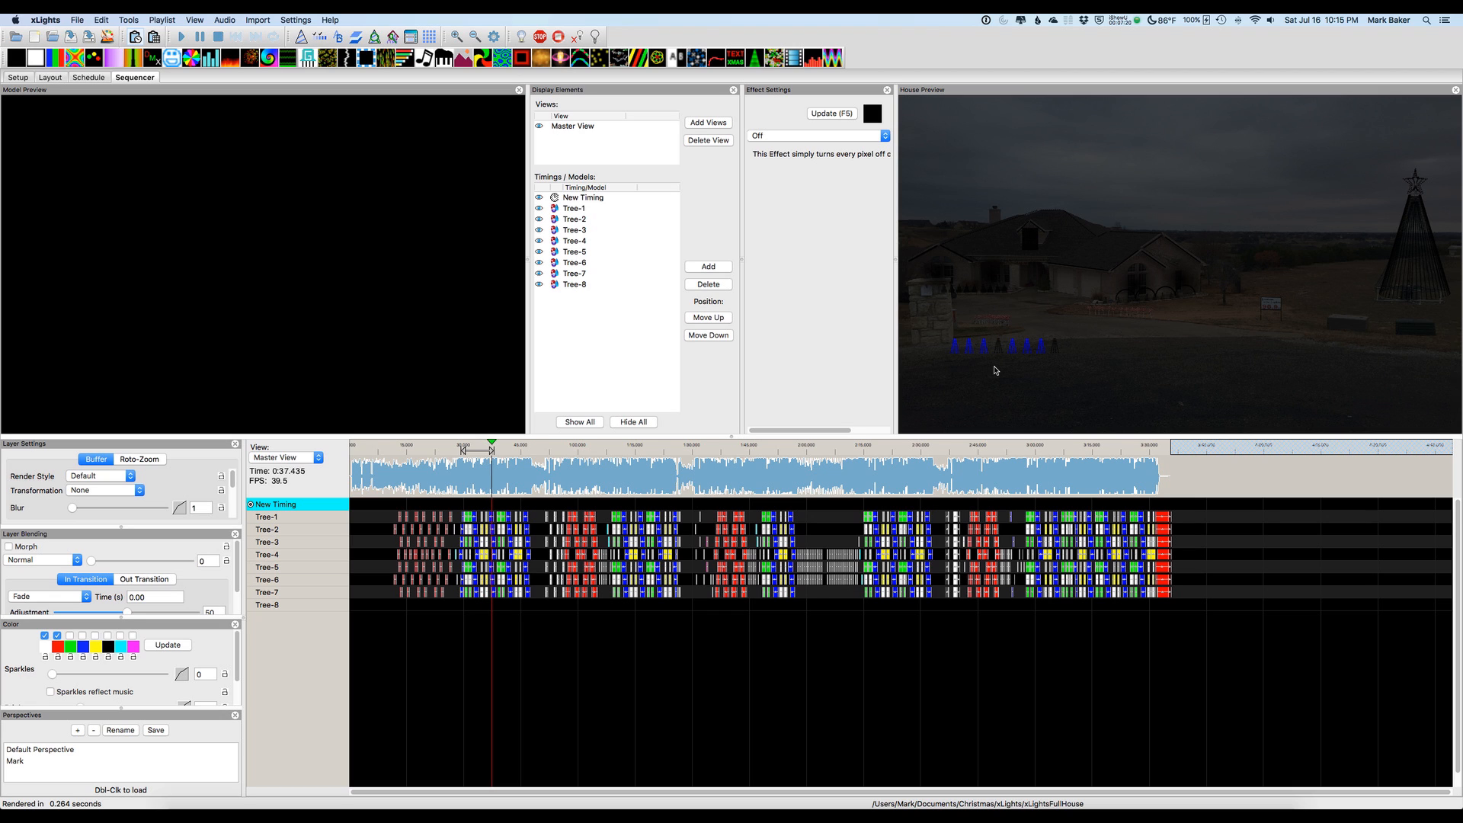
pyautogui.press('space')
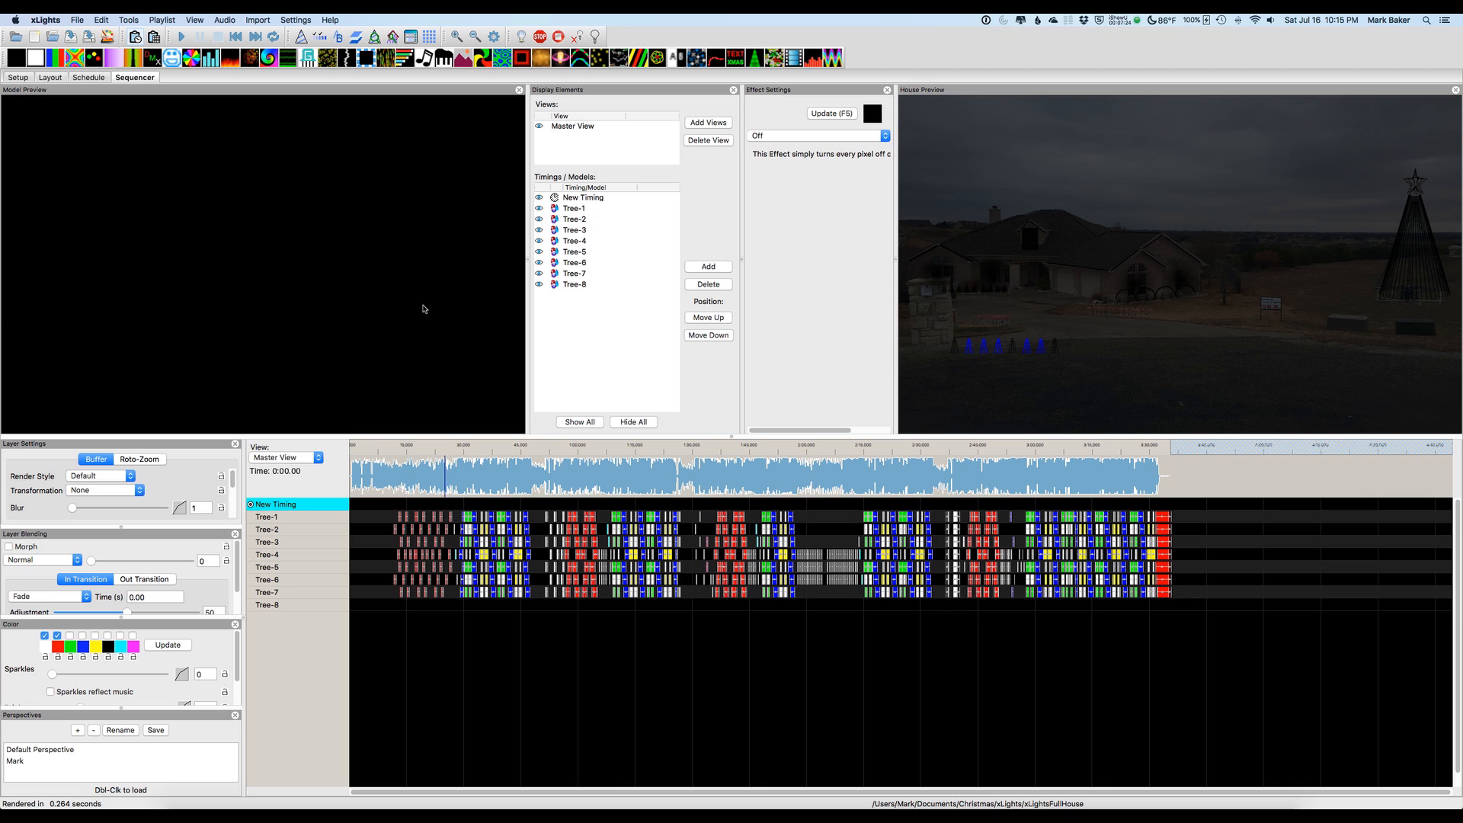
# - Start another effects import from the file Go Fish-Joy To The World.lms
pyautogui.click(256, 20)
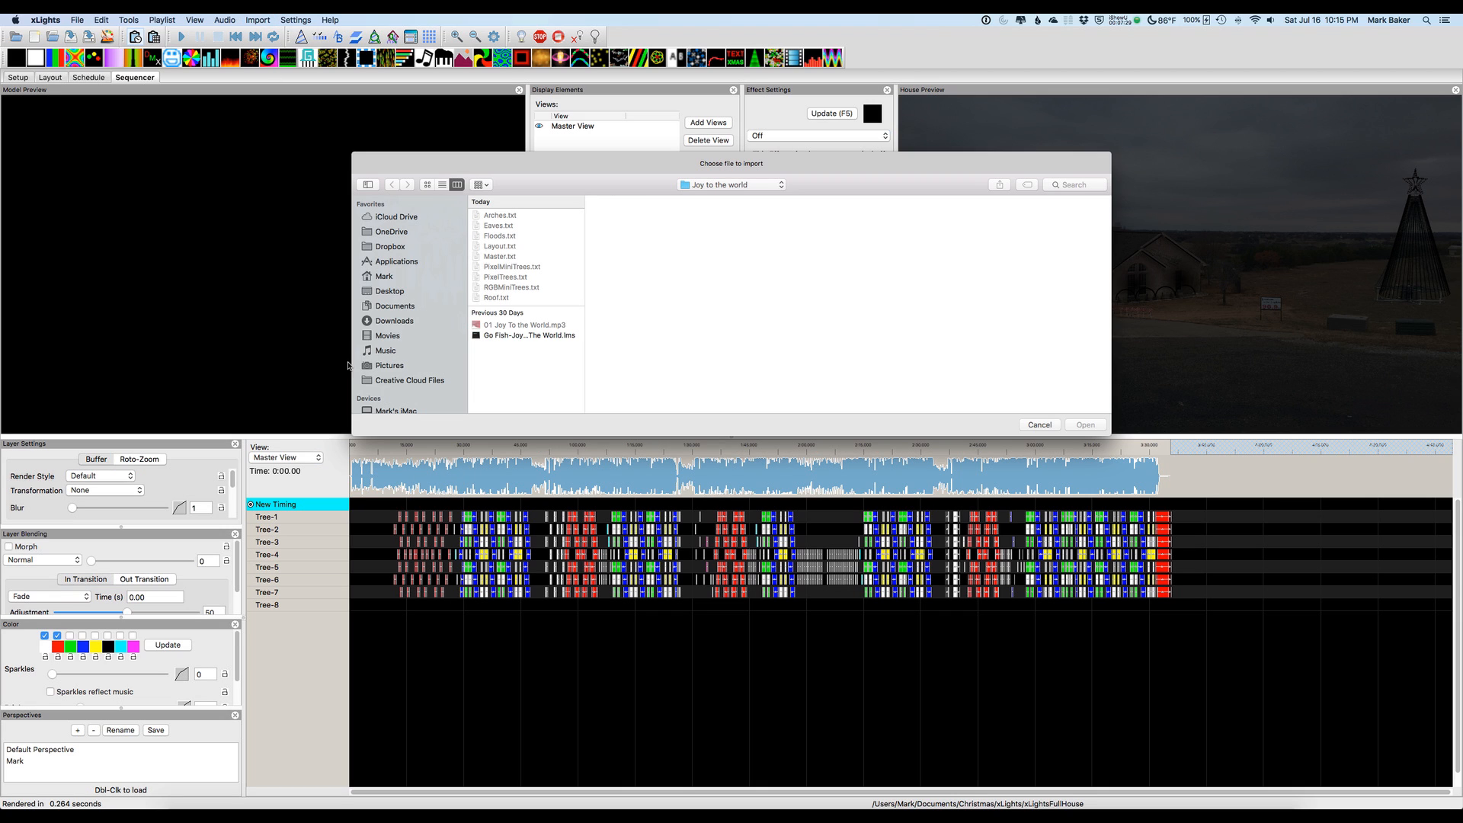
pyautogui.click(508, 336)
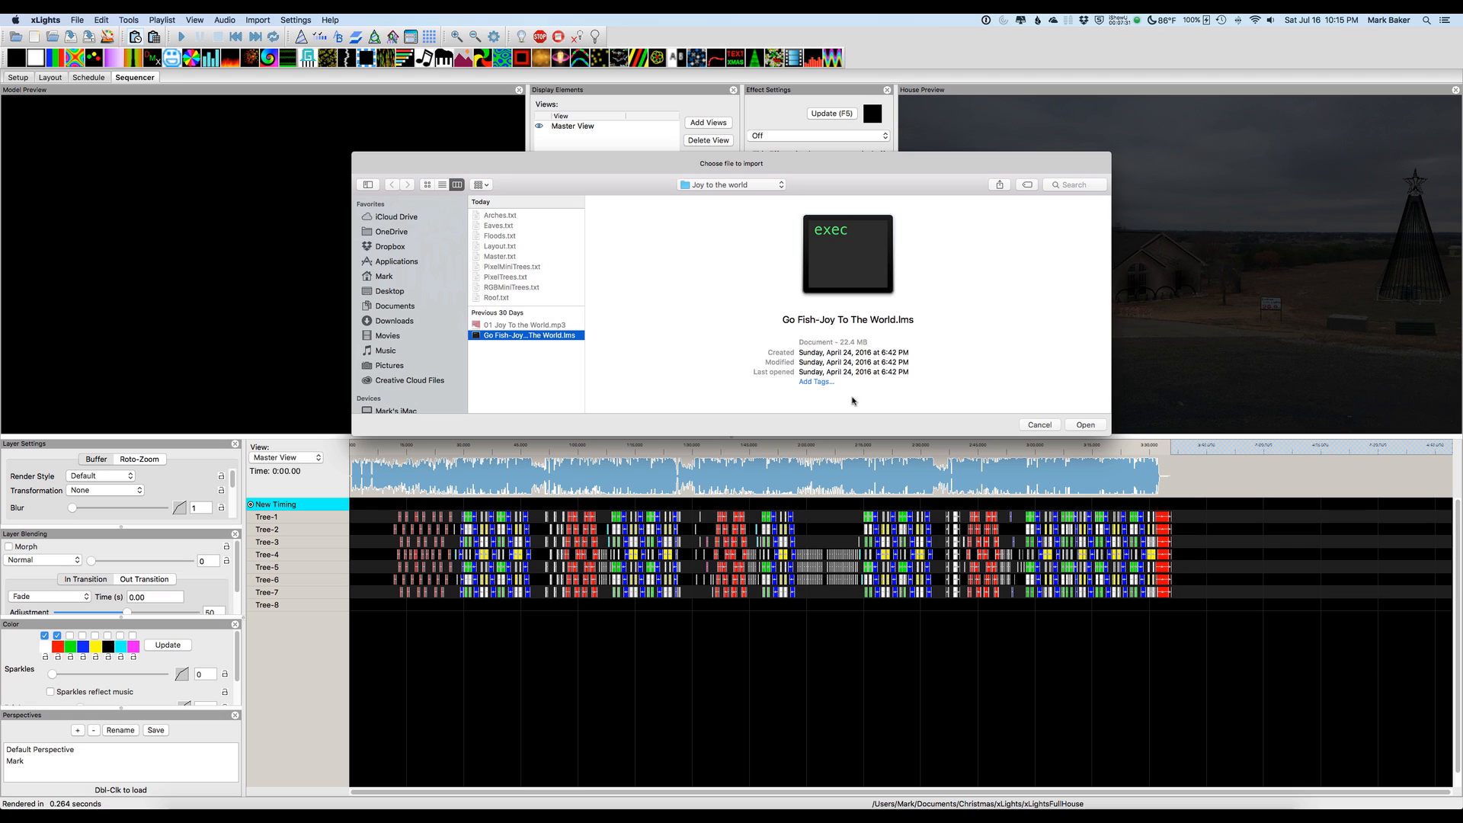
pyautogui.click(1075, 428)
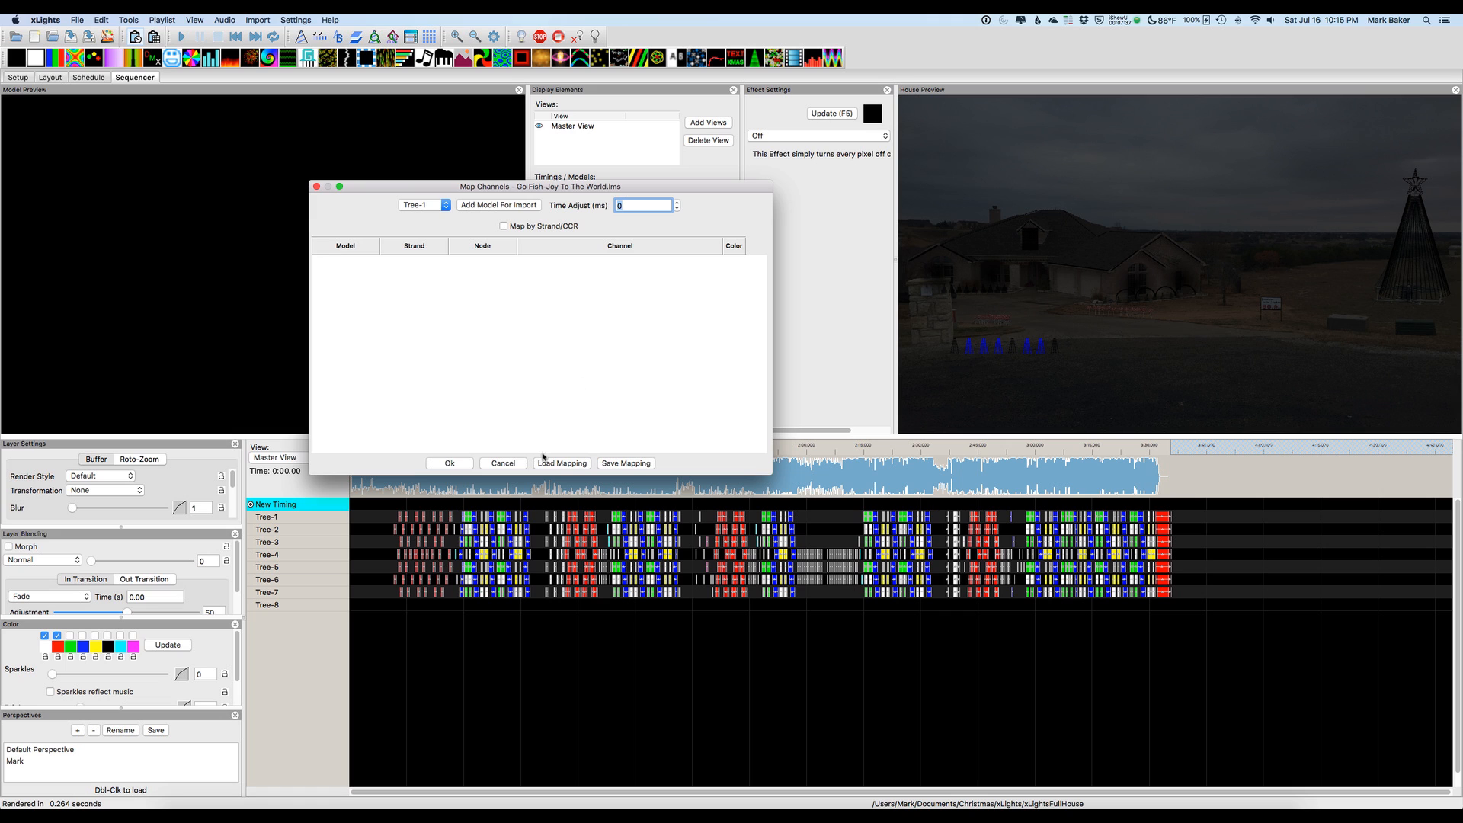
# - Load the saved channel mapping from PixelMiniTrees.txt into the Map Channels dialog
pyautogui.click(553, 464)
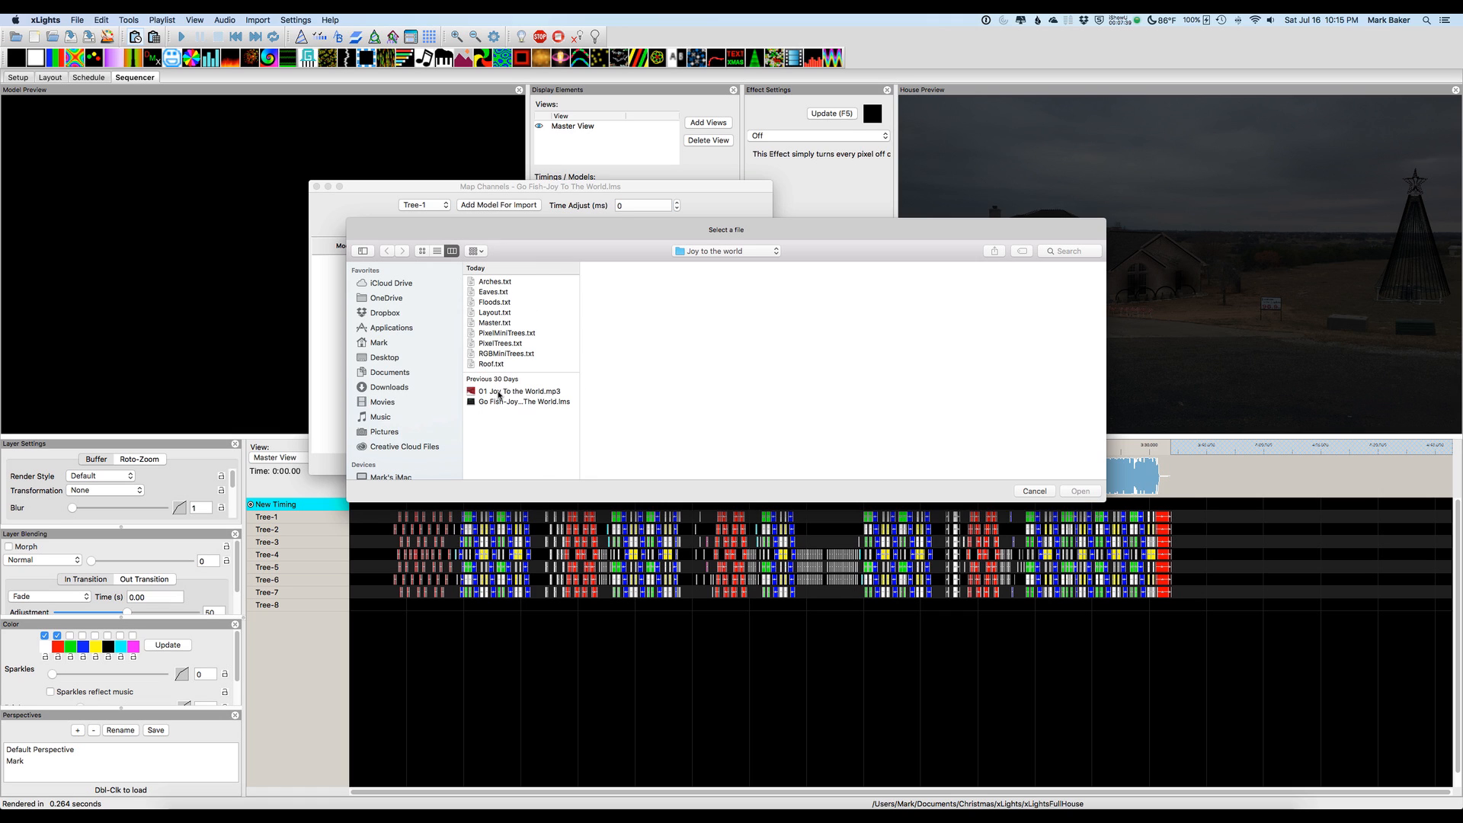
pyautogui.click(488, 334)
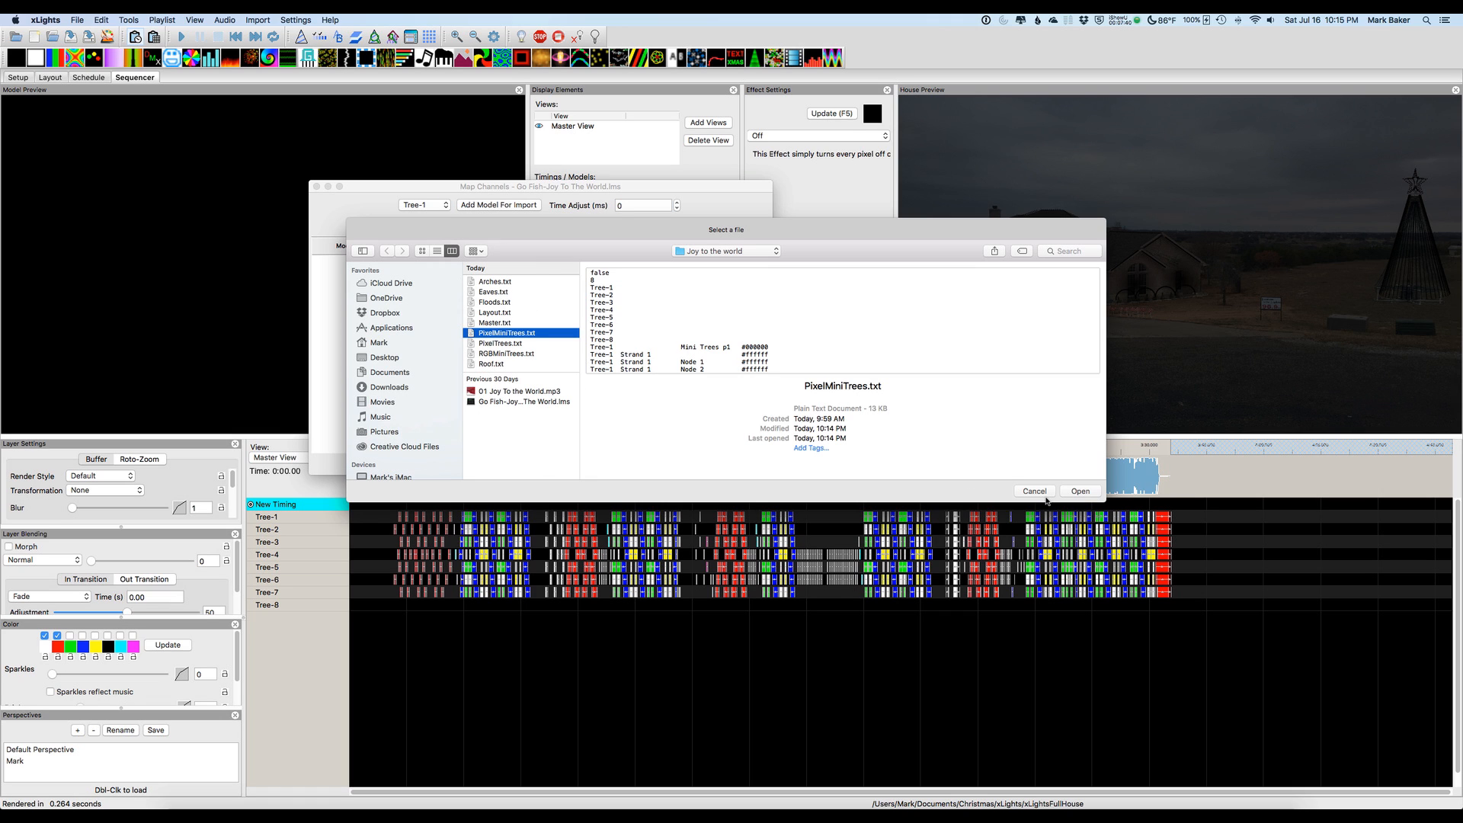
pyautogui.click(1079, 492)
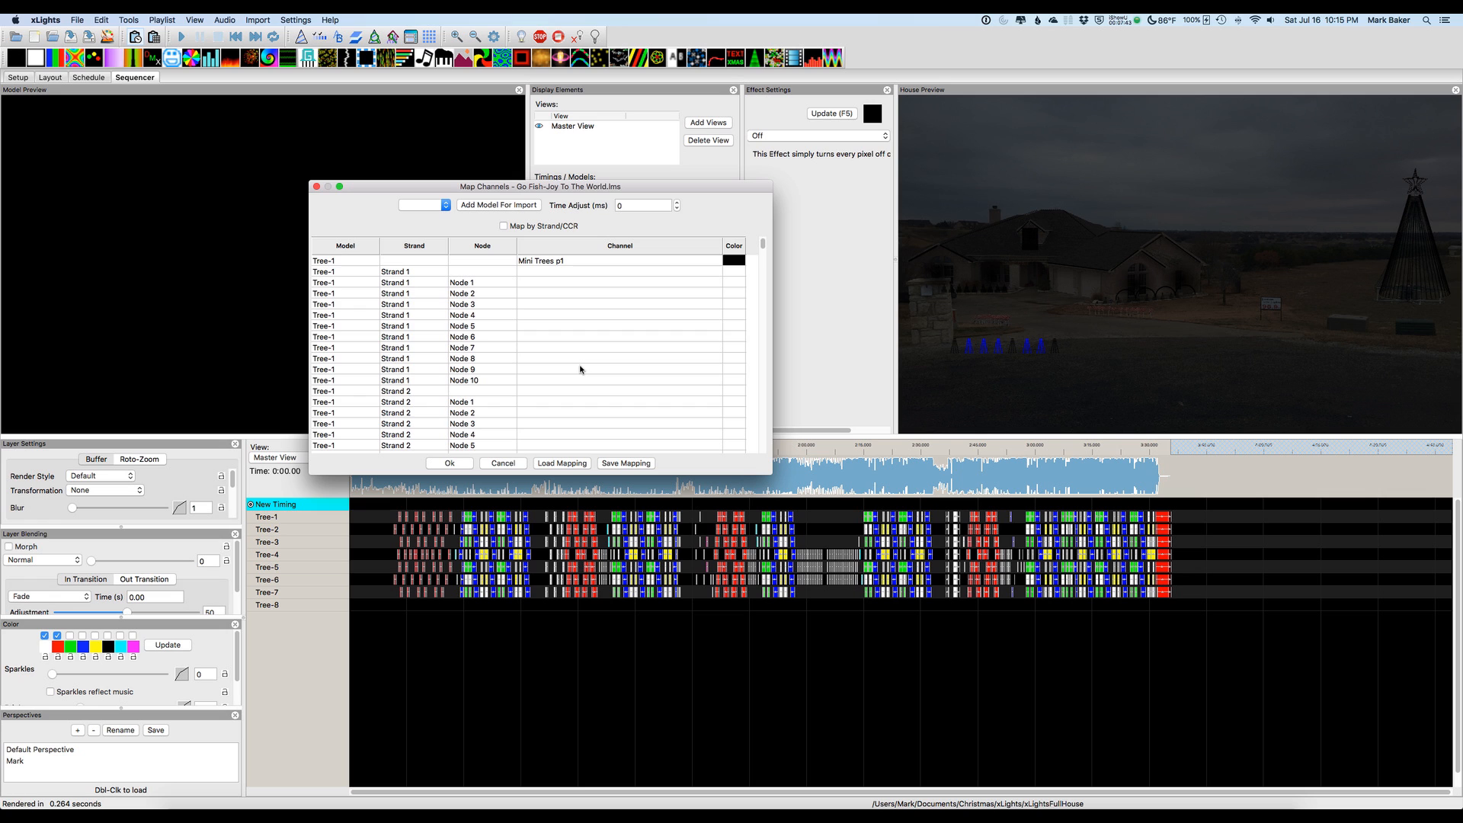
# - Find the unmapped Tree-8 model row in the loaded mapping and assign it the channel Mini Trees p8
pyautogui.scroll(-7, 579, 370)
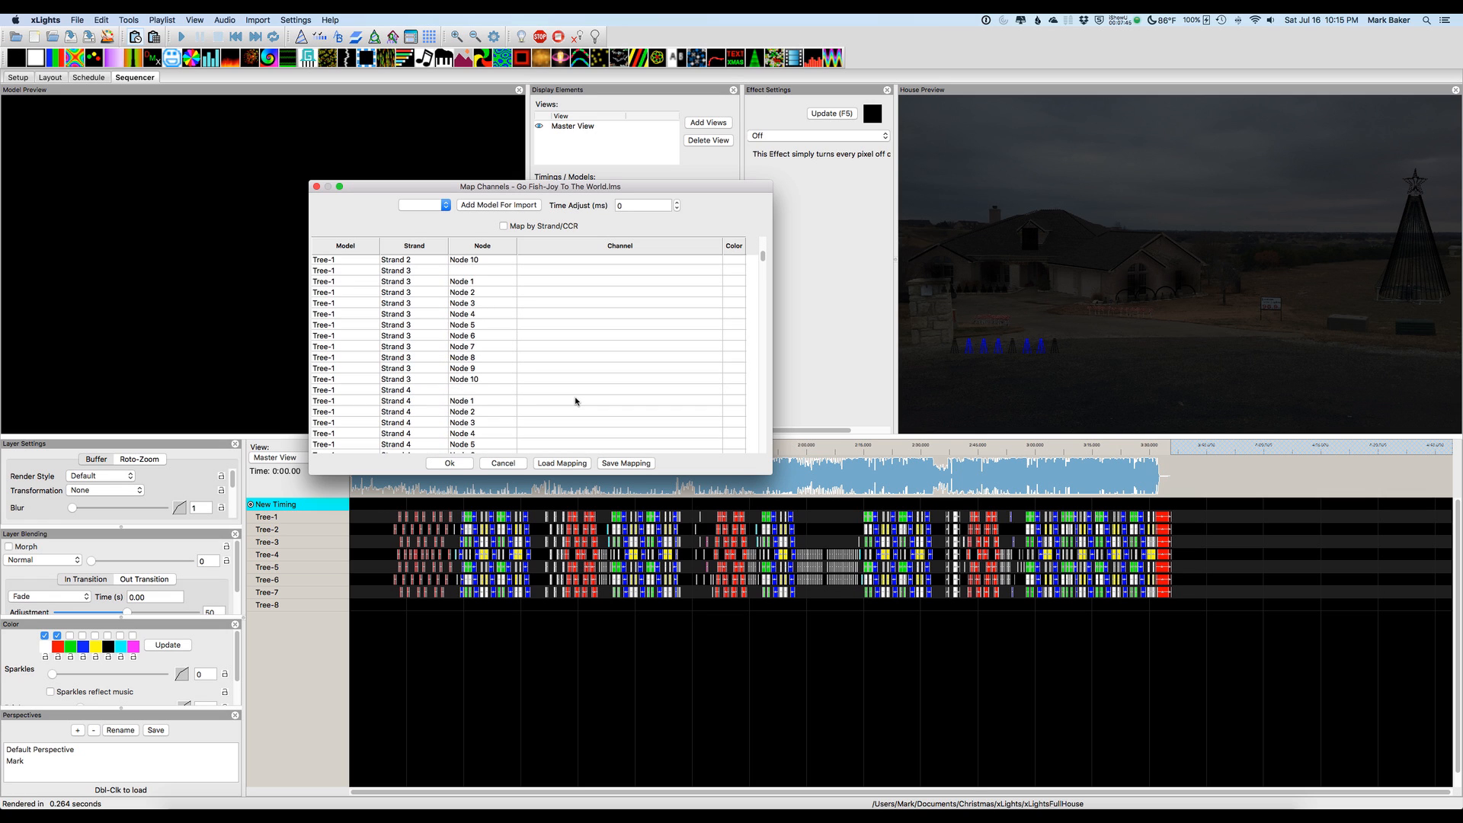
pyautogui.scroll(-20, 577, 402)
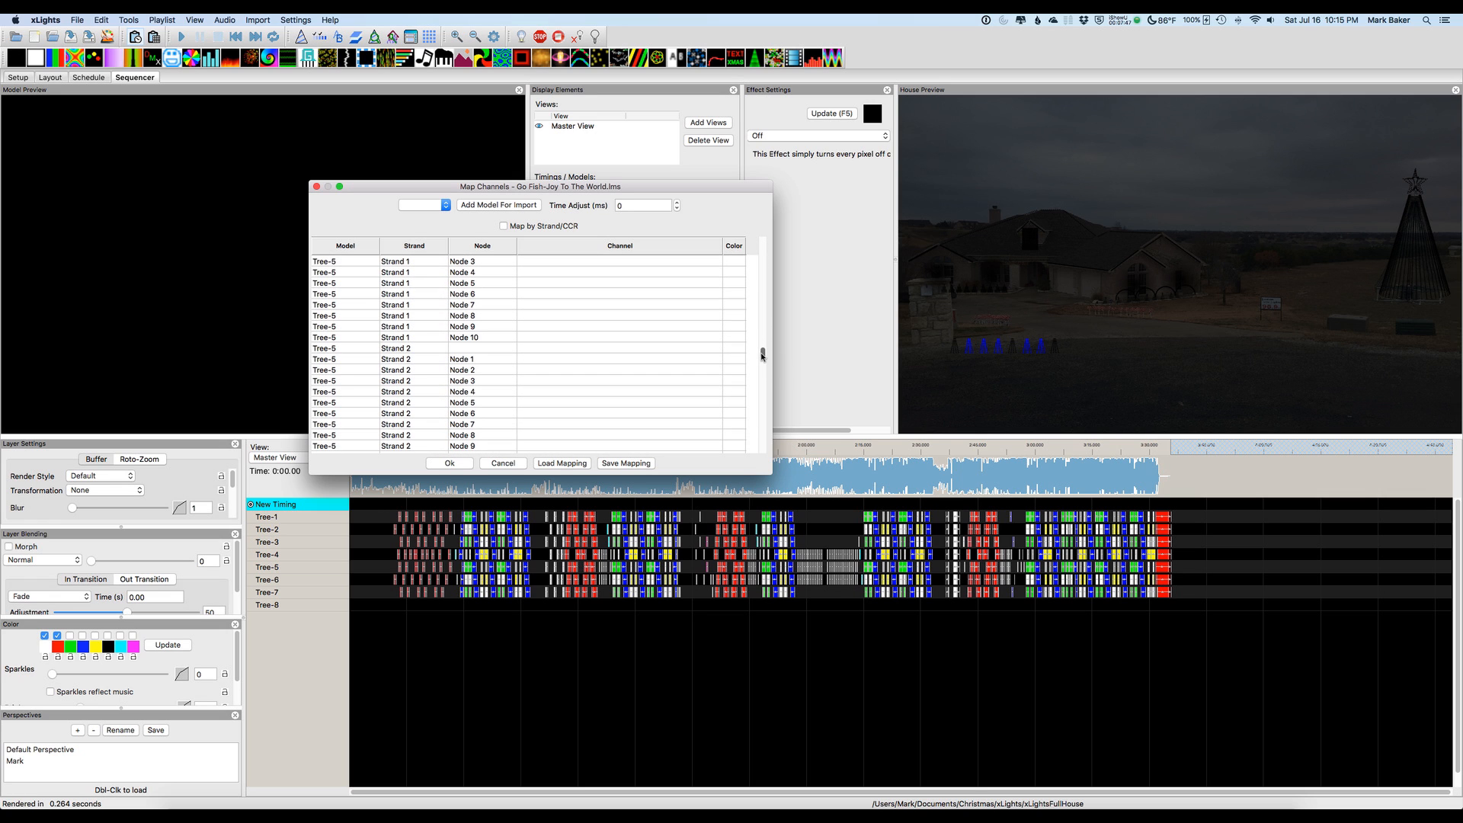
pyautogui.moveTo(762, 356); pyautogui.dragTo(760, 432)
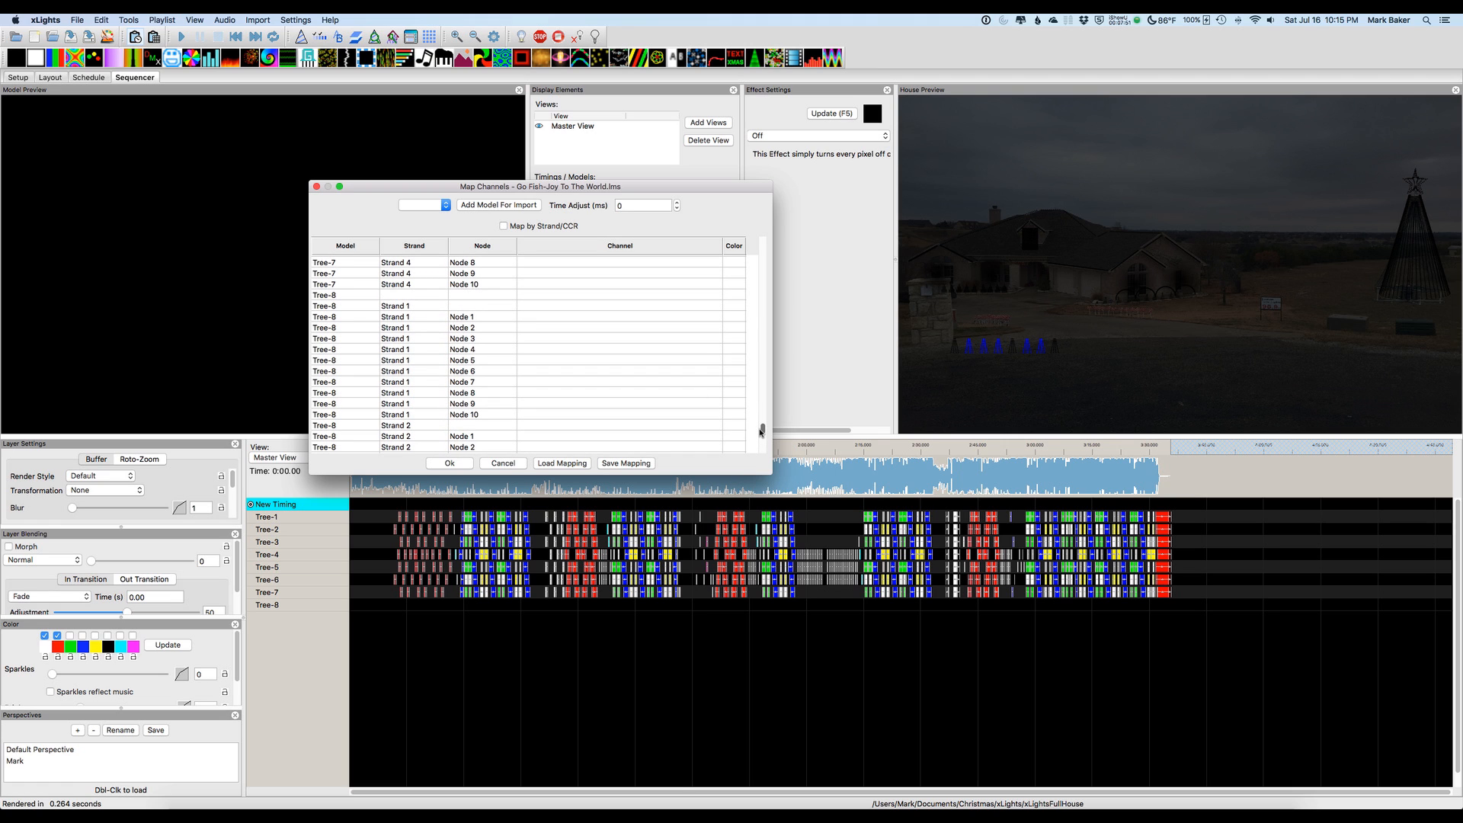
pyautogui.doubleClick(548, 295)
pyautogui.scroll(-10, 610, 386)
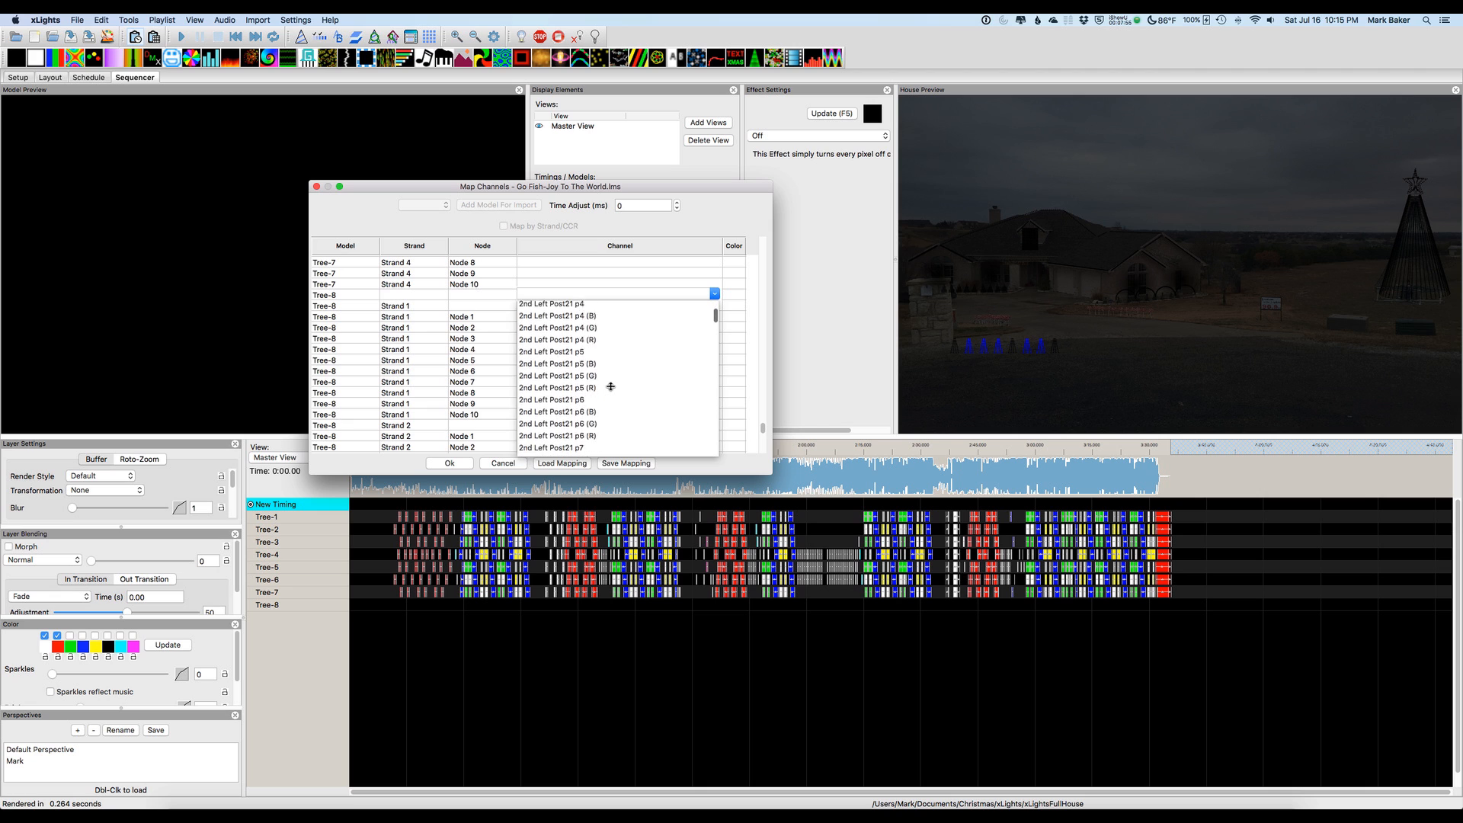
pyautogui.scroll(-15, 610, 386)
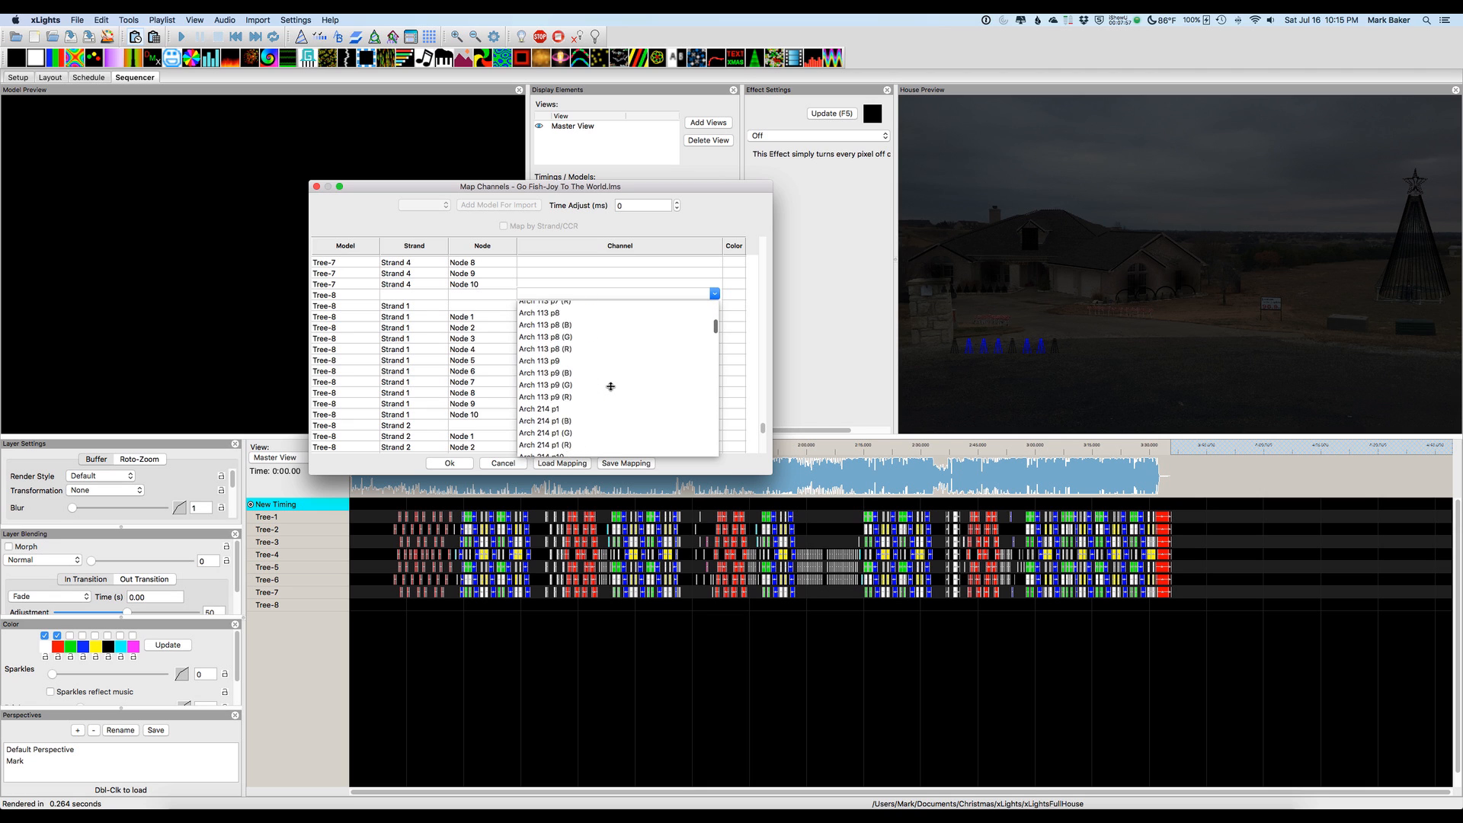
pyautogui.scroll(-20, 610, 386)
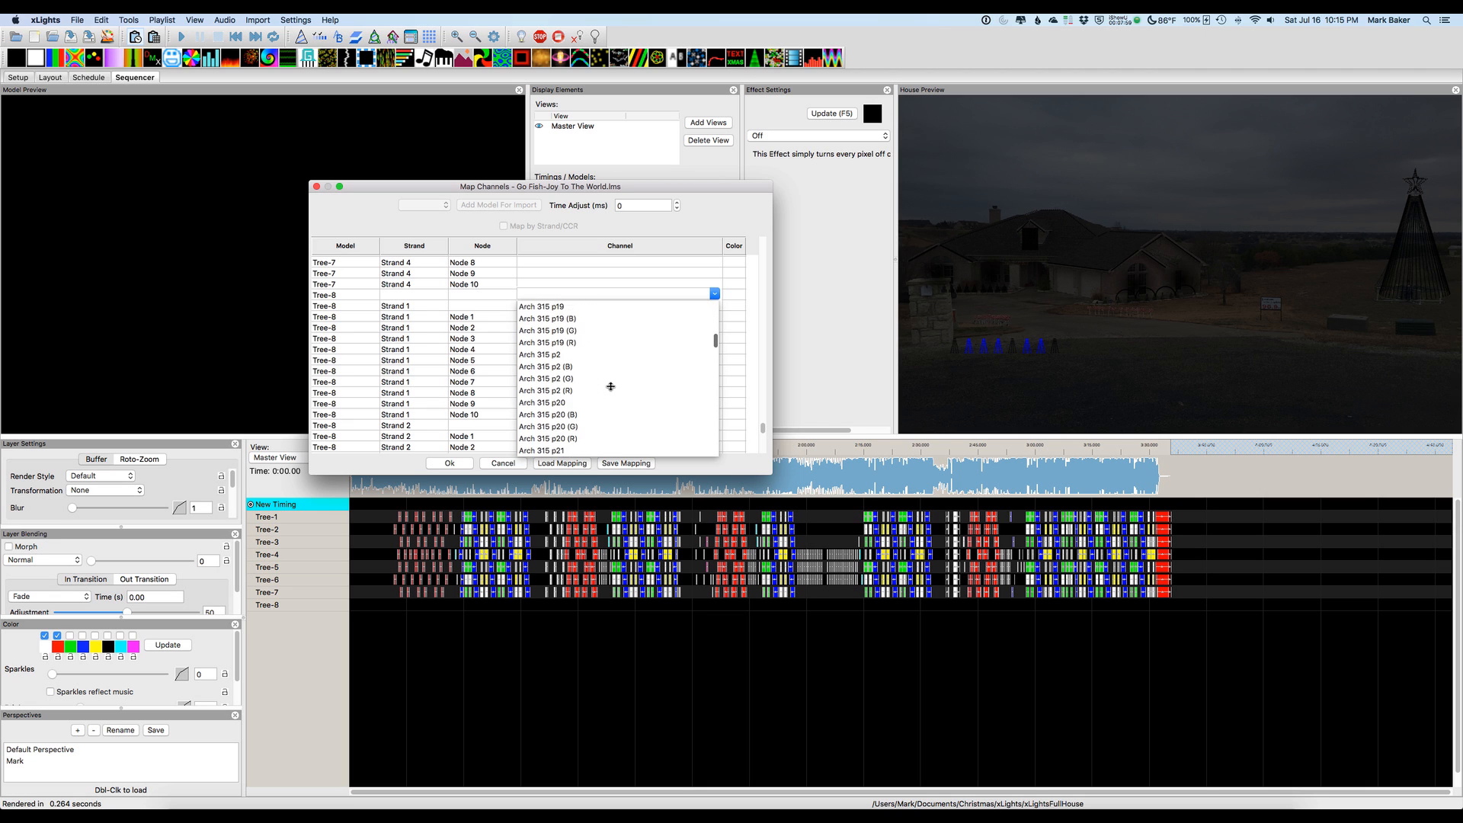
pyautogui.scroll(-15, 611, 386)
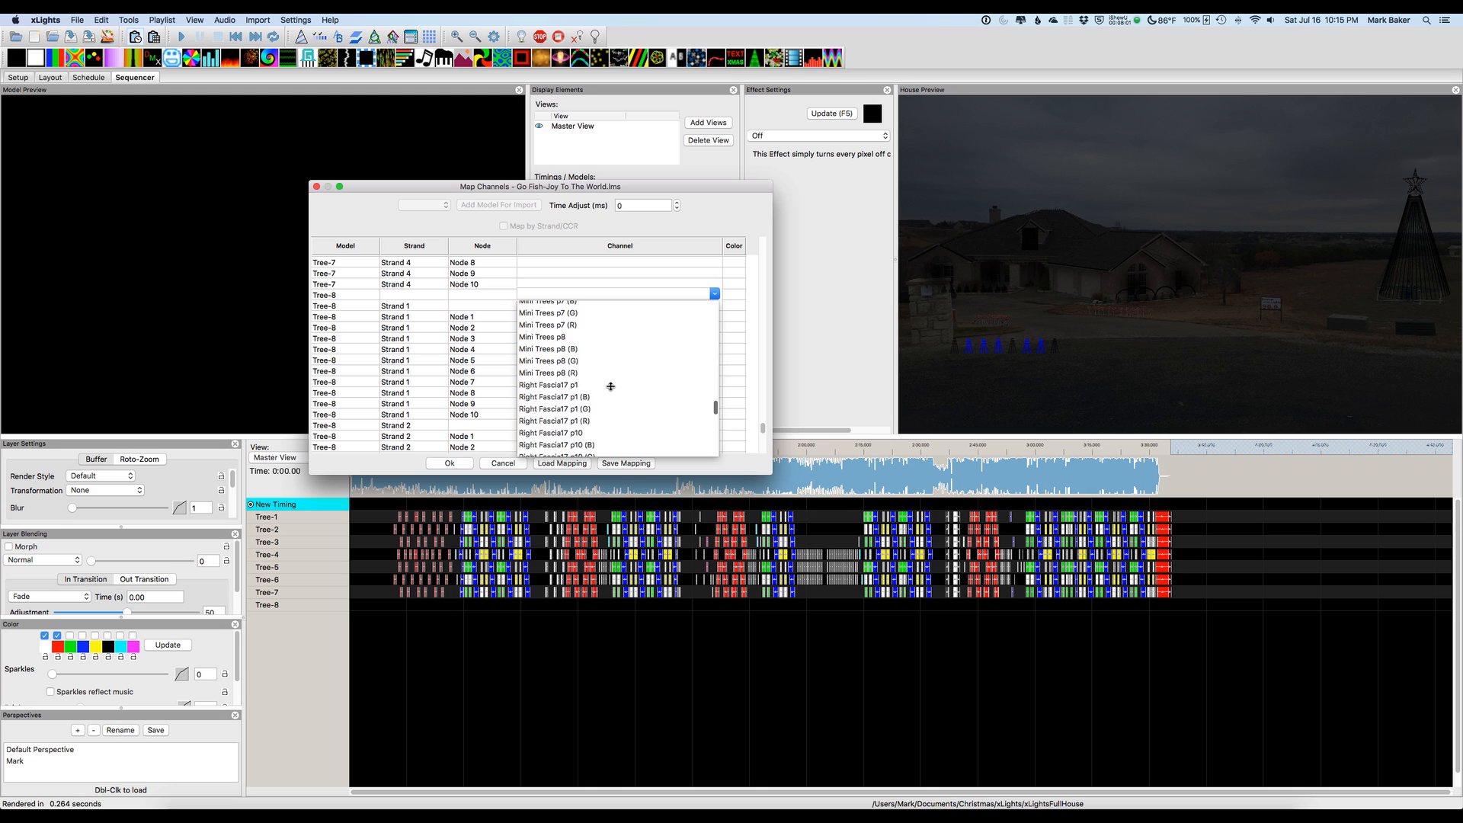
pyautogui.click(547, 388)
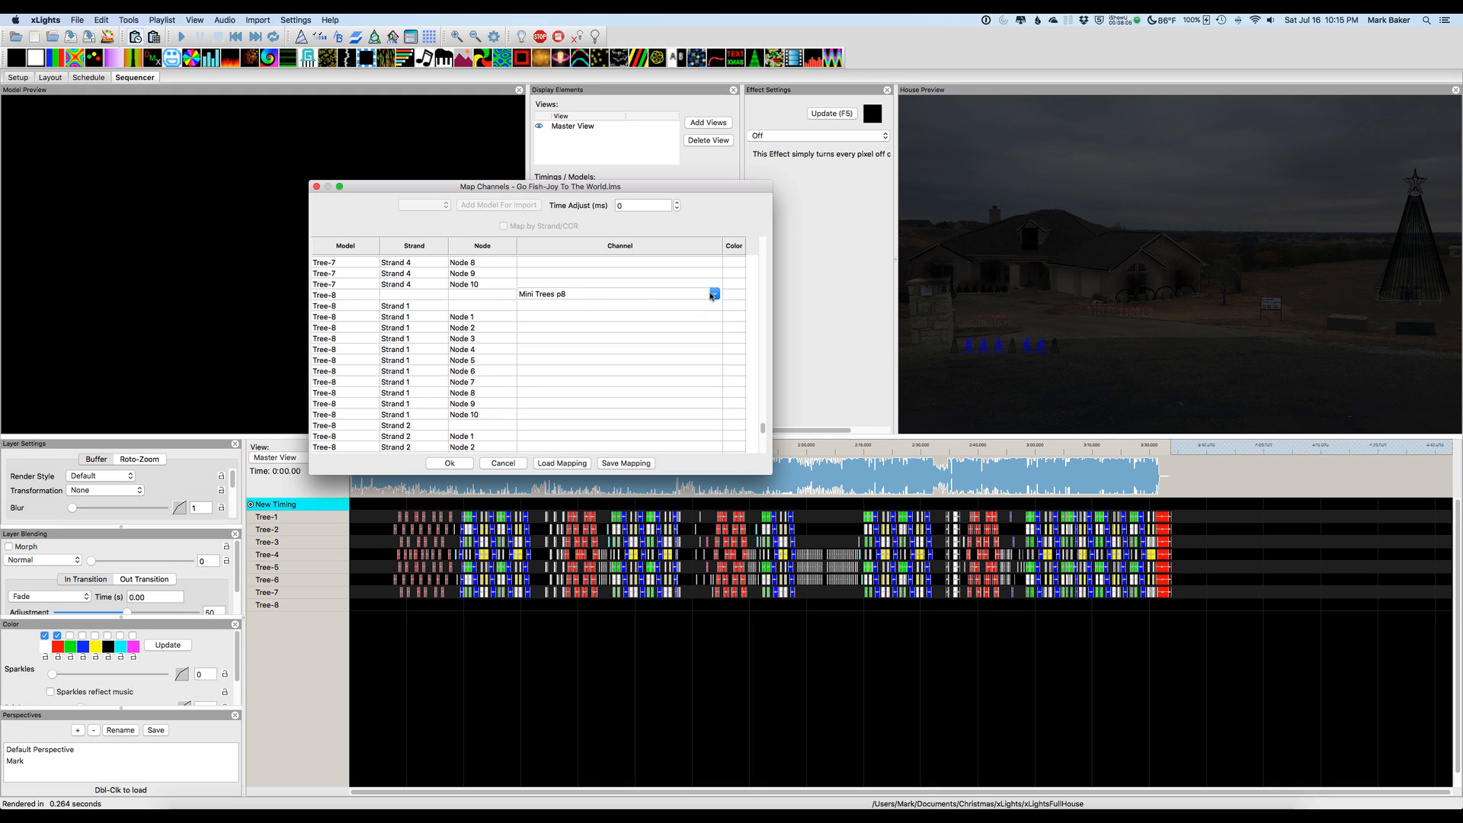
pyautogui.click(562, 308)
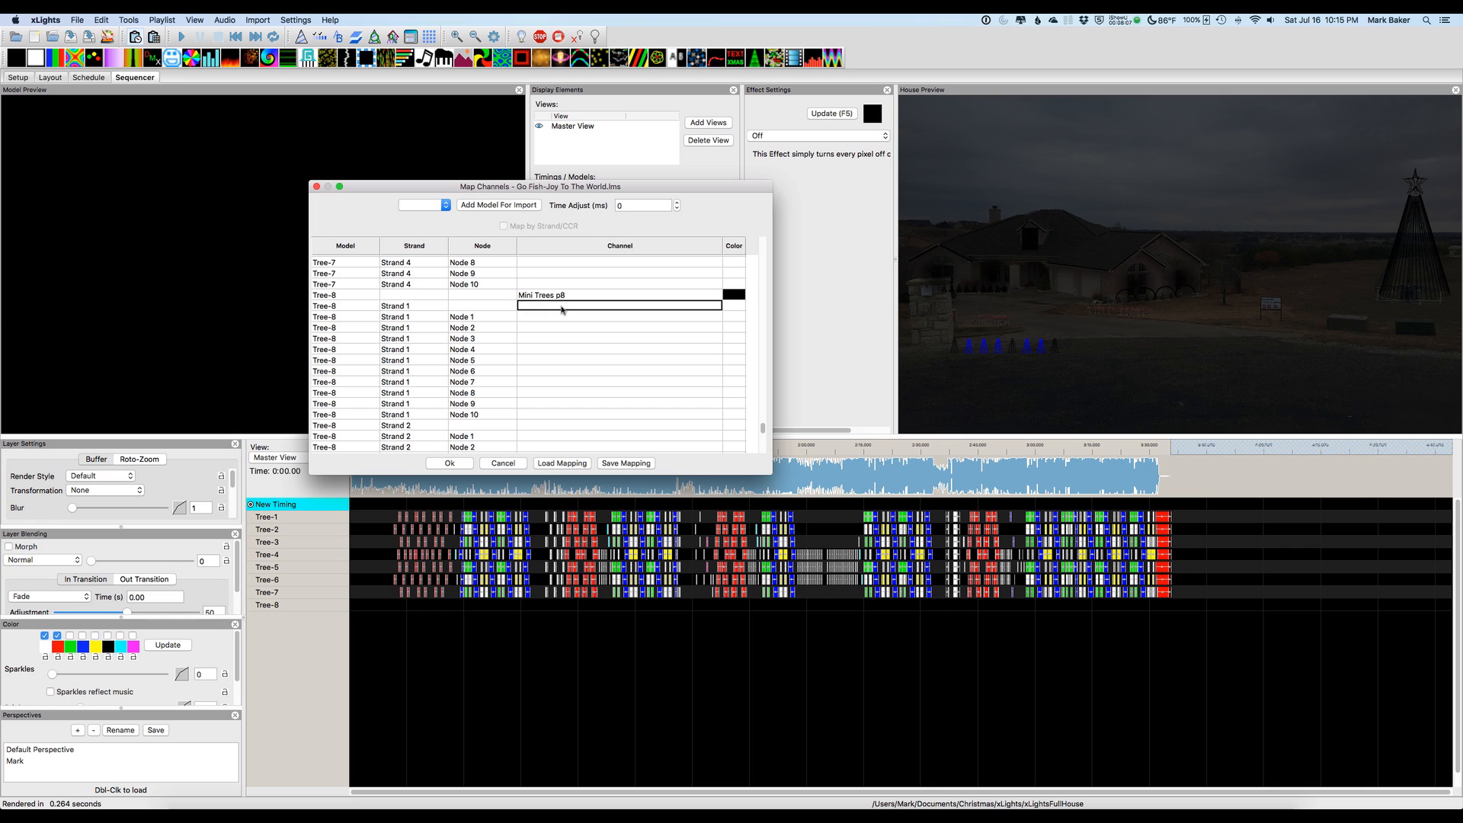
# - Save the corrected channel mapping over the existing PixelMiniTrees.txt file
pyautogui.click(617, 464)
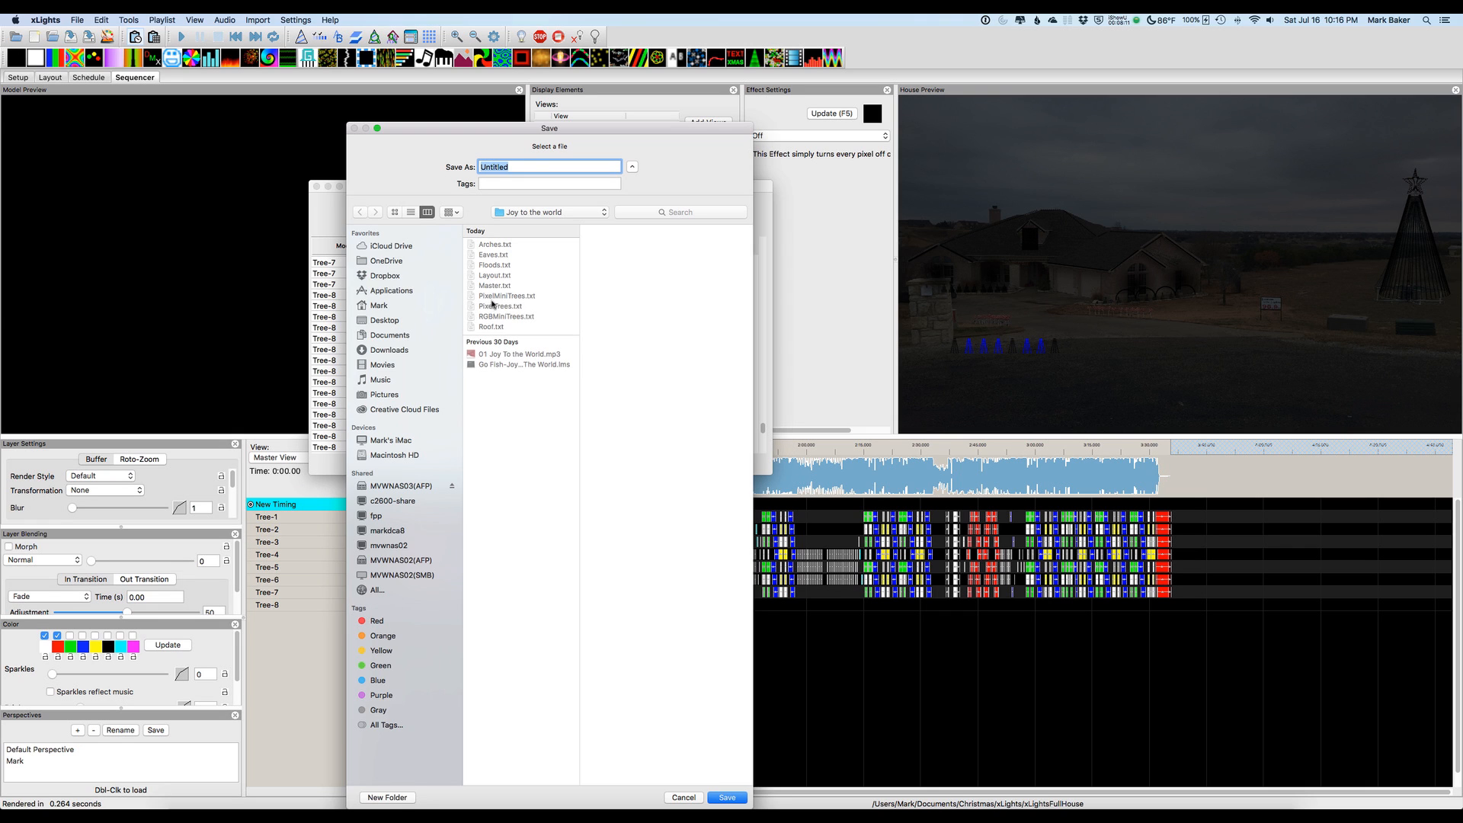
pyautogui.click(494, 301)
pyautogui.click(727, 796)
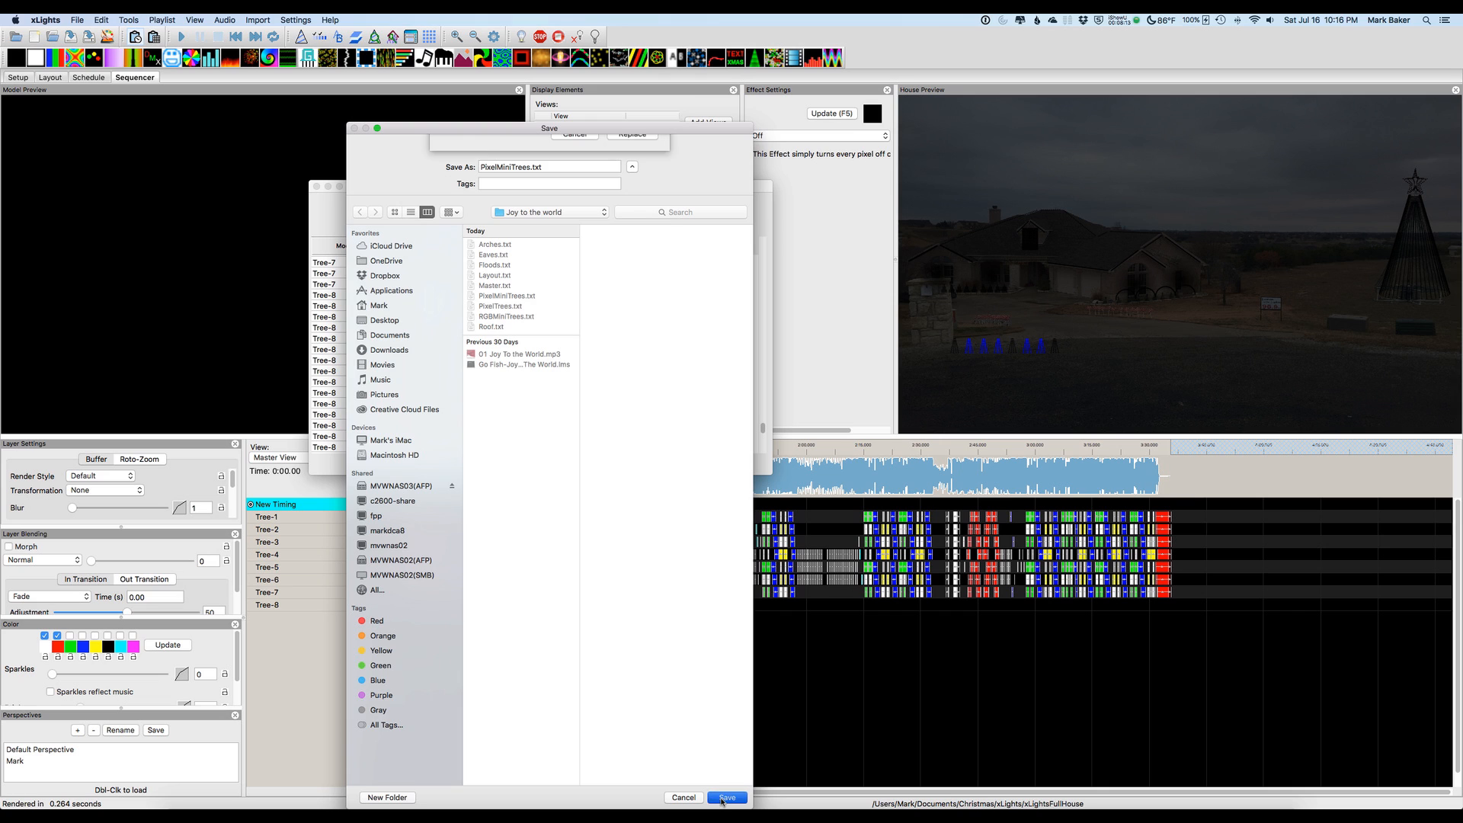
pyautogui.click(626, 204)
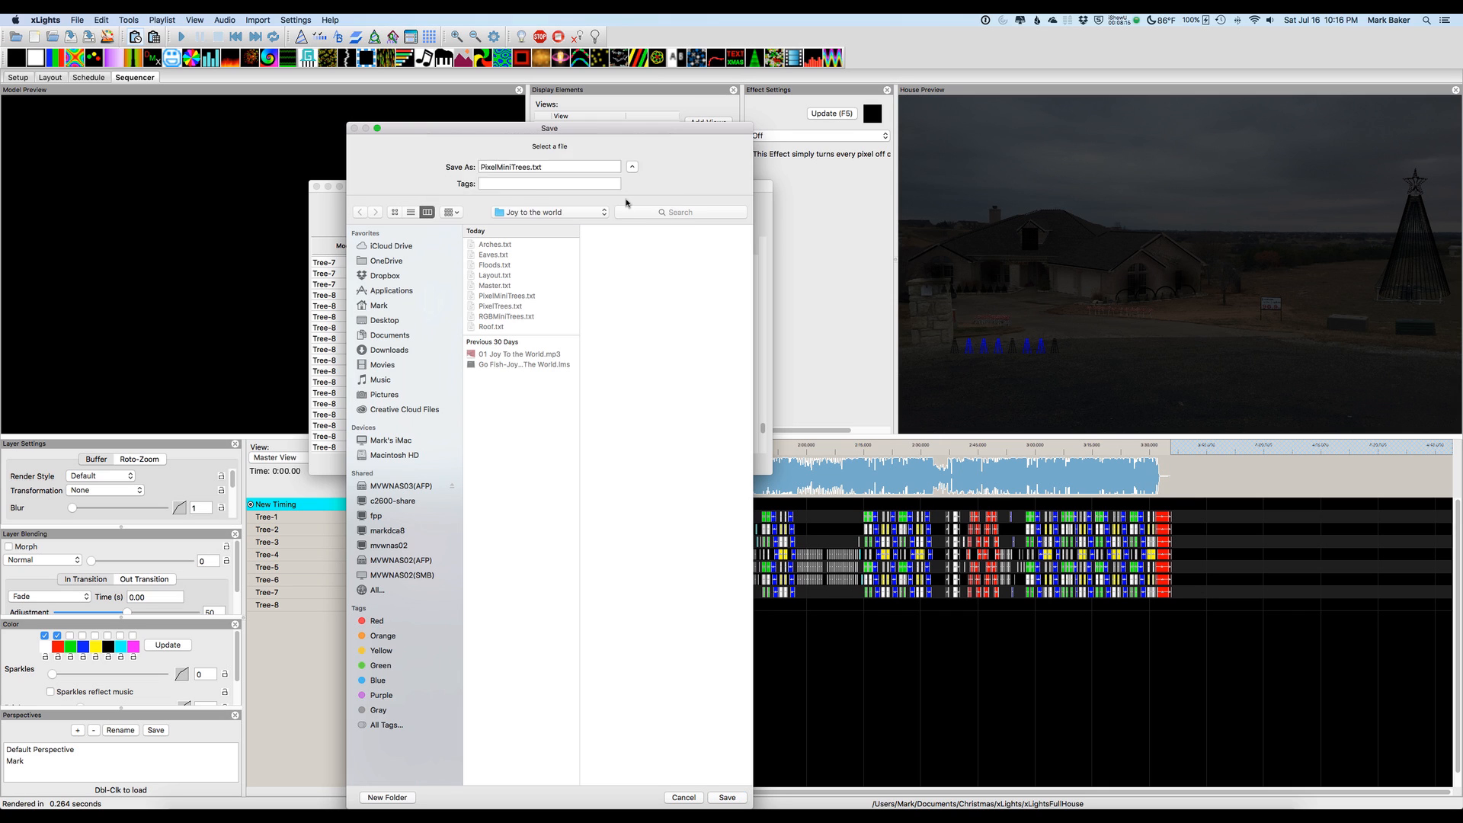
# - Run the import with the corrected mapping and render all effects in the sequence
pyautogui.click(445, 463)
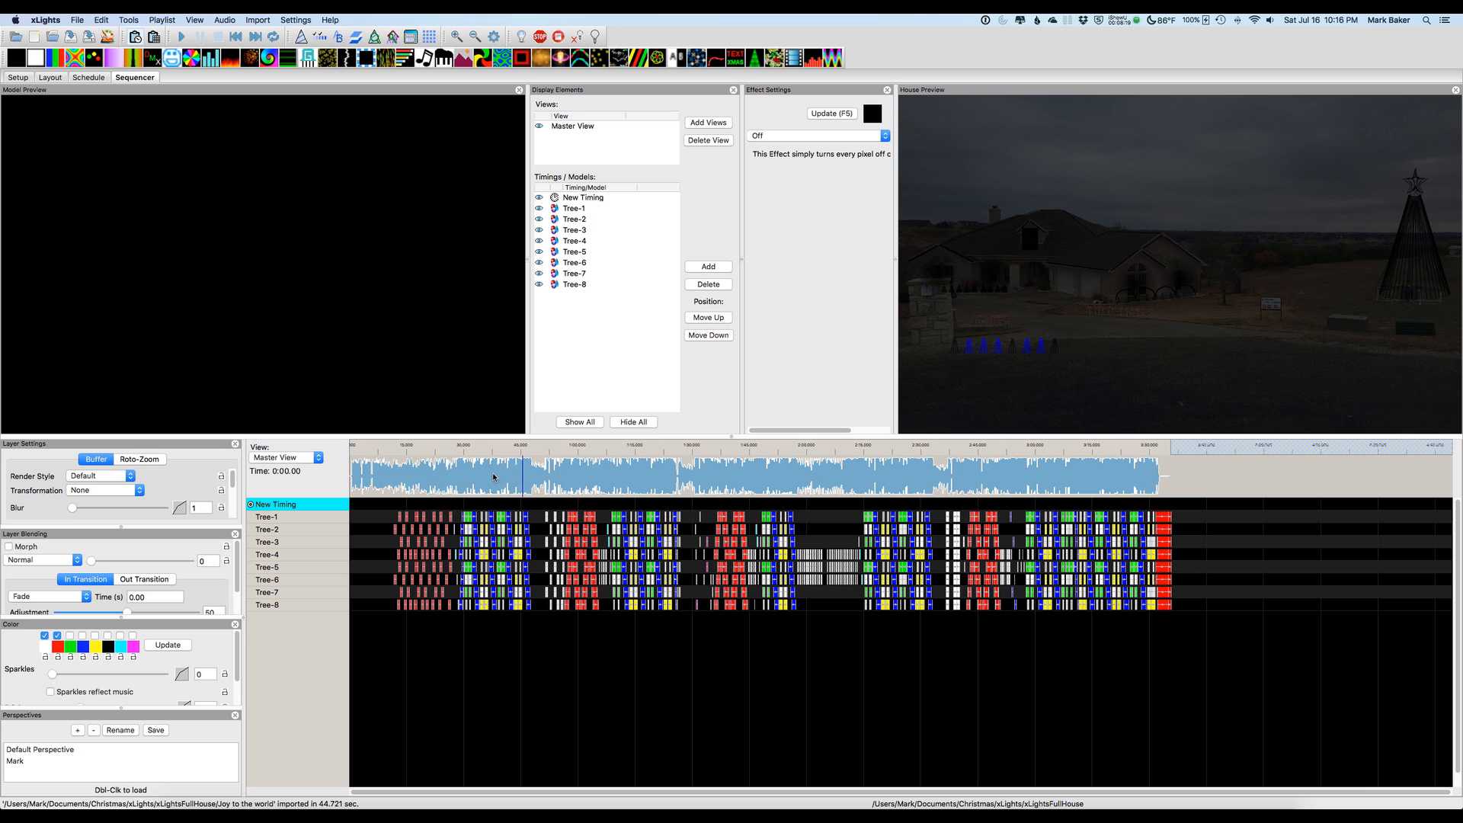
pyautogui.click(463, 474)
pyautogui.click(109, 36)
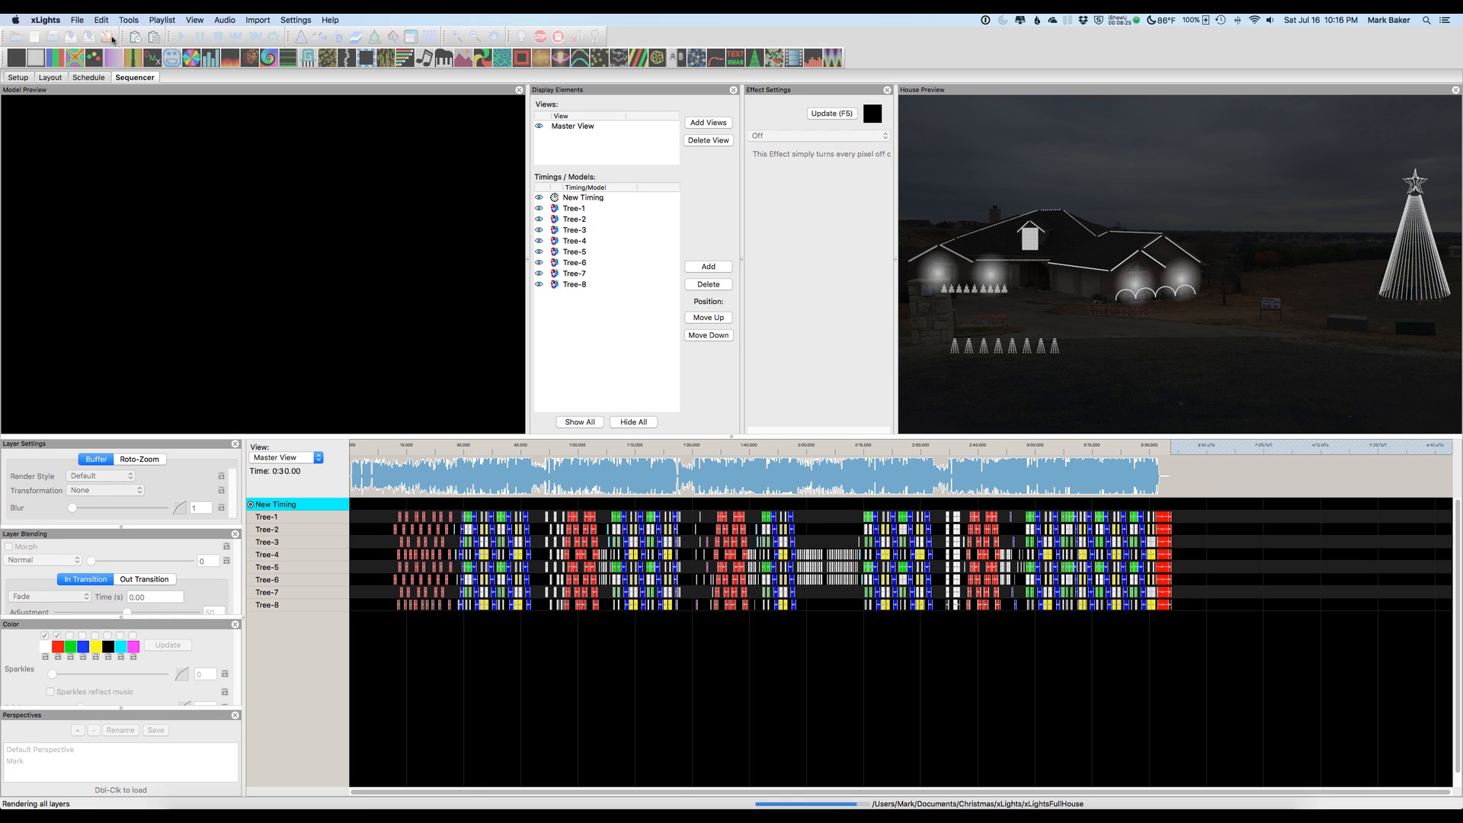
# - Play back a short section of the rendered sequence starting at about 0:31 to check all eight trees
pyautogui.moveTo(467, 449); pyautogui.dragTo(509, 450)
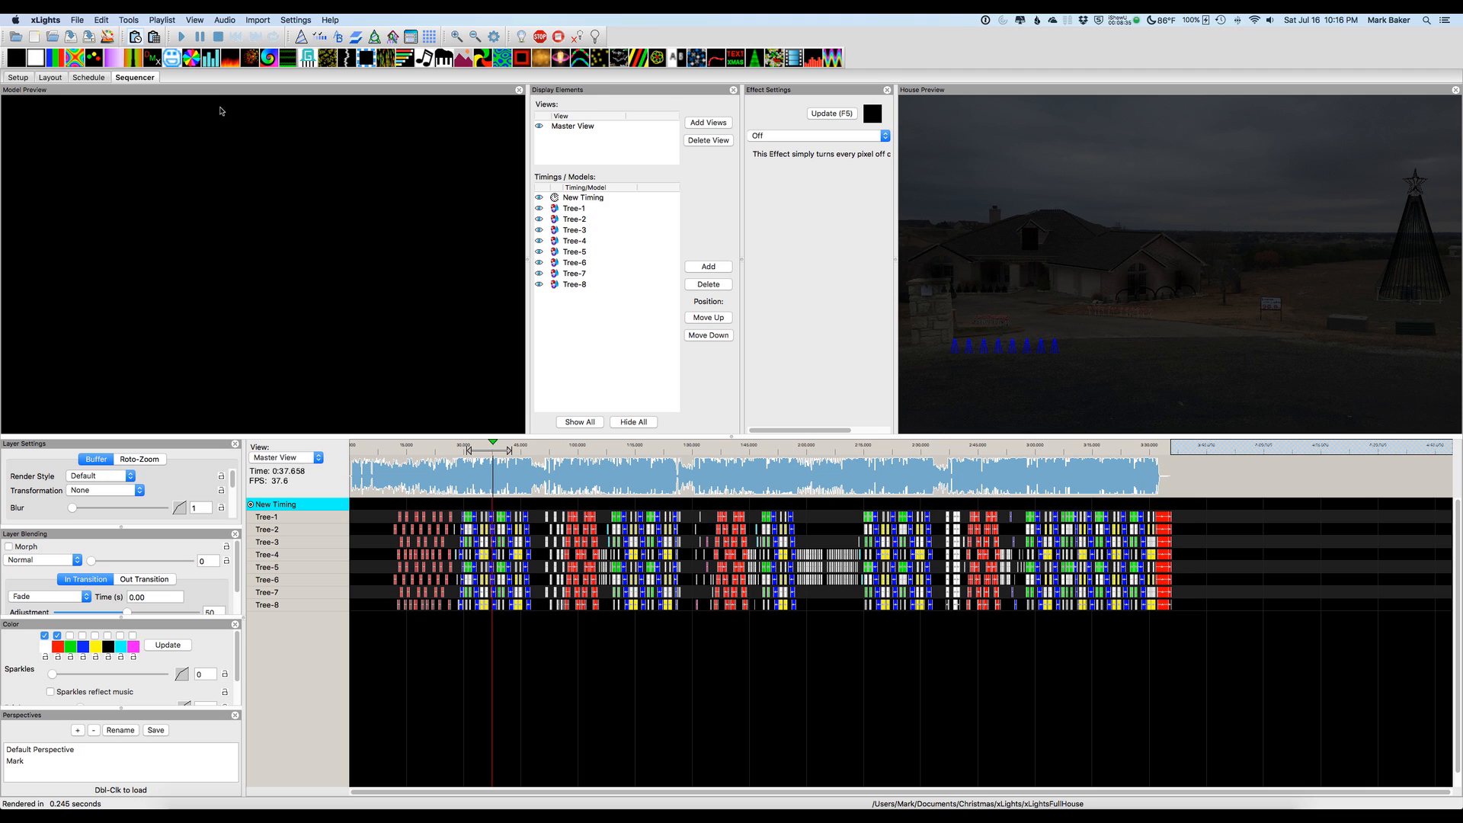
pyautogui.press('space')
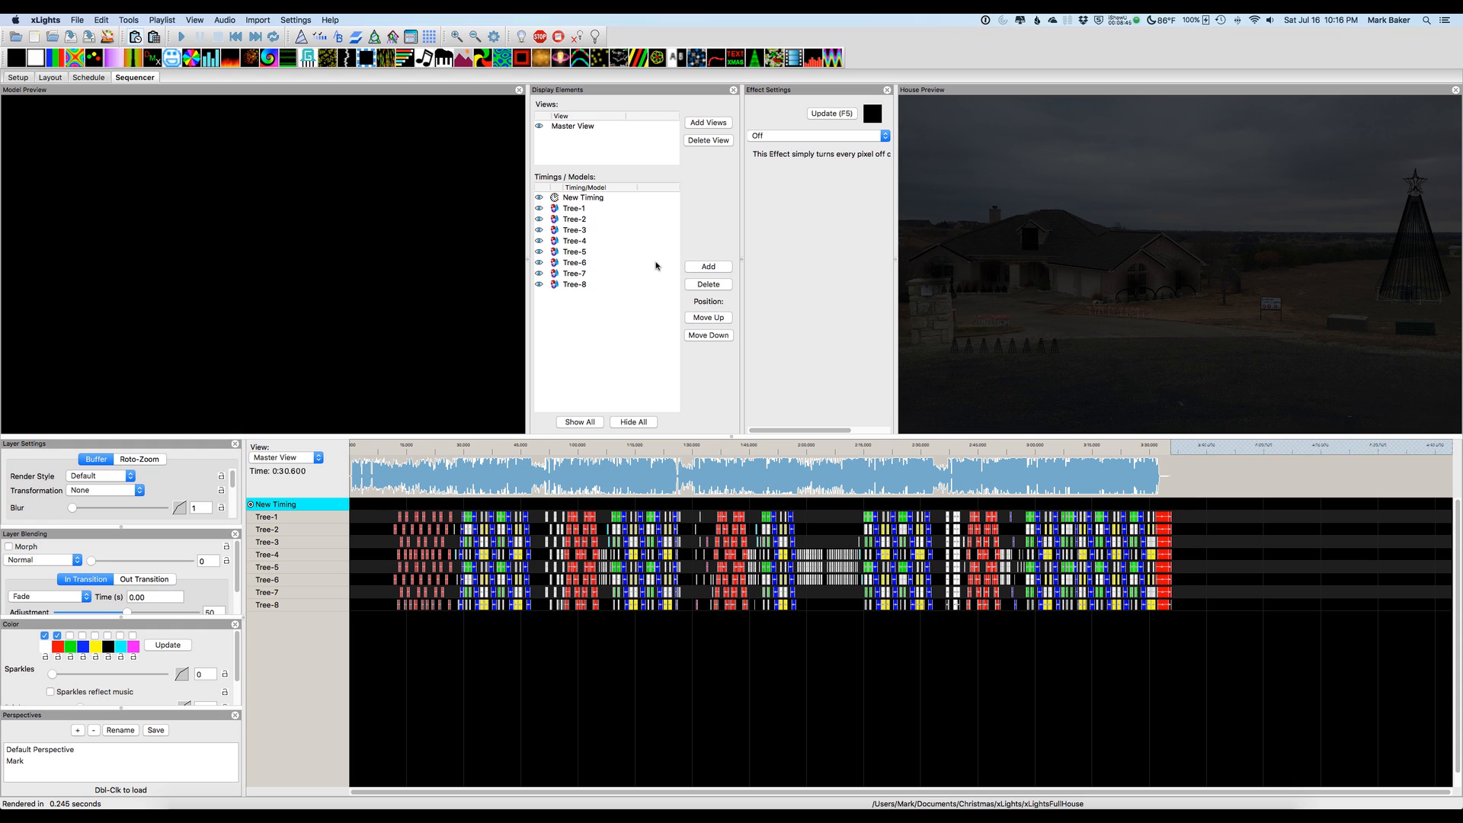
# - Delete the models Tree-1 through Tree-8 with all their effects from the Master View
pyautogui.click(577, 212)
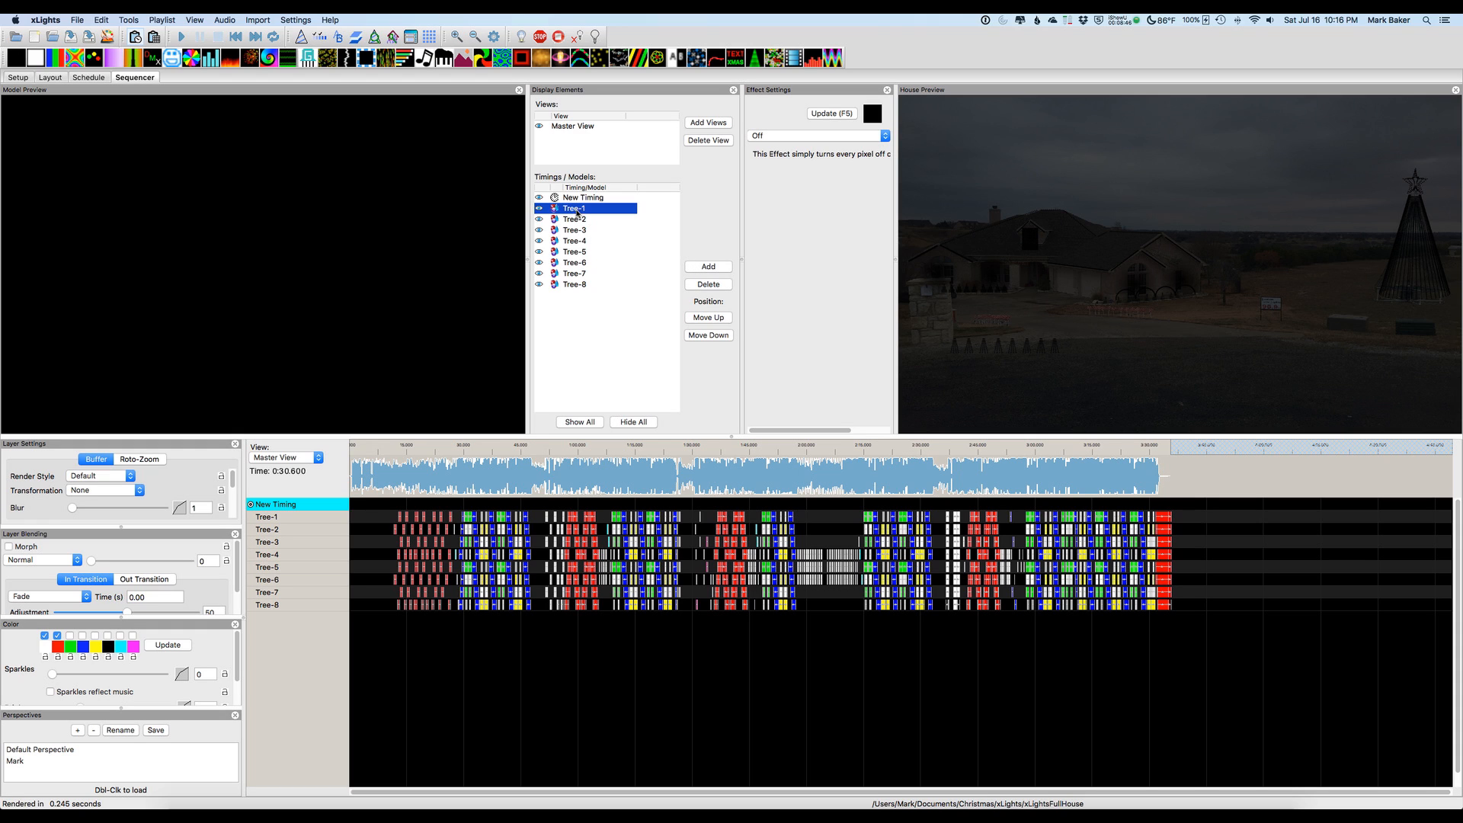
pyautogui.keyDown('shift'); pyautogui.click(569, 287); pyautogui.keyUp('shift')
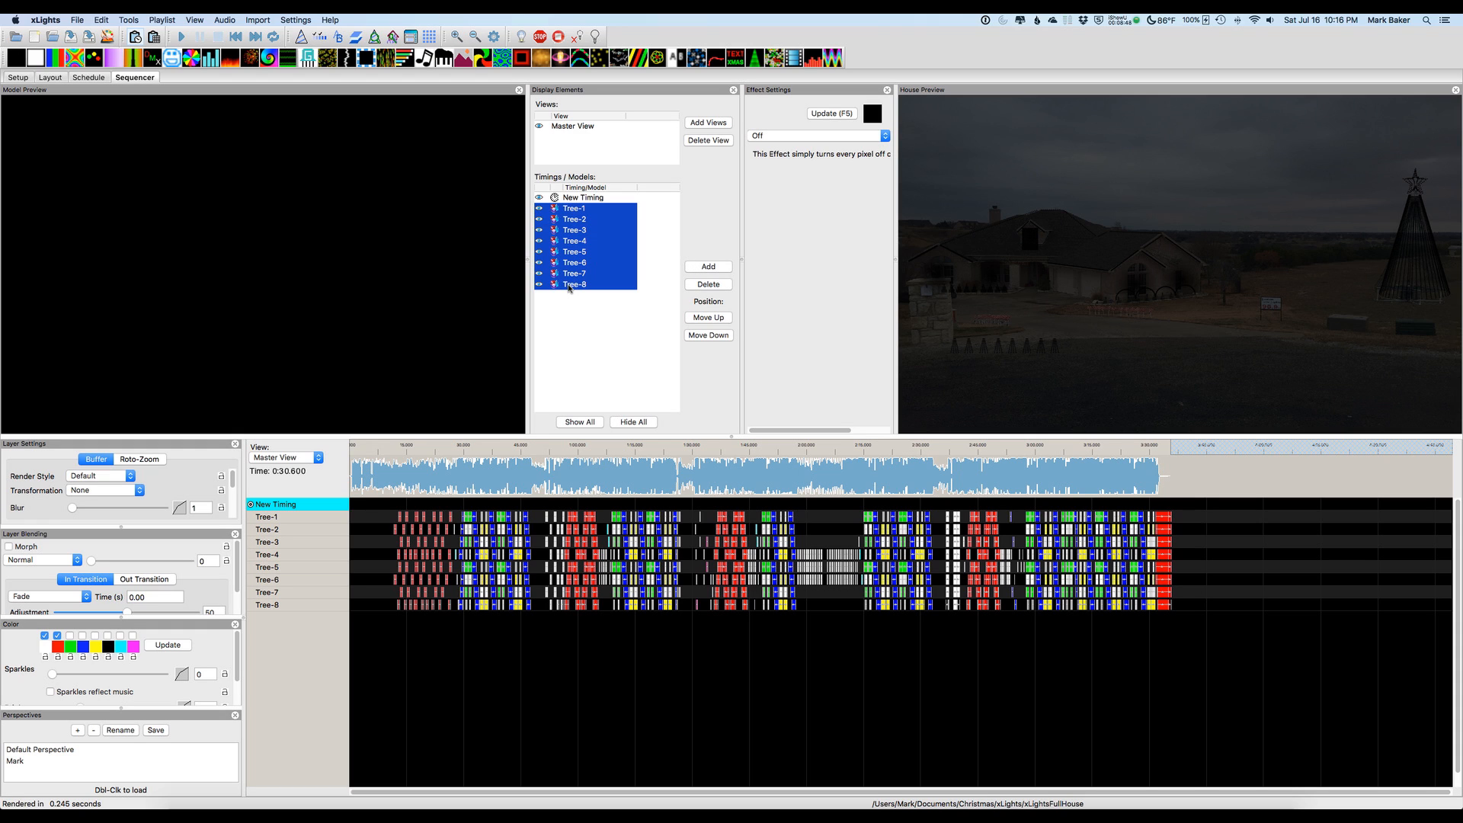
pyautogui.click(698, 286)
pyautogui.click(833, 271)
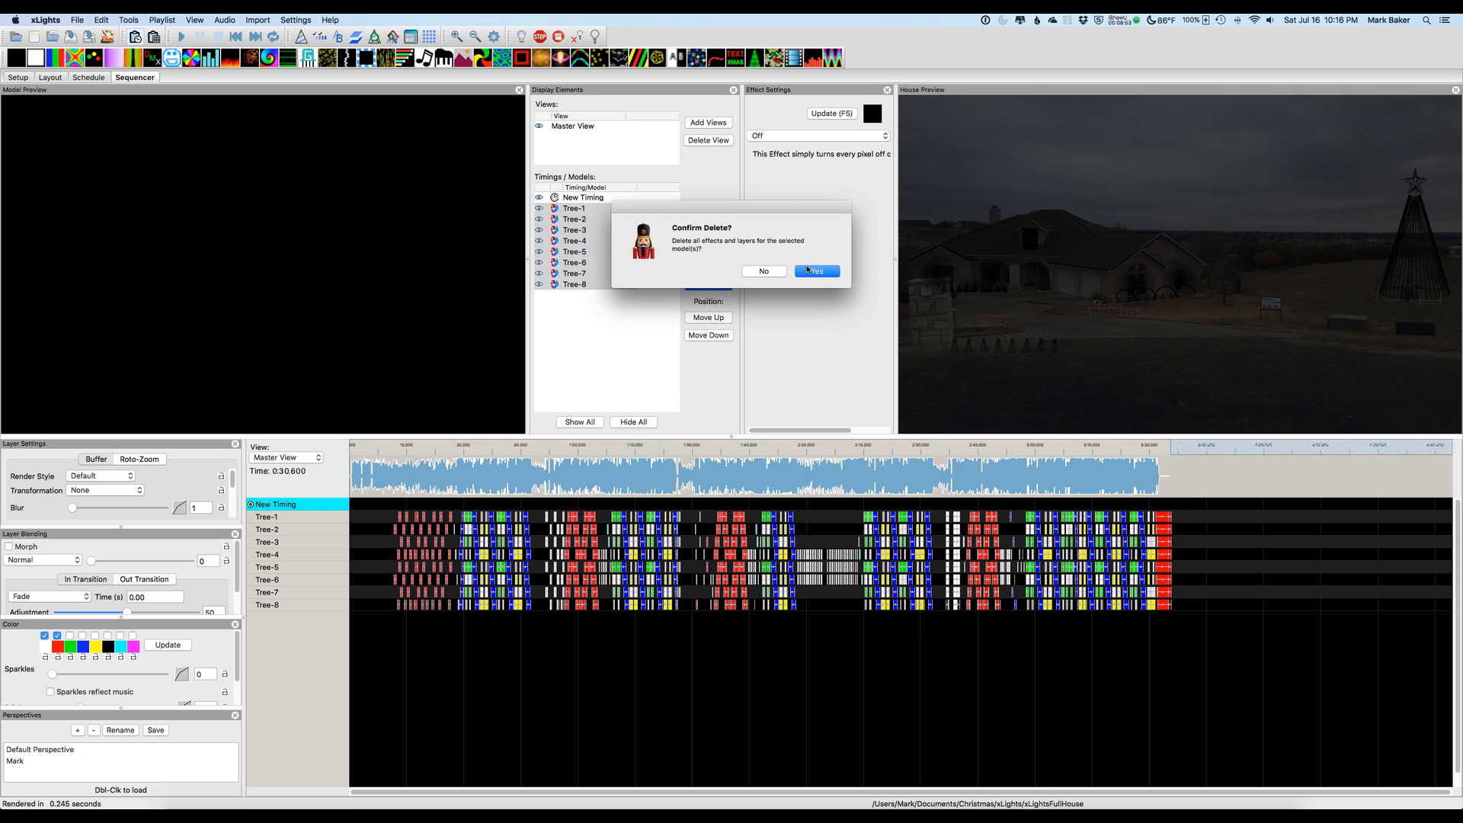
pyautogui.click(821, 271)
# - Add the Arches model to the sequence's display elements
pyautogui.click(713, 268)
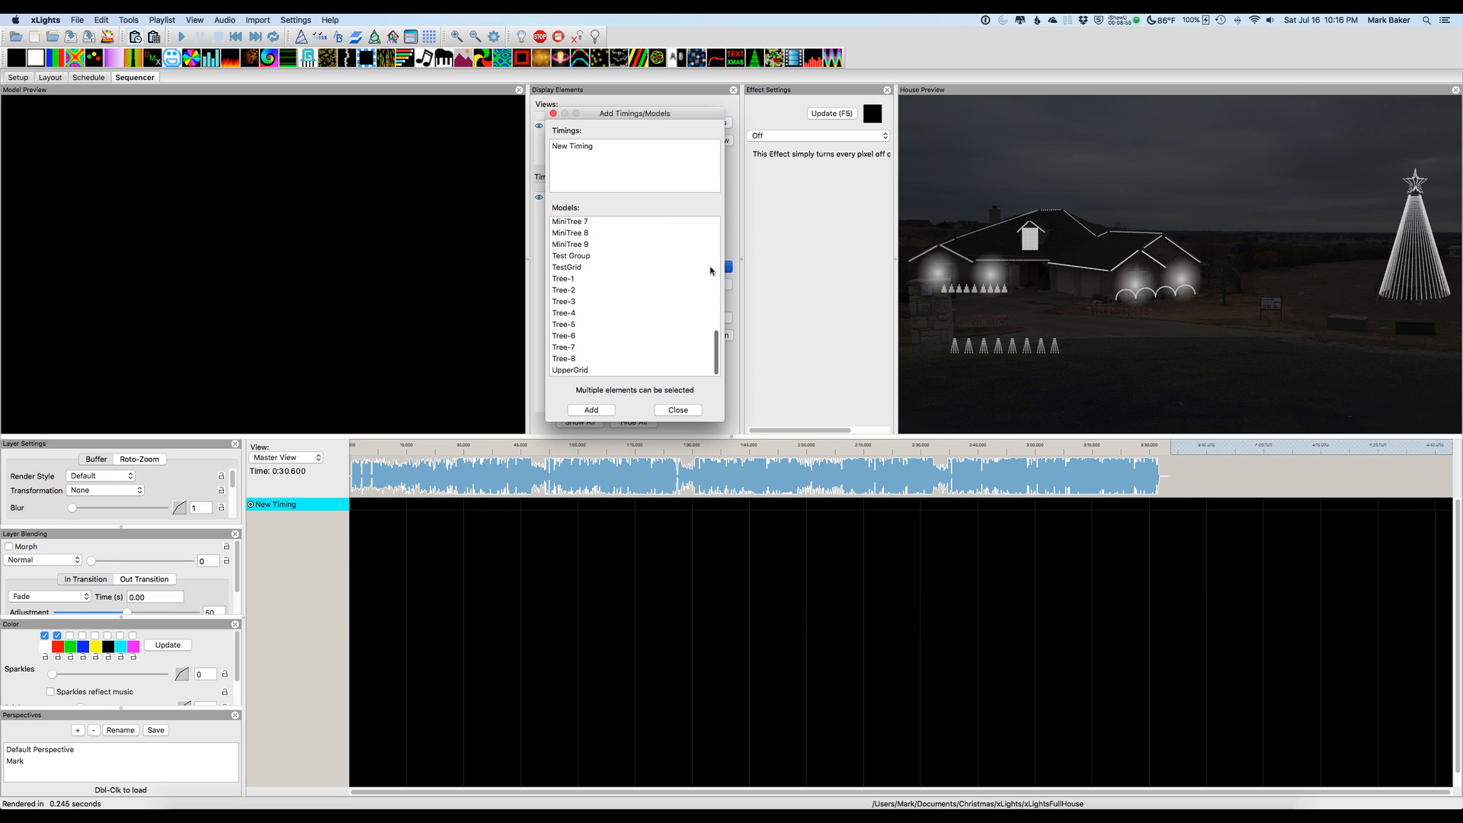
pyautogui.scroll(10, 588, 275)
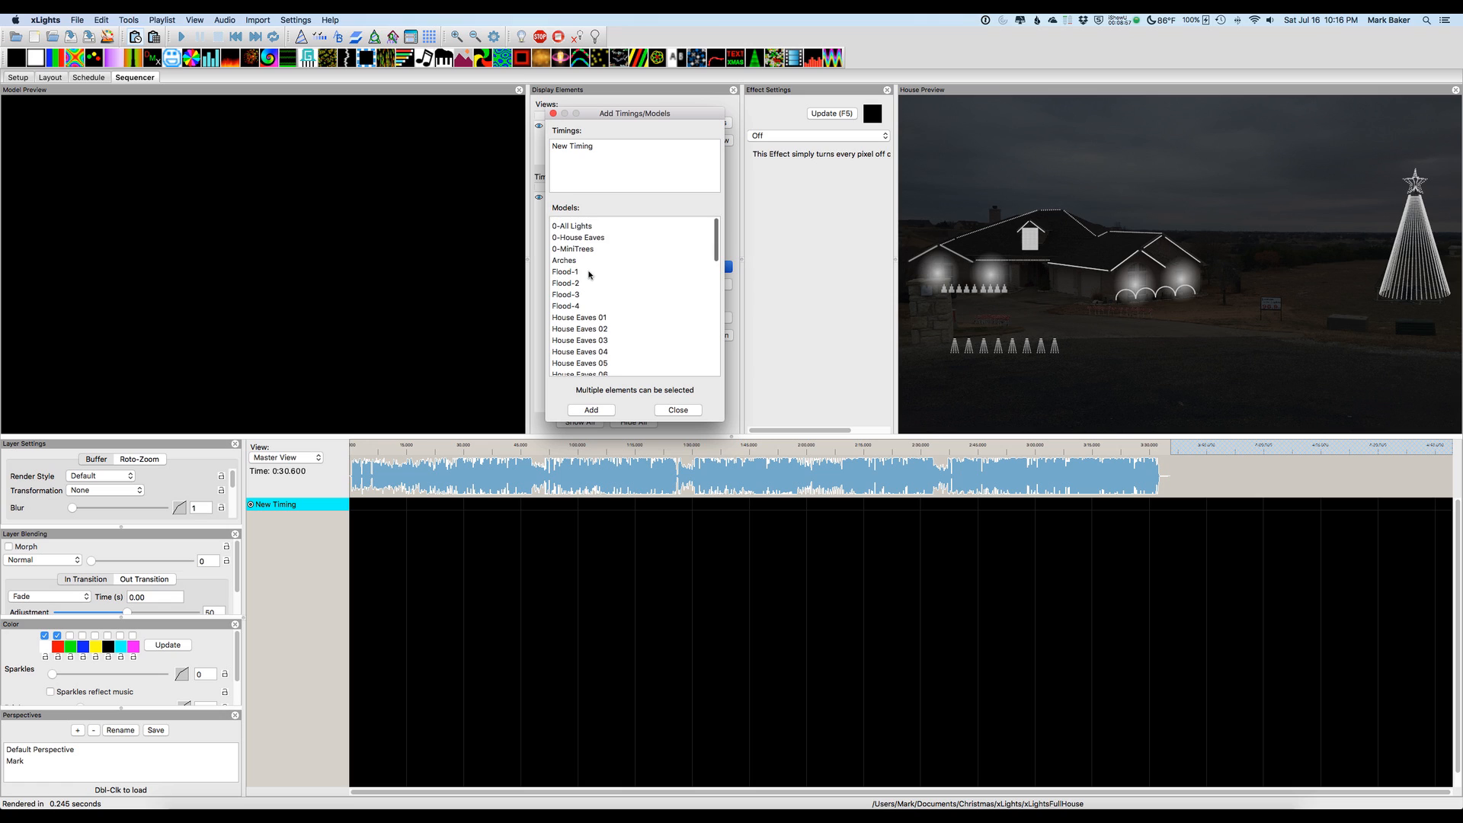
pyautogui.click(570, 258)
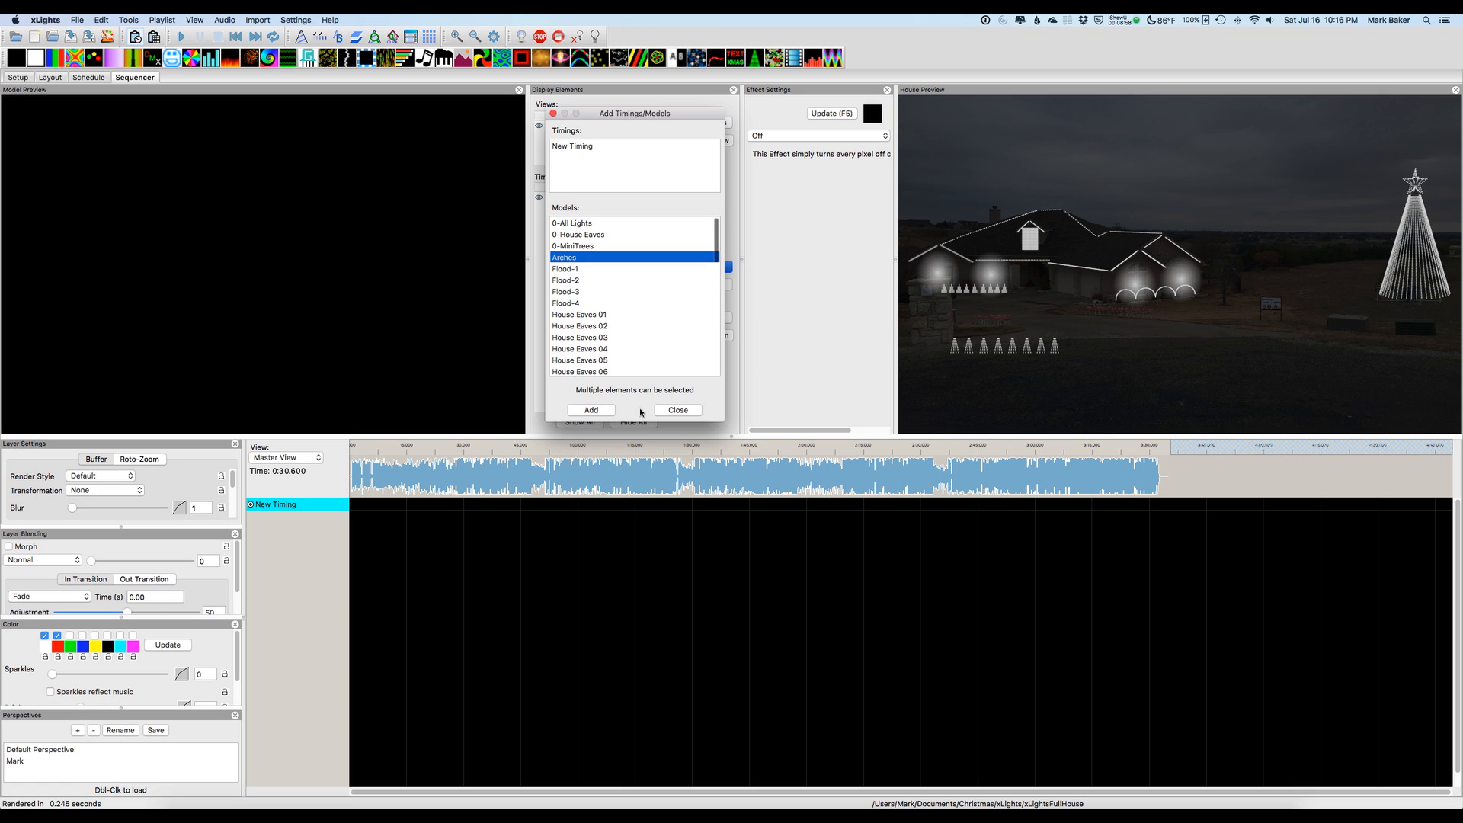
pyautogui.click(591, 409)
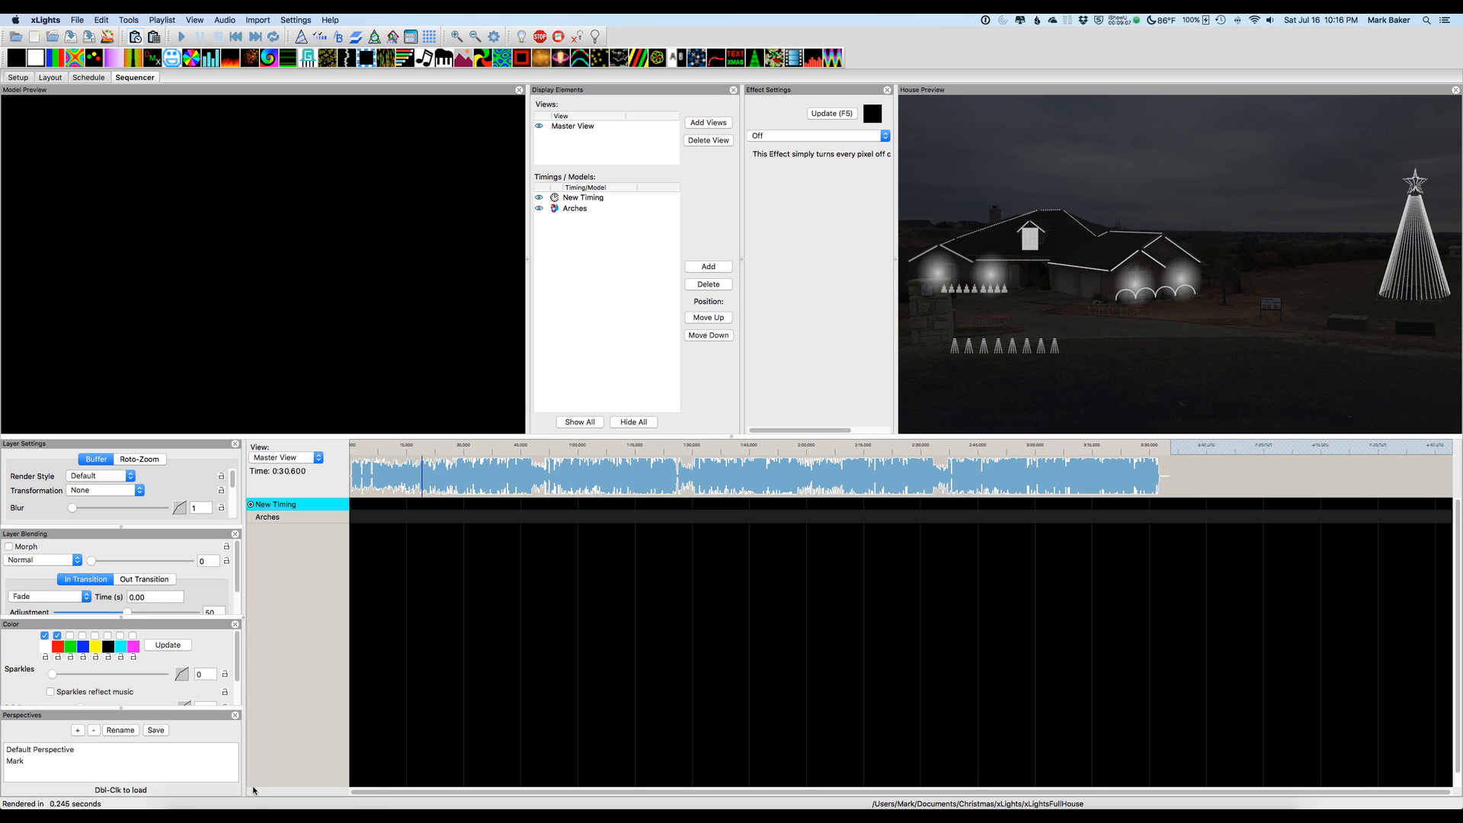
# - Switch to Safari, examine the enlarged layout image of the Go Fish-Joy To The World product, and return to xLights
pyautogui.click(222, 800)
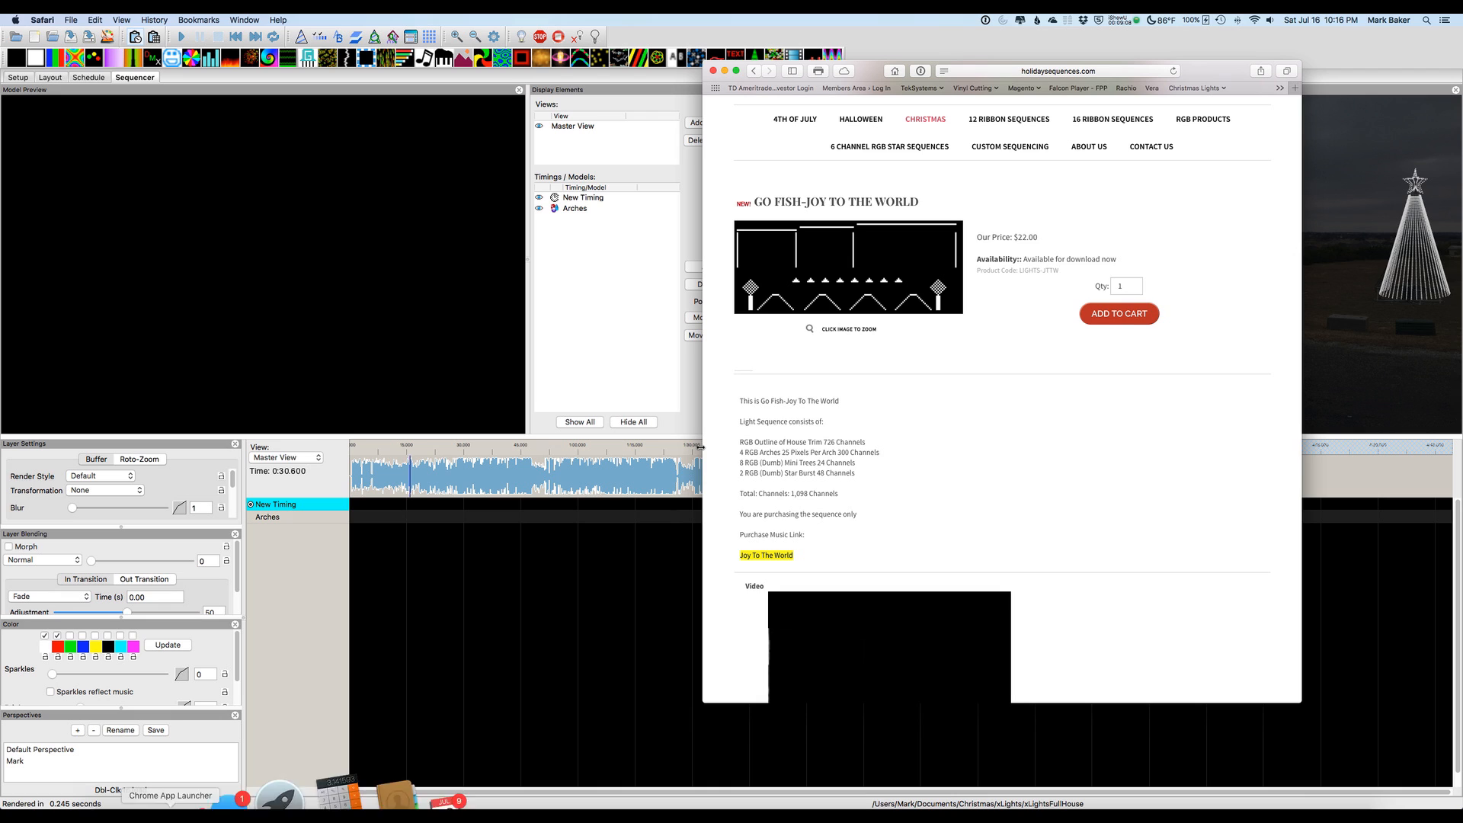
pyautogui.click(866, 270)
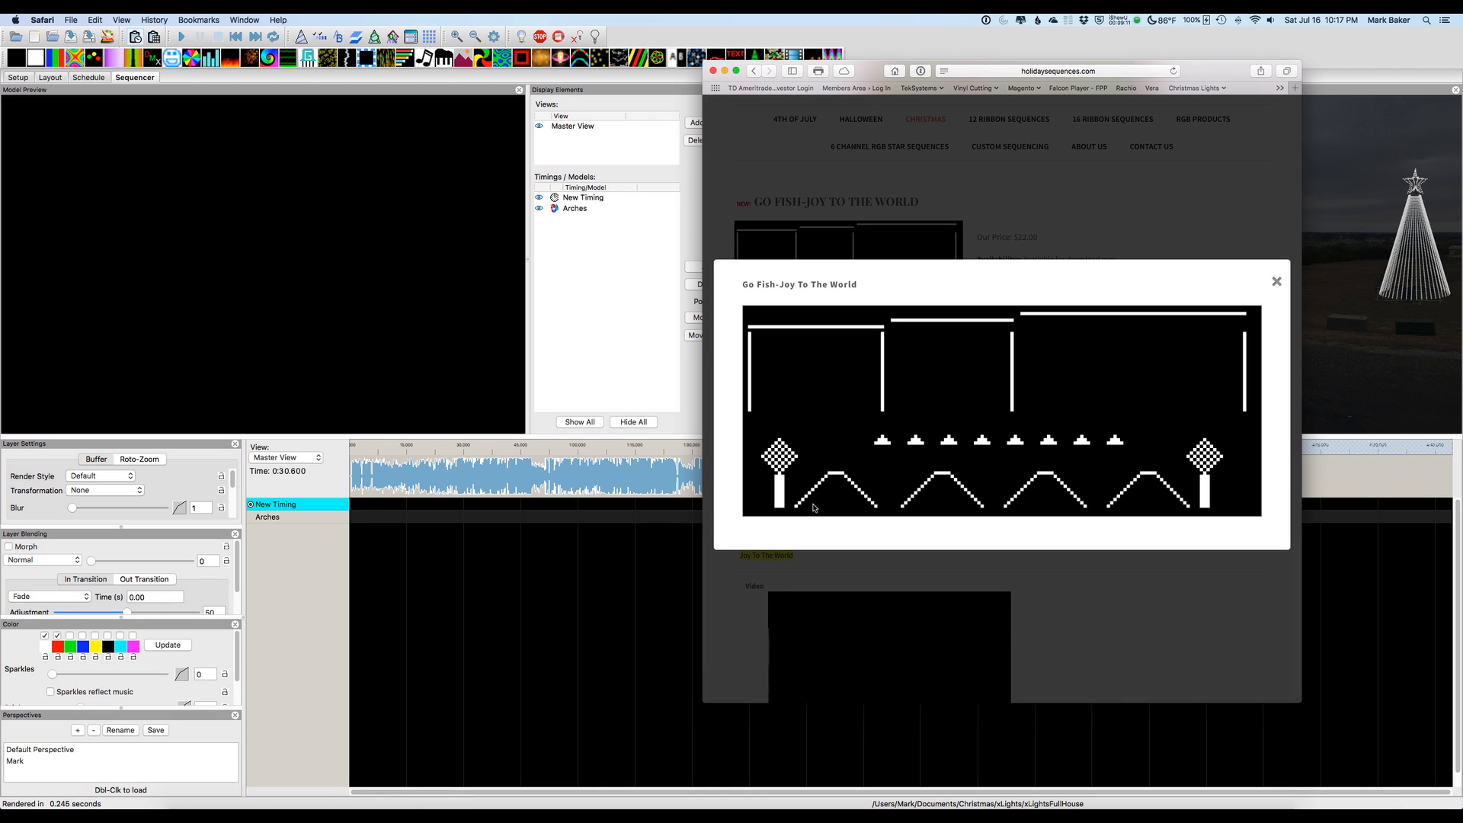
pyautogui.click(1277, 281)
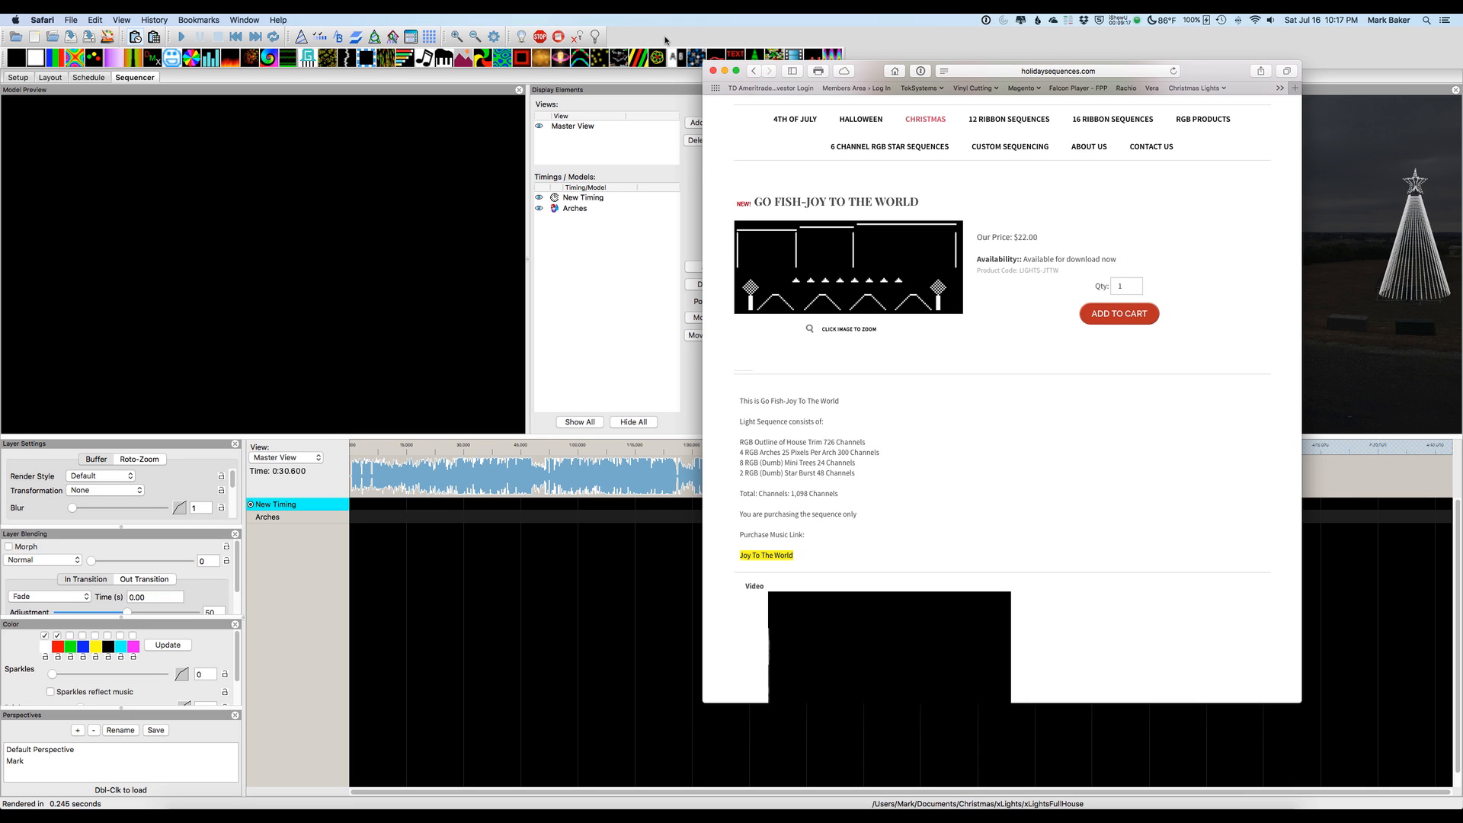
pyautogui.click(245, 74)
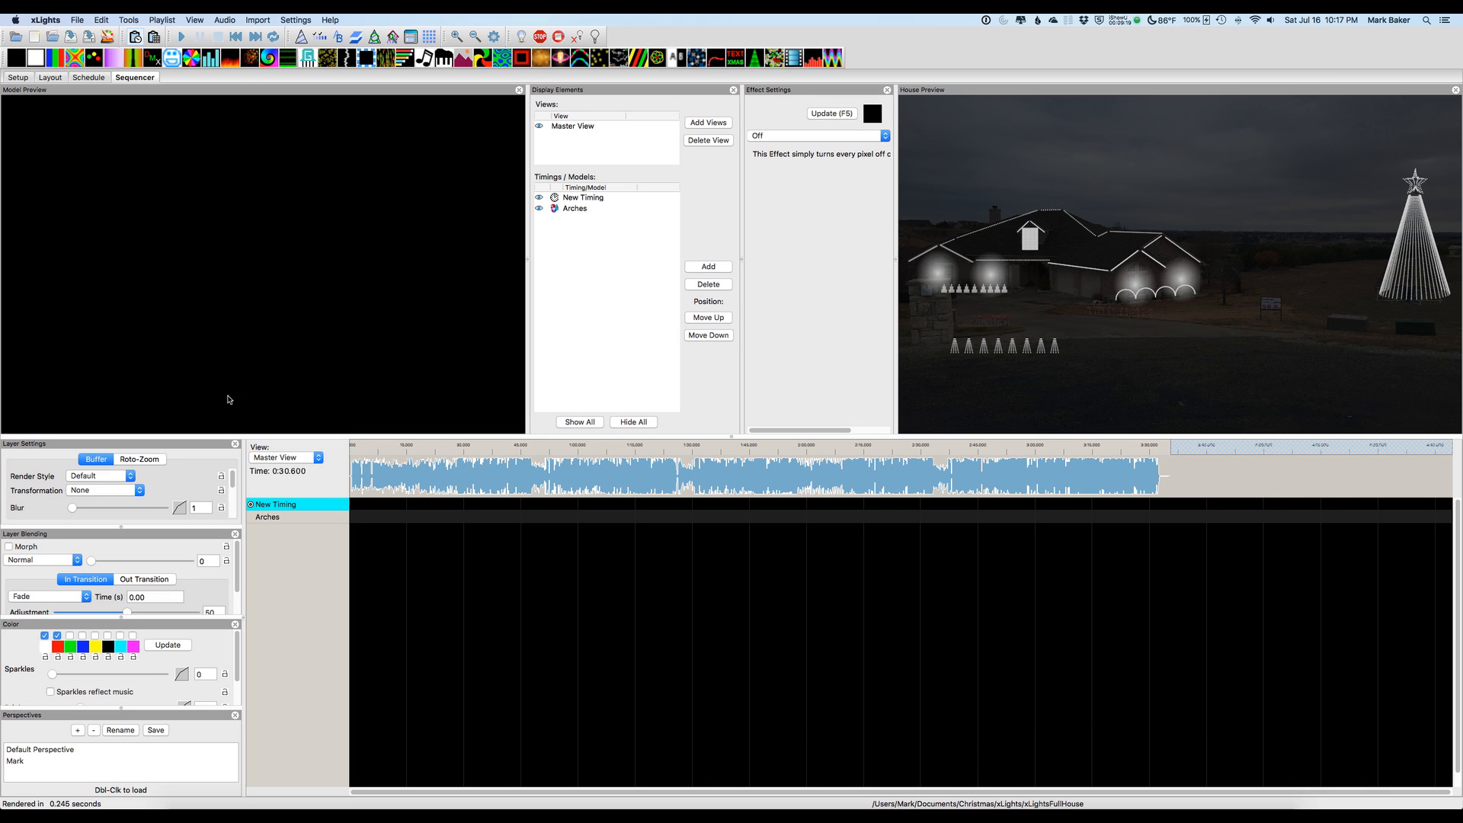
# - Start an effects import from Go Fish-Joy To The World.lms and add the Arches model to the channel mapping
pyautogui.click(255, 21)
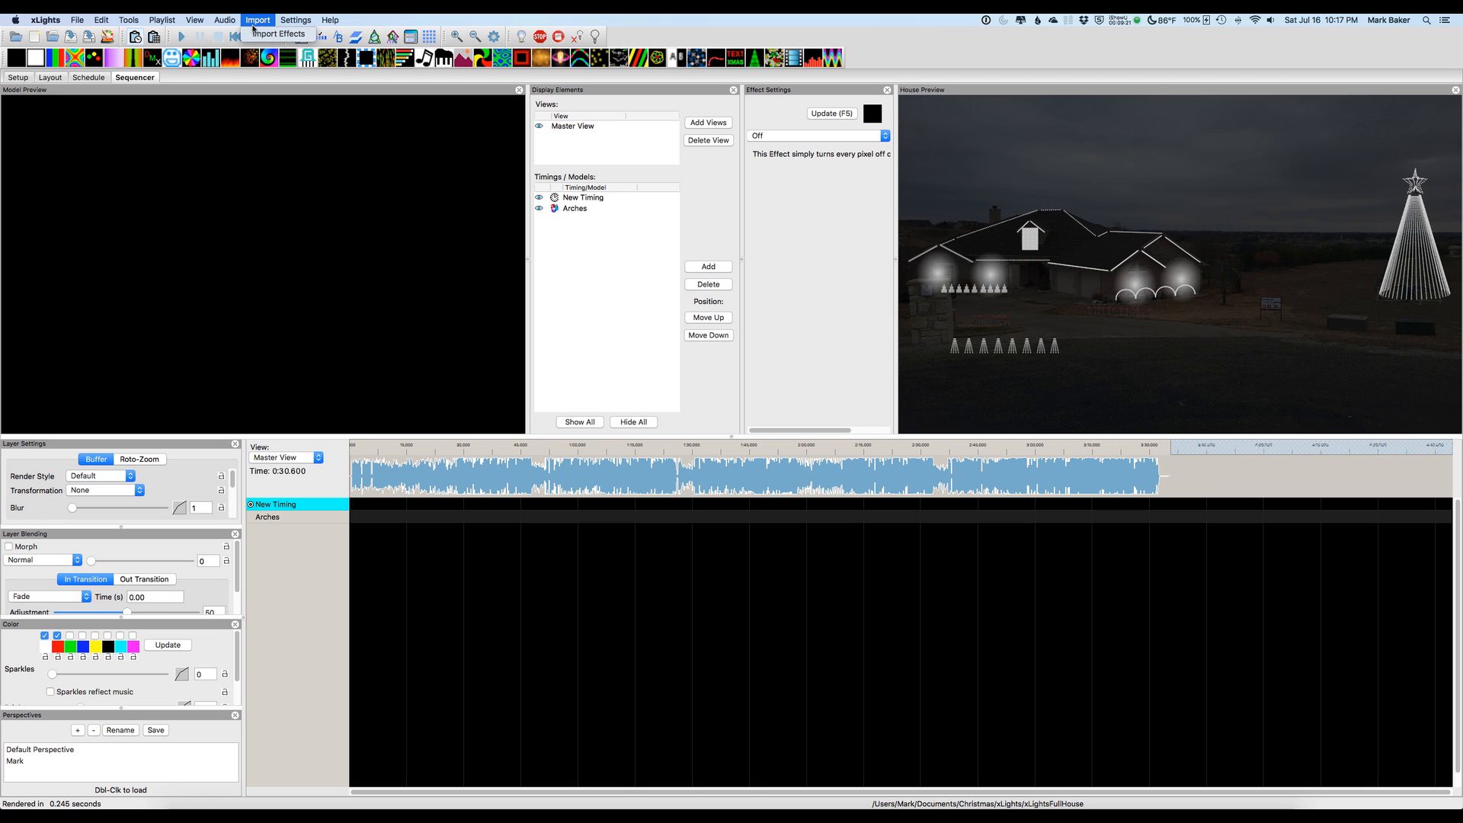
pyautogui.click(255, 34)
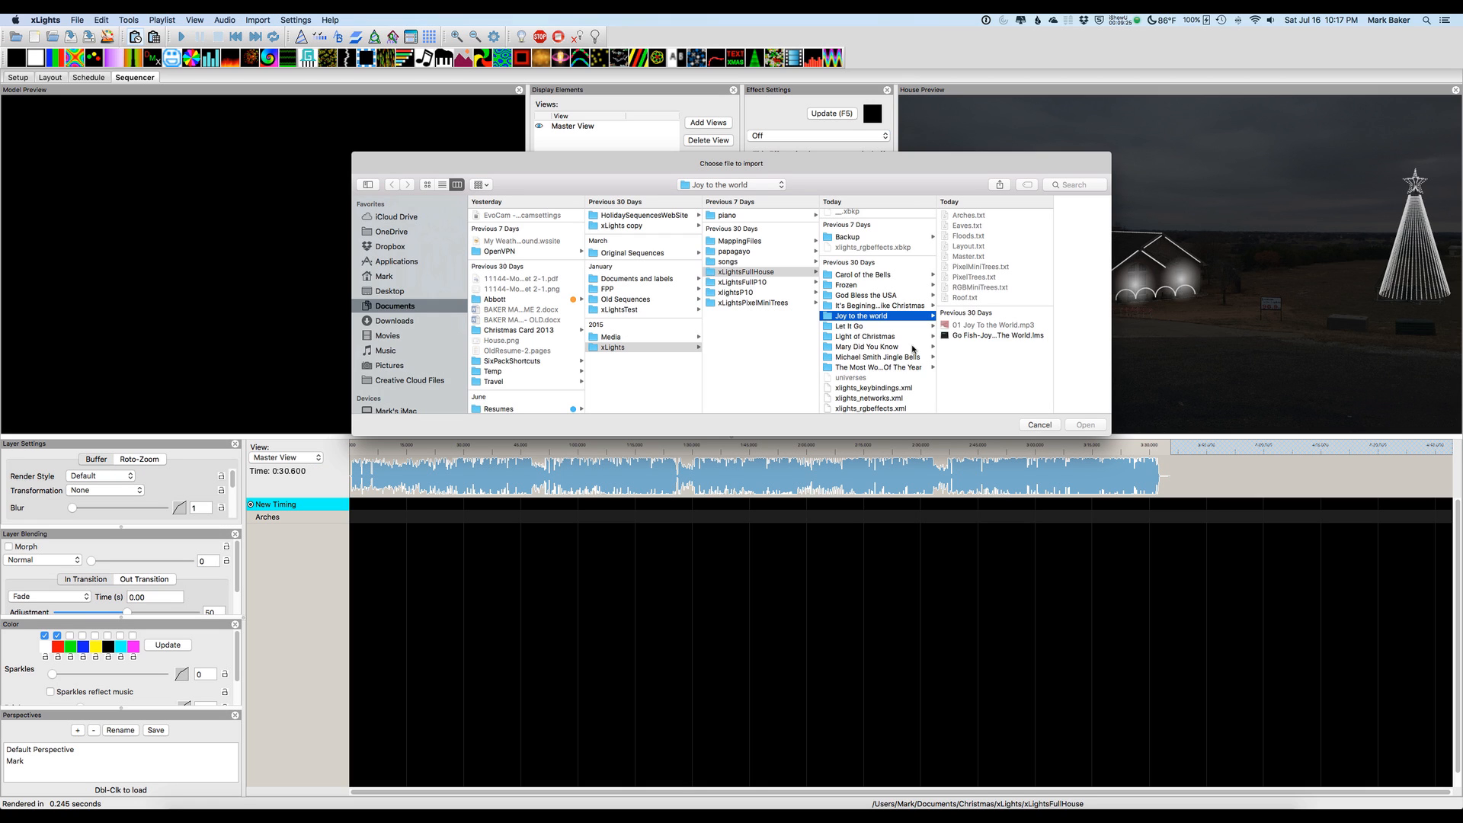
pyautogui.click(960, 335)
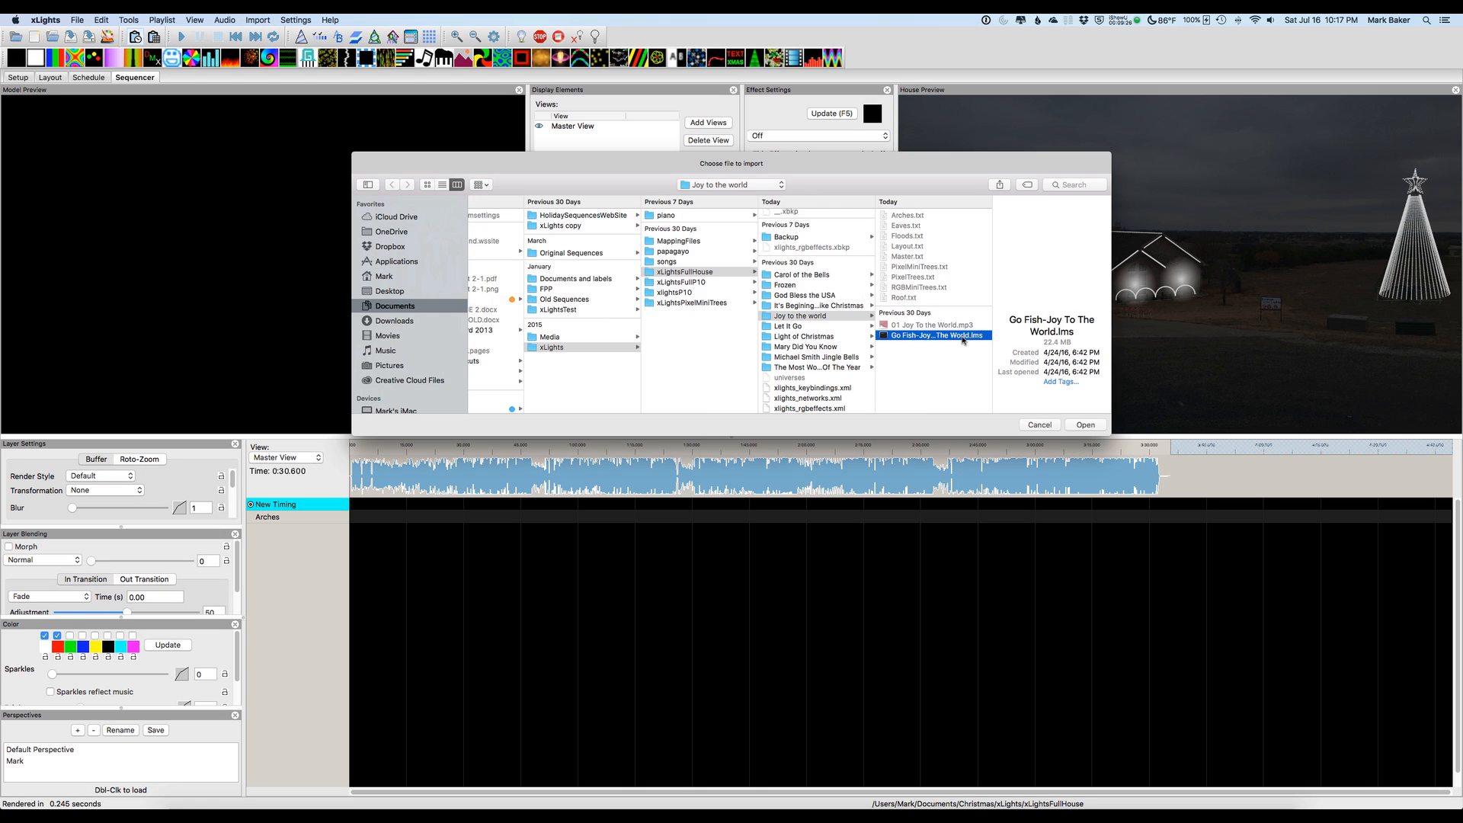
pyautogui.click(1080, 427)
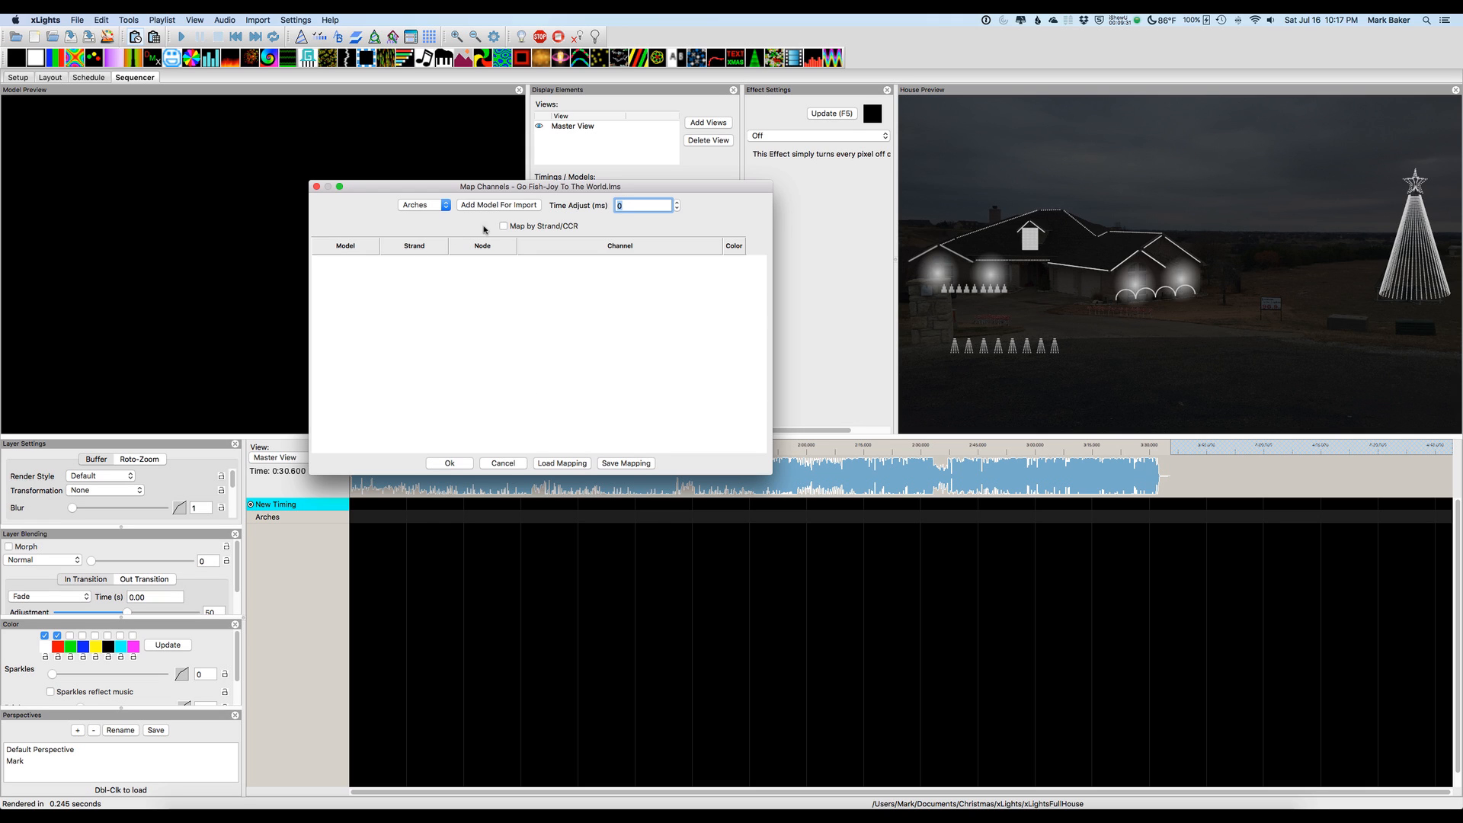
pyautogui.click(482, 207)
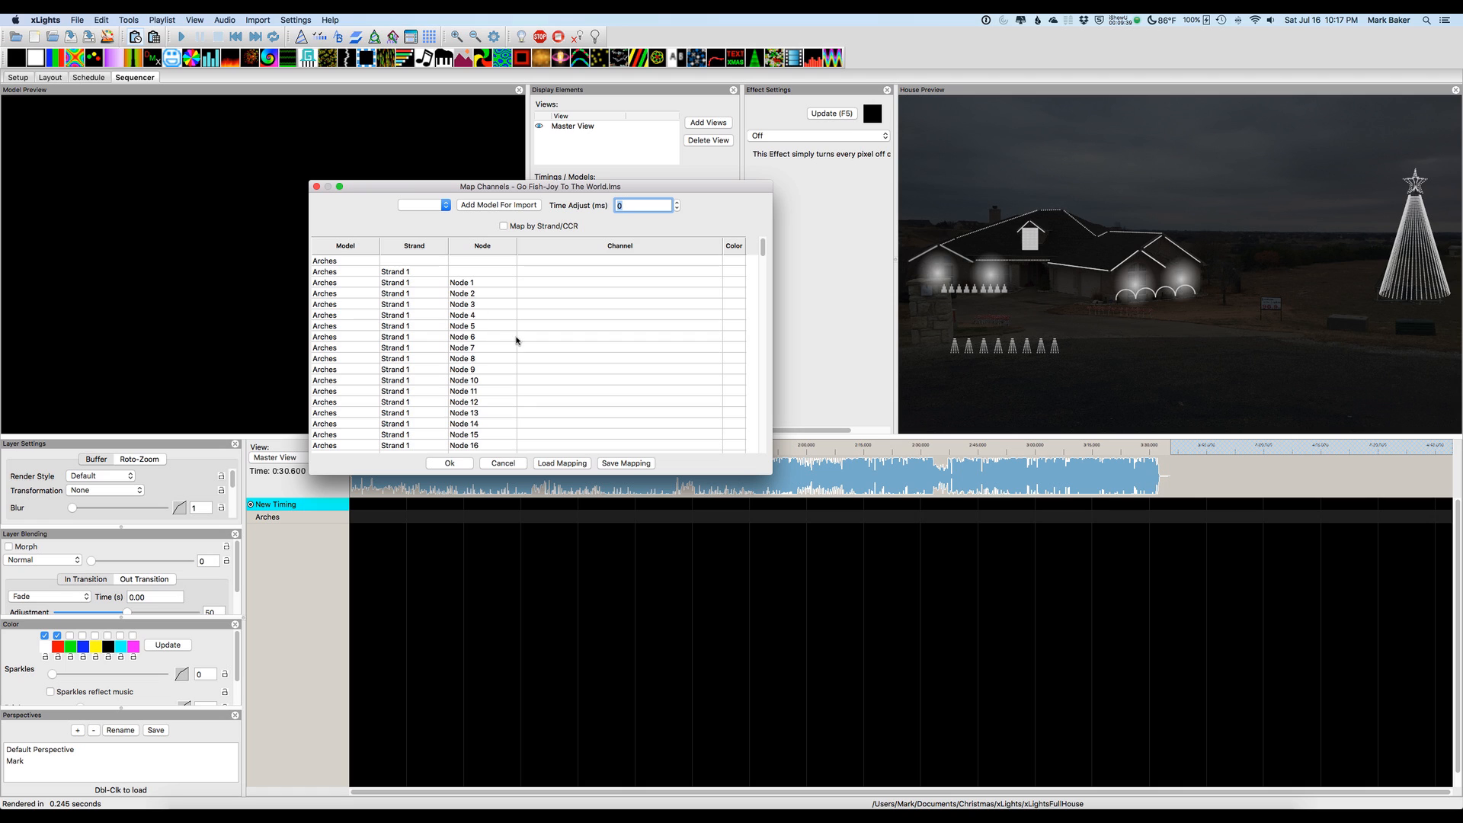
# - Map Node 1 of Arches Strand 1 to the channel Arch 113 p1
pyautogui.scroll(-15, 532, 388)
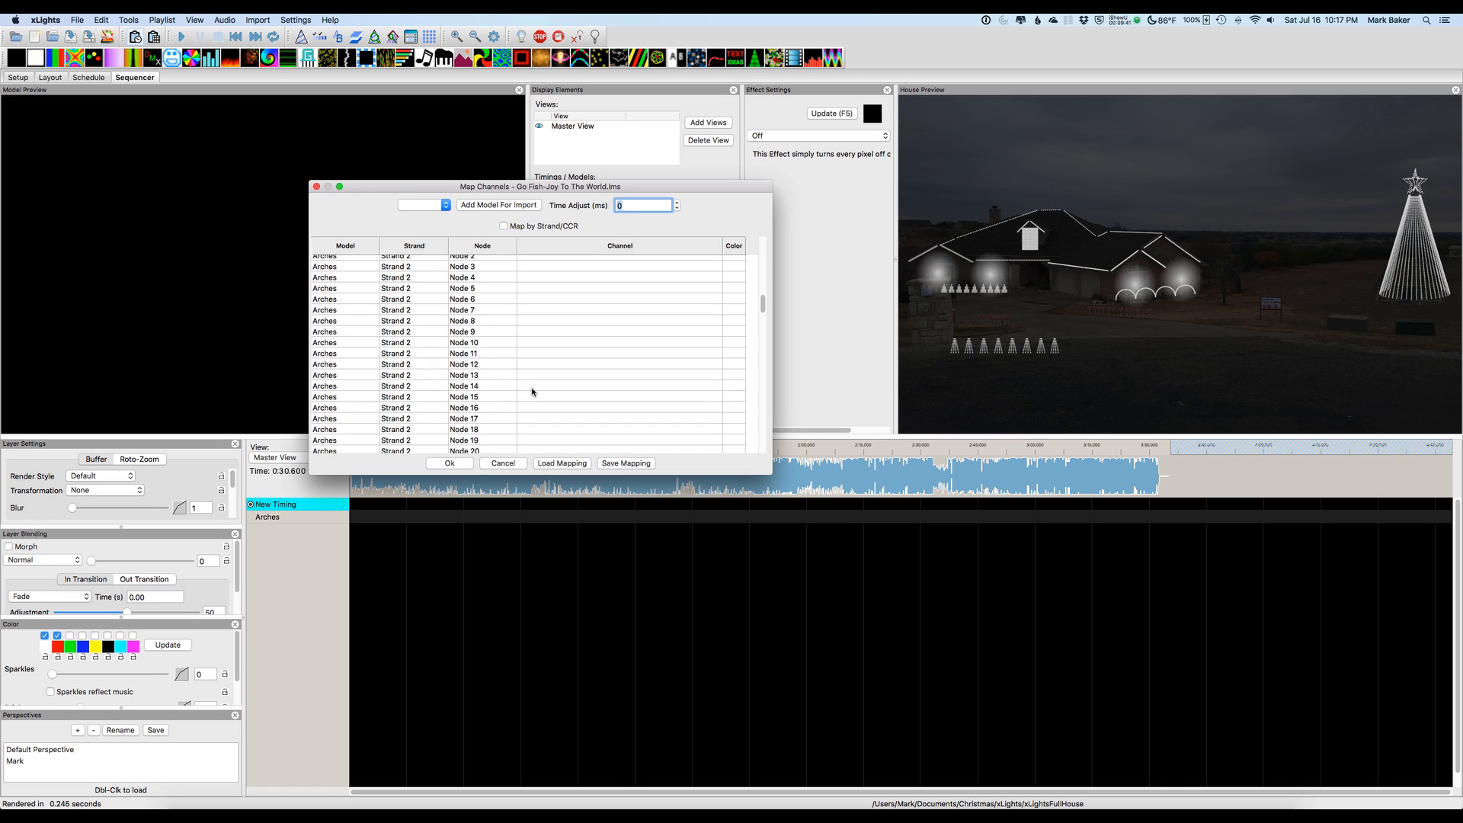
pyautogui.scroll(3, 532, 391)
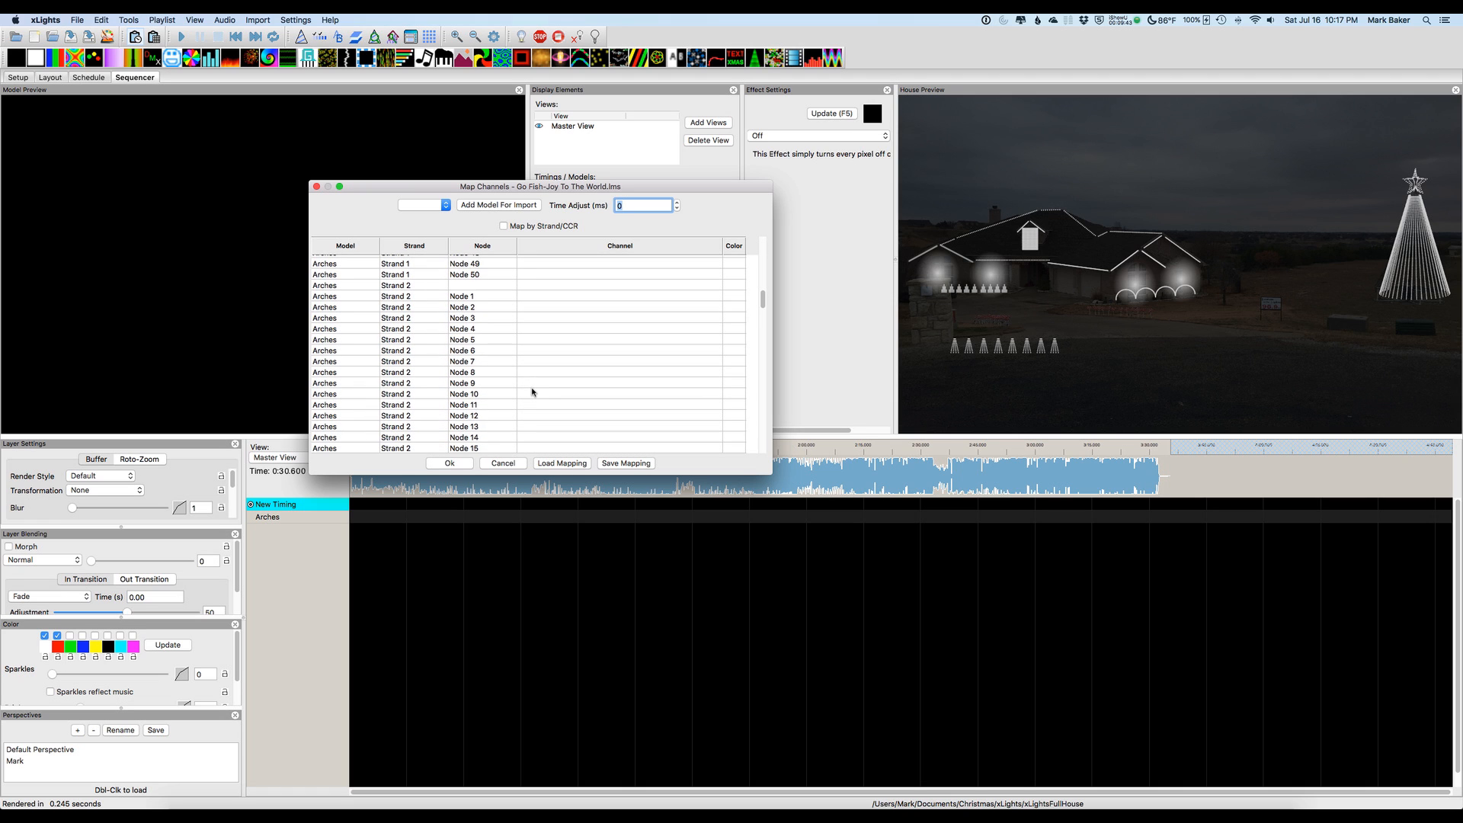
pyautogui.moveTo(761, 299); pyautogui.dragTo(762, 246)
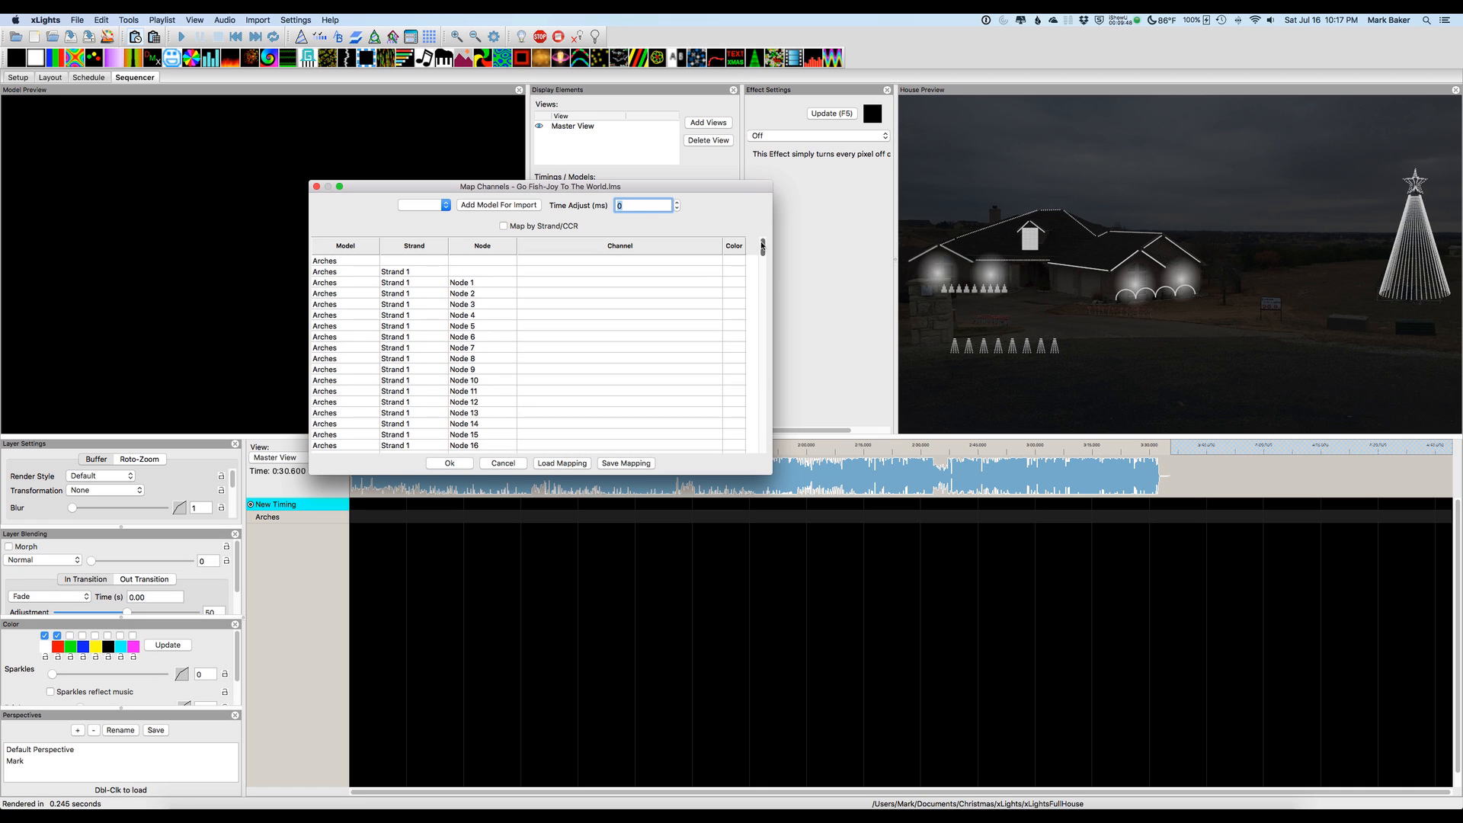
pyautogui.click(525, 283)
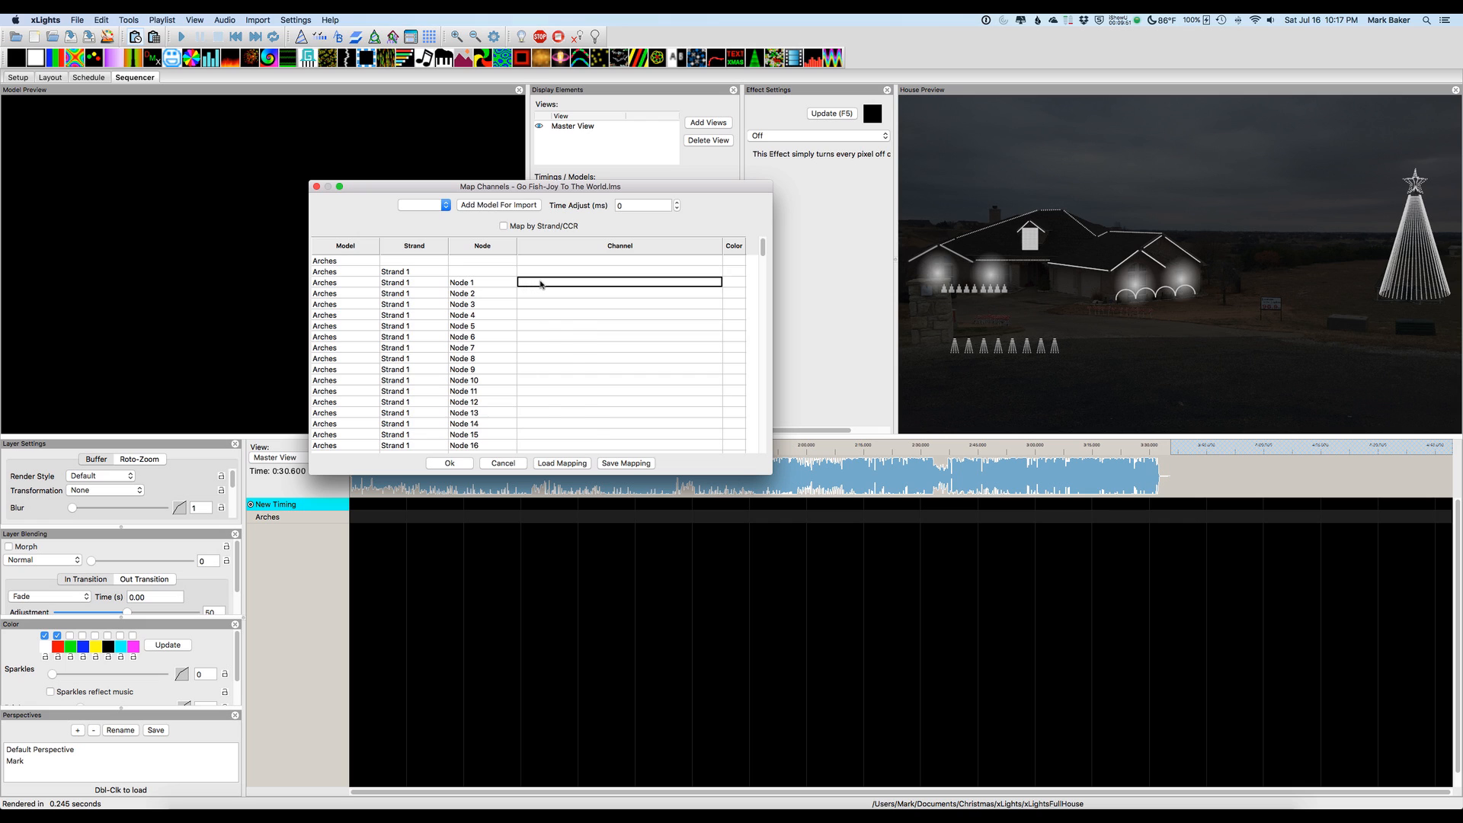
pyautogui.click(540, 283)
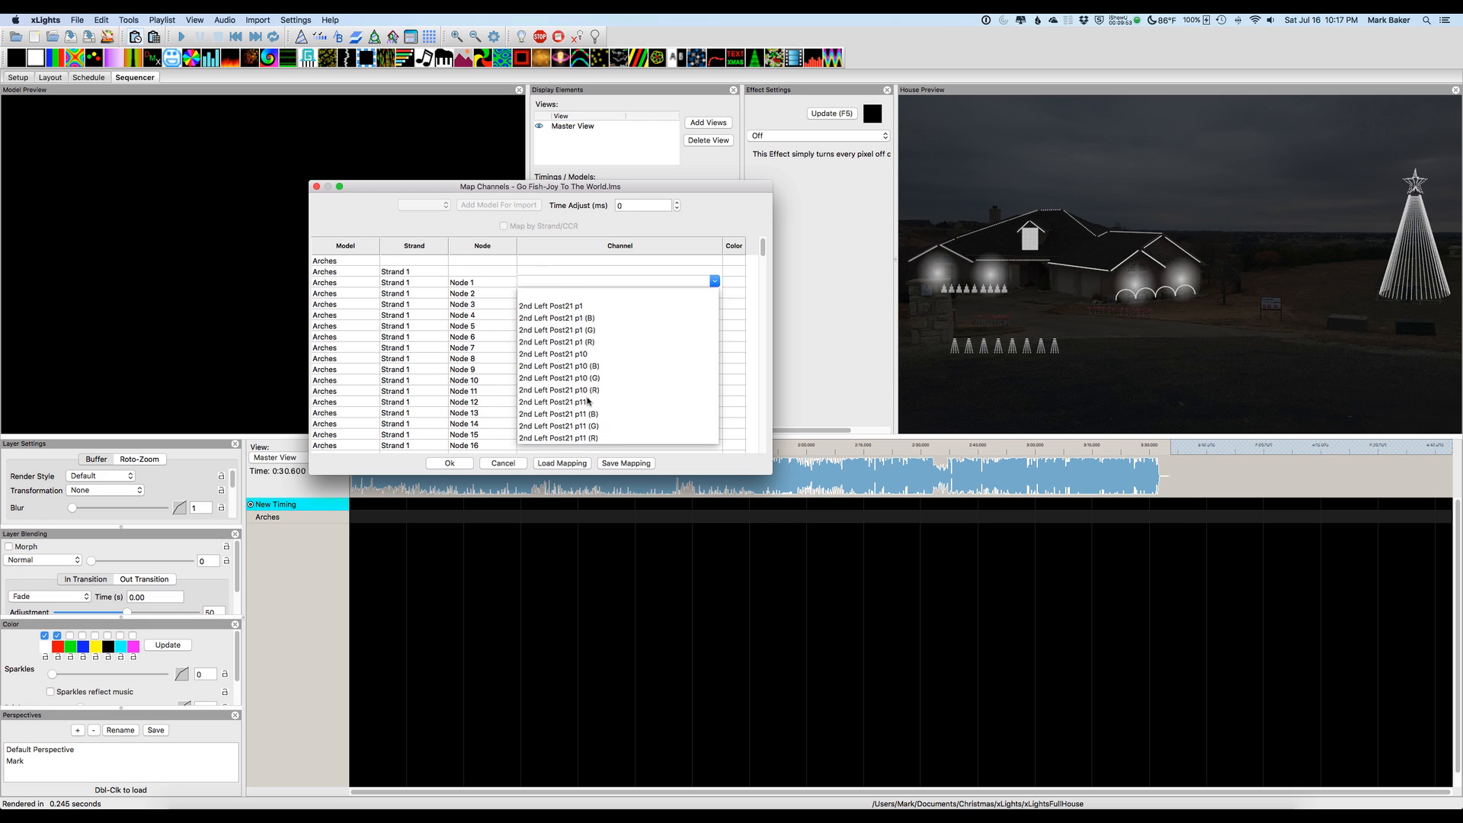
pyautogui.scroll(-5, 588, 402)
pyautogui.scroll(-10, 588, 401)
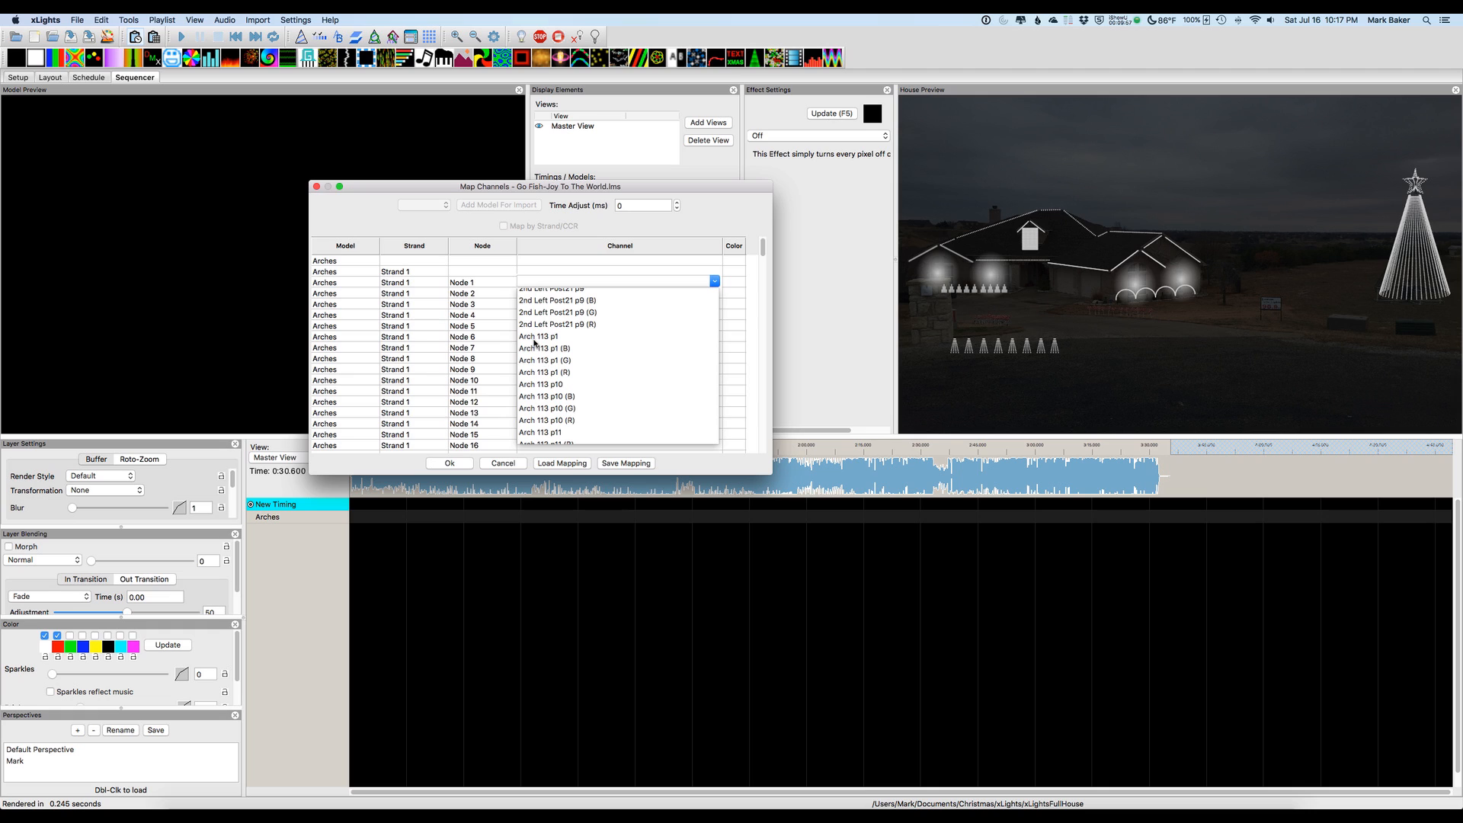
pyautogui.click(537, 336)
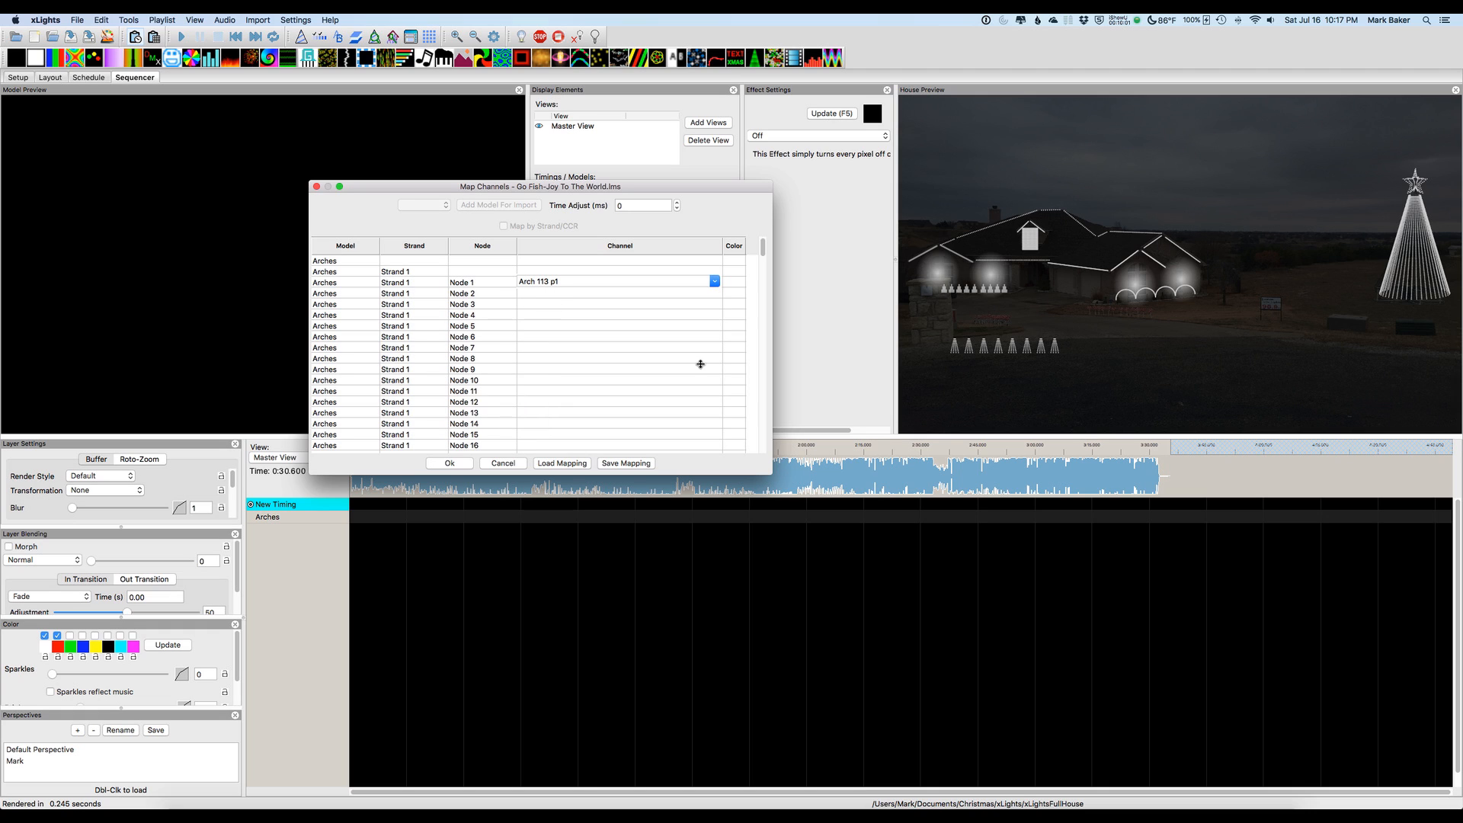
# - Map Node 1 of Arches Strand 2 to the channel Arch 214 p1
pyautogui.moveTo(762, 249); pyautogui.dragTo(759, 296)
pyautogui.click(537, 355)
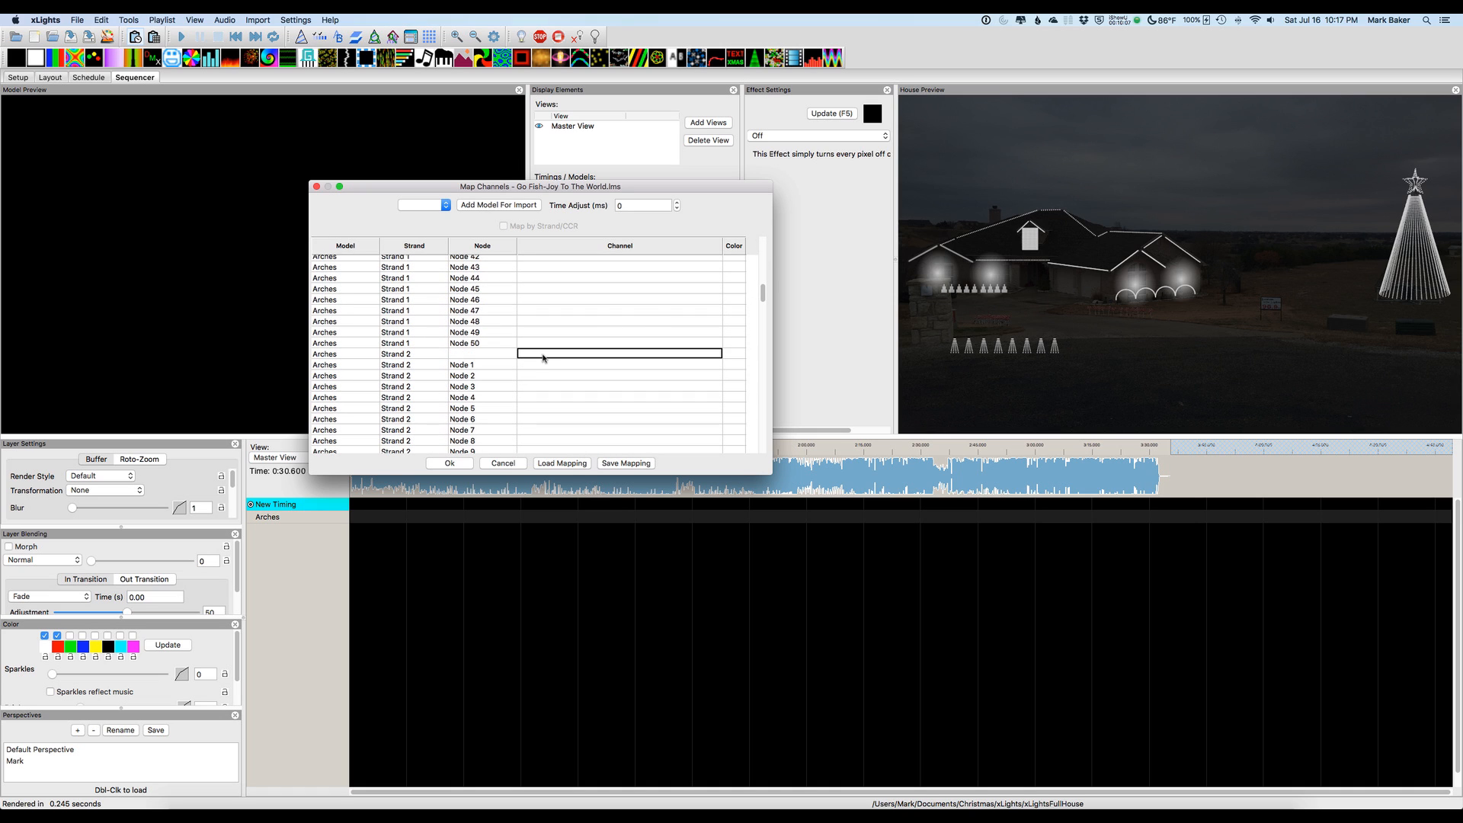
pyautogui.click(537, 365)
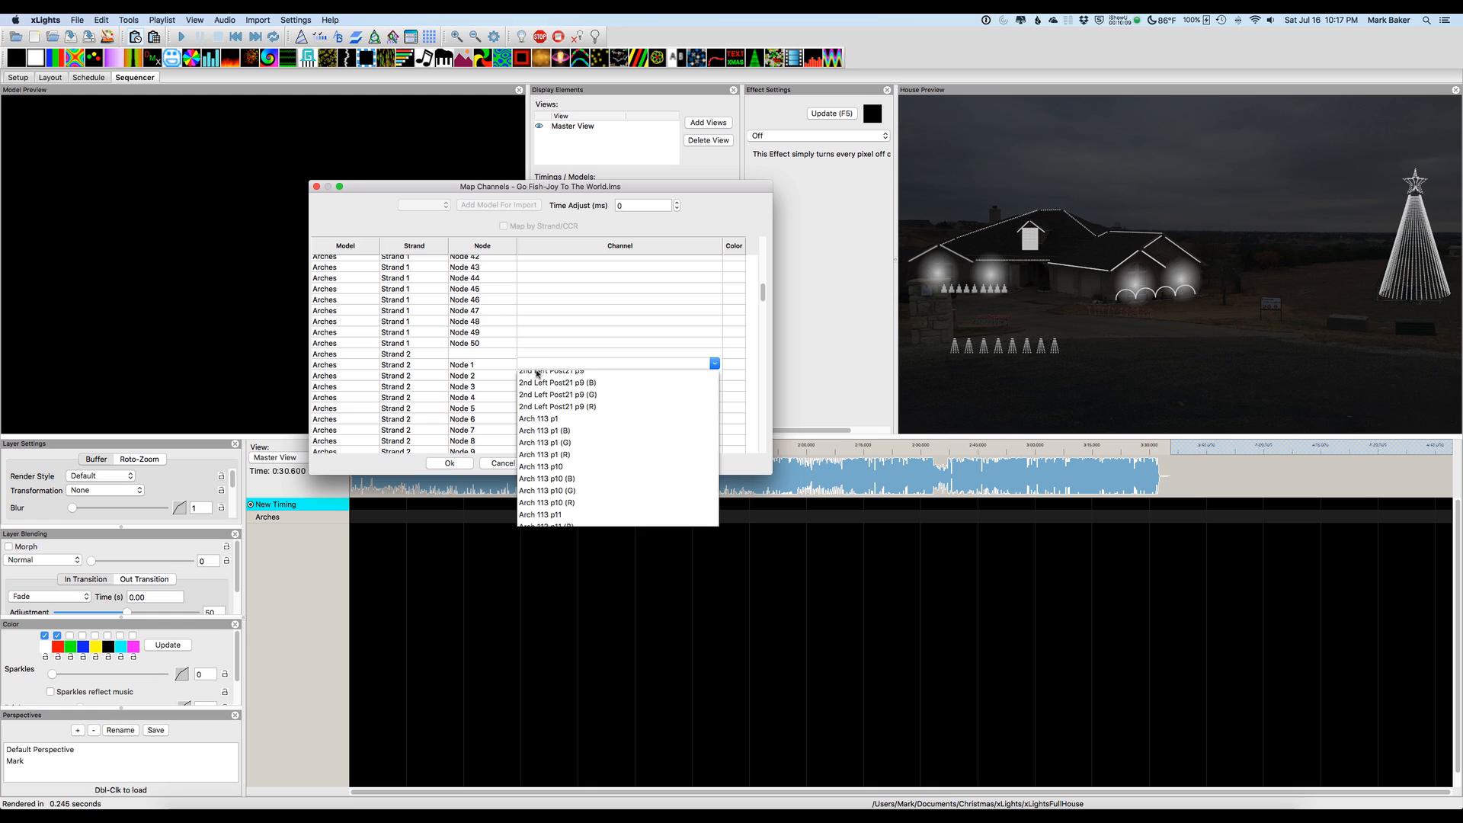
pyautogui.scroll(-10, 538, 467)
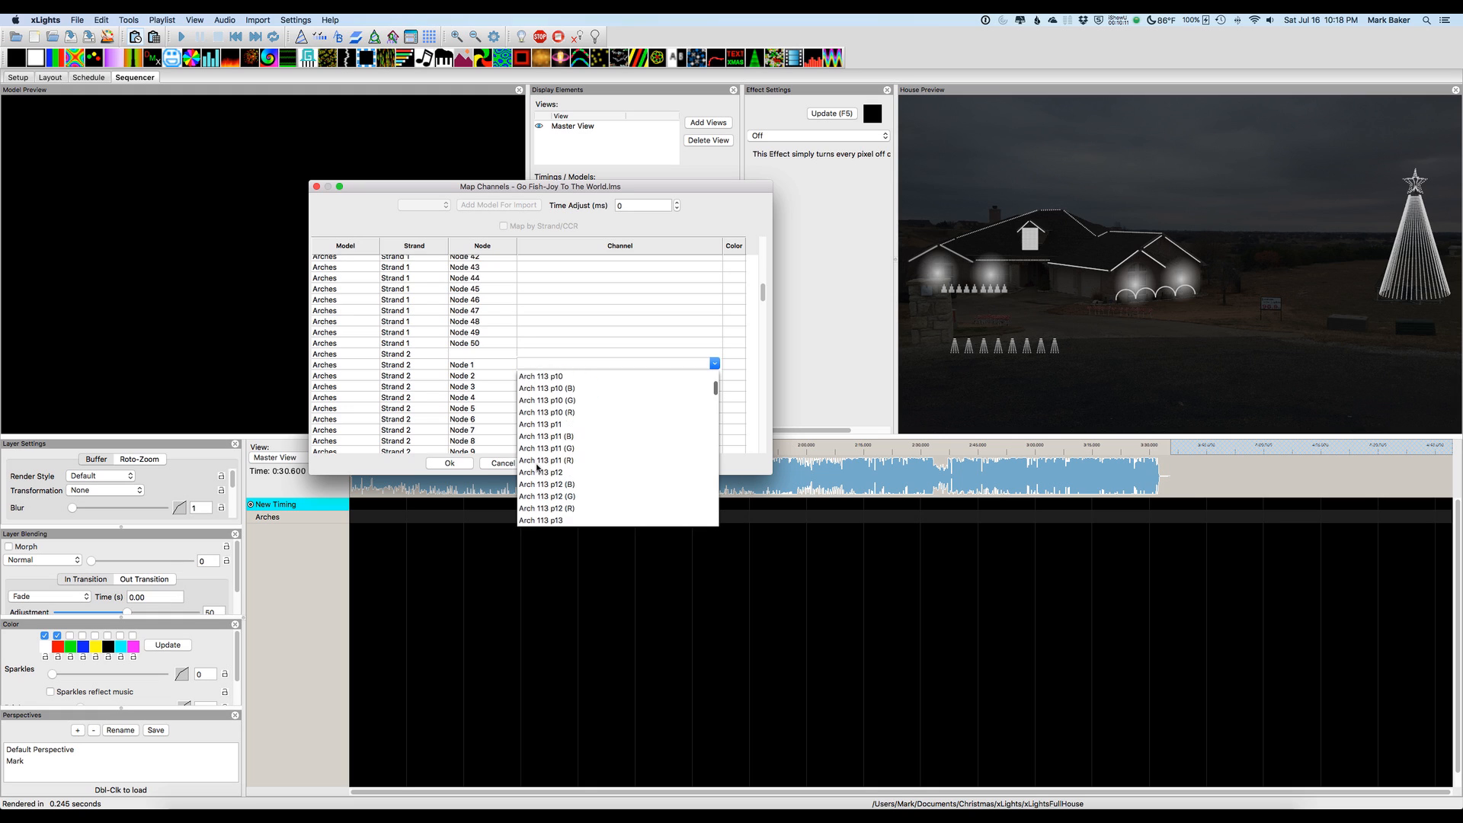
pyautogui.scroll(-10, 538, 468)
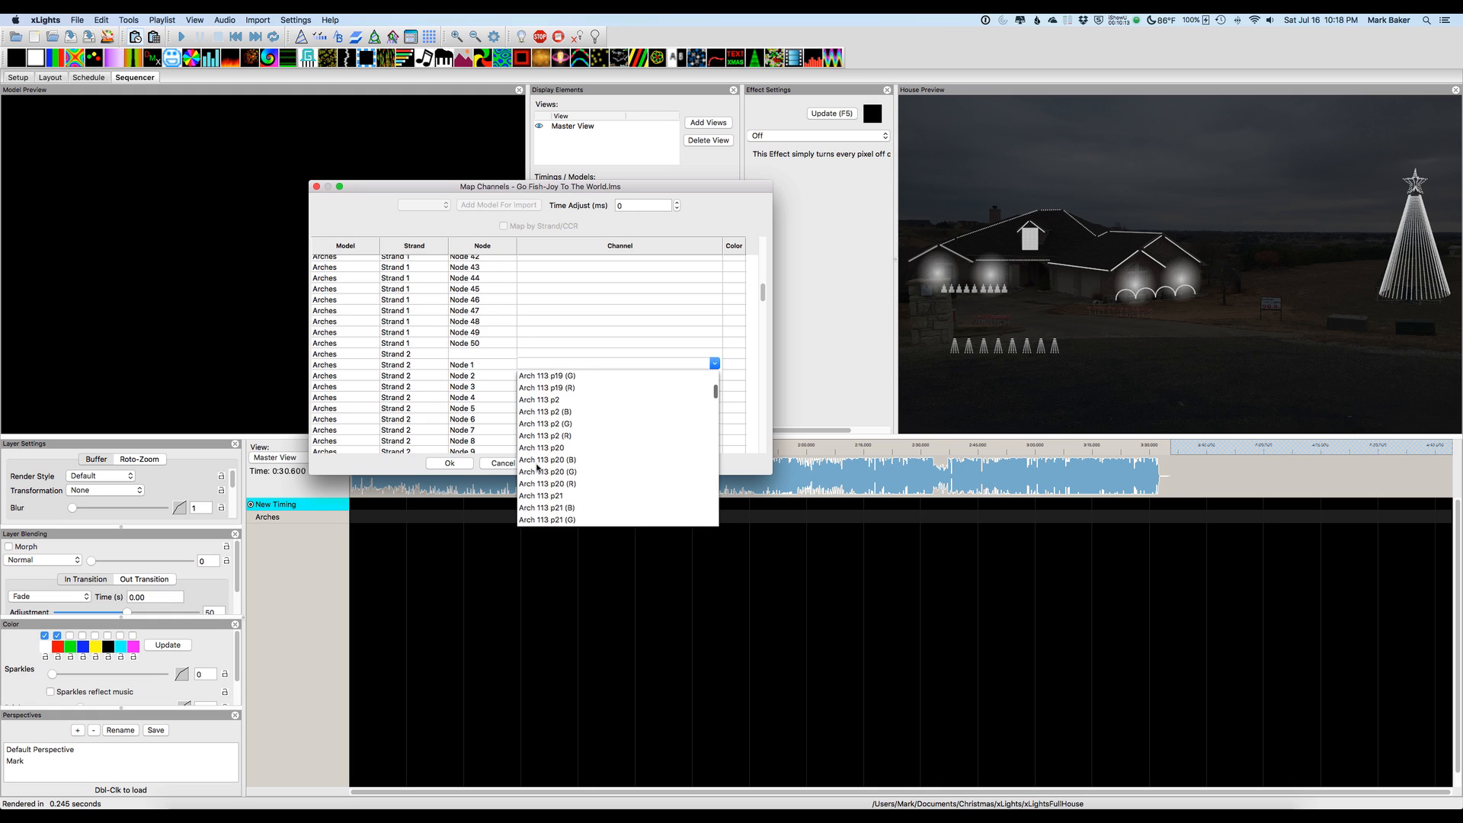
pyautogui.scroll(-2, 538, 467)
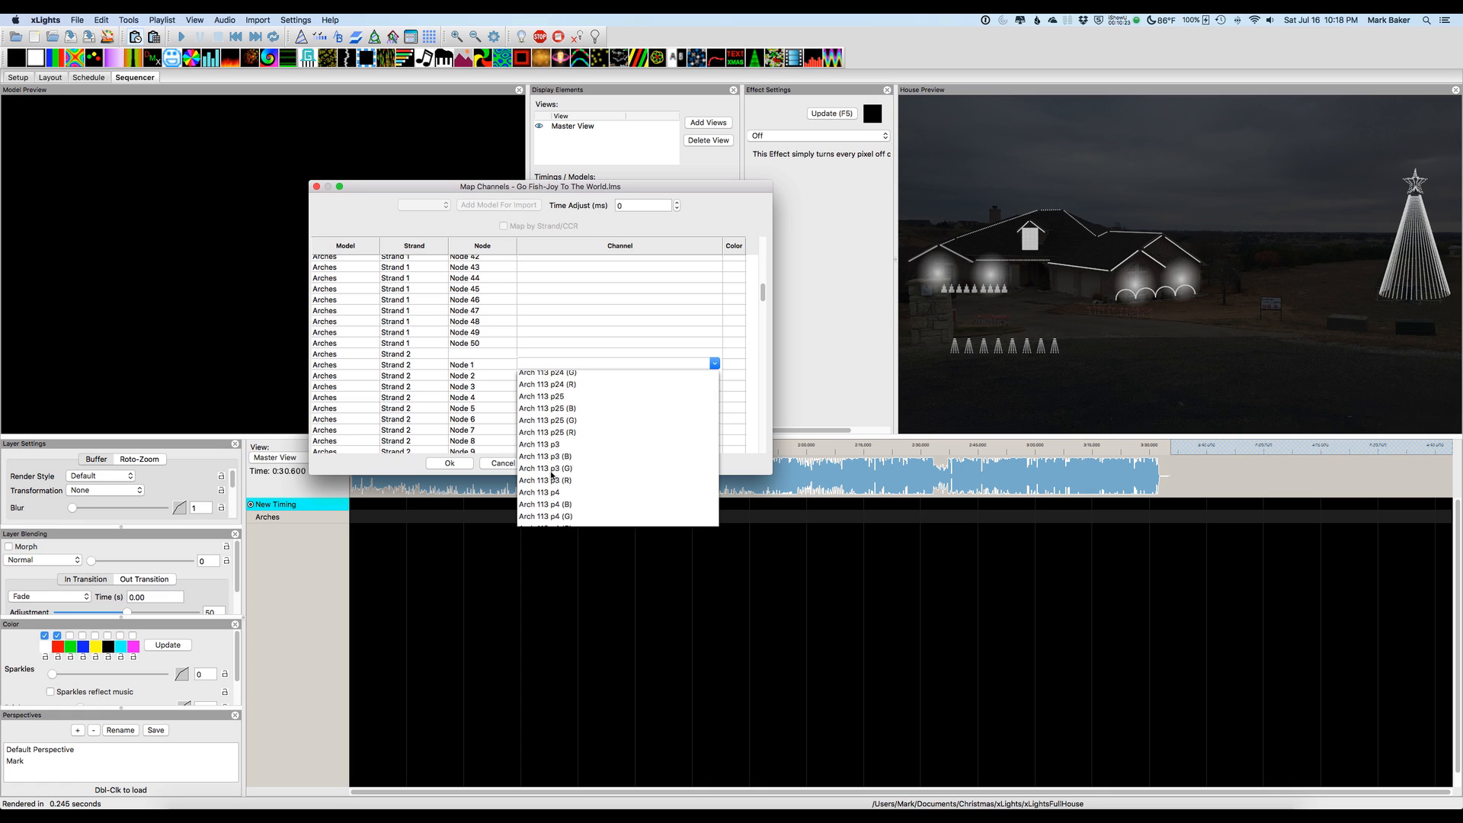
pyautogui.scroll(-10, 548, 485)
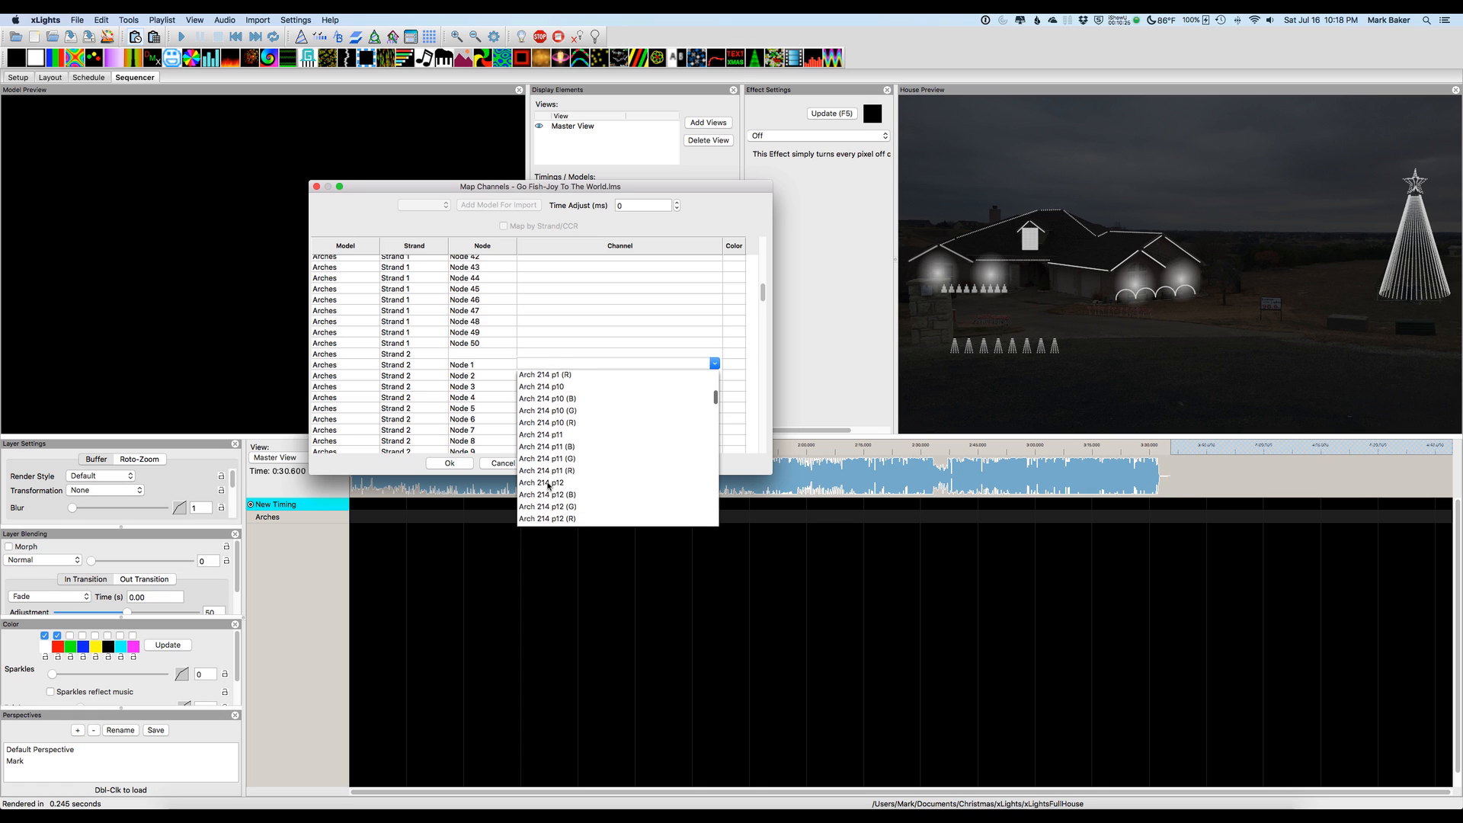
pyautogui.scroll(1, 548, 485)
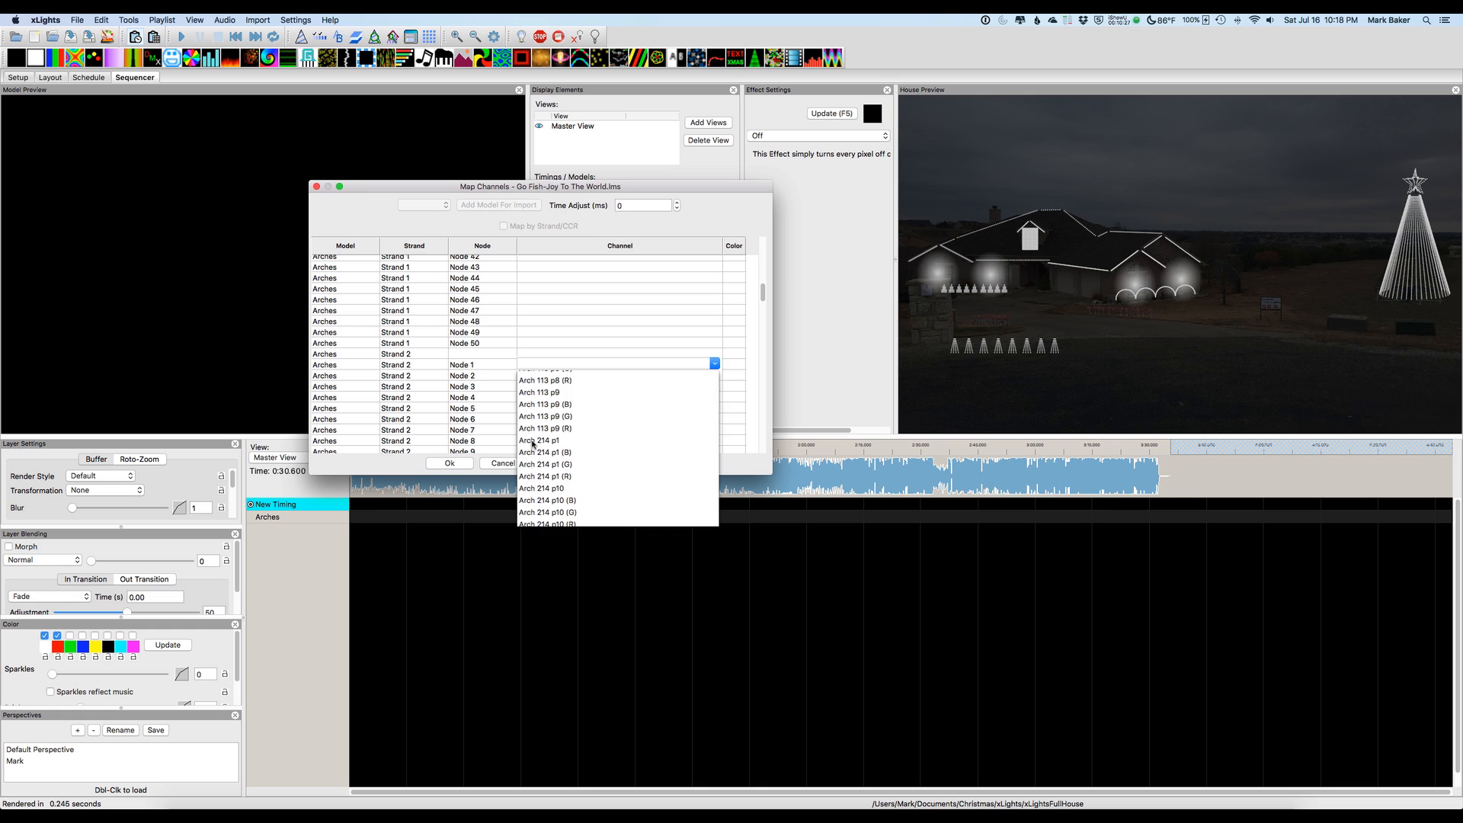
pyautogui.click(532, 445)
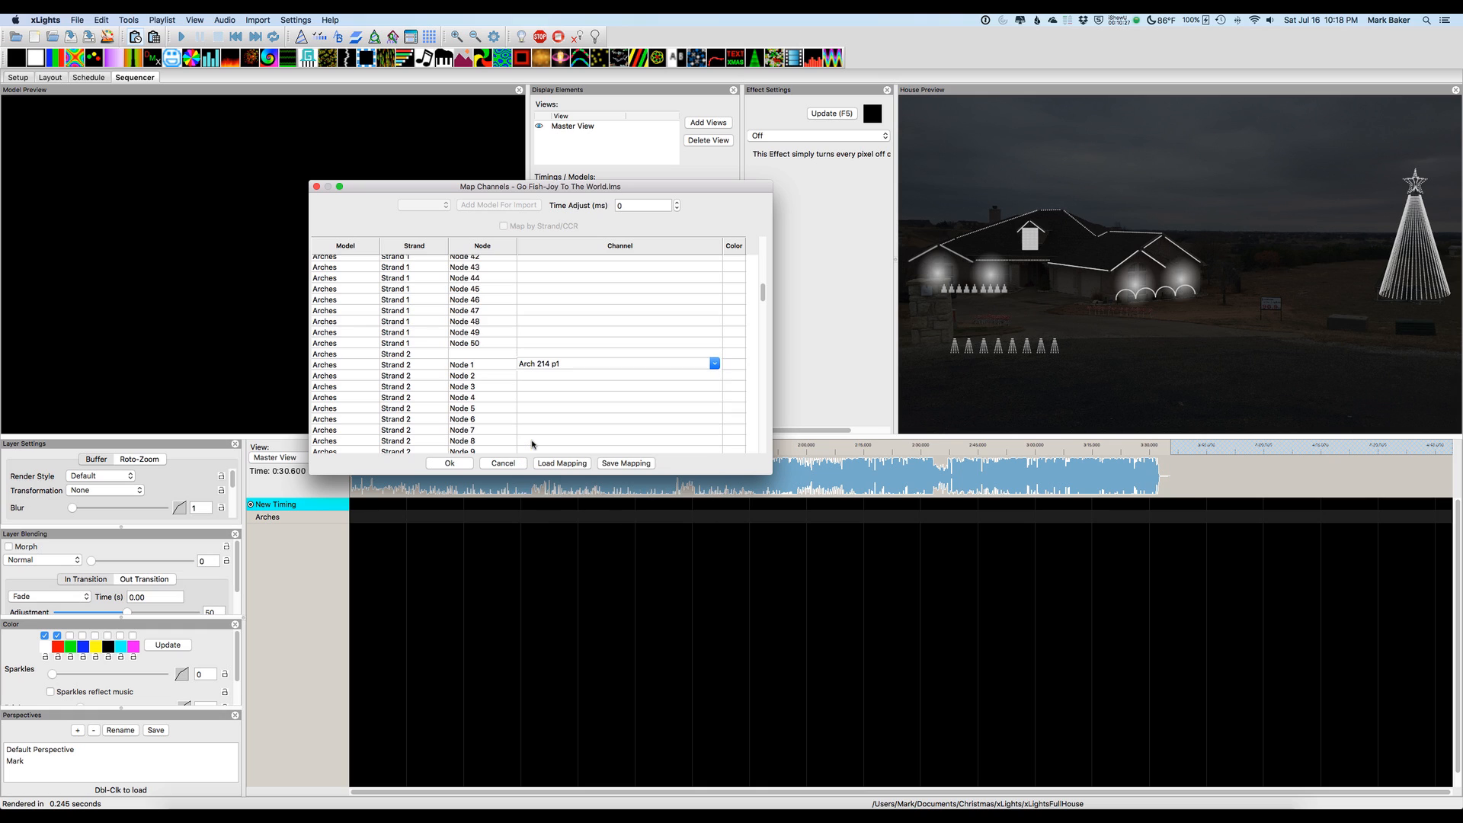
# - Map Node 1 of Arches Strand 3 to the channel Arch 315 p1
pyautogui.click(764, 441)
pyautogui.click(764, 441)
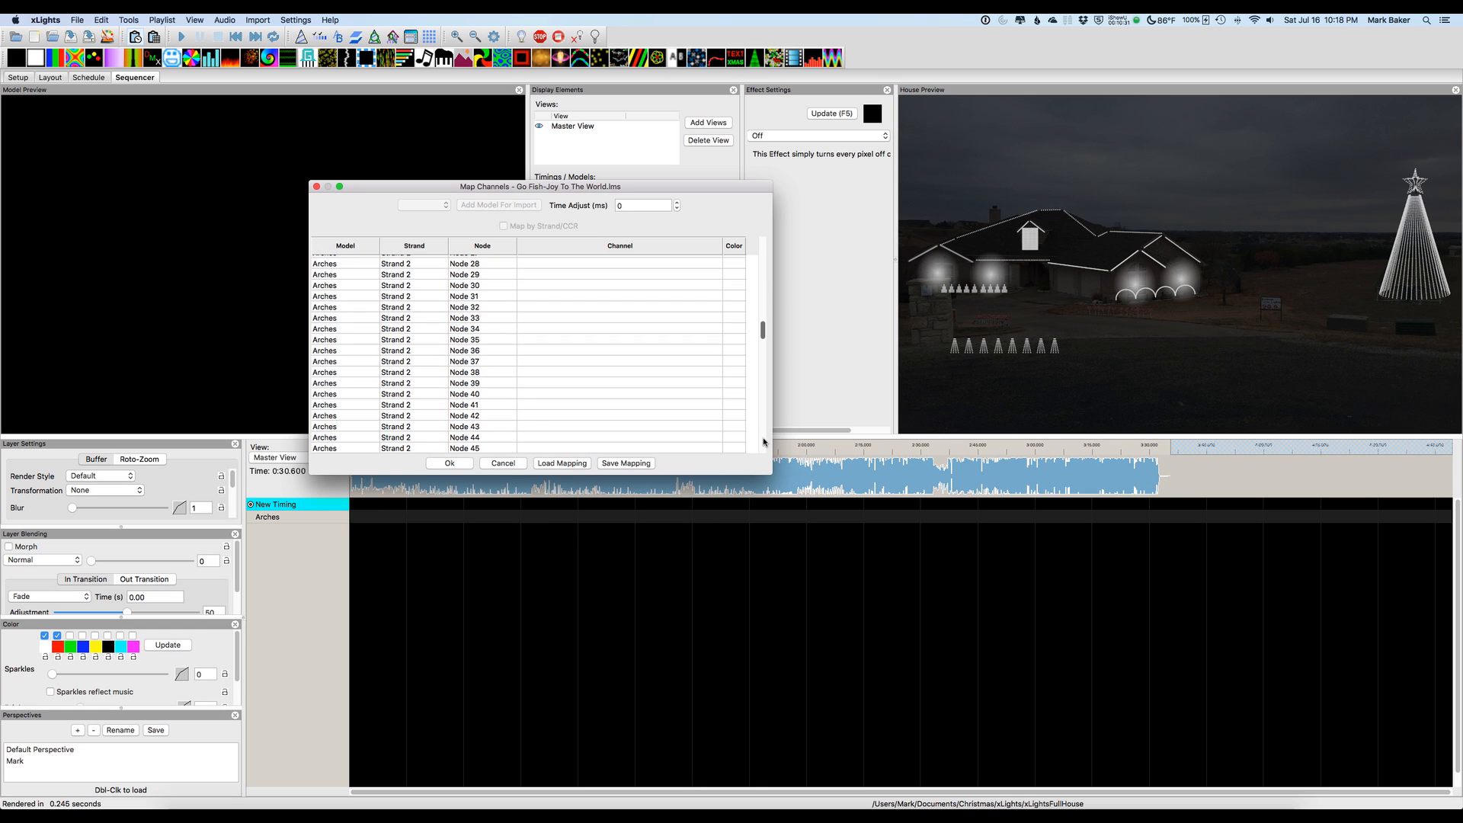
pyautogui.click(764, 441)
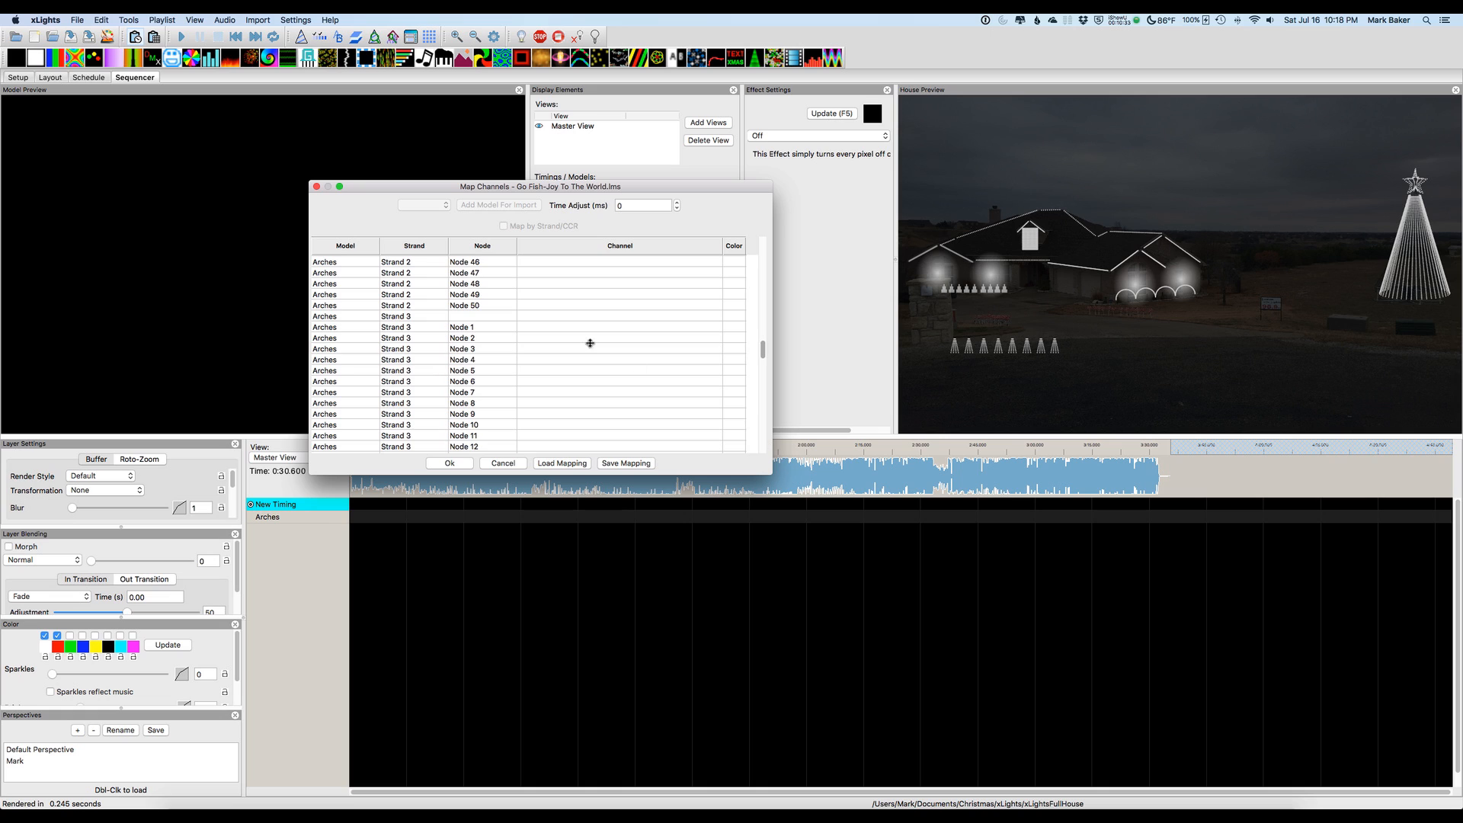
pyautogui.click(549, 334)
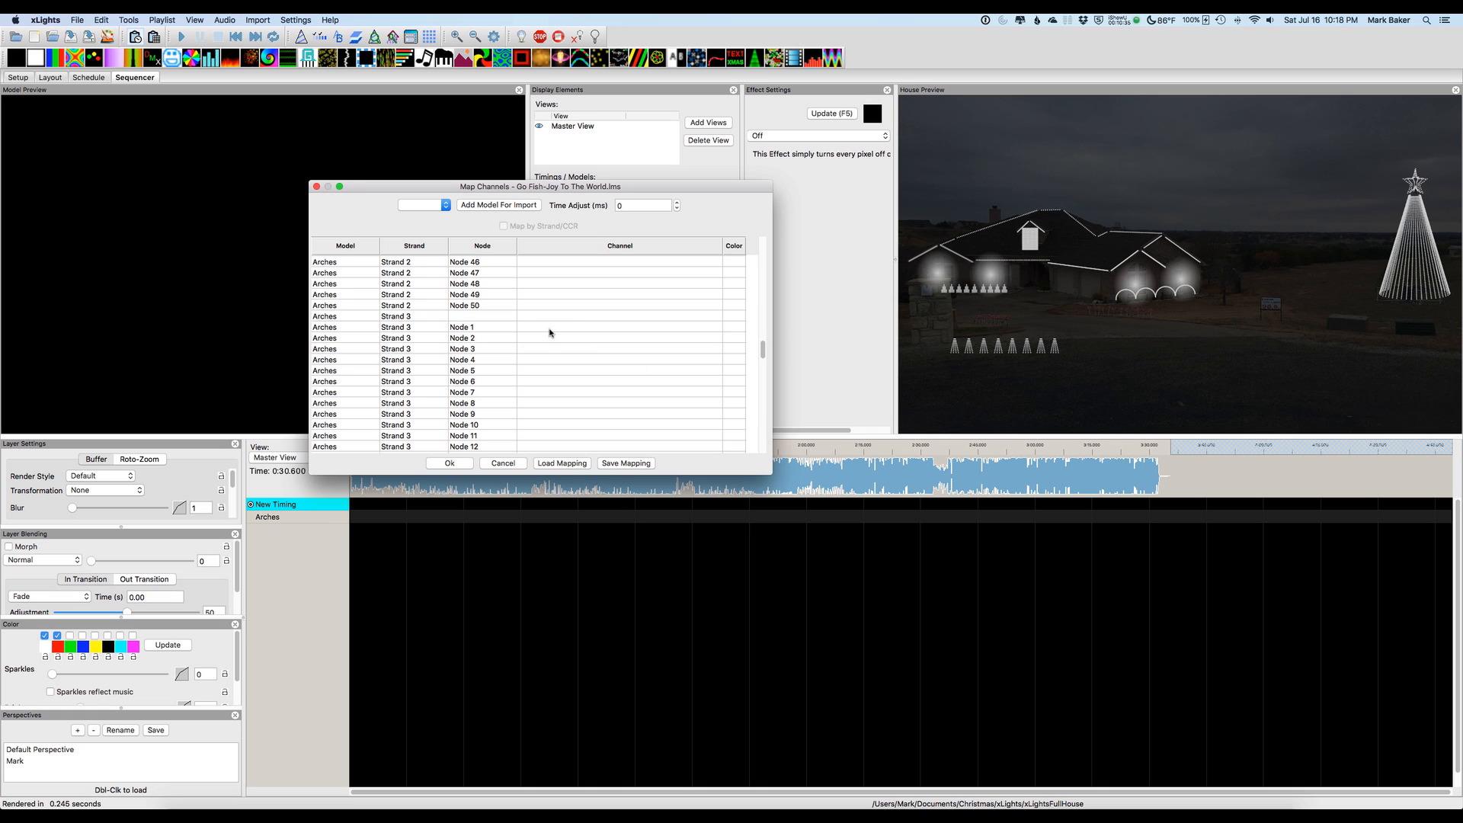
pyautogui.doubleClick(548, 329)
pyautogui.scroll(-10, 572, 404)
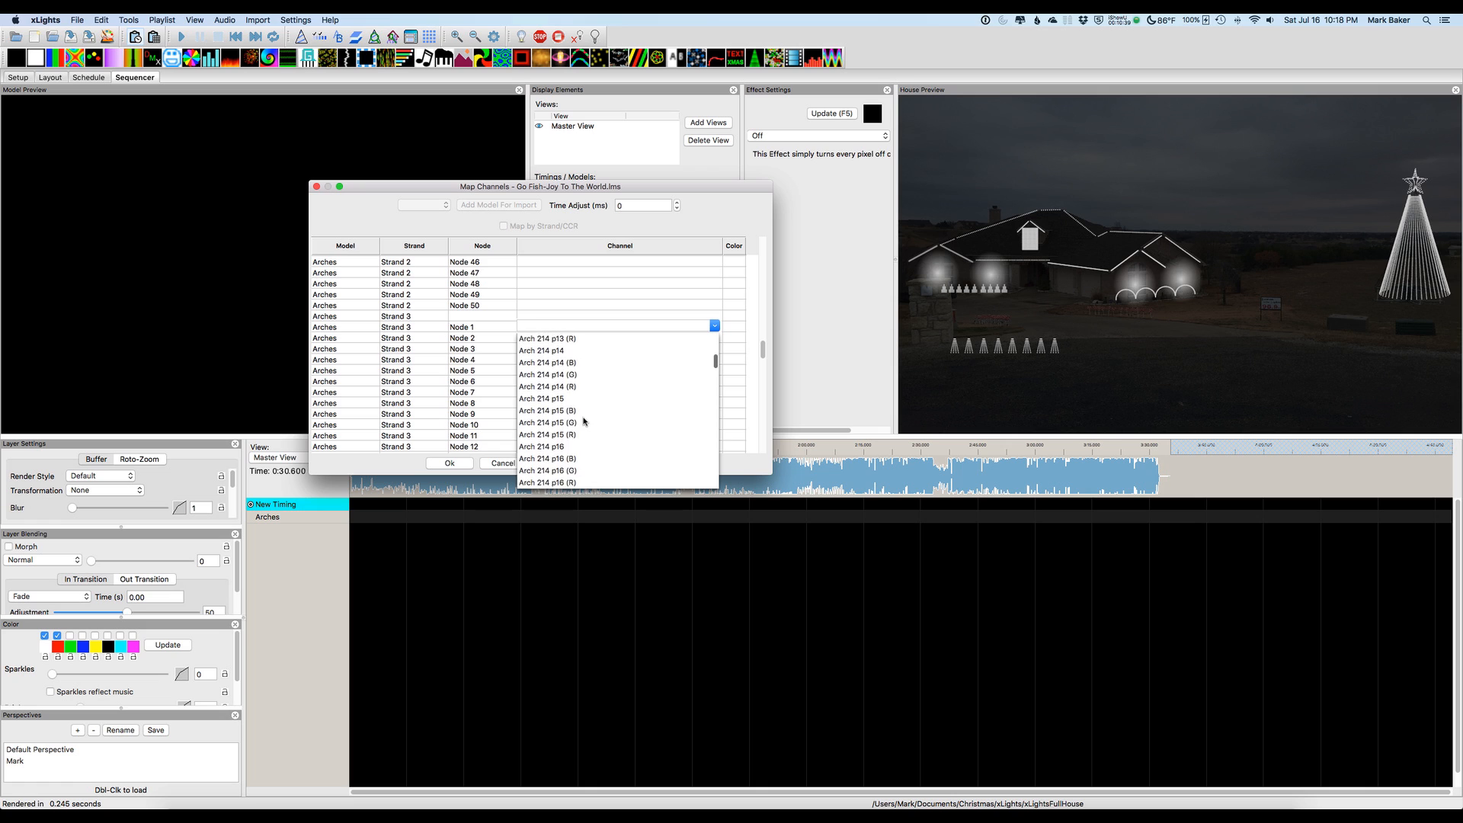
pyautogui.scroll(-7, 579, 411)
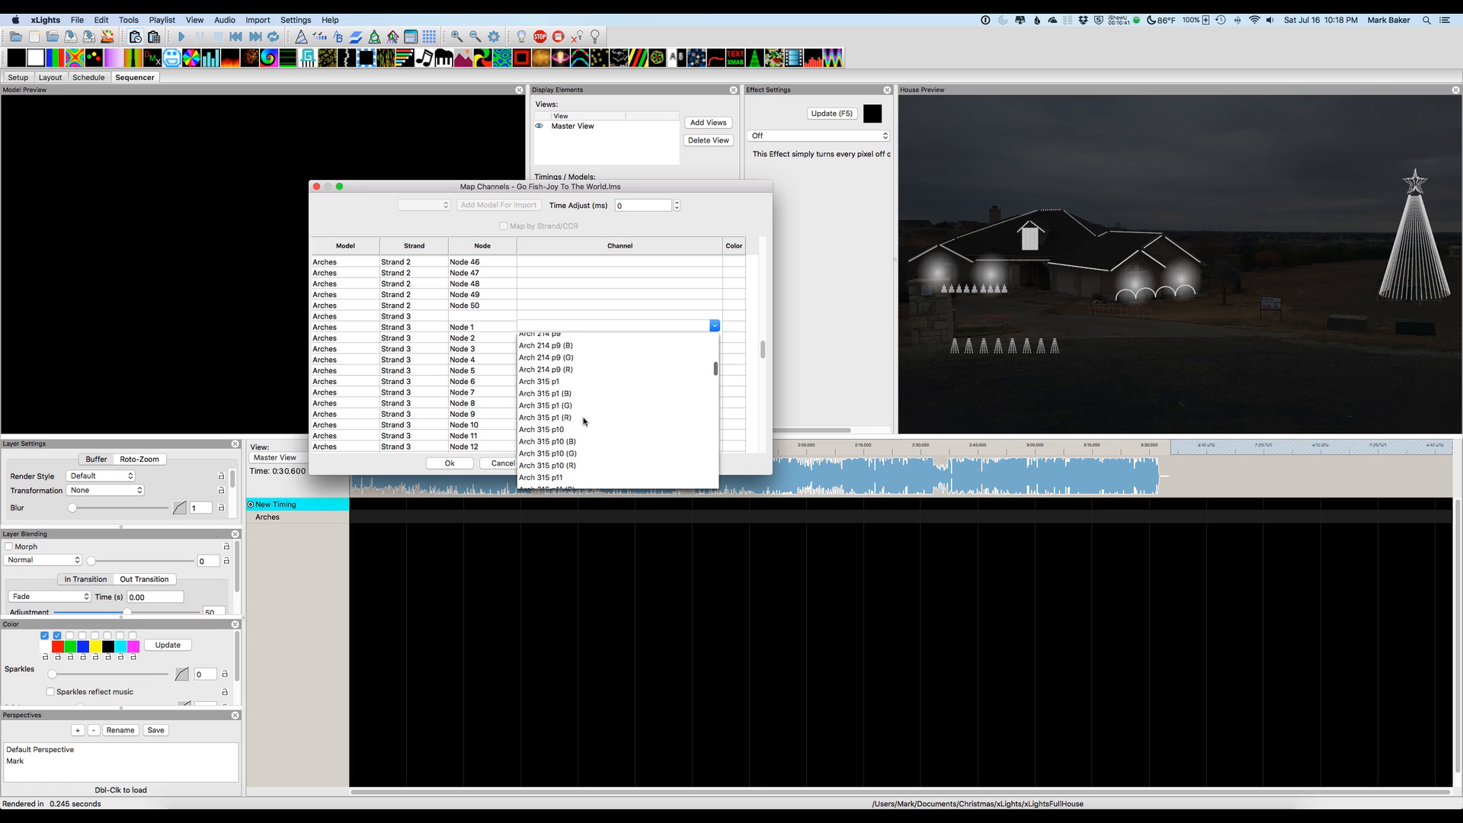
pyautogui.click(538, 363)
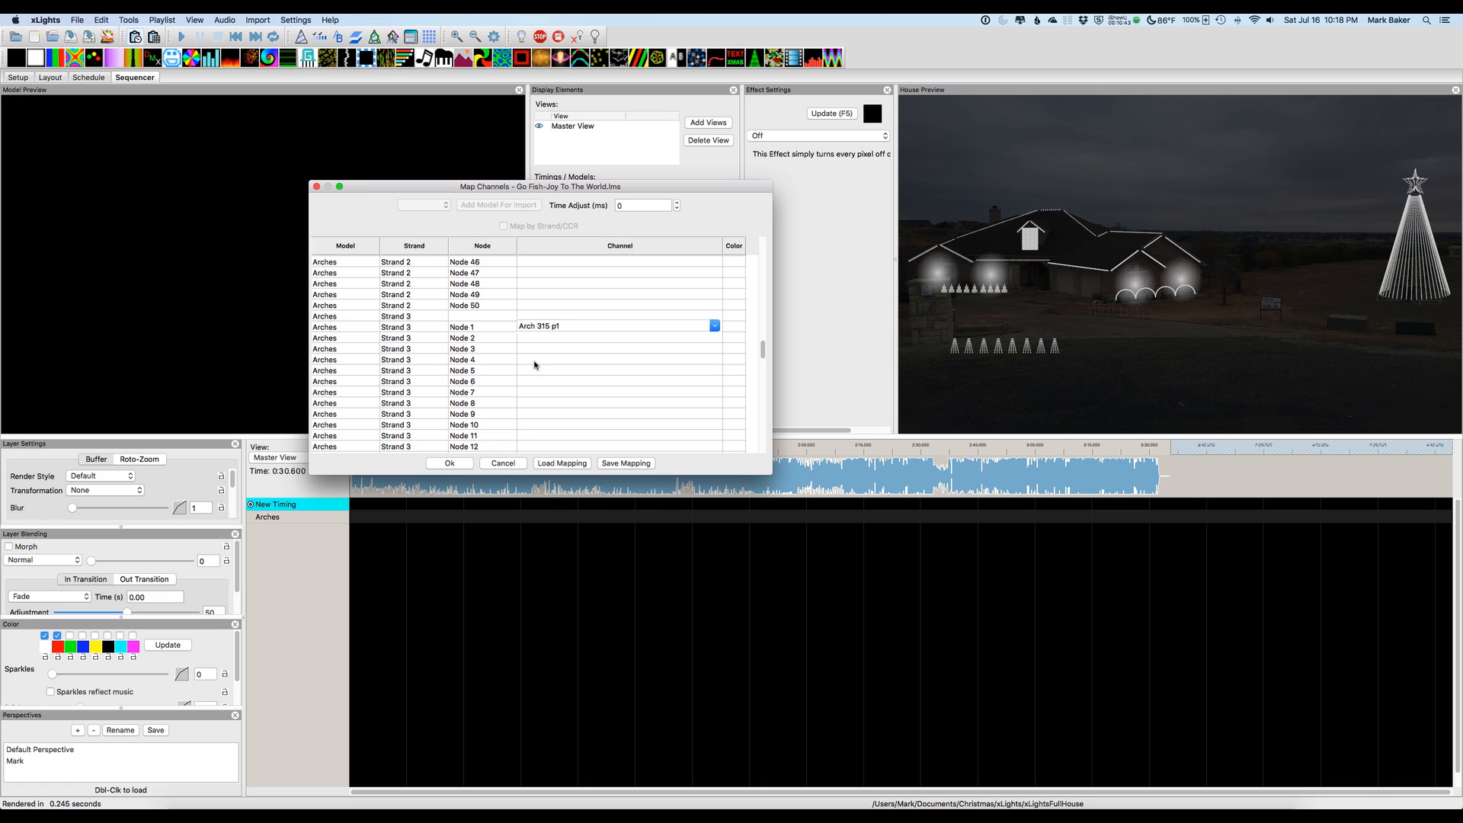
# - Map the strand-level row of Arches Strand 4 to the channel Arch 416 p1
pyautogui.click(765, 442)
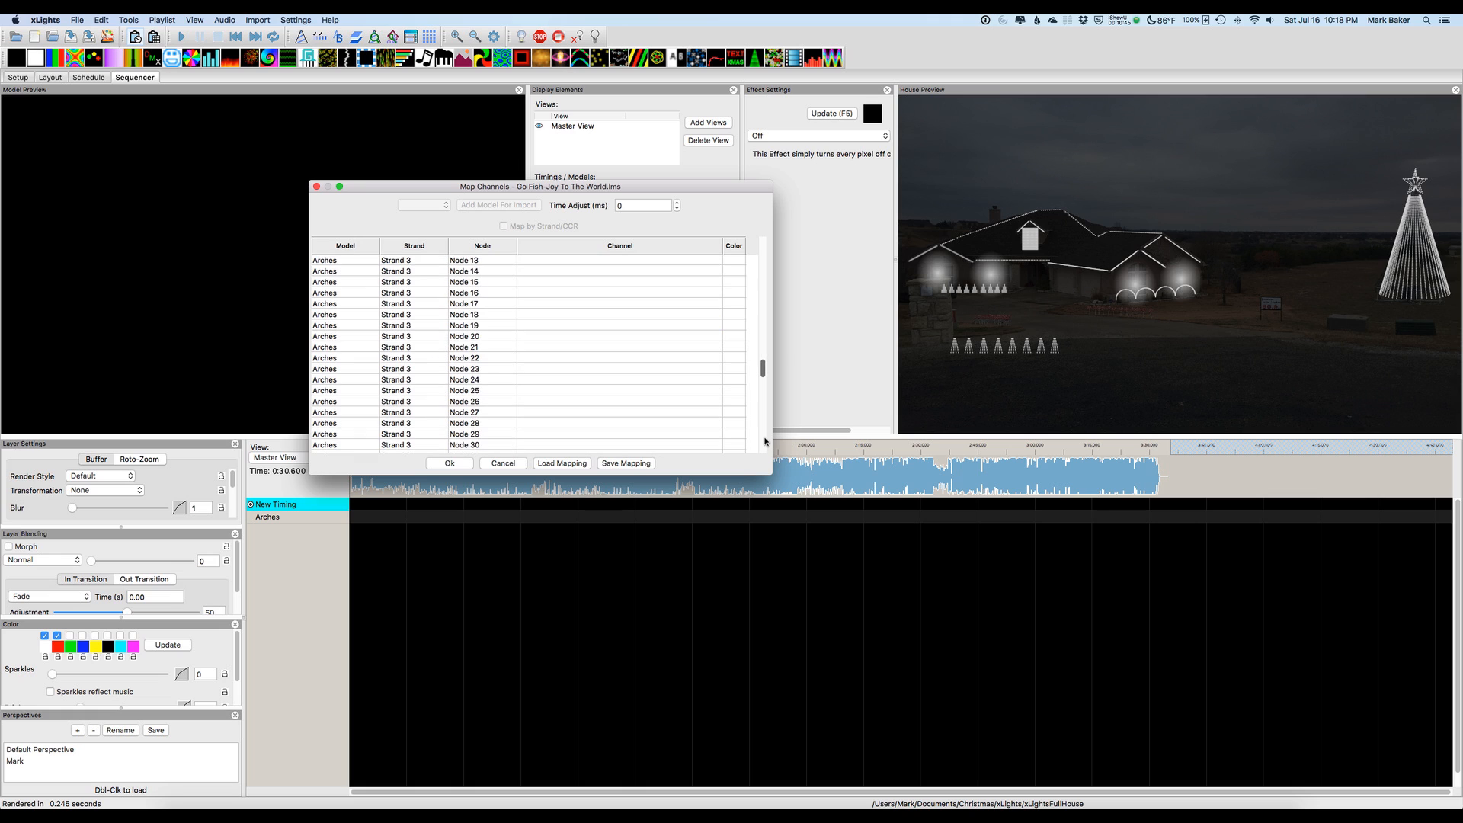
pyautogui.click(765, 441)
pyautogui.click(764, 442)
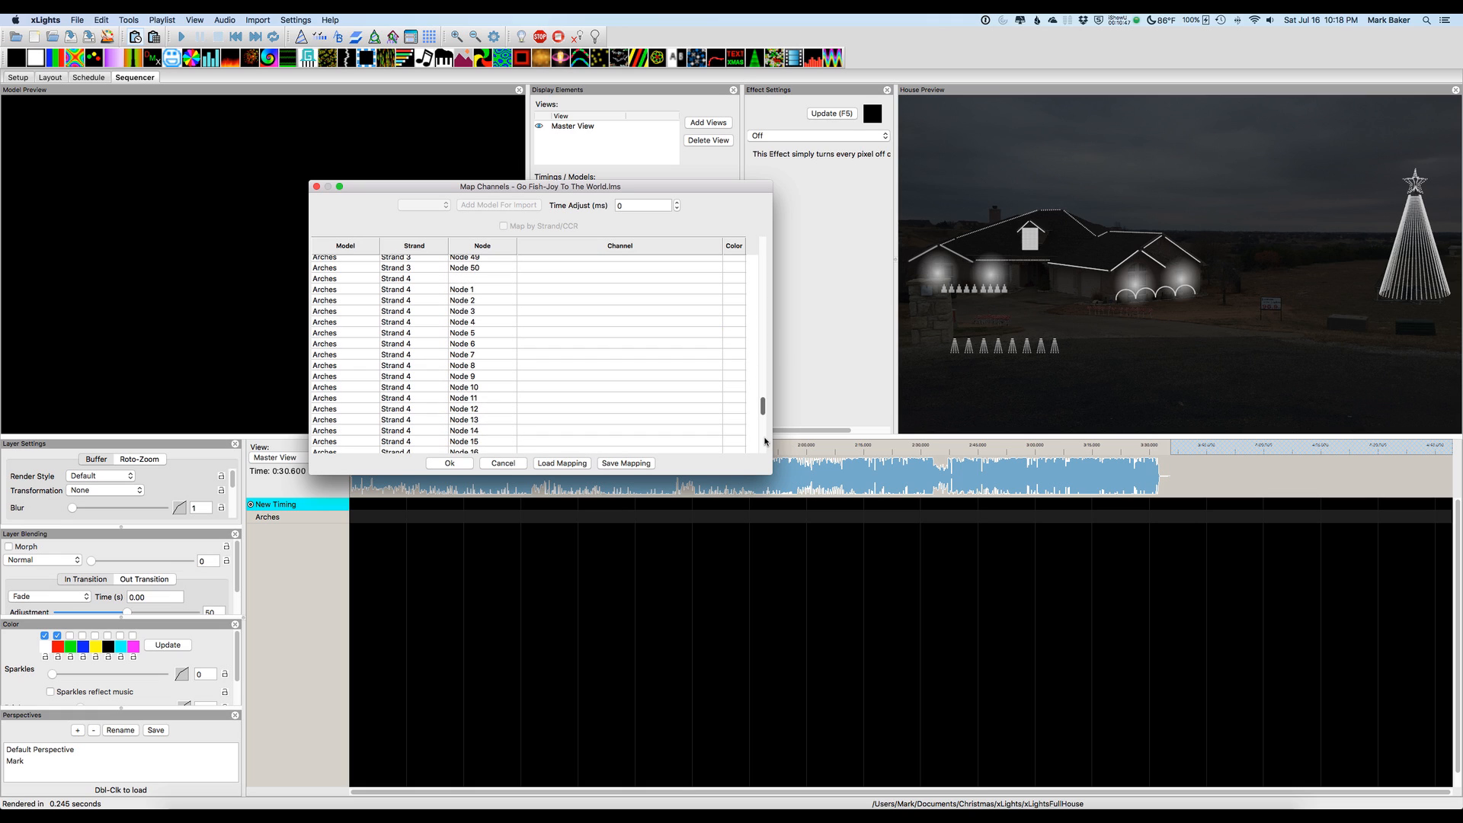
pyautogui.click(530, 279)
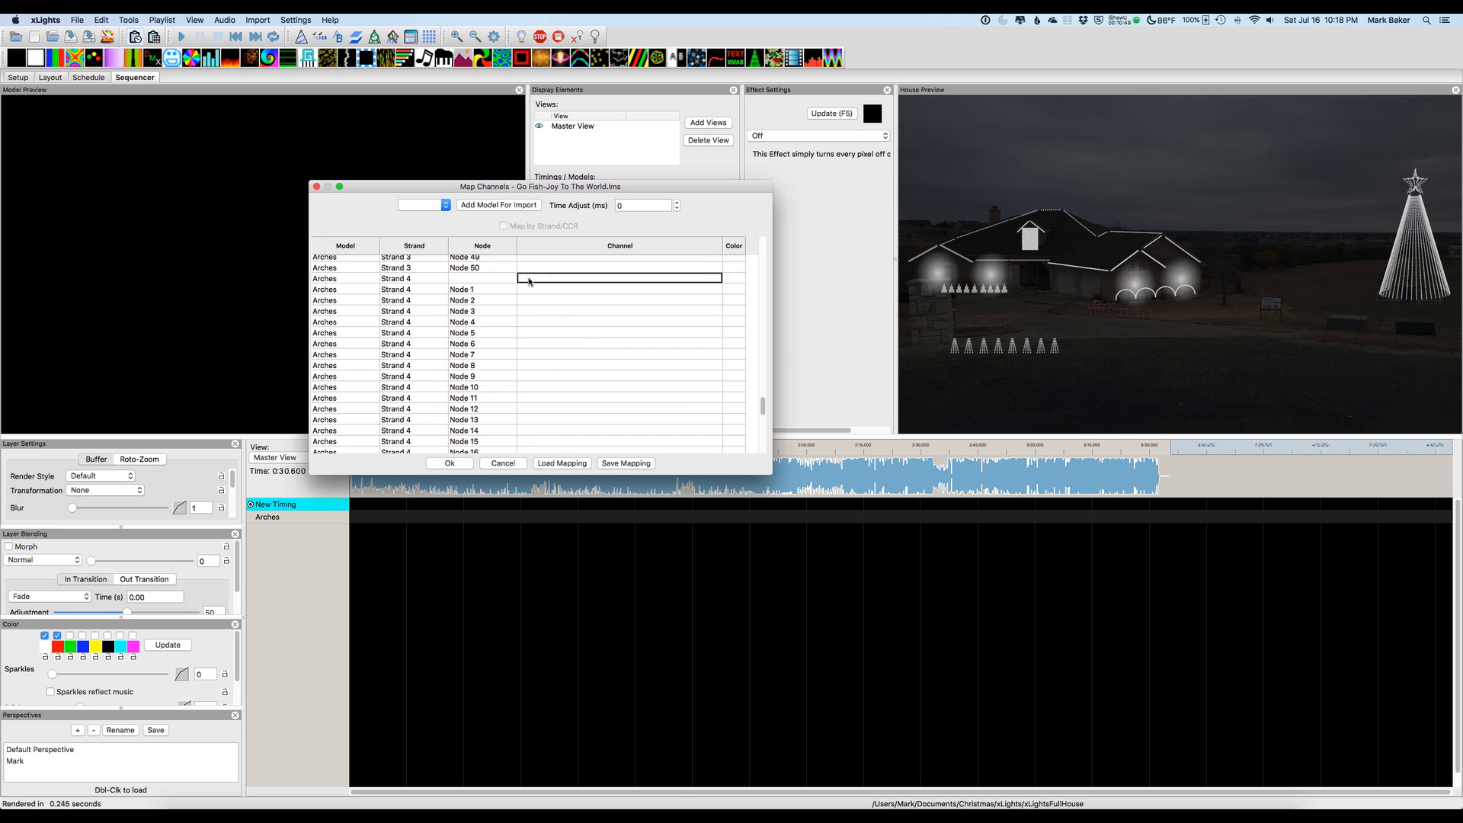
pyautogui.click(530, 279)
pyautogui.scroll(-20, 532, 397)
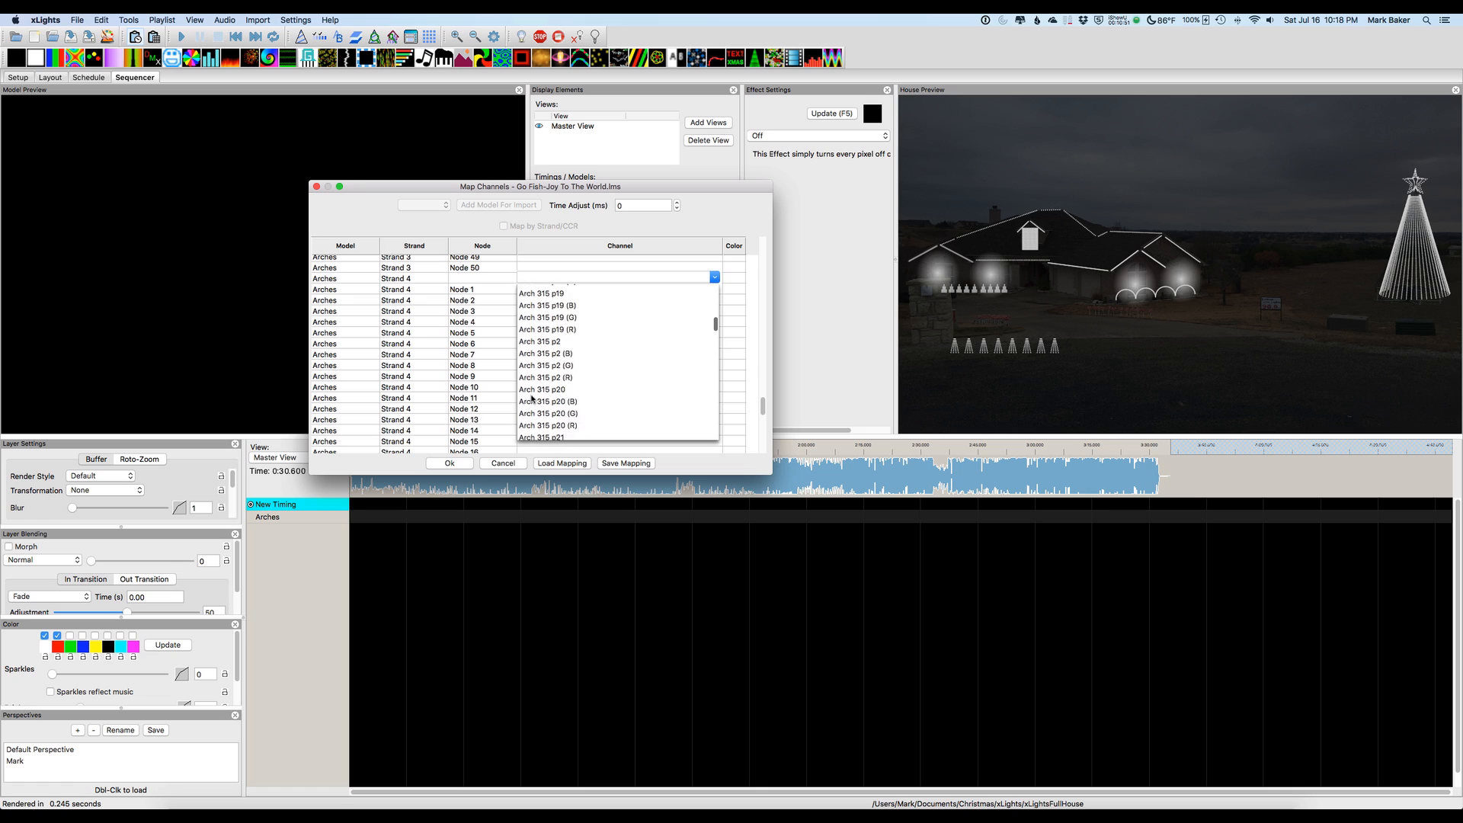
pyautogui.scroll(-8, 532, 398)
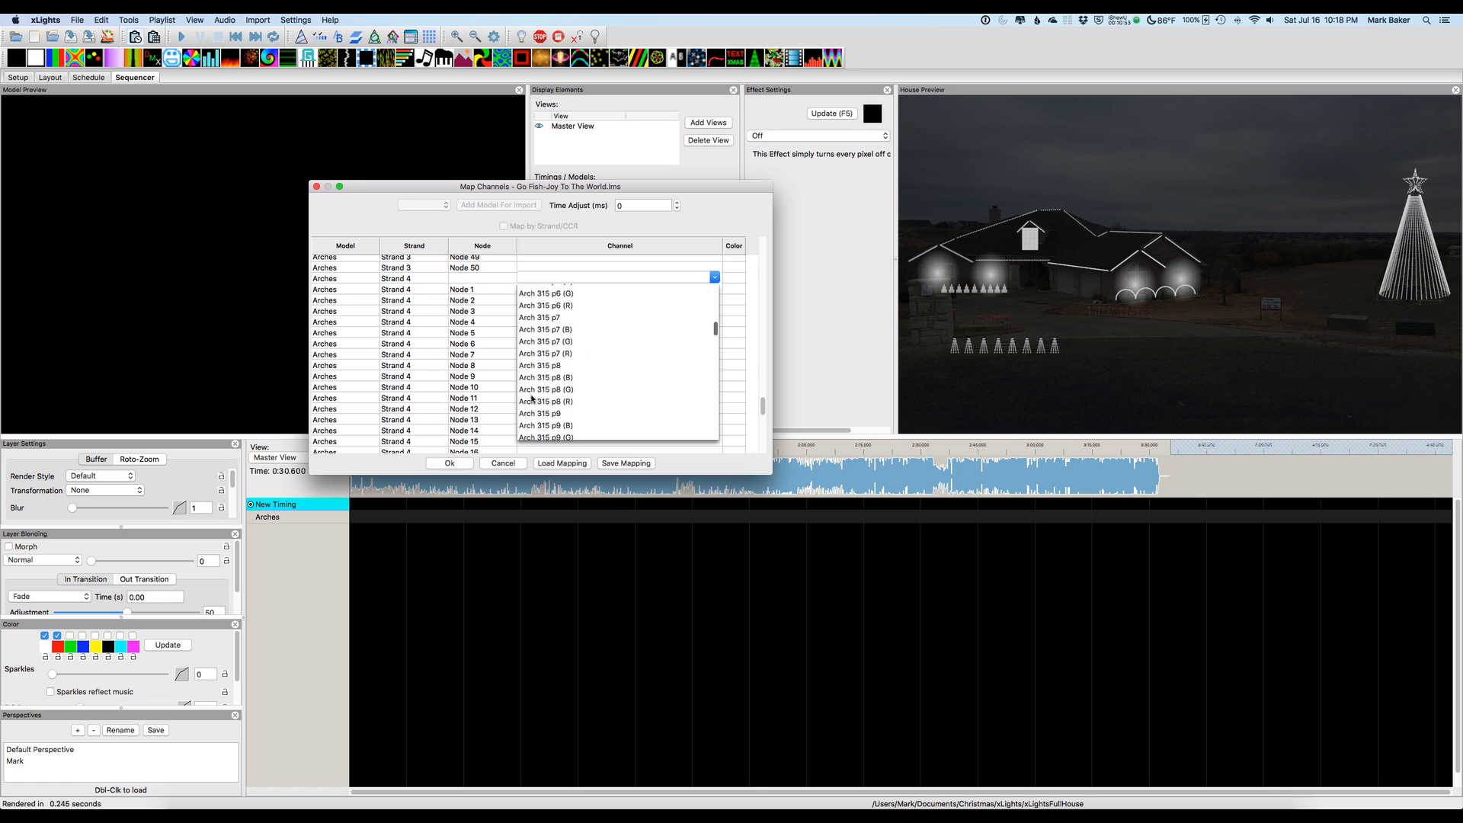
pyautogui.click(541, 332)
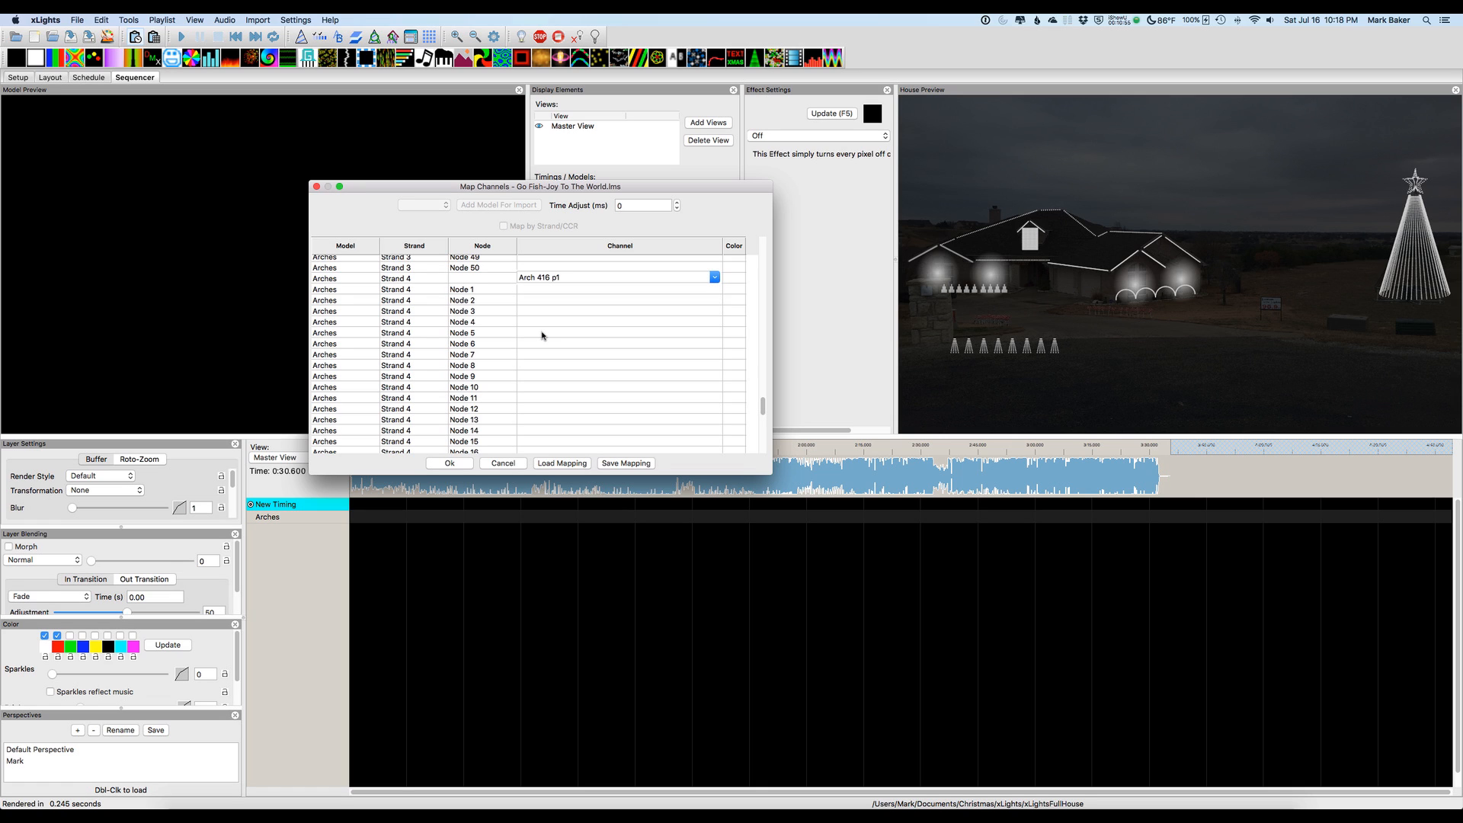
pyautogui.click(545, 289)
# - Save the channel mapping as Arches2.txt in the Joy to the world folder
pyautogui.click(613, 466)
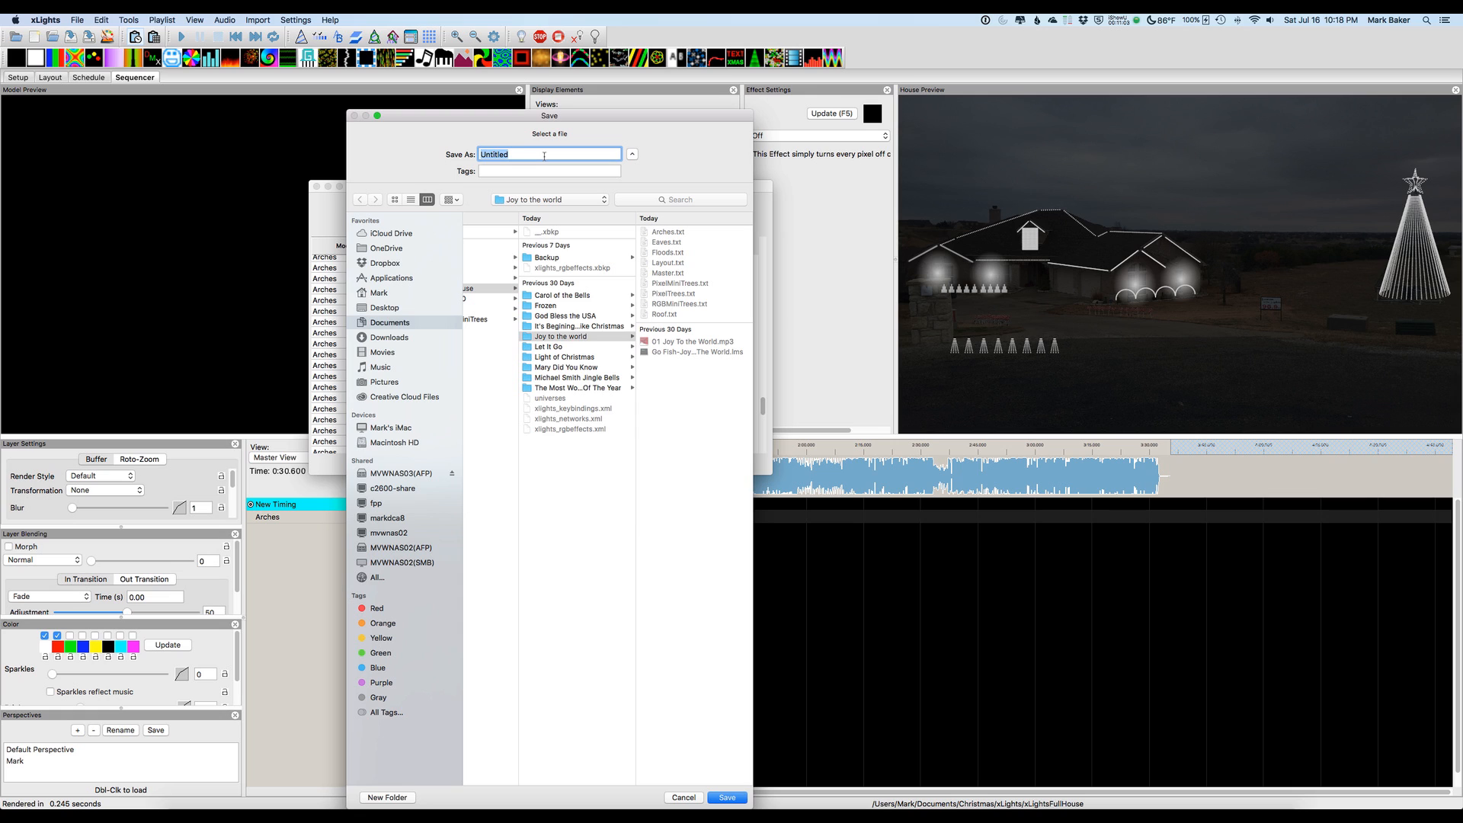
pyautogui.write('Arches2.txt')
pyautogui.press('Return')
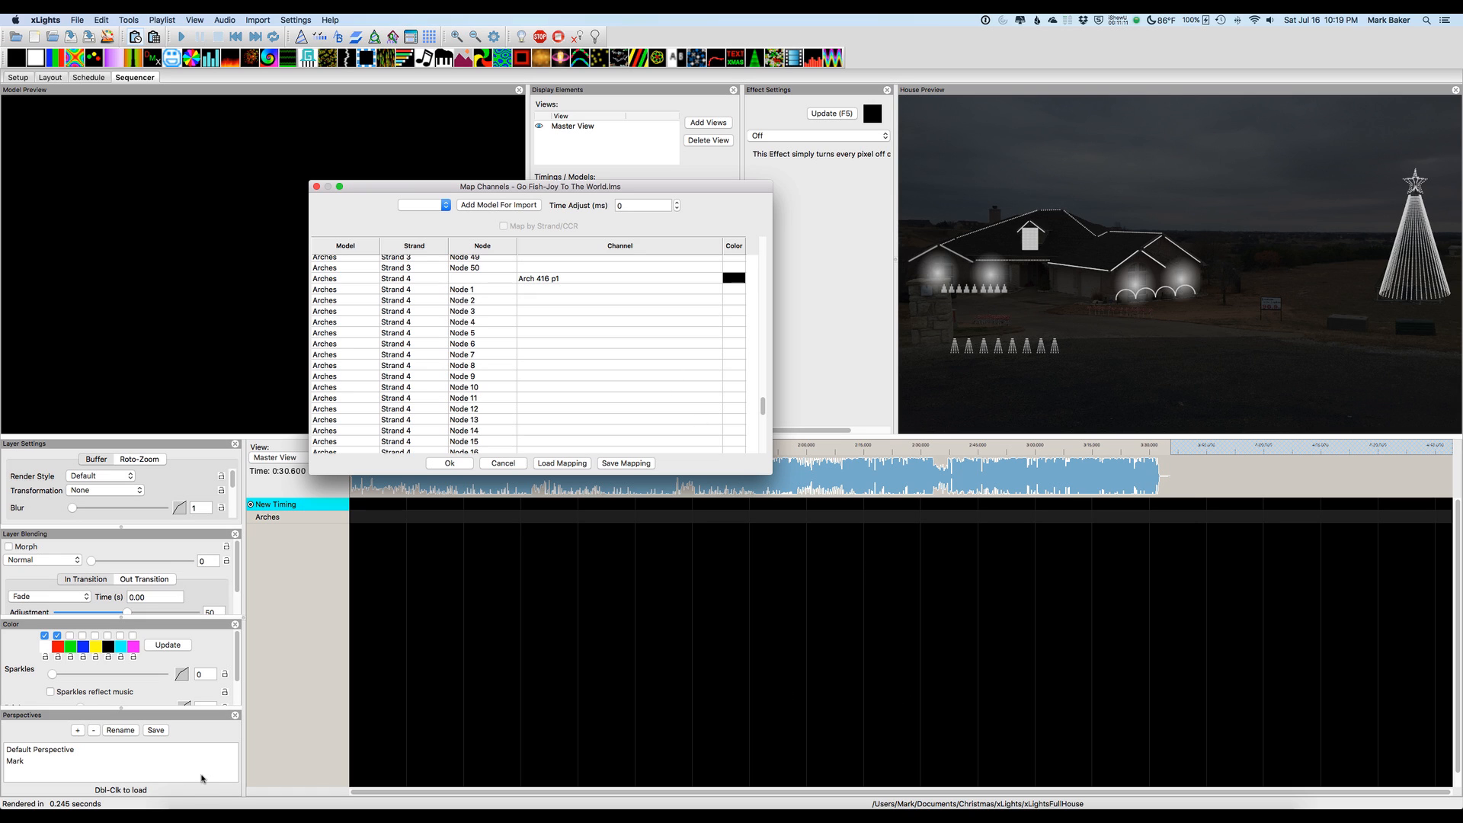
# - Open Arches2.txt from Finder in Textastic and copy Strand 1 Node 1's channel name, Arch 113 p1, into the Node 2 line
pyautogui.click(180, 797)
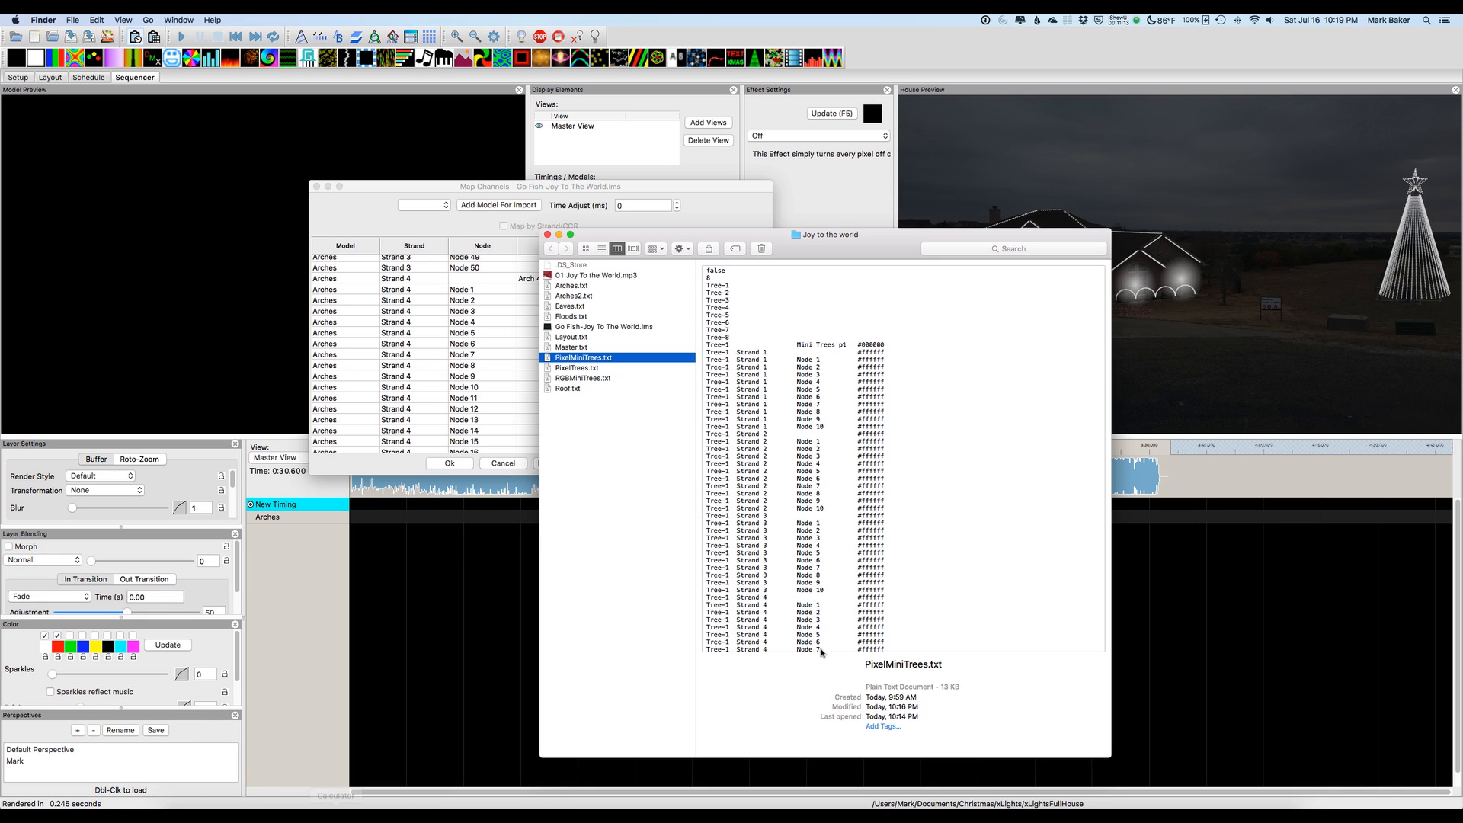
pyautogui.doubleClick(572, 297)
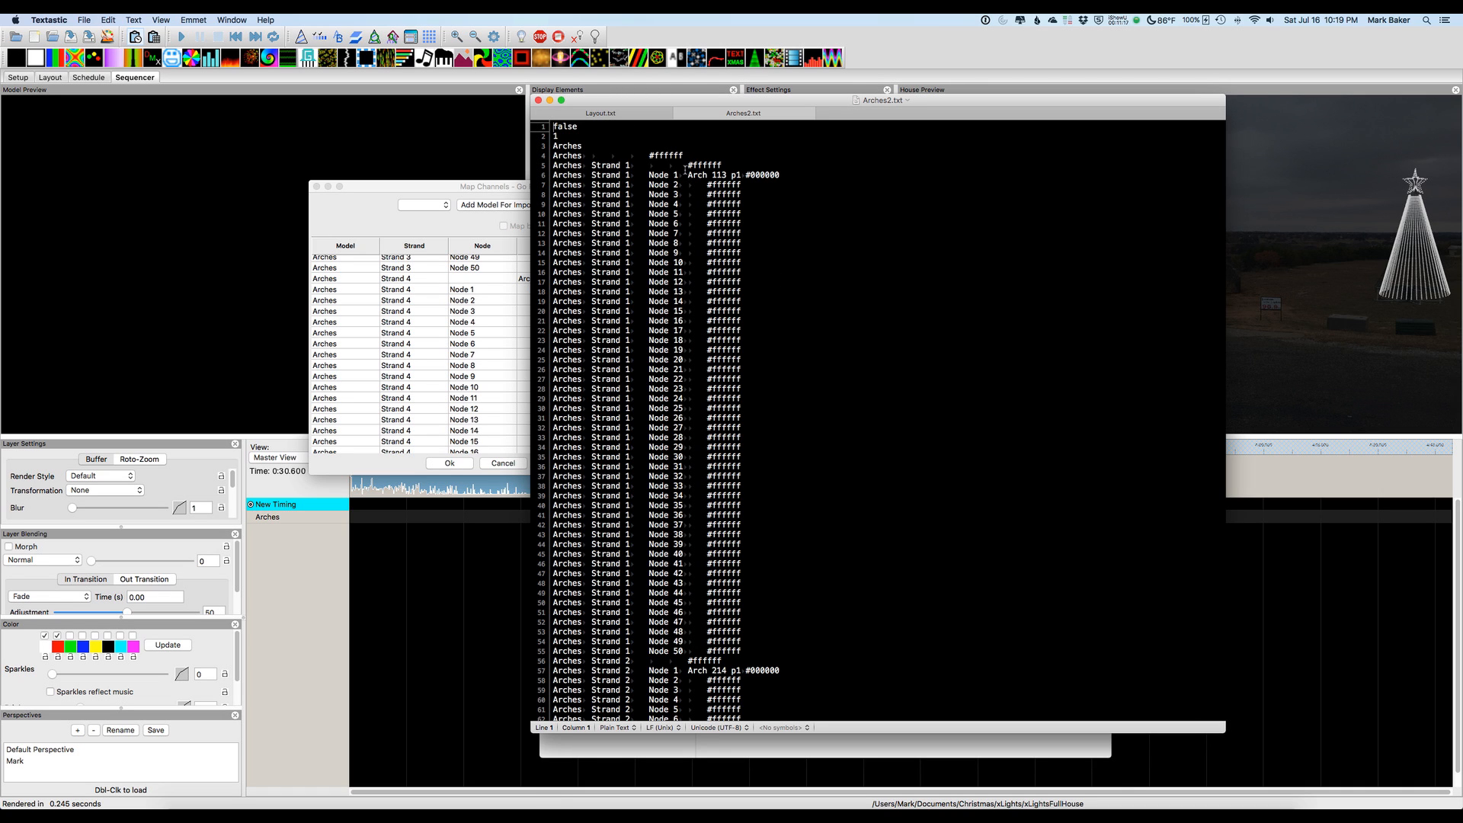
pyautogui.moveTo(689, 175); pyautogui.dragTo(741, 174)
pyautogui.press('super+c')
pyautogui.click(688, 184)
pyautogui.press('super+v')
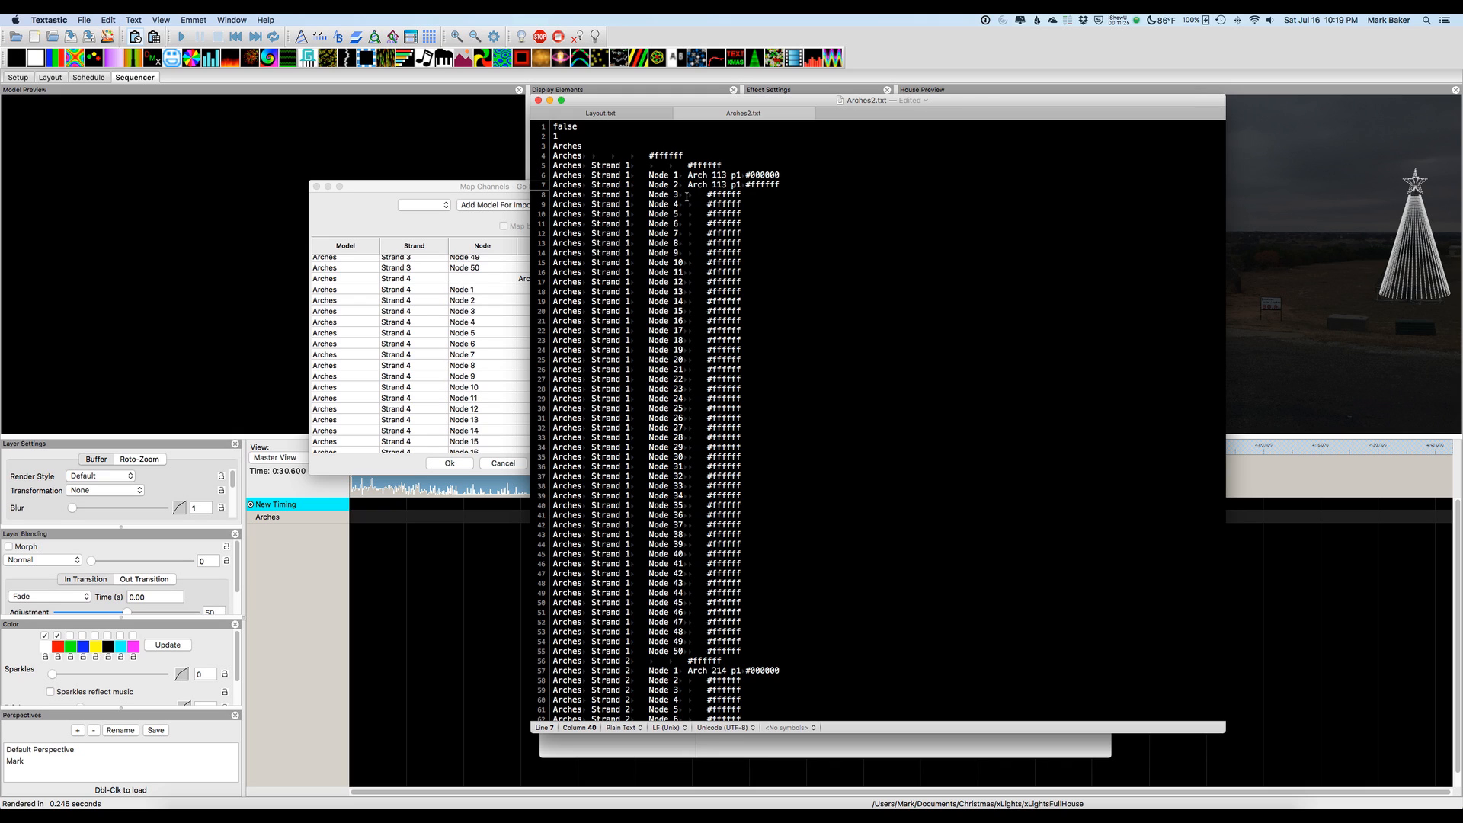
# - Copy the channel name without its number, Arch 113 p, into the Strand 1 lines for Nodes 3 through 10
pyautogui.click(687, 195)
pyautogui.moveTo(688, 184); pyautogui.dragTo(739, 185)
pyautogui.press('super+c')
pyautogui.click(689, 195)
pyautogui.press('super+v')
pyautogui.press('super+v')
pyautogui.click(688, 214)
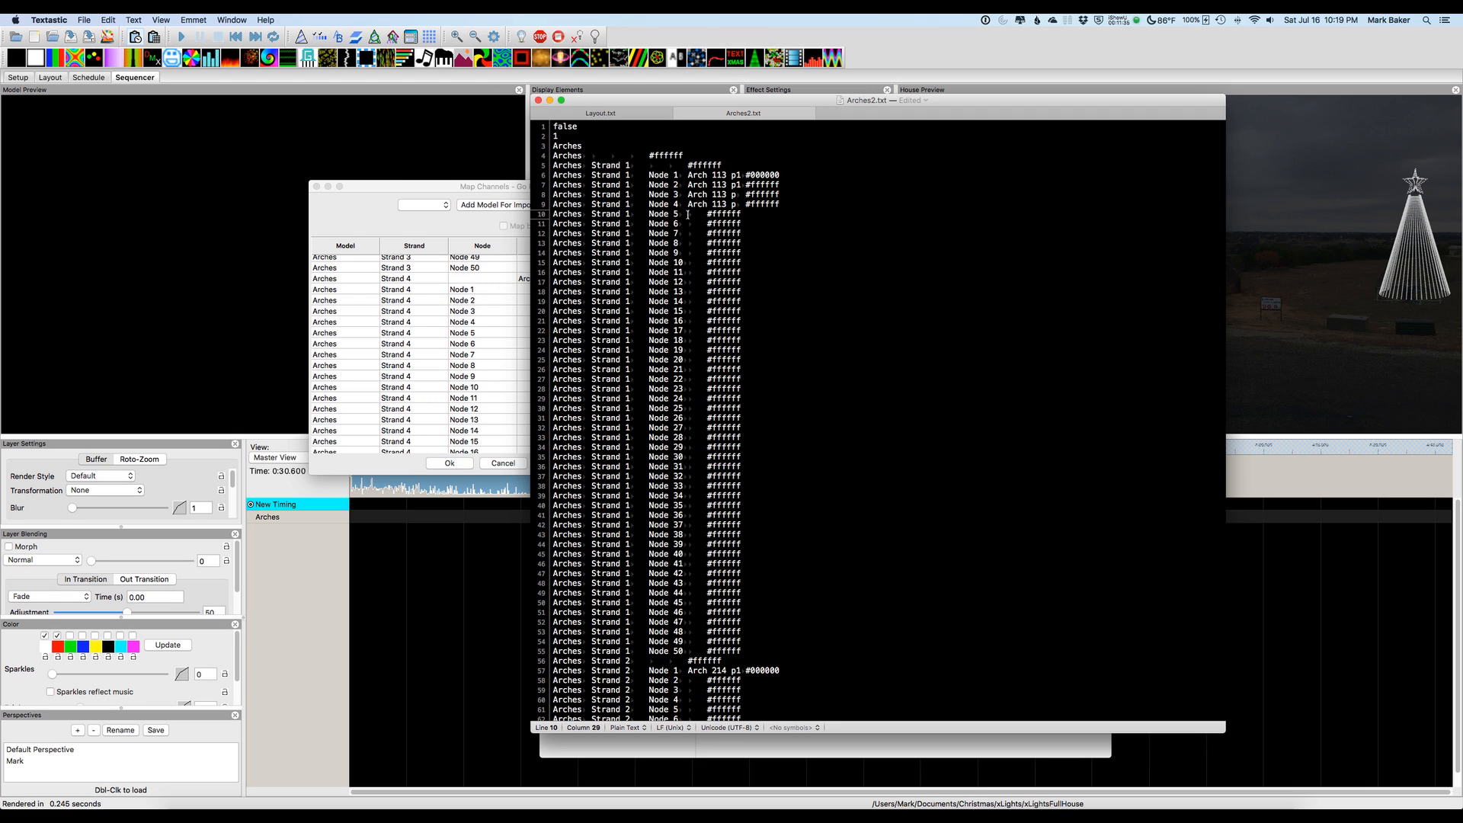
pyautogui.press('super+v')
pyautogui.click(688, 224)
pyautogui.press('super+v')
pyautogui.click(688, 234)
pyautogui.press('super+v')
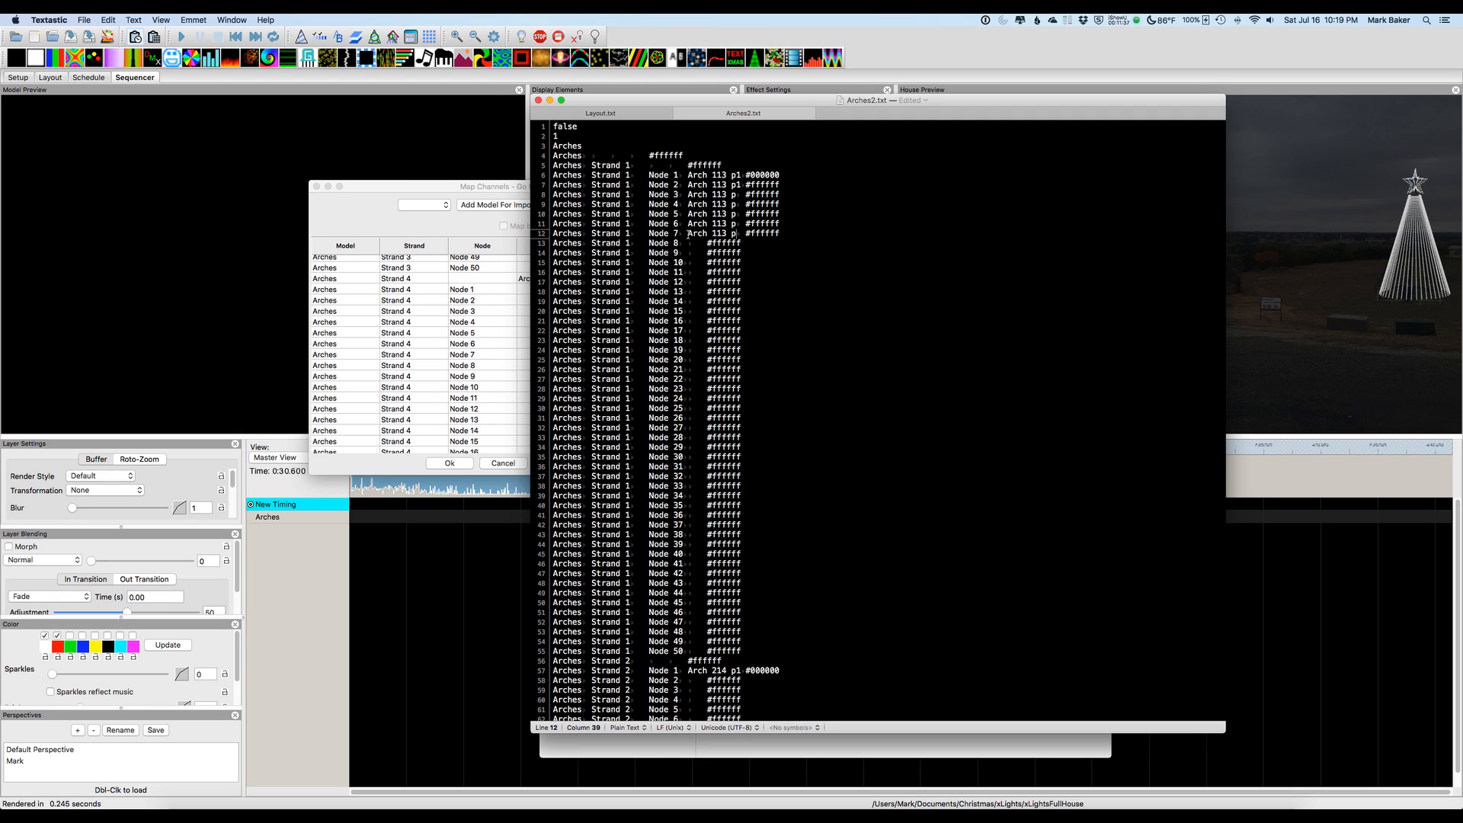
pyautogui.click(688, 243)
pyautogui.press('super+v')
pyautogui.click(688, 253)
pyautogui.press('super+v')
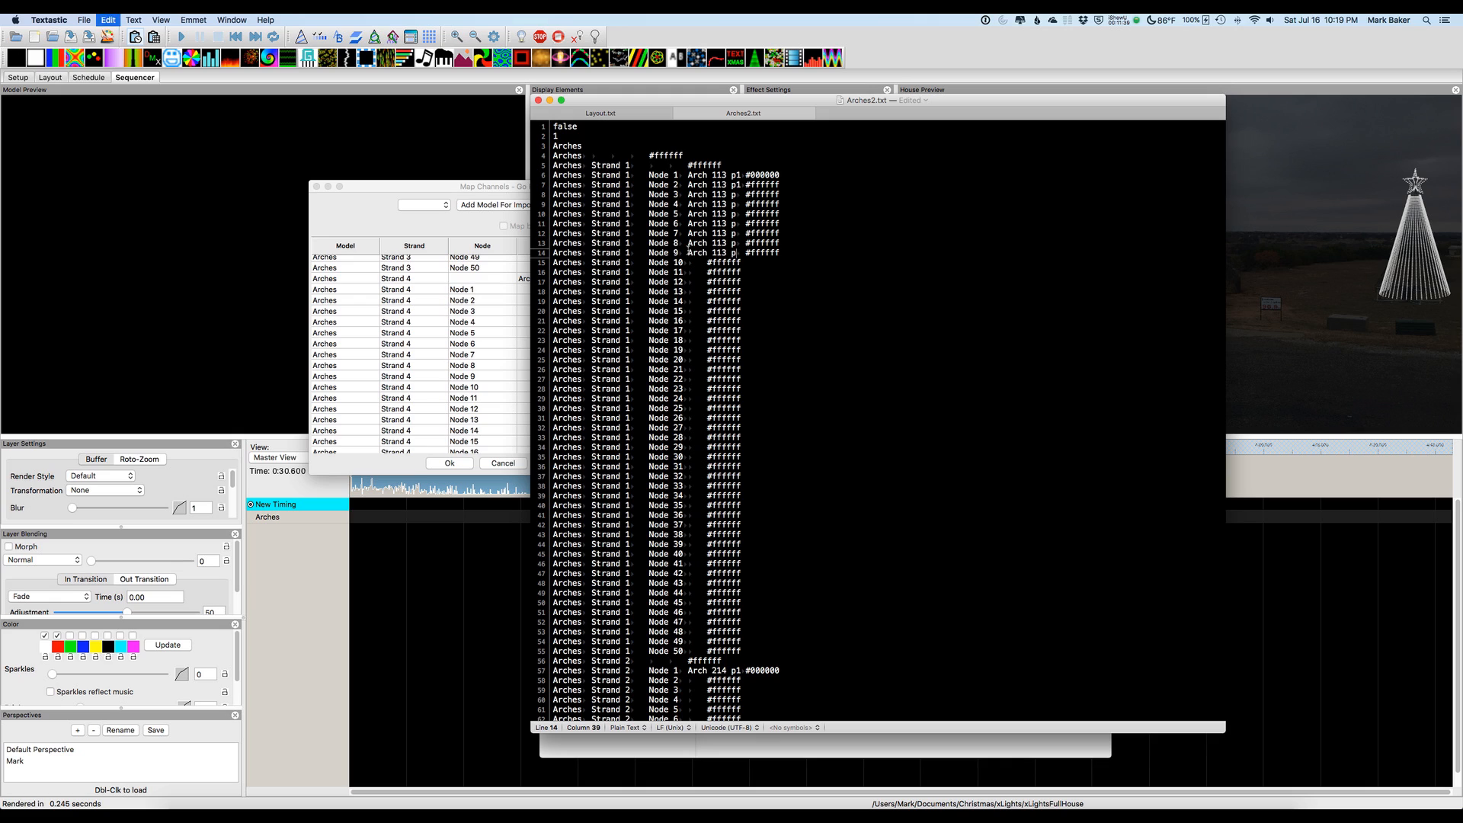
pyautogui.click(689, 262)
pyautogui.press('super+v')
# - Complete the Arch 113 channel names for Strand 1 Nodes 3 to 10 in pairs as p2, p3, p4 and p5
pyautogui.click(736, 195)
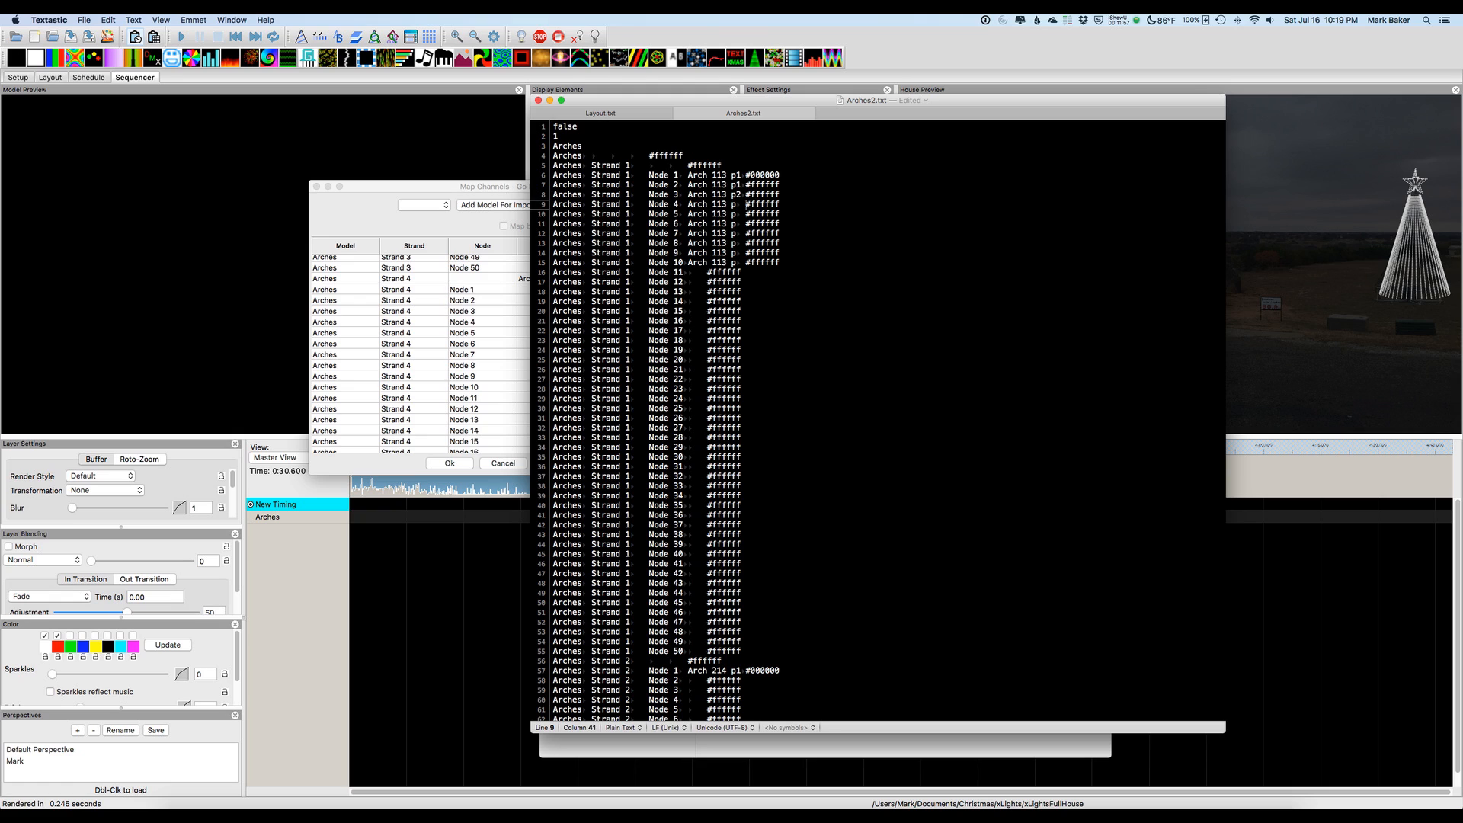
pyautogui.write('2')
pyautogui.press('Left')
pyautogui.press('Down')
pyautogui.write('2')
pyautogui.press('Left')
pyautogui.press('Down')
pyautogui.write('3')
pyautogui.press('Left')
pyautogui.press('Down')
pyautogui.write('3')
pyautogui.press('Left')
pyautogui.press('Down')
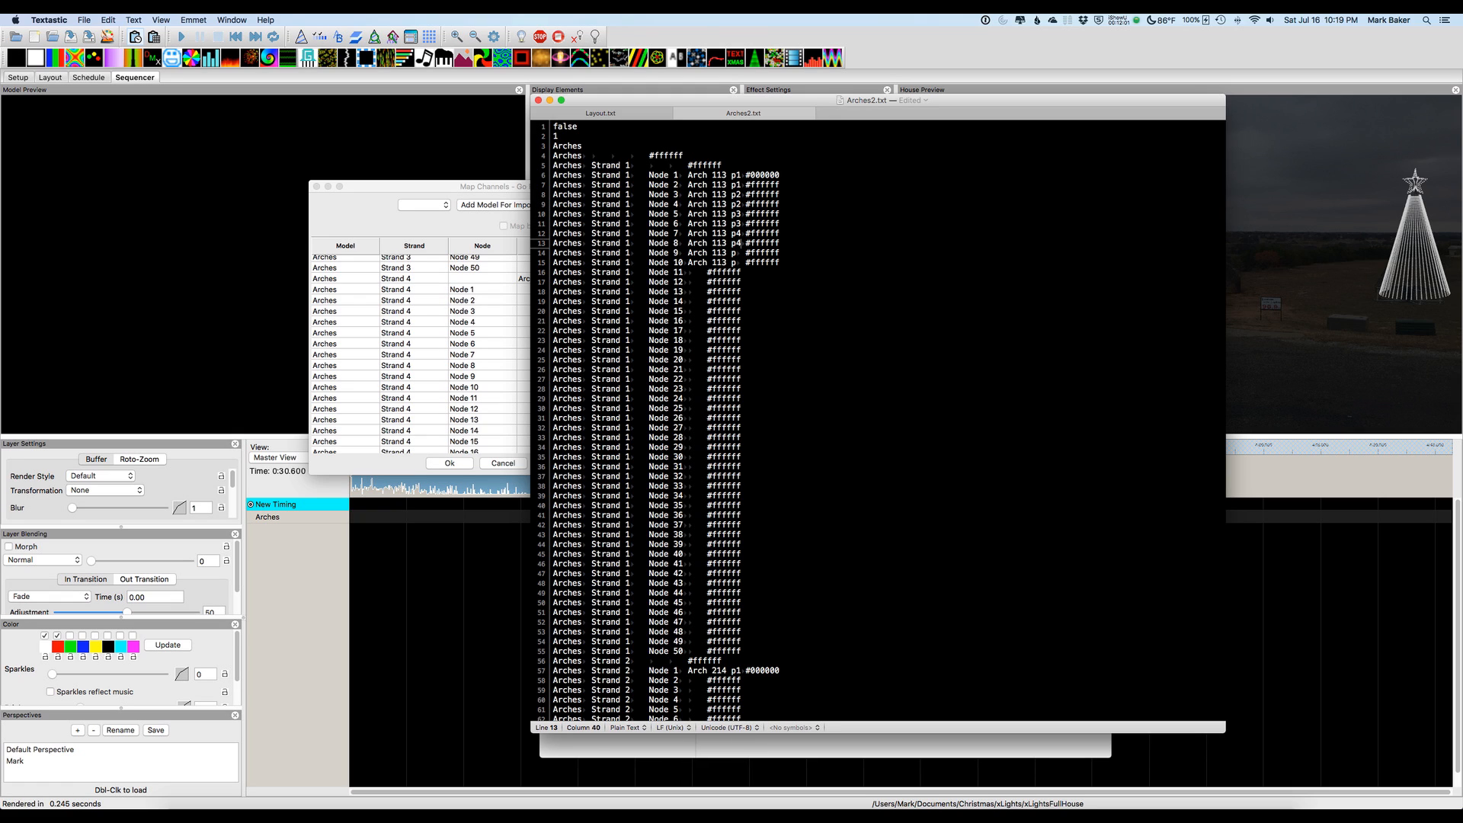
pyautogui.press('Left')
pyautogui.press('Down')
pyautogui.write('5')
pyautogui.press('Left')
pyautogui.press('Down')
pyautogui.write('5')
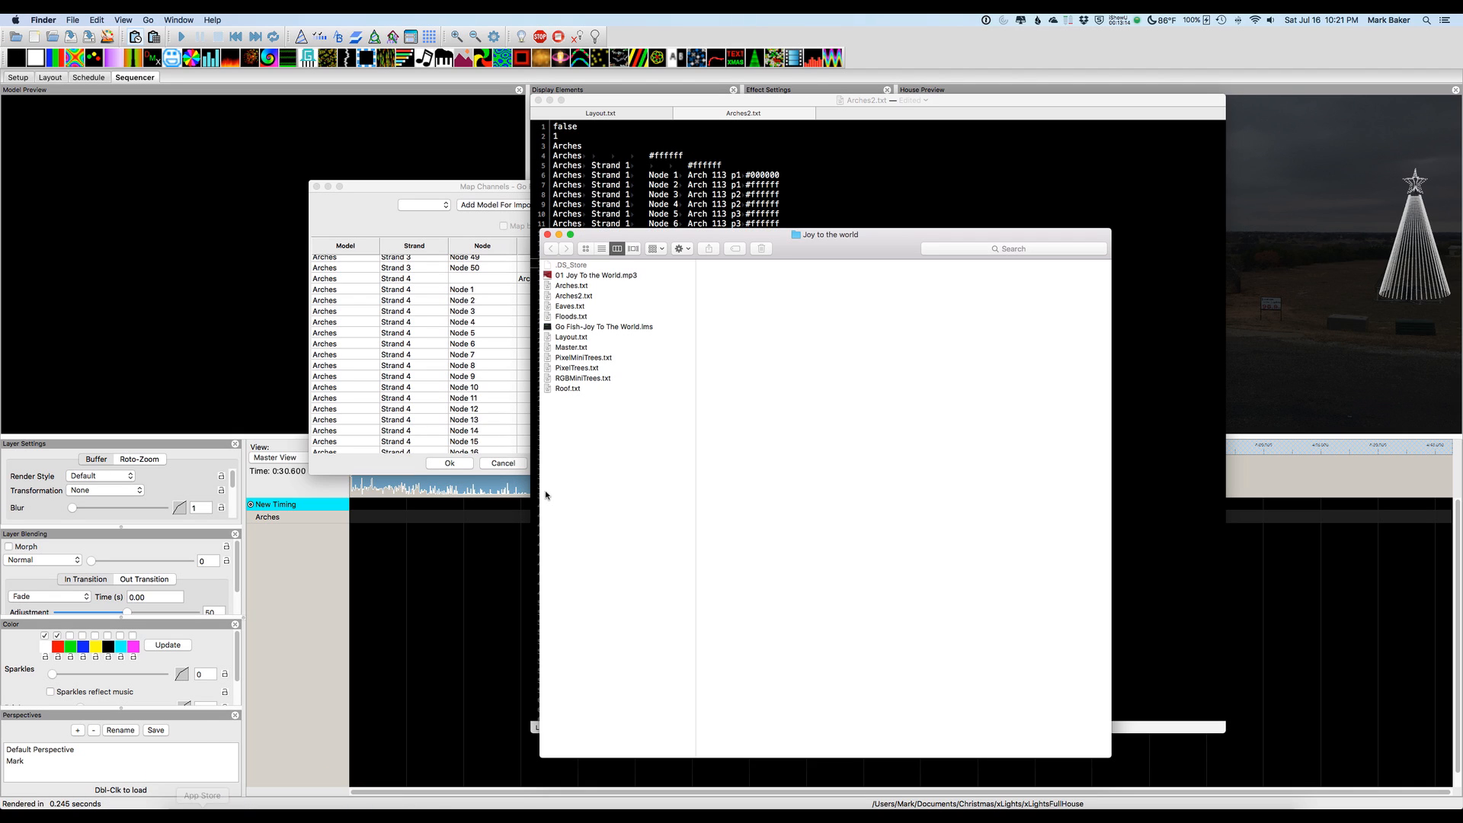
# - Open Arches.txt from Finder in Textastic, examine its node-to-channel assignments, and return to the xLights channel mapping
pyautogui.click(564, 286)
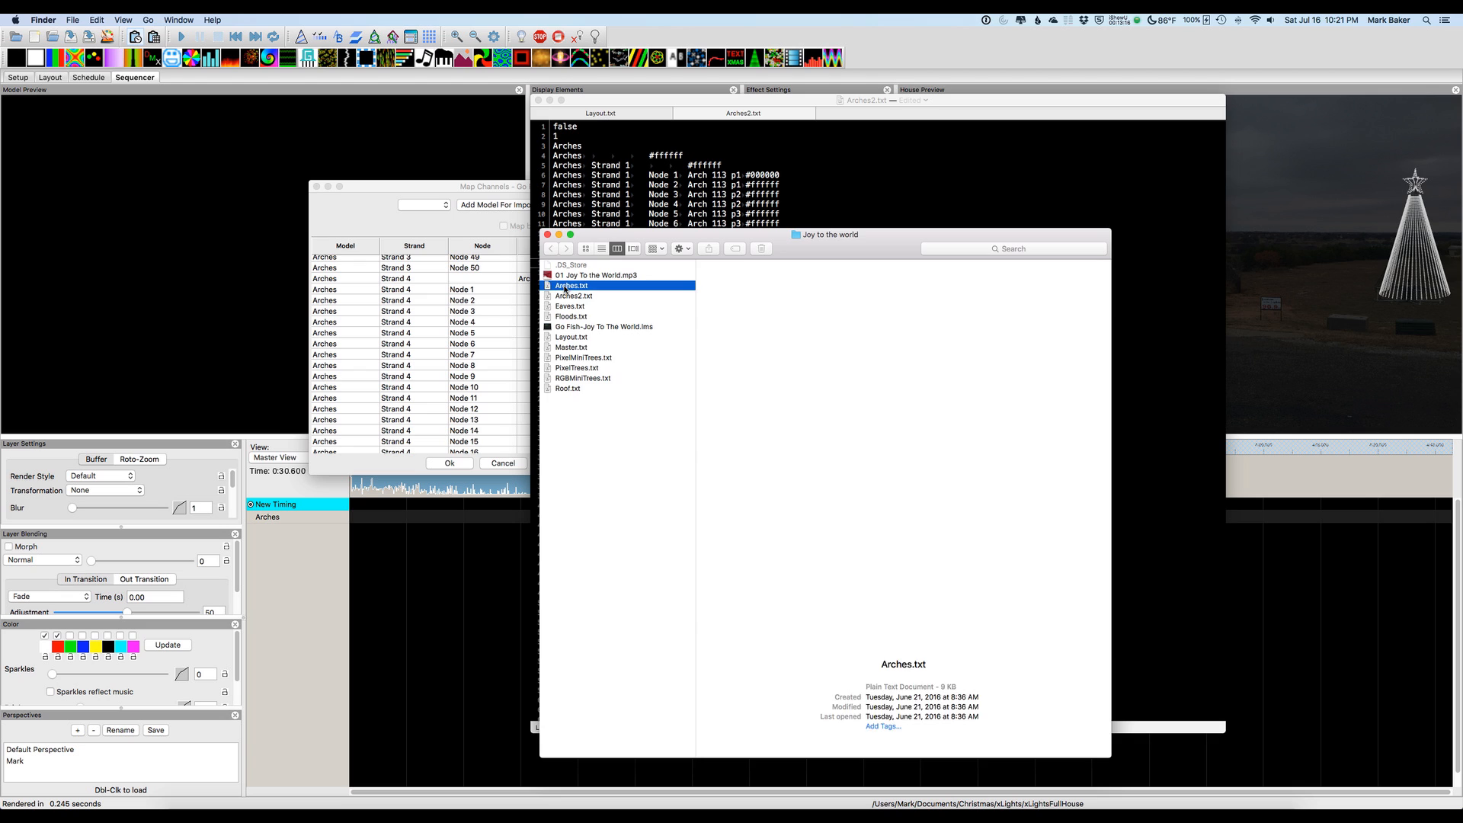
pyautogui.doubleClick(564, 287)
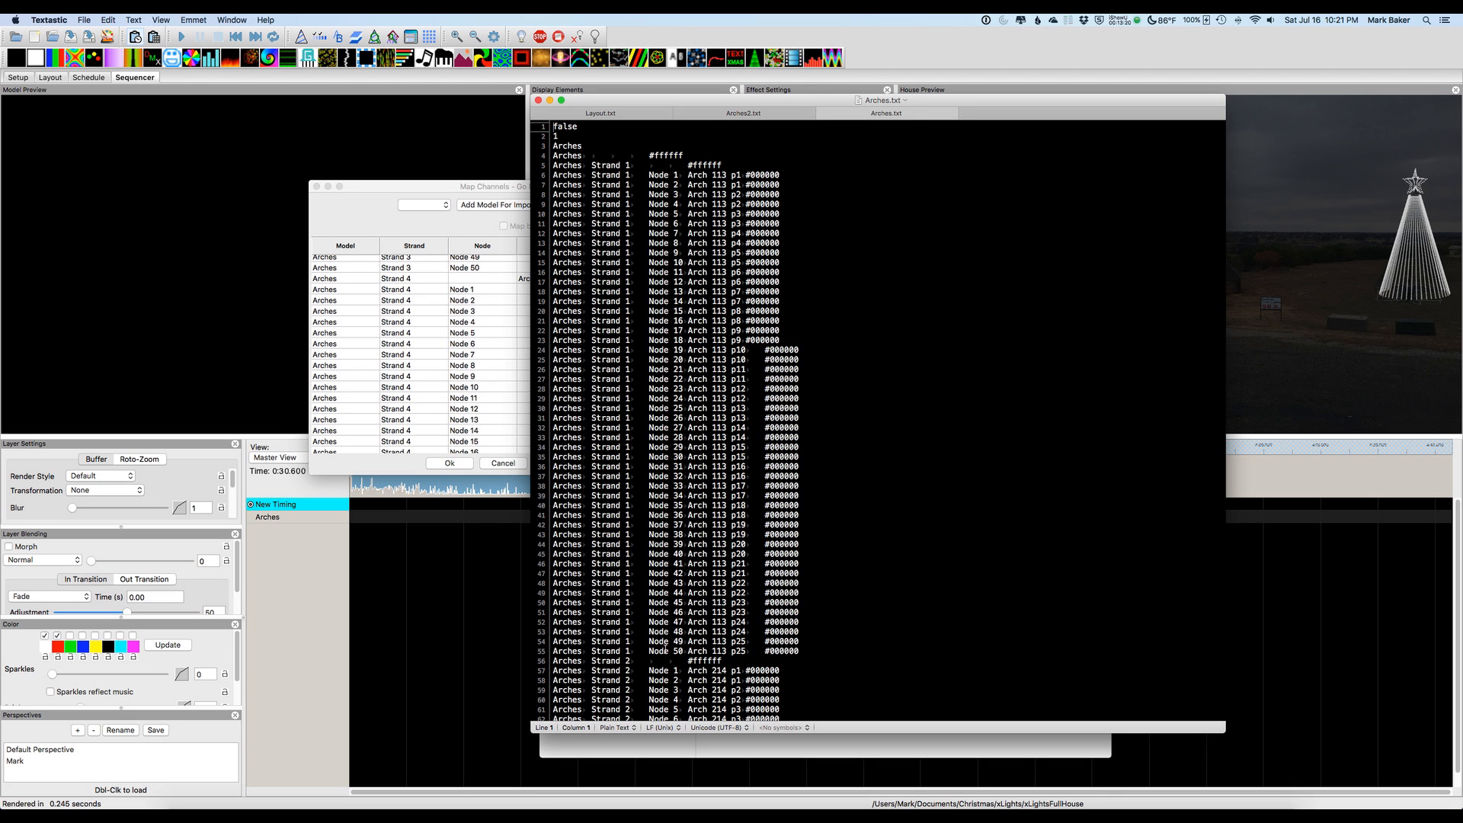
pyautogui.click(356, 214)
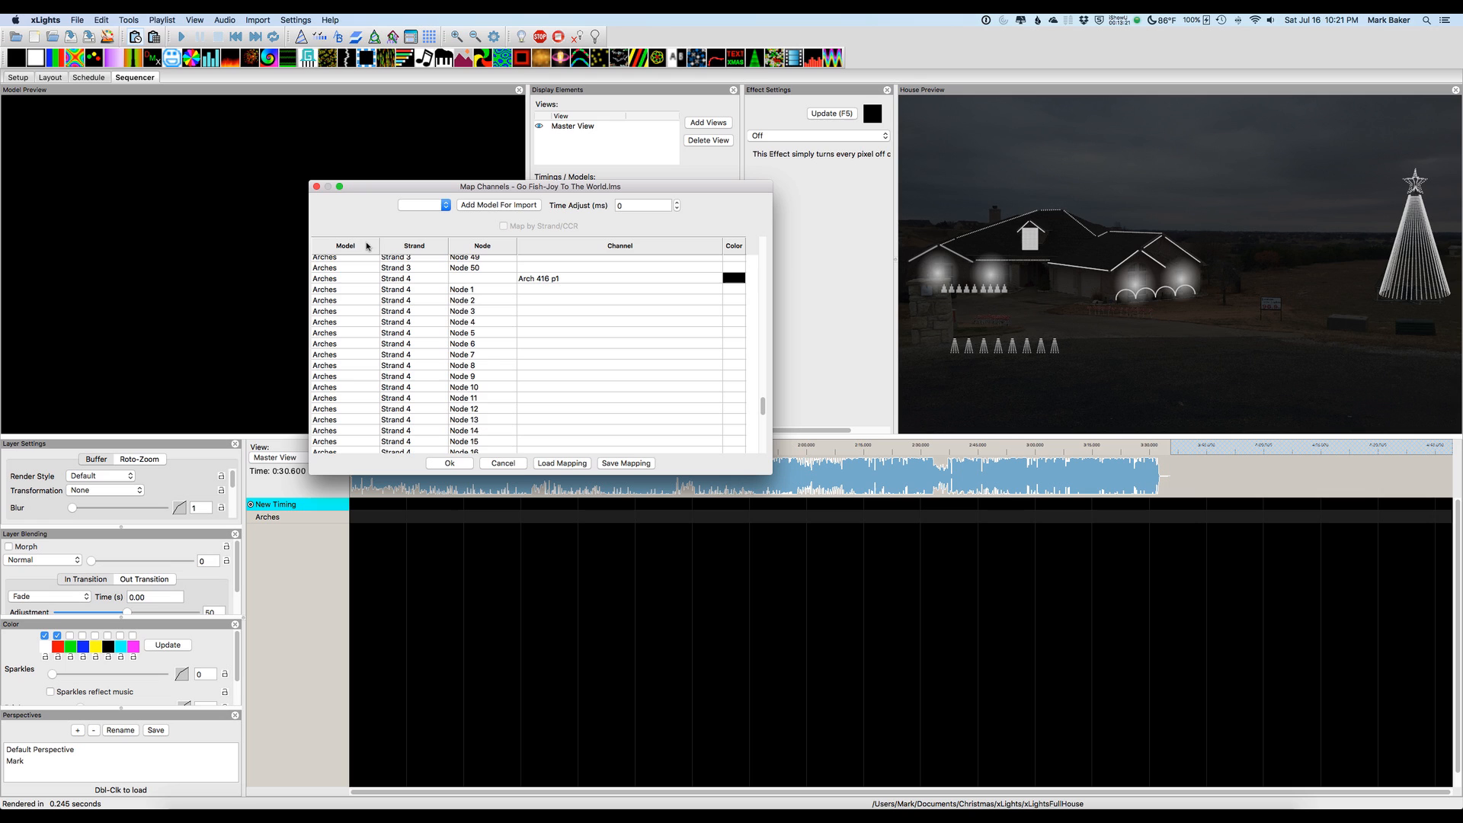
# - Load the channel mapping from Arches.txt in the Joy to the world folder
pyautogui.click(560, 463)
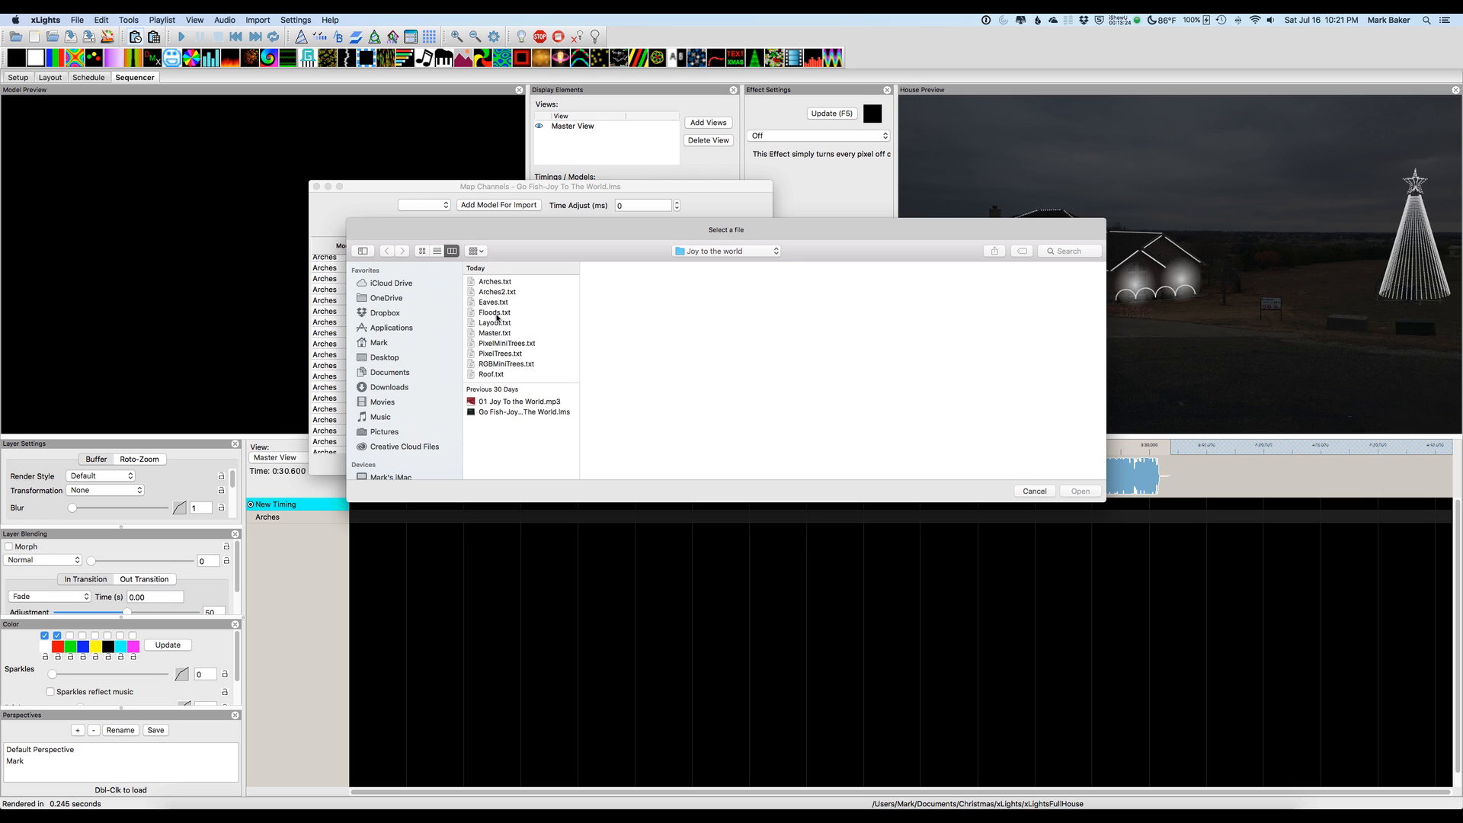
pyautogui.click(493, 286)
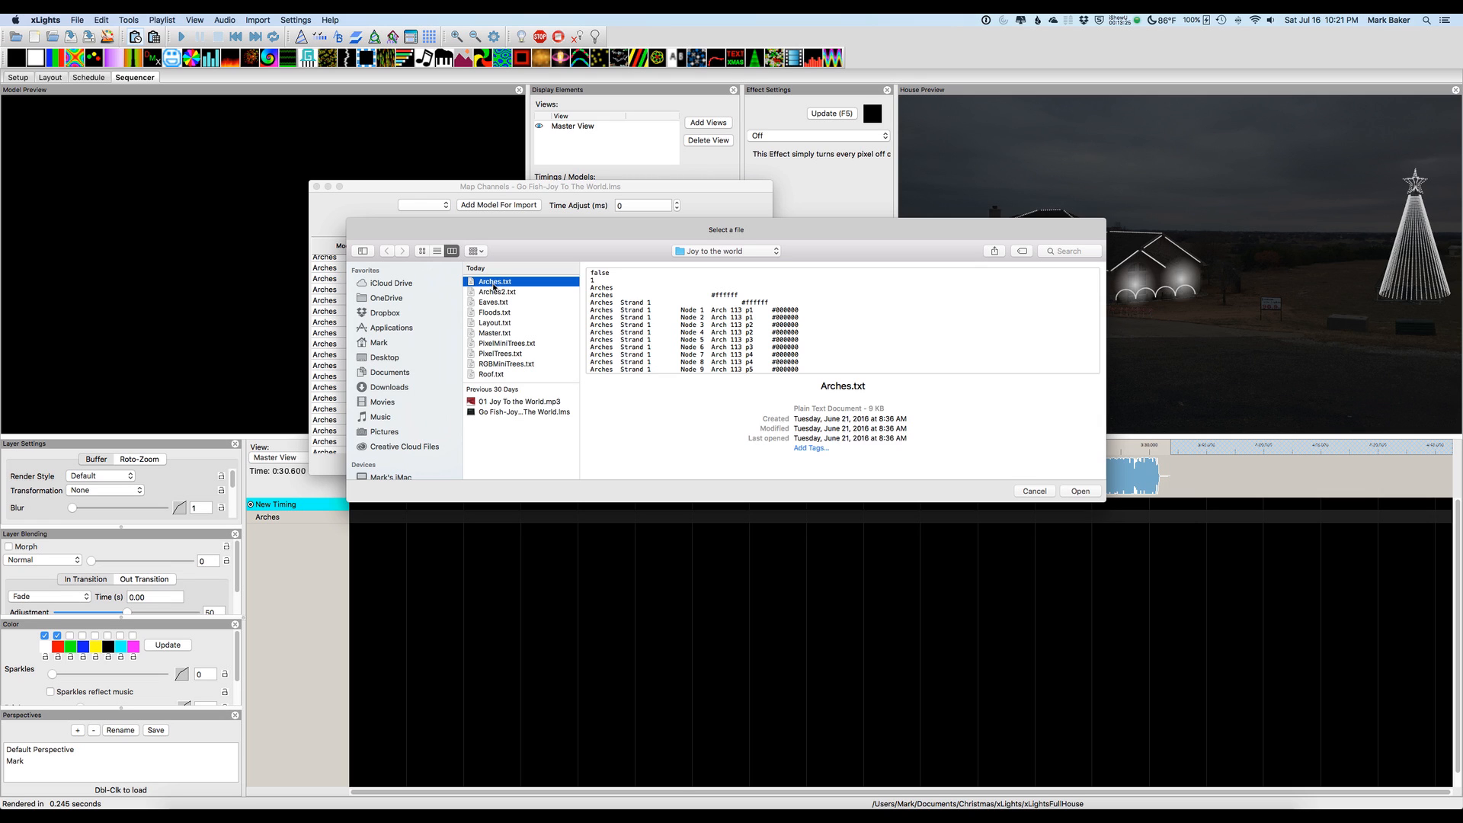
pyautogui.click(1080, 491)
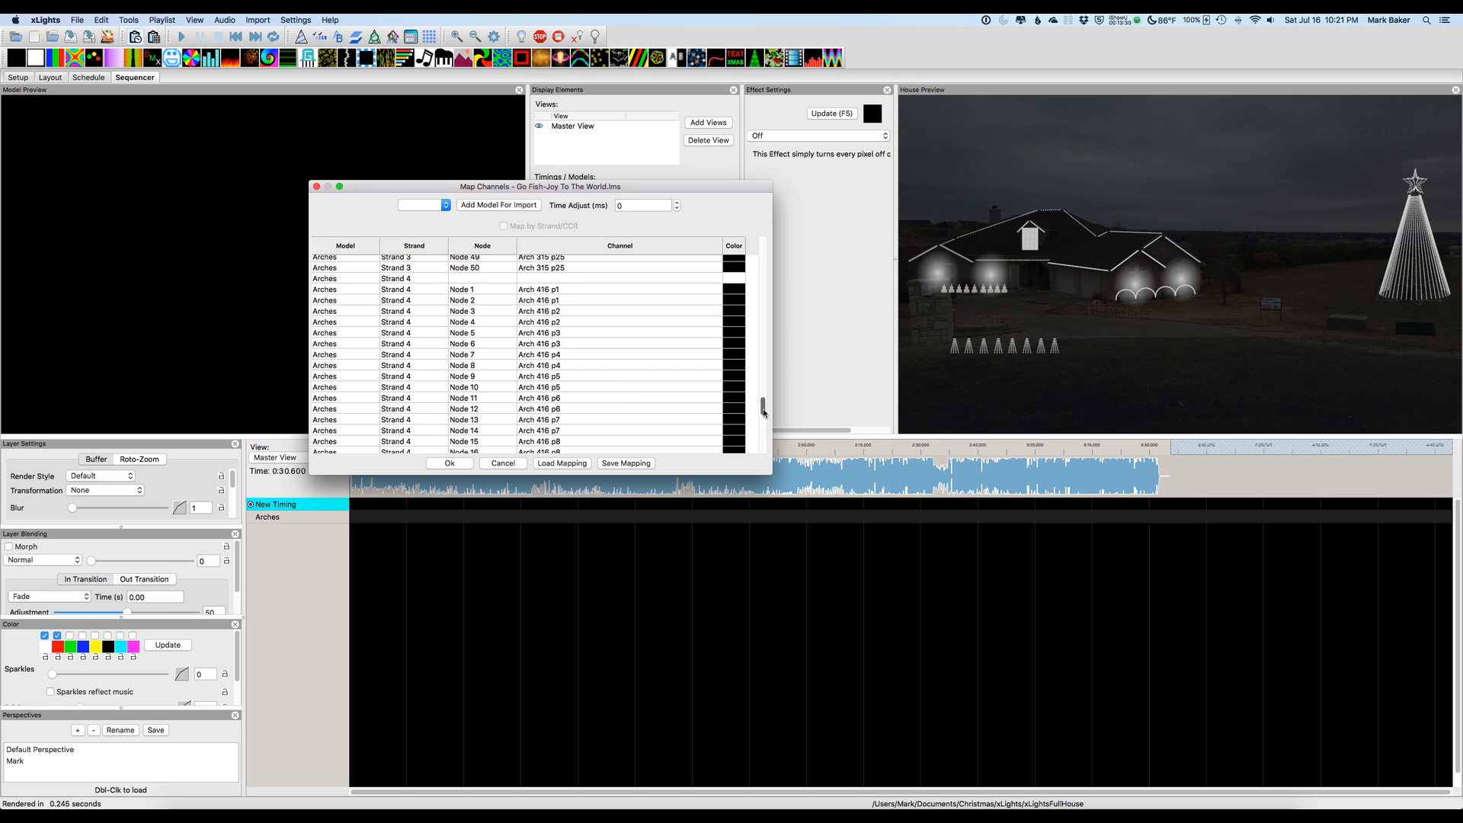
# - Map Node 50 of Arches Strand 4 to the channel Arch 416 p25
pyautogui.moveTo(763, 411); pyautogui.dragTo(758, 451)
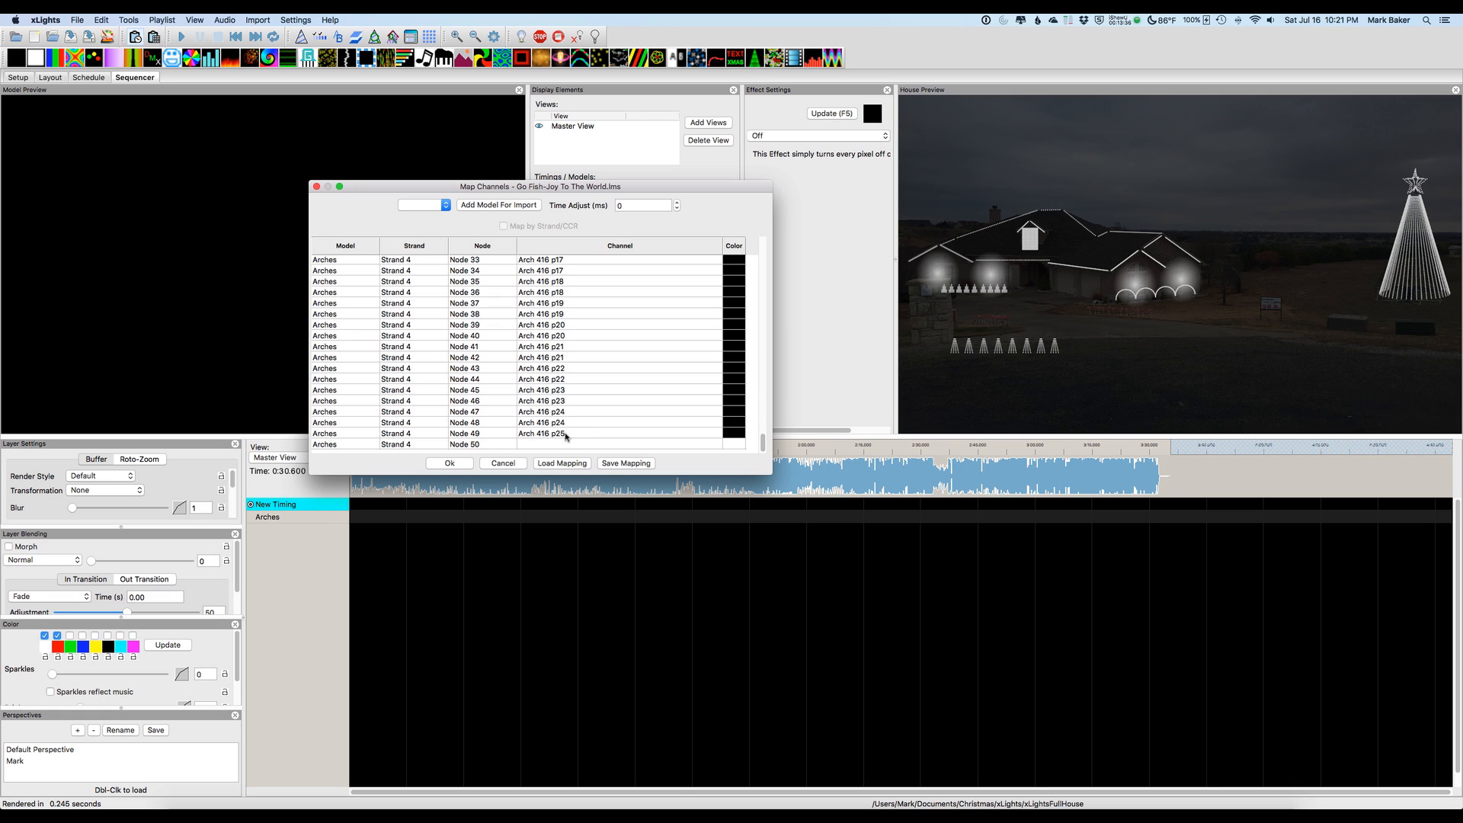
pyautogui.click(537, 434)
pyautogui.click(532, 433)
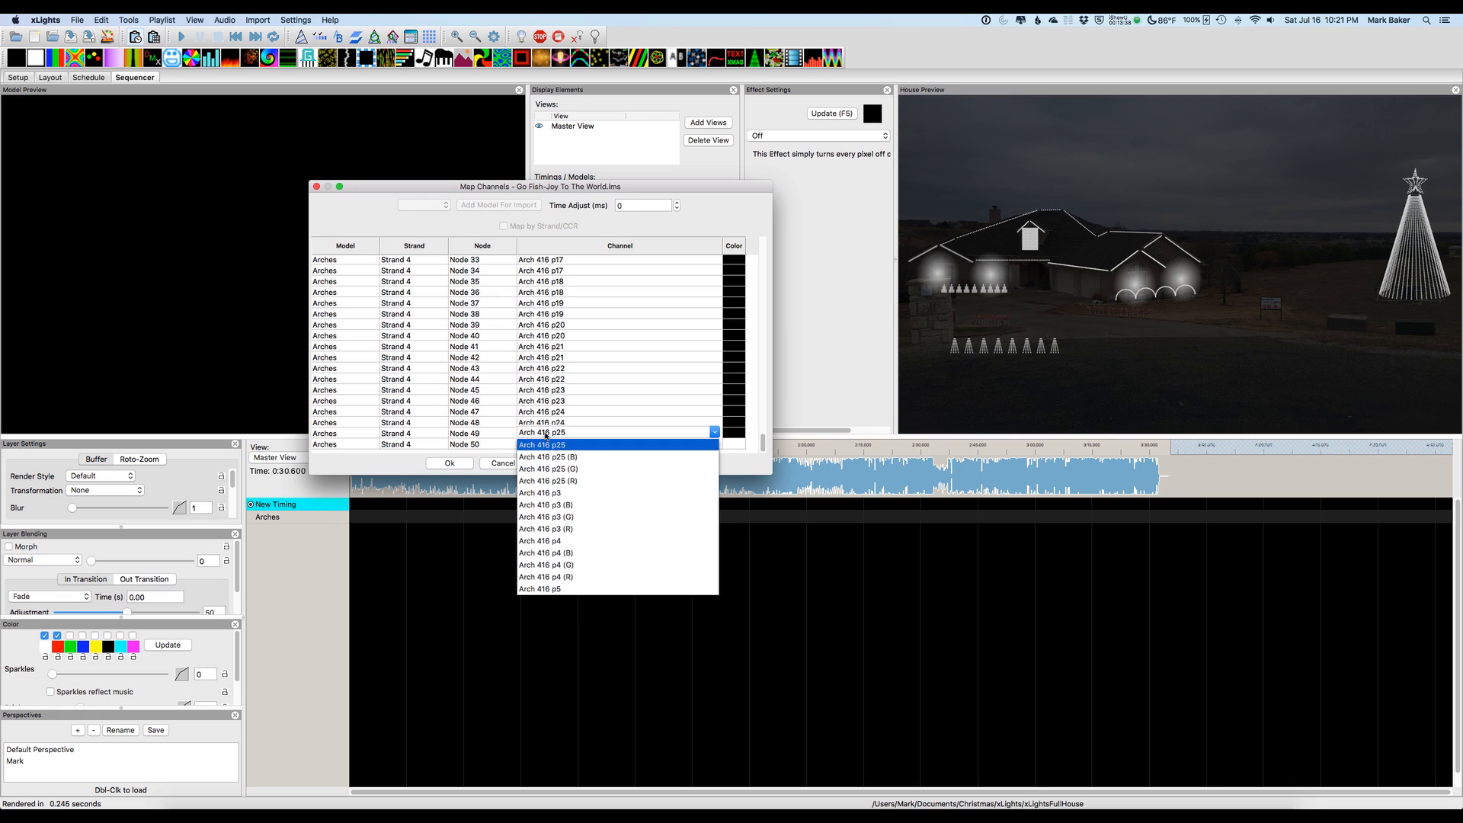
pyautogui.click(545, 436)
pyautogui.click(547, 443)
pyautogui.click(547, 445)
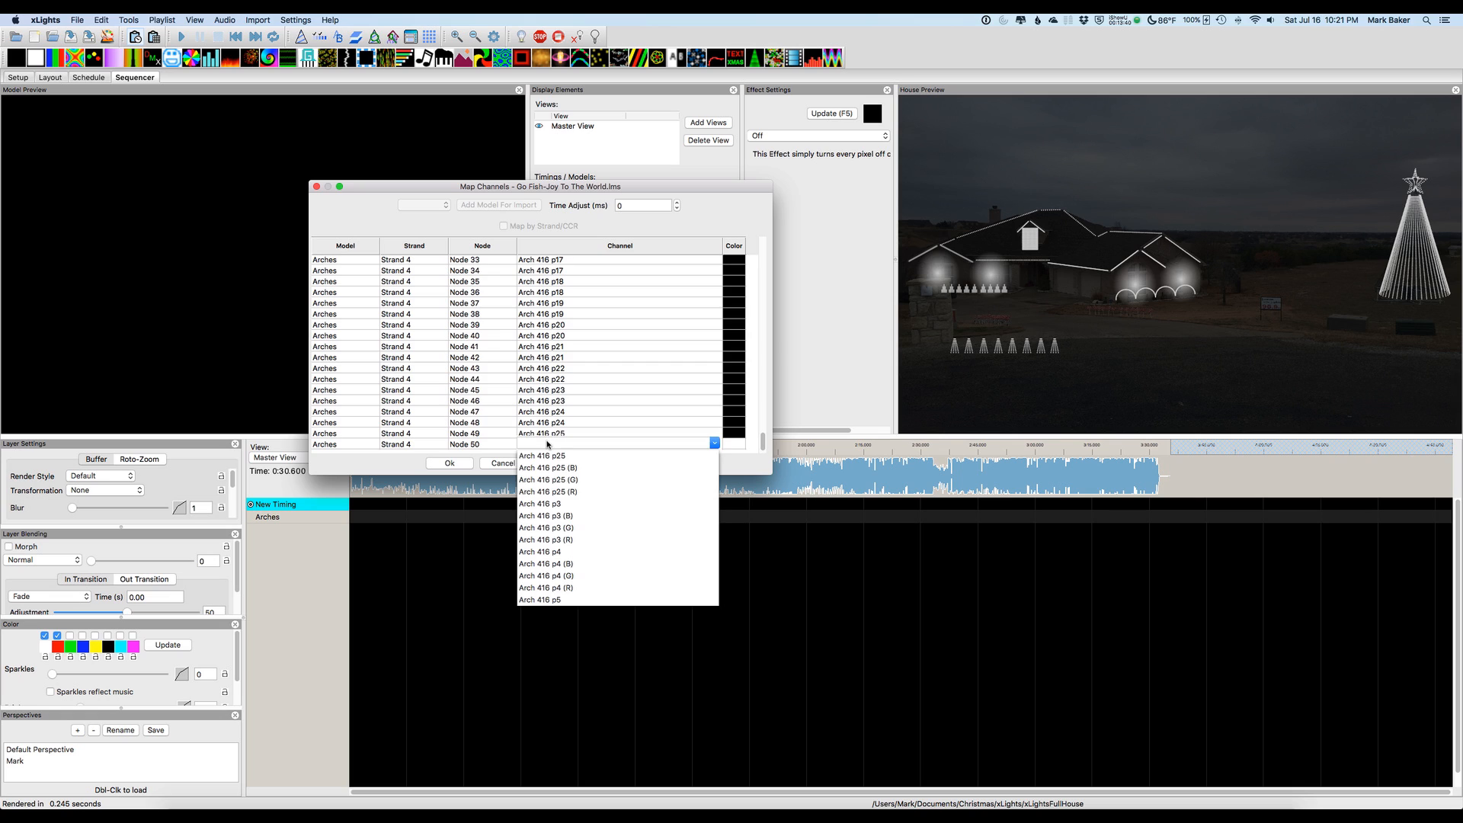
pyautogui.click(542, 456)
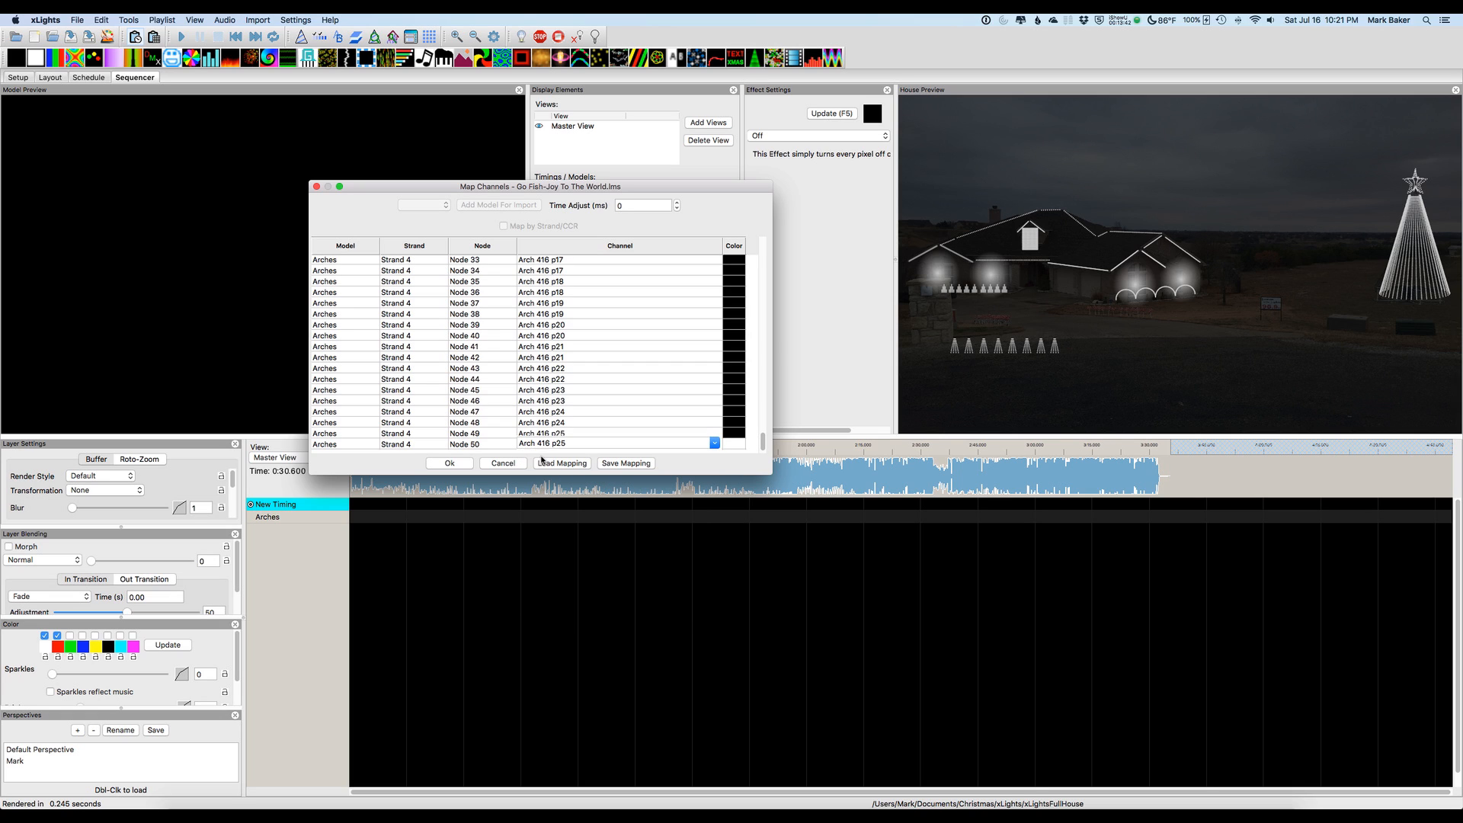
pyautogui.click(621, 424)
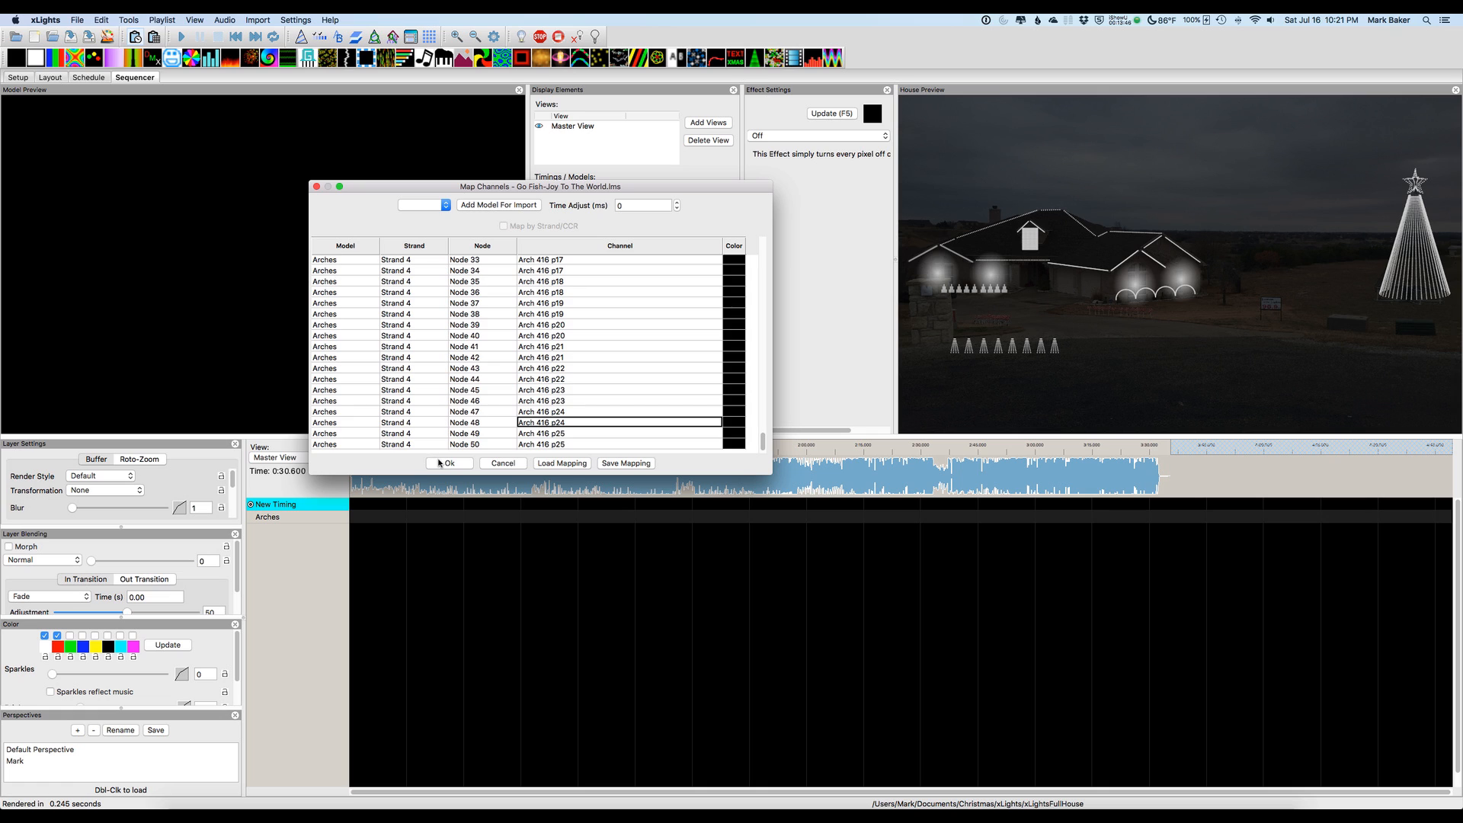
# - Save the channel mapping as Arches.txt in the Joy to the world folder, replacing the existing file
pyautogui.click(609, 463)
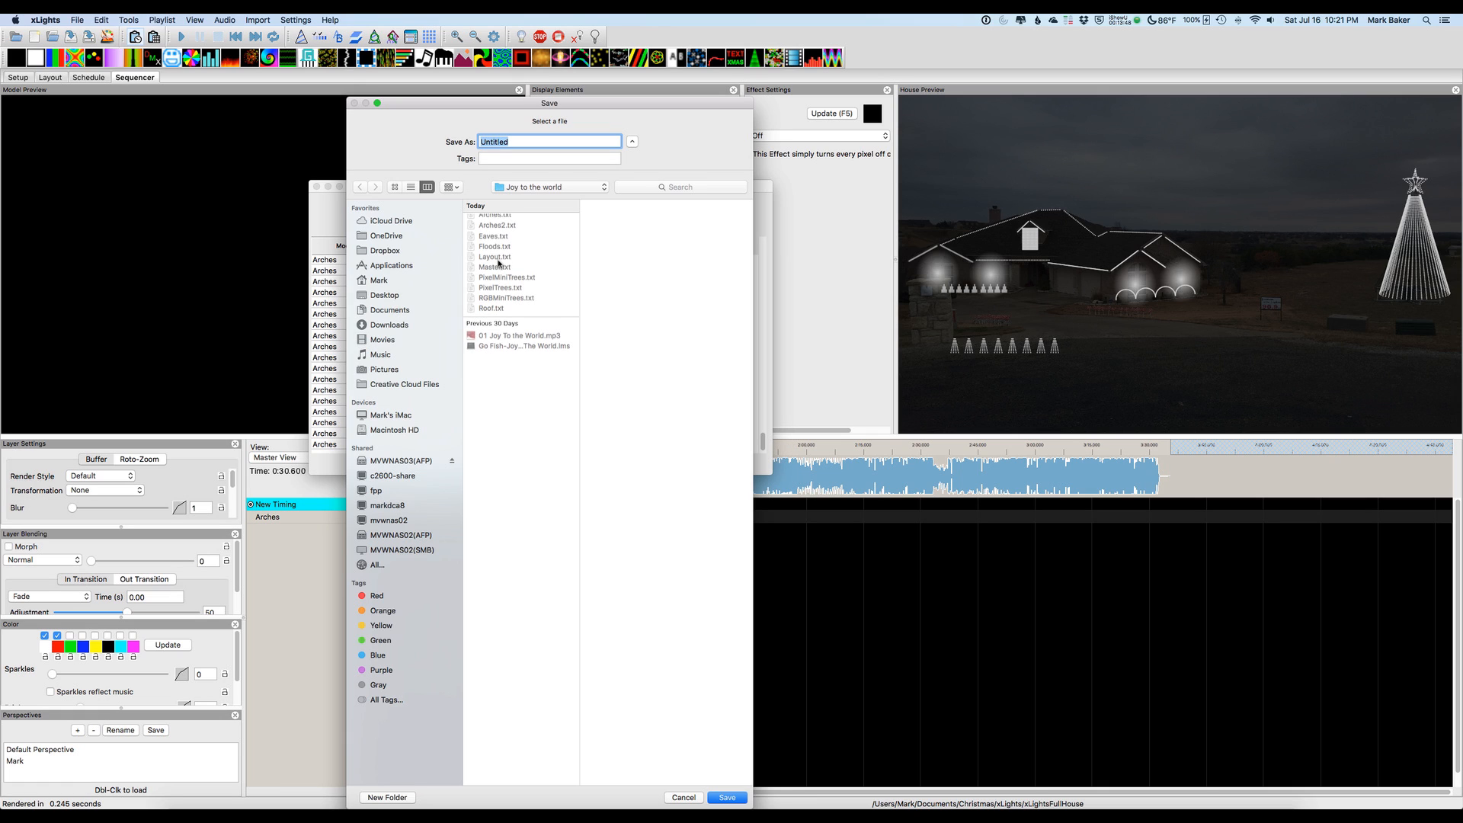
pyautogui.click(489, 220)
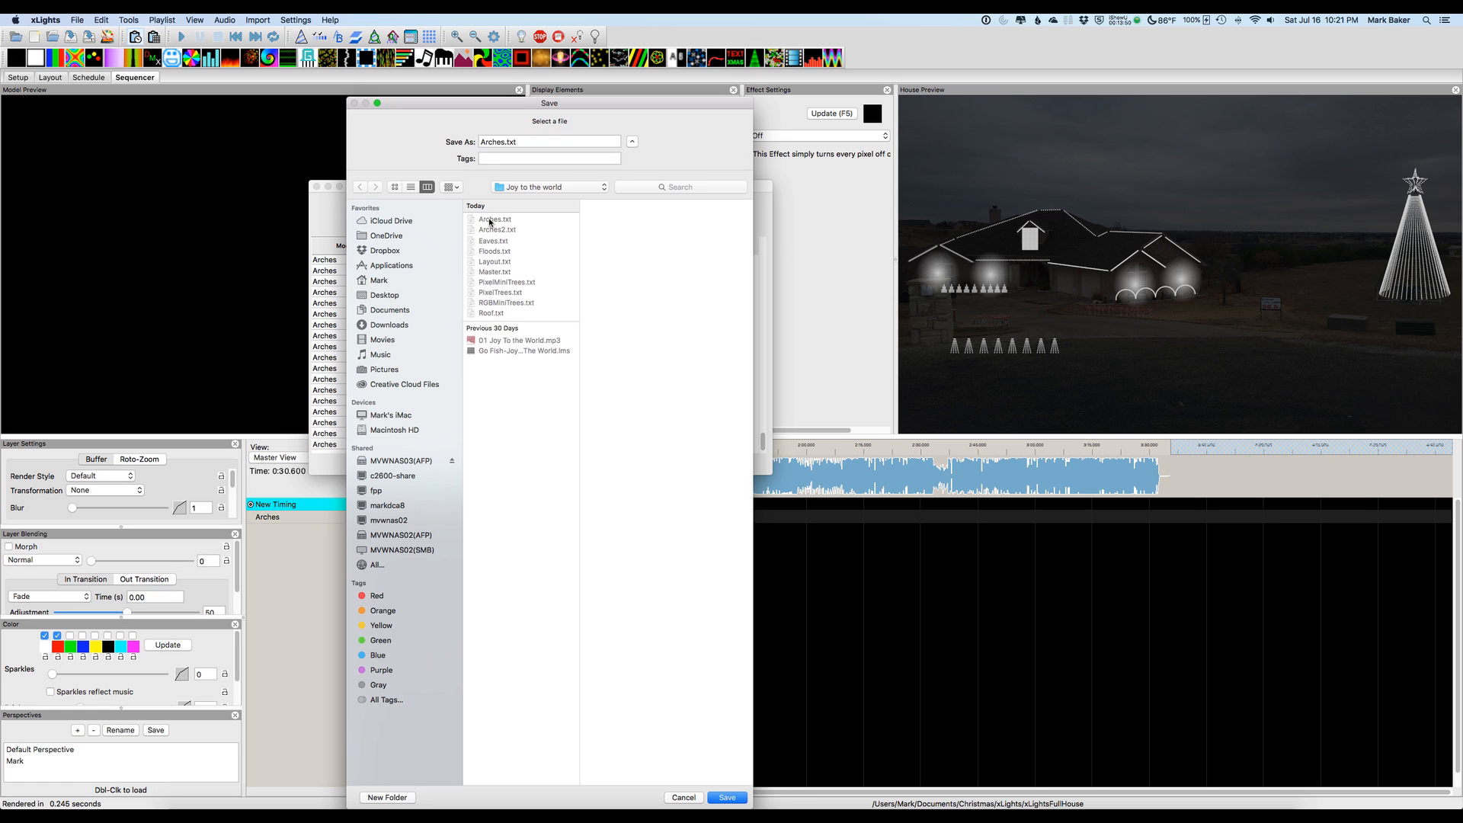
pyautogui.click(726, 797)
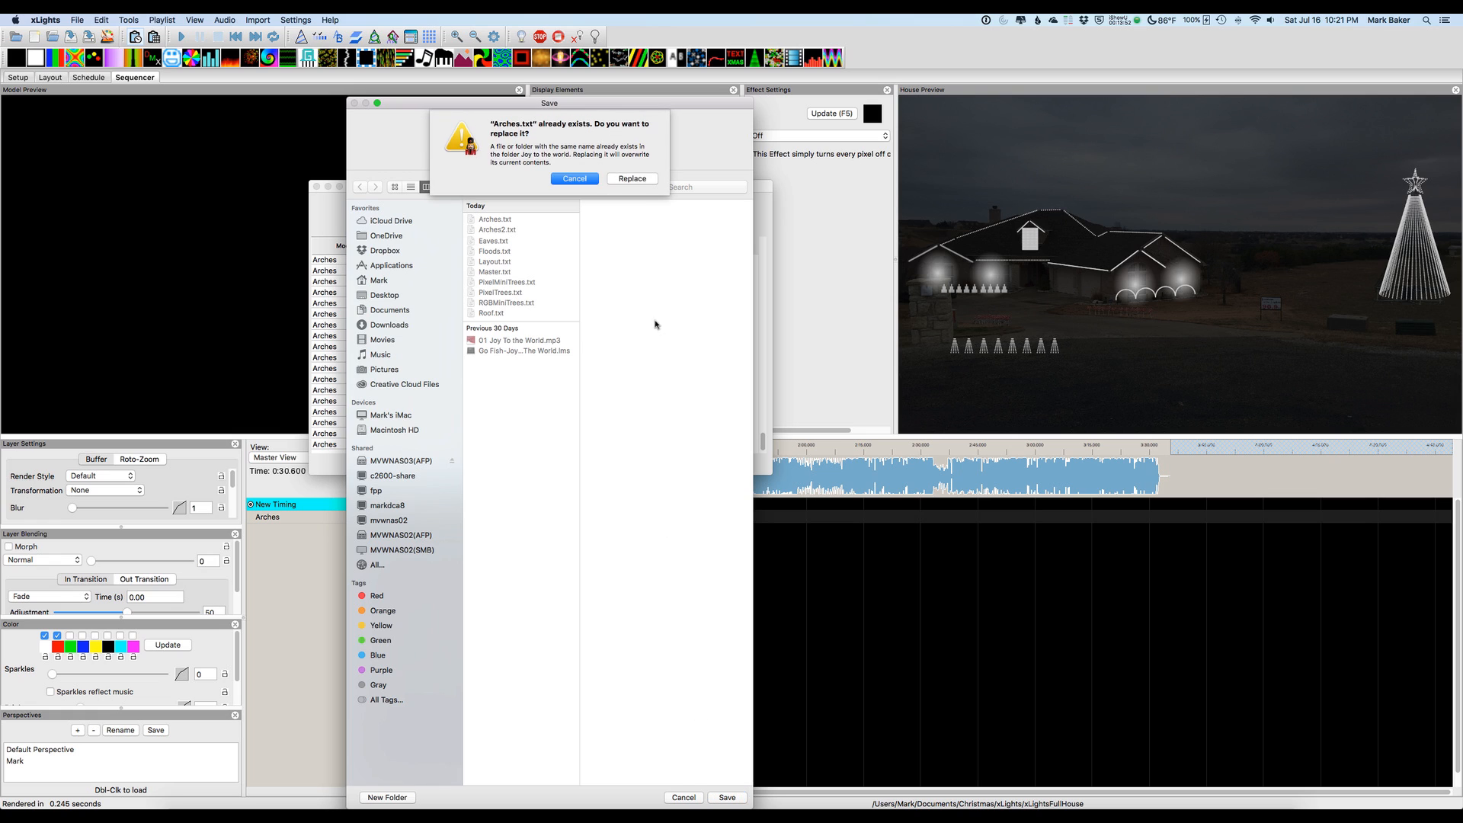
pyautogui.click(632, 180)
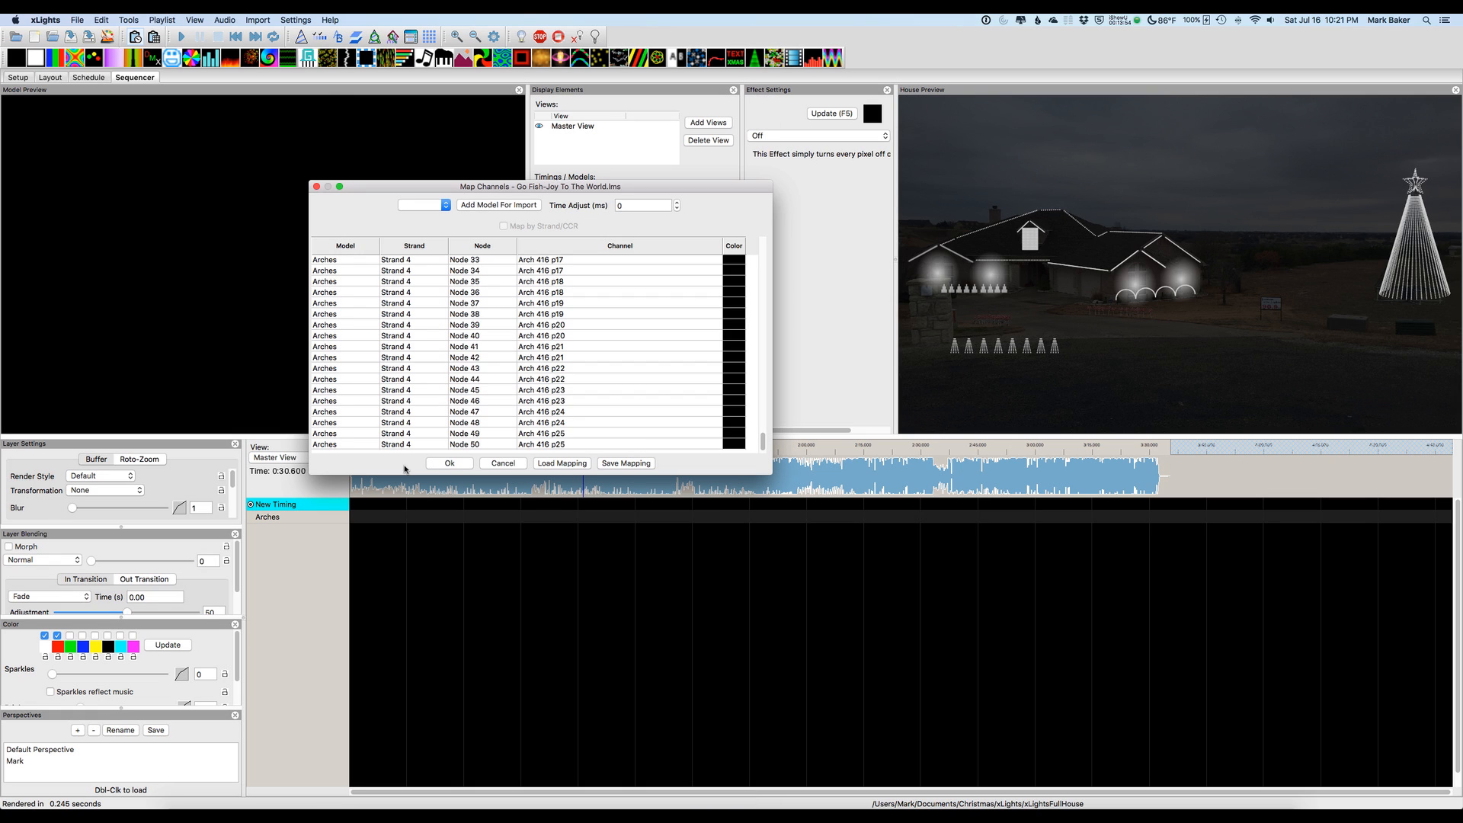
# - Import the mapped arch effects, expand Arches and Strand 1 to show their nodes, and render all effects
pyautogui.click(441, 465)
pyautogui.doubleClick(278, 517)
pyautogui.doubleClick(282, 529)
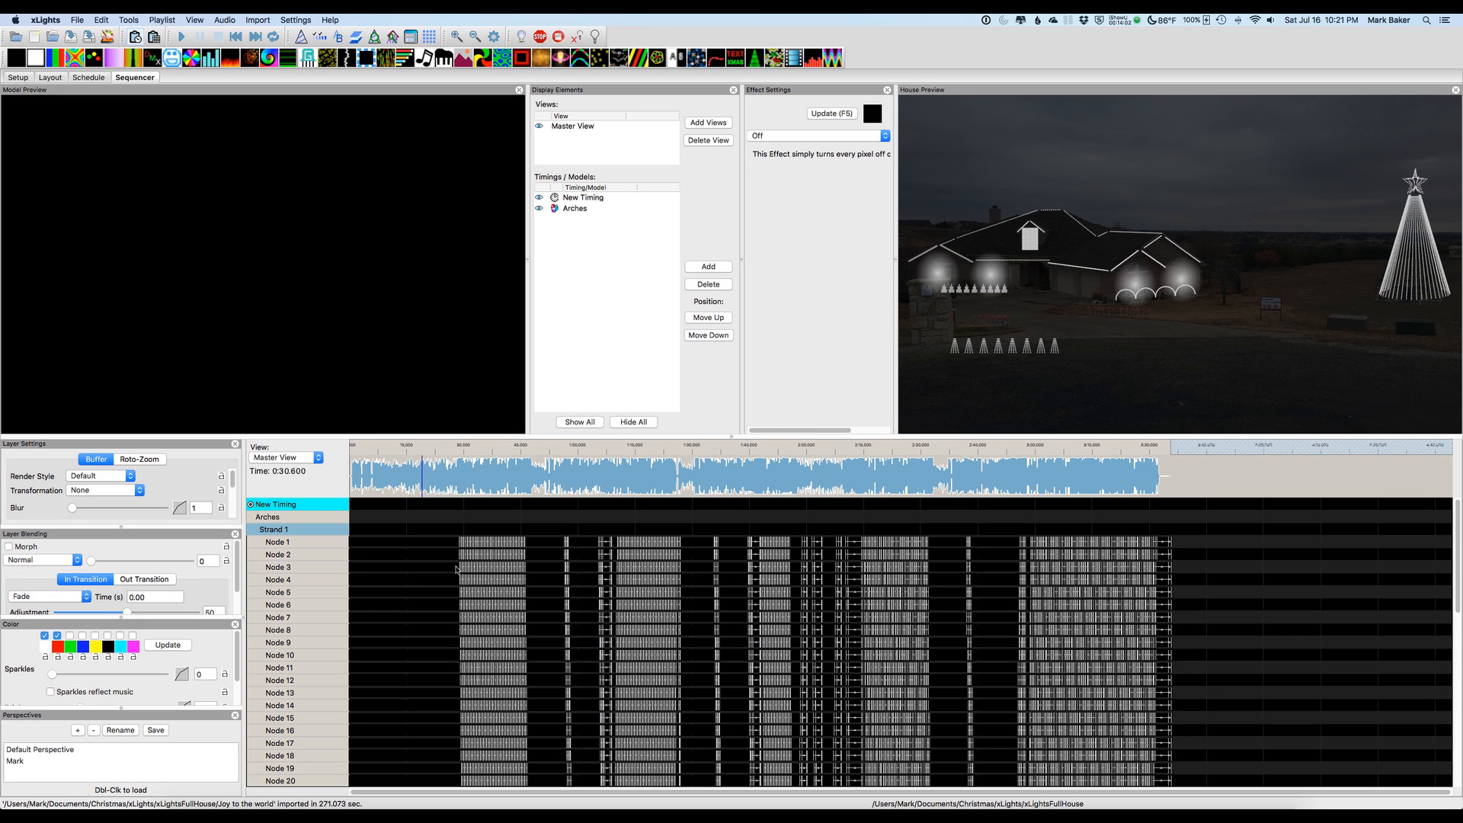
pyautogui.click(107, 36)
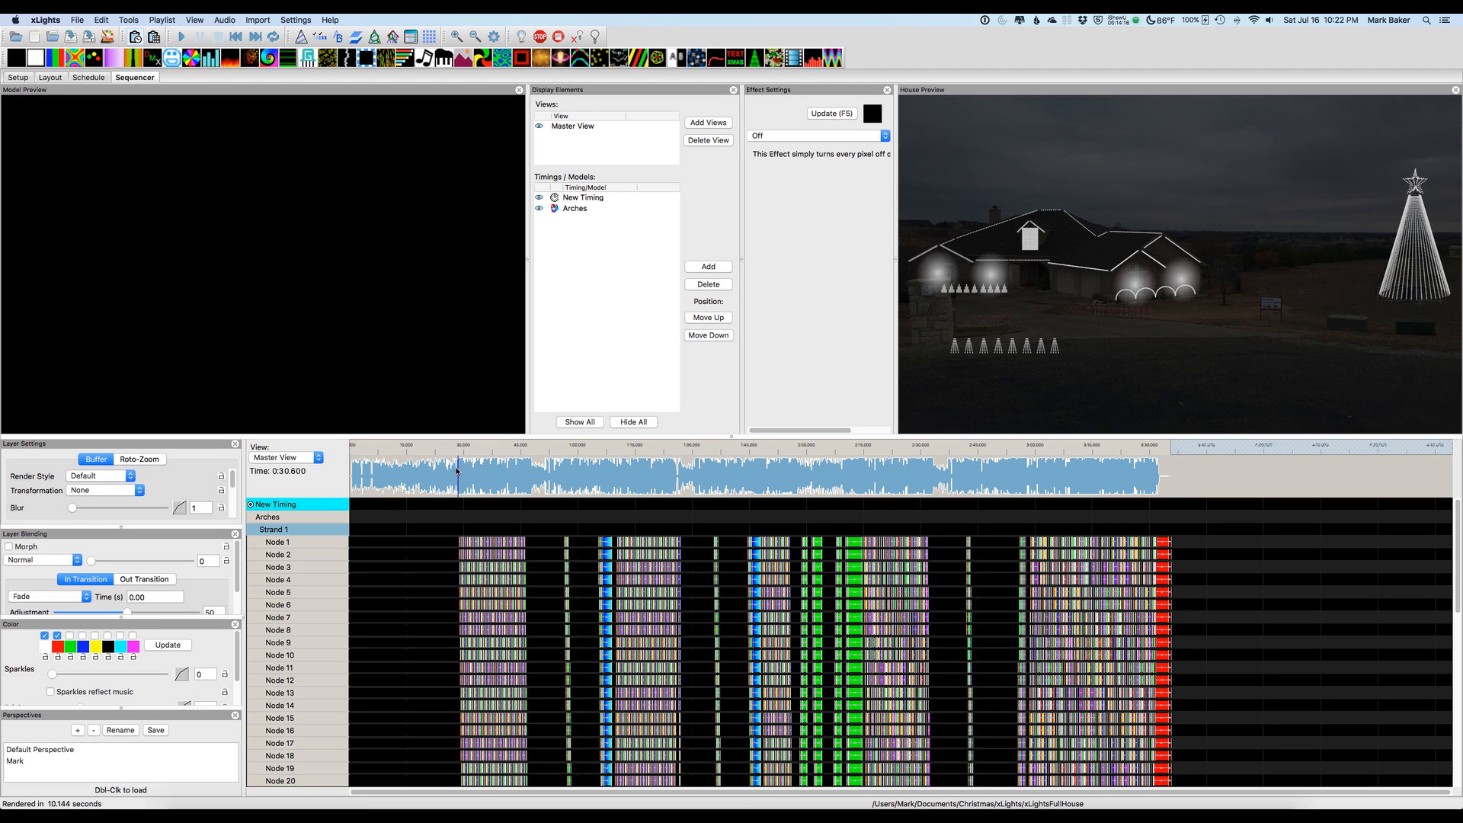
# - Play back the arch effects from about 0:30 in the house preview, stop playback and collapse the Arches rows
pyautogui.moveTo(454, 450); pyautogui.dragTo(488, 450)
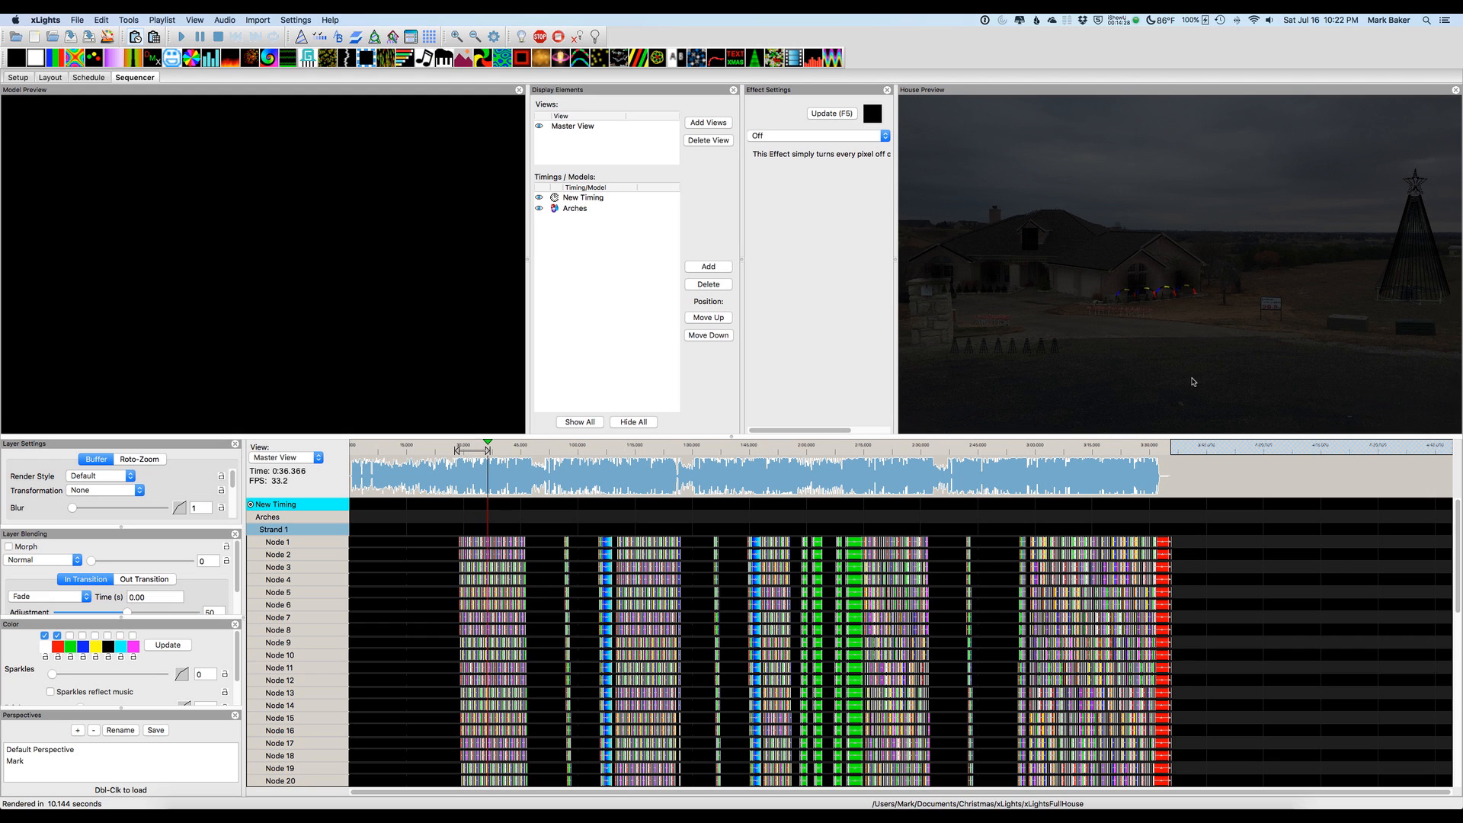
pyautogui.press('space')
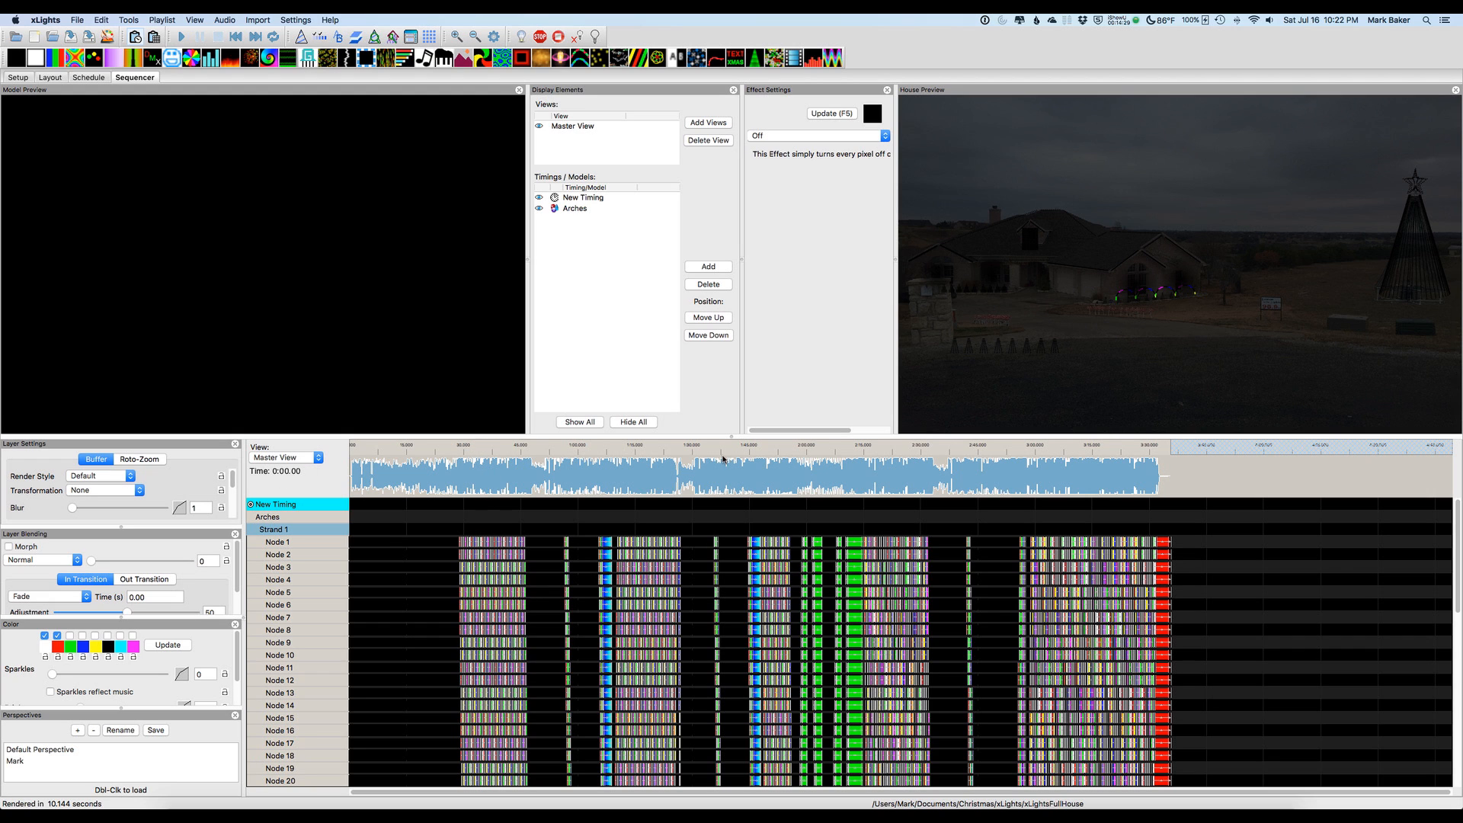
pyautogui.doubleClick(271, 518)
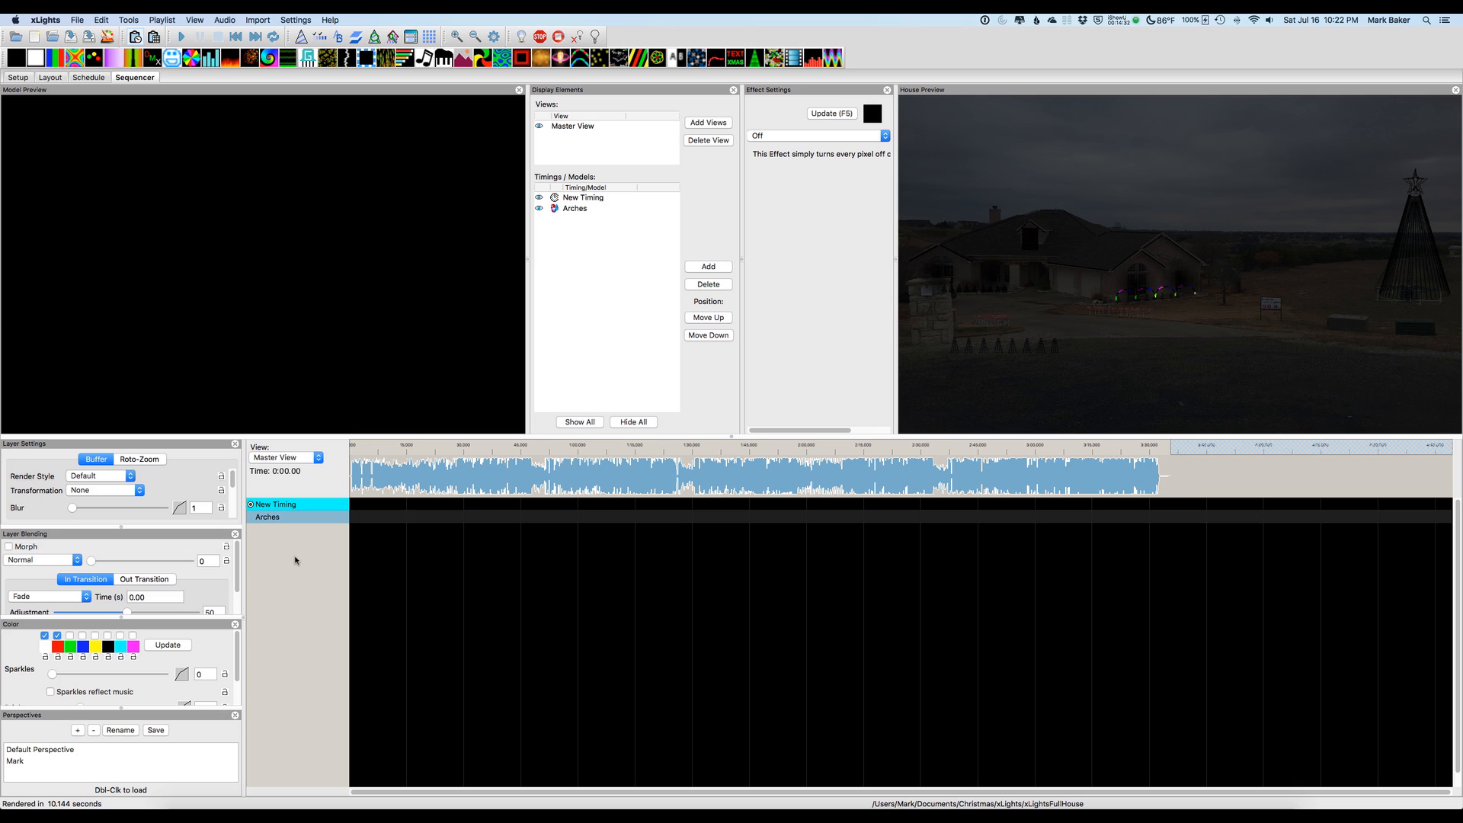
# - Delete the Arches model with all its effects from the Master View
pyautogui.click(576, 211)
pyautogui.click(706, 285)
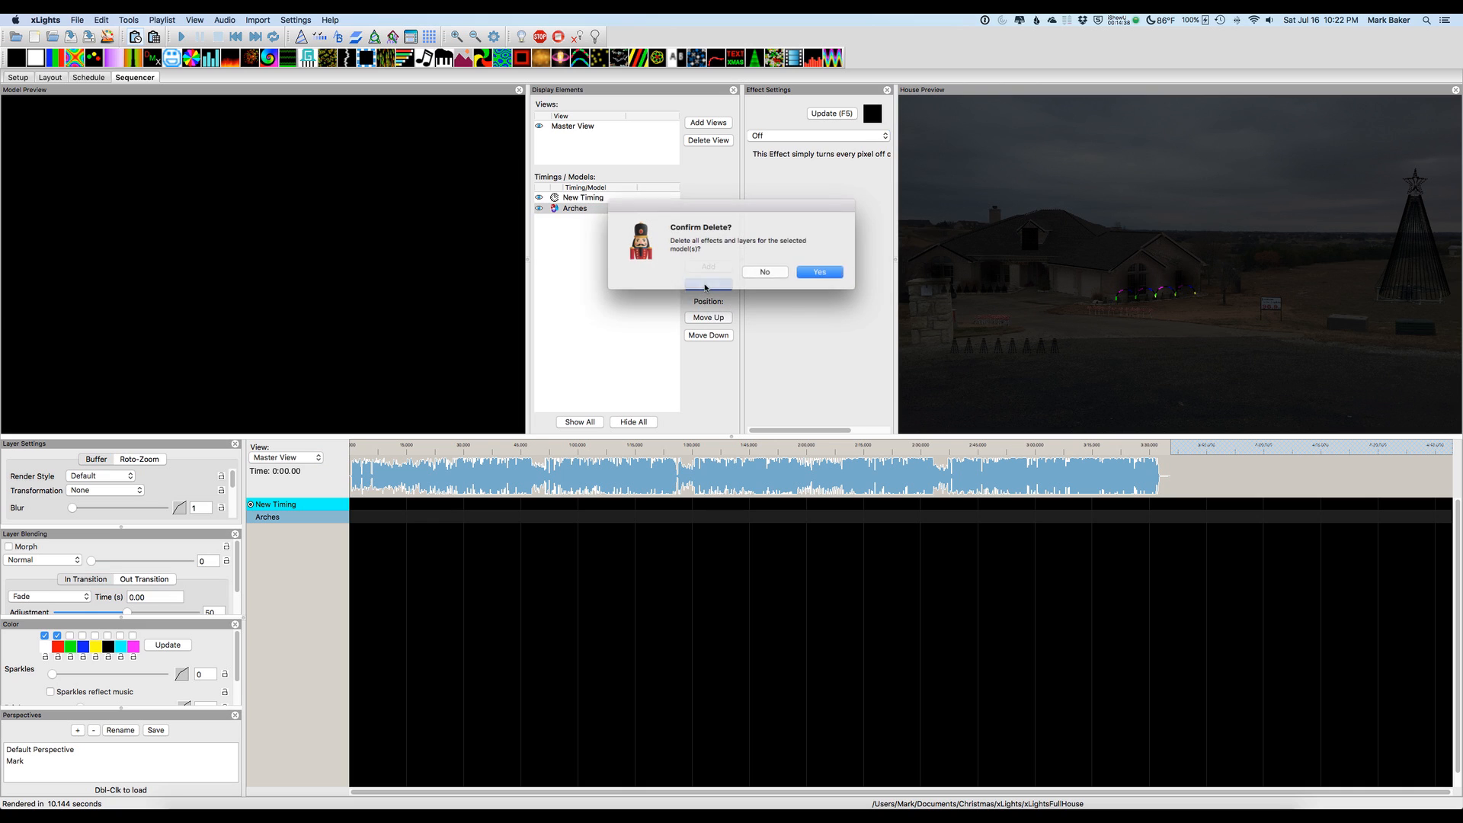
pyautogui.click(810, 272)
# - Add the models Flood-1 to Flood-4 to the Master View
pyautogui.click(708, 268)
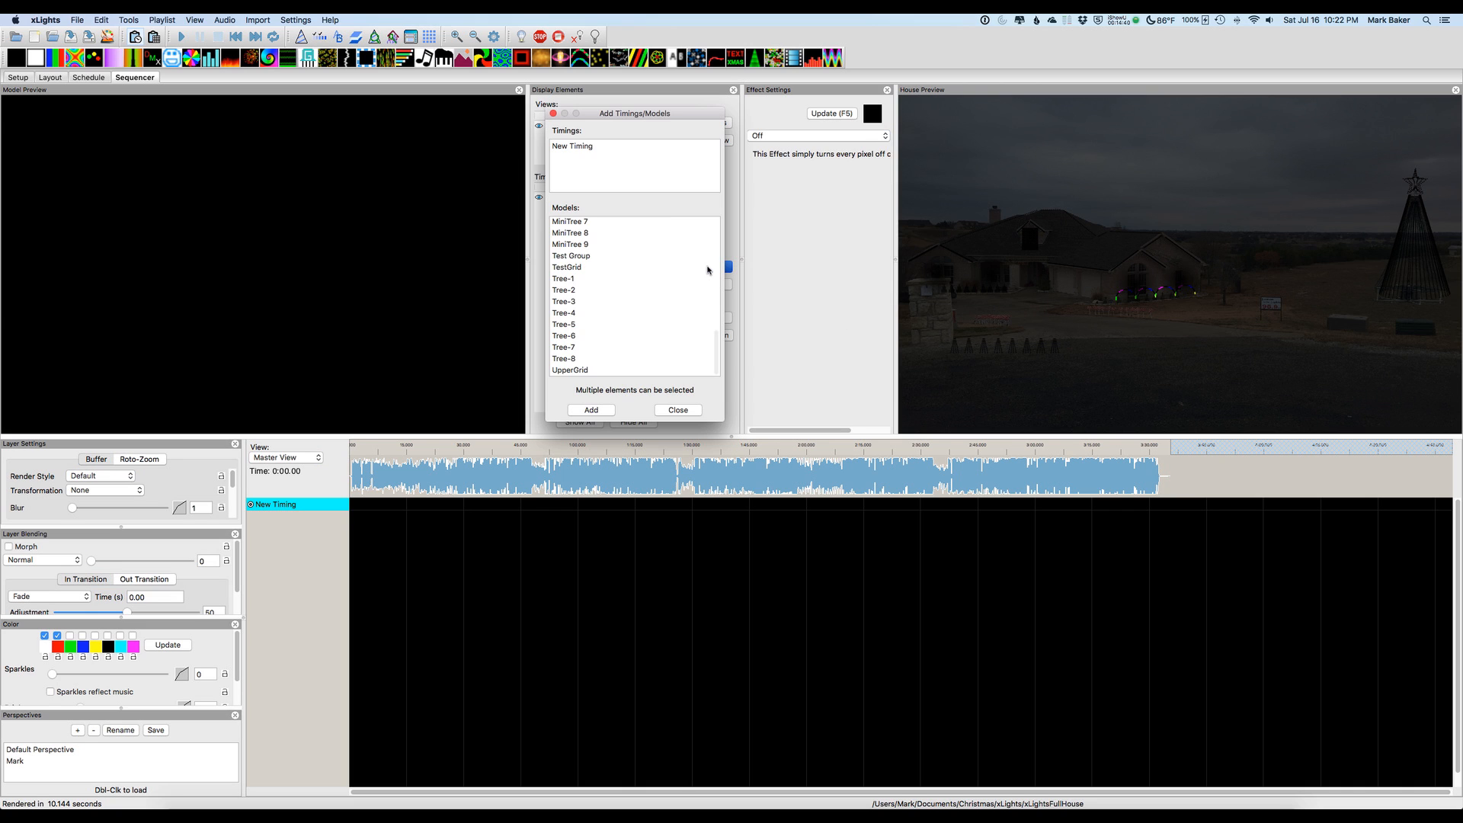
pyautogui.scroll(-10, 610, 300)
pyautogui.scroll(3, 608, 303)
pyautogui.scroll(10, 608, 303)
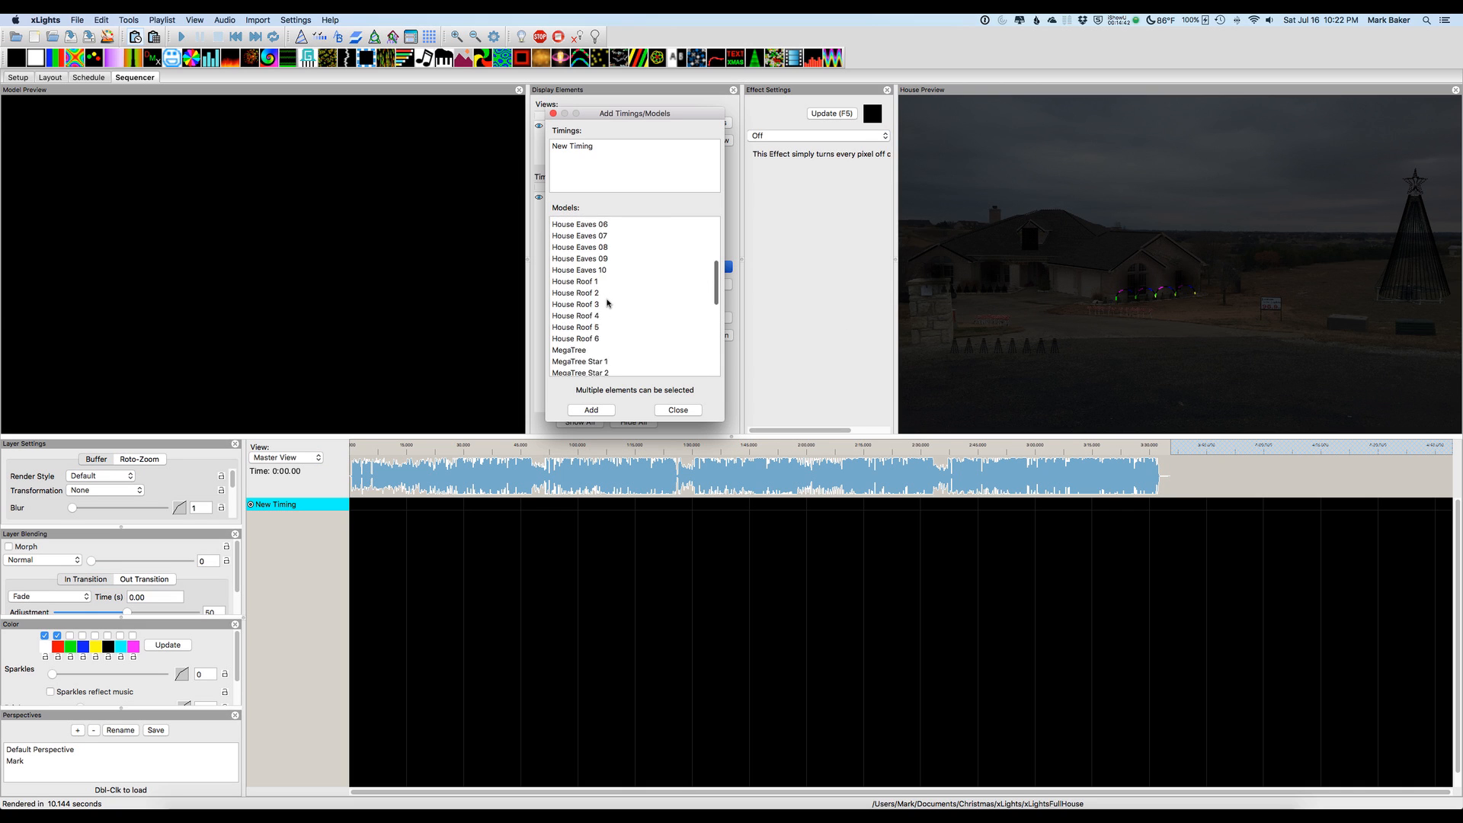
pyautogui.click(572, 272)
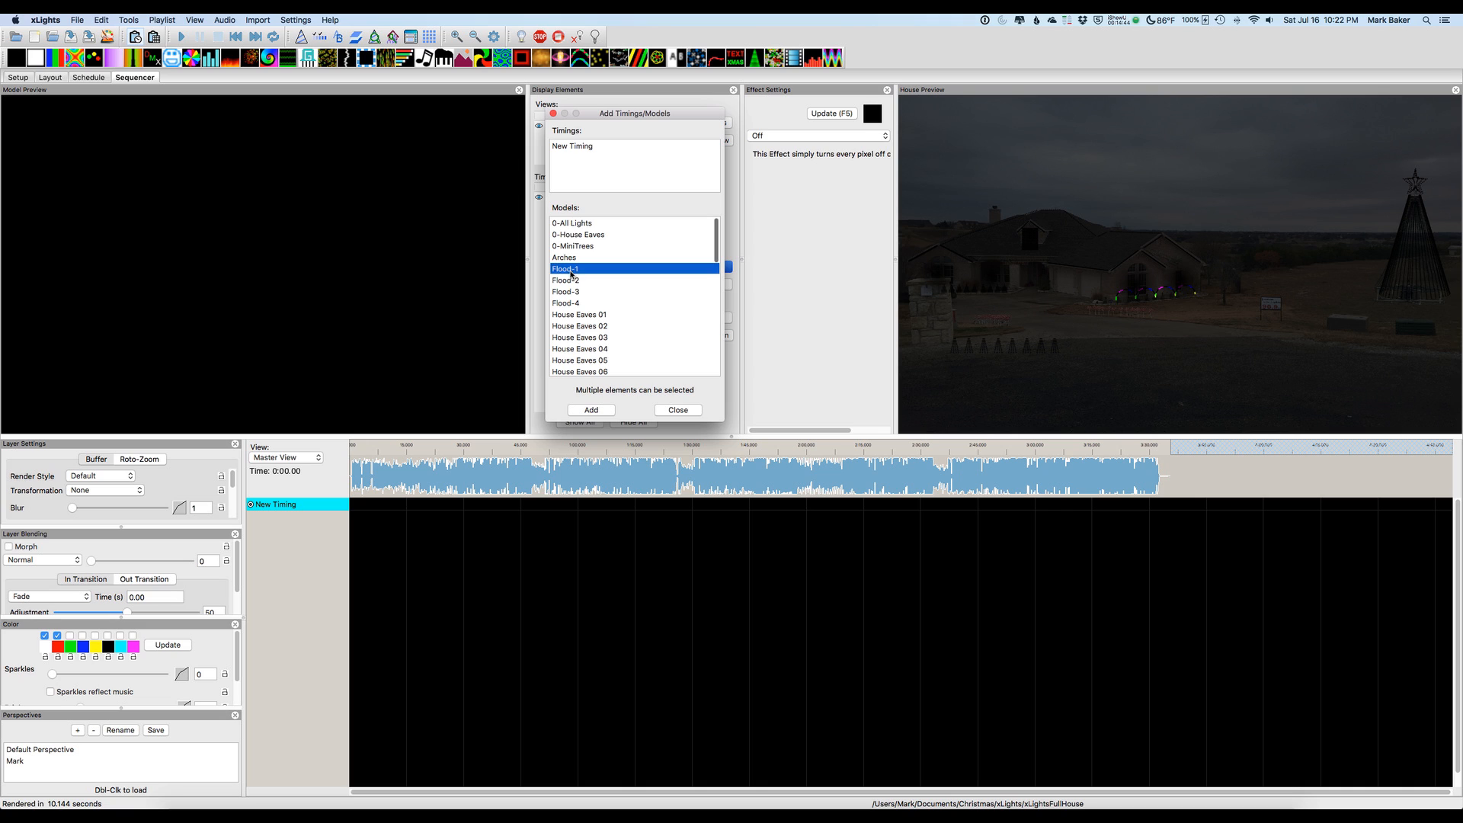
pyautogui.keyDown('shift'); pyautogui.click(566, 305); pyautogui.keyUp('shift')
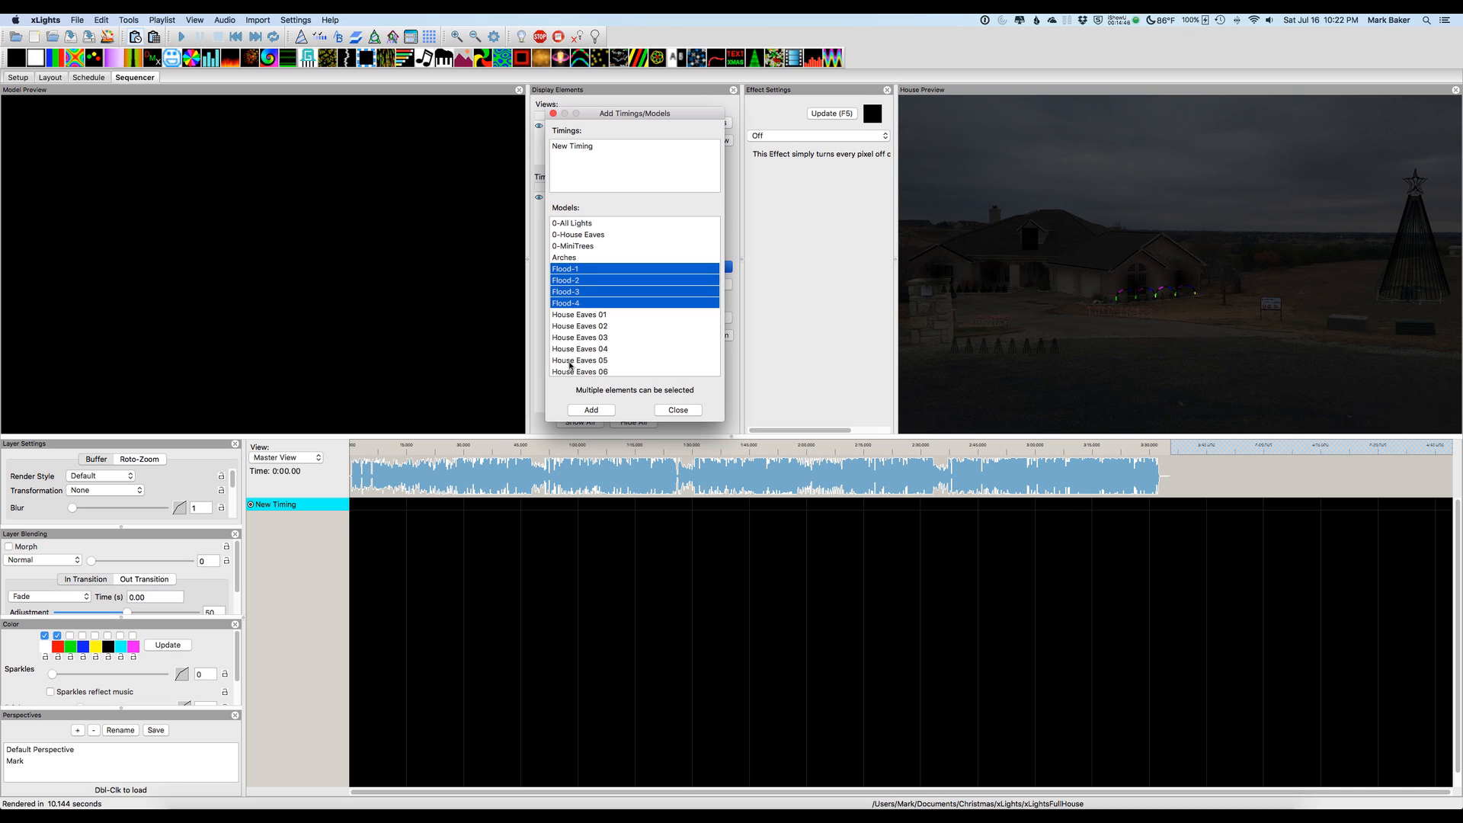
pyautogui.click(588, 410)
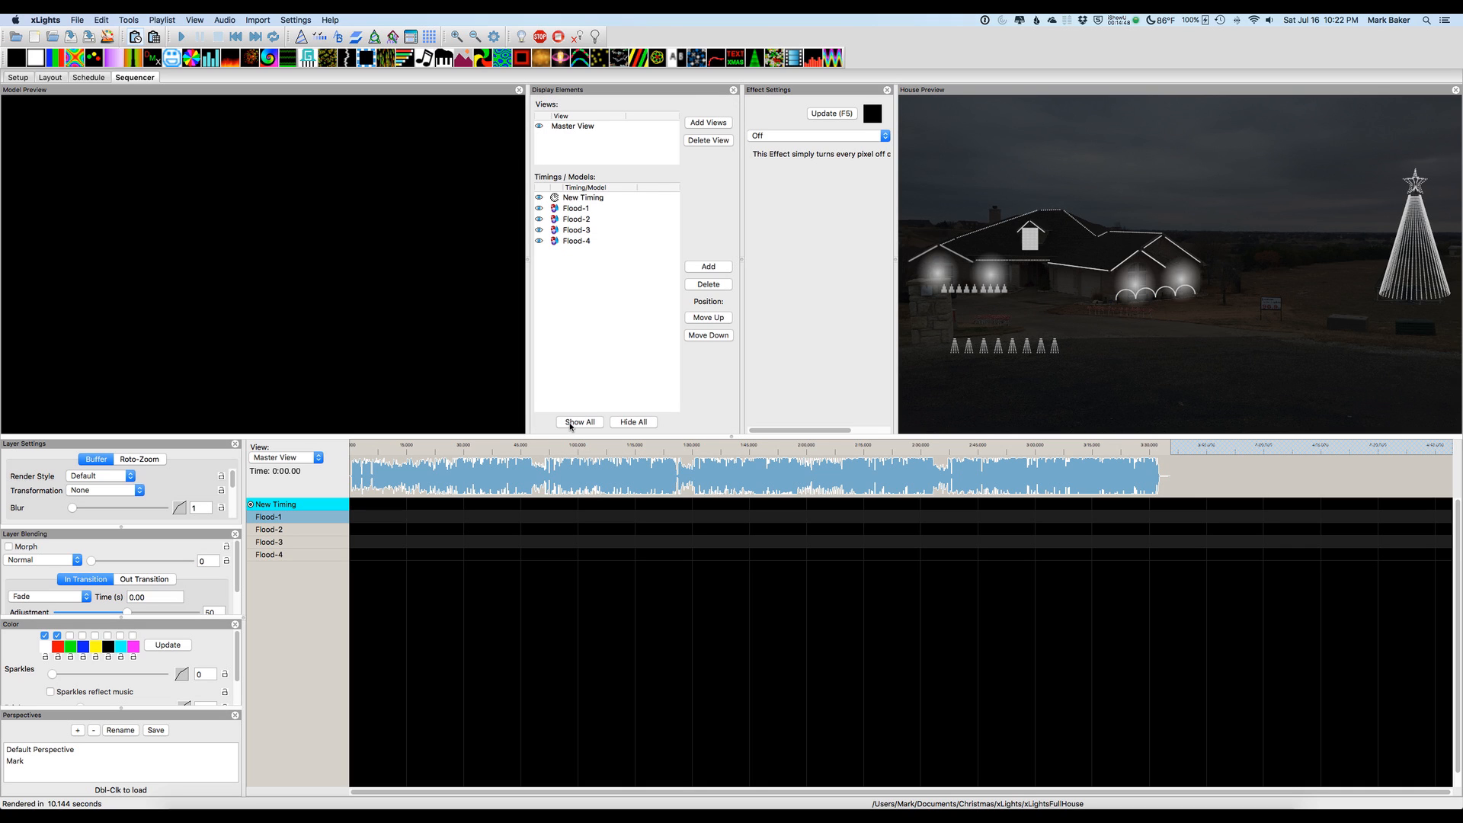
# - Check the sequence's product page in Safari, return to xLights and open Go Fish-Joy To The World.lms for effect import
pyautogui.click(217, 796)
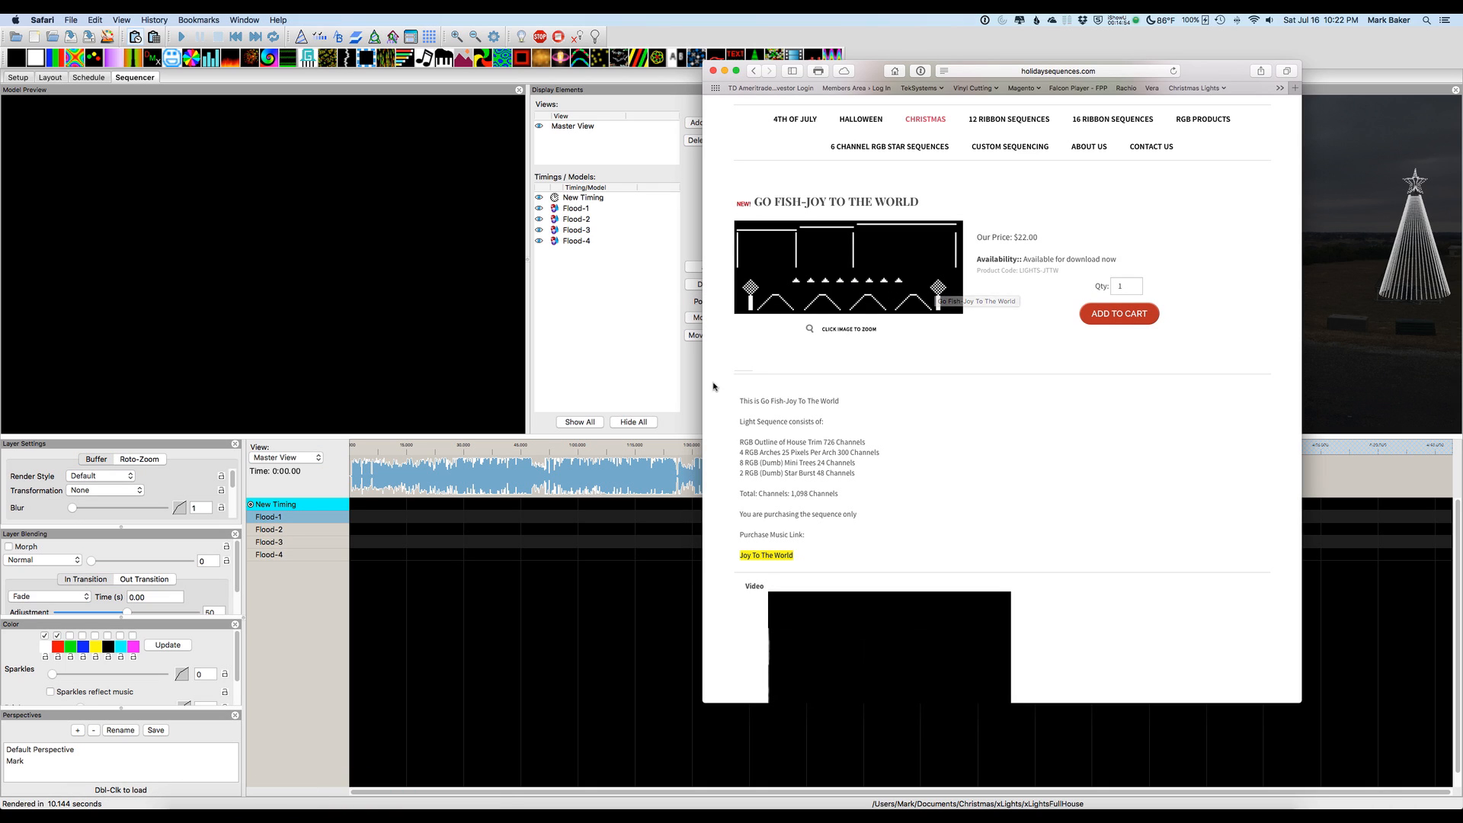
pyautogui.click(572, 328)
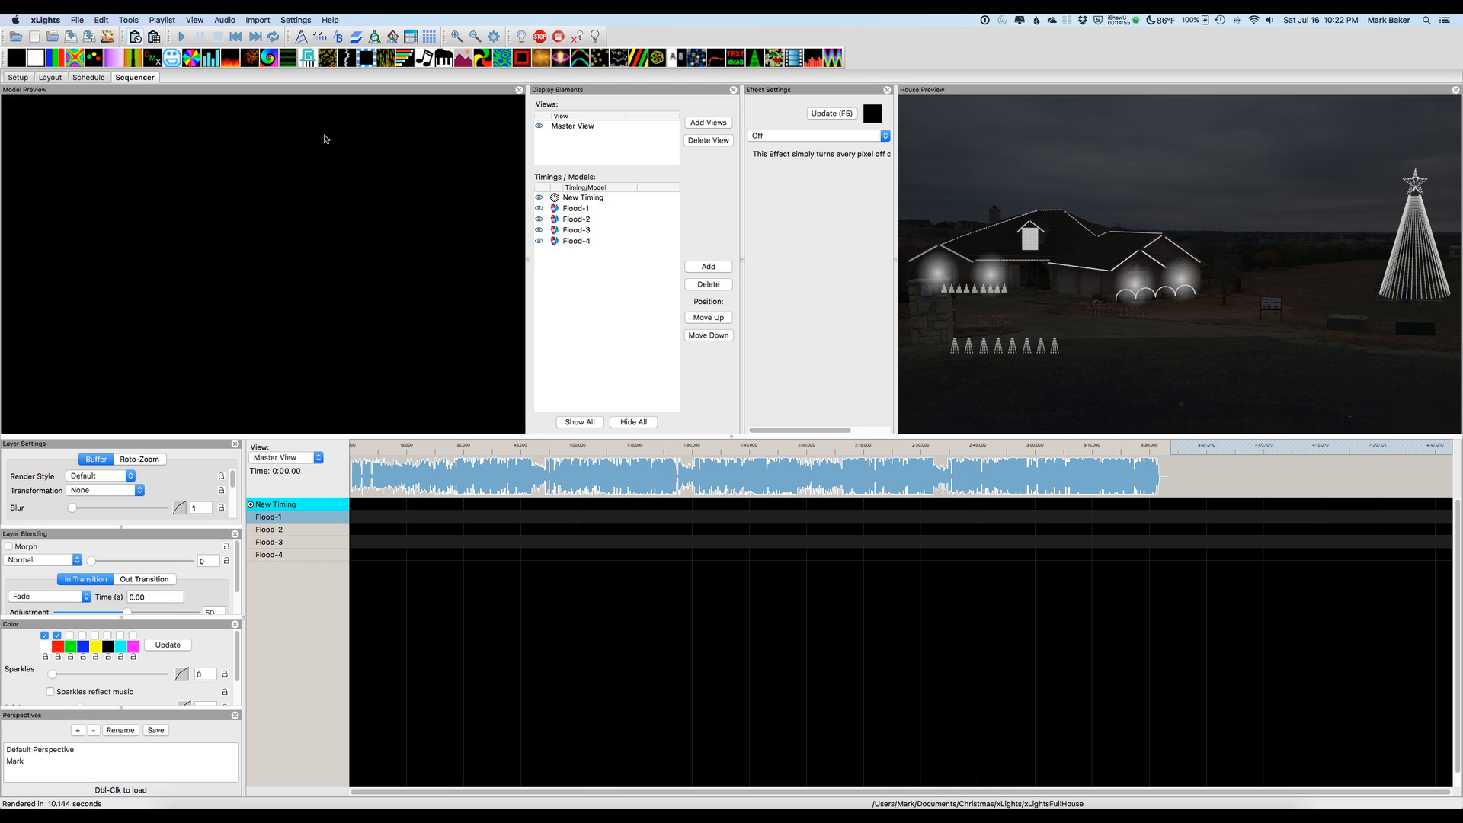
pyautogui.click(247, 21)
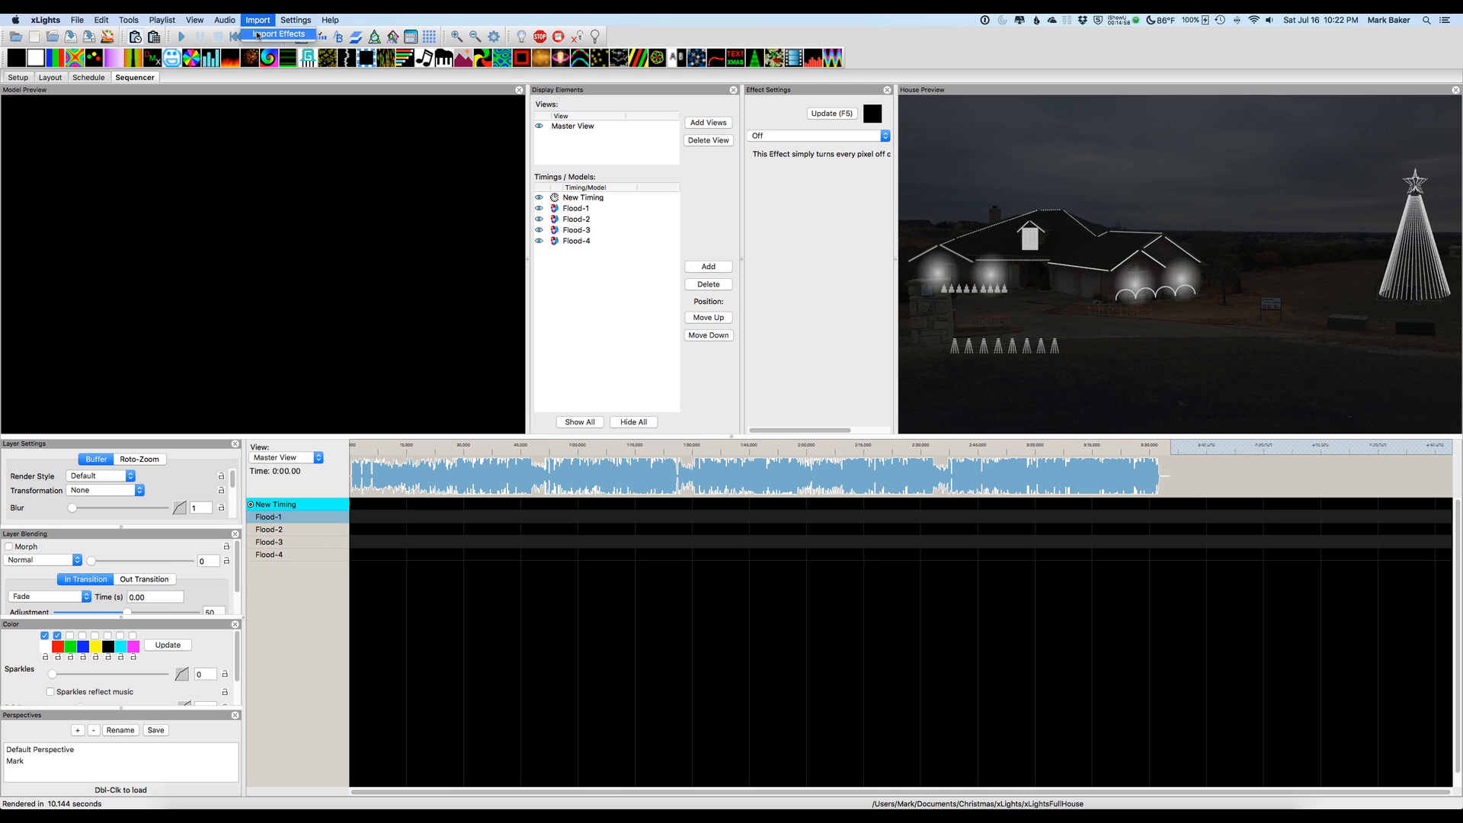
pyautogui.click(278, 34)
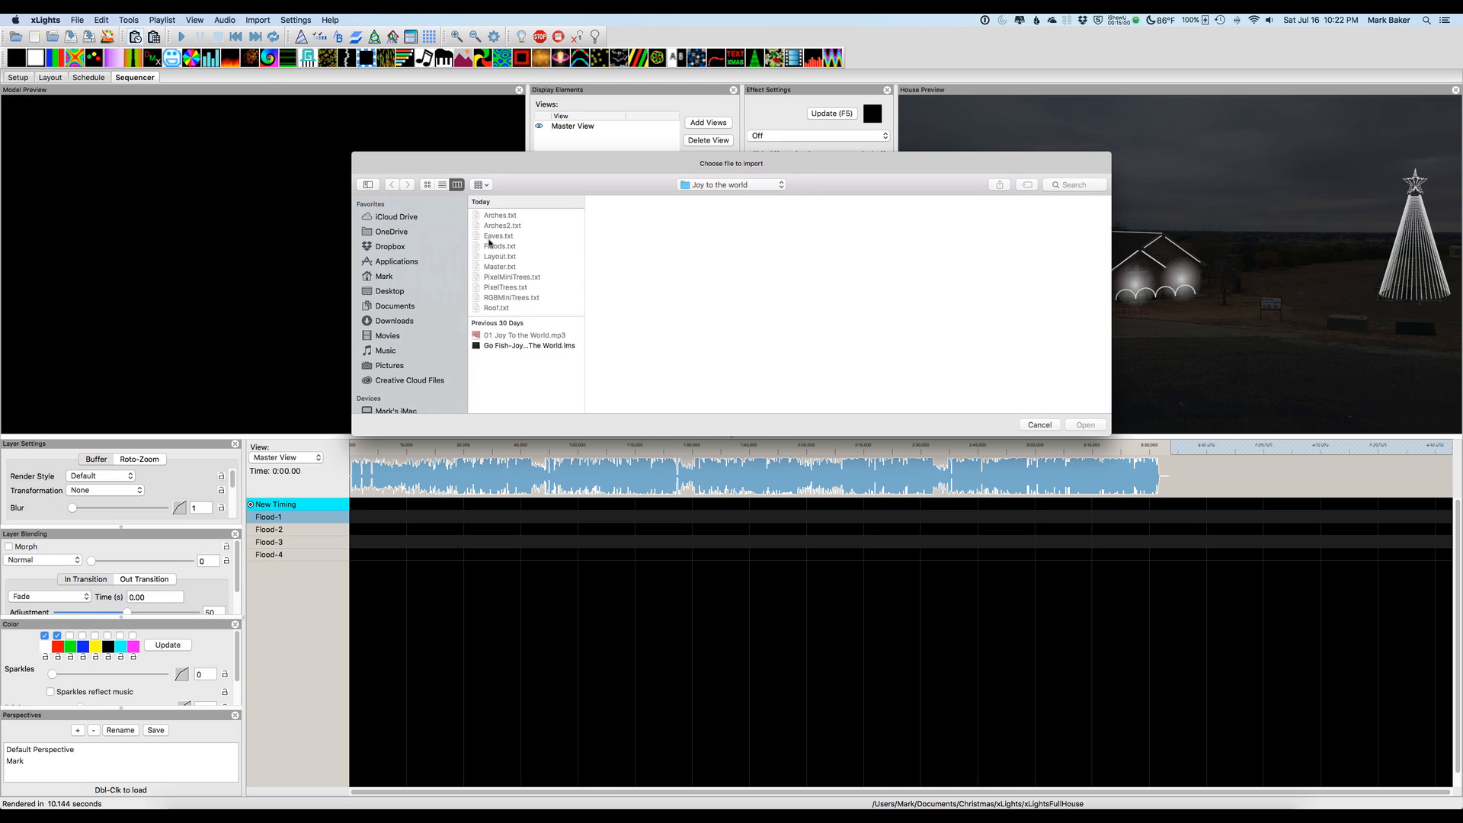
pyautogui.click(505, 346)
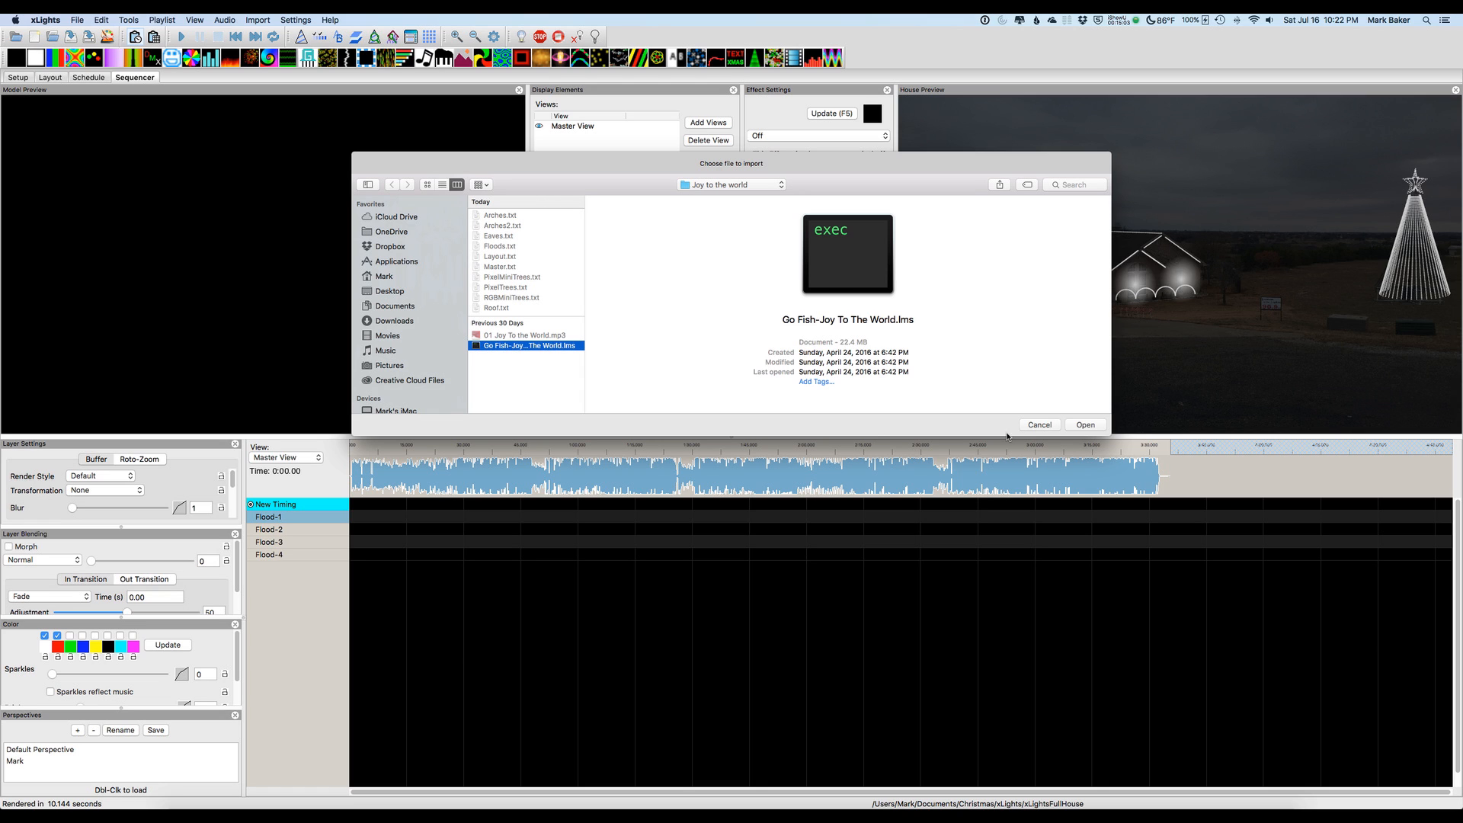
pyautogui.click(1085, 425)
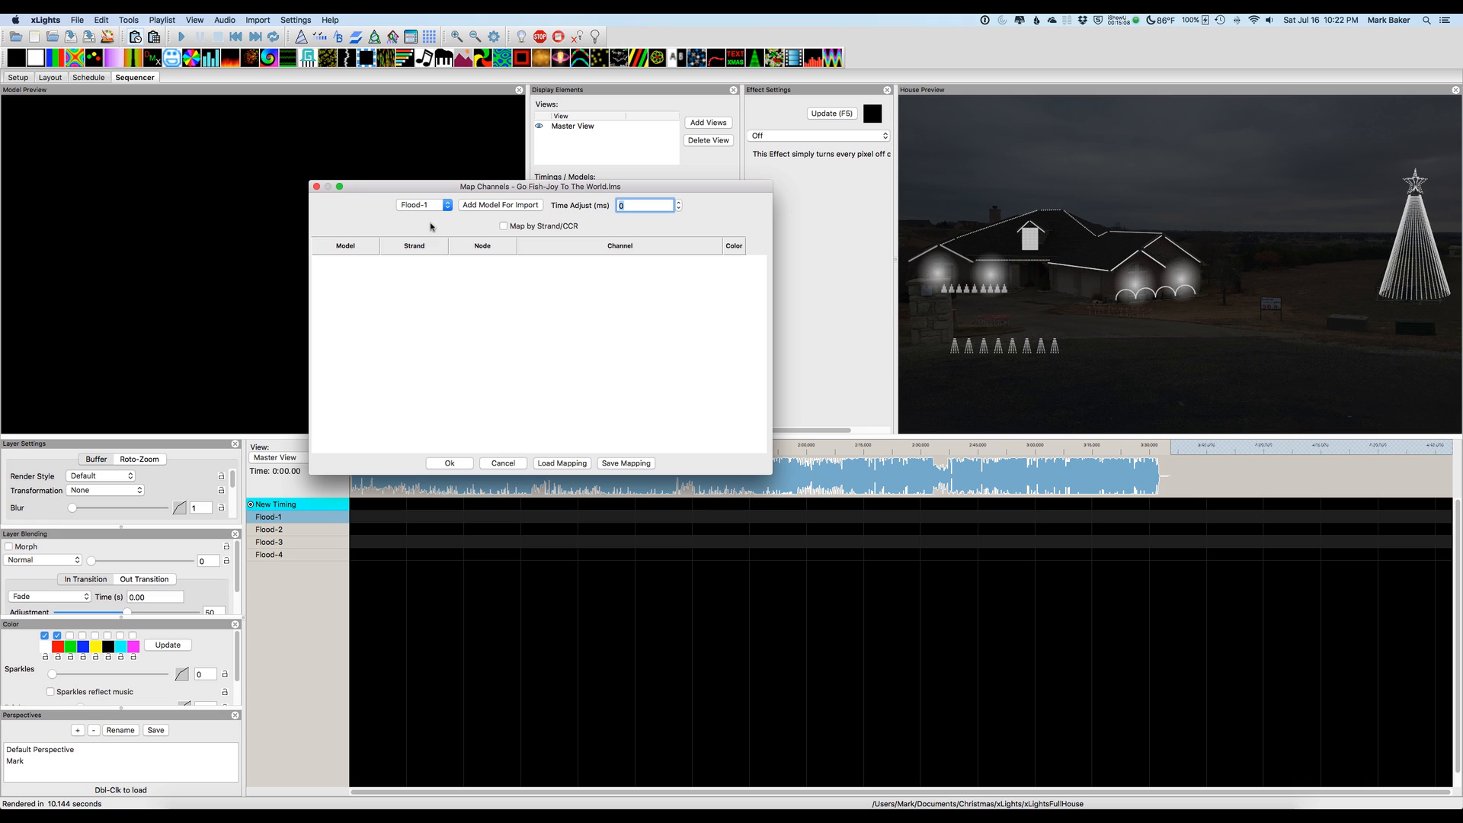
# - Add the models Flood-1, Flood-2, Flood-3 and Flood-4 to the channel mapping
pyautogui.click(474, 208)
pyautogui.click(474, 207)
pyautogui.click(473, 207)
pyautogui.click(473, 207)
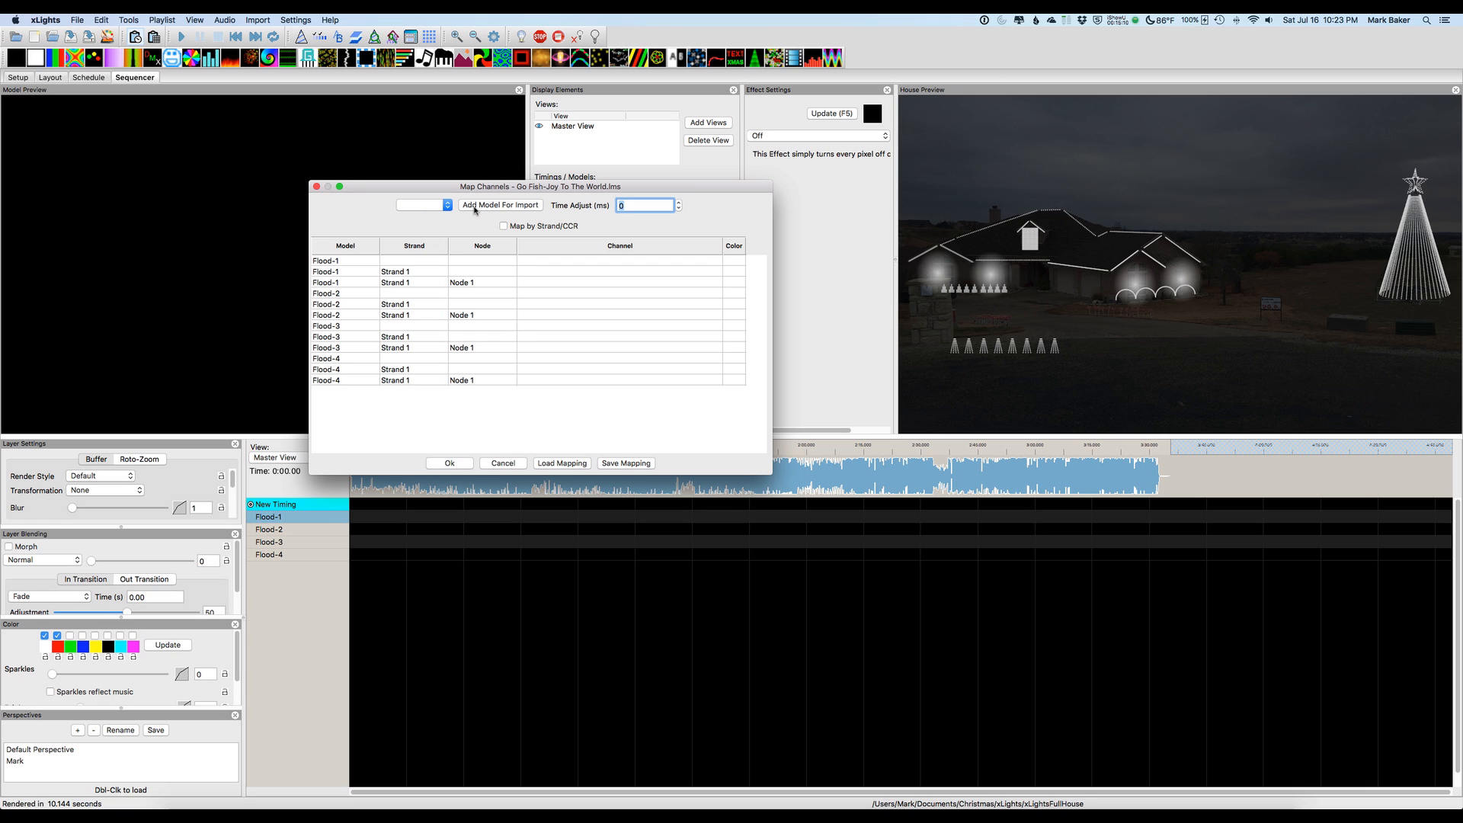
# - Load the channel mapping from Floods.txt in the Joy to the world folder without saving the current mapping
pyautogui.click(590, 463)
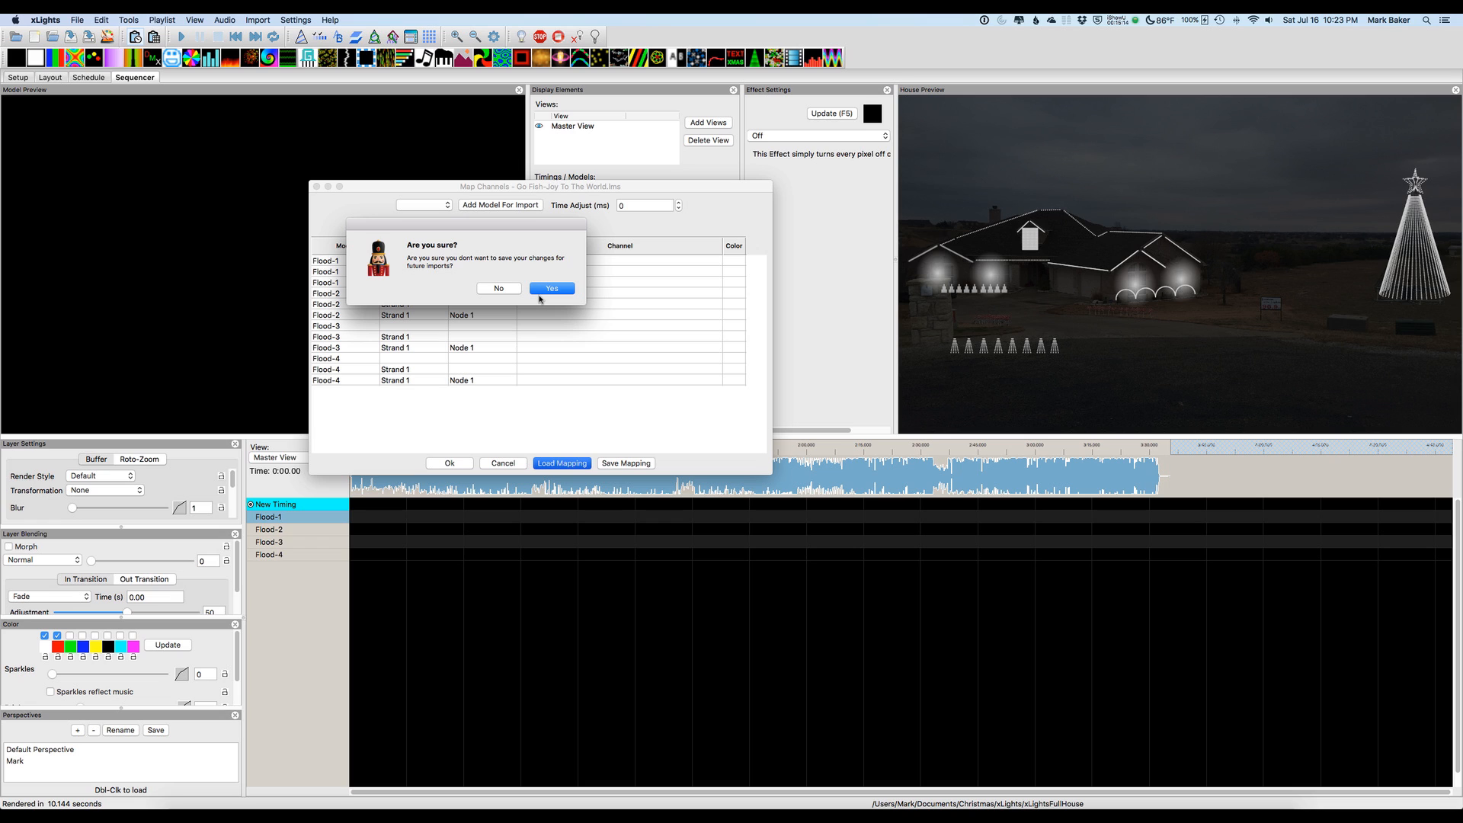
pyautogui.click(539, 295)
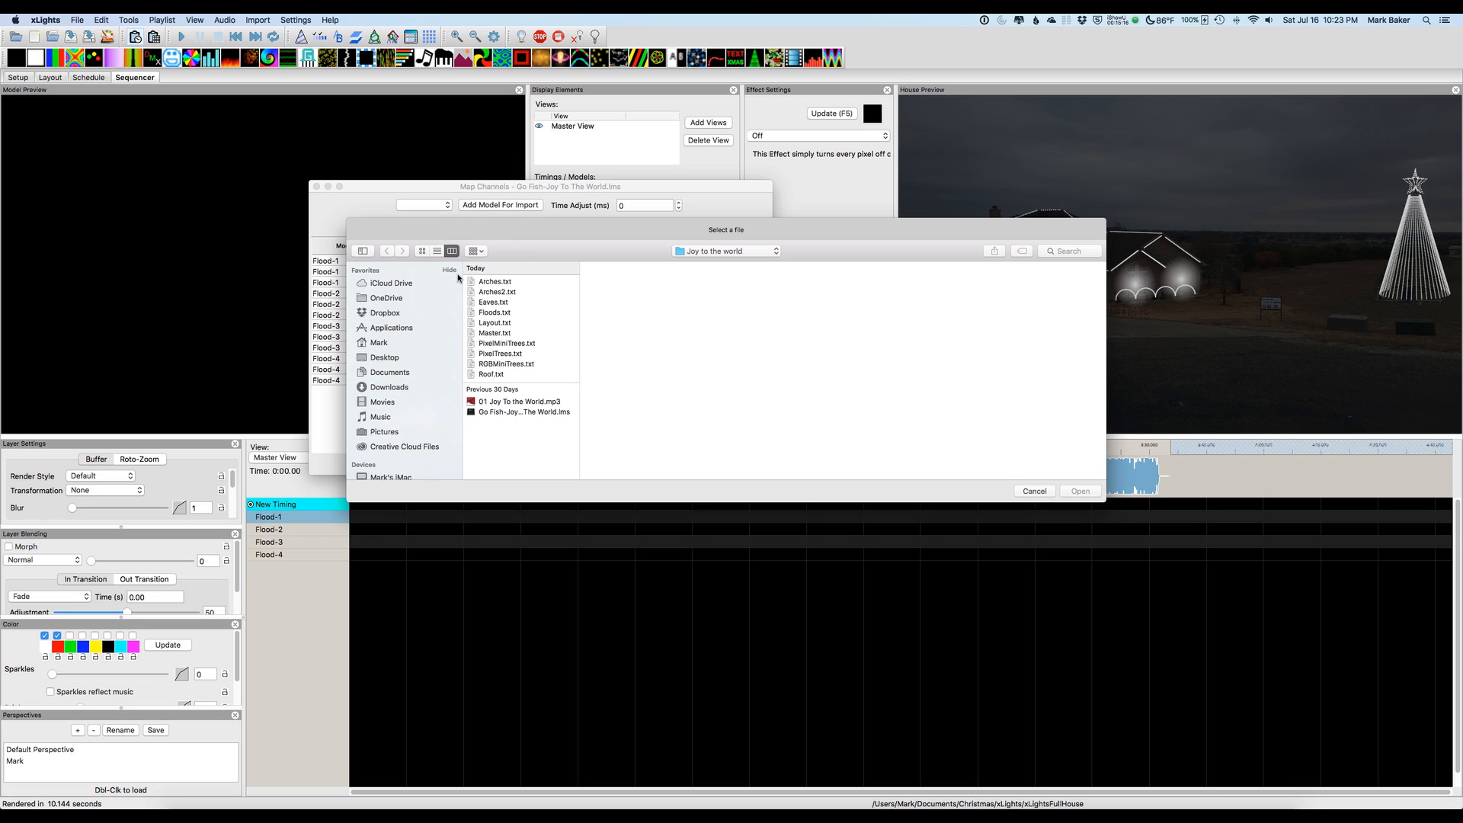
pyautogui.click(480, 313)
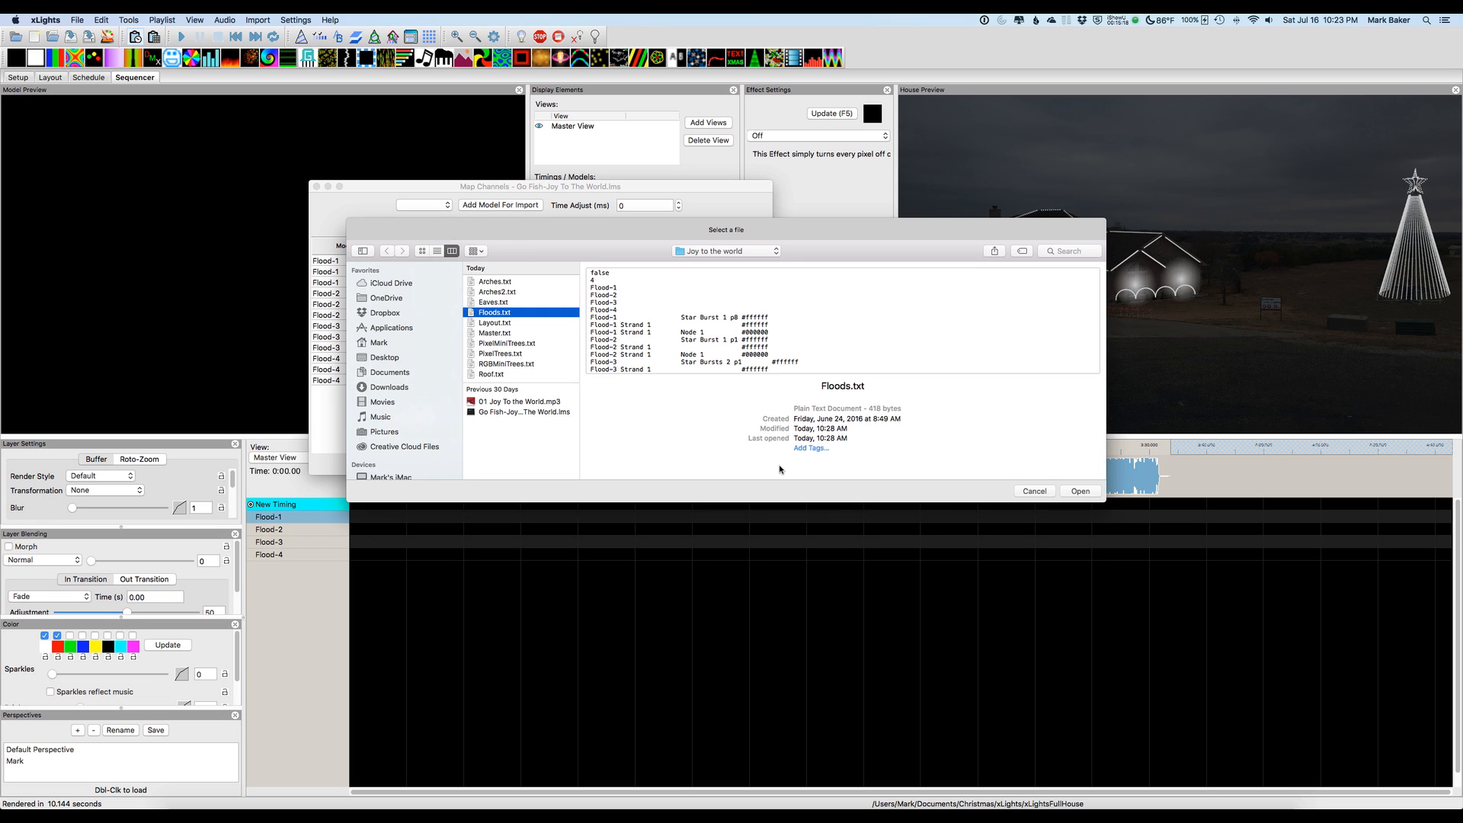
pyautogui.click(1079, 491)
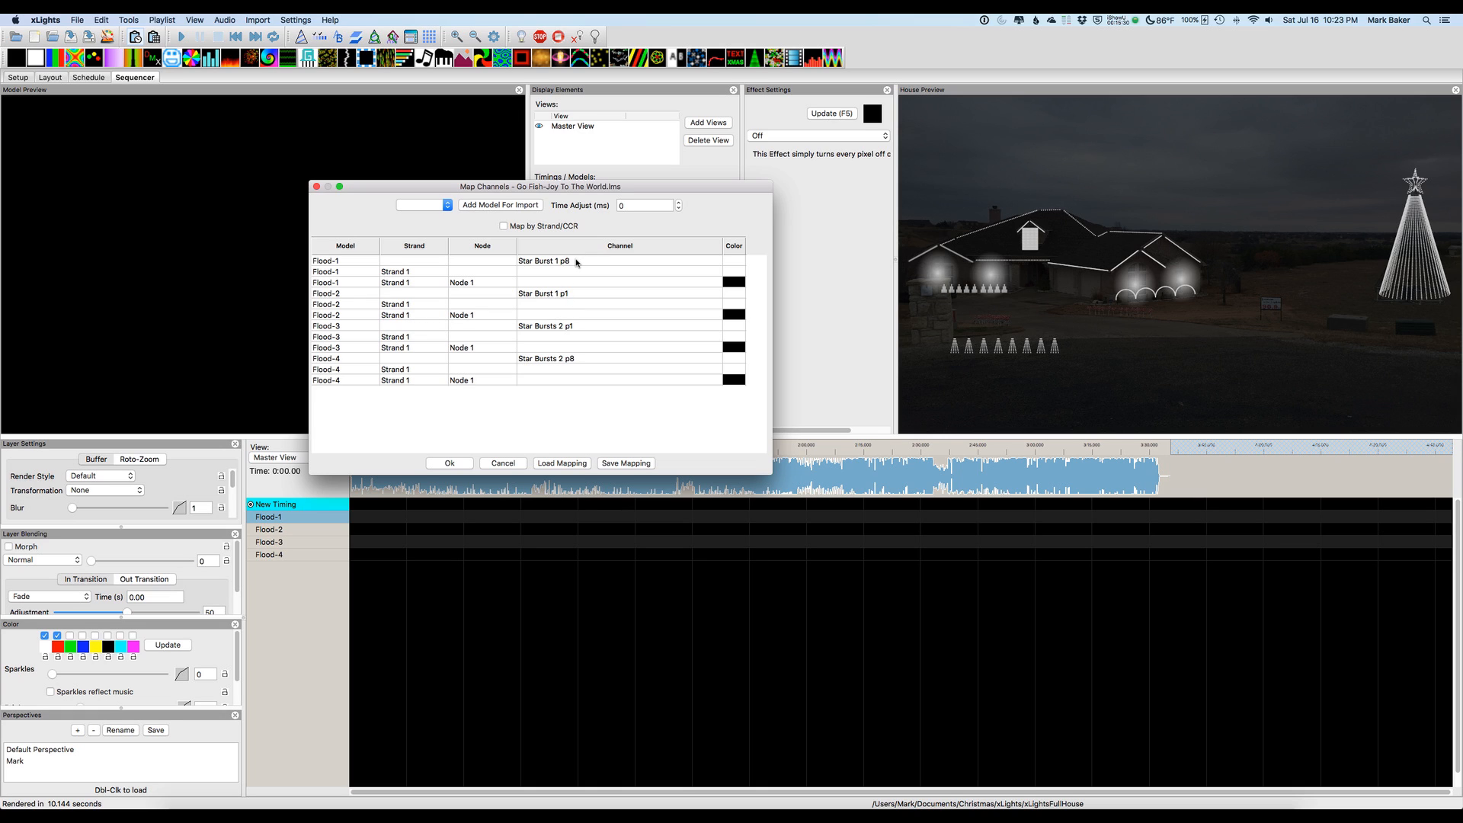
# - Import the mapped flood effects, render all, and play back the dense section around 3:00
pyautogui.click(449, 464)
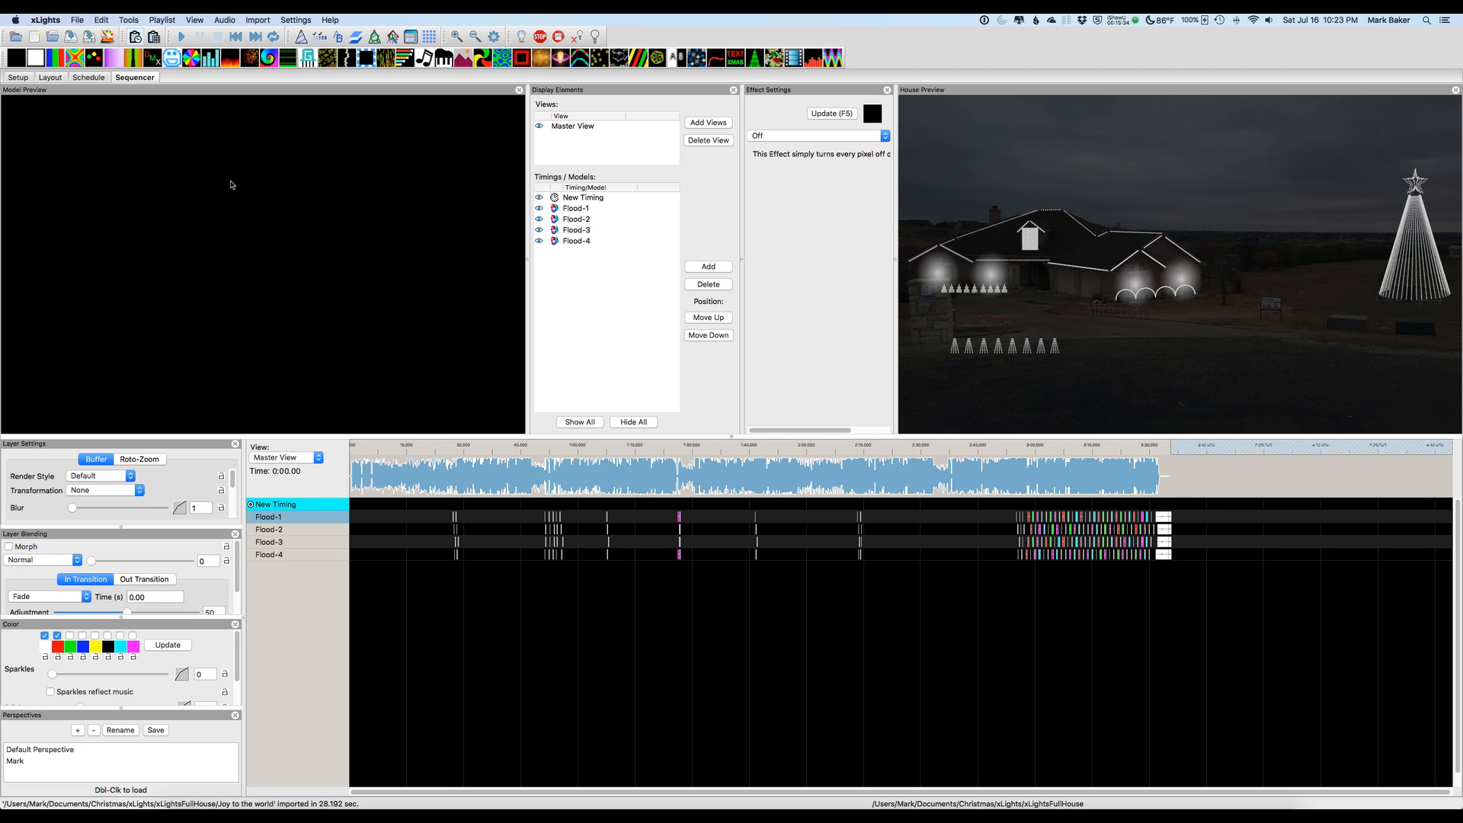
pyautogui.click(113, 41)
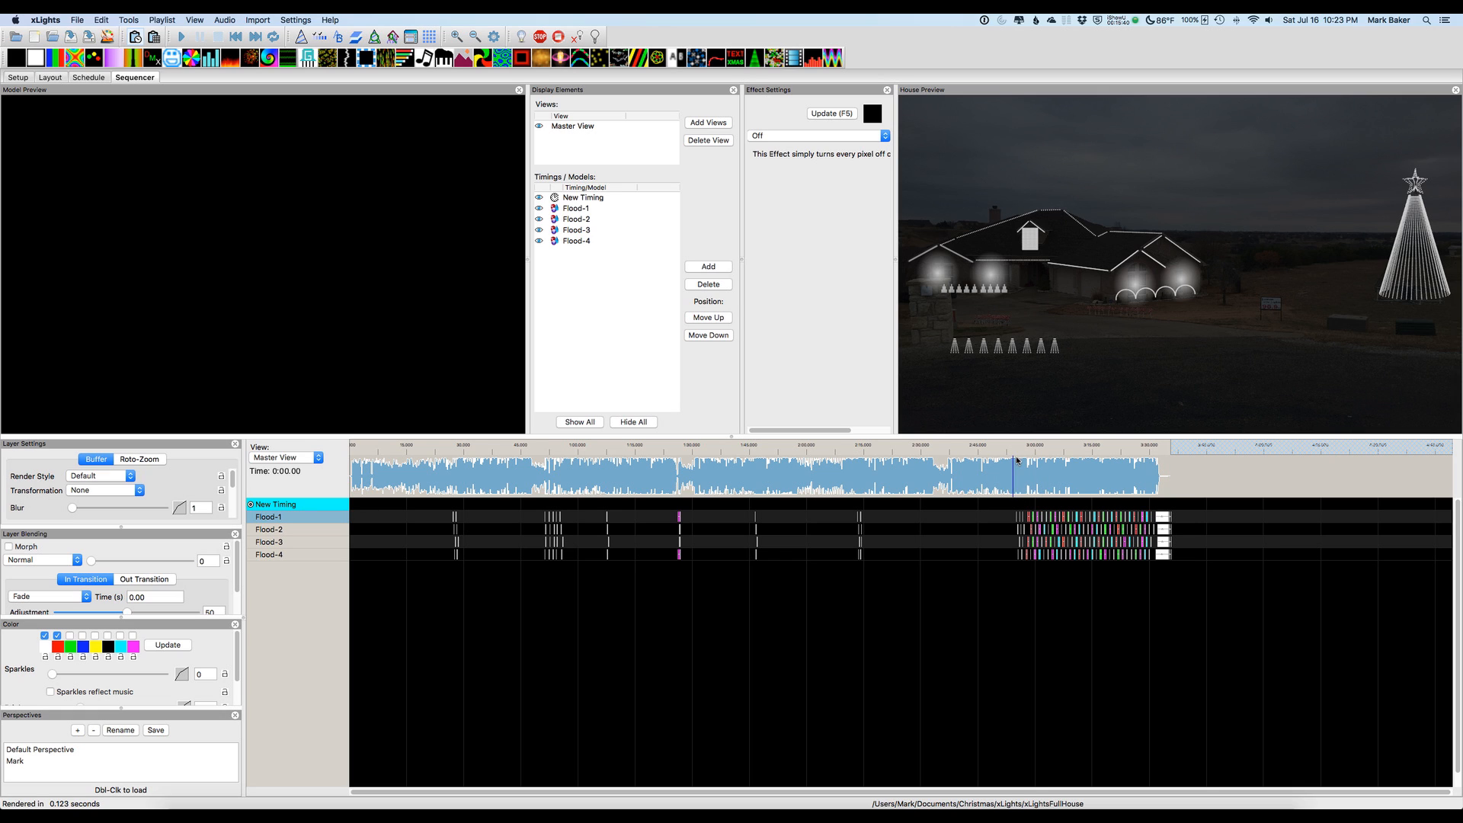
pyautogui.moveTo(1021, 448); pyautogui.dragTo(1051, 449)
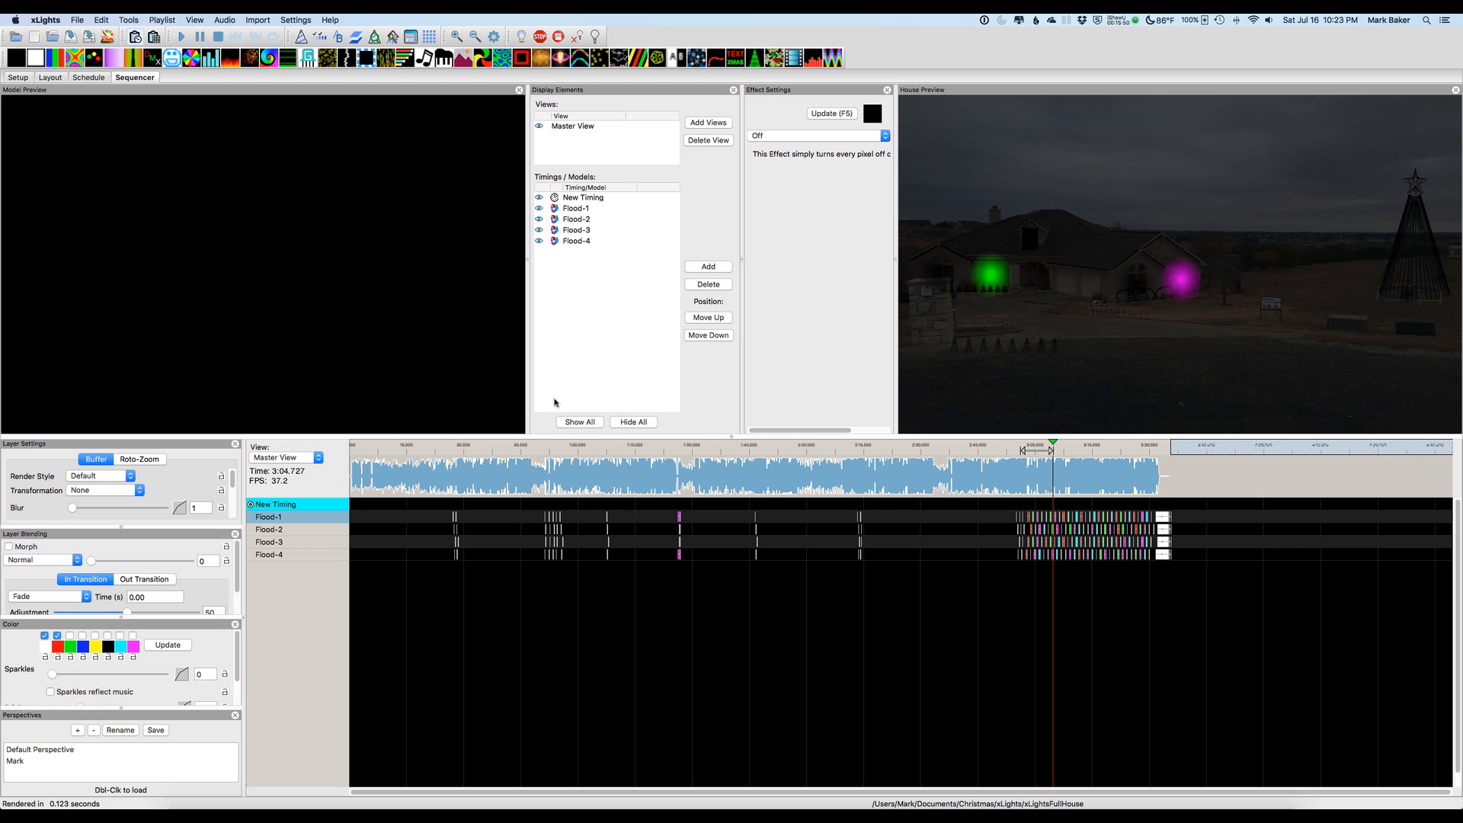
# - Delete the models Flood-1 to Flood-4 with all their effects from the Master View
pyautogui.click(575, 214)
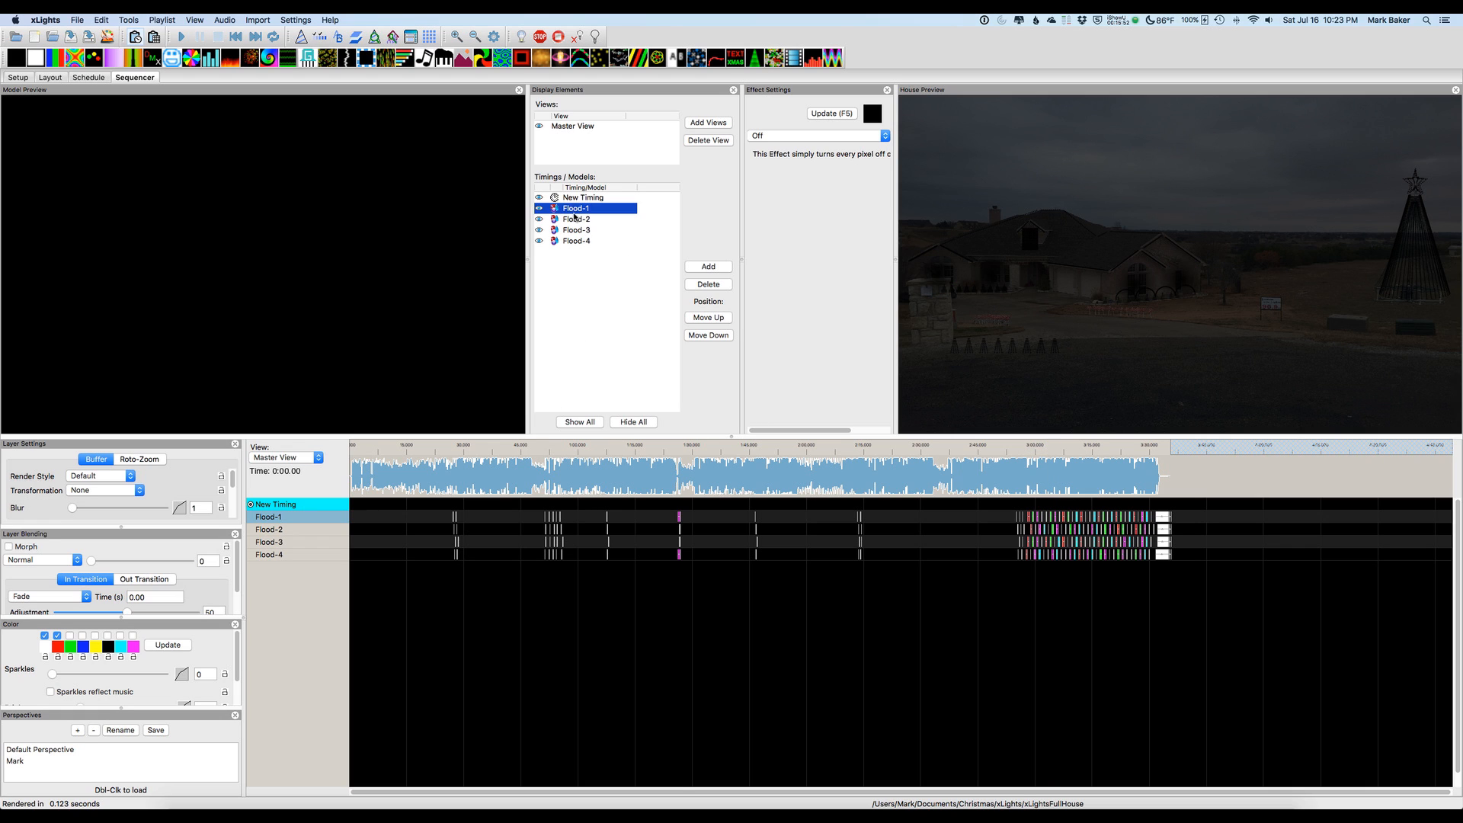
pyautogui.keyDown('shift'); pyautogui.click(571, 242); pyautogui.keyUp('shift')
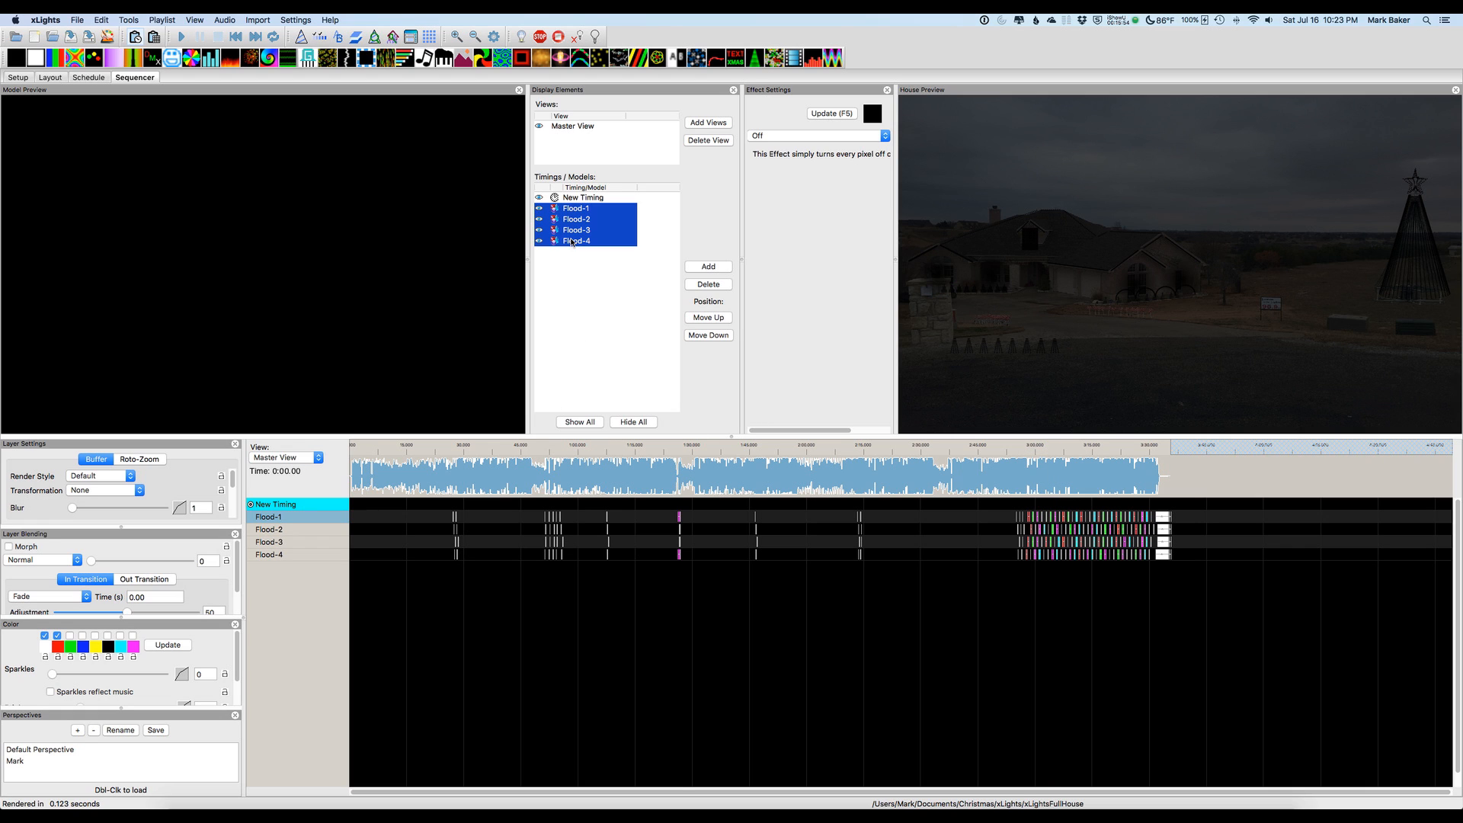
pyautogui.click(709, 267)
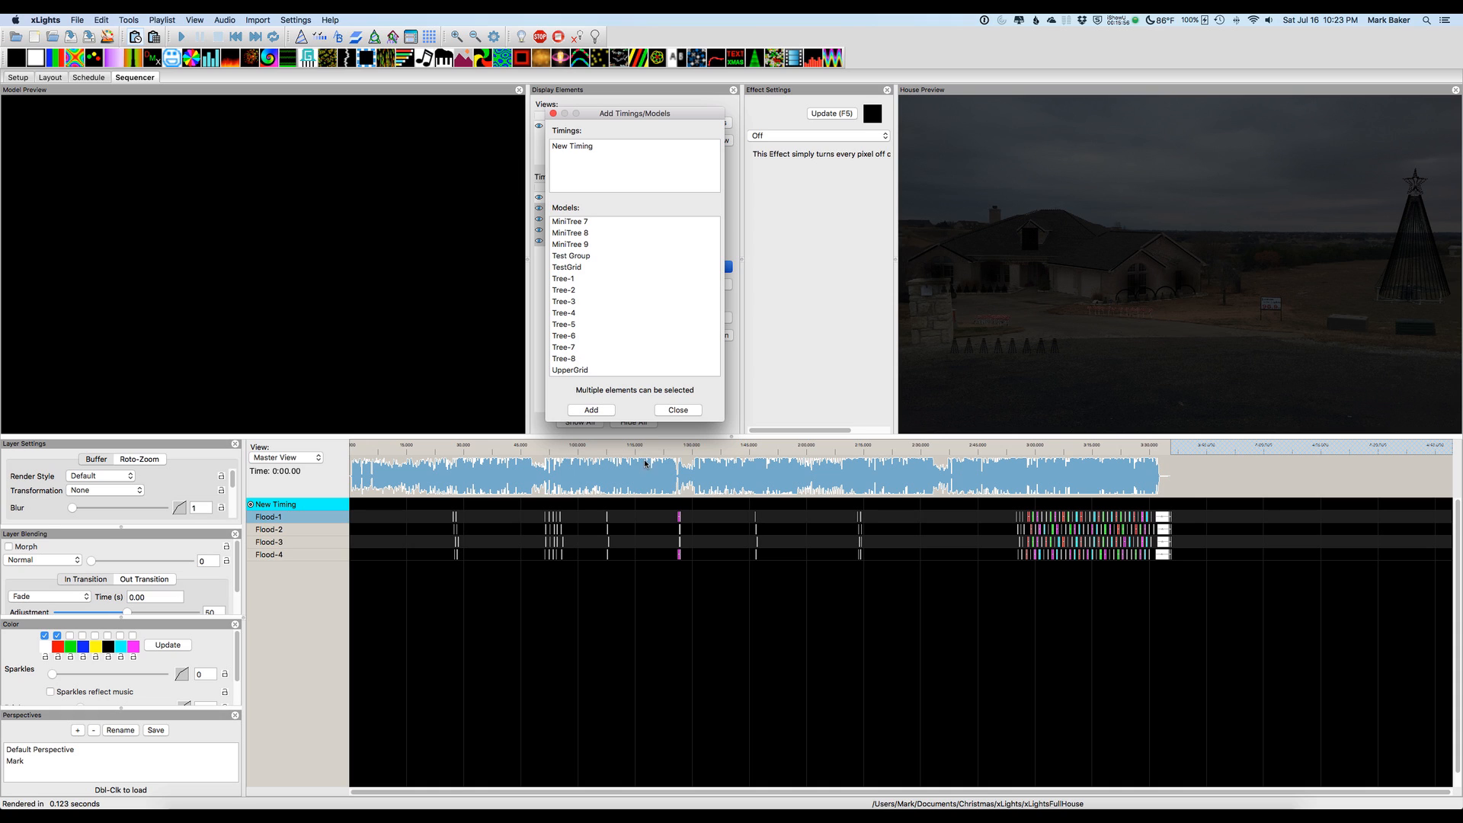
pyautogui.click(673, 411)
pyautogui.click(708, 284)
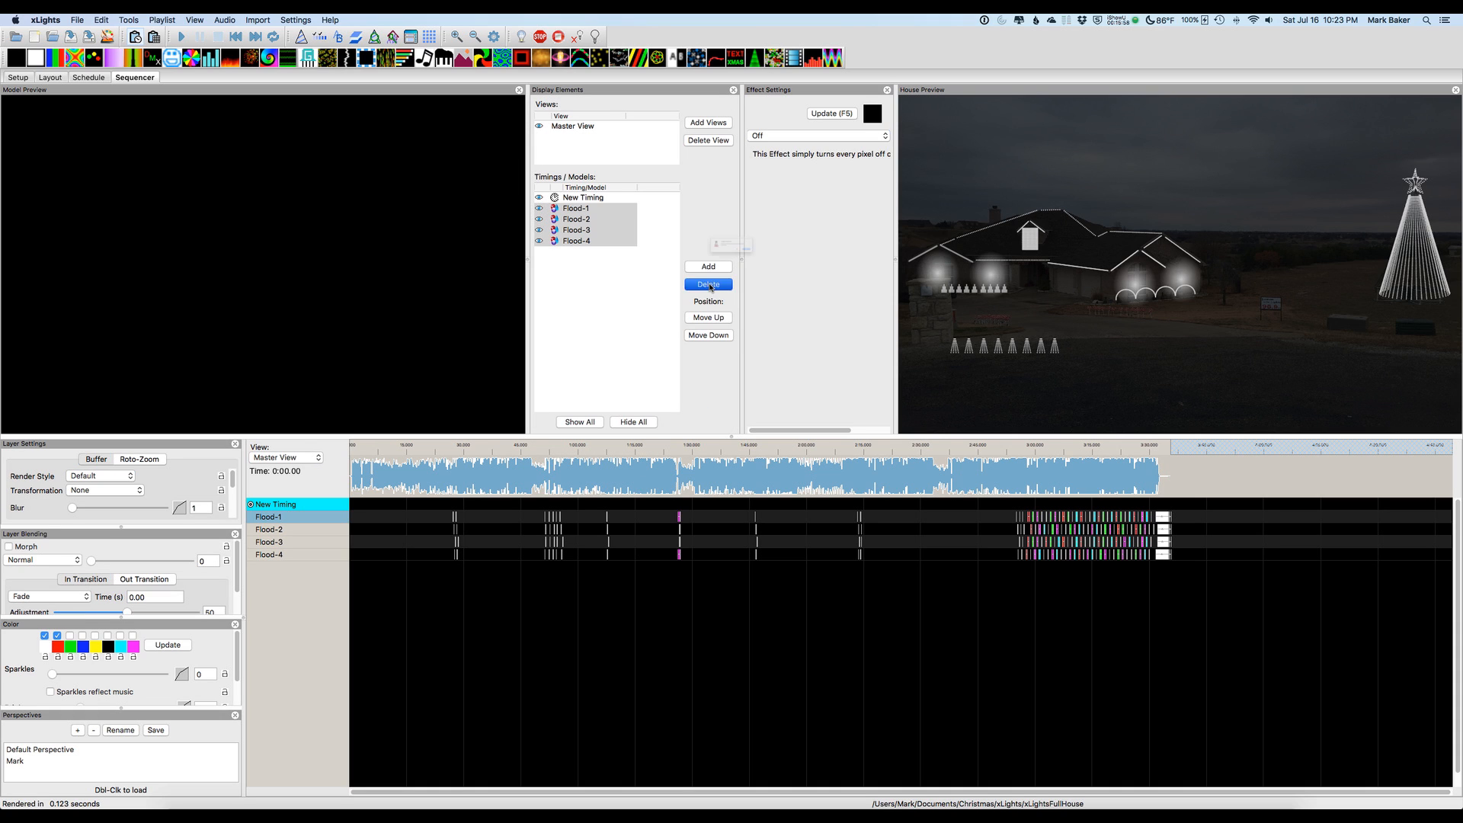
pyautogui.click(818, 272)
# - Add the models House Eaves 01 through House Eaves 10 to the Master View
pyautogui.click(709, 266)
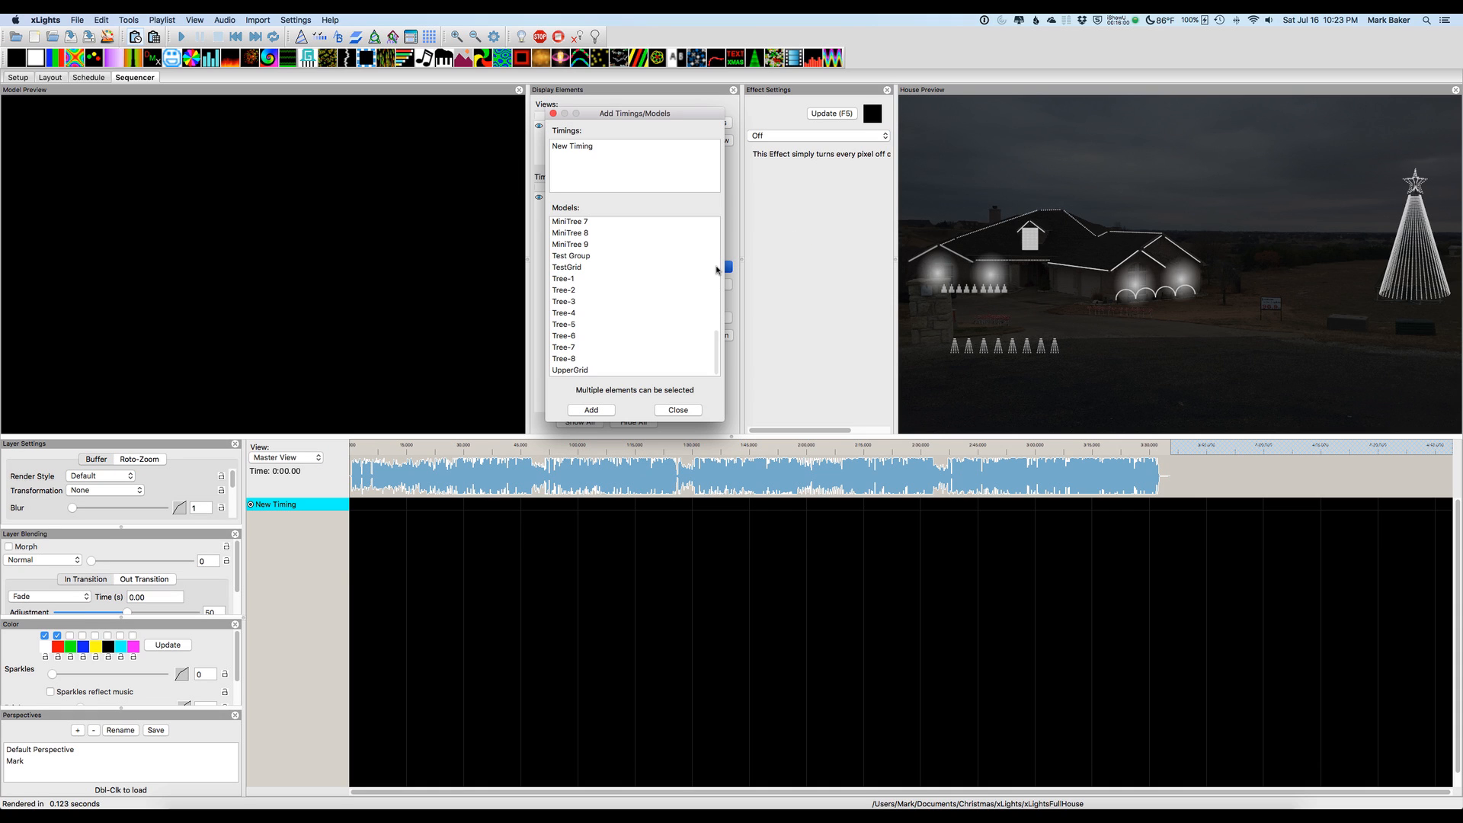
pyautogui.scroll(10, 598, 306)
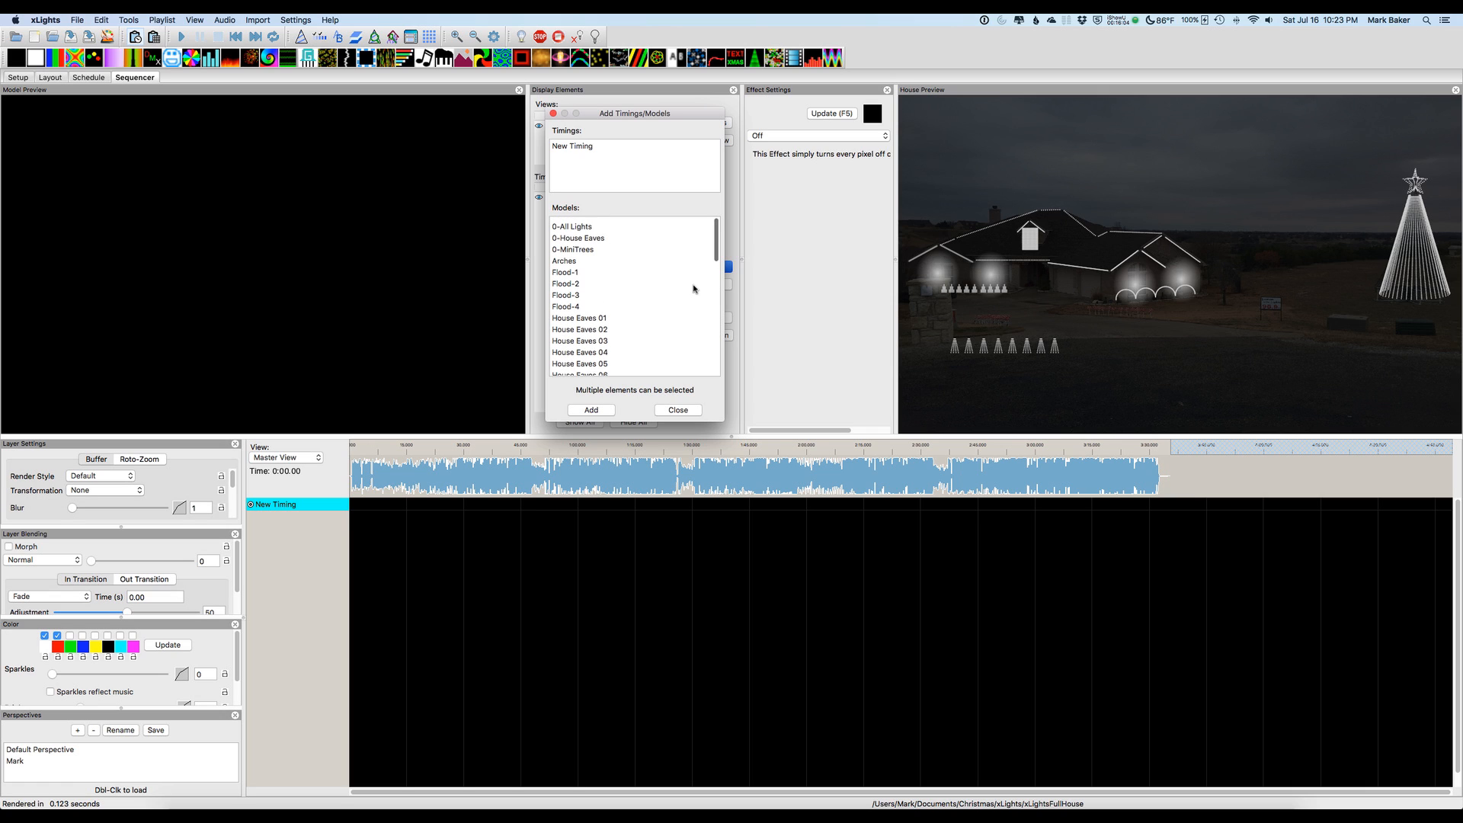
pyautogui.moveTo(716, 257); pyautogui.dragTo(715, 271)
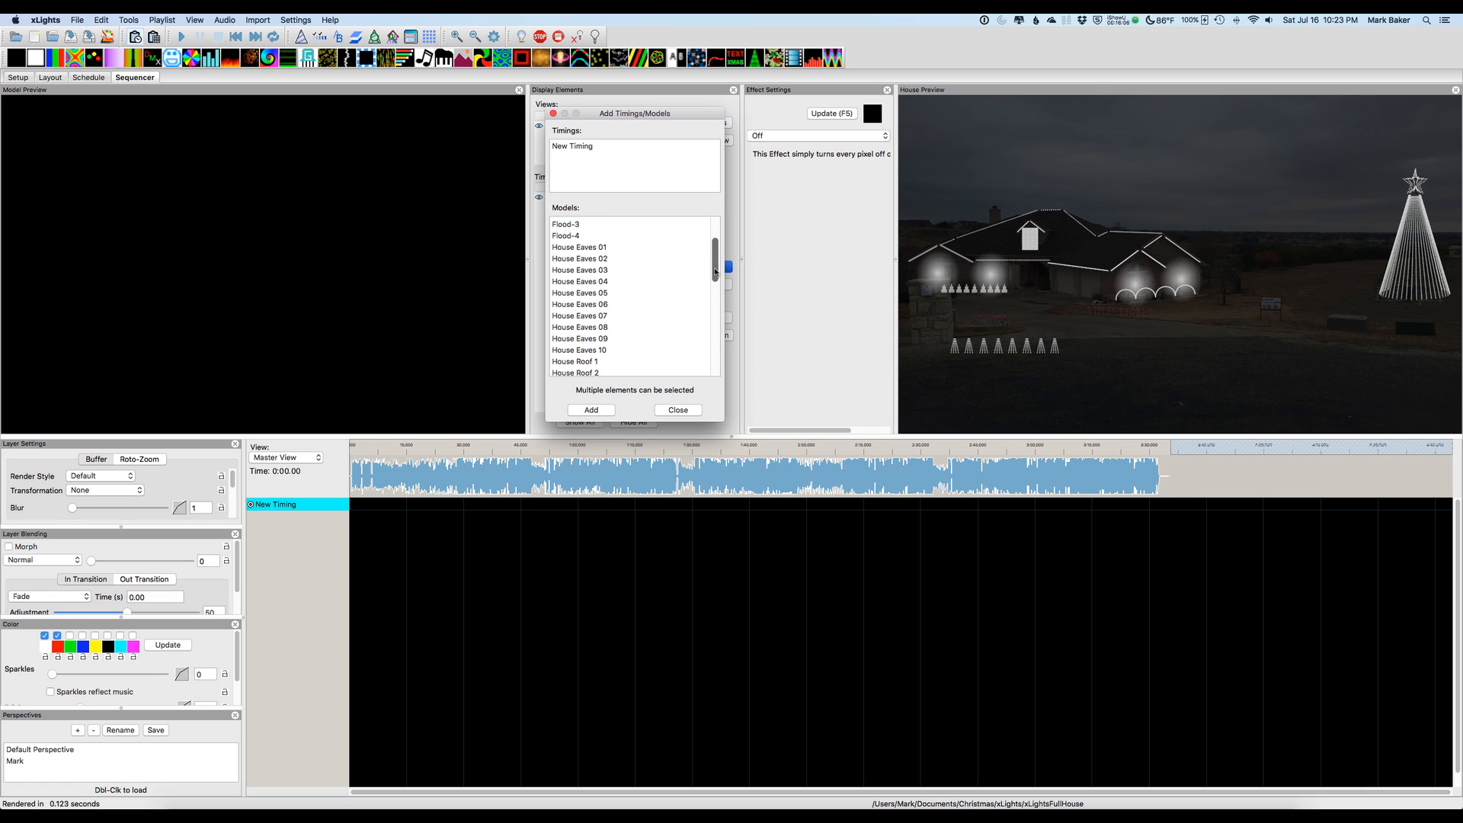
pyautogui.click(571, 249)
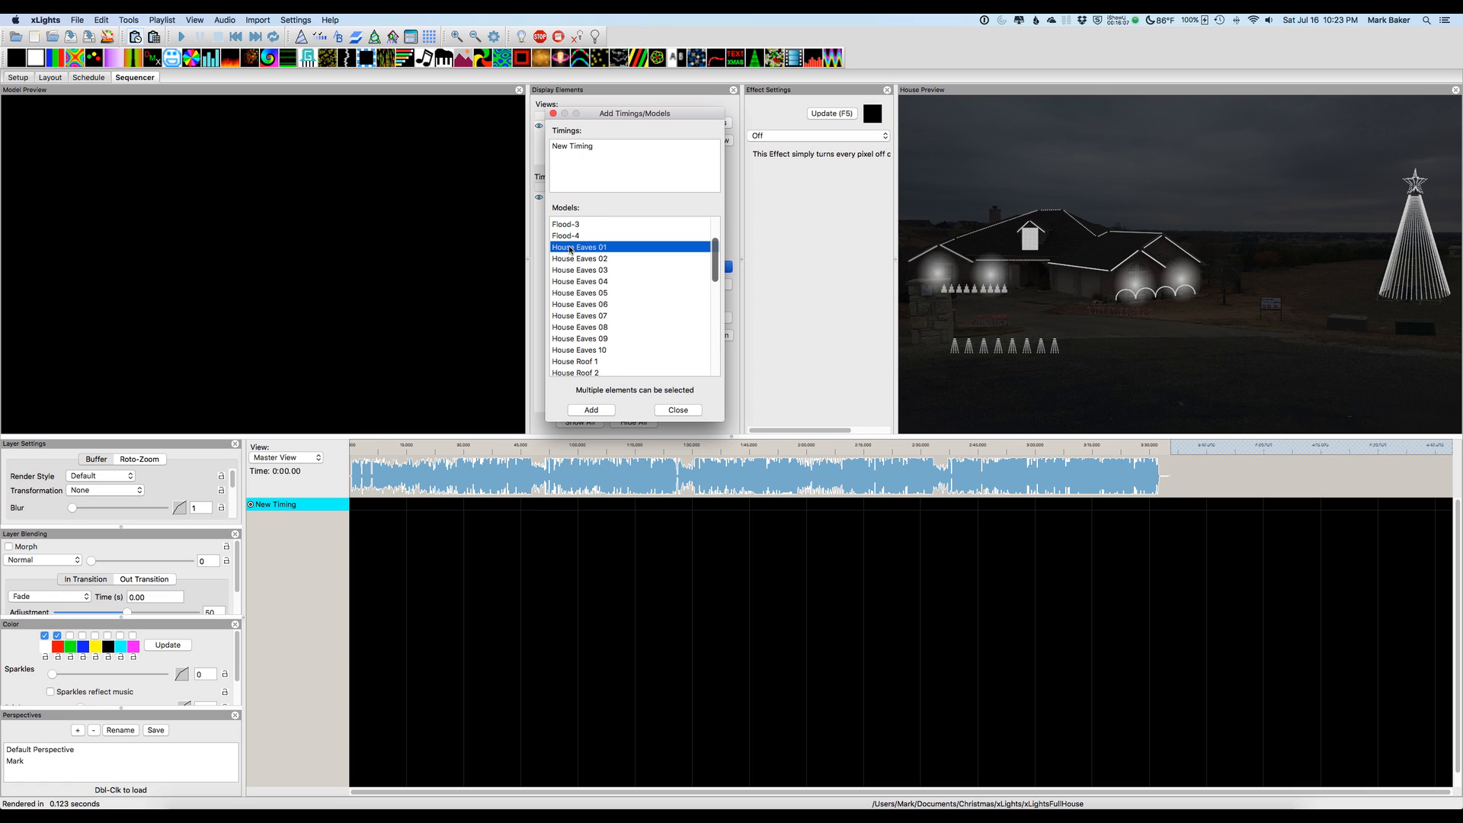
pyautogui.keyDown('shift'); pyautogui.click(576, 351); pyautogui.keyUp('shift')
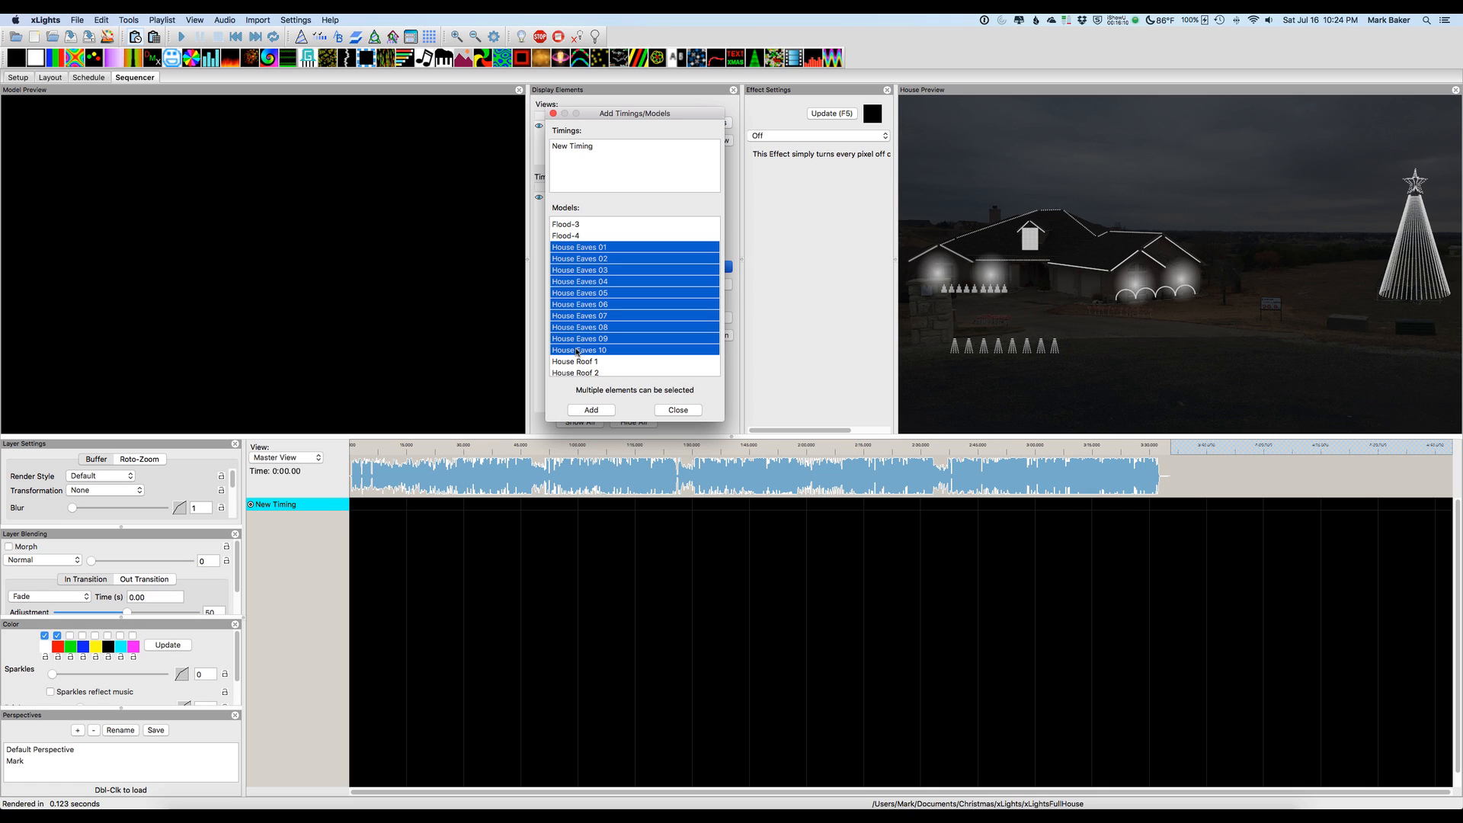
pyautogui.click(585, 411)
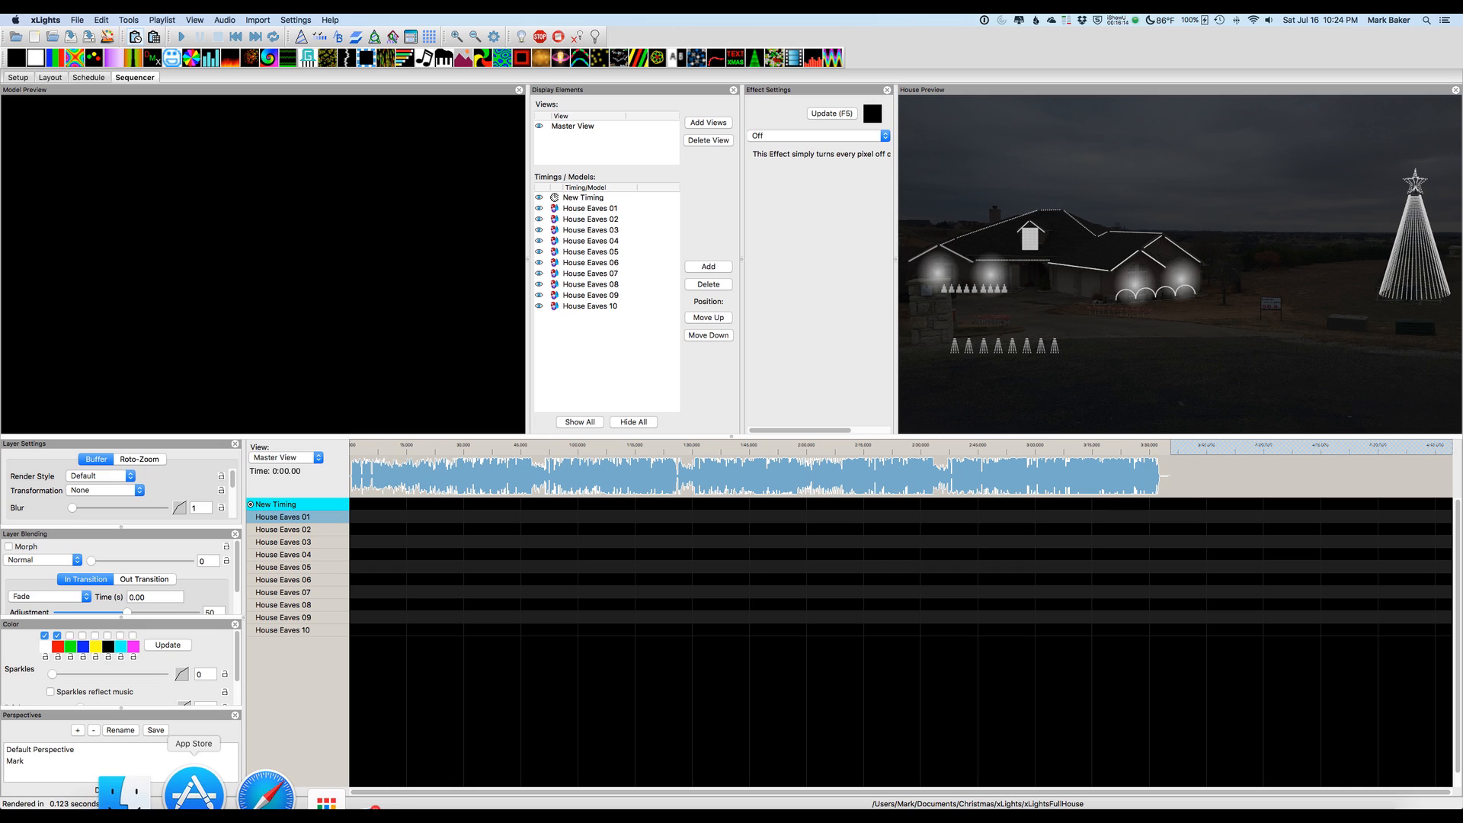
# - Switch to Safari to review the Go Fish-Joy To The World product page and its house layout image, and return to xLights
pyautogui.click(221, 790)
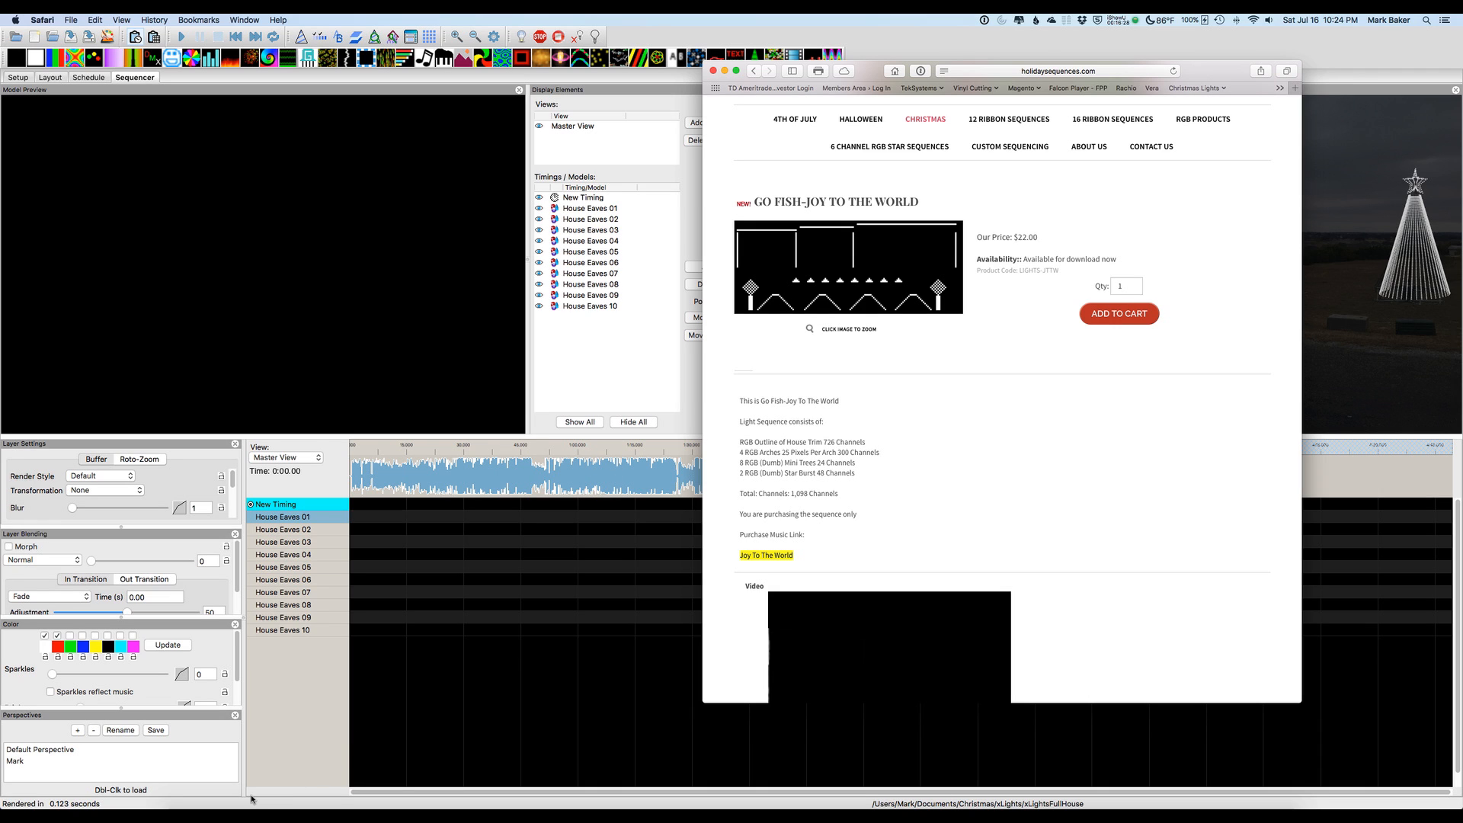
pyautogui.click(1337, 64)
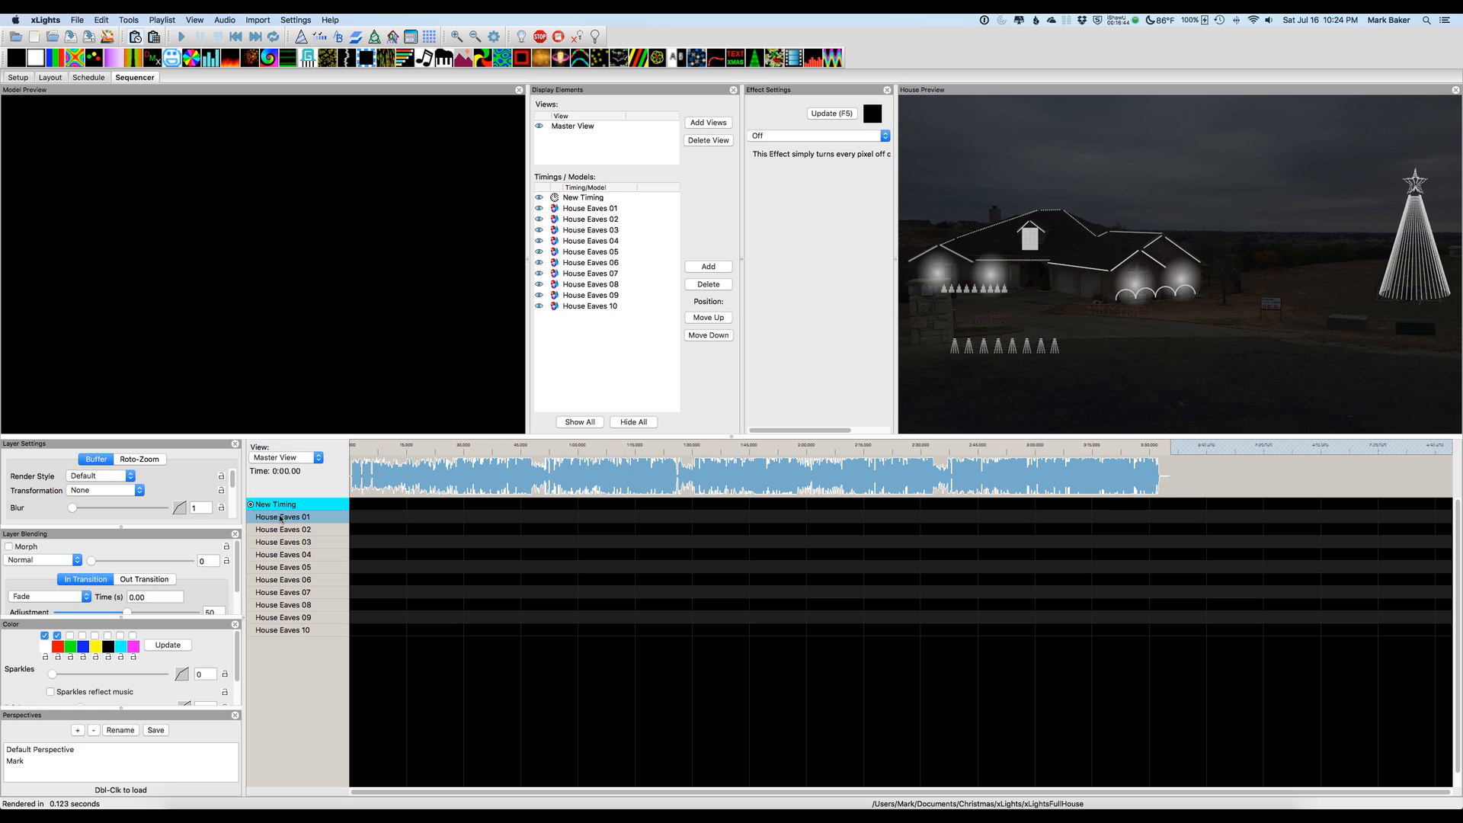
# - Start an effects import from Go Fish-Joy To The World.lms and load the channel mapping from Eaves.txt
pyautogui.click(258, 21)
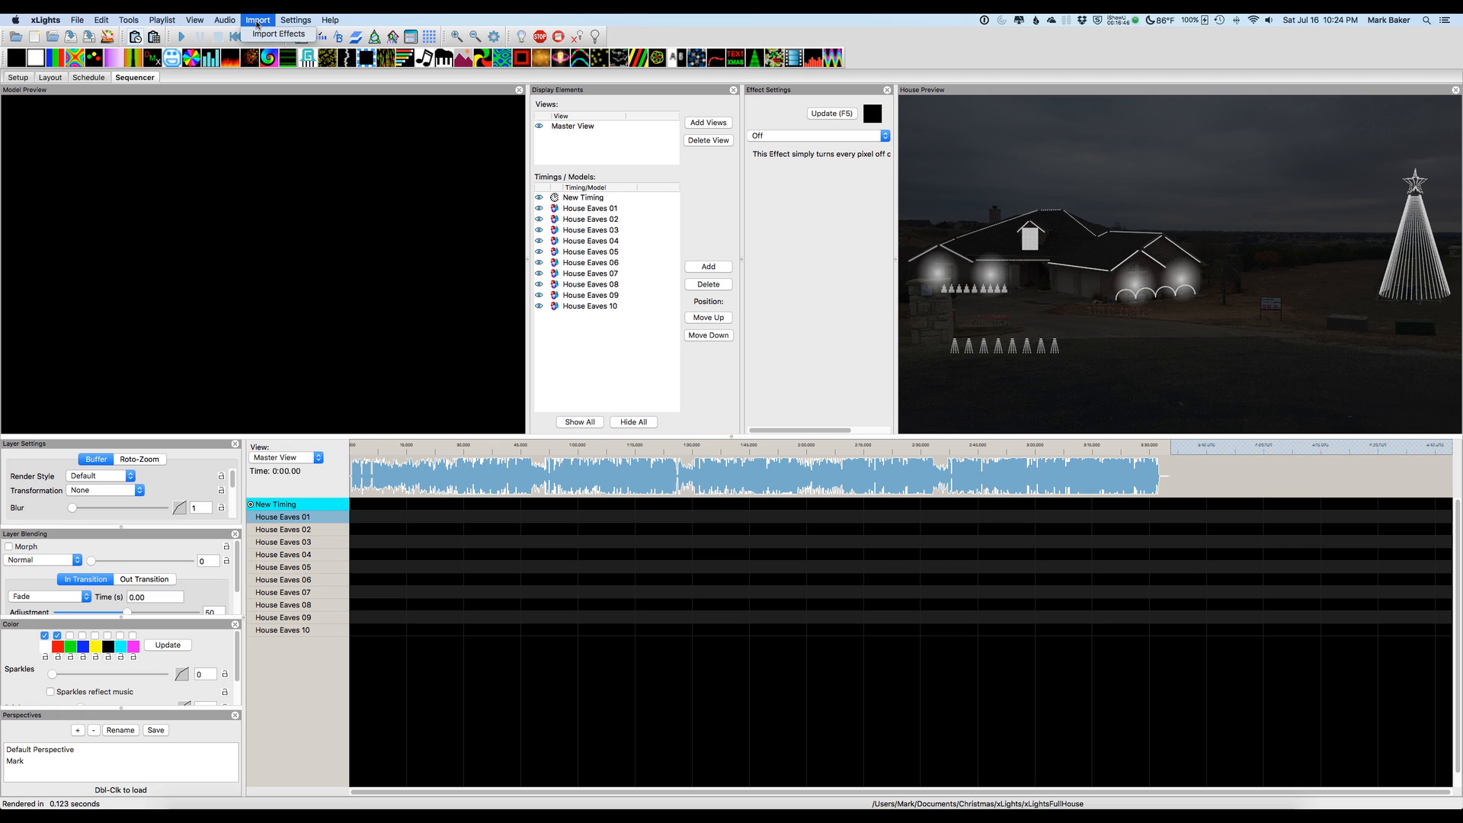
pyautogui.click(278, 34)
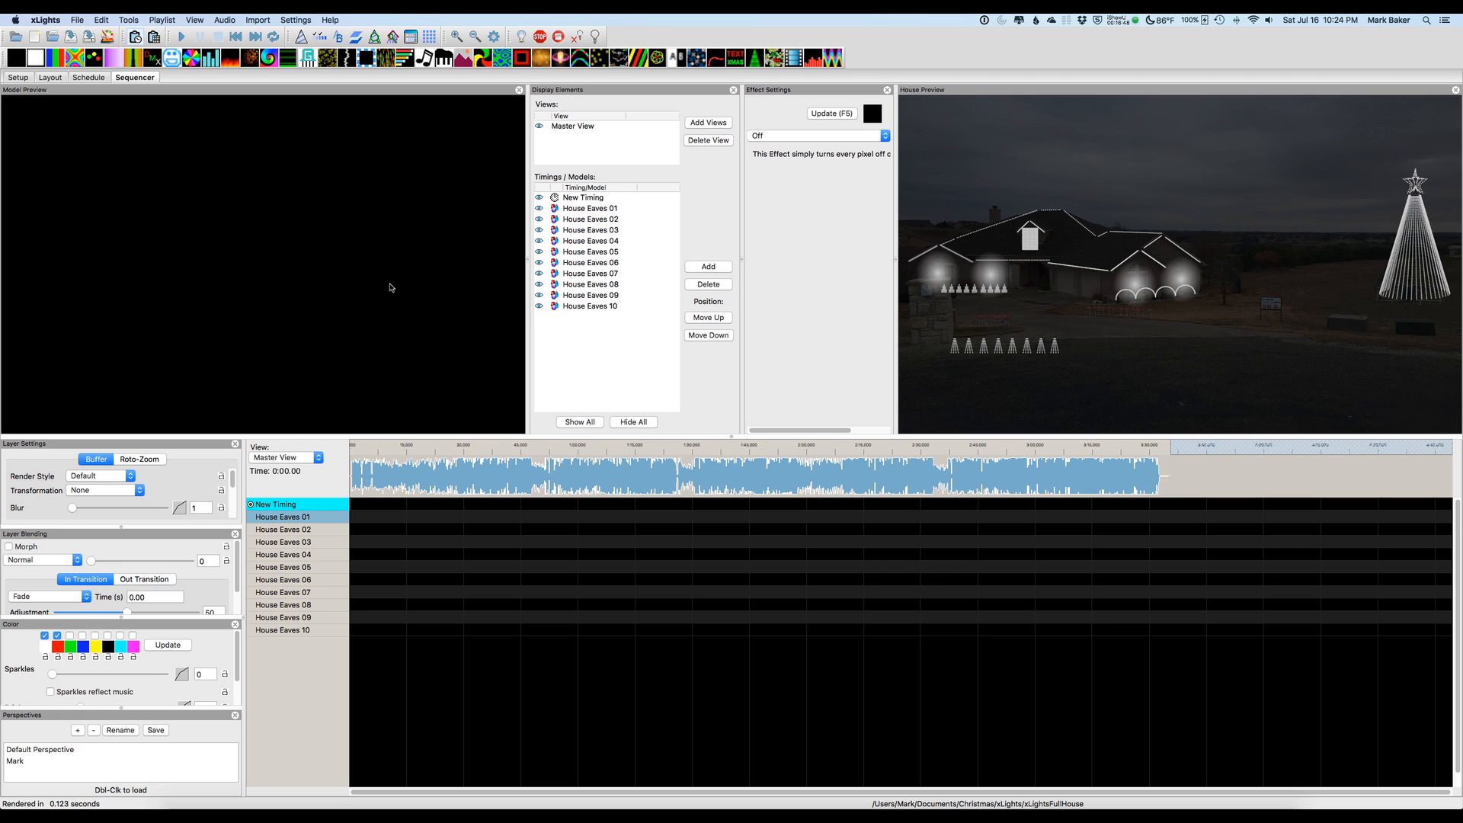
pyautogui.click(491, 345)
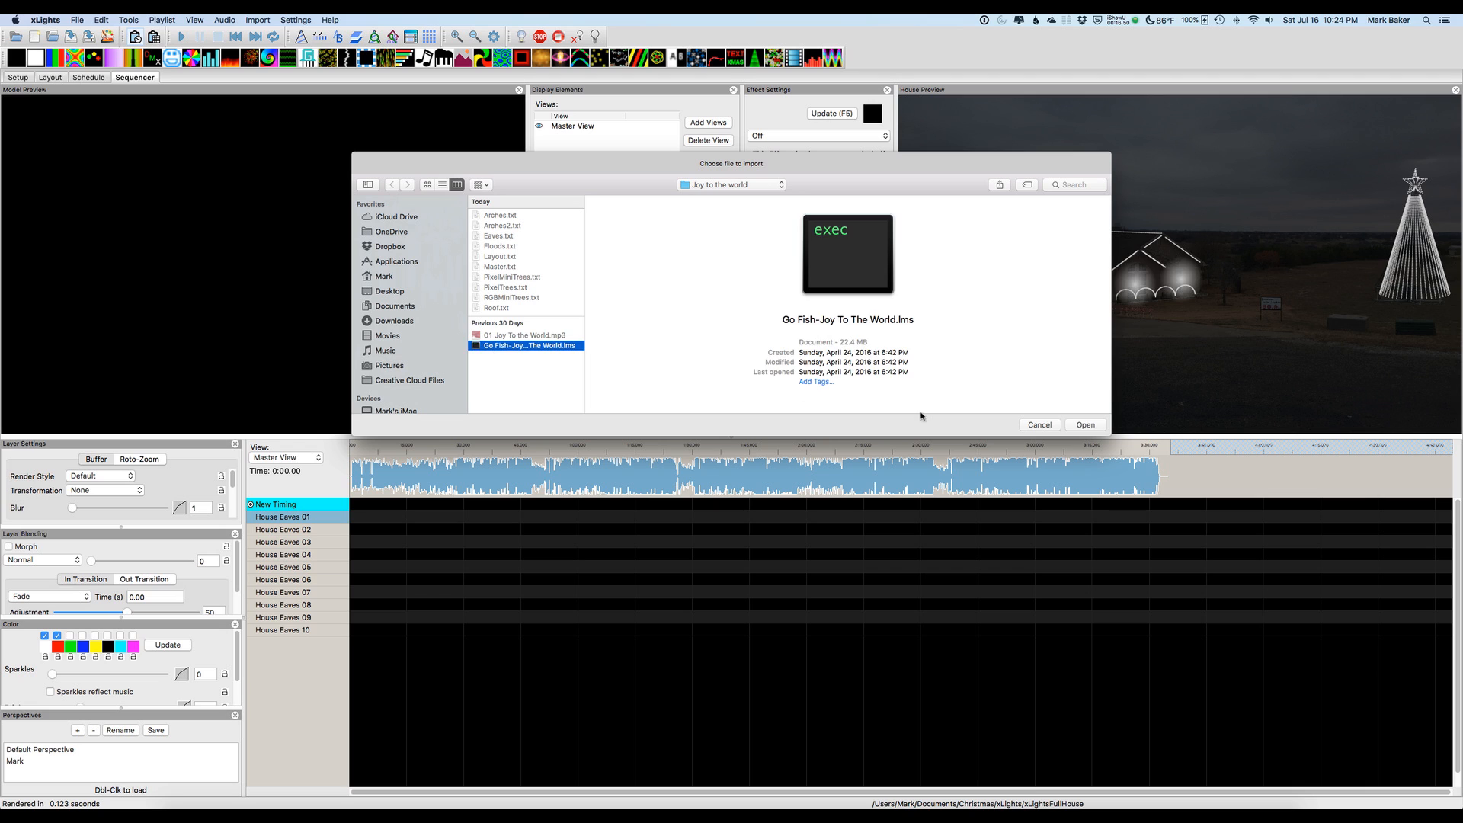
pyautogui.click(1086, 425)
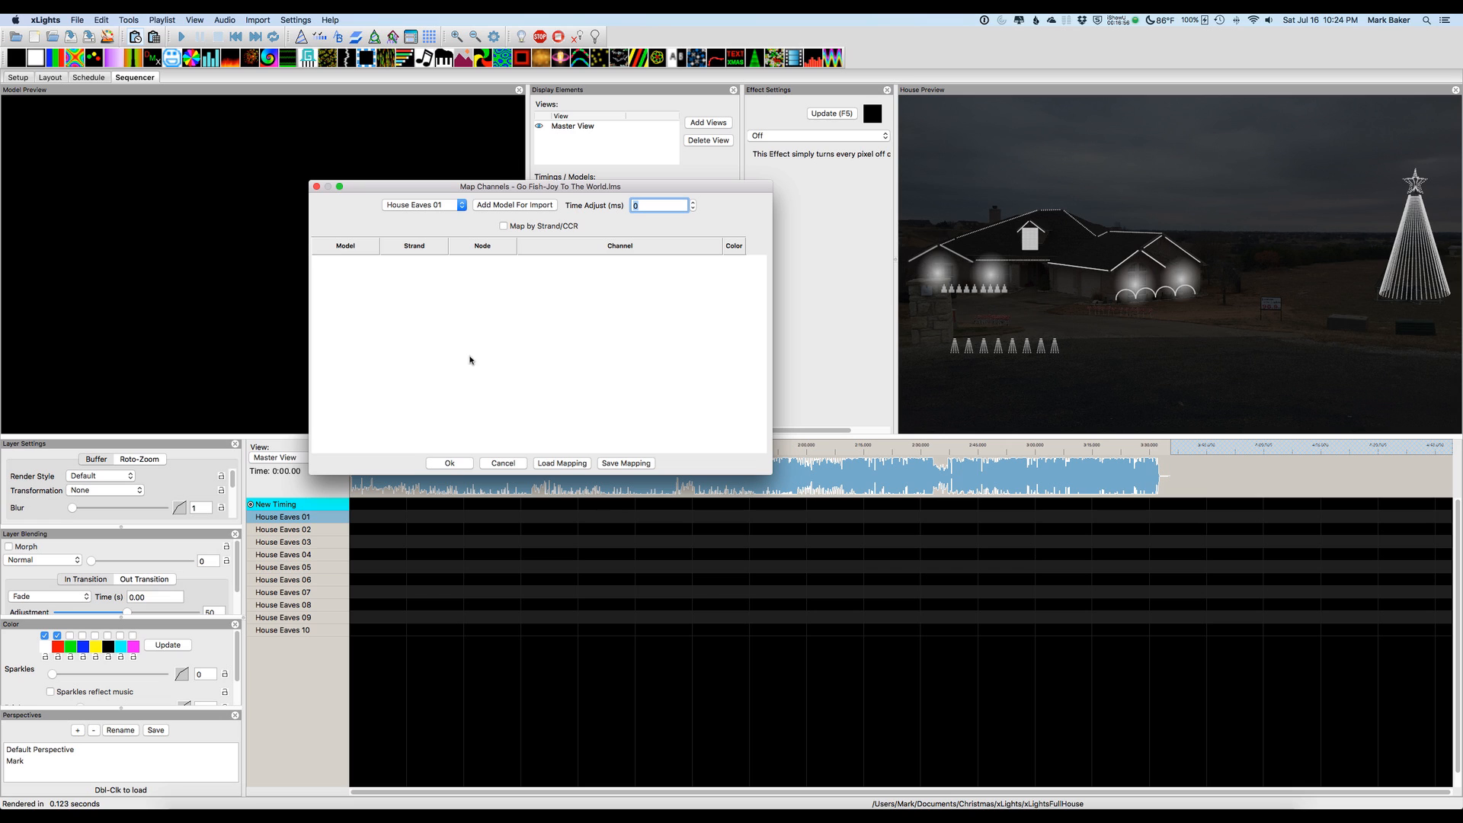
pyautogui.click(550, 464)
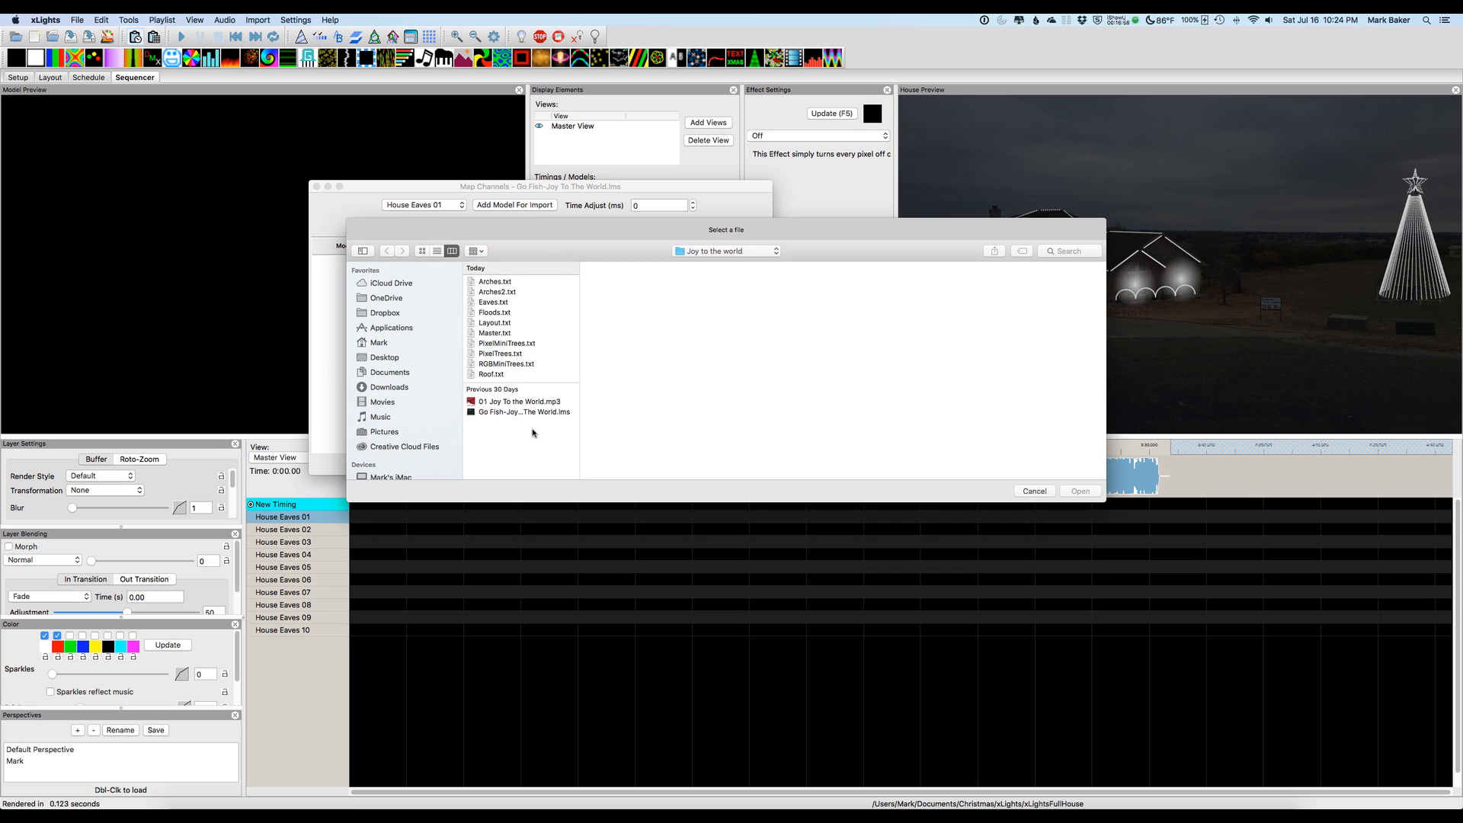
pyautogui.click(492, 302)
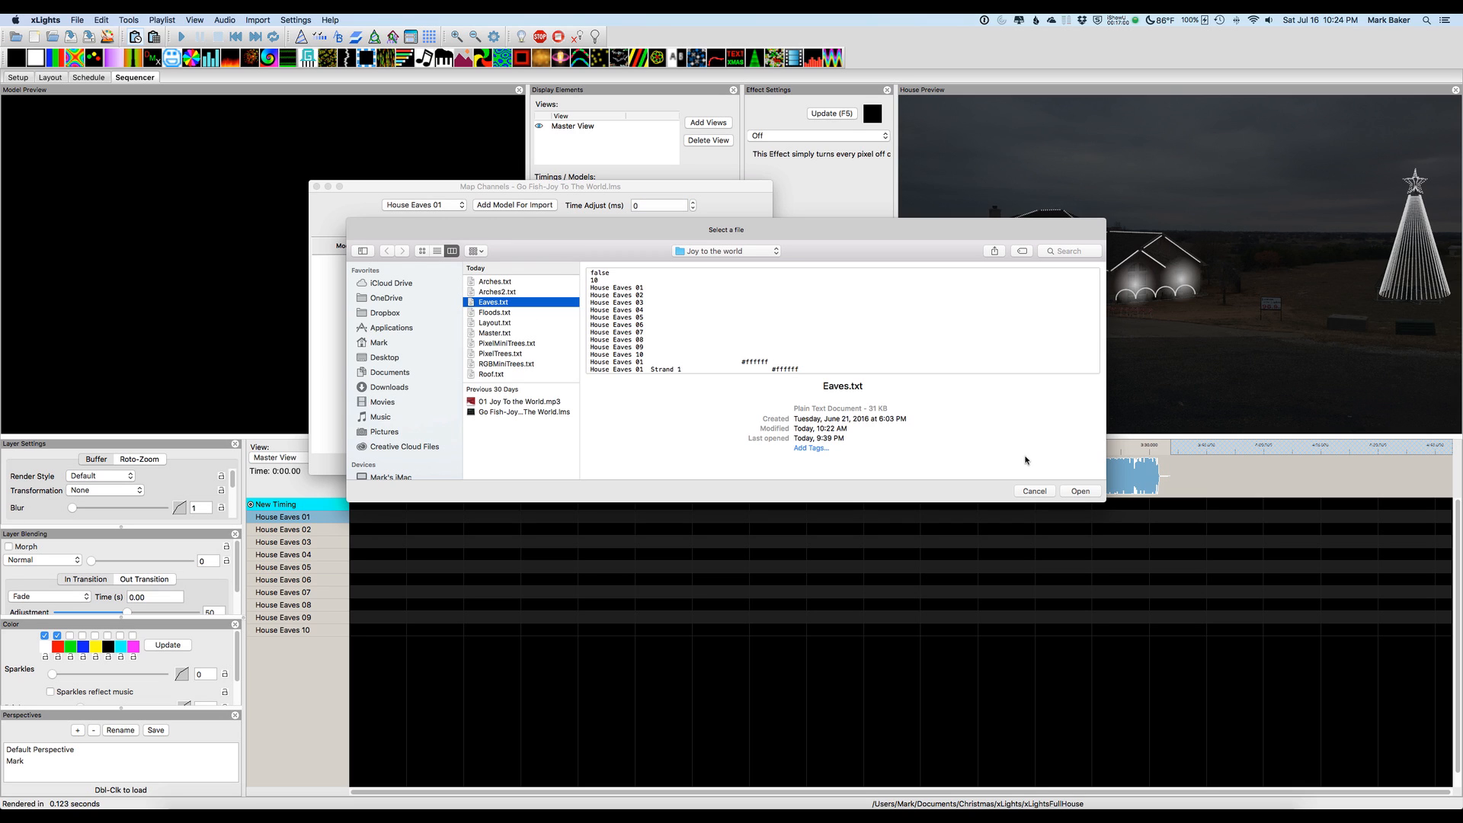
pyautogui.click(1076, 493)
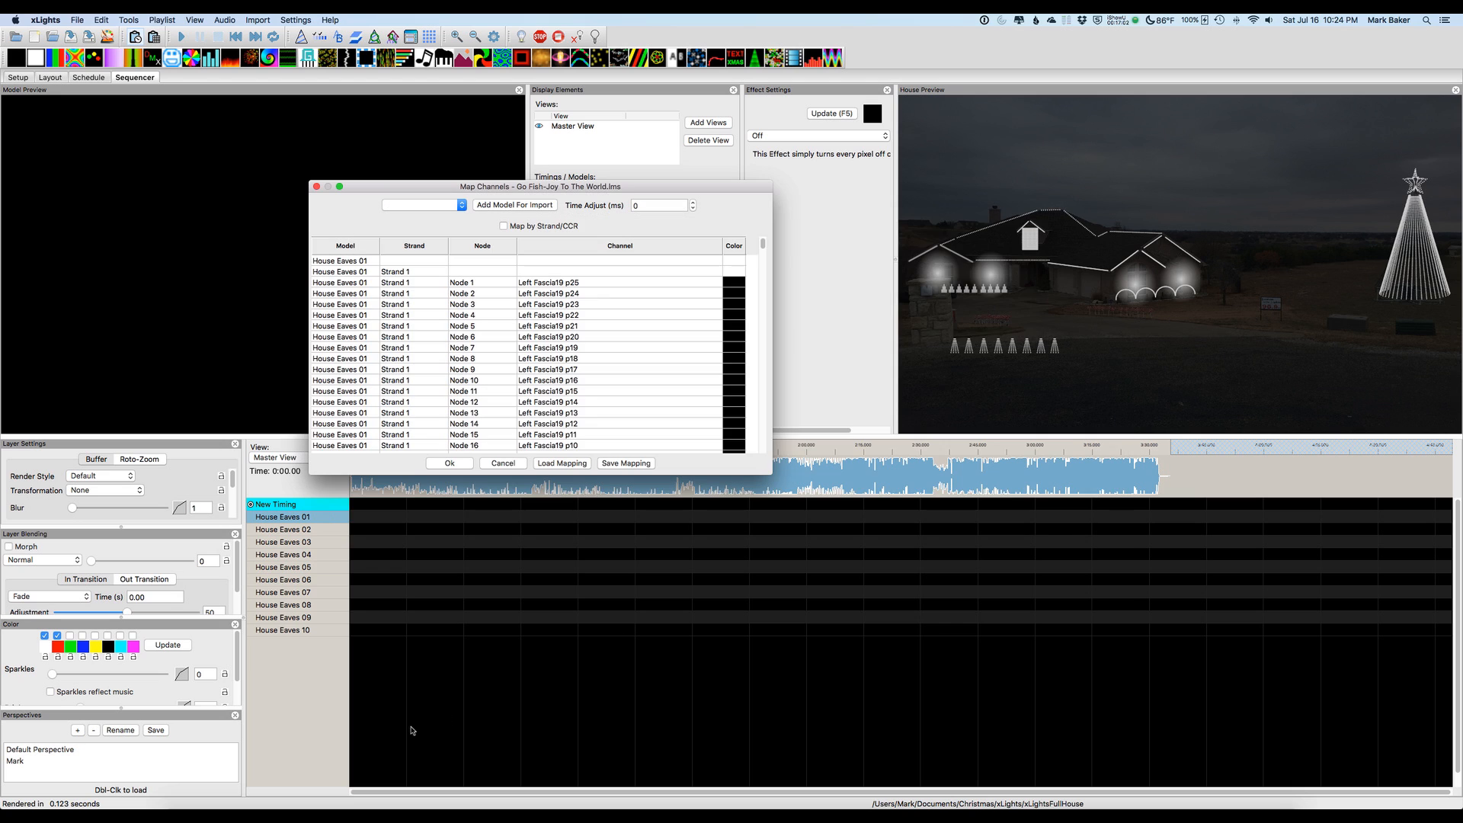
# - Switch to Textastic and examine the fascia and post pixel counts in Layout.txt
pyautogui.moveTo(210, 800)
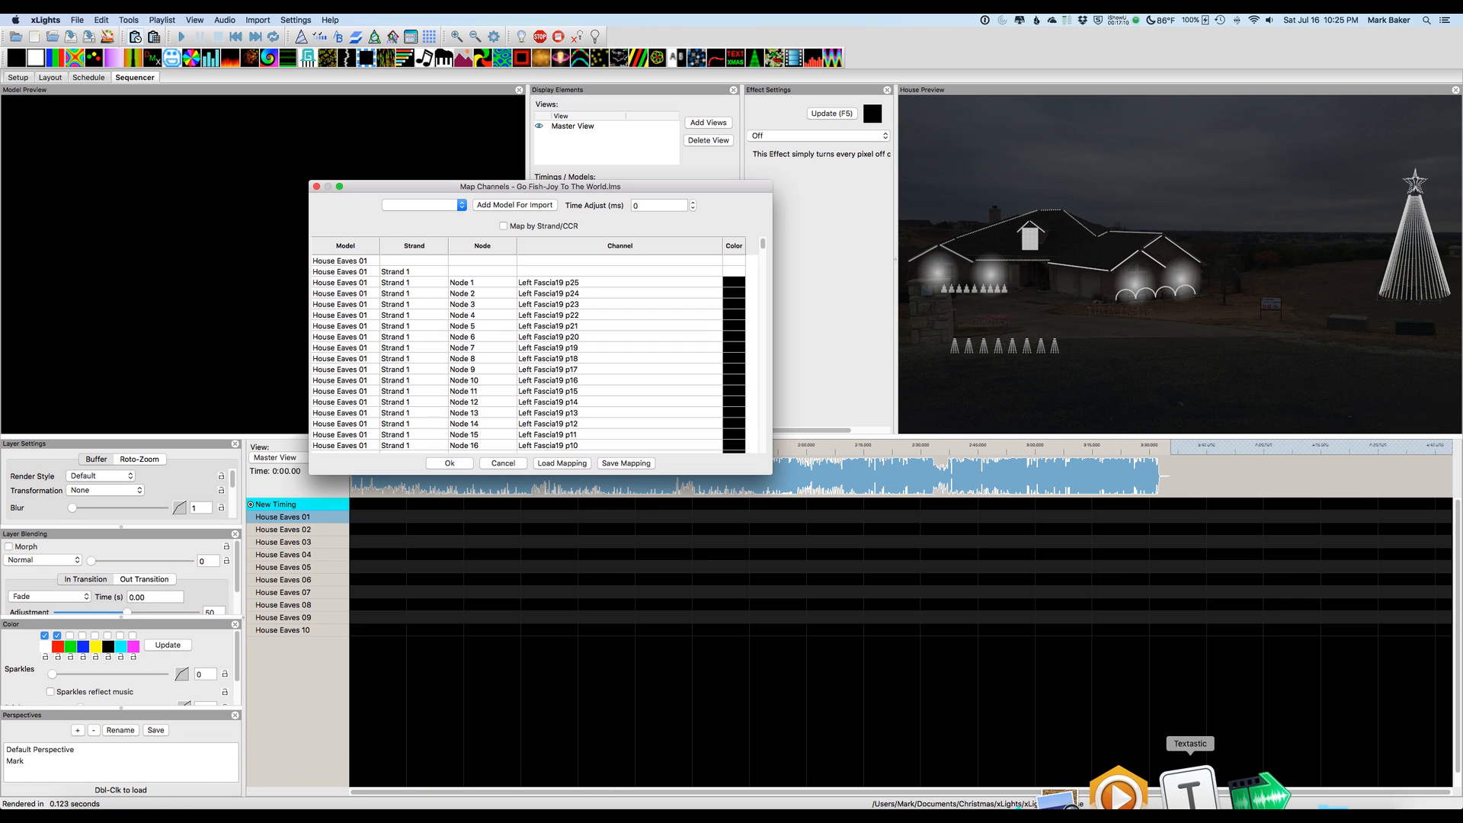
pyautogui.click(1190, 799)
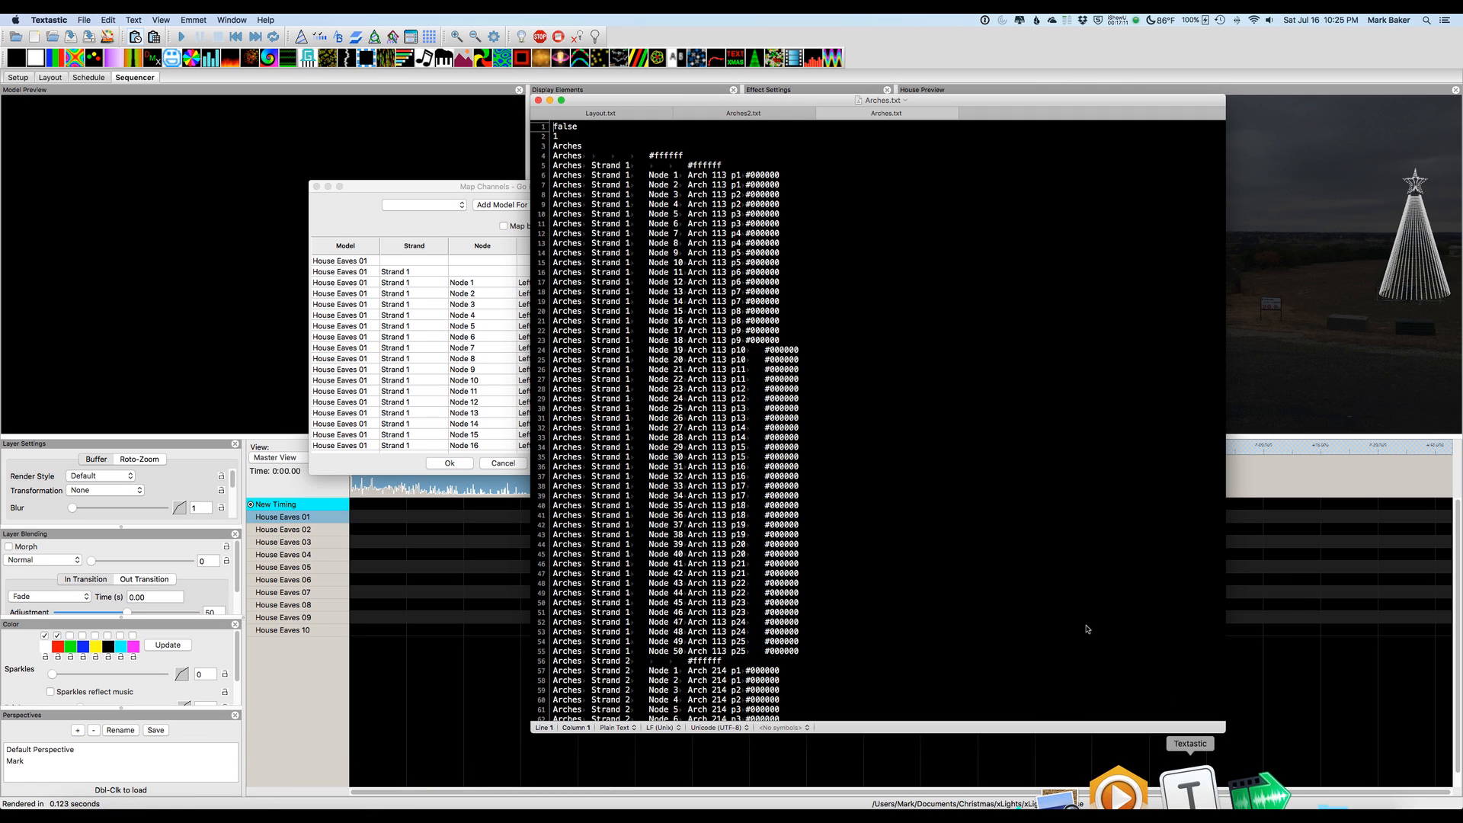
pyautogui.click(600, 114)
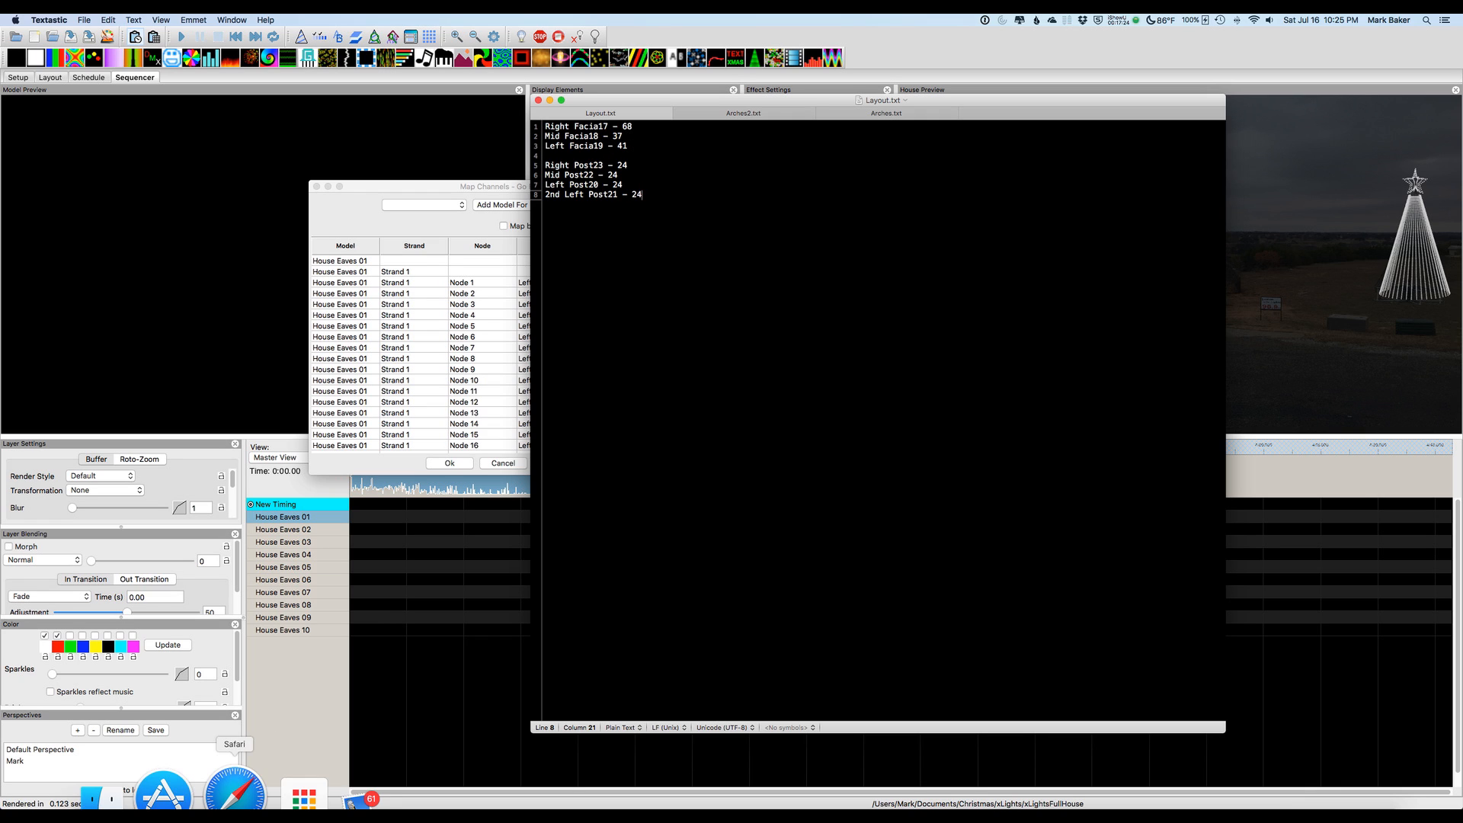
# - Open Eaves.txt from the Joy to the world folder and examine how the fascia channels are assigned to House Eaves 01 to 04
pyautogui.click(179, 789)
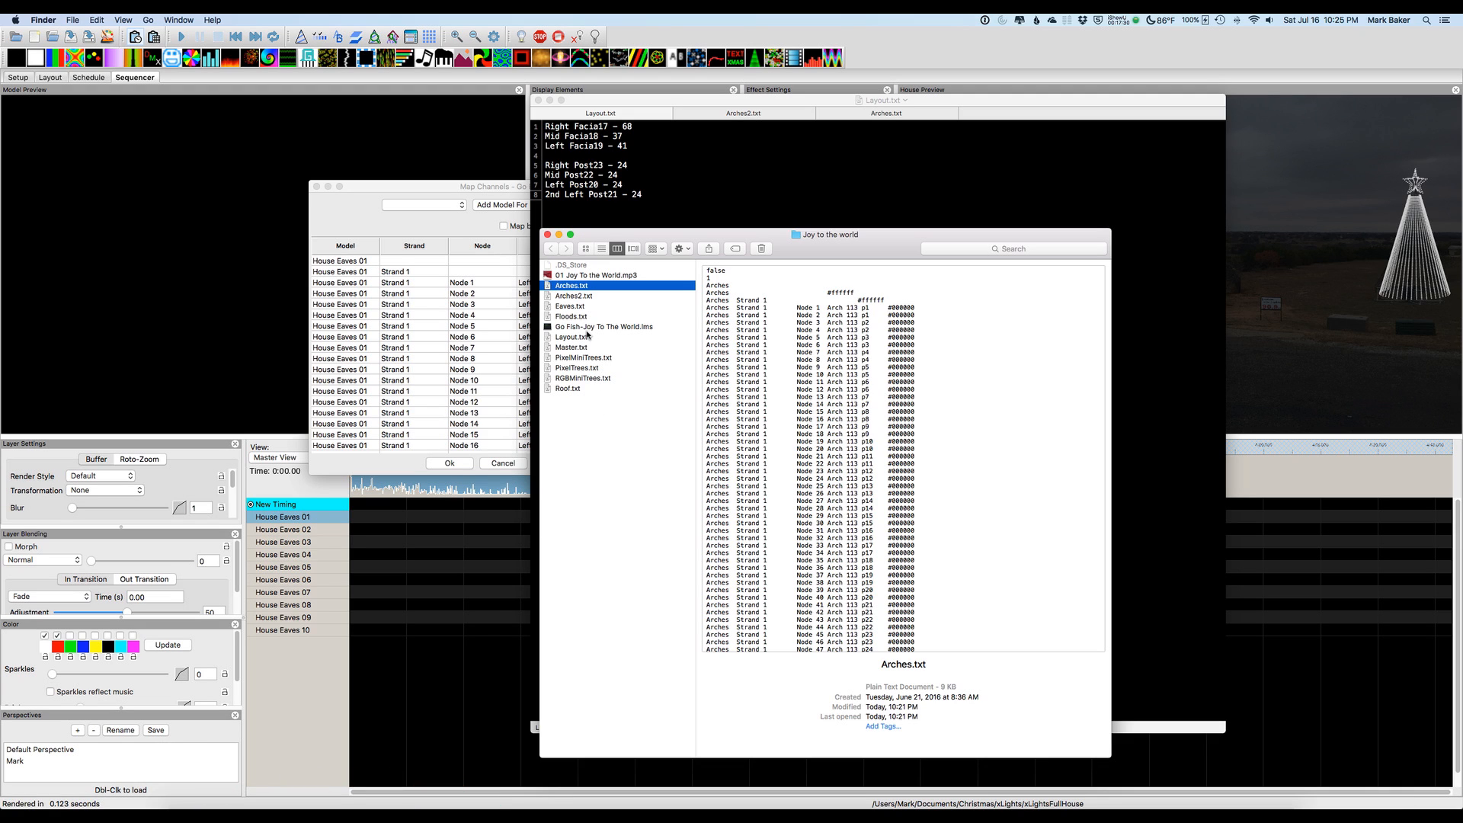
pyautogui.doubleClick(566, 307)
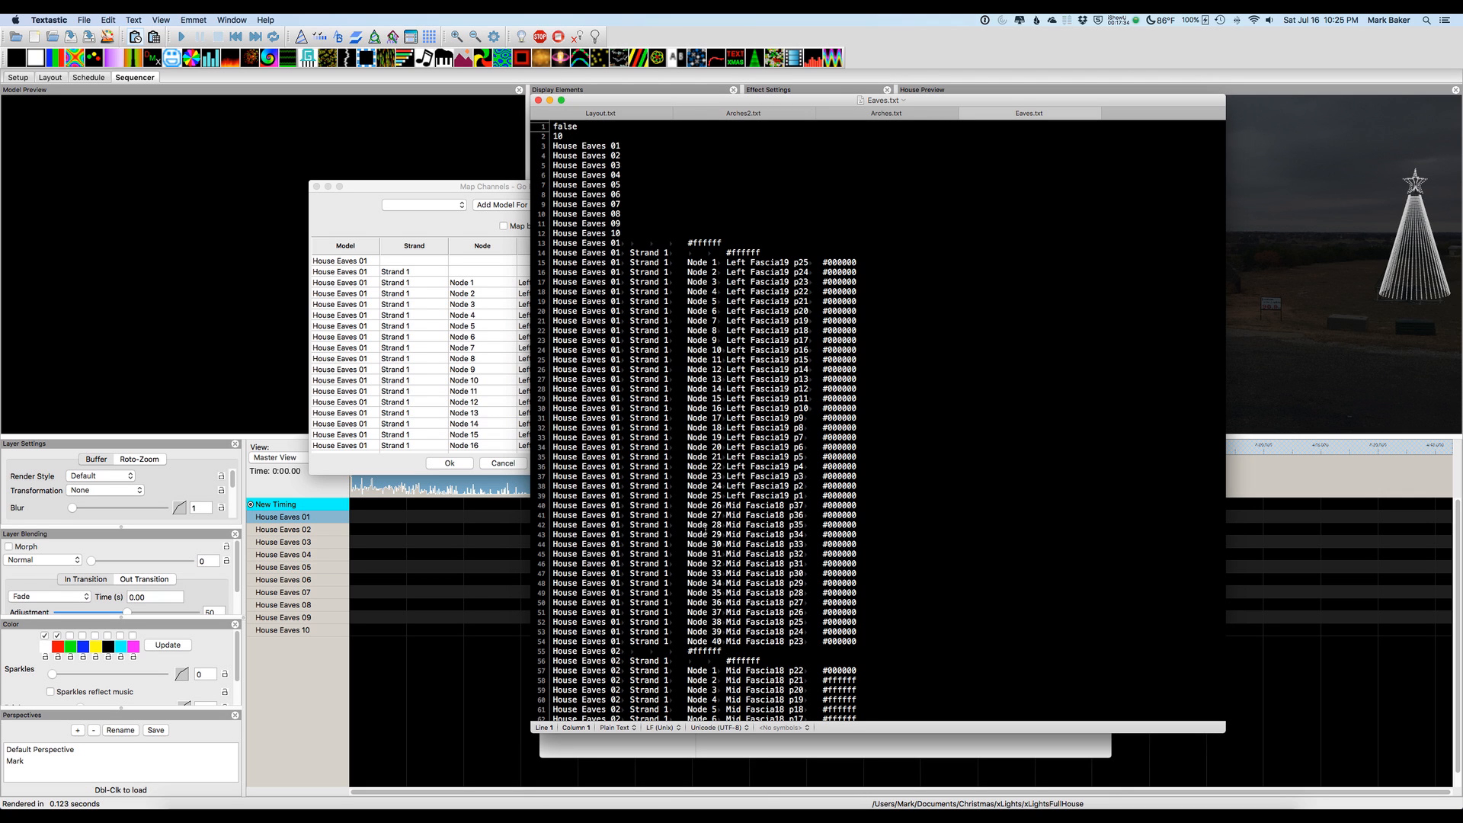
pyautogui.scroll(-20, 704, 525)
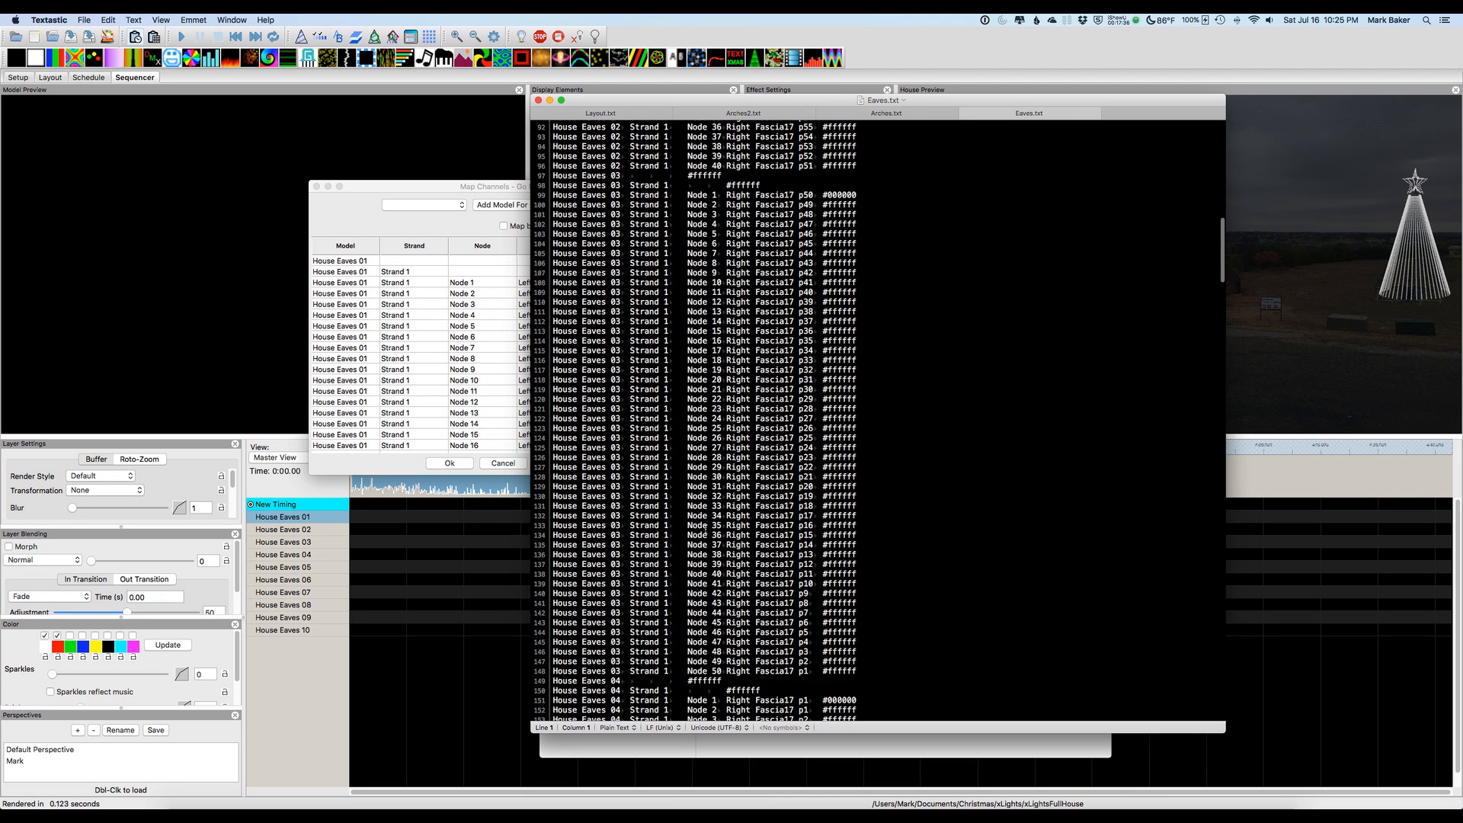
pyautogui.scroll(-2, 705, 526)
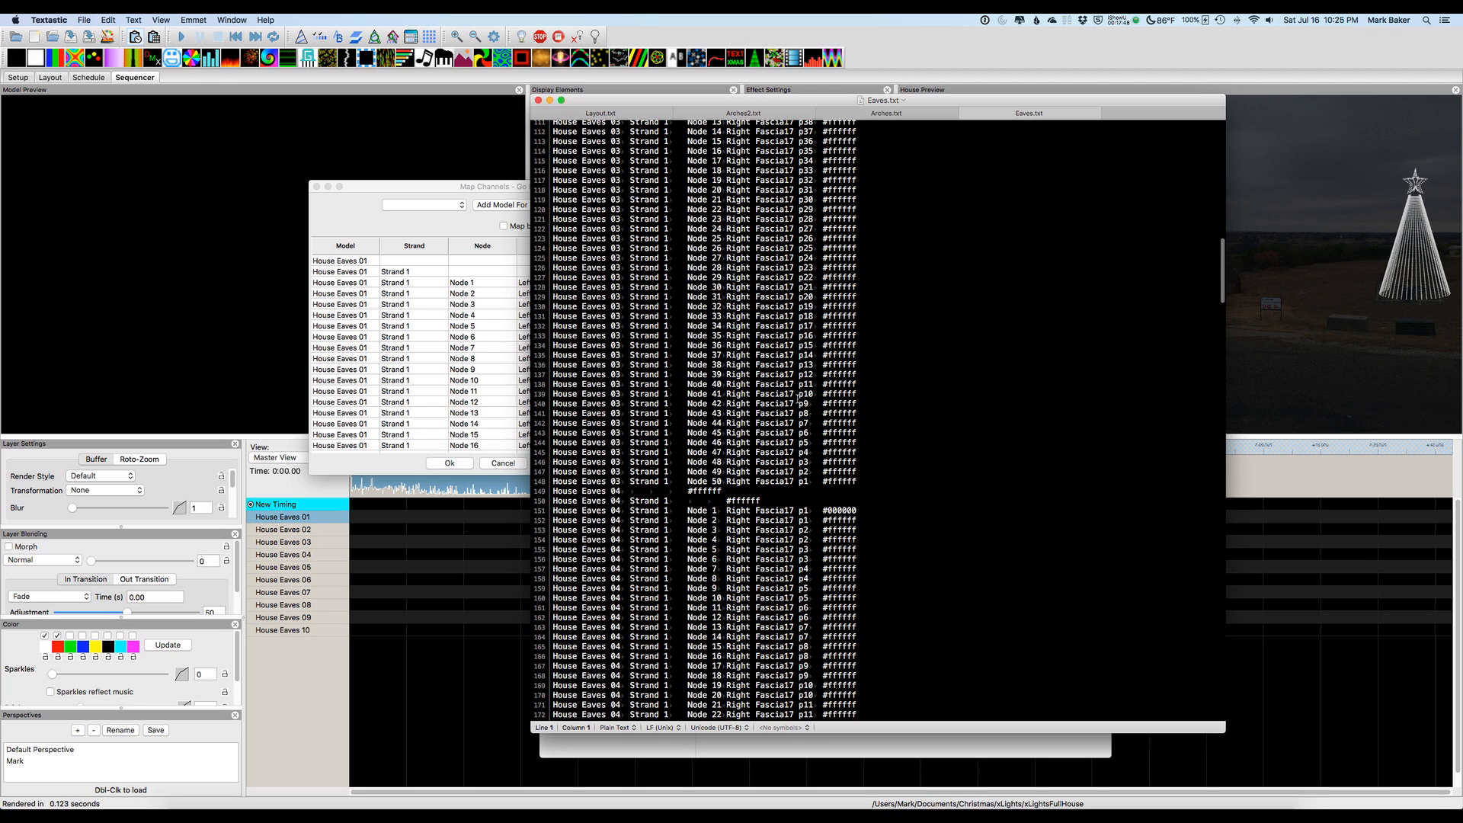
pyautogui.scroll(10, 792, 326)
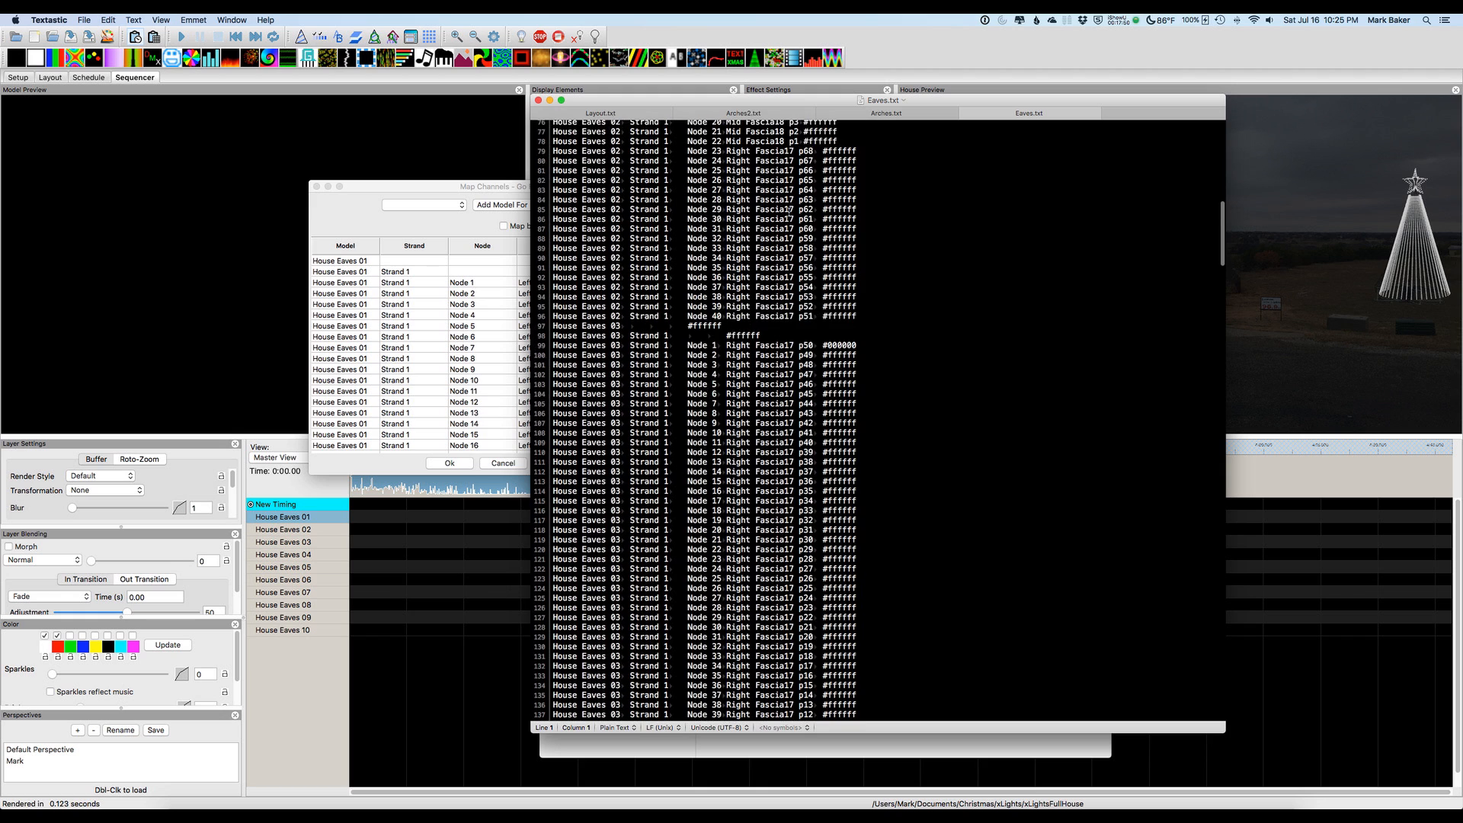
pyautogui.scroll(15, 752, 282)
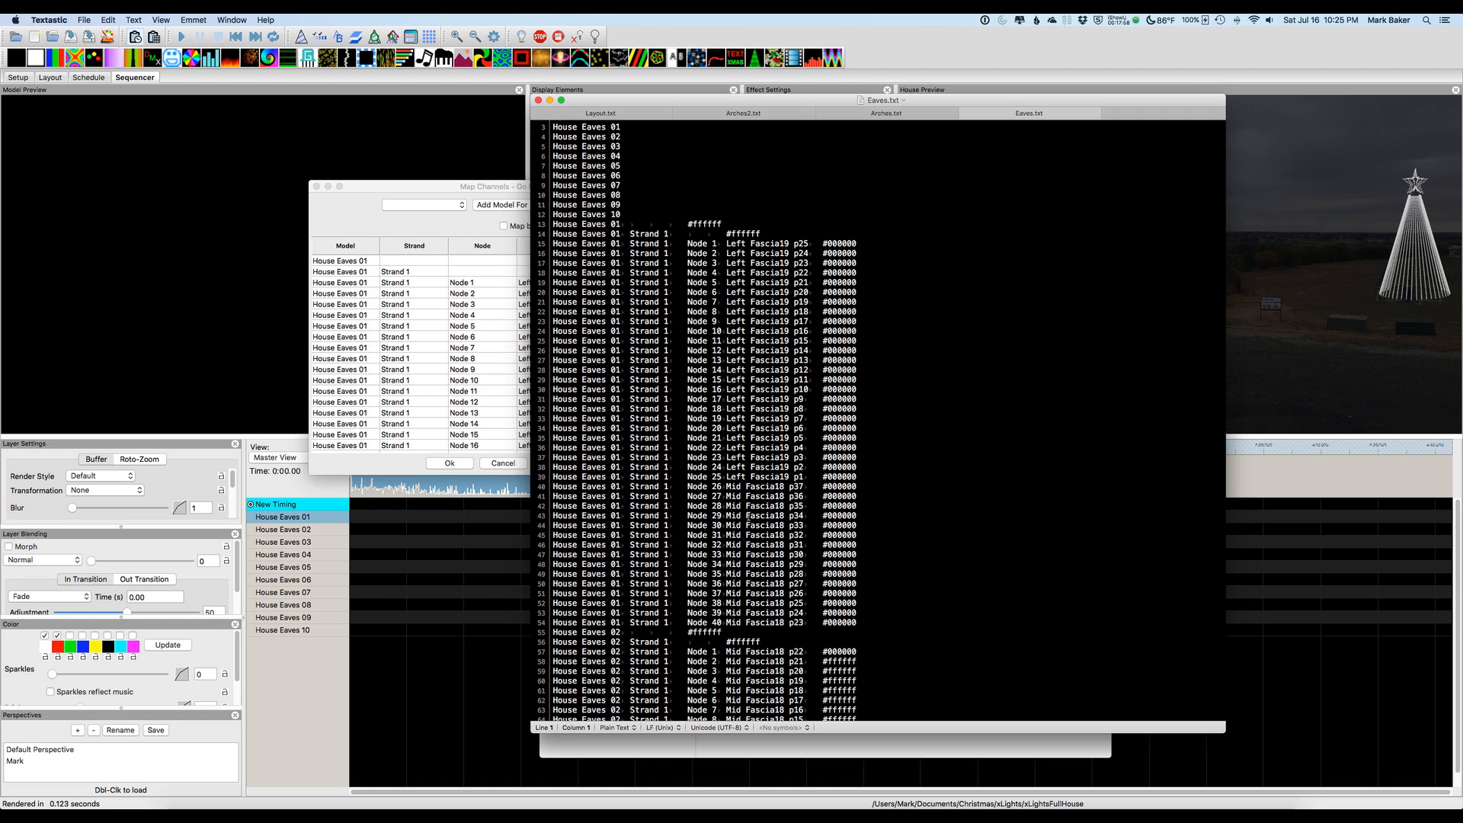
# - Return to xLights, import the mapped eaves effects, and expand House Eaves 01 into its individual nodes
pyautogui.click(417, 465)
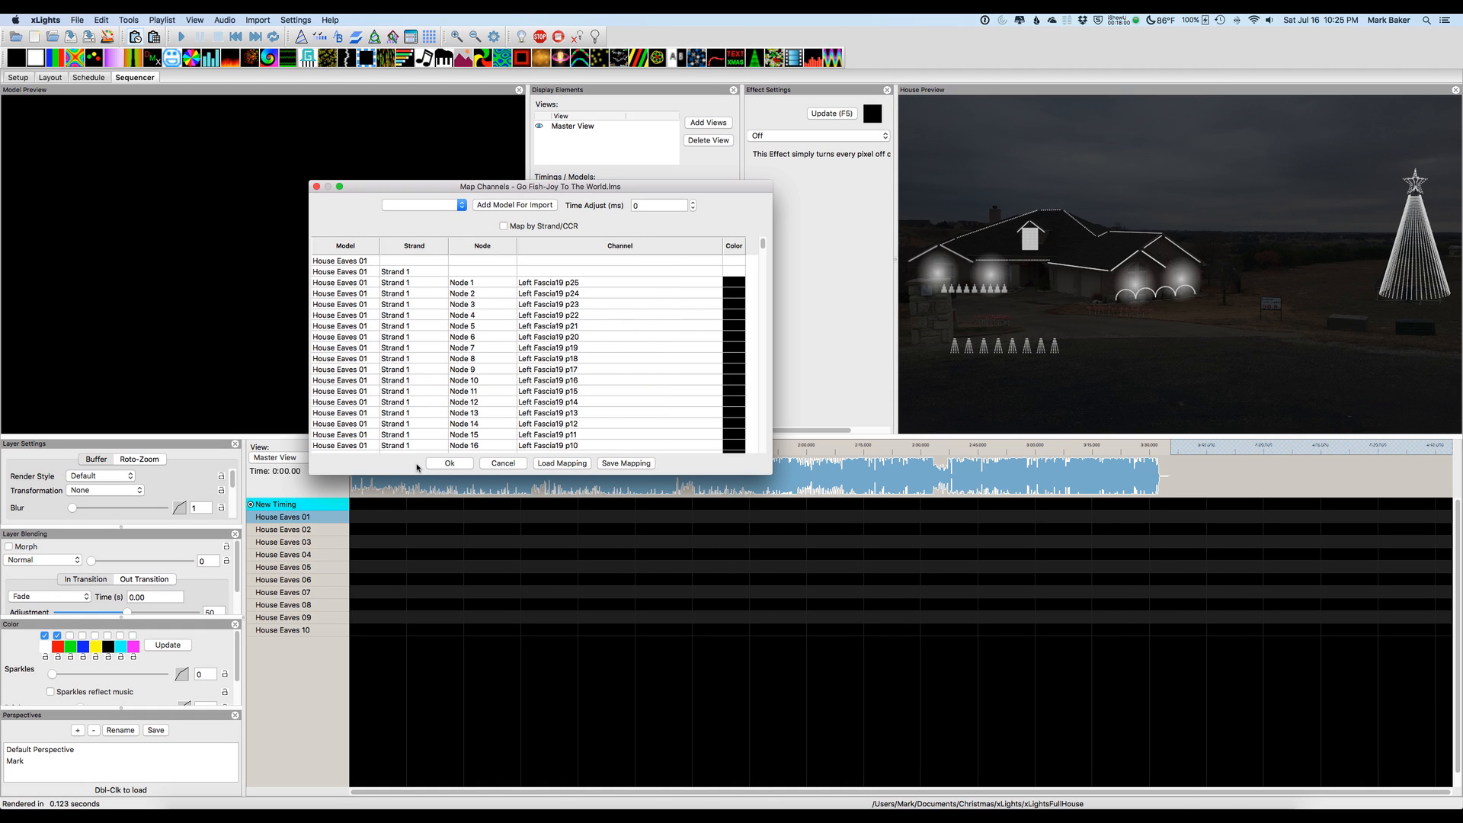
pyautogui.click(446, 466)
pyautogui.press('Return')
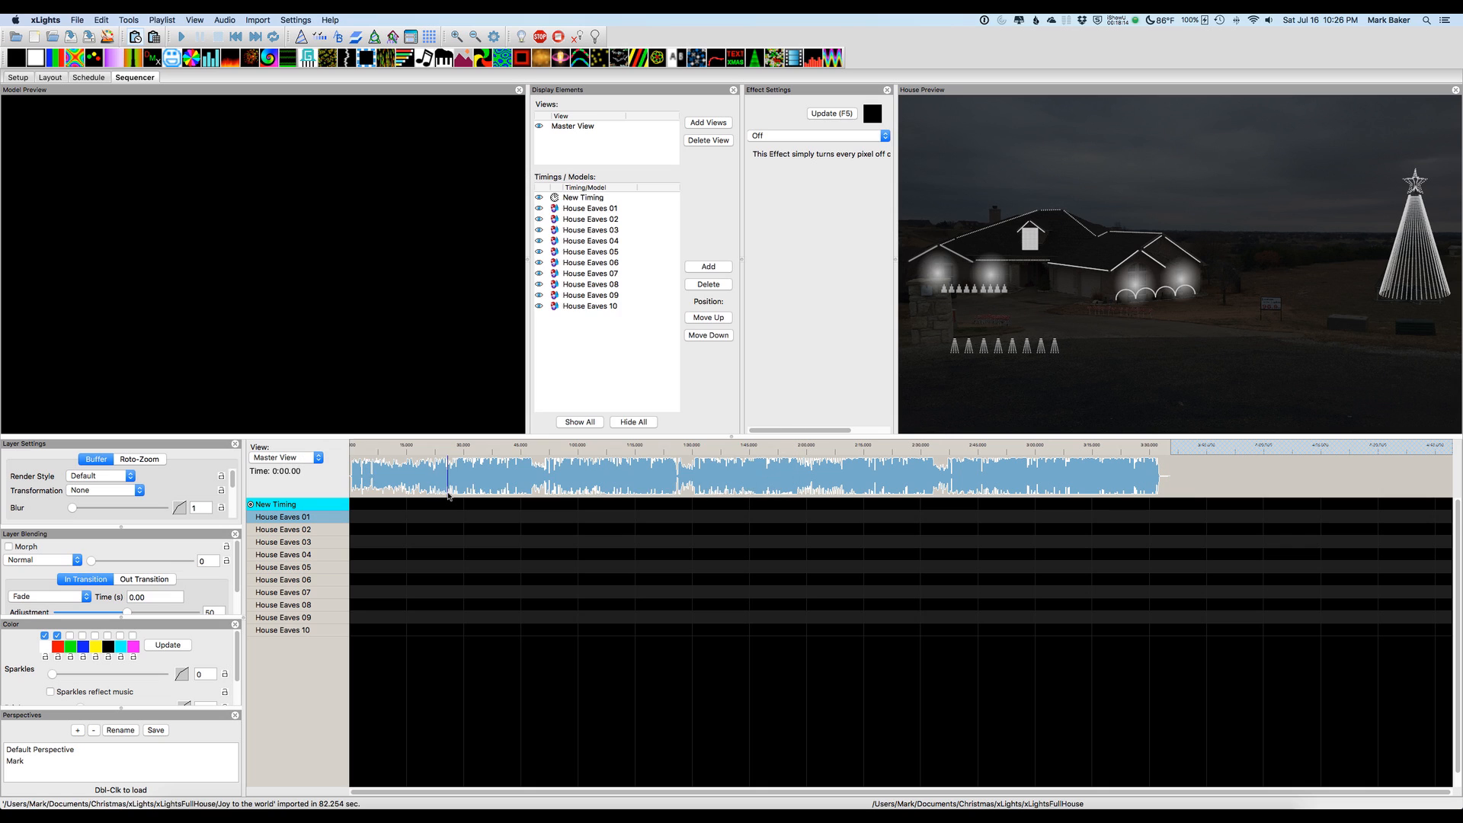
pyautogui.doubleClick(296, 519)
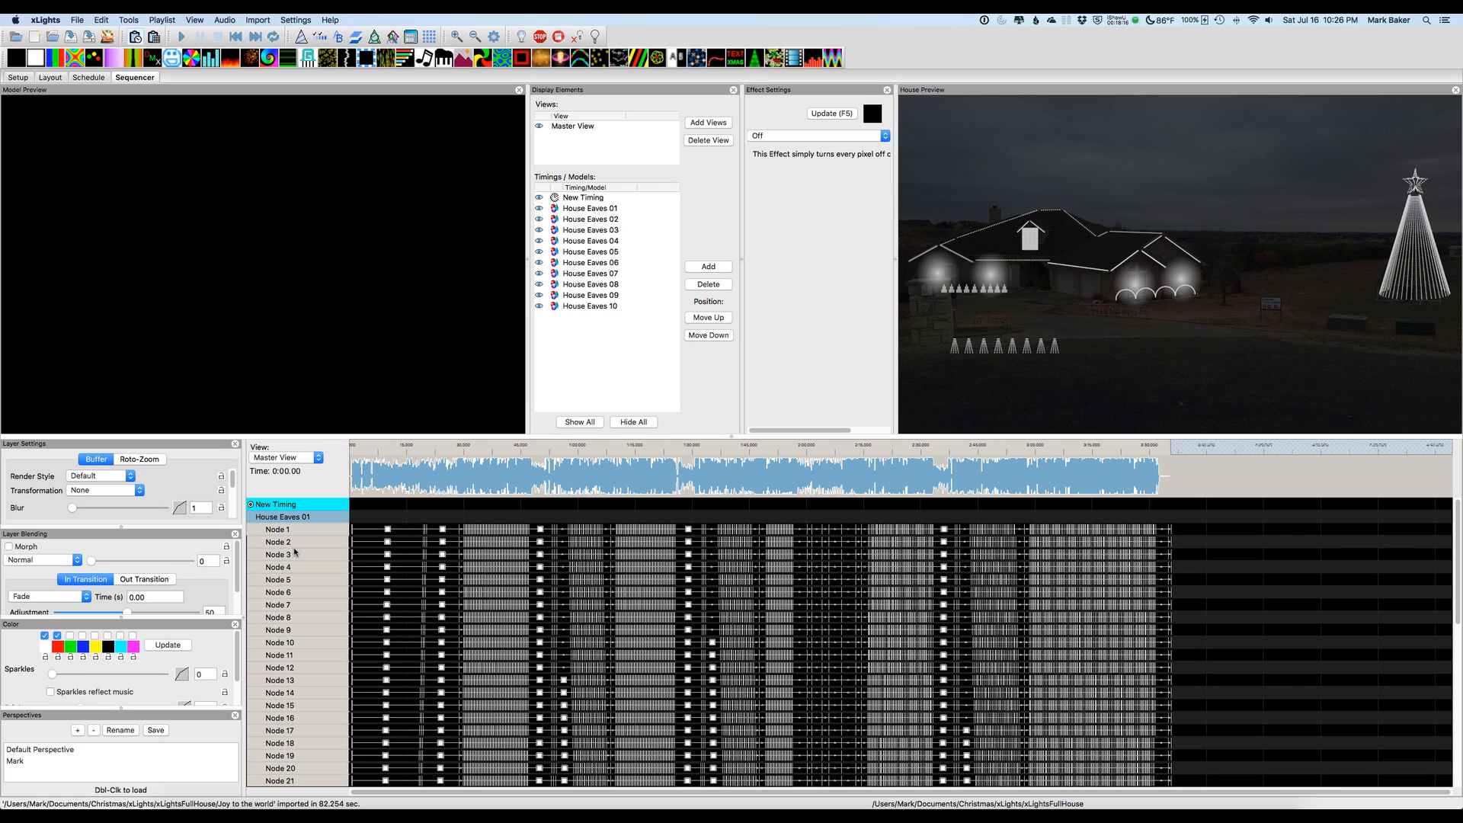
# - Render all and play back a short section near the start of the song to check the eaves in the house preview
pyautogui.click(110, 35)
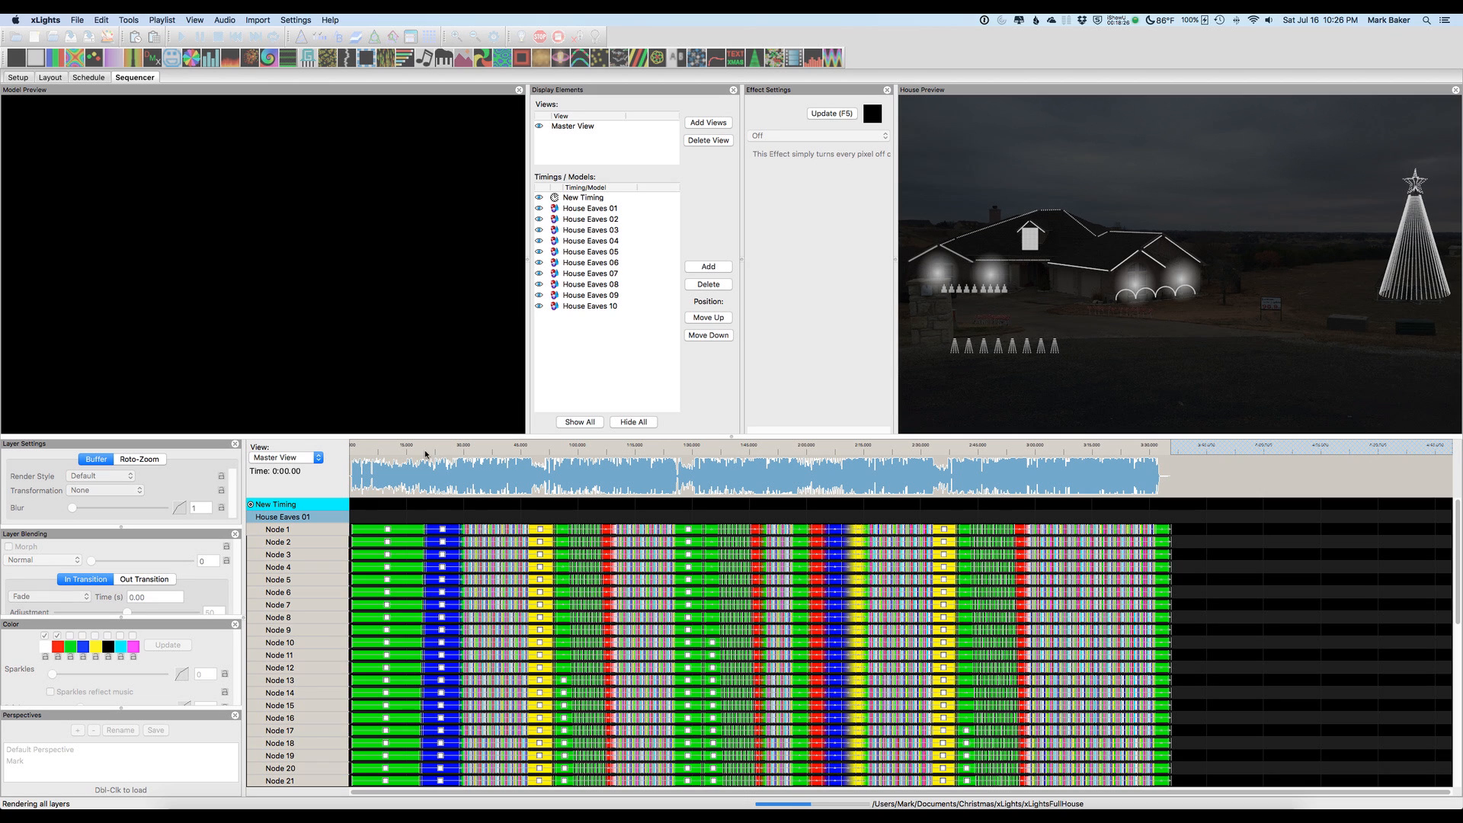
pyautogui.moveTo(413, 450); pyautogui.dragTo(466, 450)
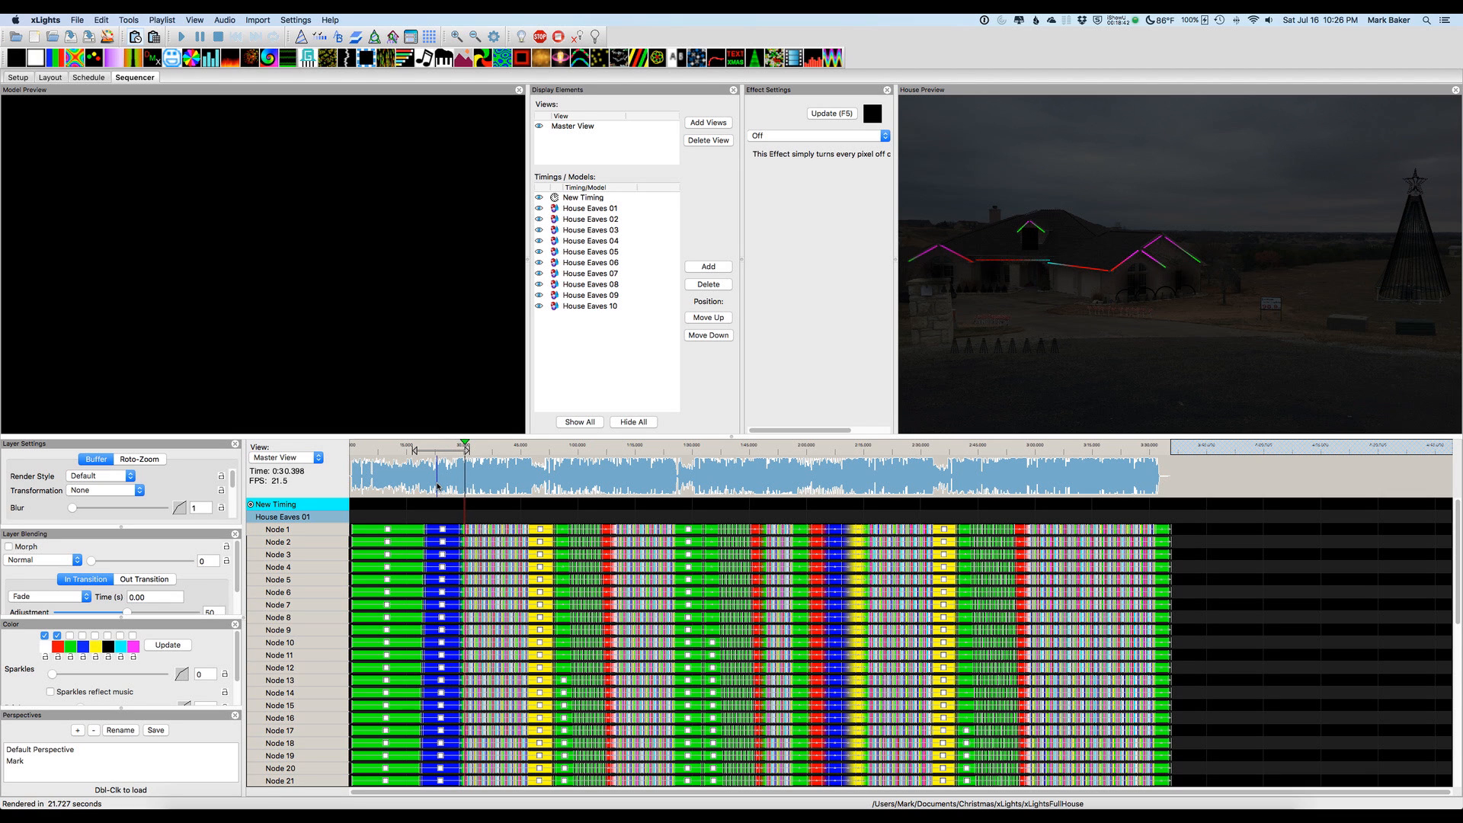
pyautogui.press('space')
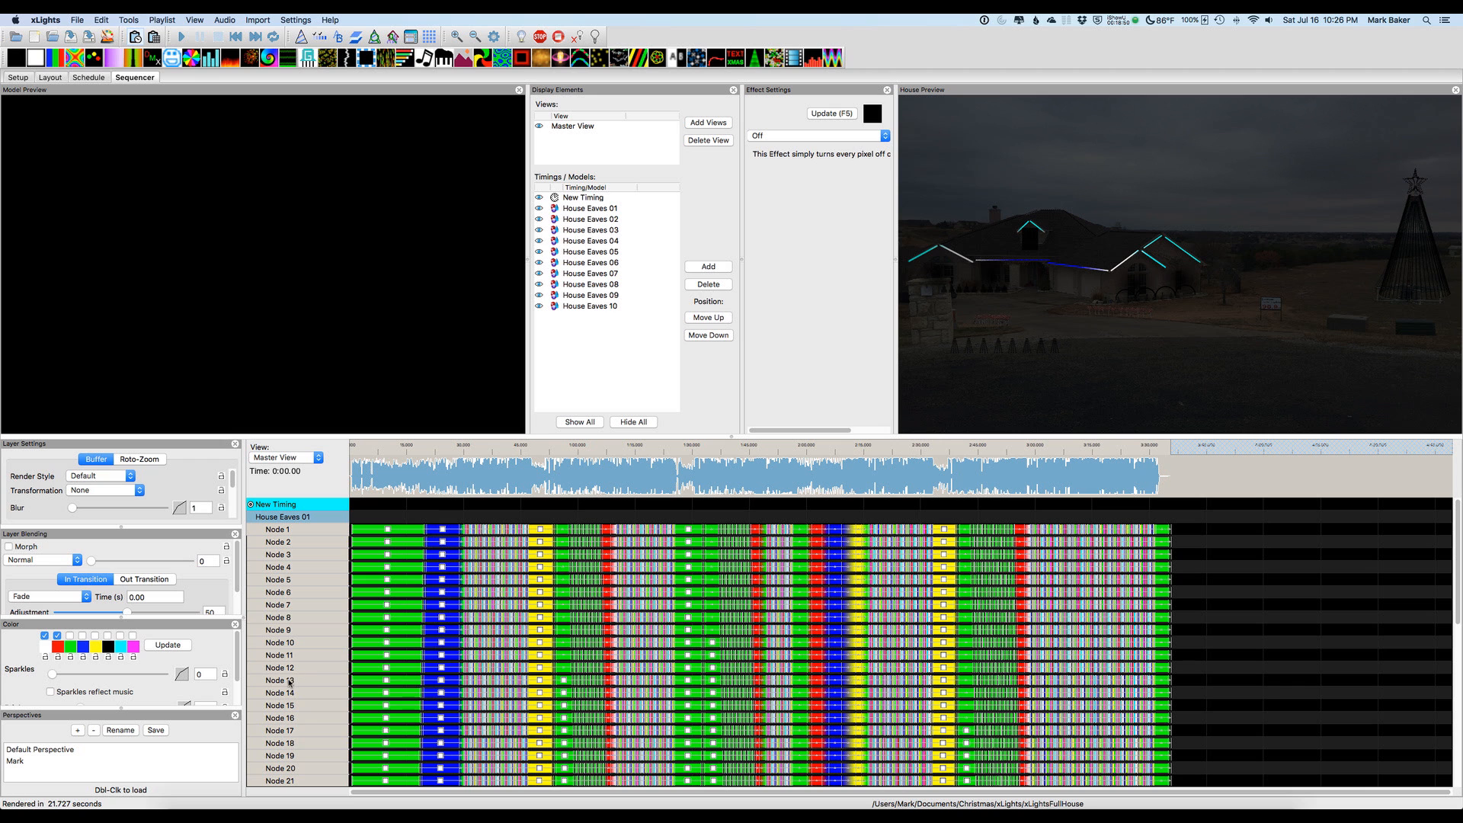
# - Switch to Textastic and examine the Left Post20 channel assignments for House Eaves 09 and 10 in Eaves.txt
pyautogui.moveTo(201, 796)
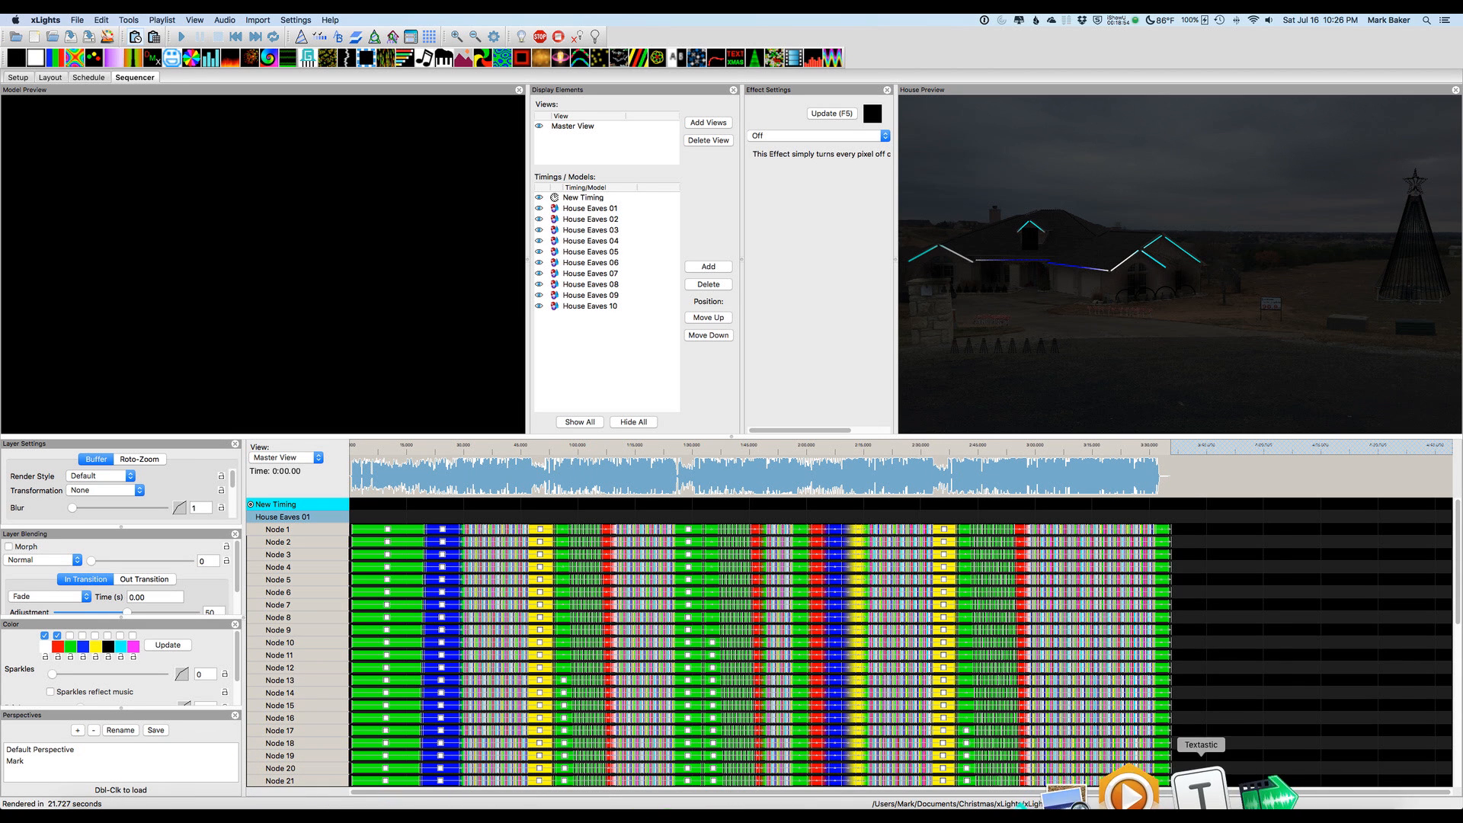
pyautogui.click(1200, 792)
pyautogui.scroll(-20, 743, 578)
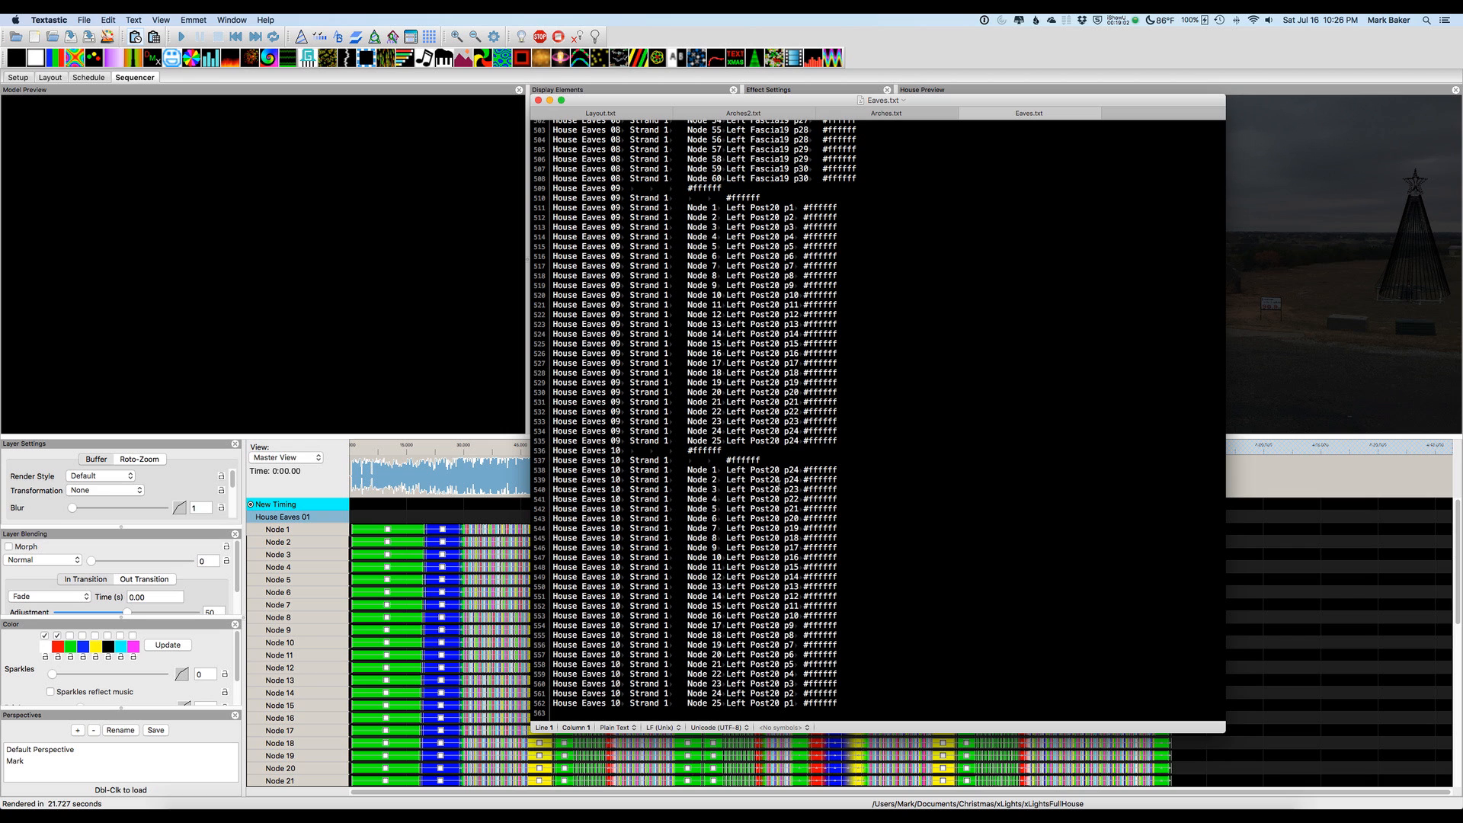
# - Open Roof.txt from the Joy to the world folder and examine how the post channels are assigned to House Roof 1 to 6
pyautogui.moveTo(296, 809)
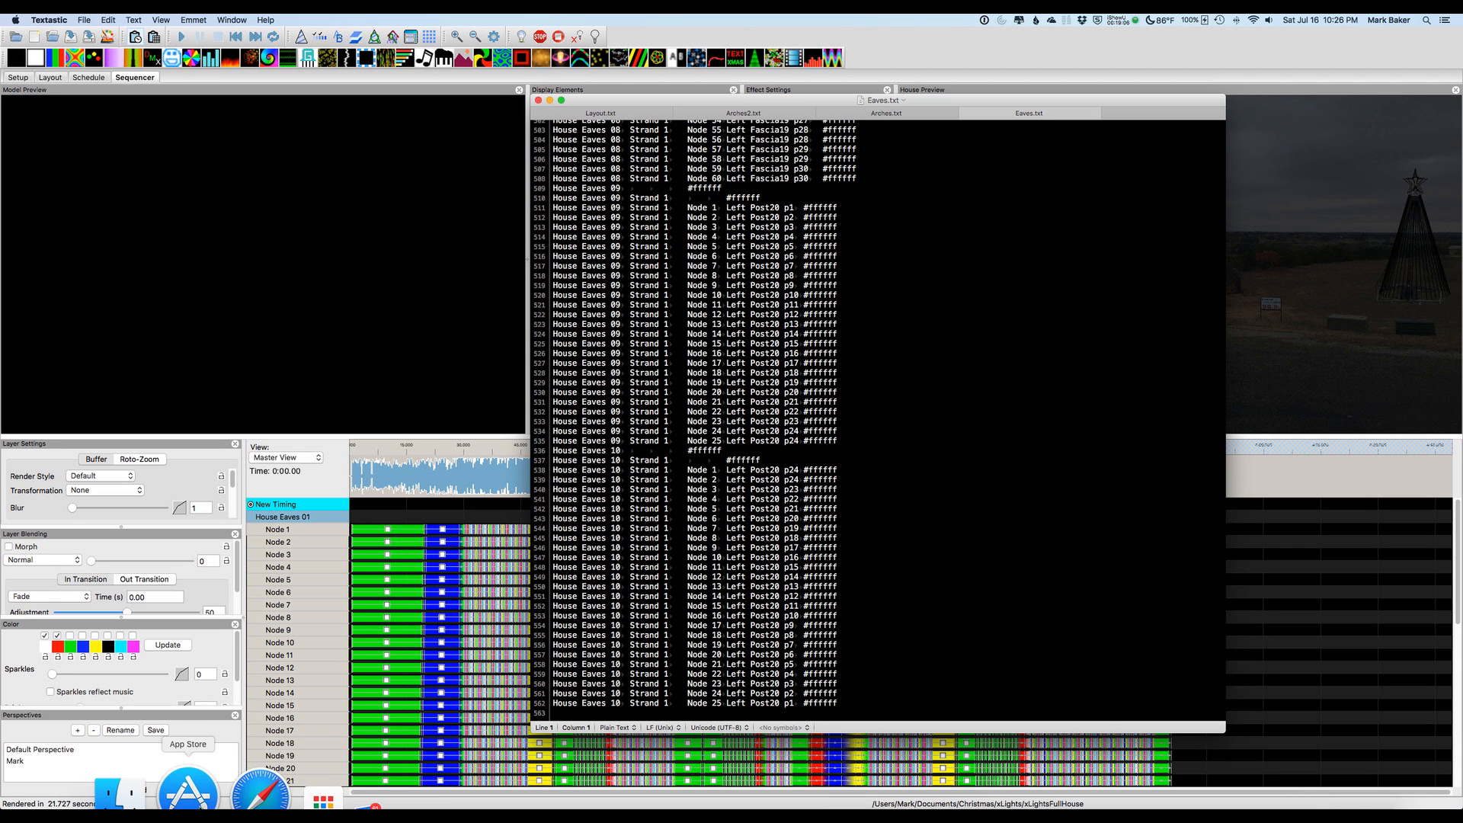
pyautogui.click(181, 800)
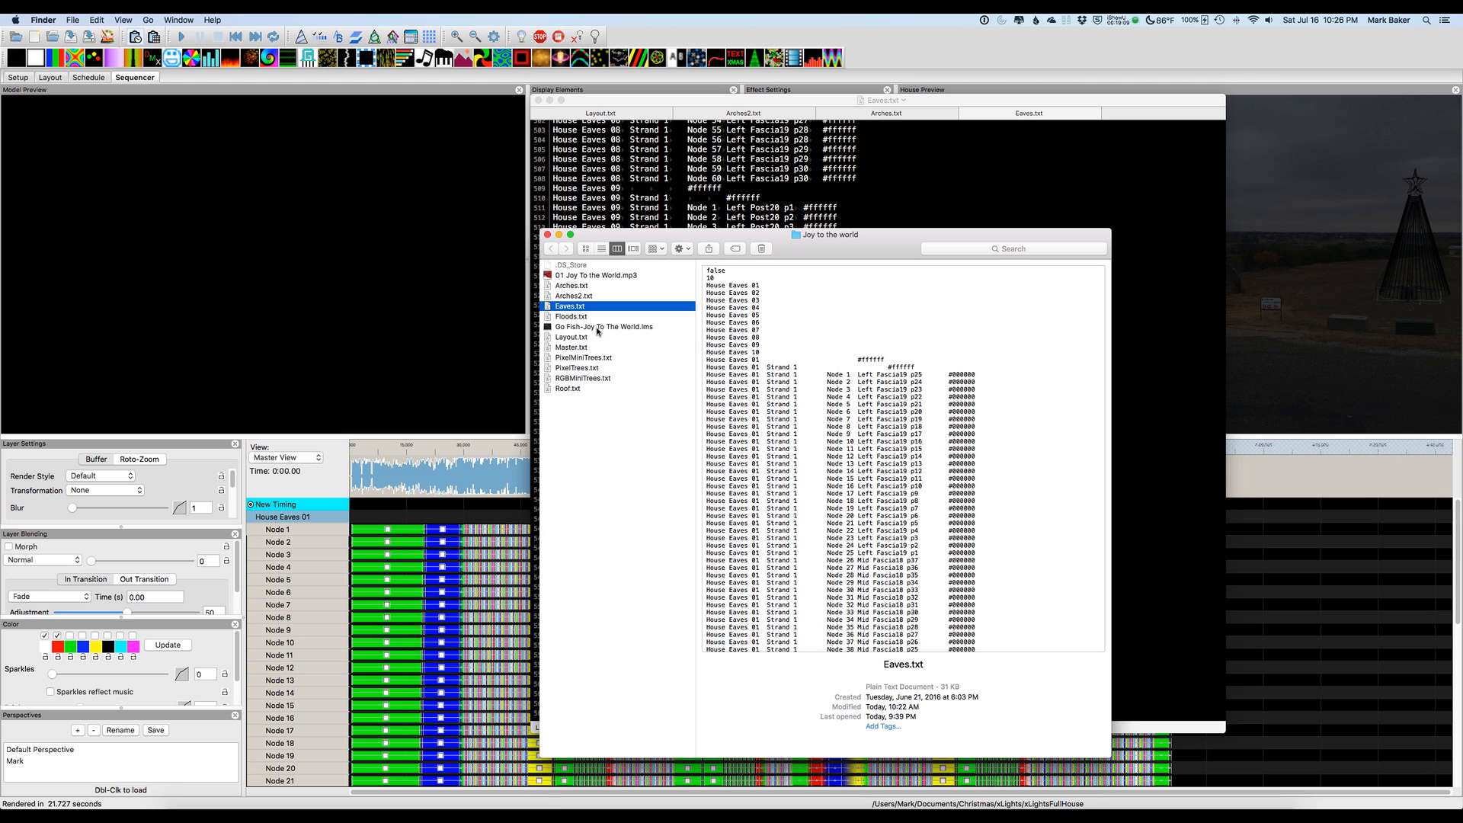
pyautogui.doubleClick(567, 388)
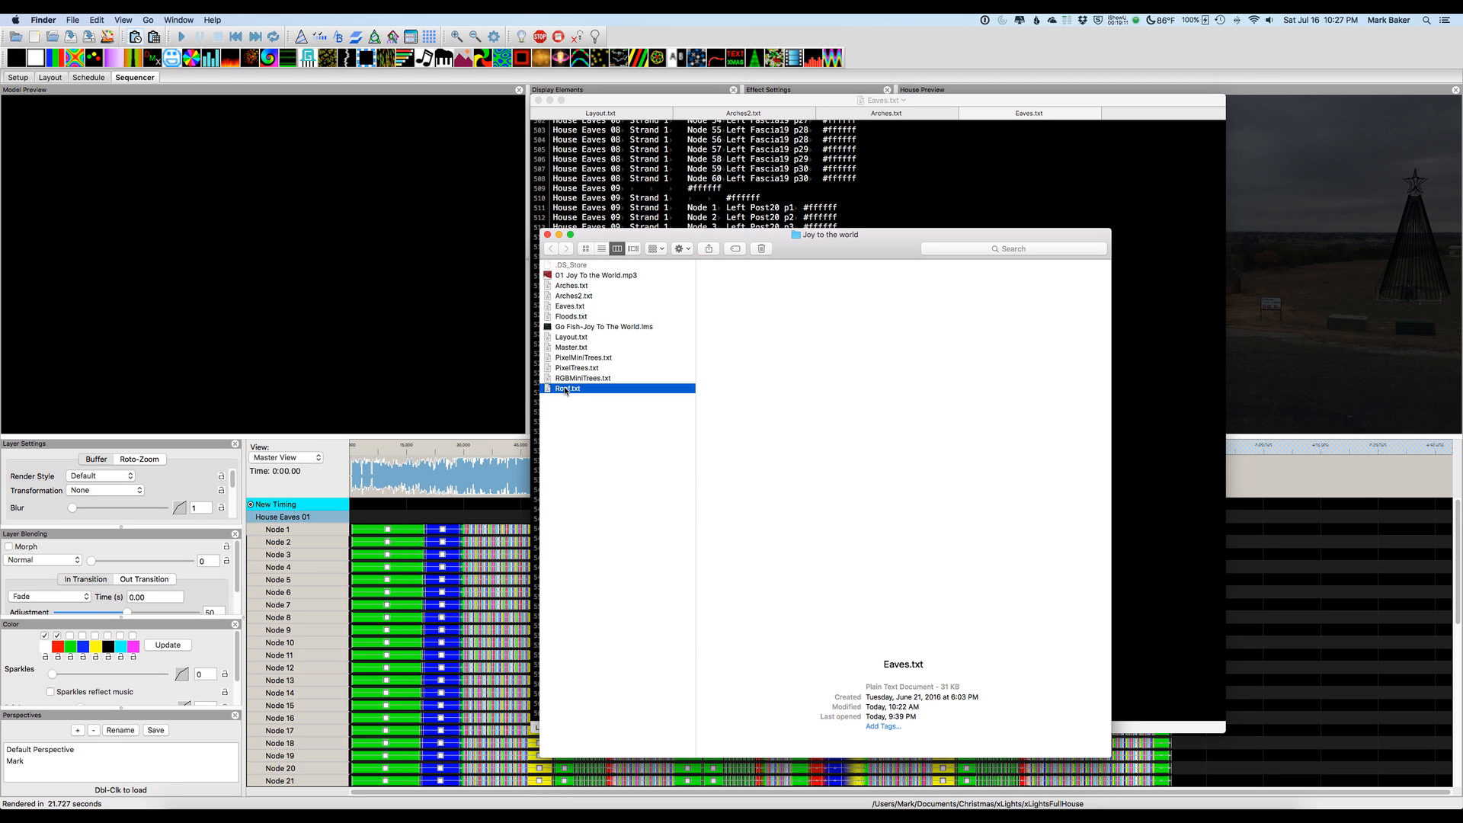
pyautogui.scroll(-6, 766, 519)
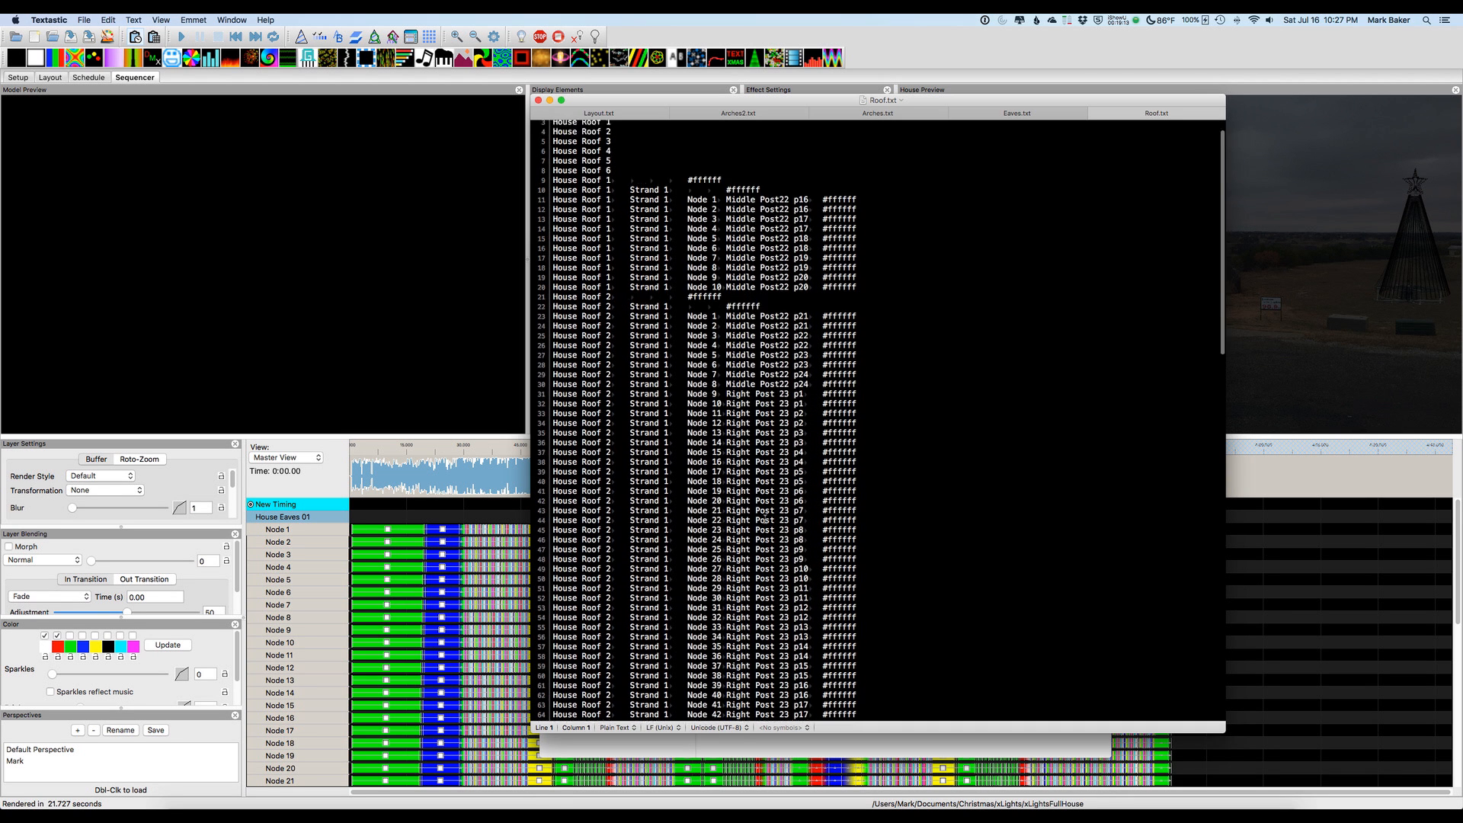
pyautogui.scroll(-9, 765, 520)
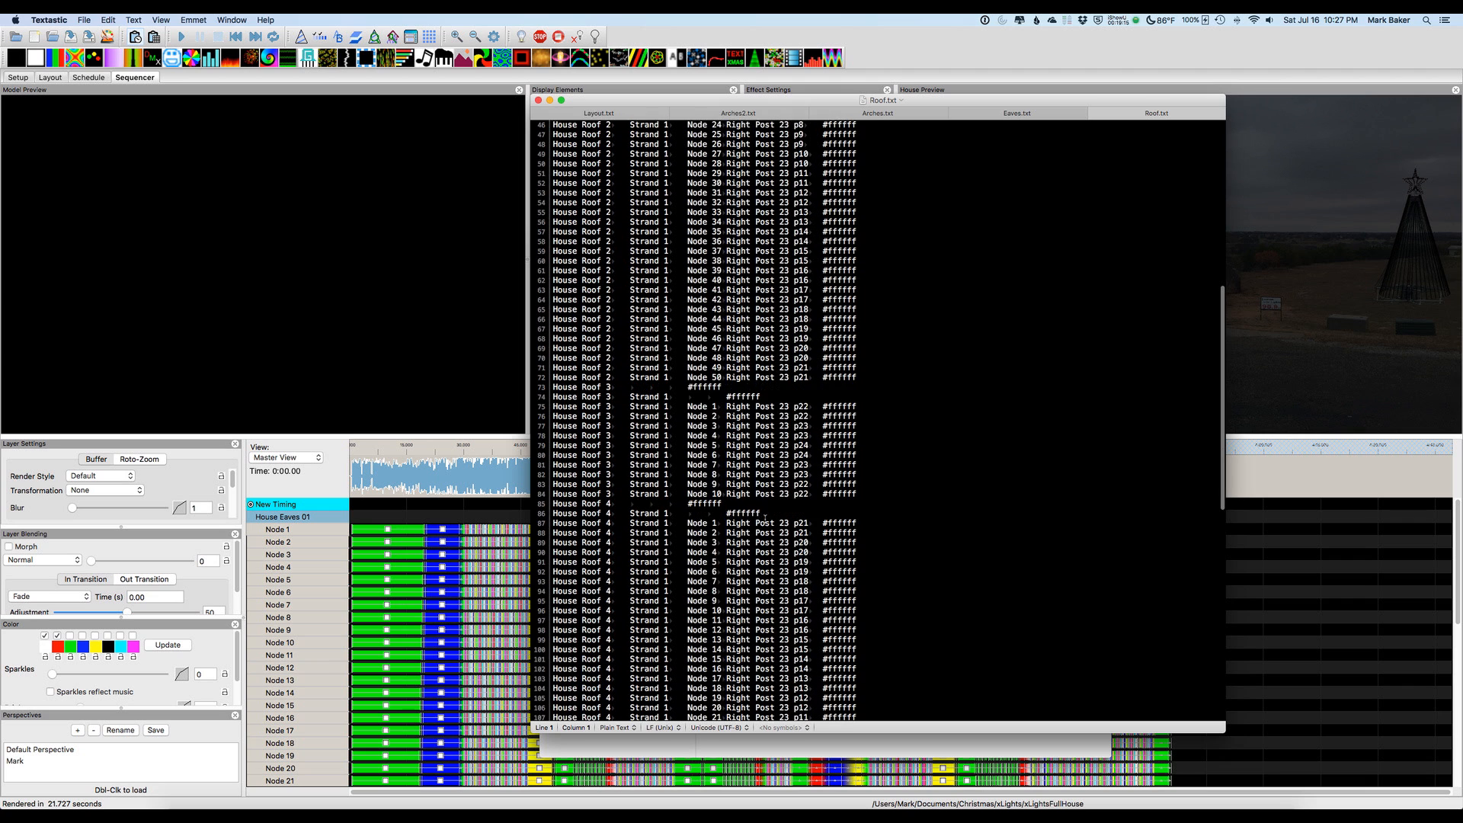
pyautogui.scroll(-3, 764, 519)
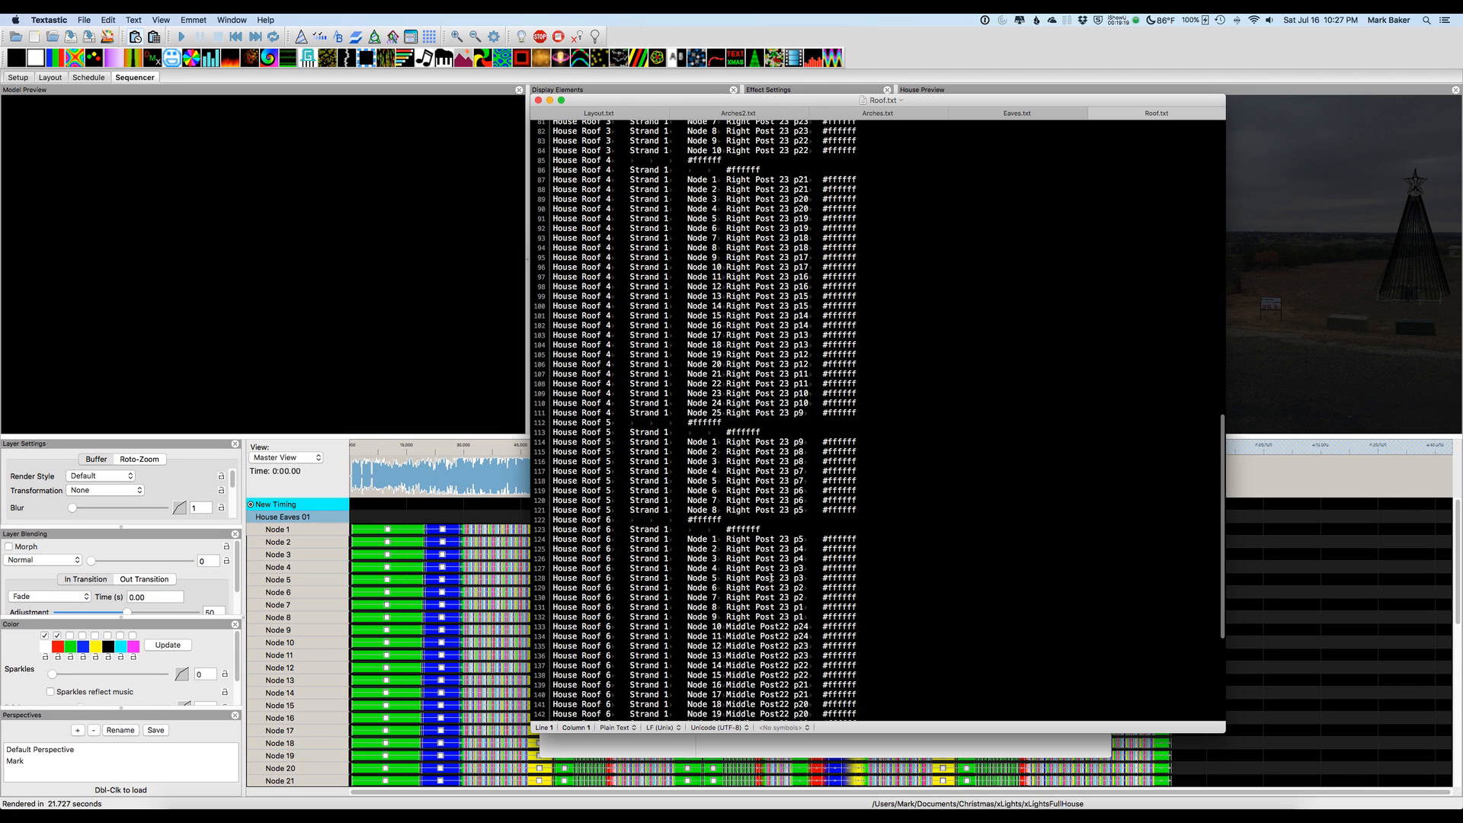
pyautogui.scroll(-1, 775, 611)
pyautogui.scroll(-5, 775, 612)
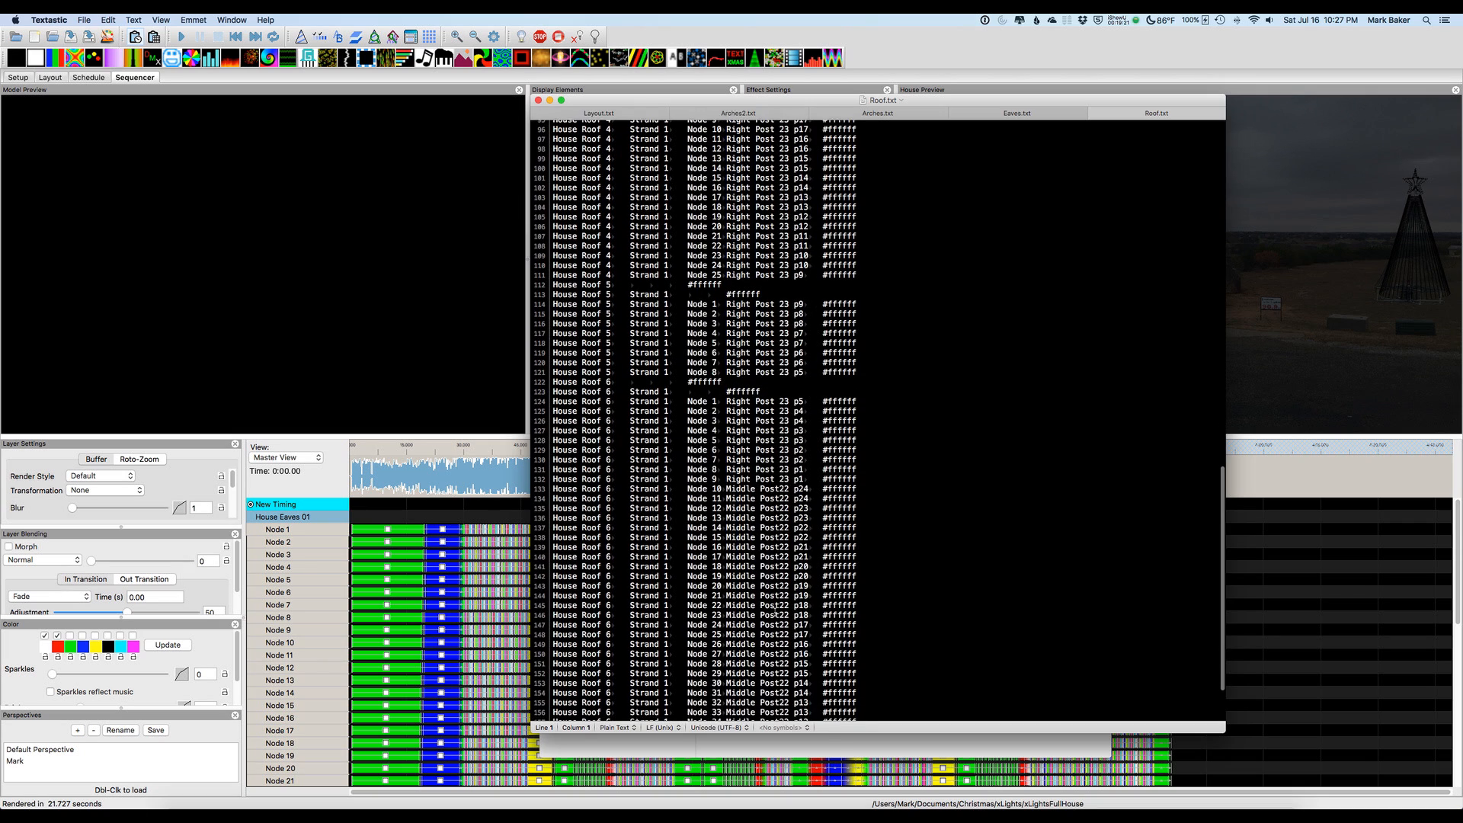
pyautogui.scroll(5, 775, 610)
pyautogui.scroll(5, 775, 612)
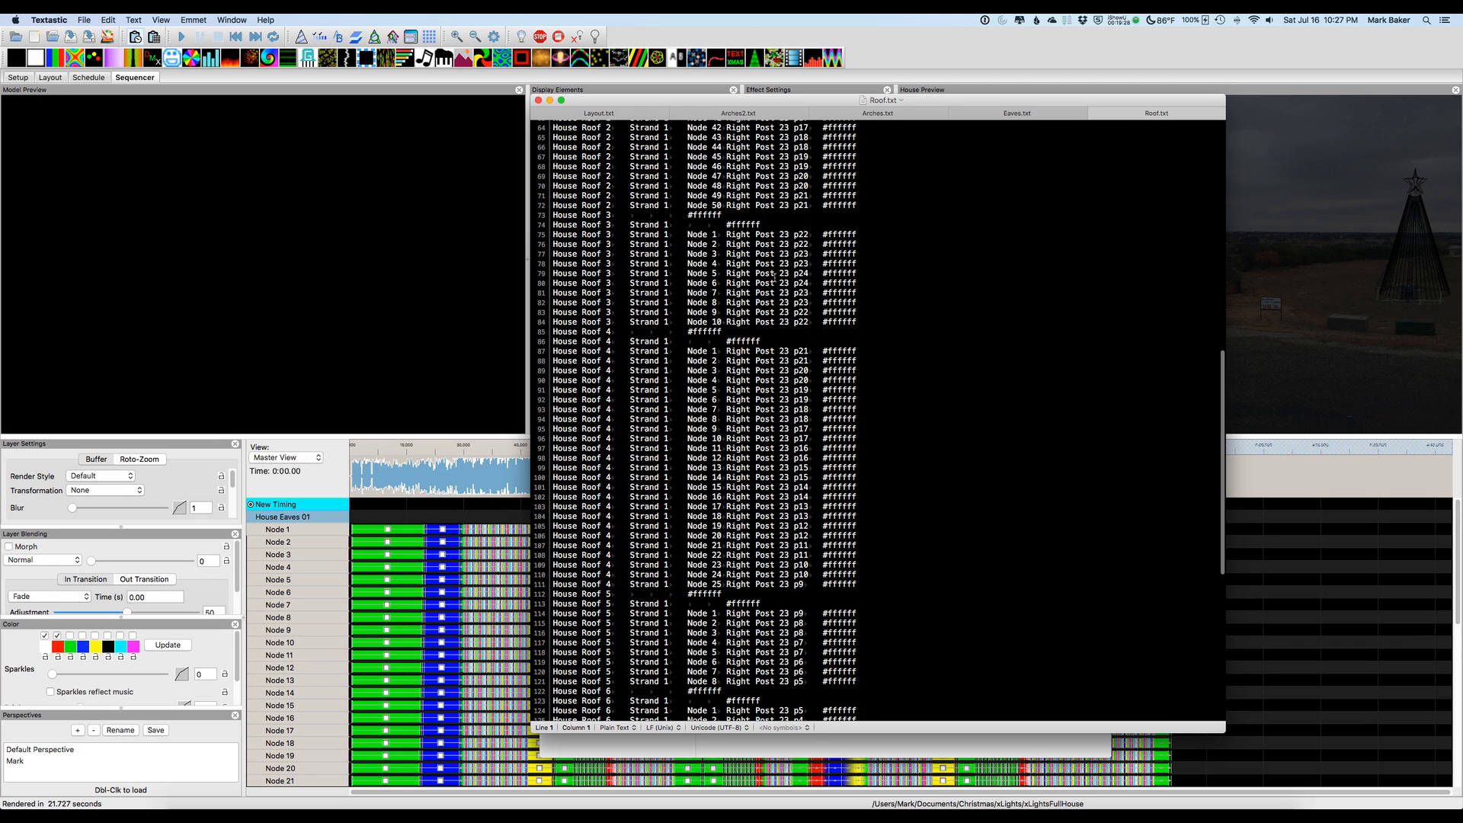
pyautogui.moveTo(794, 283); pyautogui.dragTo(810, 284)
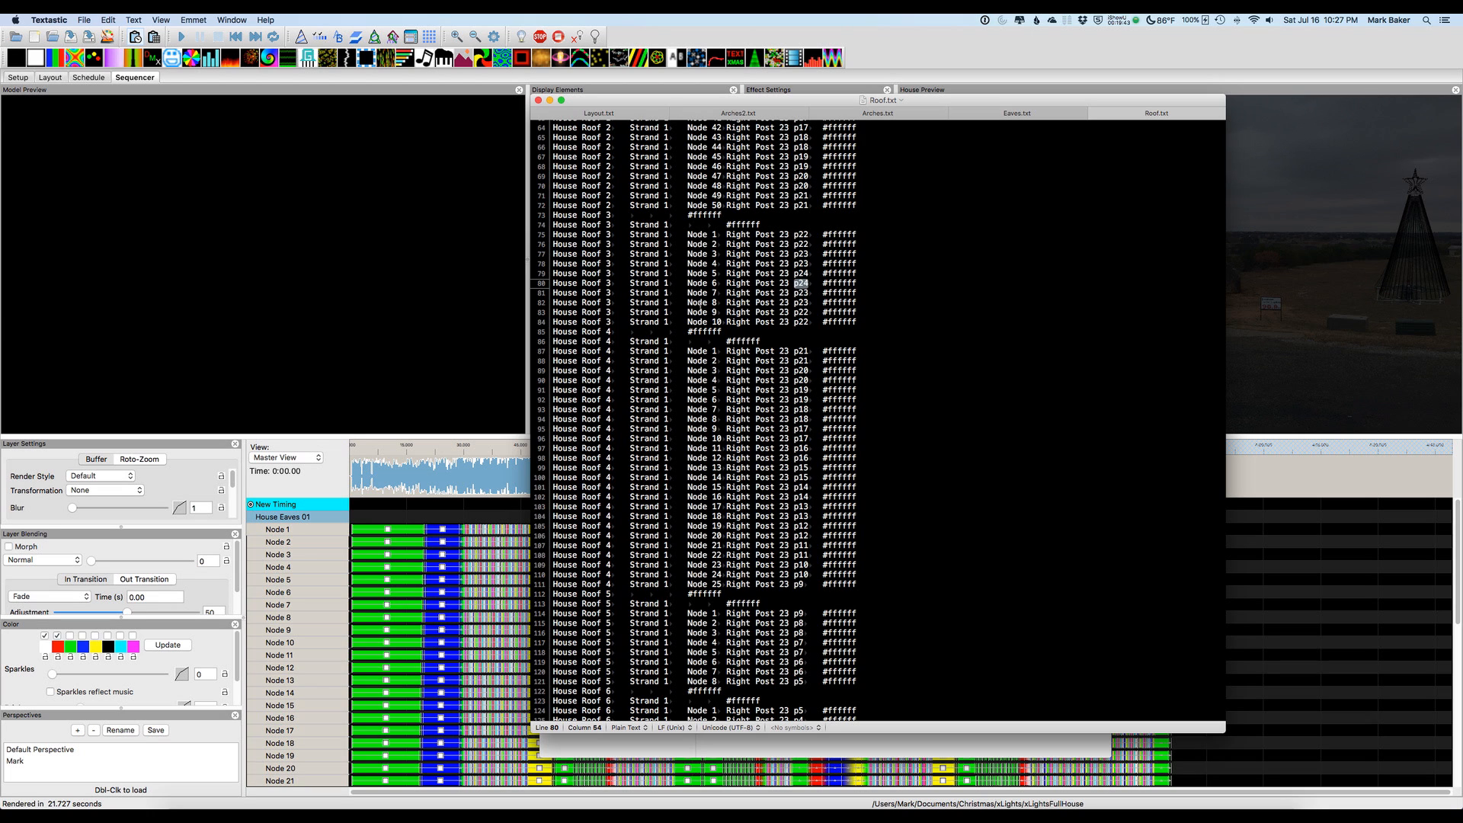
# - Return to xLights and add the models House Roof 1 through House Roof 6 to the sequence
pyautogui.click(917, 44)
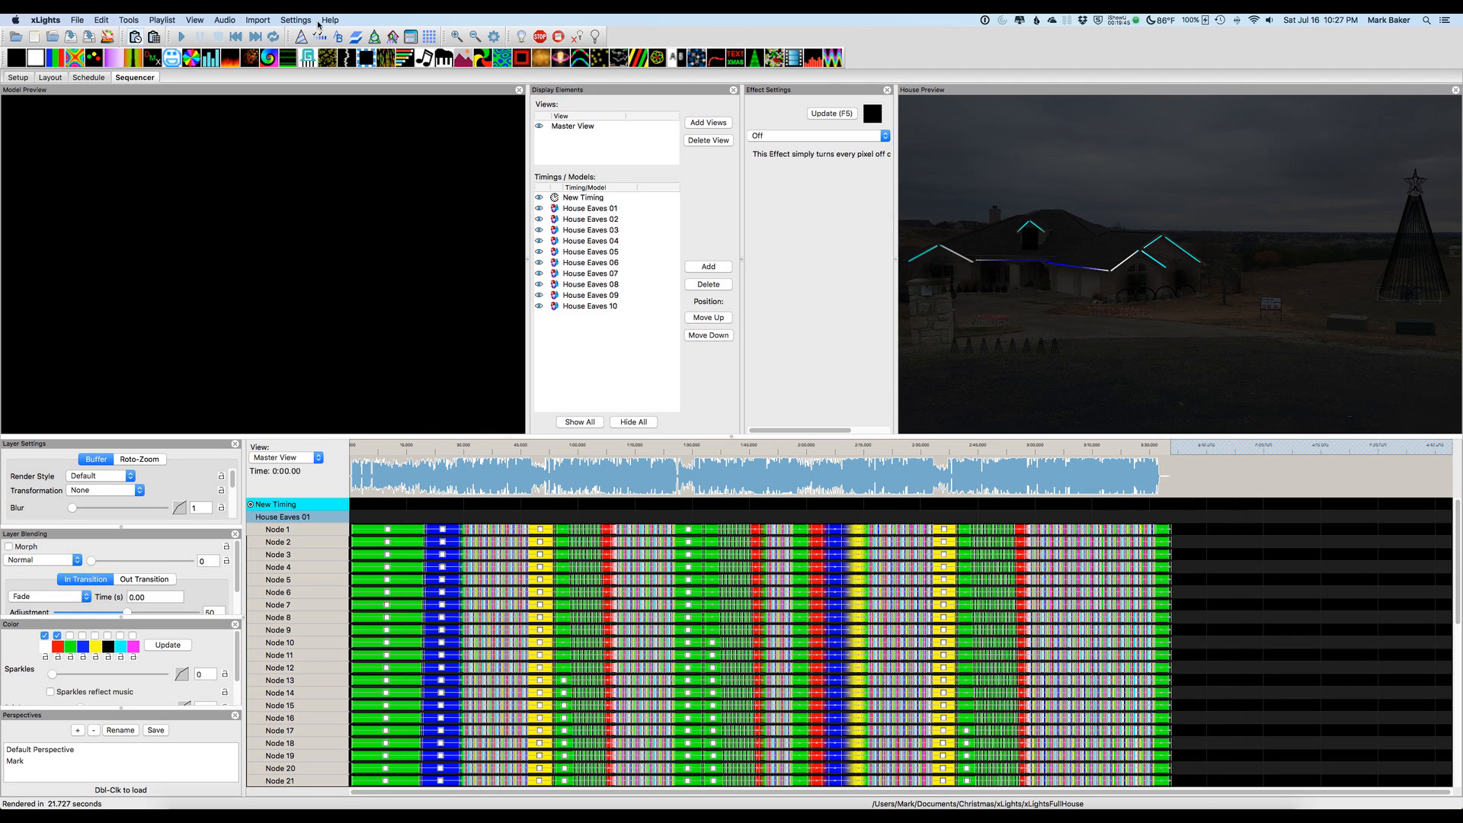
pyautogui.click(708, 267)
pyautogui.scroll(-5, 708, 305)
pyautogui.scroll(10, 632, 313)
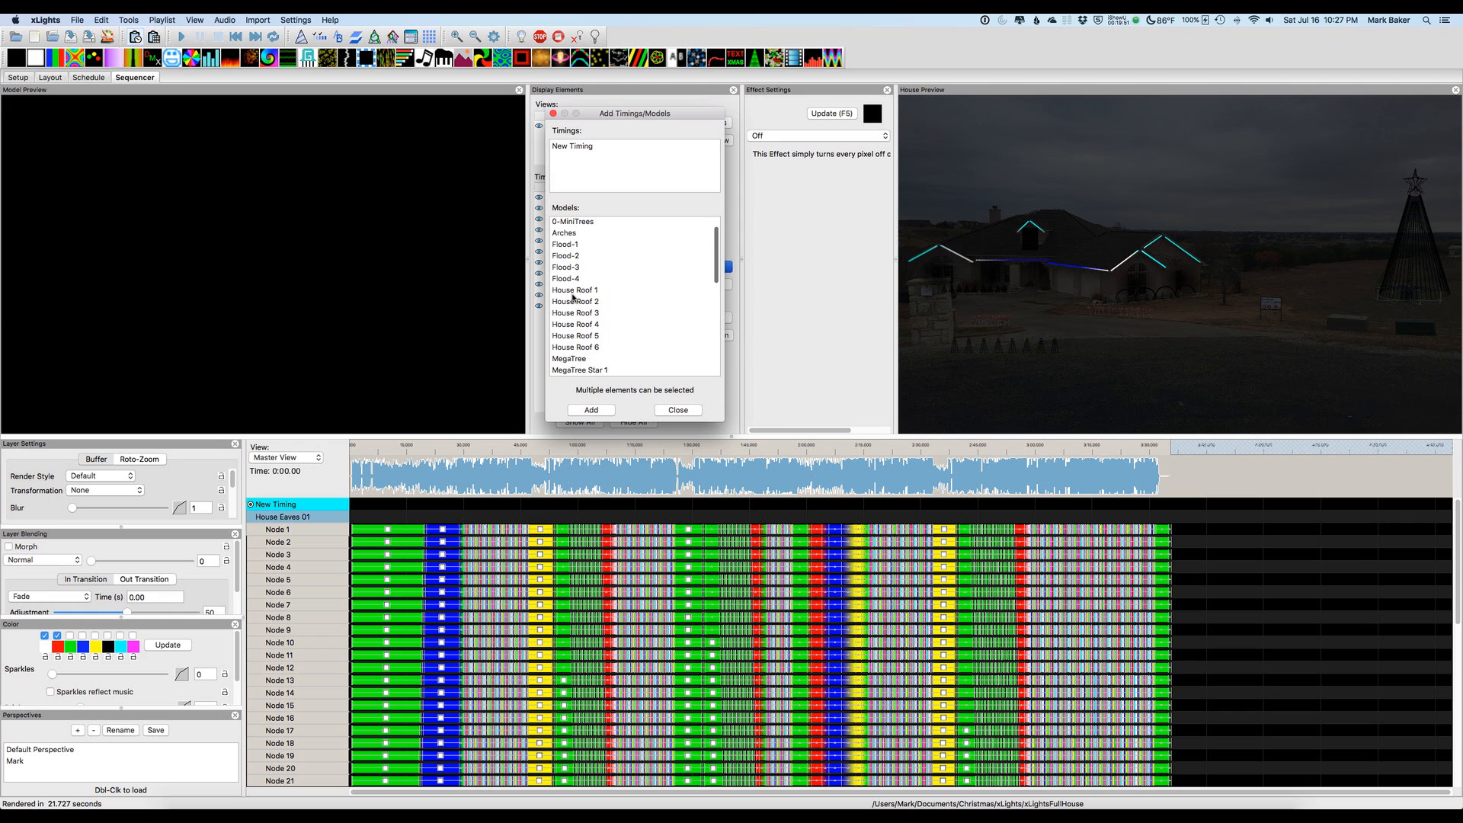
pyautogui.click(575, 291)
pyautogui.keyDown('shift'); pyautogui.click(576, 347); pyautogui.keyUp('shift')
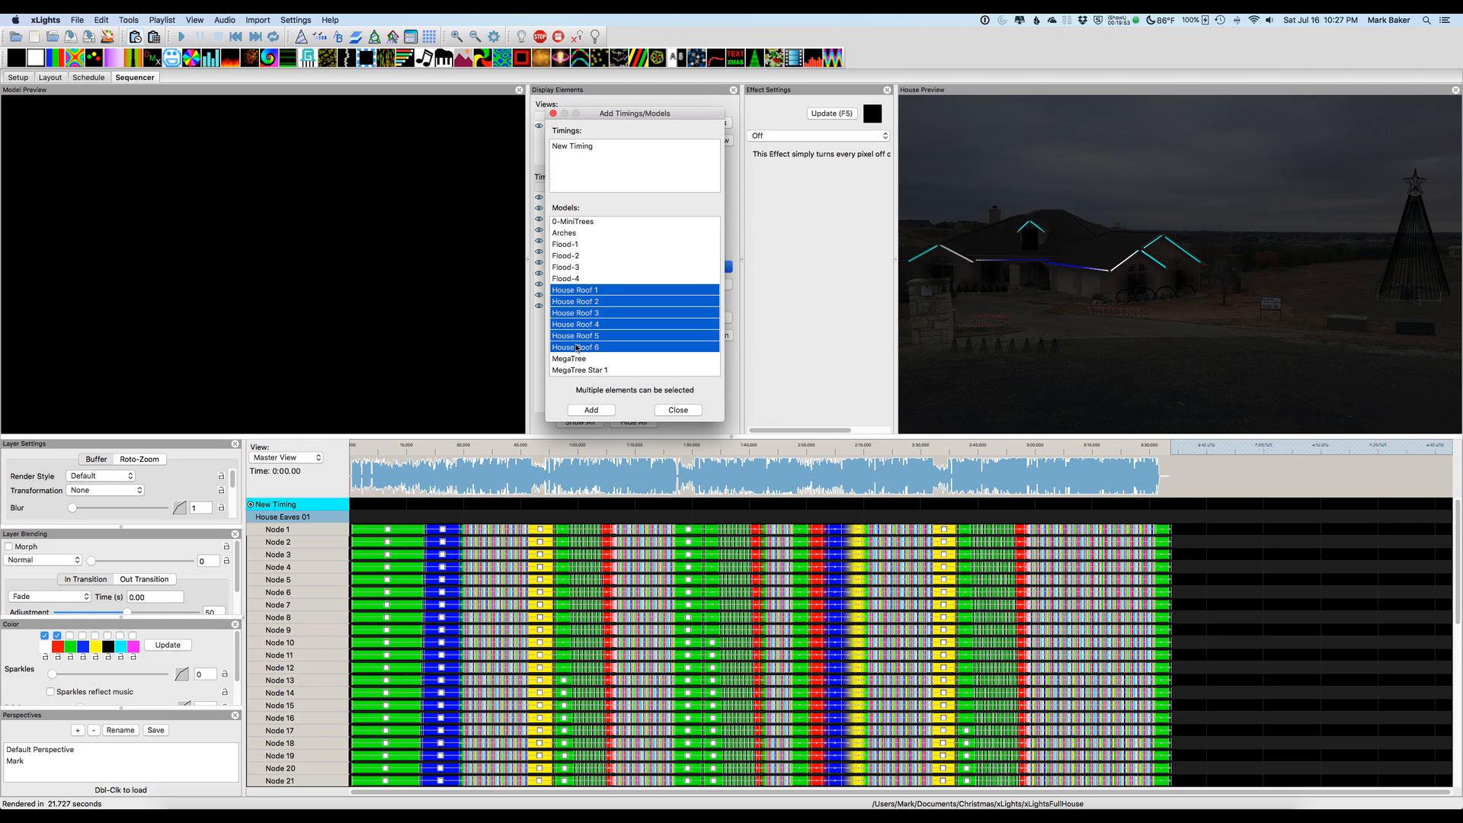
pyautogui.click(591, 410)
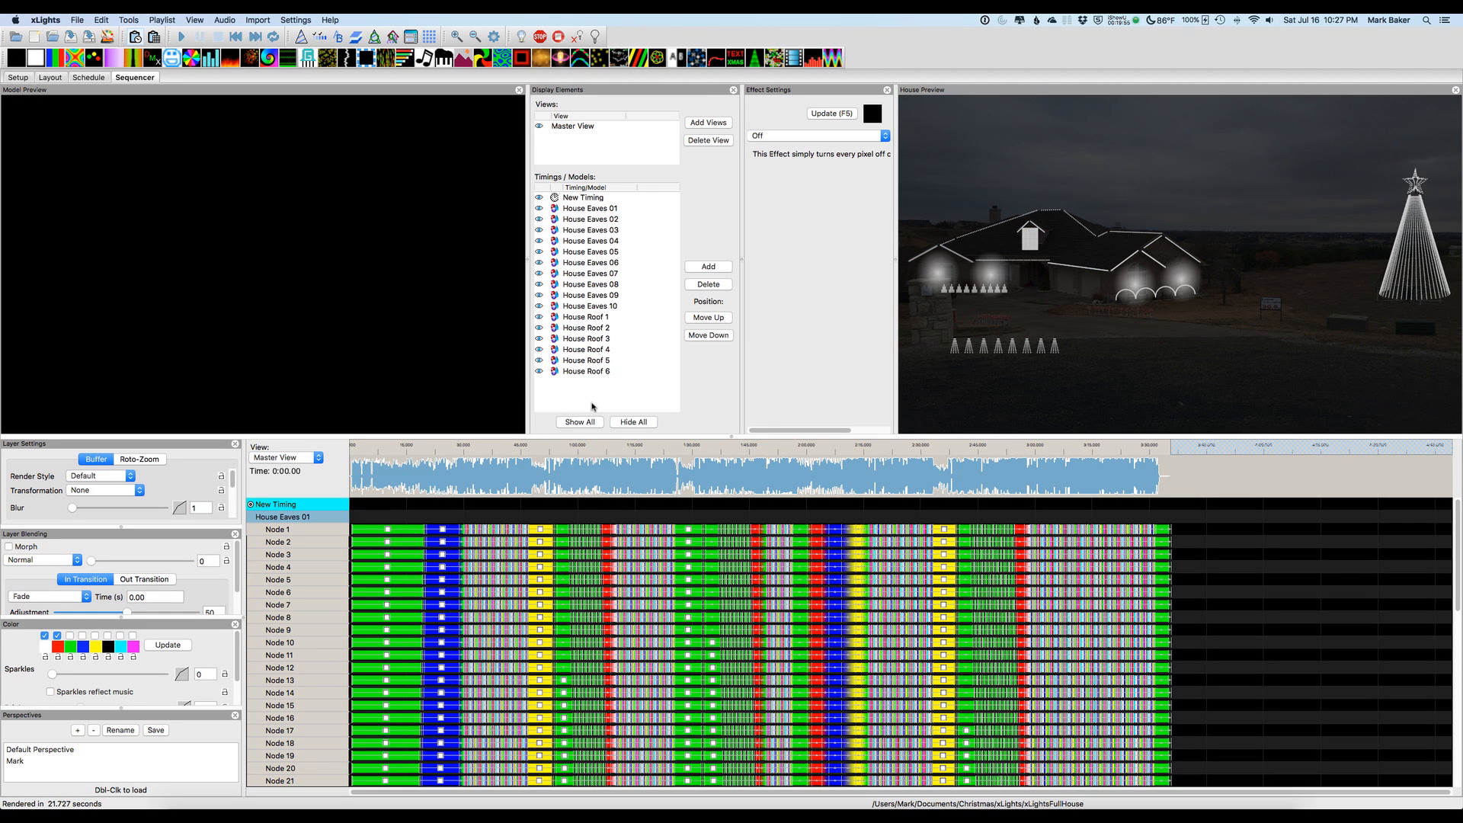
# - Import the effects from Go Fish-Joy To The World.lms onto the roof models using the Roof.txt channel mapping
pyautogui.click(250, 20)
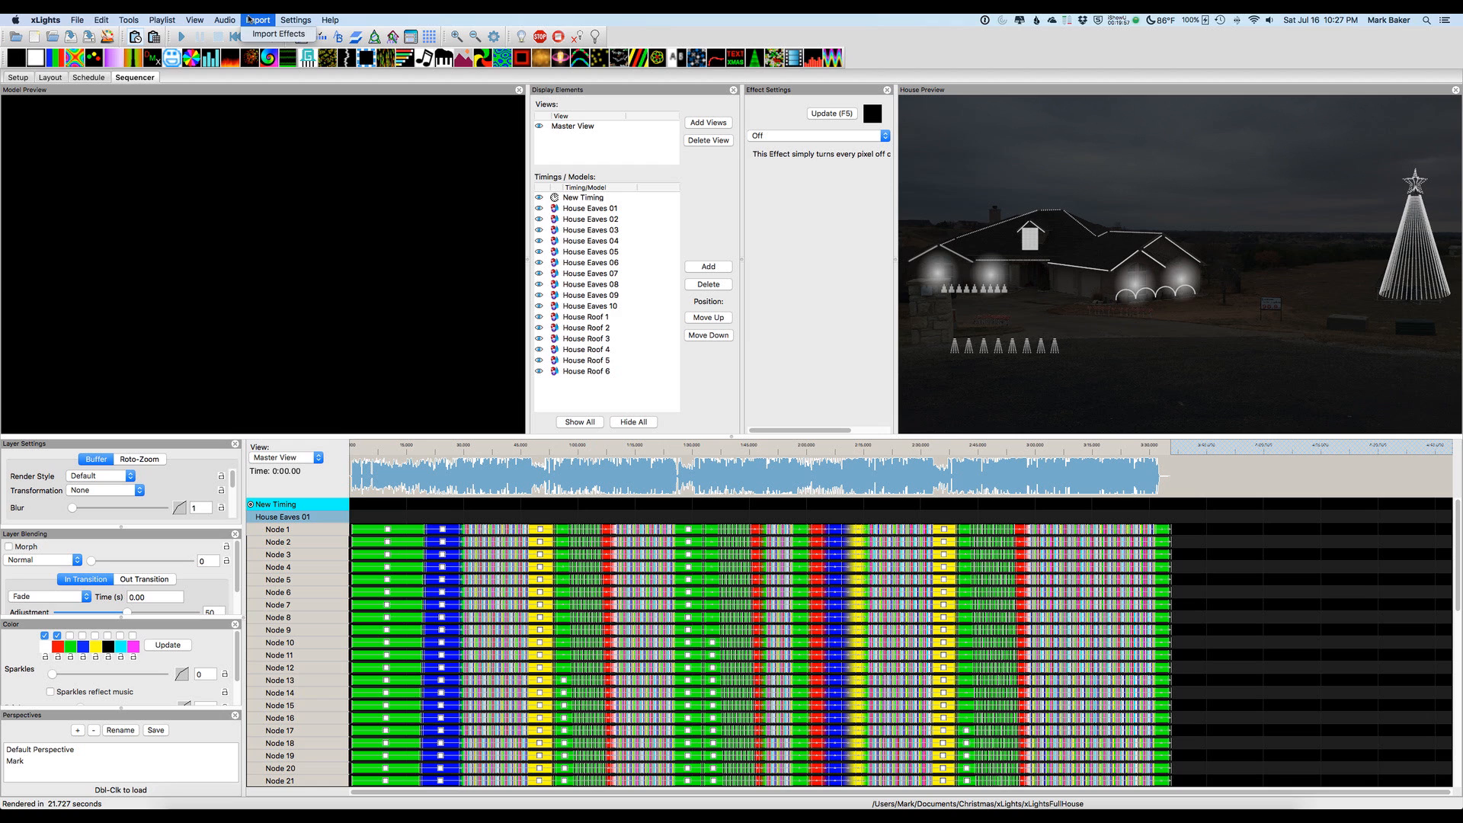
pyautogui.click(256, 34)
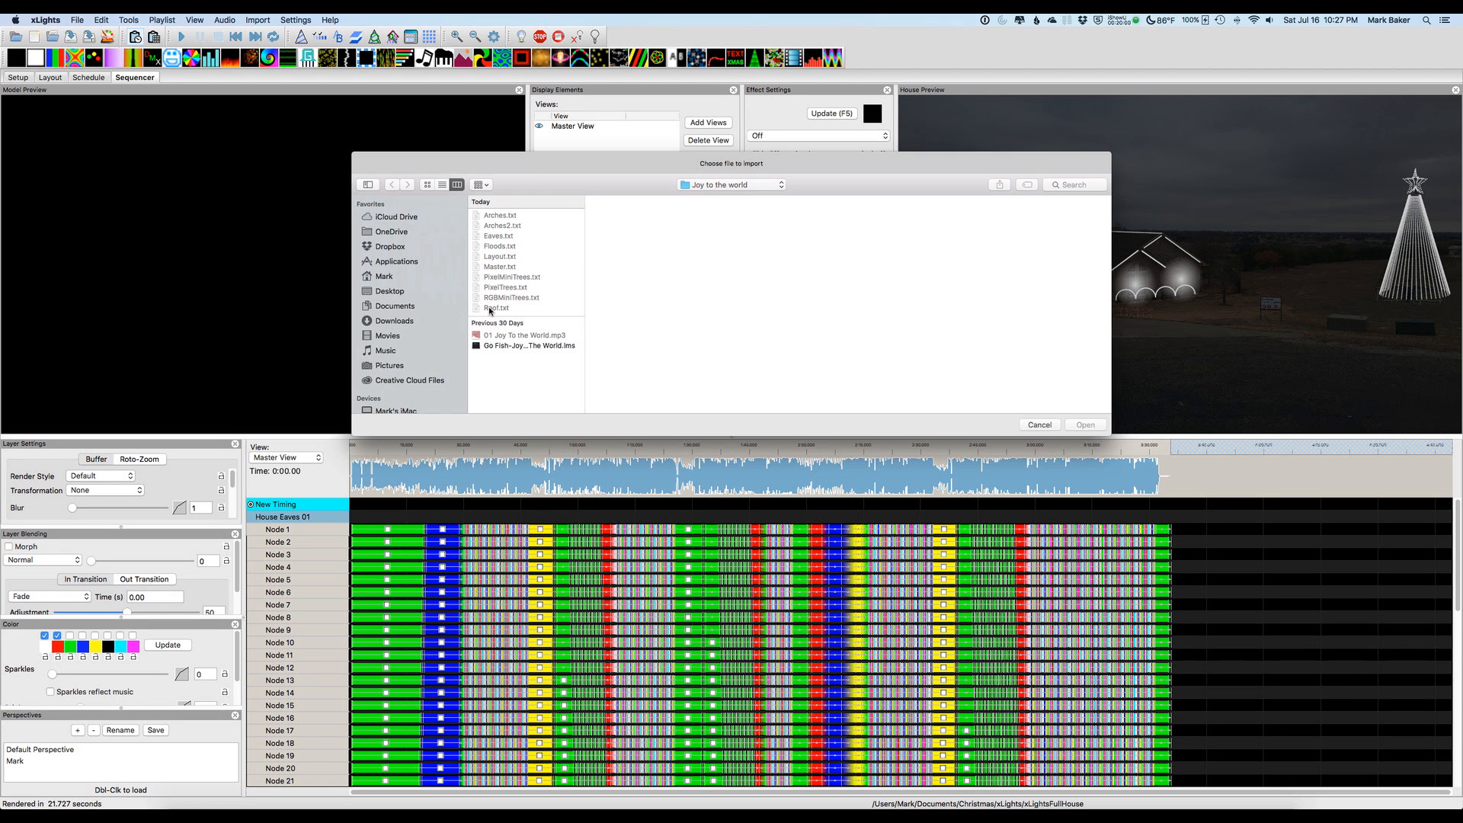
pyautogui.click(506, 346)
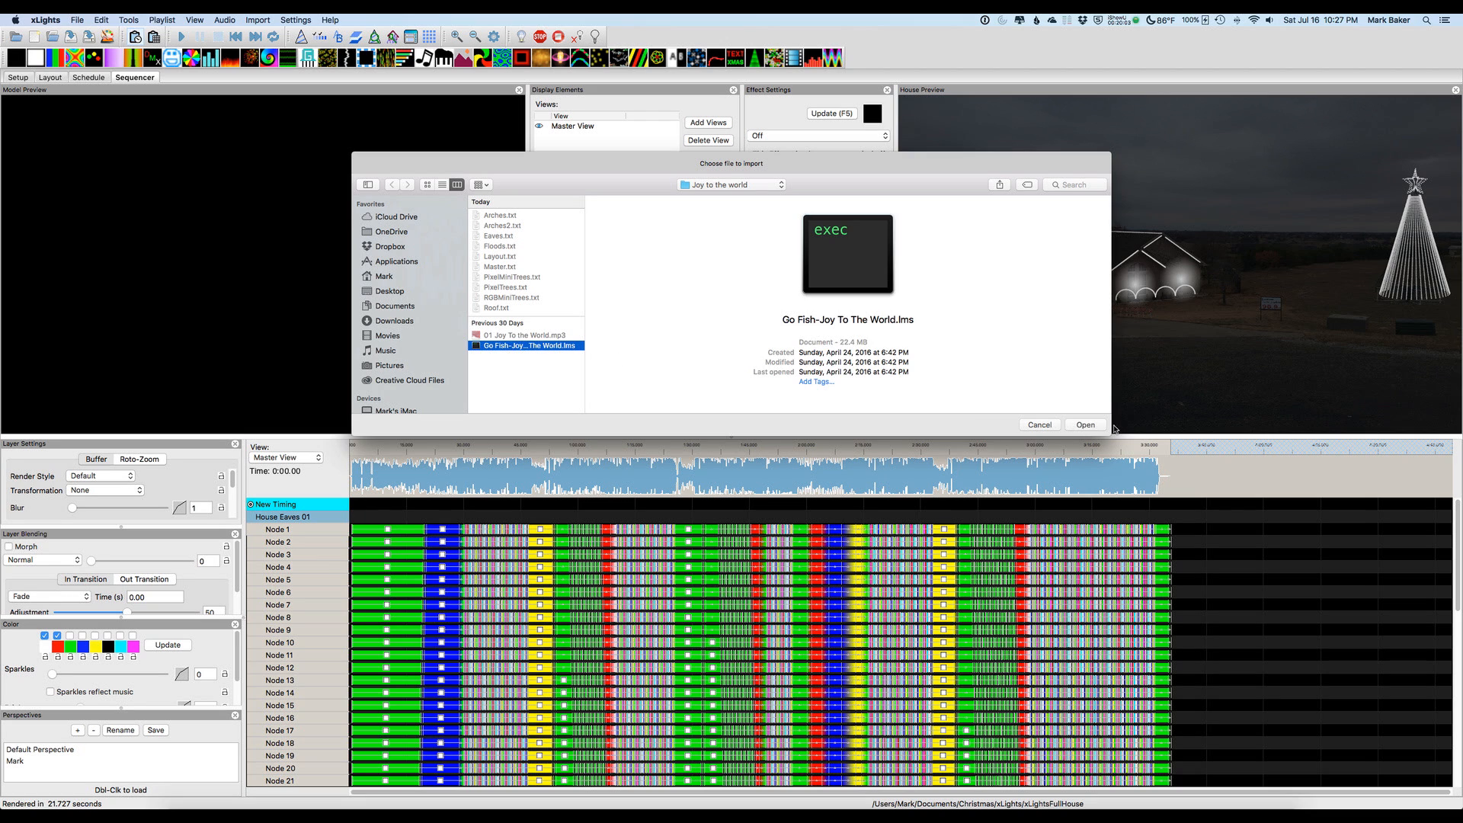
pyautogui.click(1093, 427)
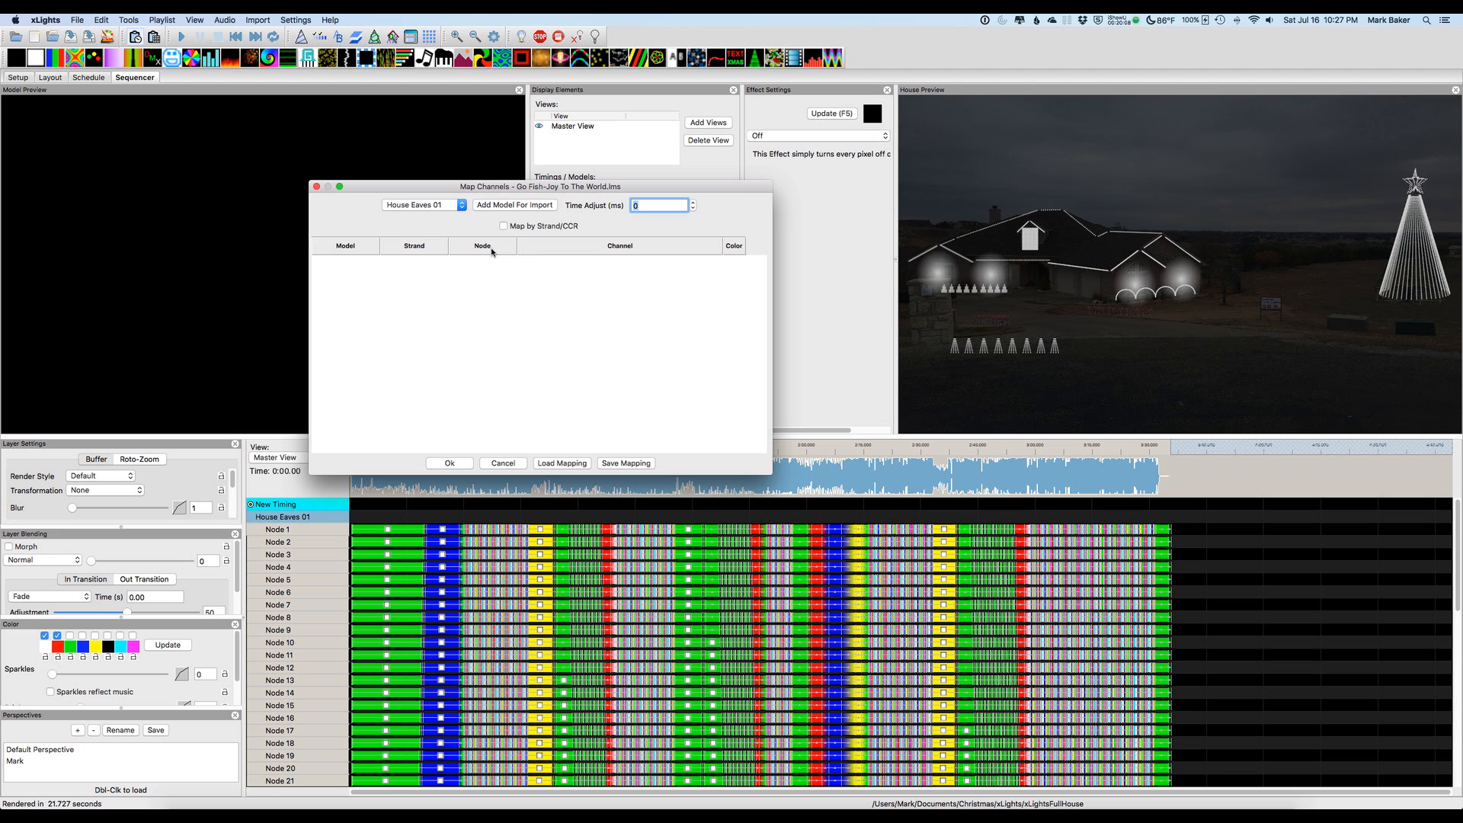
pyautogui.click(555, 466)
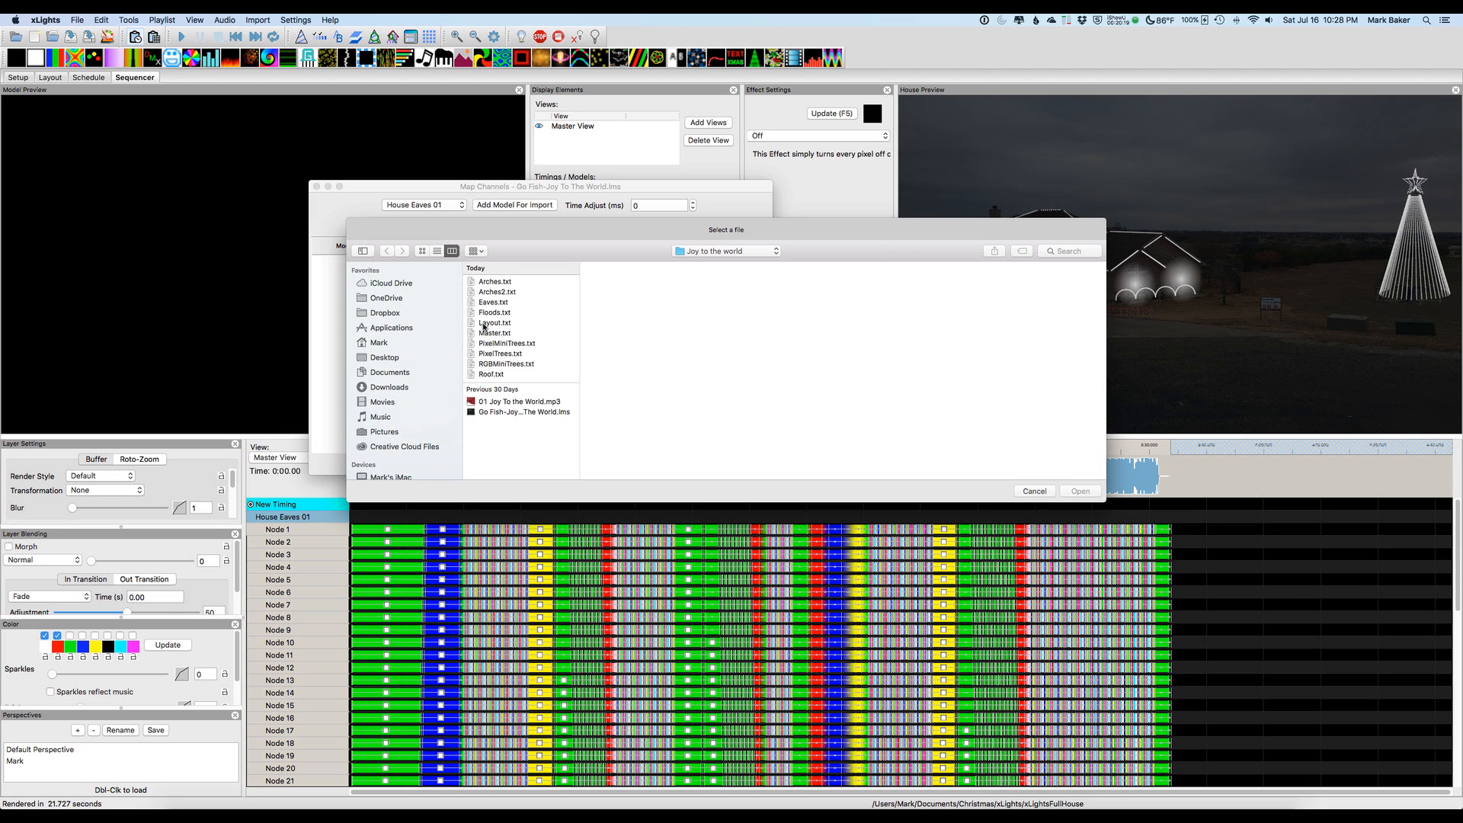
pyautogui.click(487, 375)
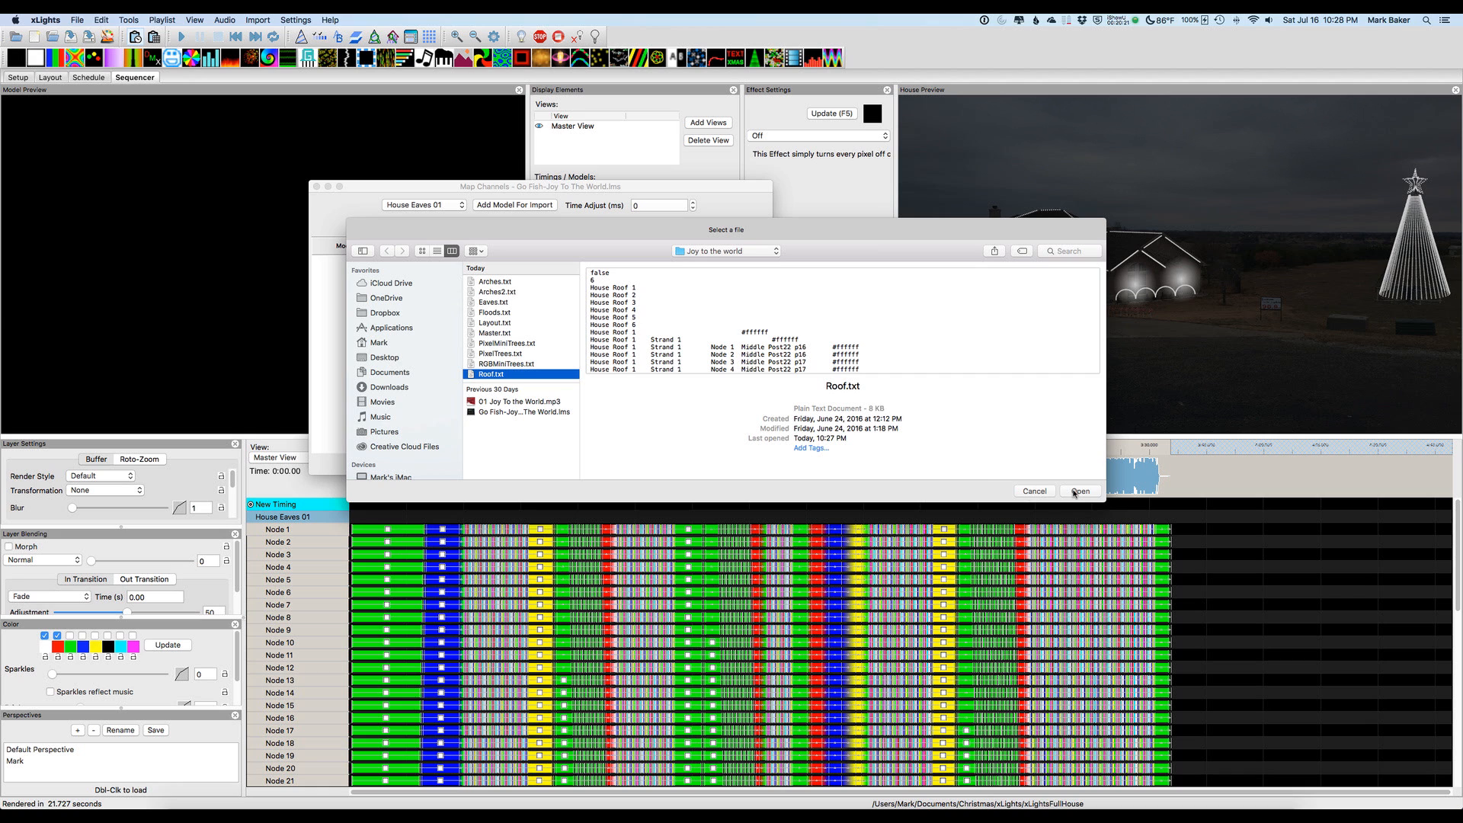
pyautogui.click(1079, 491)
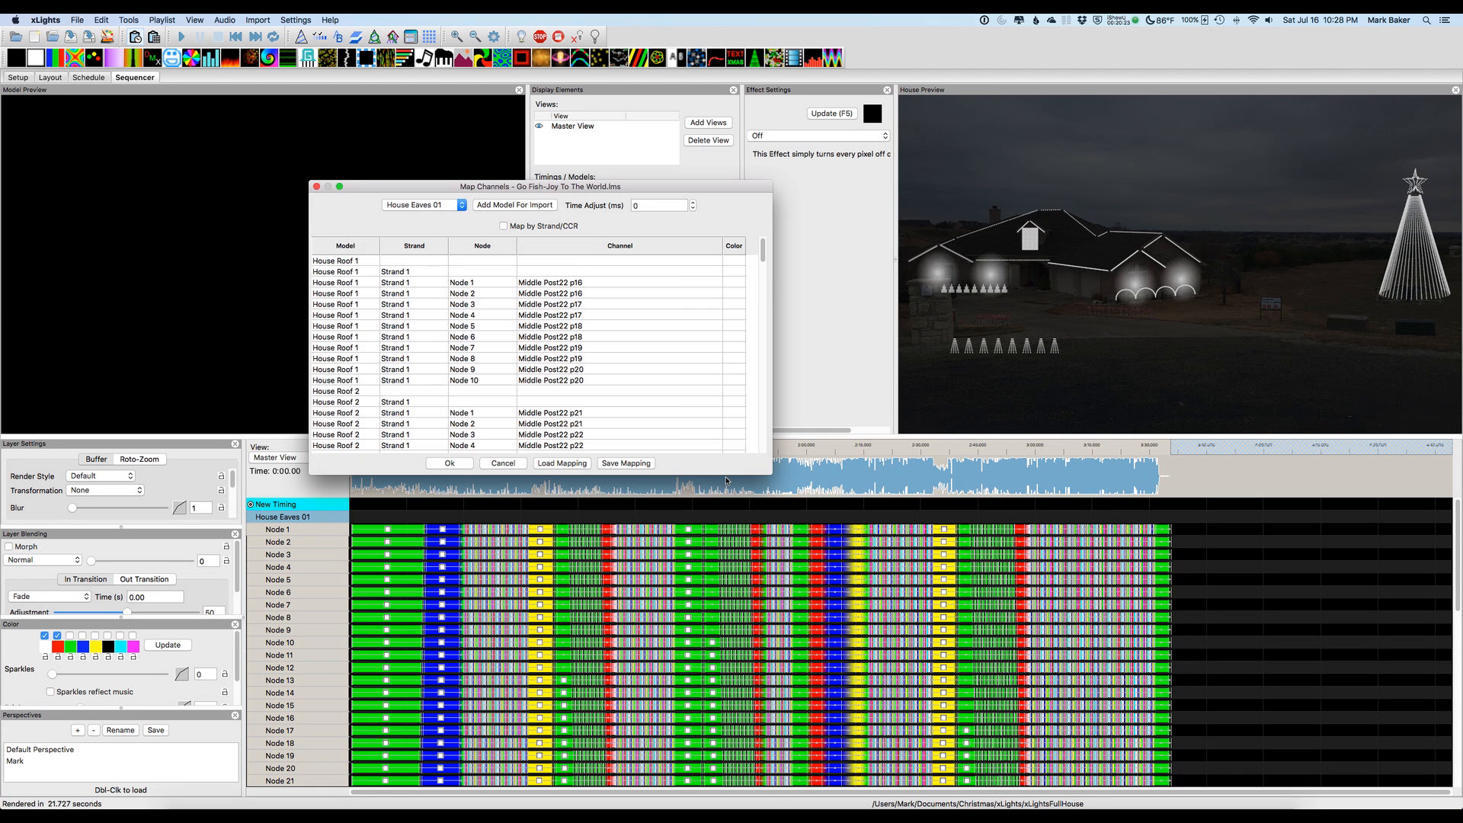
pyautogui.click(445, 463)
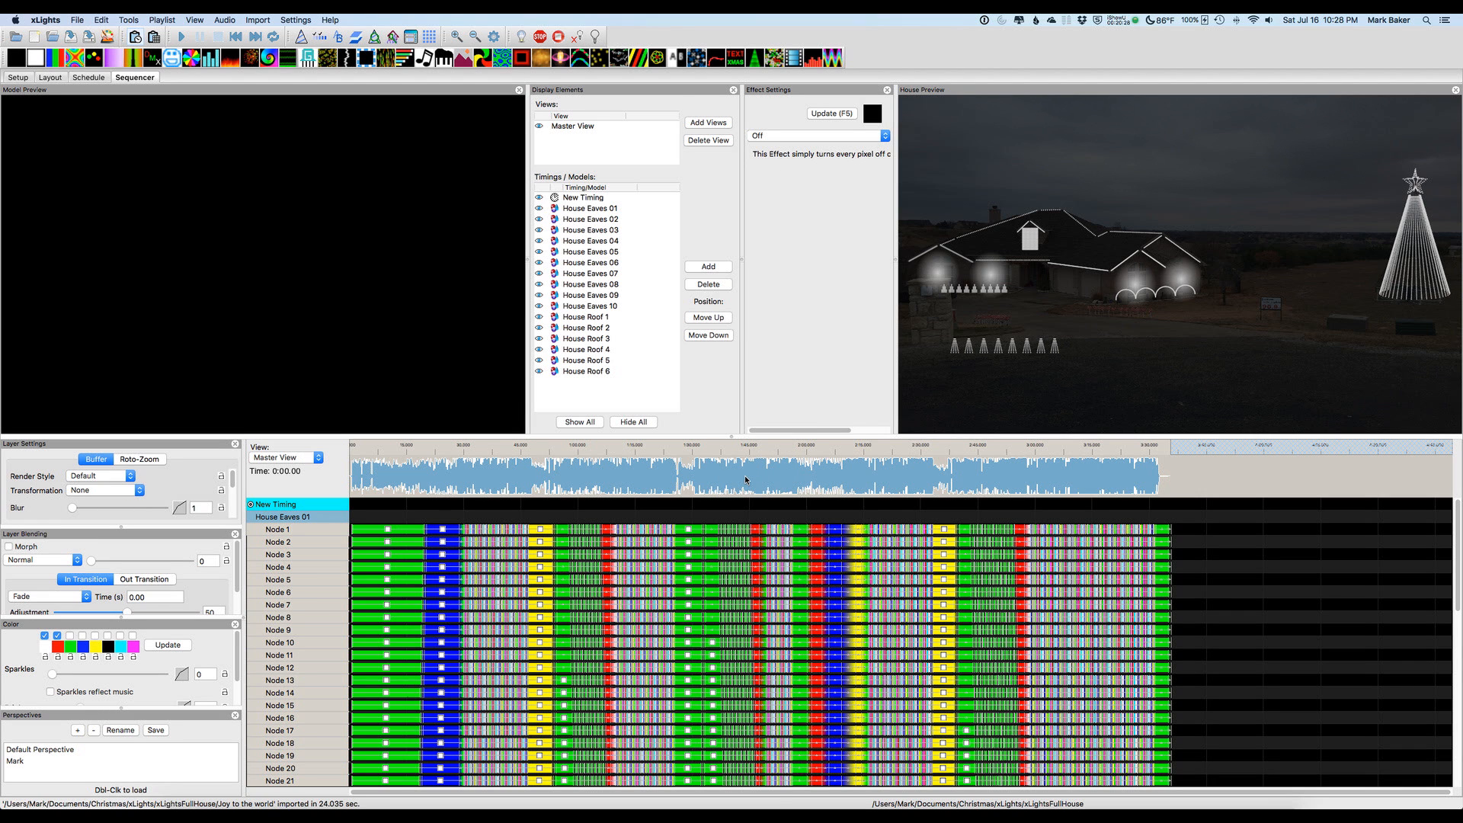
# - Switch to Safari and play the Go Fish-Joy To The World demo video on holidaysequences.com, skipping ahead from its start
pyautogui.click(219, 792)
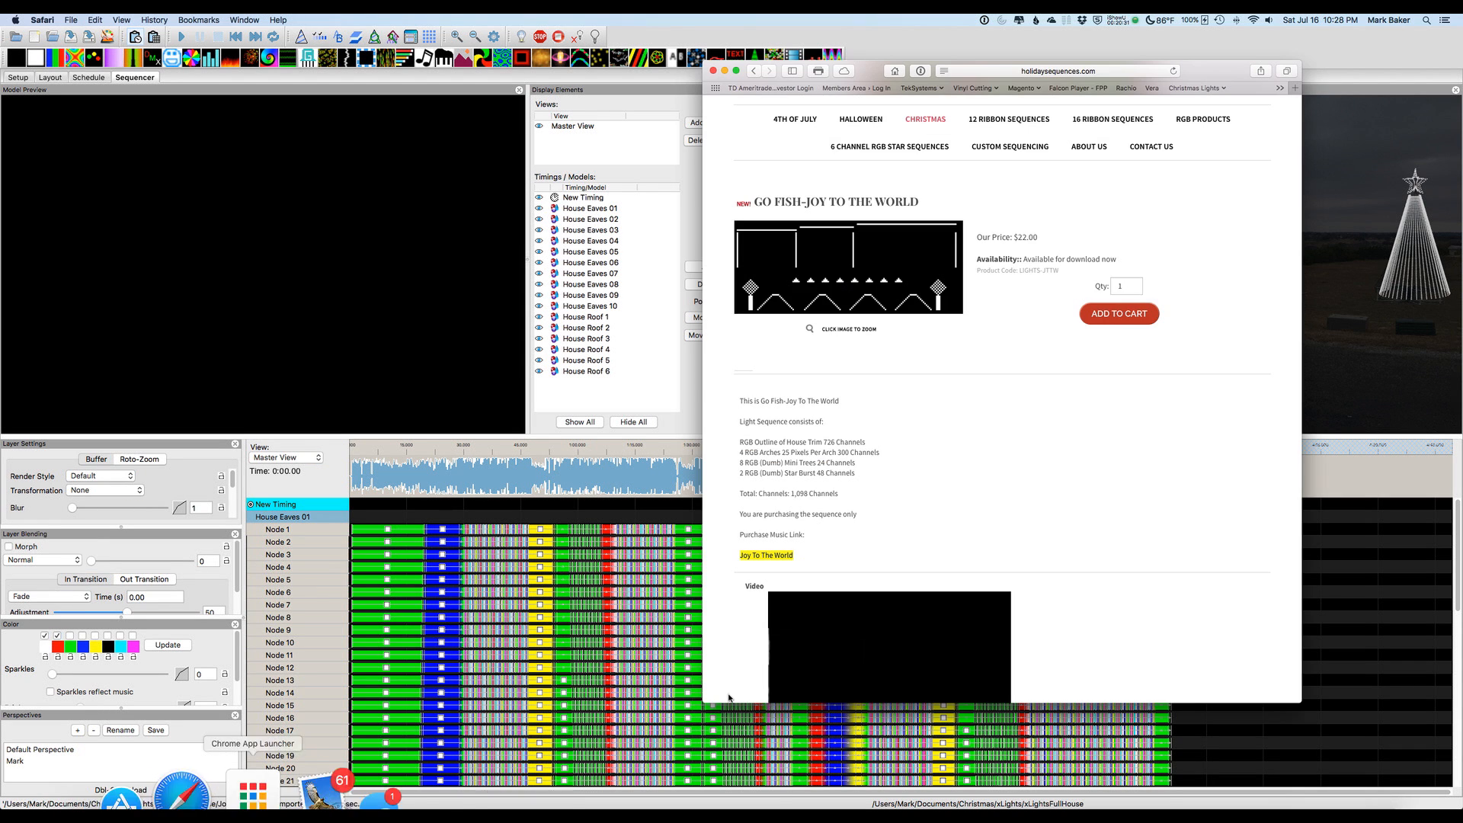
pyautogui.scroll(-5, 1035, 577)
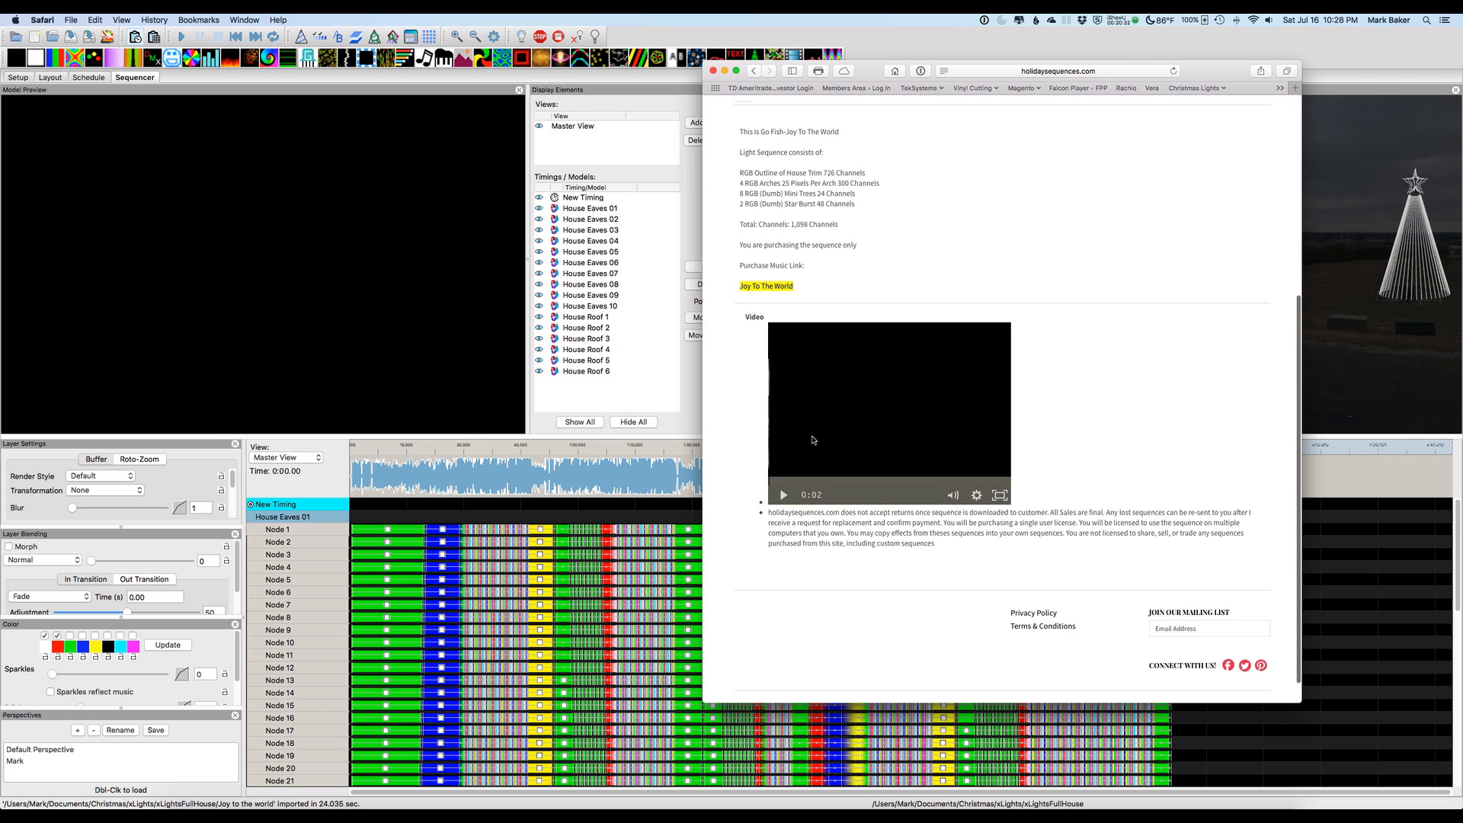
pyautogui.click(784, 494)
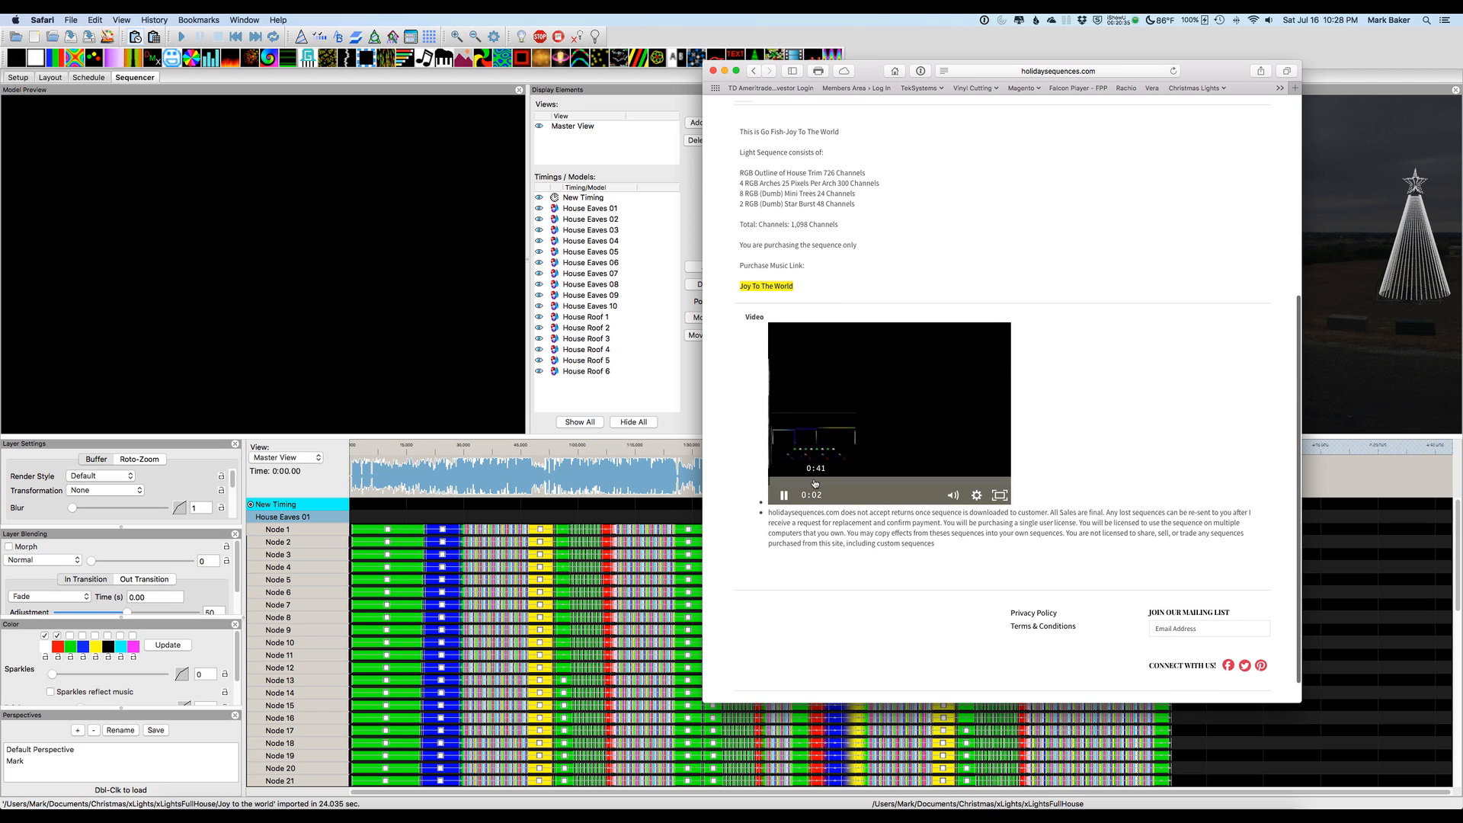
pyautogui.click(819, 480)
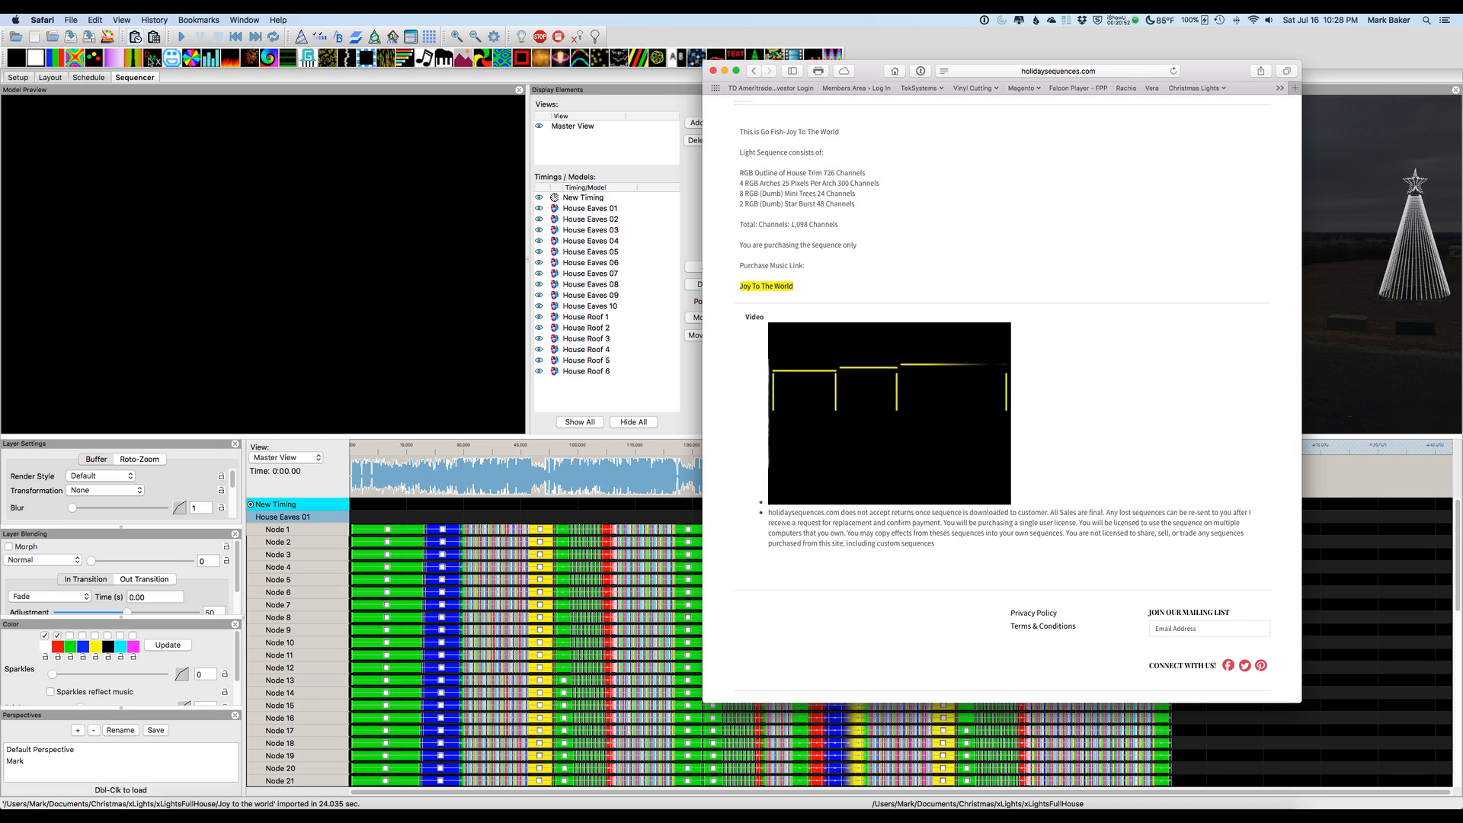
# - Return to xLights, render all, and play back a section of the song to check the roof and eaves in the house preview
pyautogui.click(111, 36)
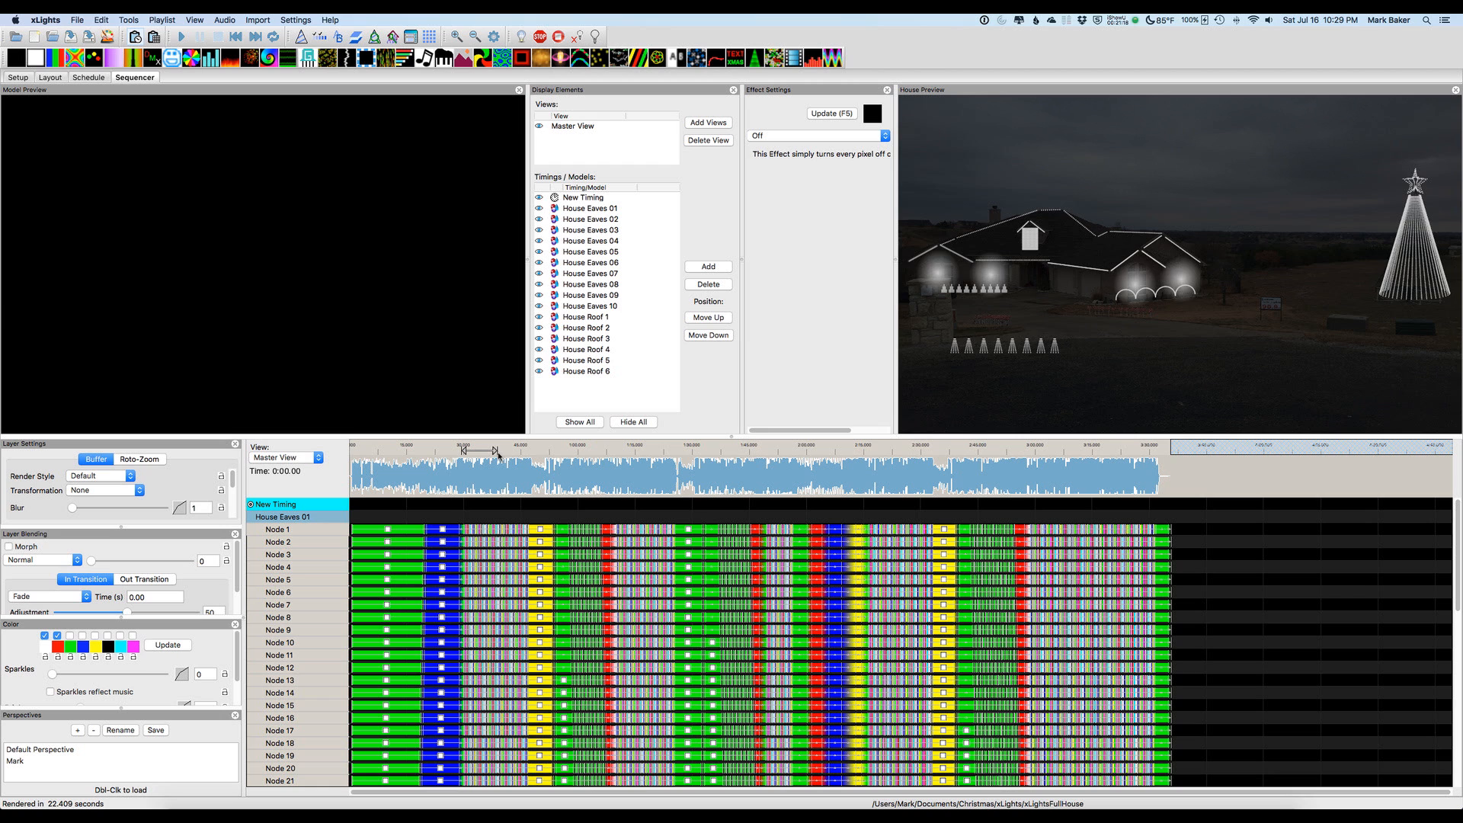
pyautogui.press('space')
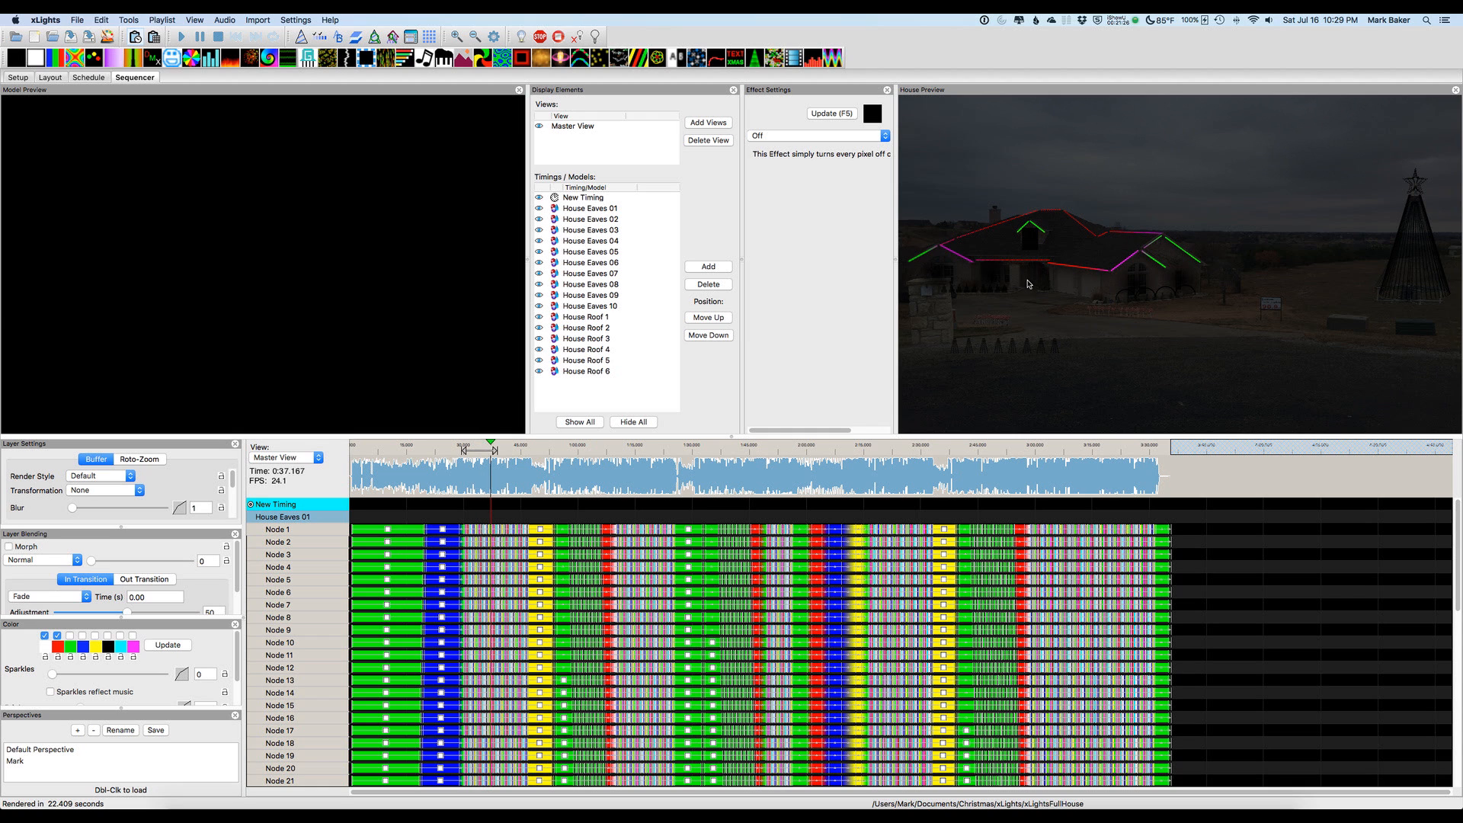
pyautogui.press('space')
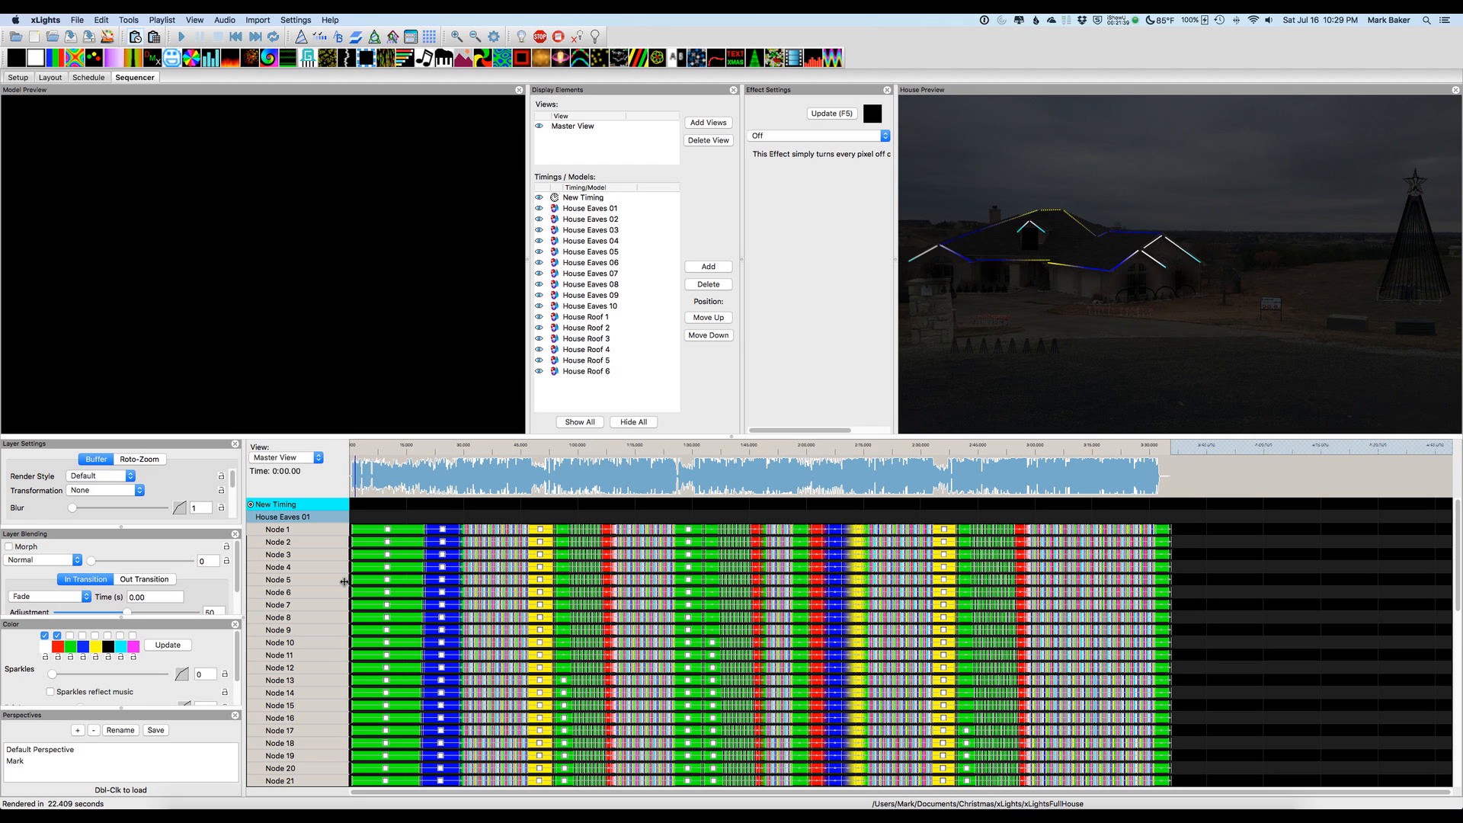
# - Collapse the House Eaves 01 nodes and add the models MiniTree 1 through MiniTree 8 to the sequence
pyautogui.doubleClick(277, 517)
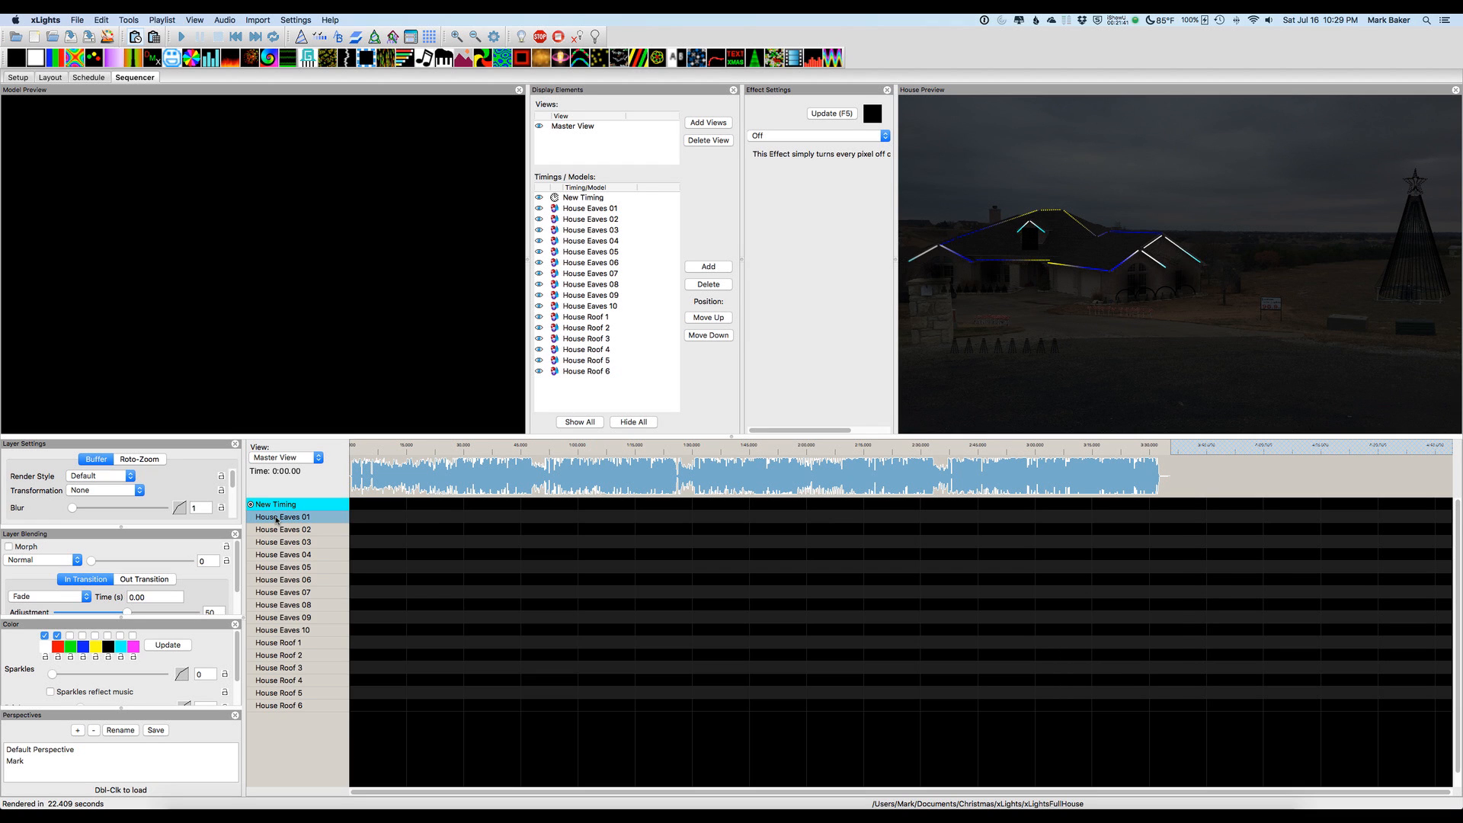
pyautogui.click(709, 268)
pyautogui.scroll(-10, 606, 251)
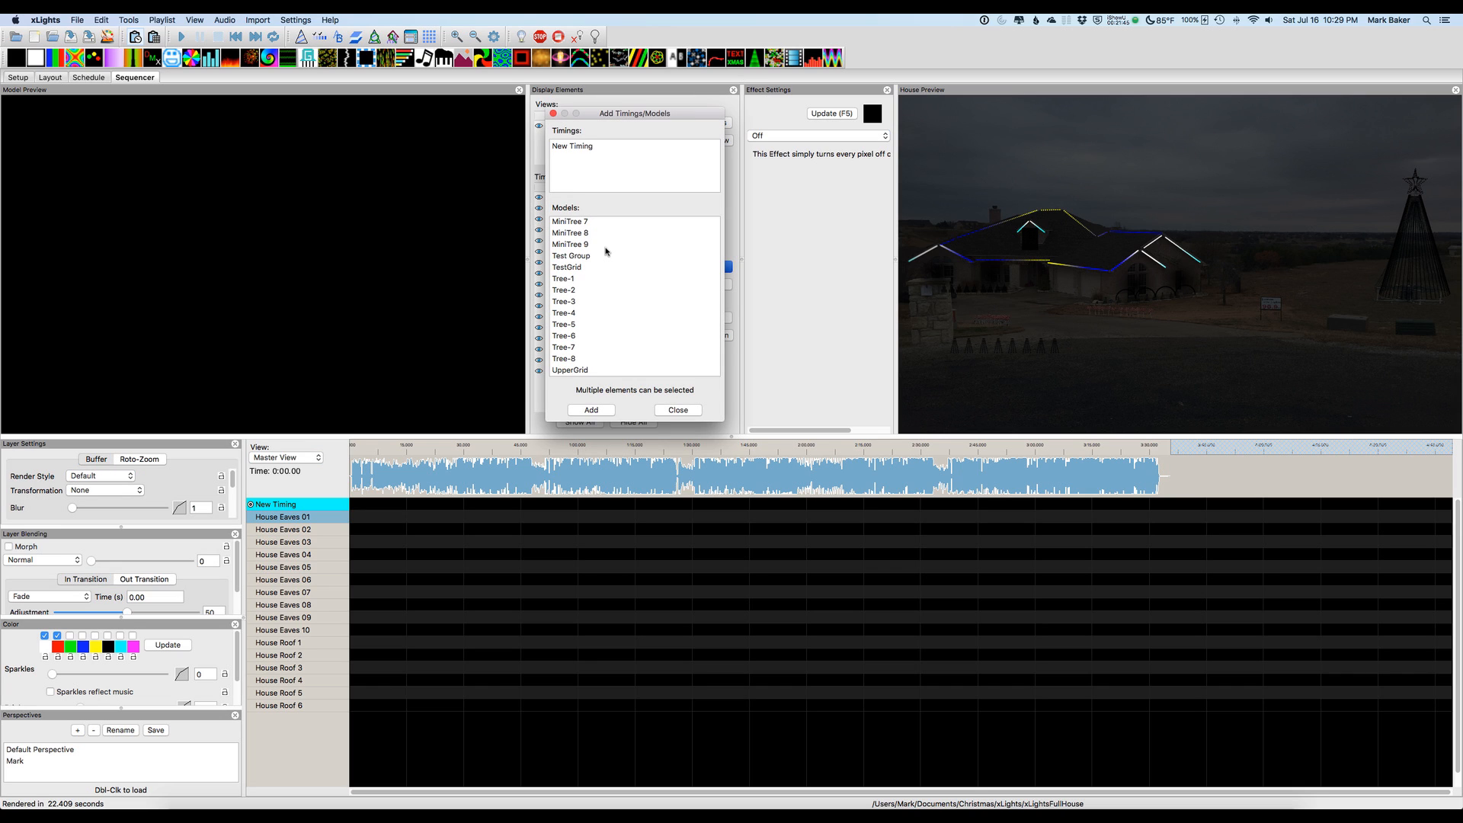
pyautogui.scroll(1, 604, 263)
pyautogui.scroll(2, 602, 274)
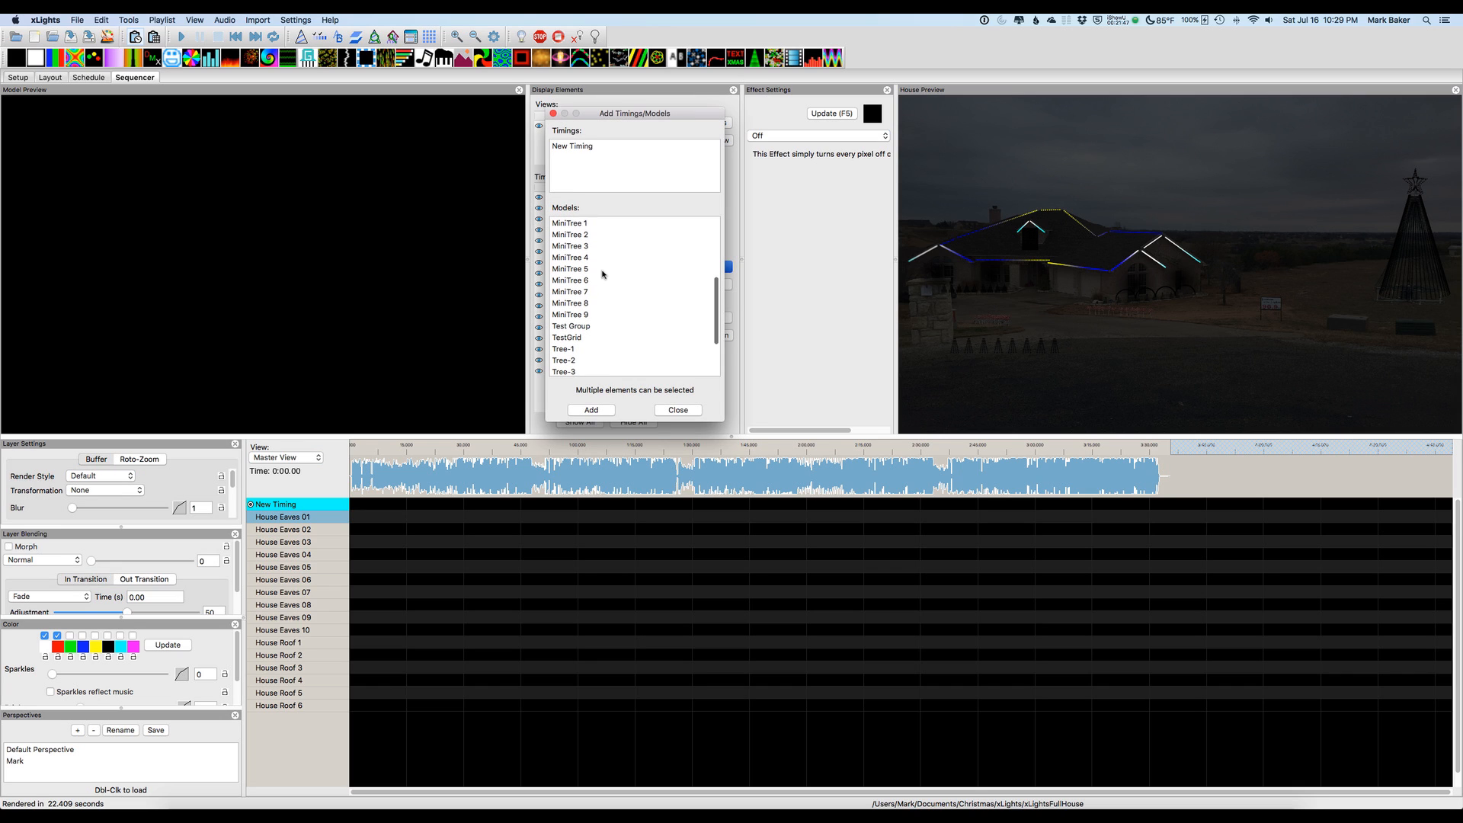
pyautogui.click(570, 223)
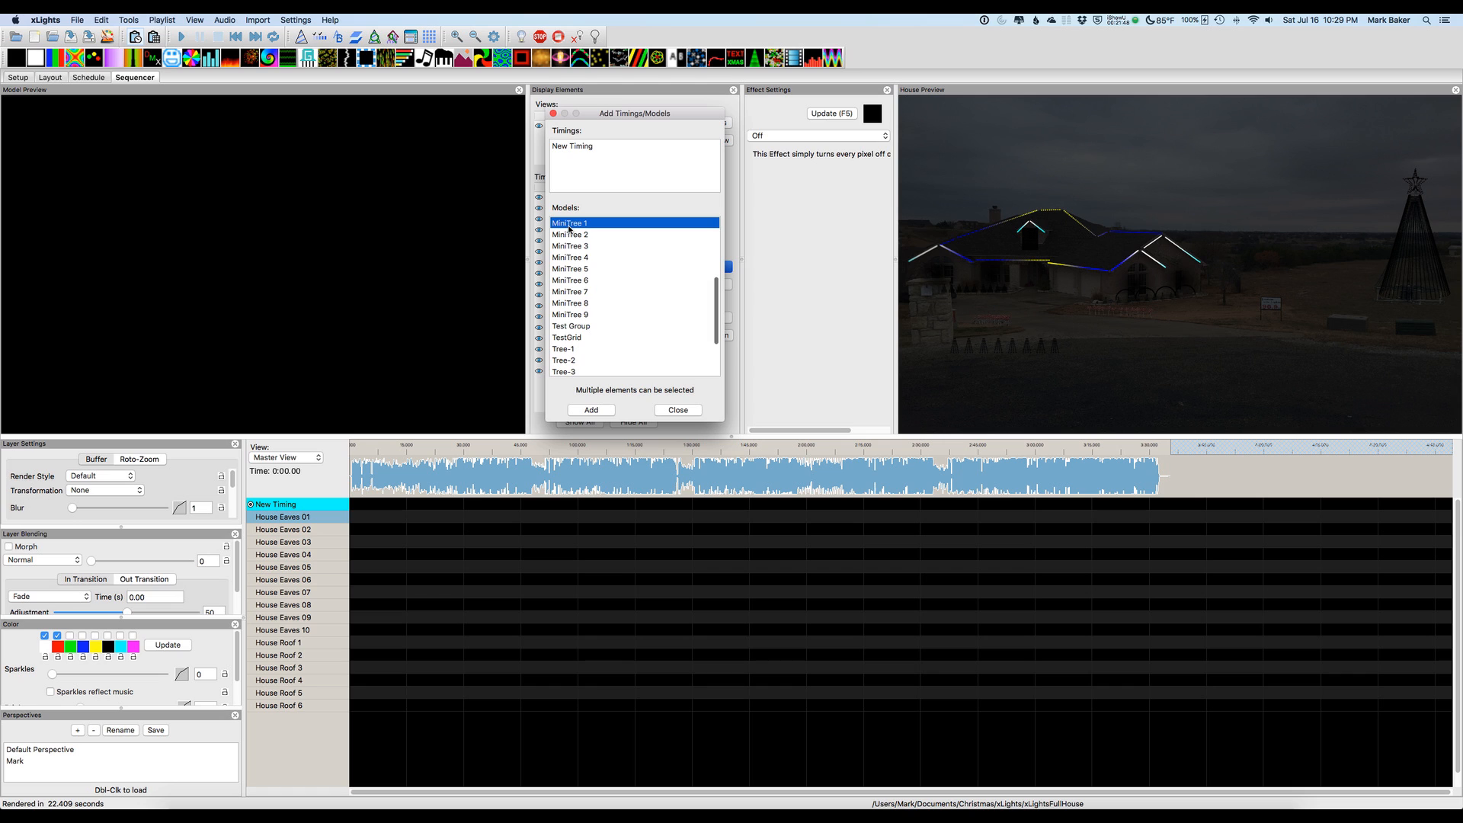
pyautogui.keyDown('shift'); pyautogui.click(567, 304); pyautogui.keyUp('shift')
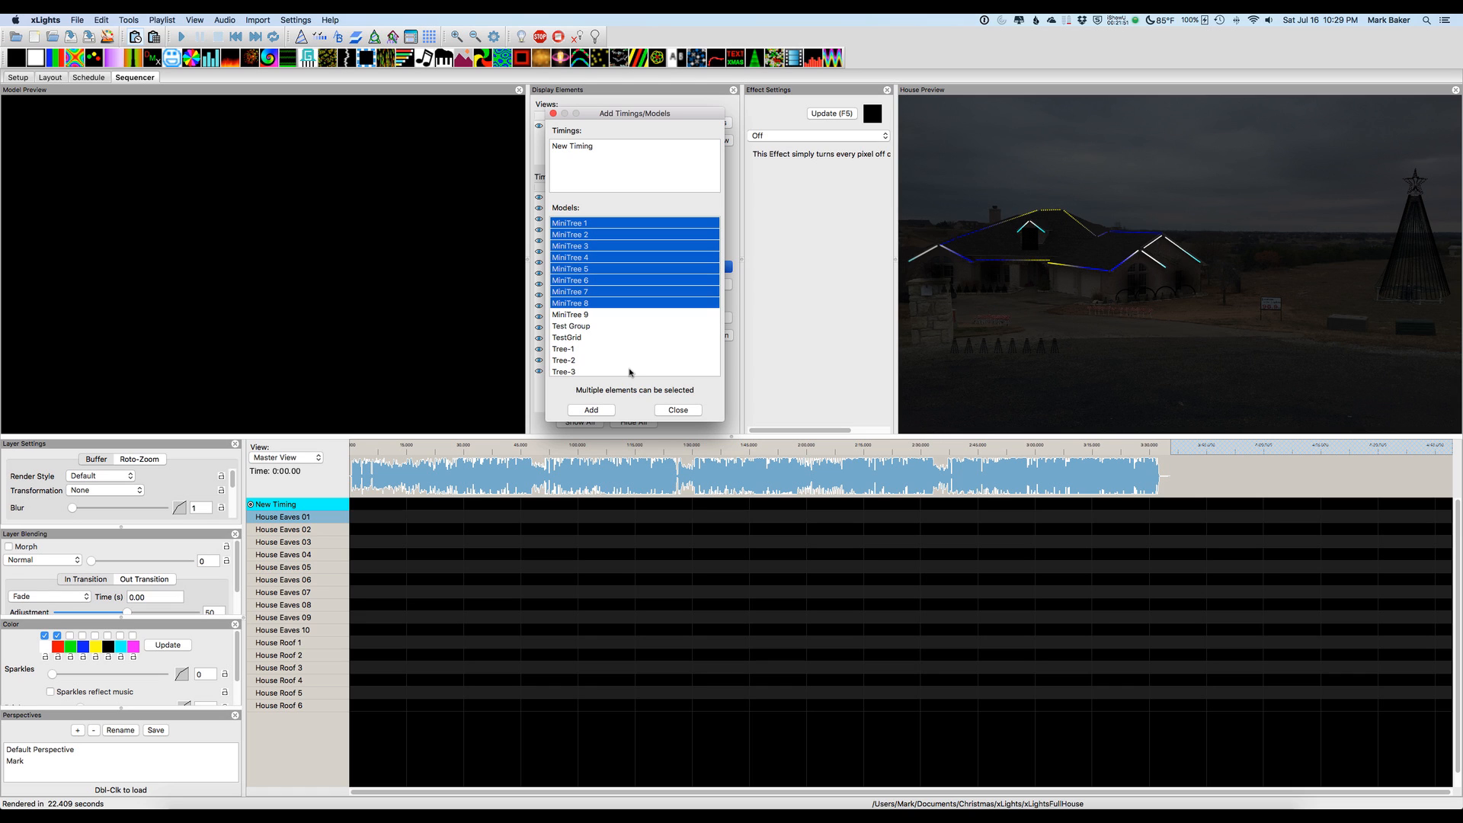
pyautogui.click(591, 410)
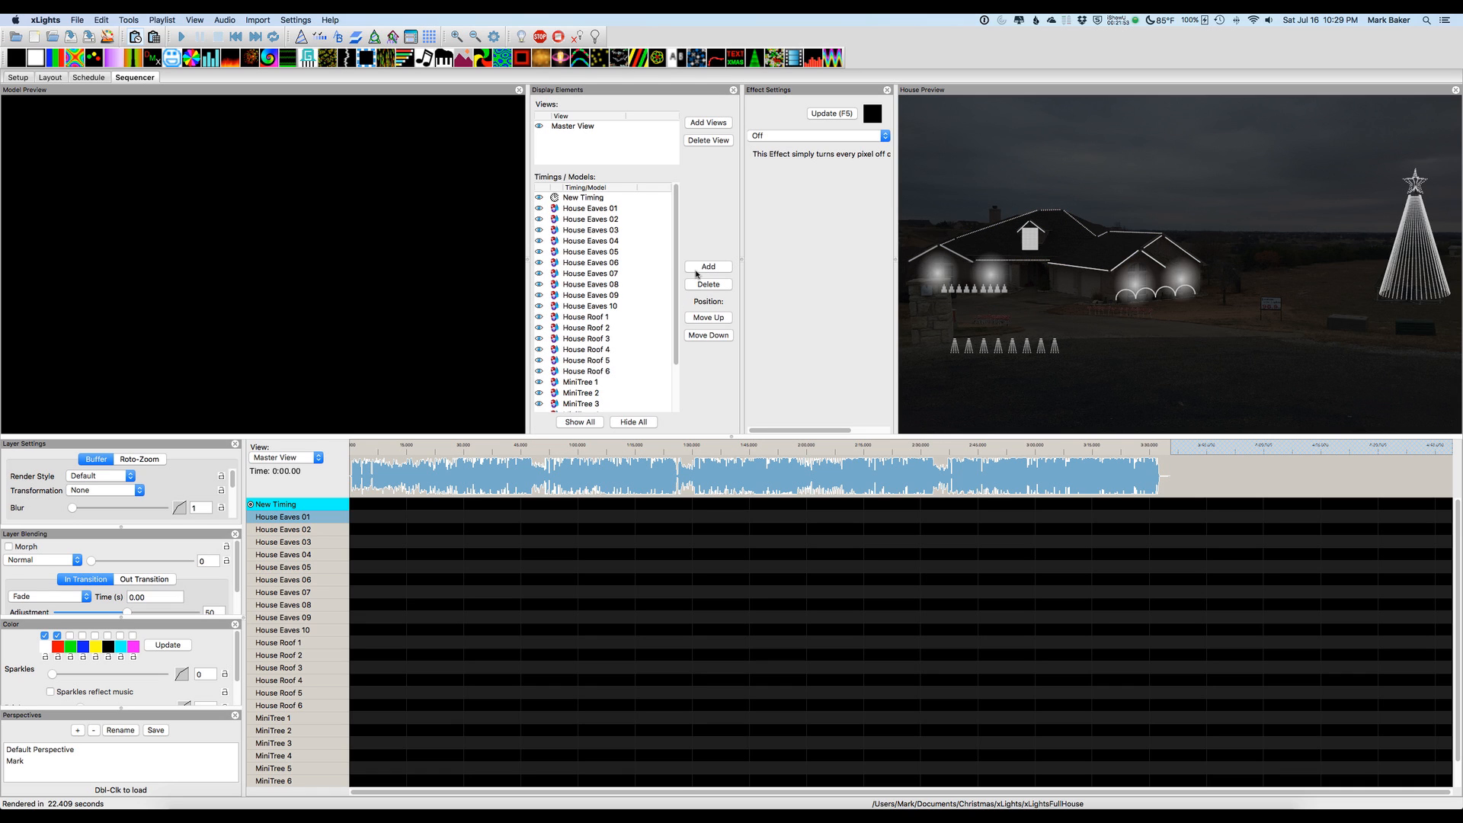
# - Add the models Tree-1 through Tree-8 to the sequence's Master View
pyautogui.click(694, 267)
pyautogui.click(564, 279)
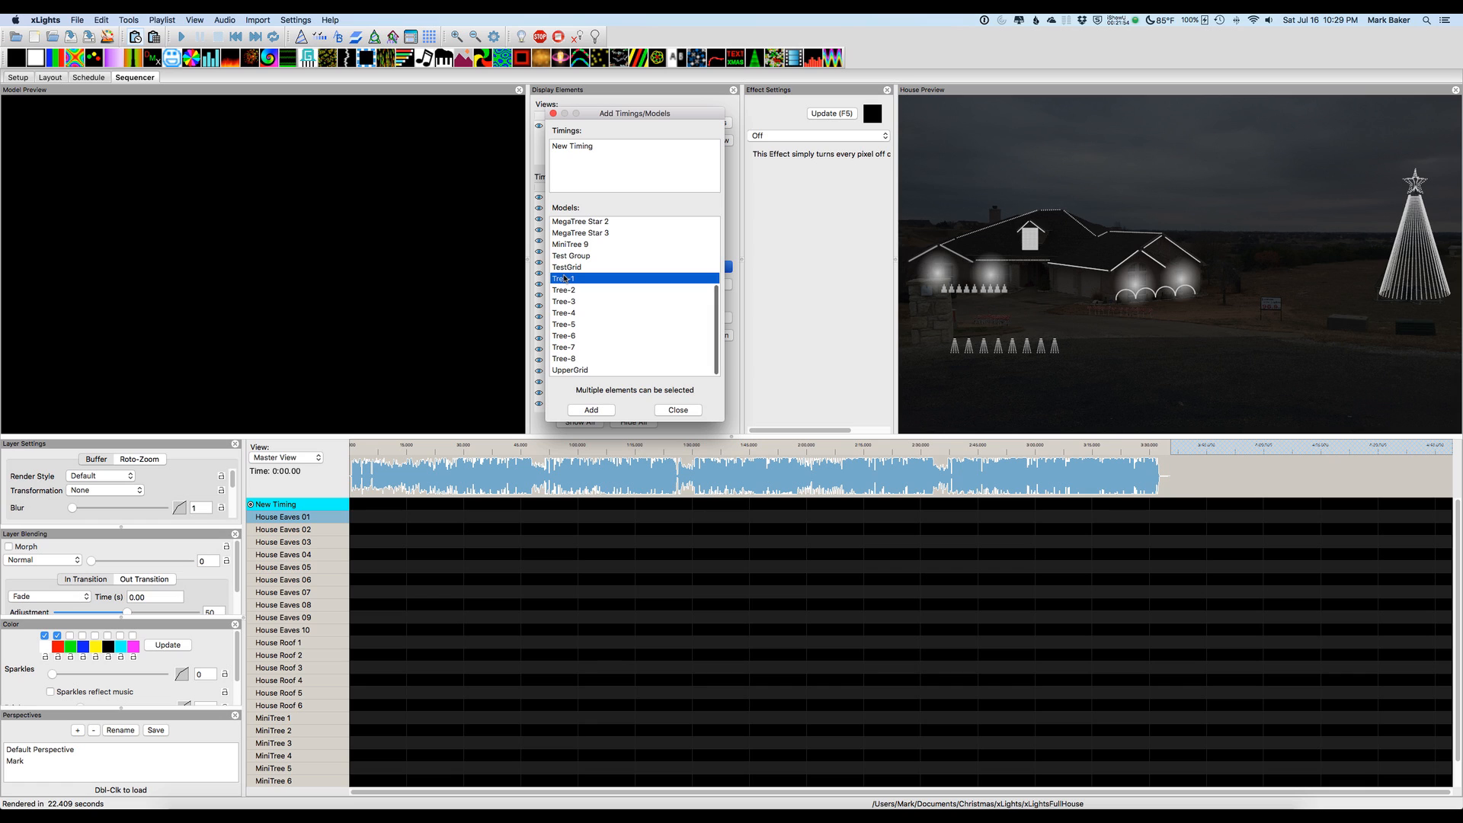
pyautogui.keyDown('shift'); pyautogui.click(562, 358); pyautogui.keyUp('shift')
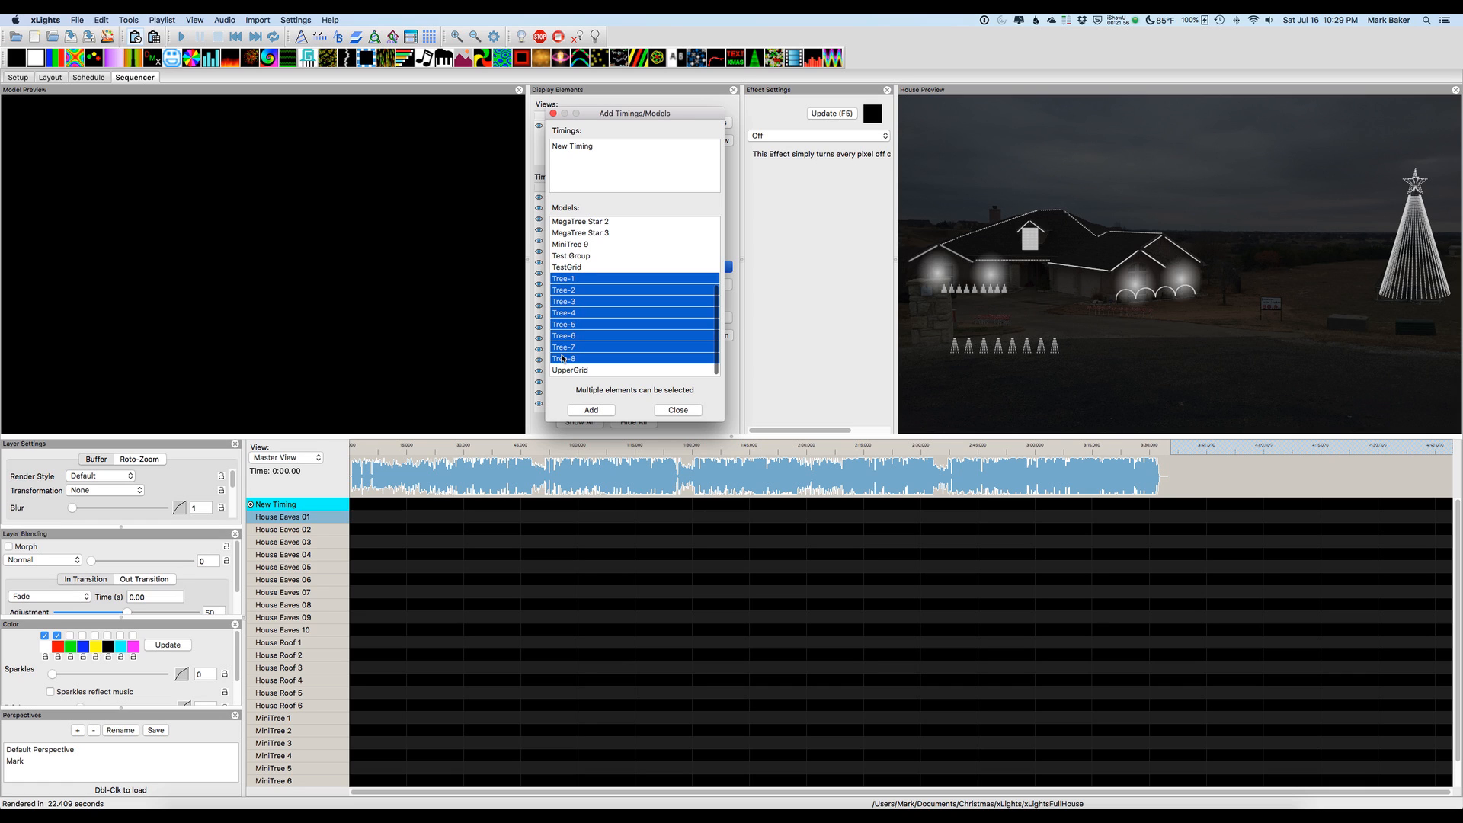
pyautogui.click(587, 410)
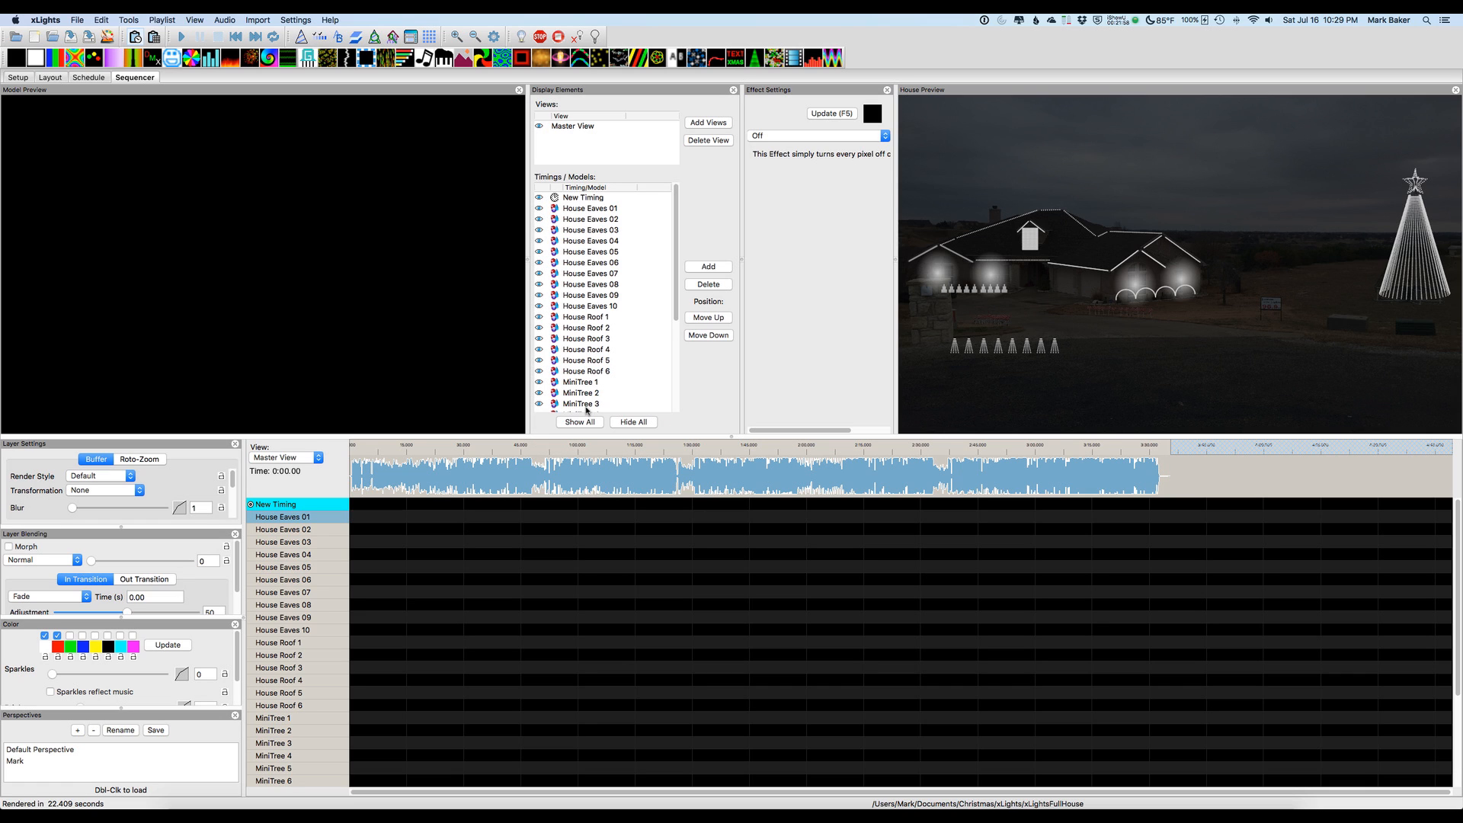
# - Add the Arches model and the models Flood-1 through Flood-4 to the sequence
pyautogui.click(699, 269)
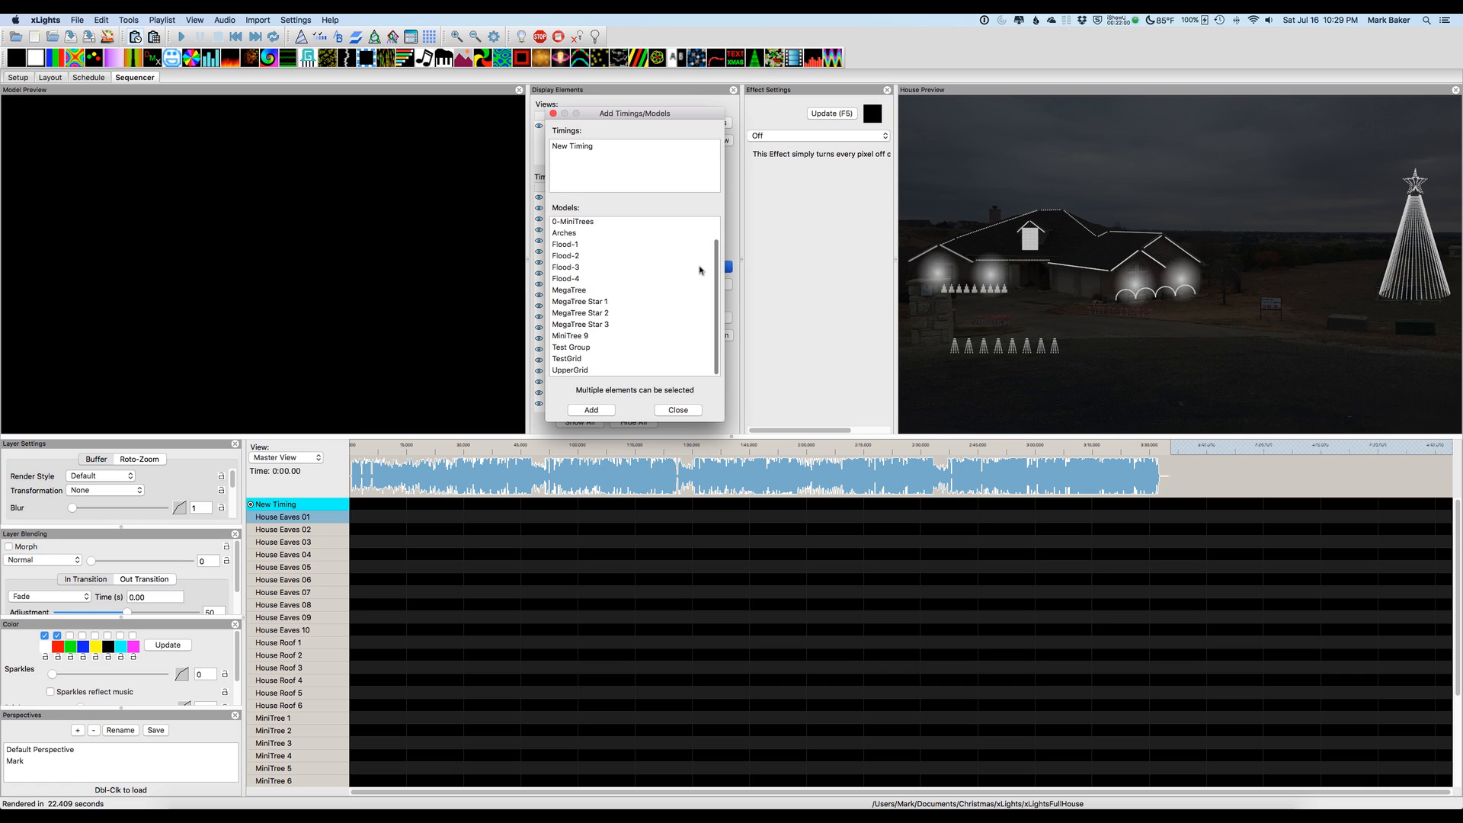
pyautogui.click(566, 235)
pyautogui.keyDown('shift'); pyautogui.click(566, 276); pyautogui.keyUp('shift')
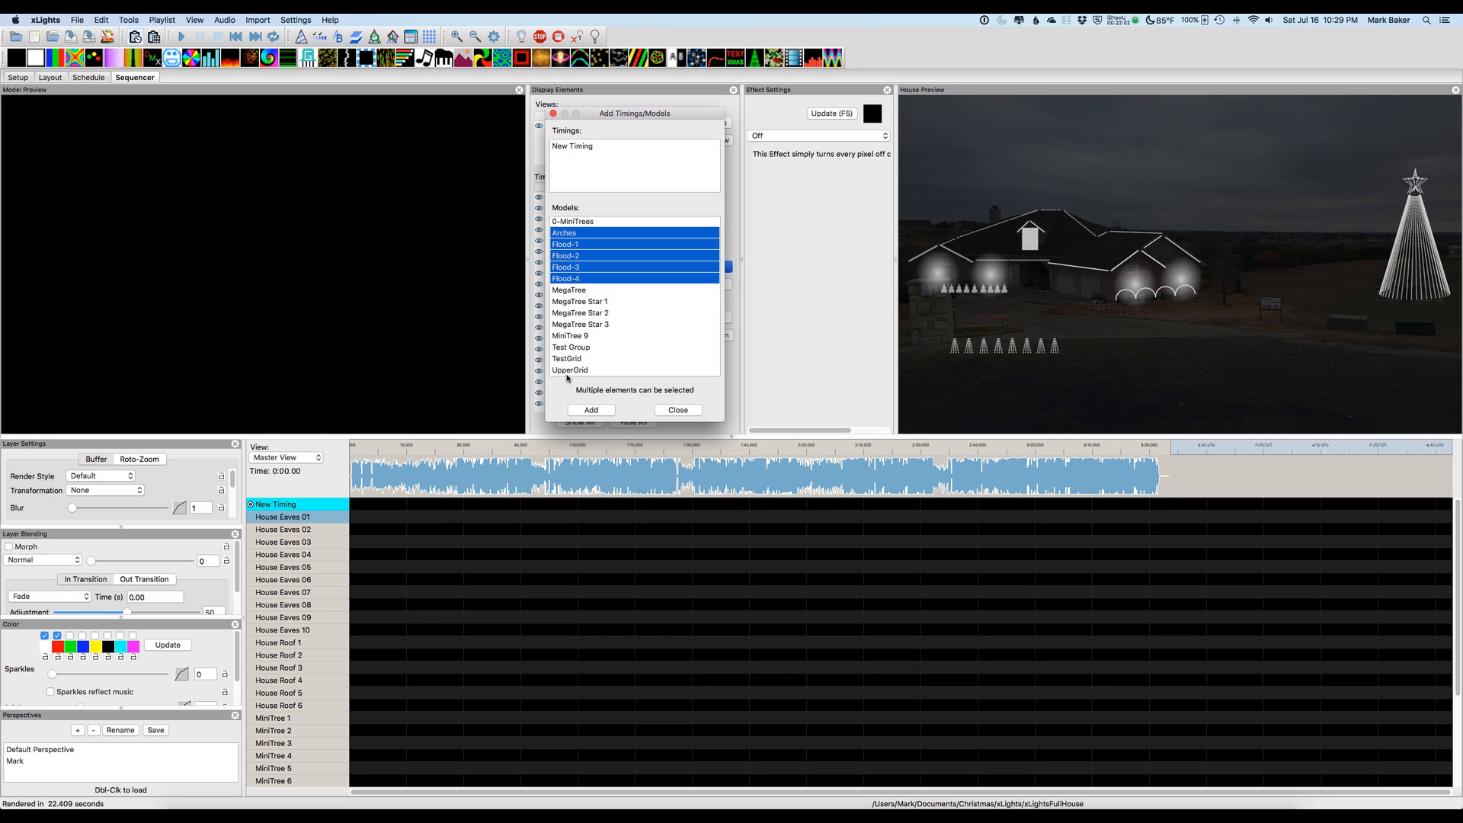
pyautogui.click(588, 410)
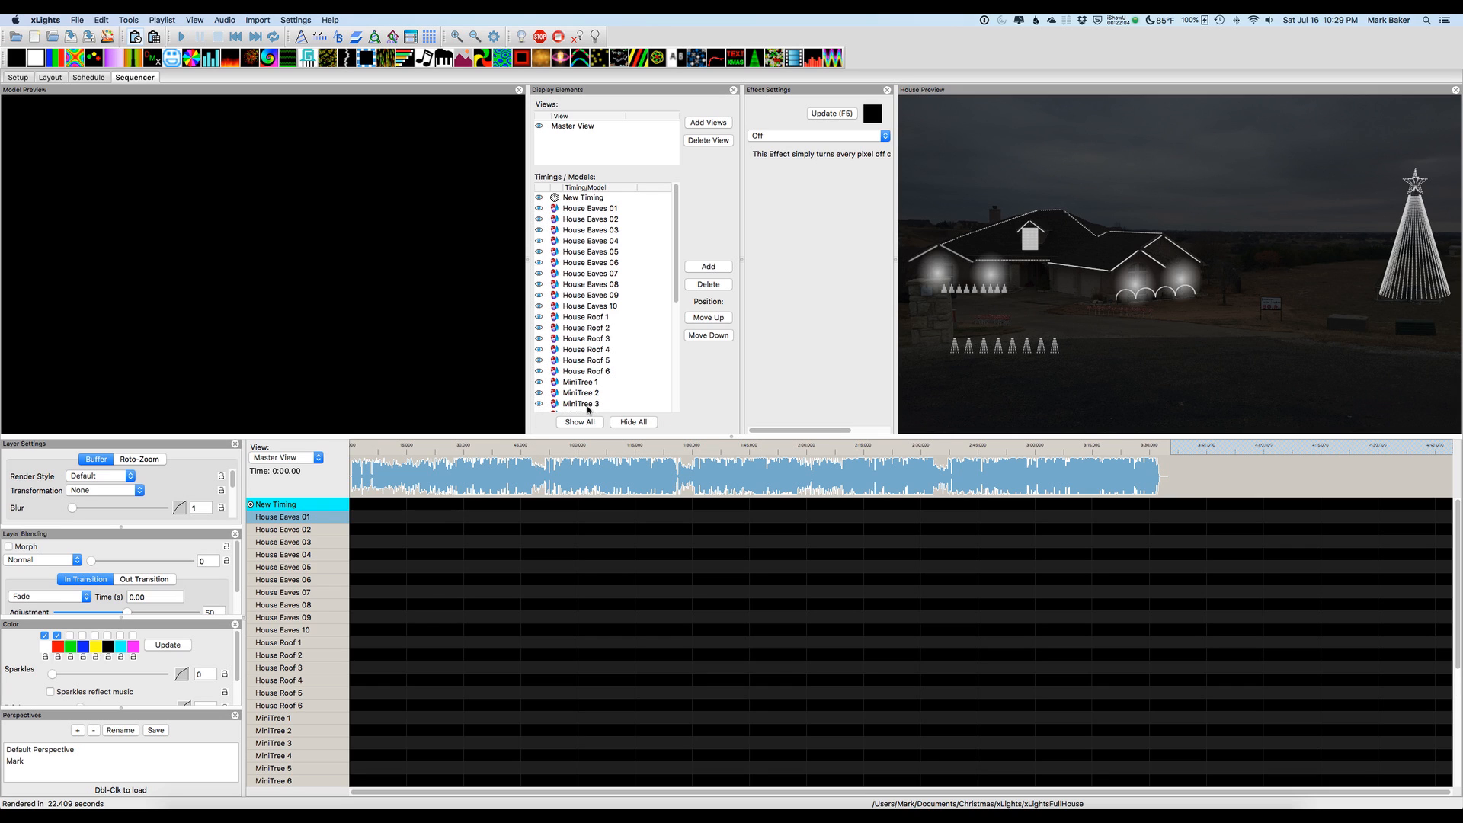
# - Import the effects from Go Fish-Joy To The World.lms onto the arches using the Arches.txt channel mapping
pyautogui.click(258, 20)
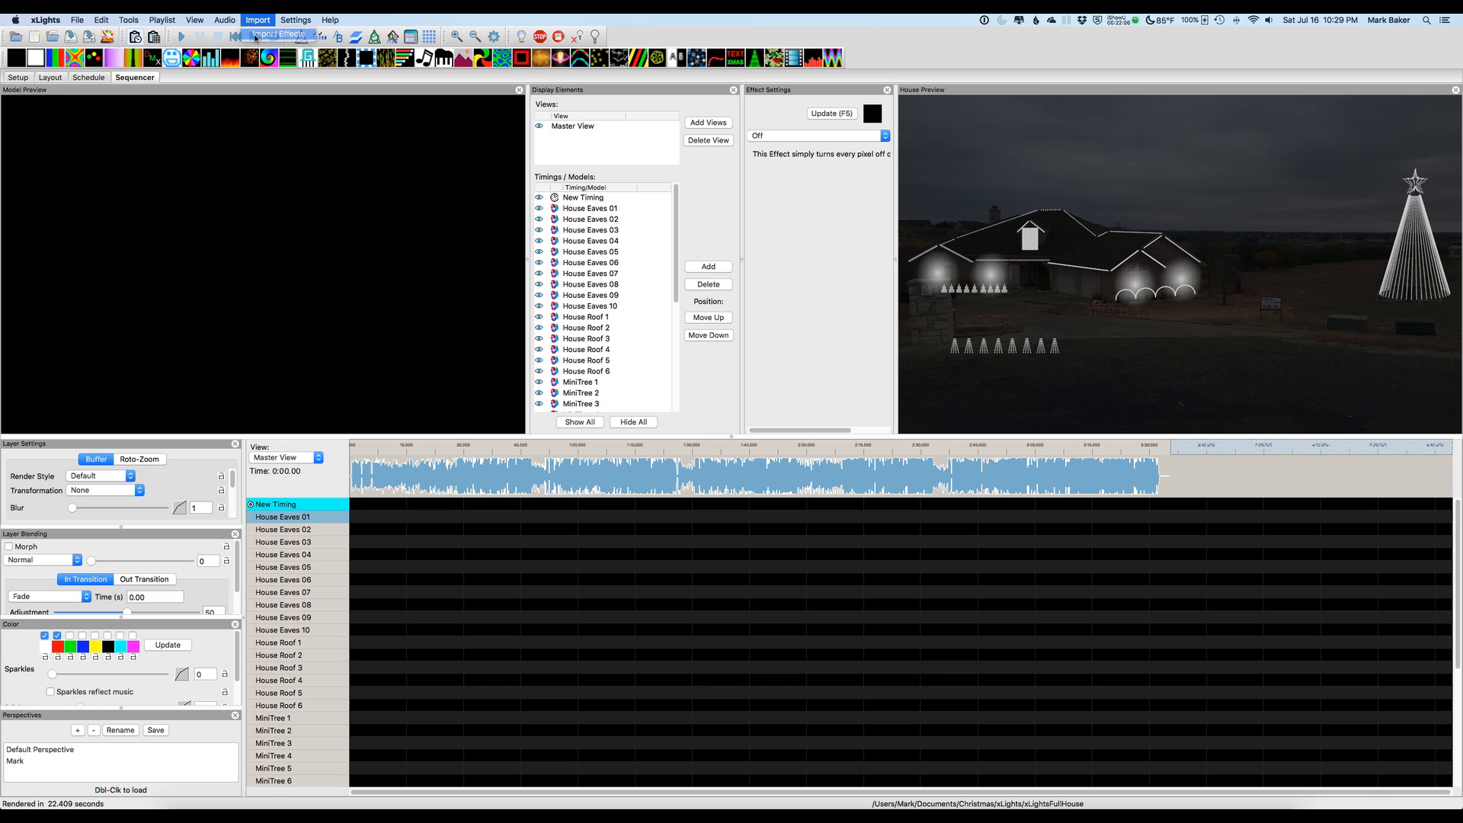
pyautogui.click(259, 35)
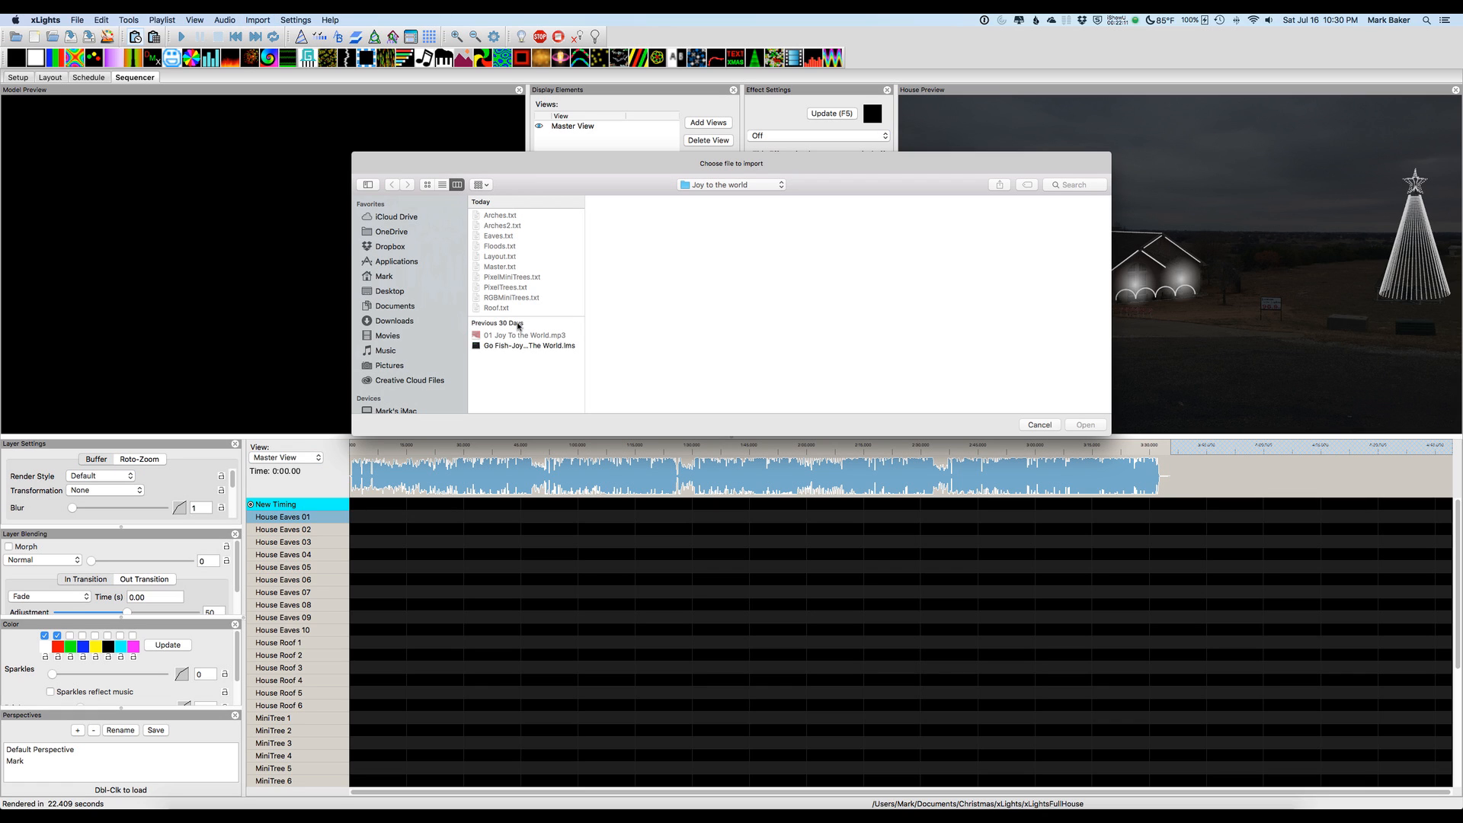
pyautogui.click(507, 345)
pyautogui.click(1085, 425)
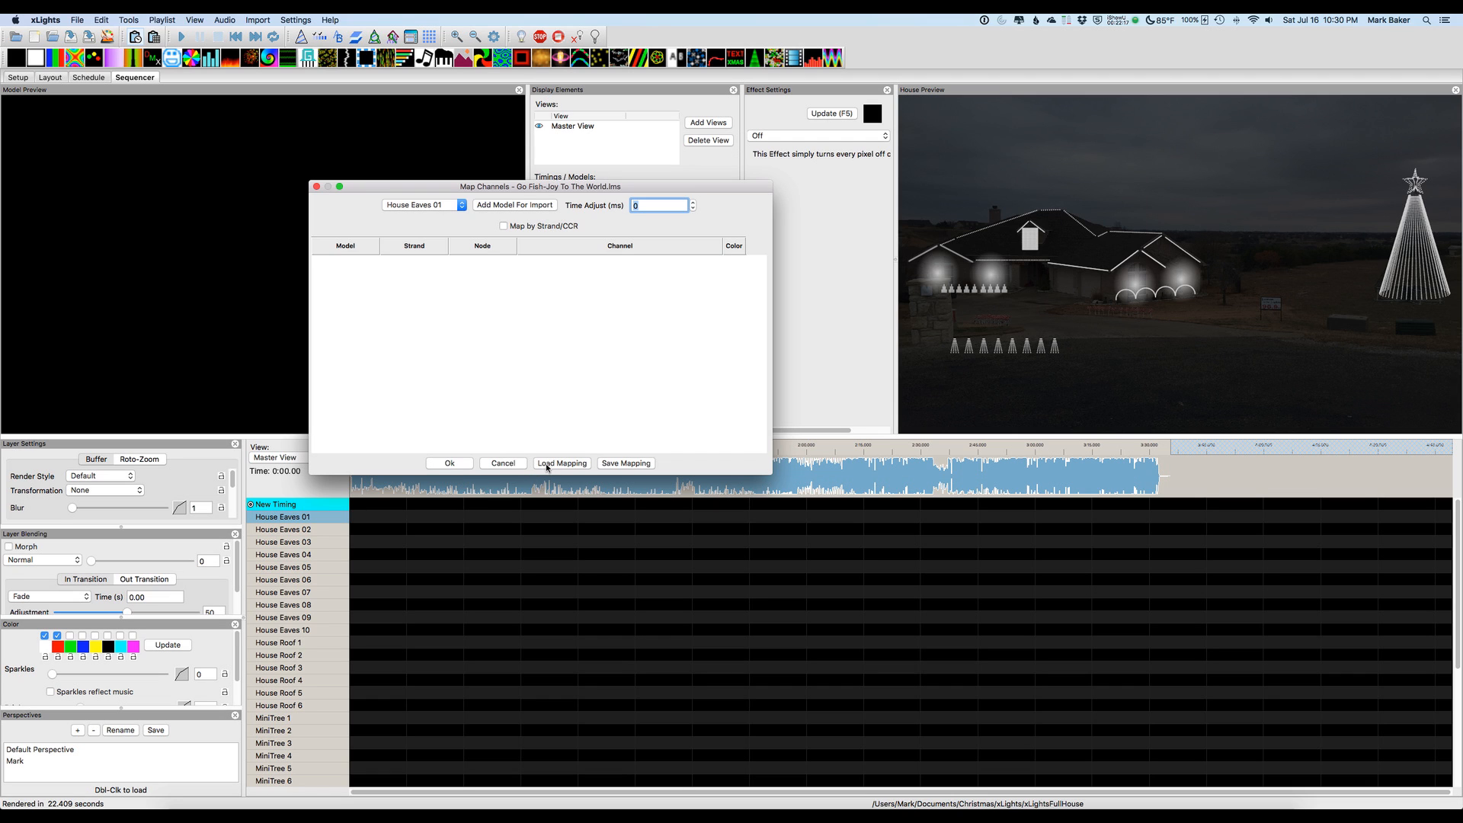
pyautogui.click(547, 464)
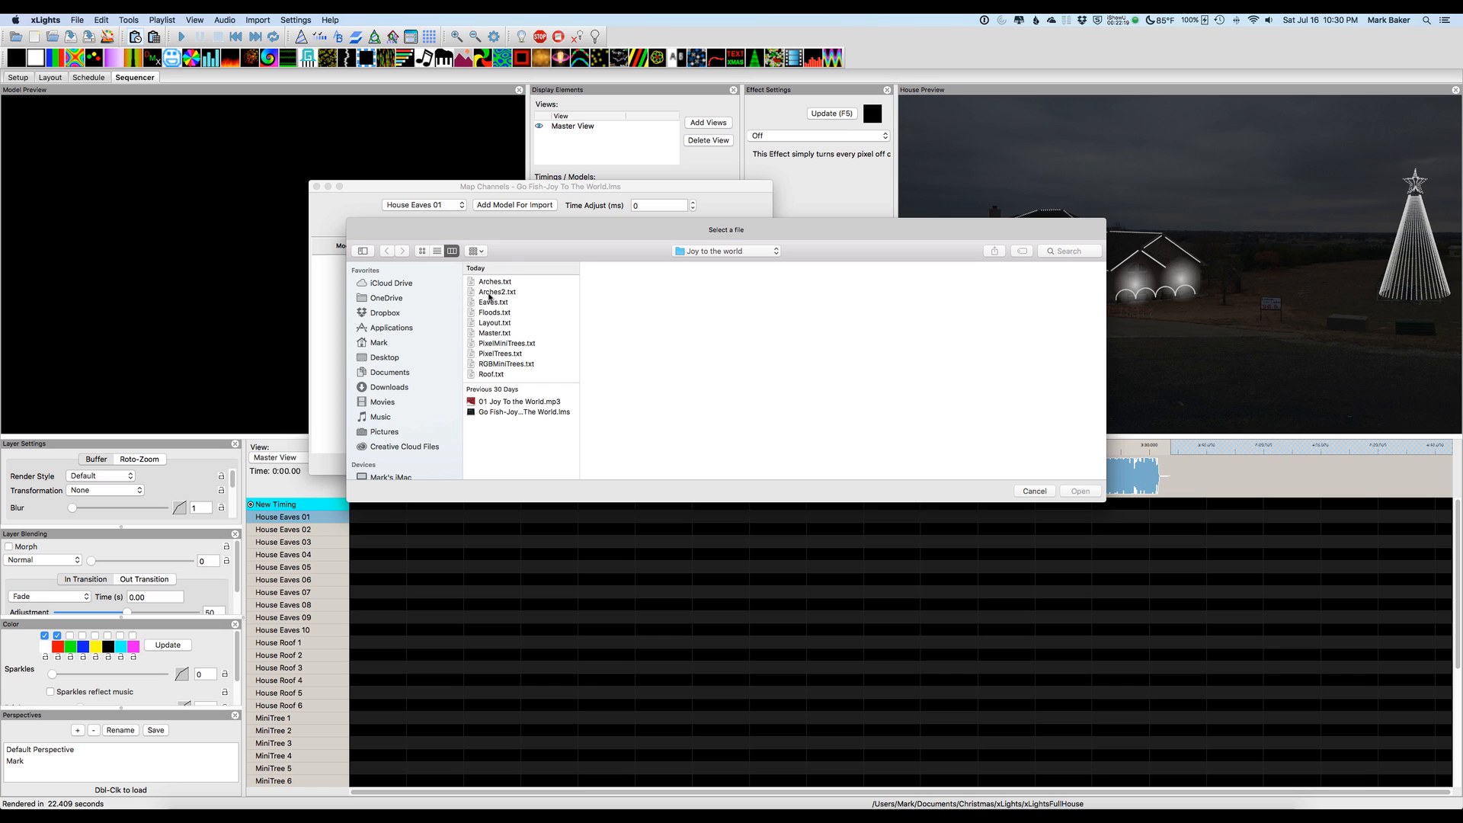
pyautogui.click(484, 281)
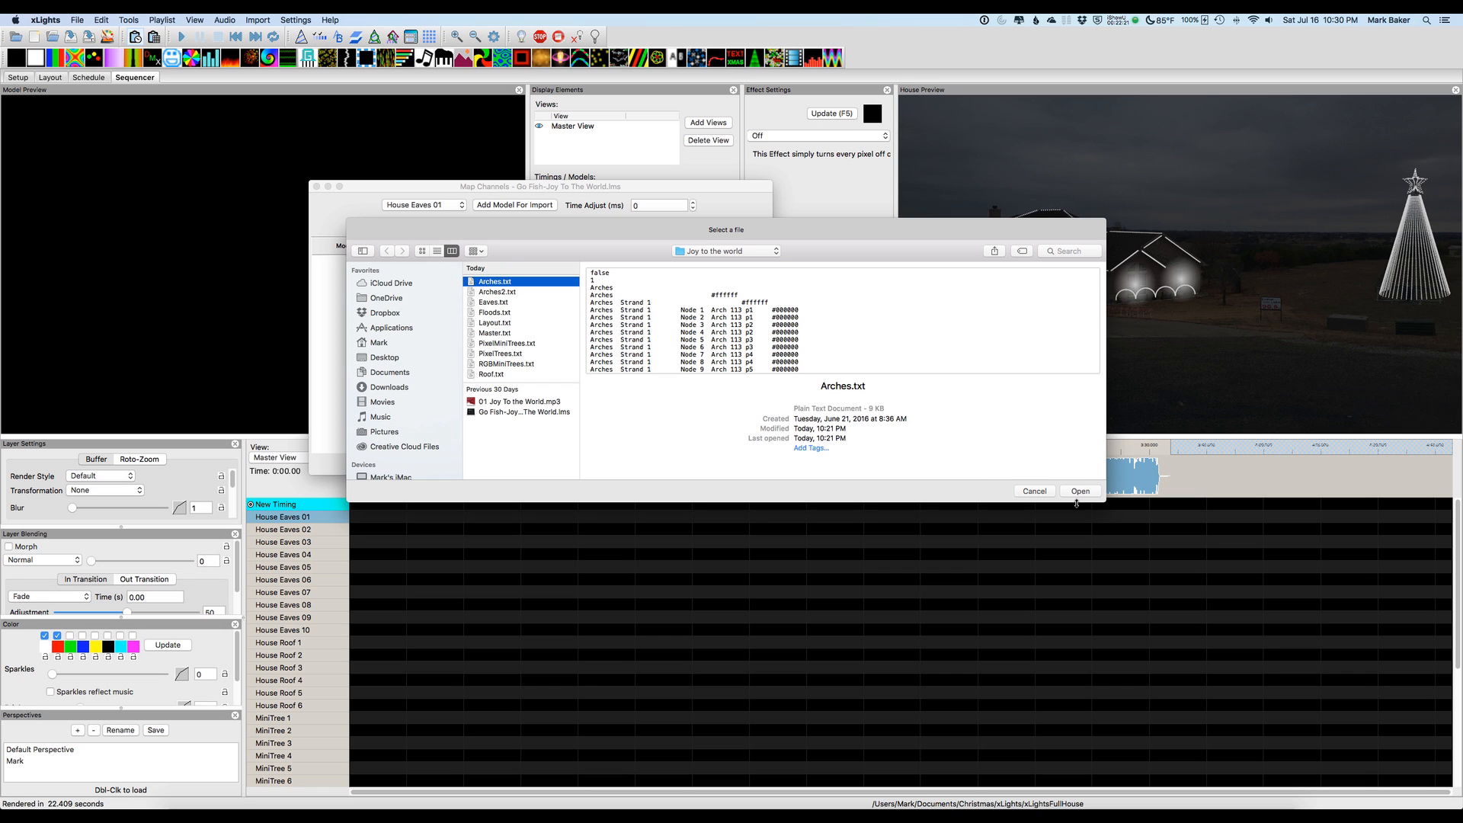
pyautogui.click(1079, 491)
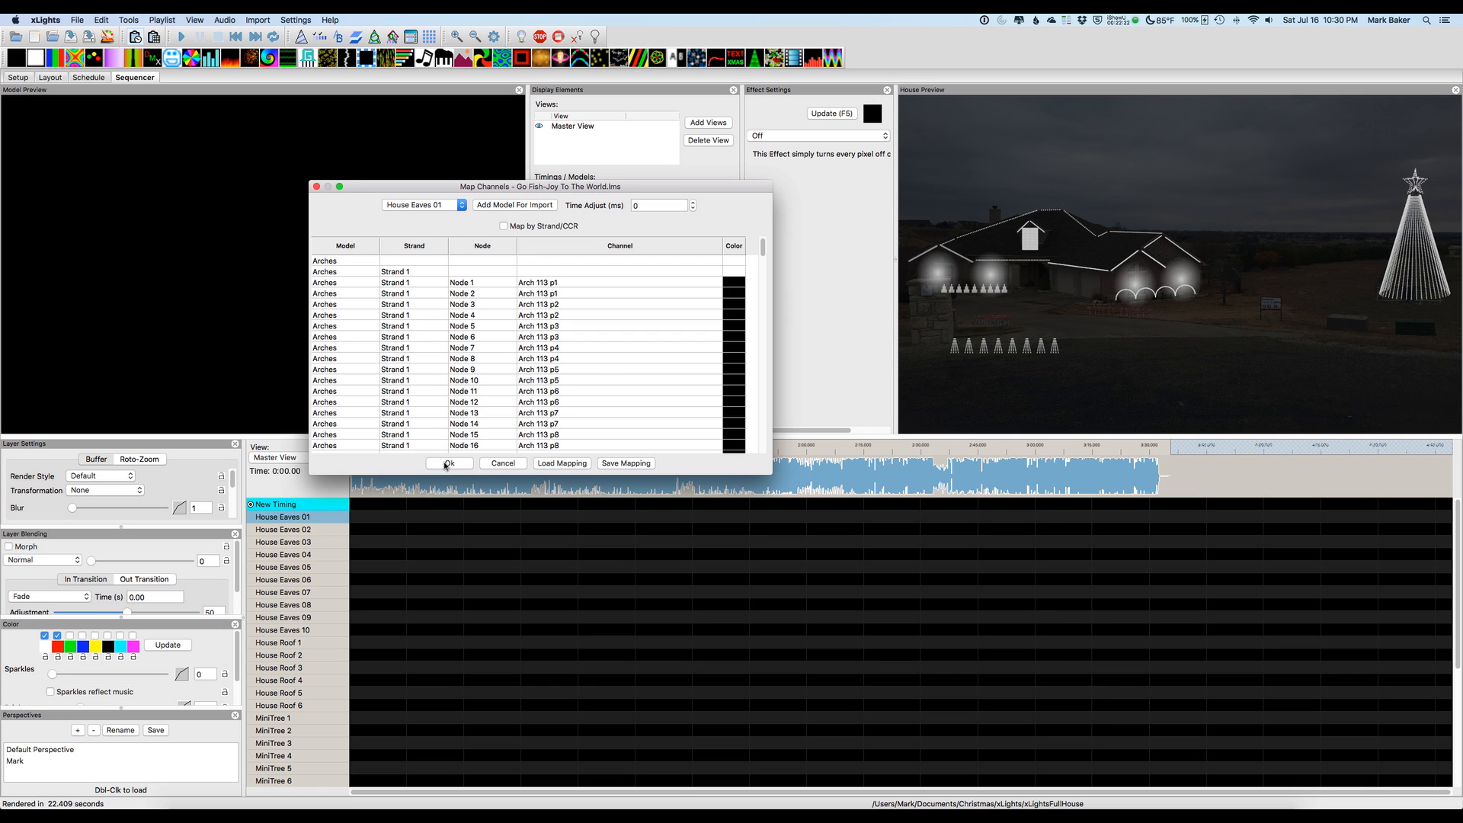
pyautogui.click(450, 465)
# - Import the Go Fish-Joy To The World.lms effects onto the Tree models using the PixelMiniTrees.txt channel mapping
pyautogui.click(253, 23)
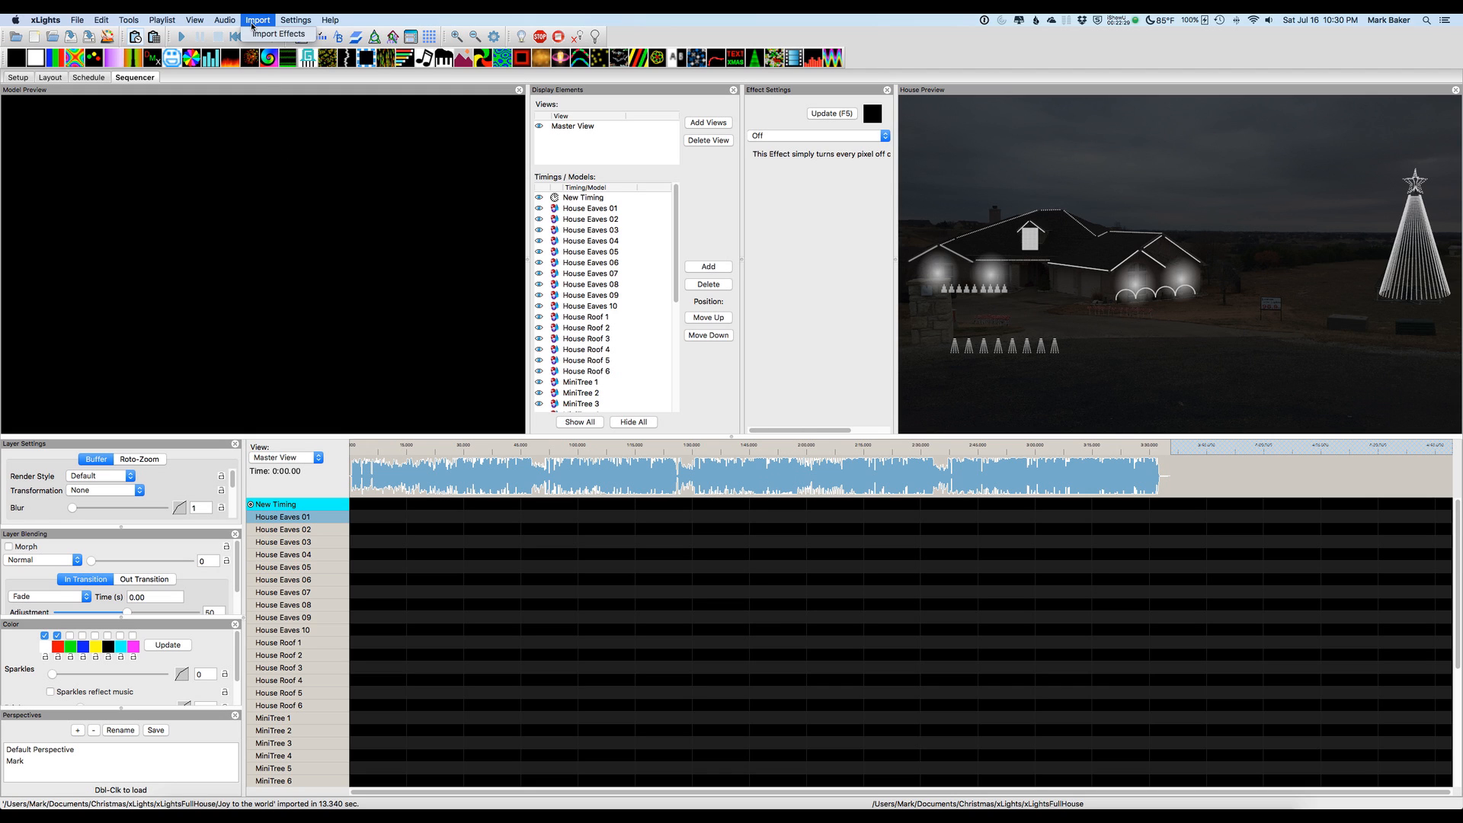
pyautogui.click(254, 34)
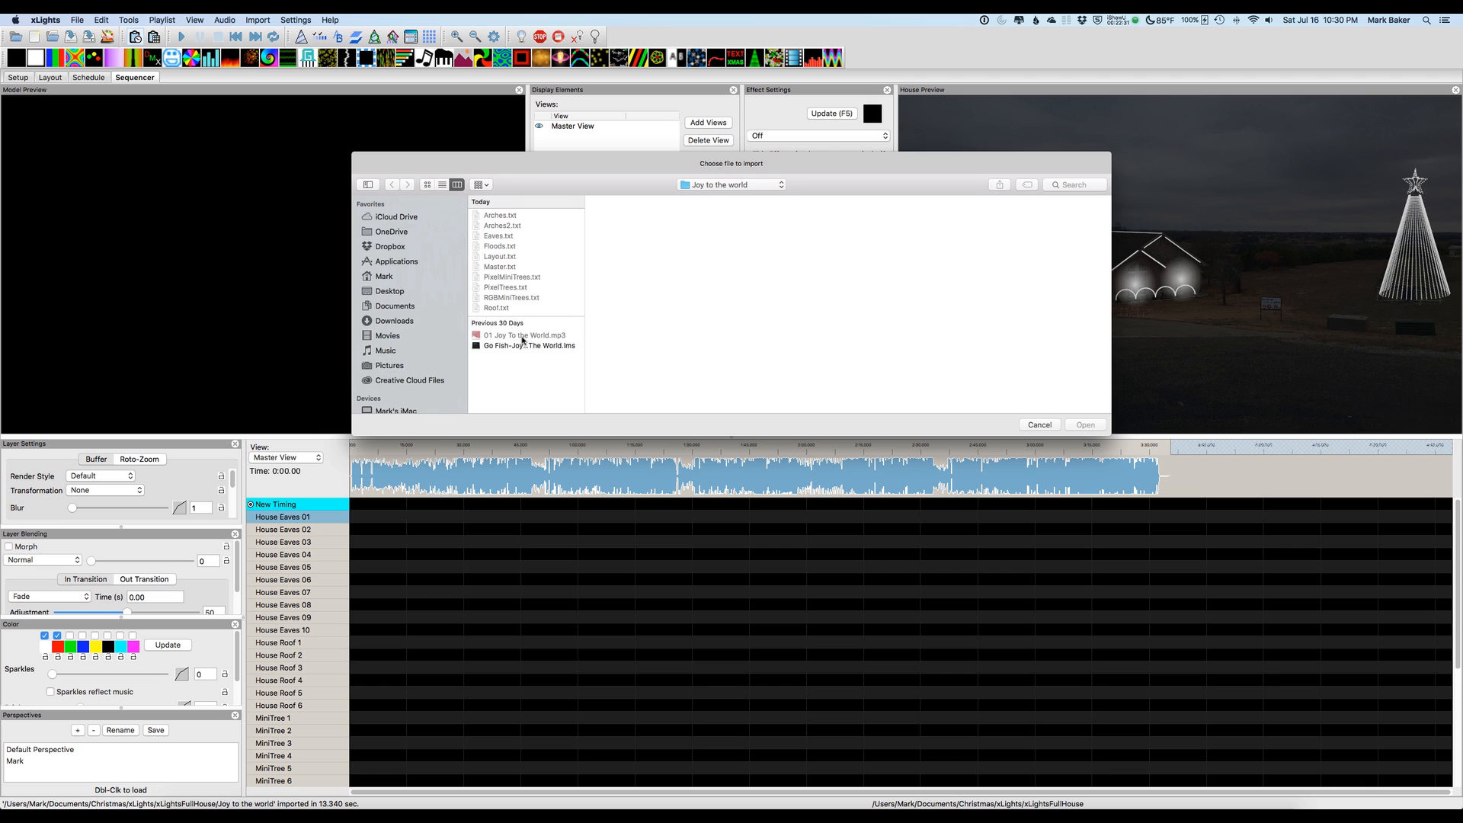
pyautogui.click(519, 345)
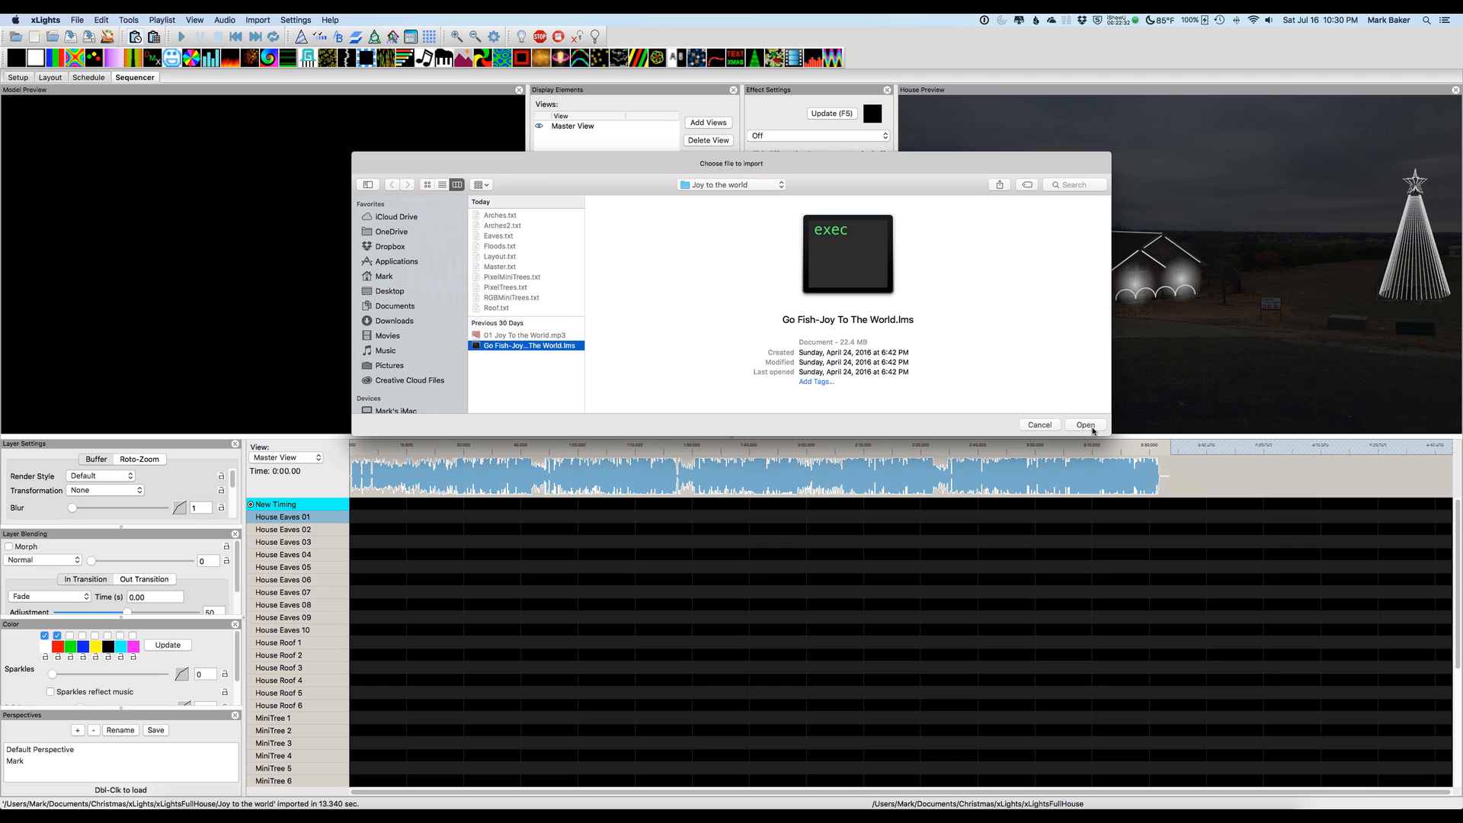
pyautogui.click(1091, 429)
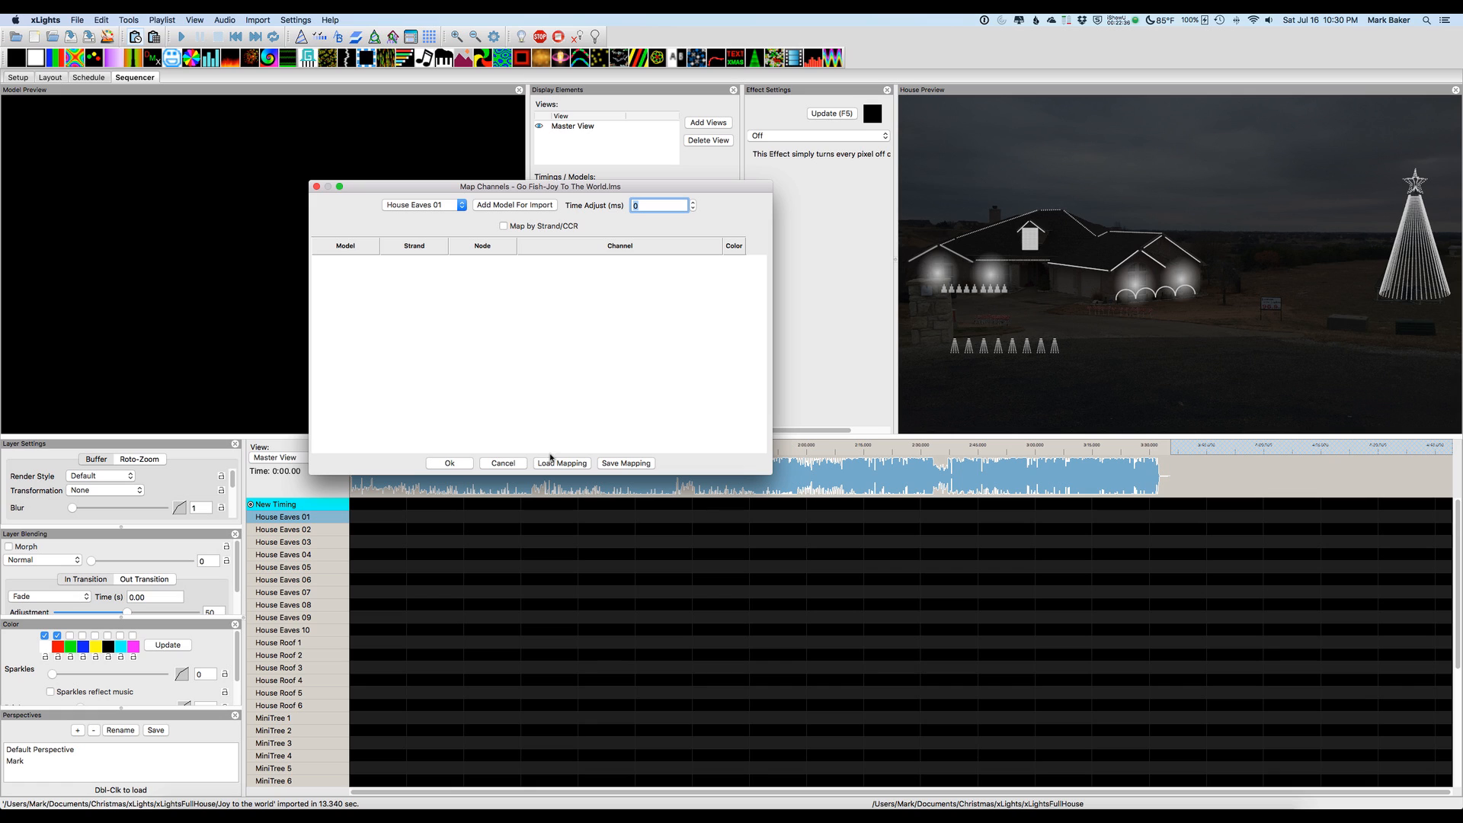
pyautogui.click(557, 464)
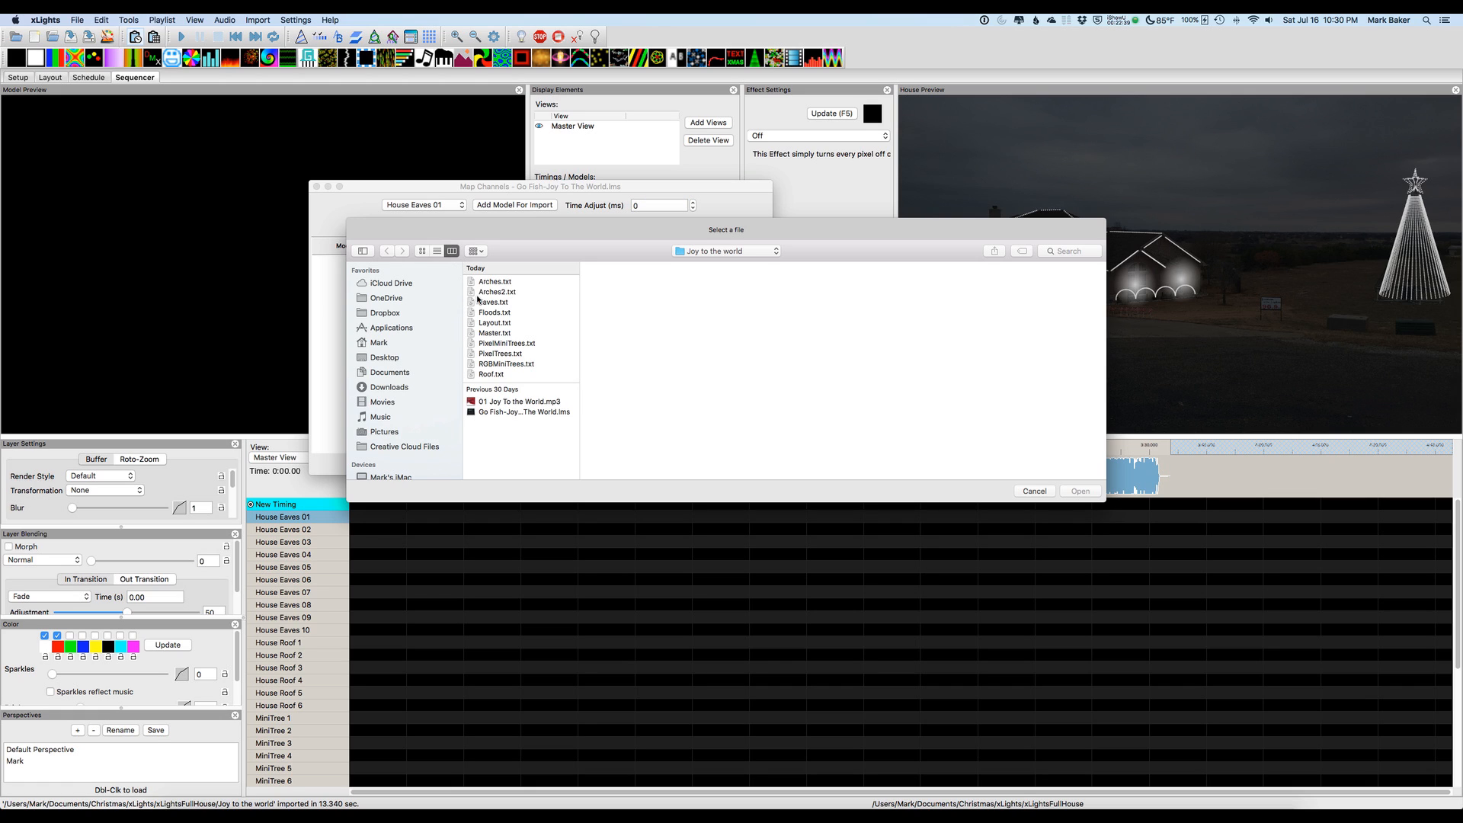
pyautogui.click(486, 344)
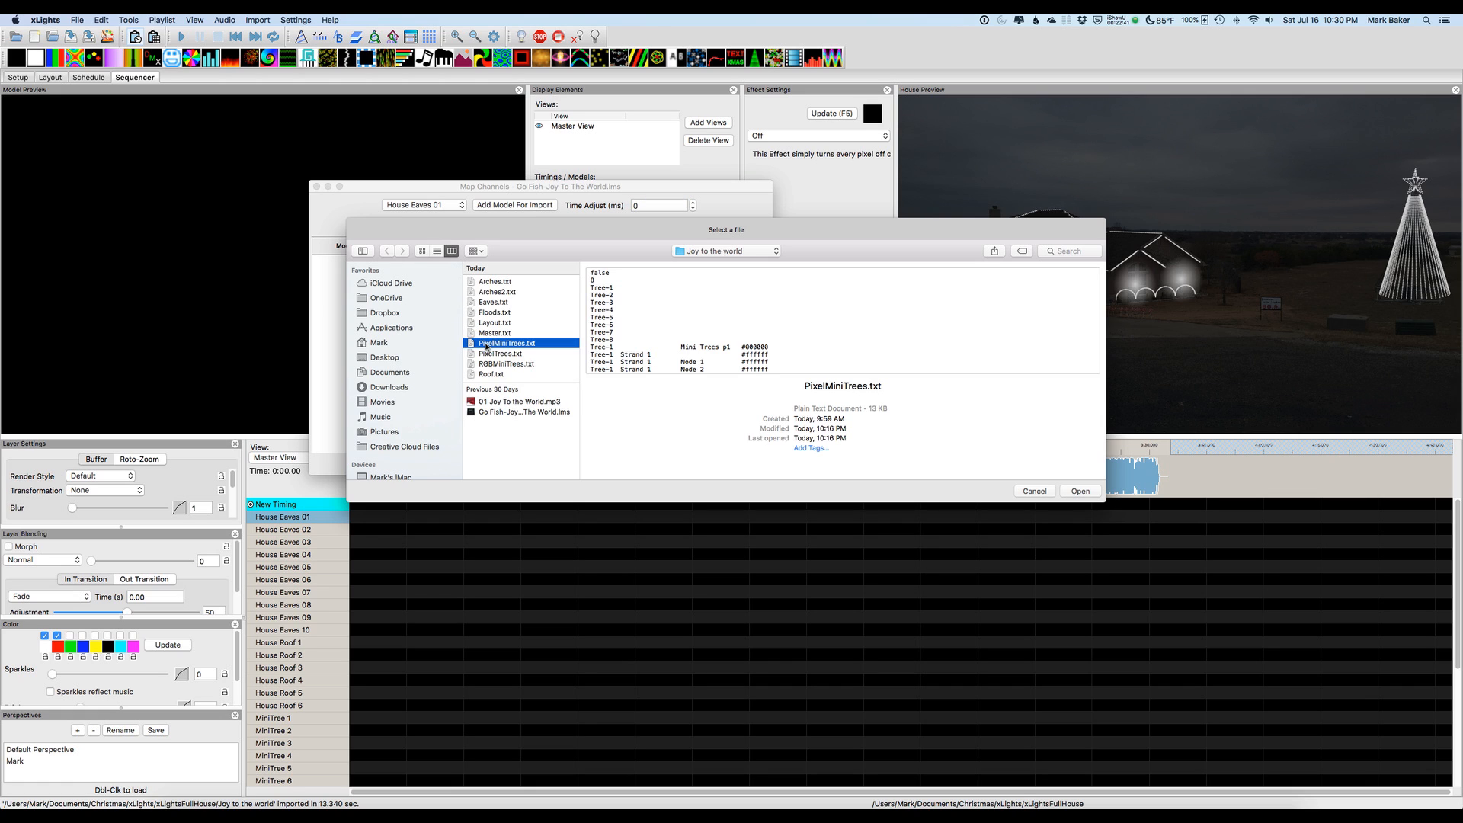
pyautogui.click(1059, 492)
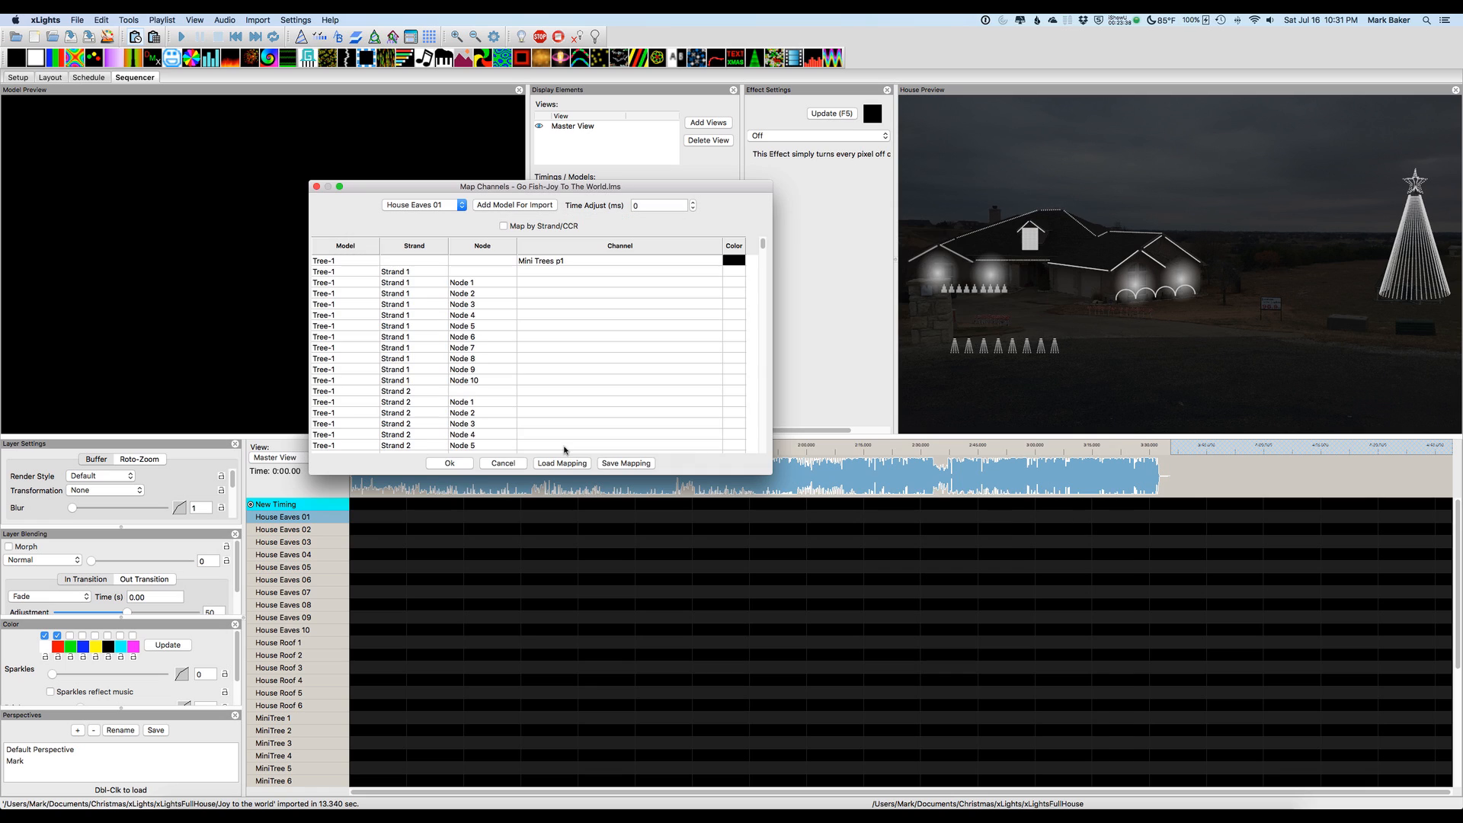
pyautogui.click(445, 463)
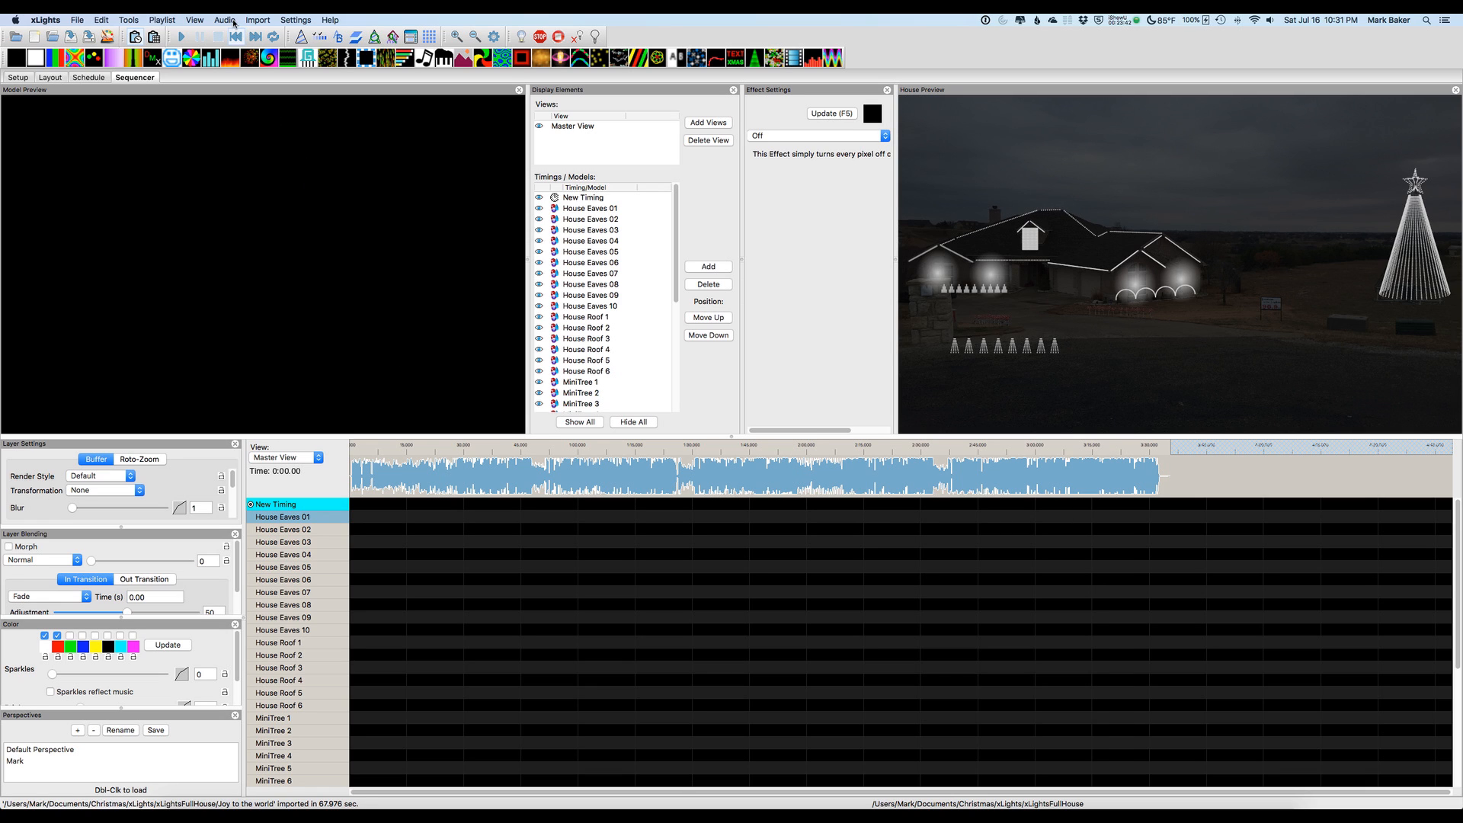
# - Import the Go Fish-Joy To The World.lms effects onto the MiniTree models using the RGBMiniTrees.txt channel mapping
pyautogui.click(258, 20)
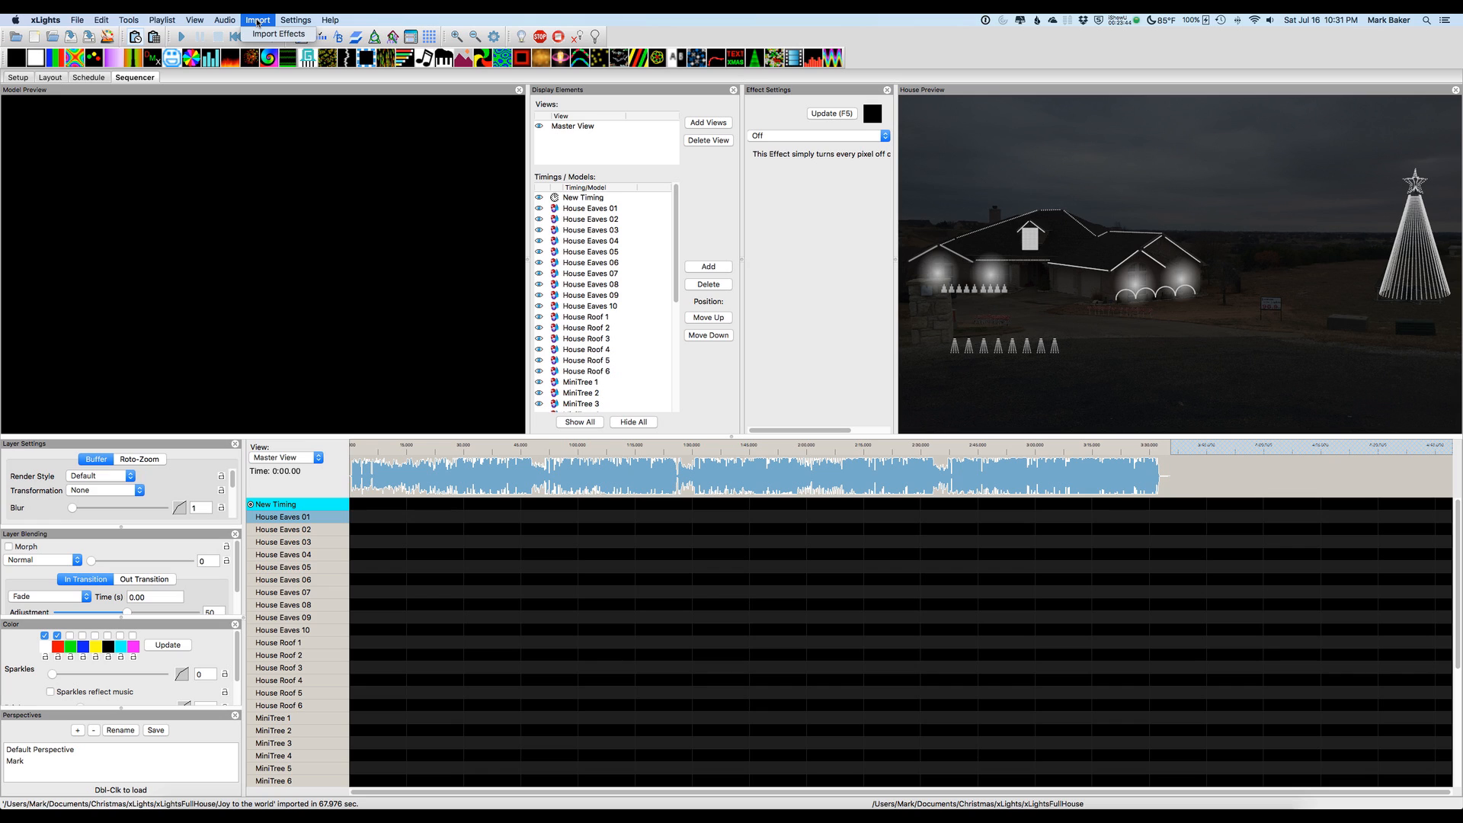
pyautogui.click(257, 34)
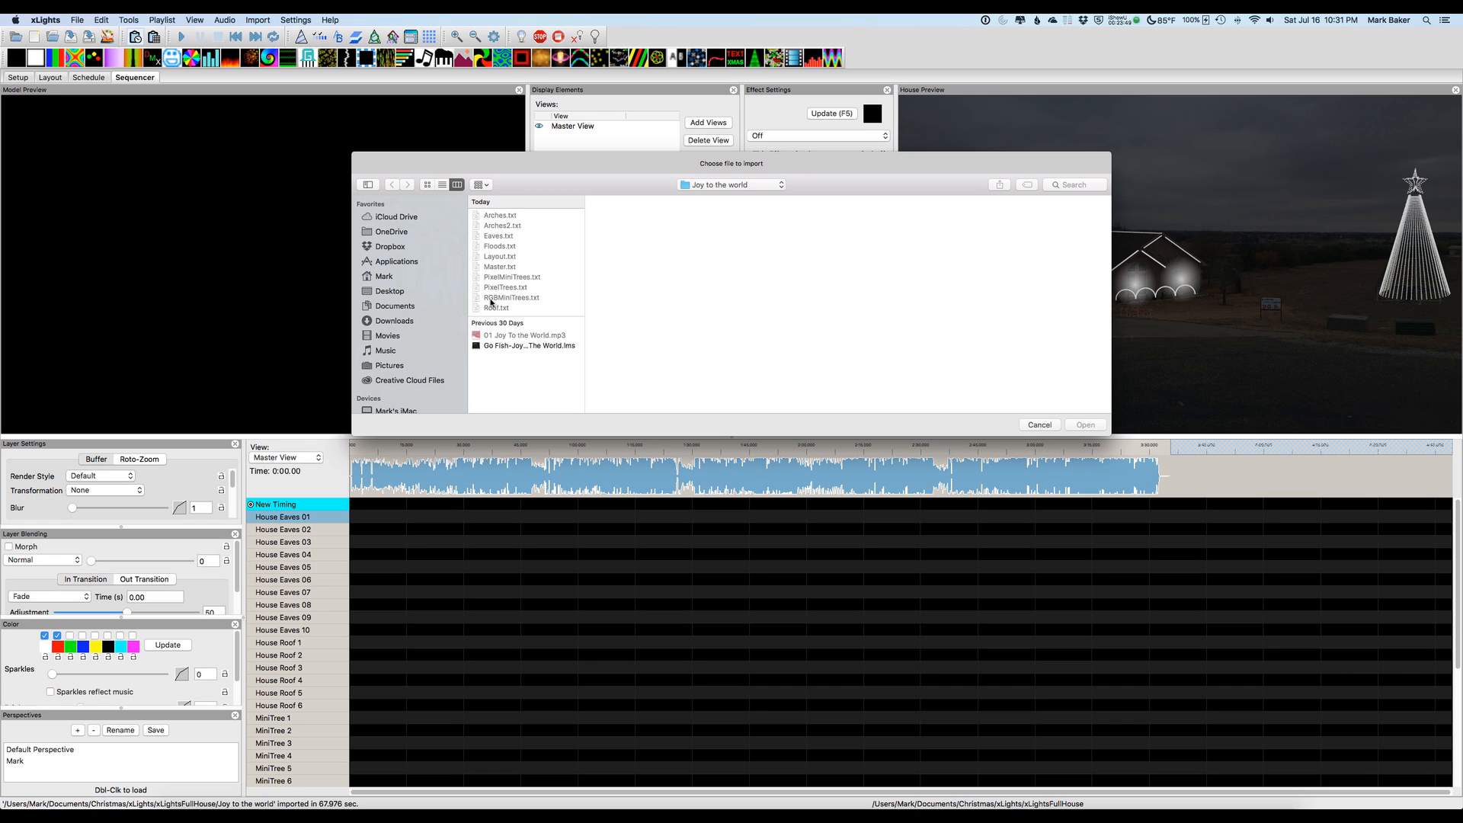
pyautogui.click(495, 347)
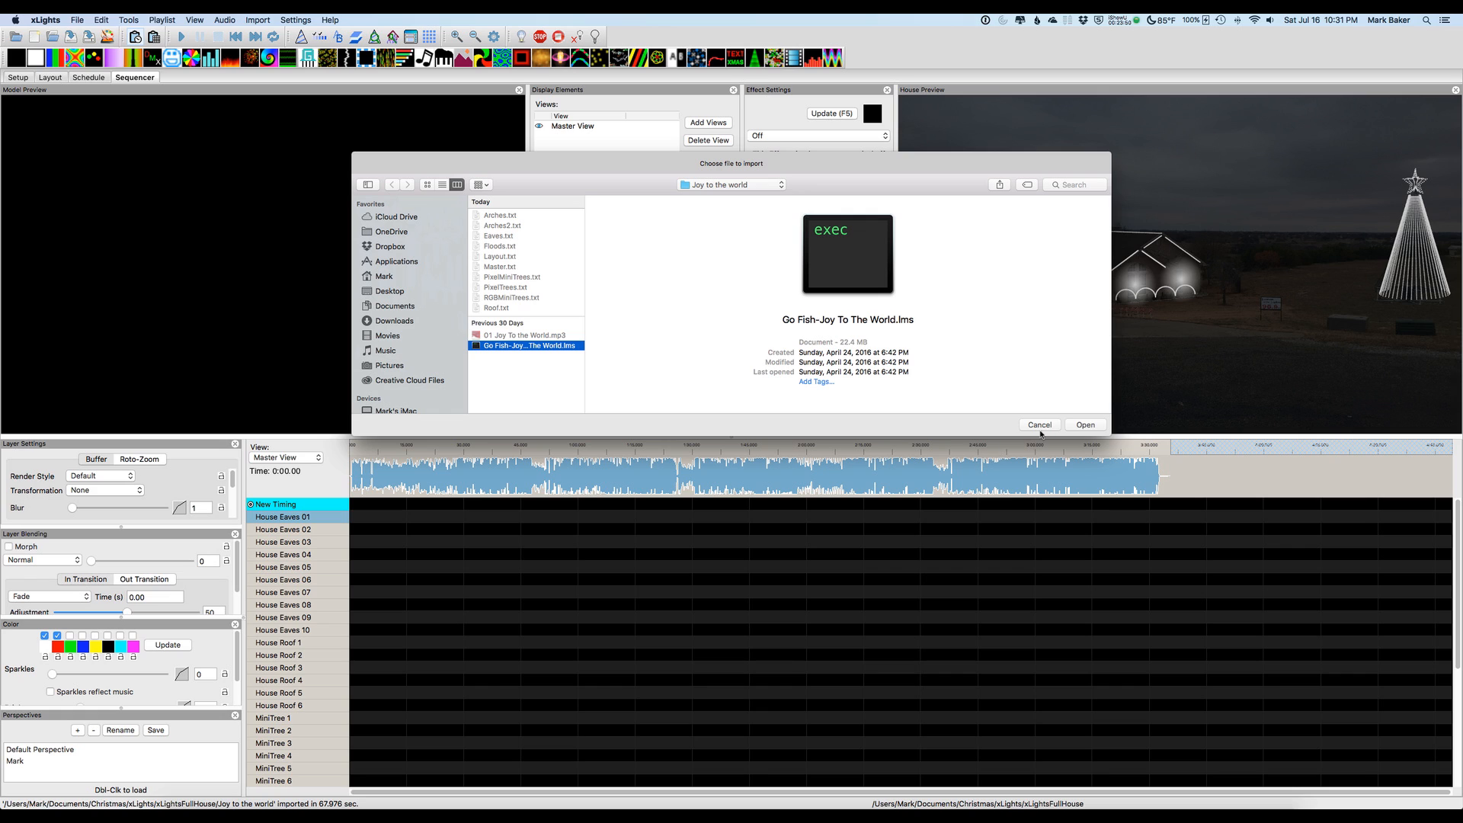
pyautogui.click(1081, 425)
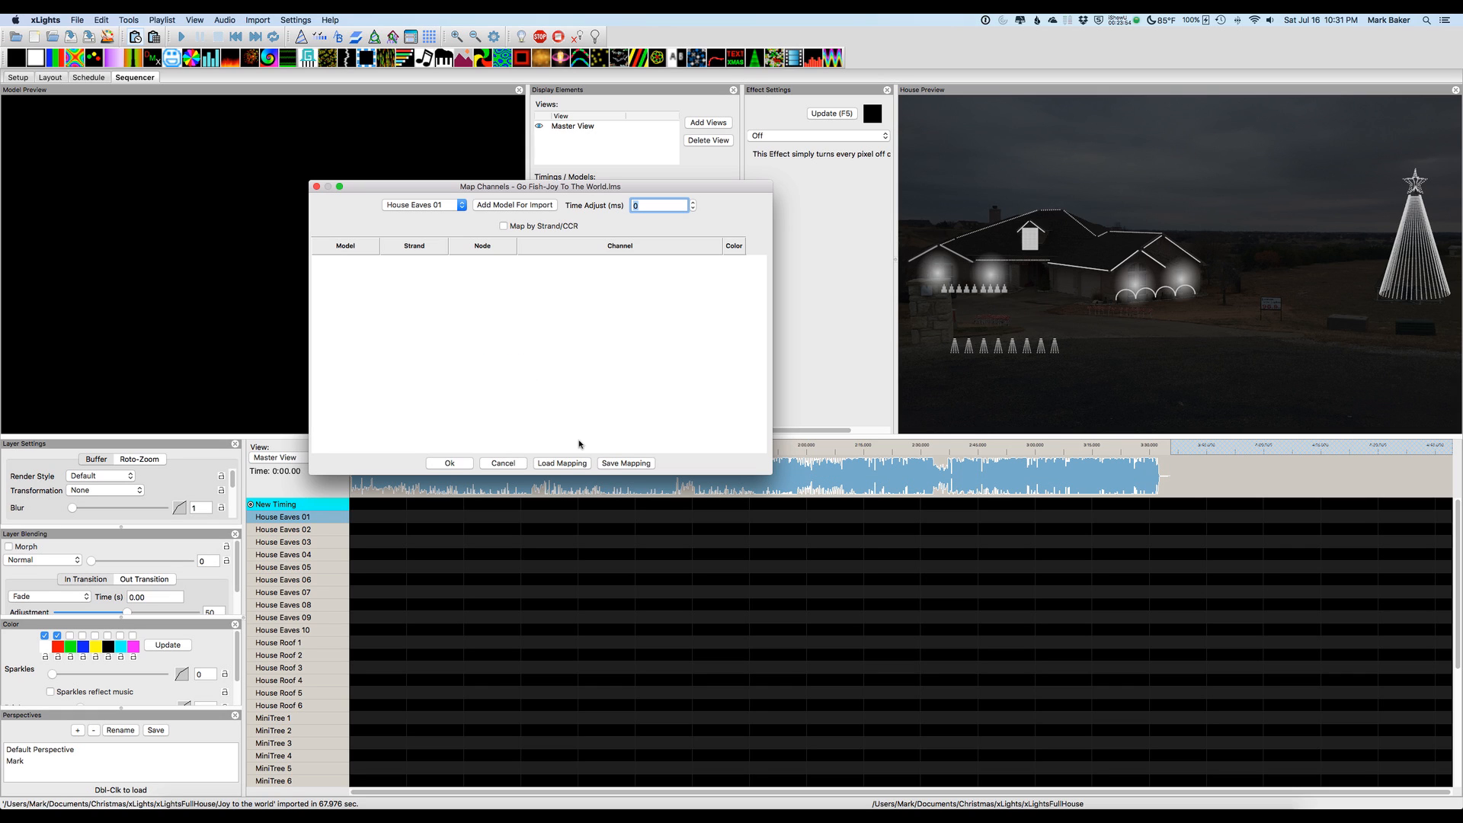
pyautogui.click(572, 464)
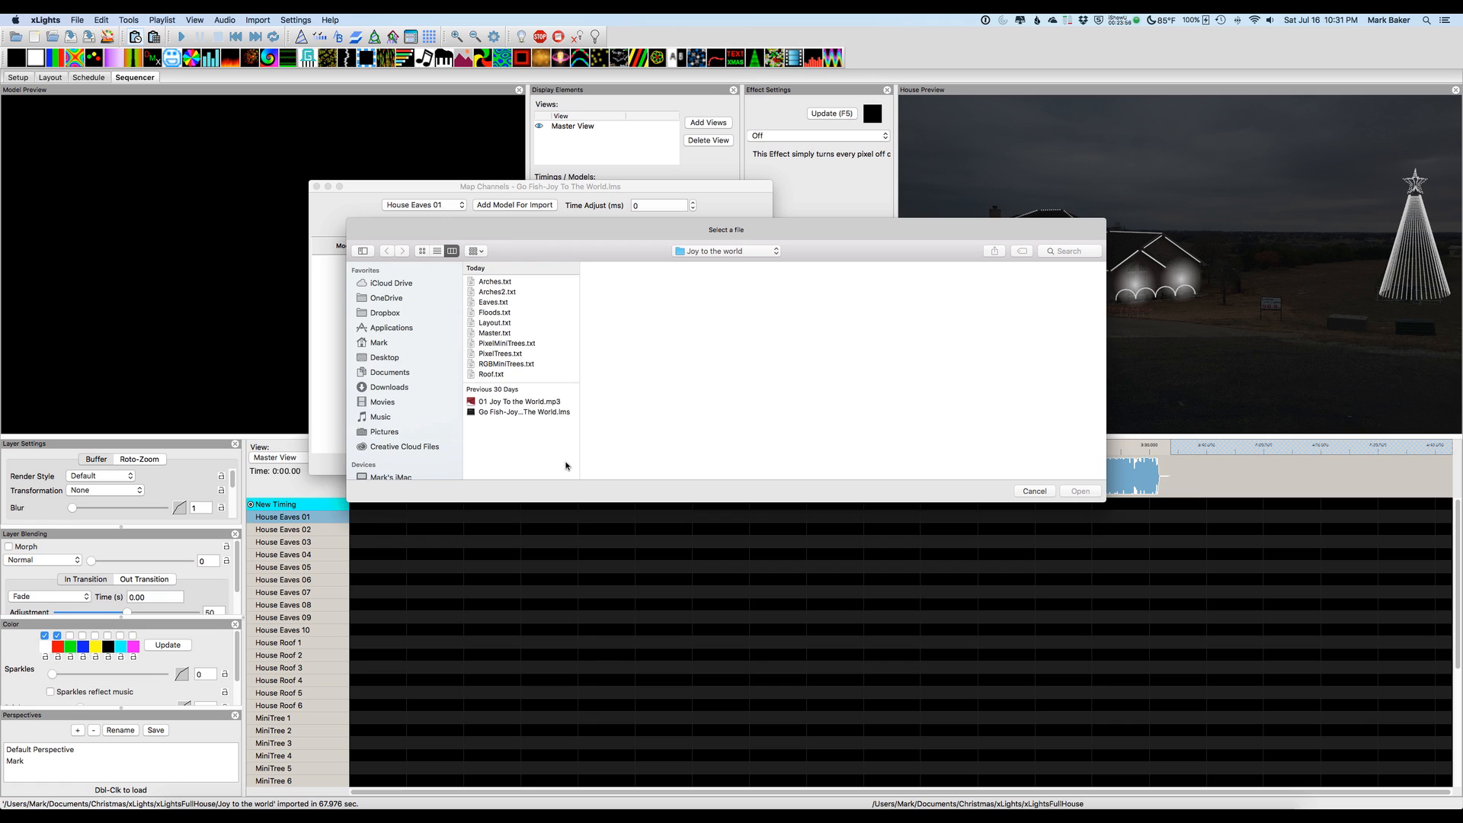
pyautogui.click(500, 365)
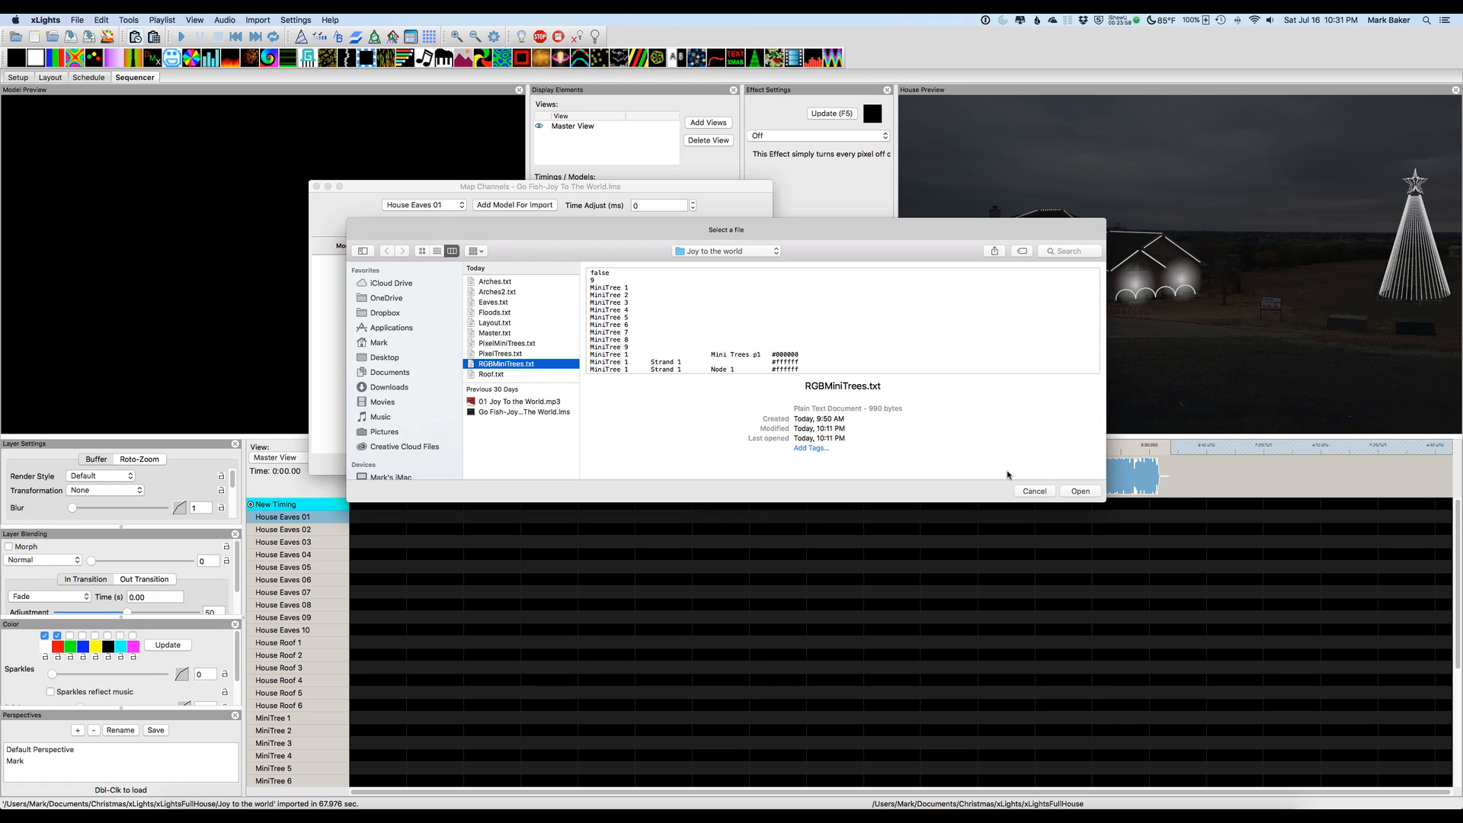
pyautogui.click(1081, 491)
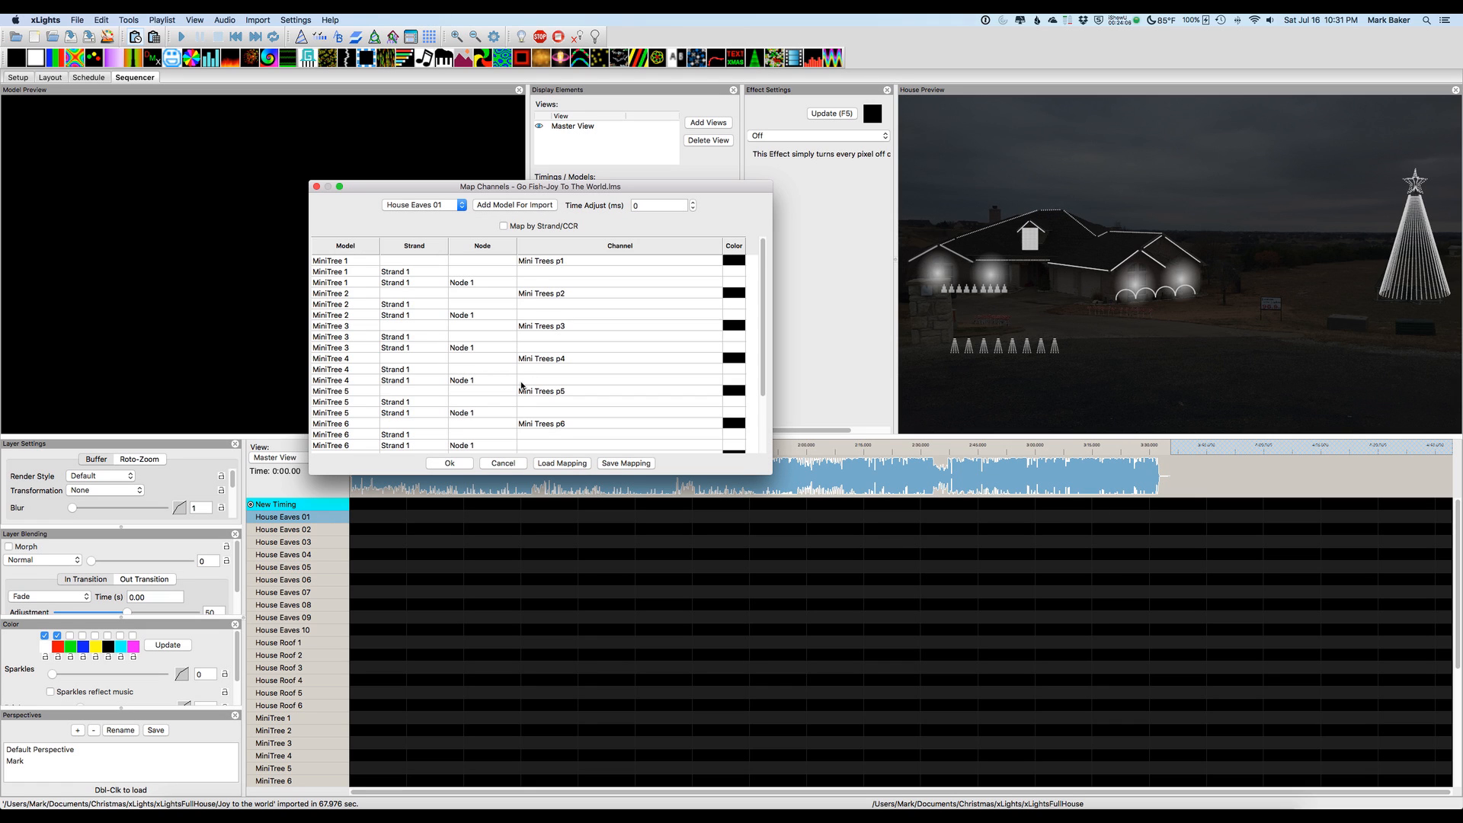
pyautogui.click(449, 463)
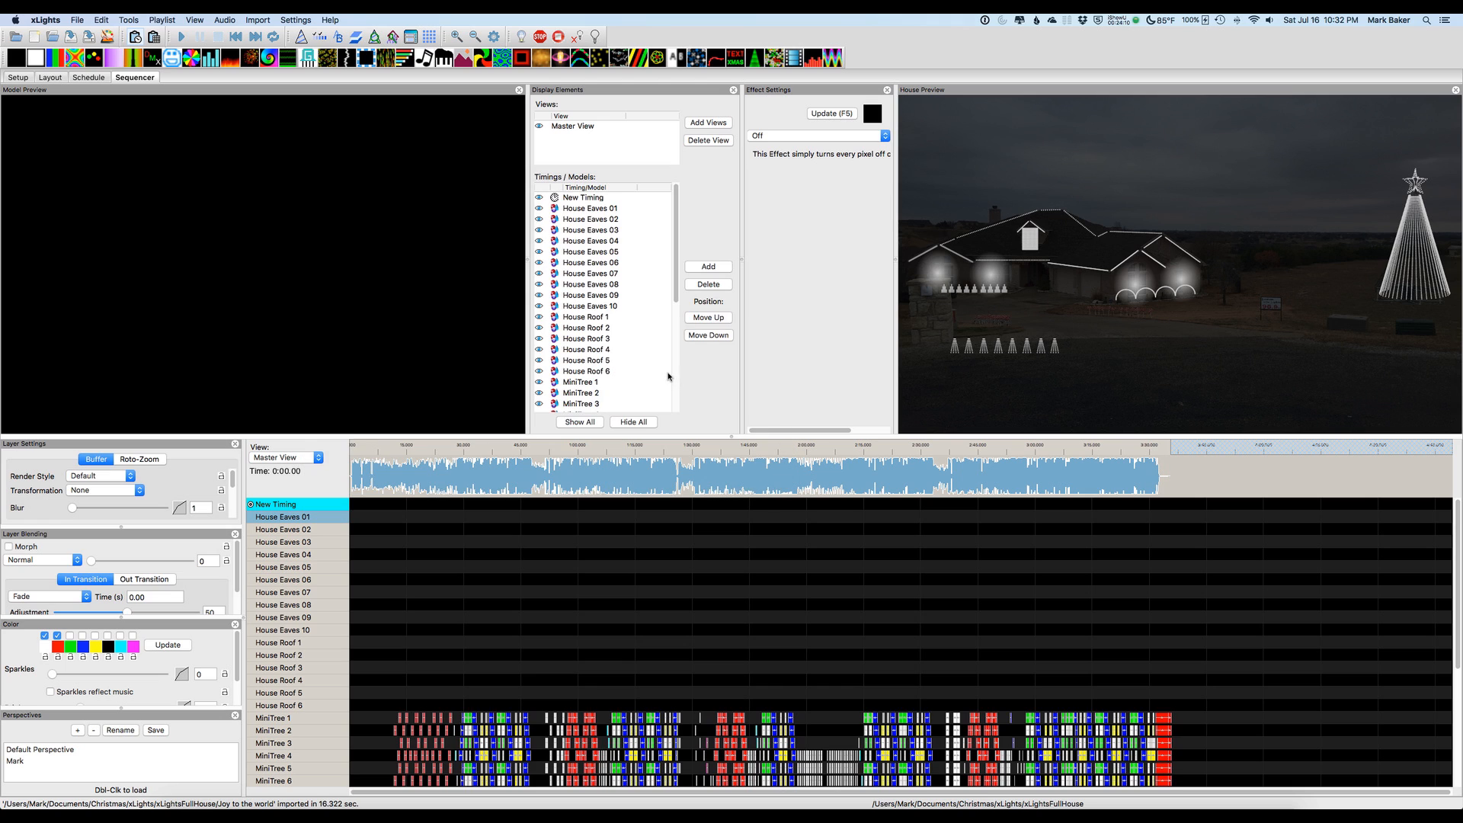
# - Import the Go Fish-Joy To The World.lms effects onto the flood models using the Floods.txt channel mapping
pyautogui.click(253, 21)
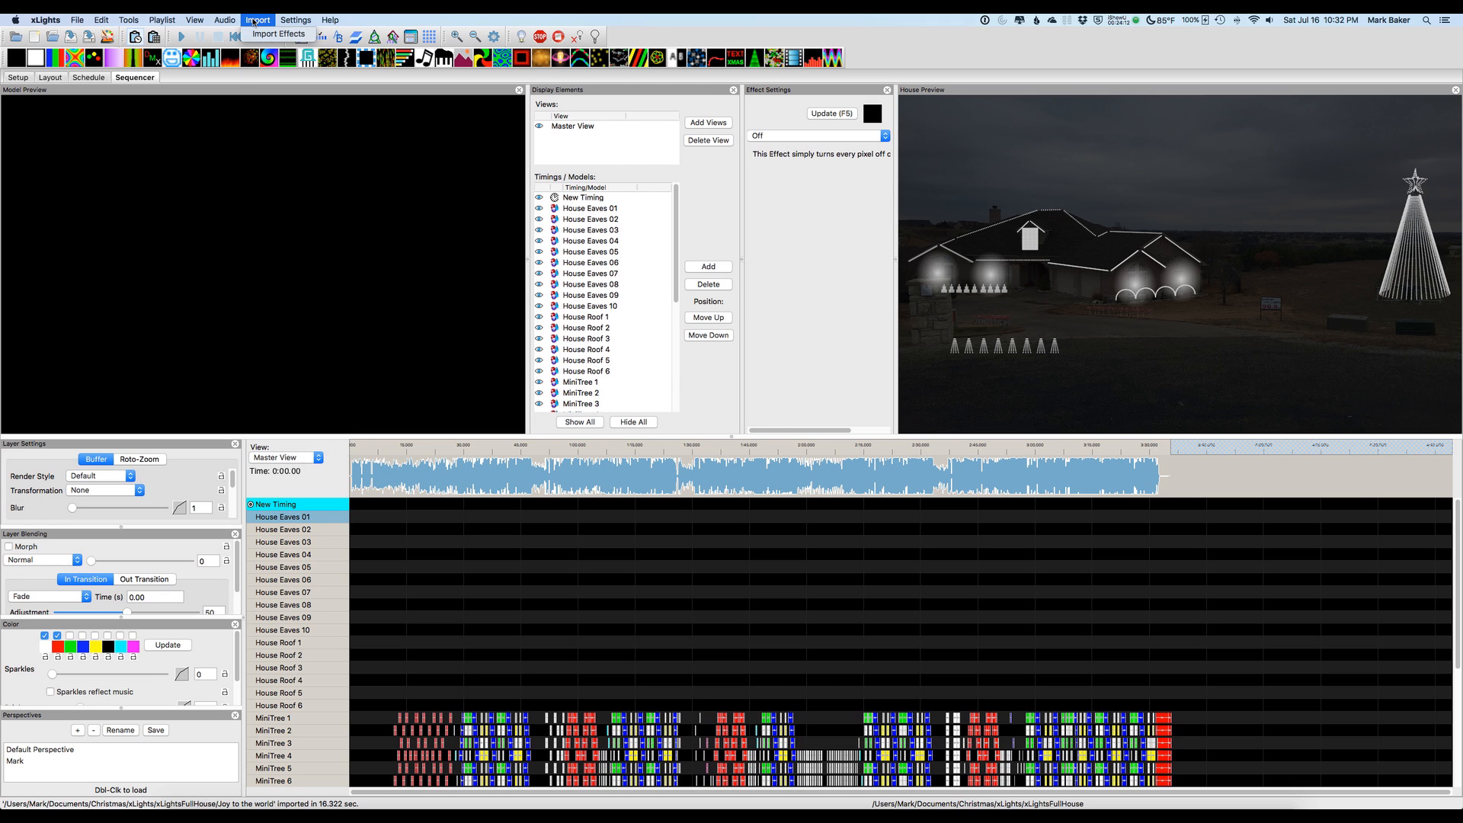
pyautogui.click(263, 33)
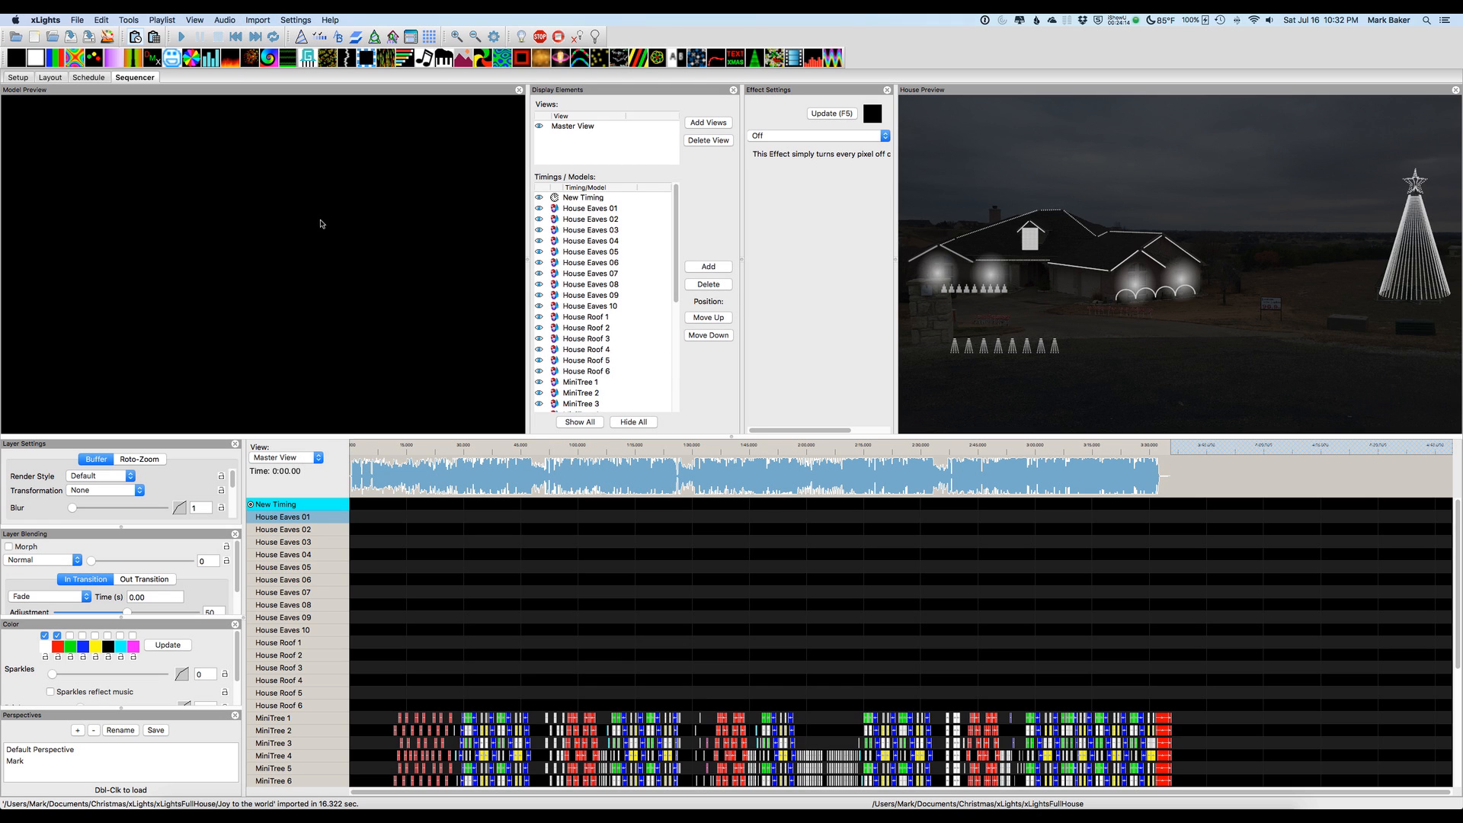
pyautogui.click(519, 346)
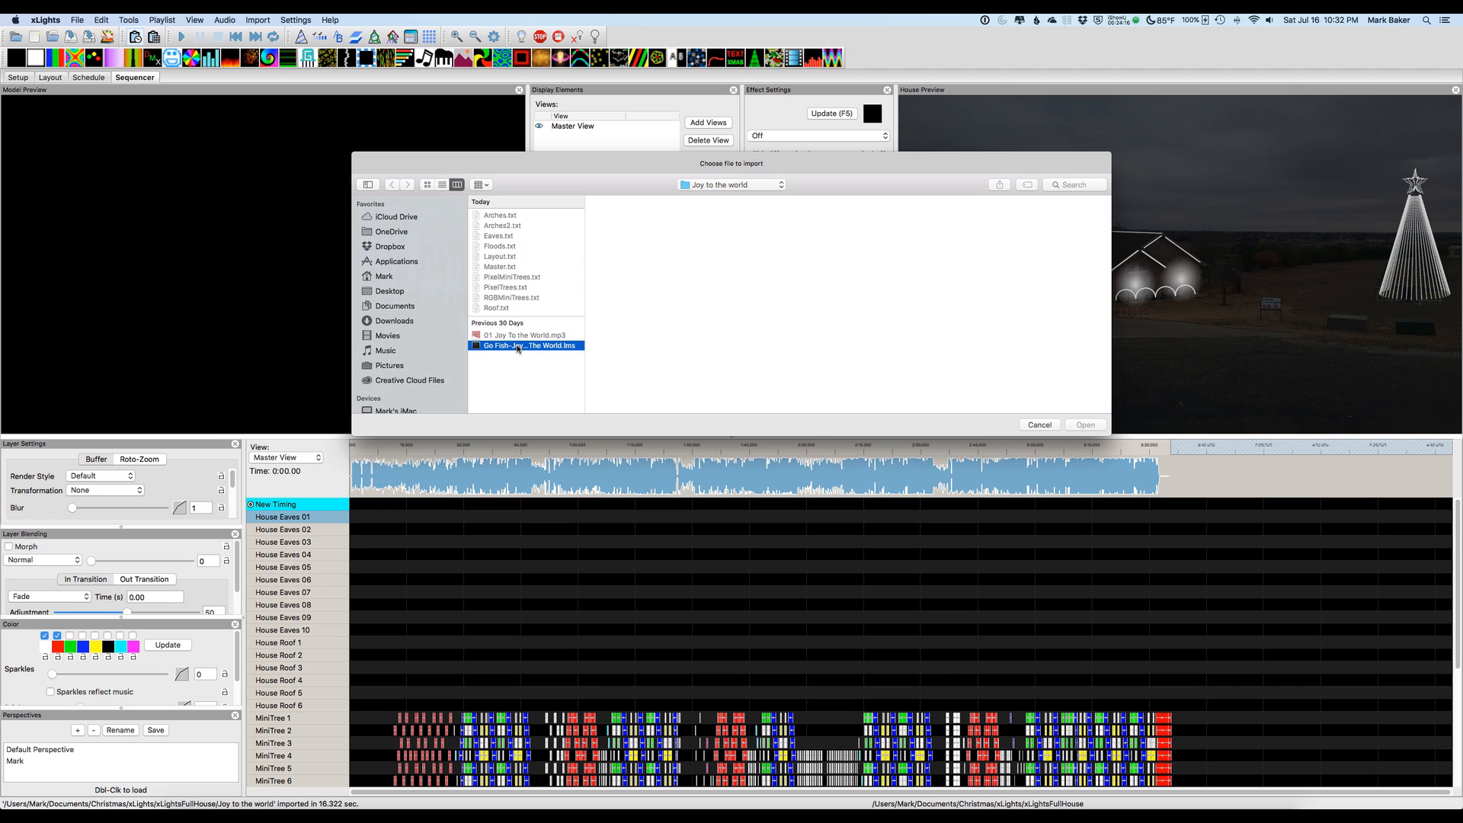
pyautogui.click(1091, 427)
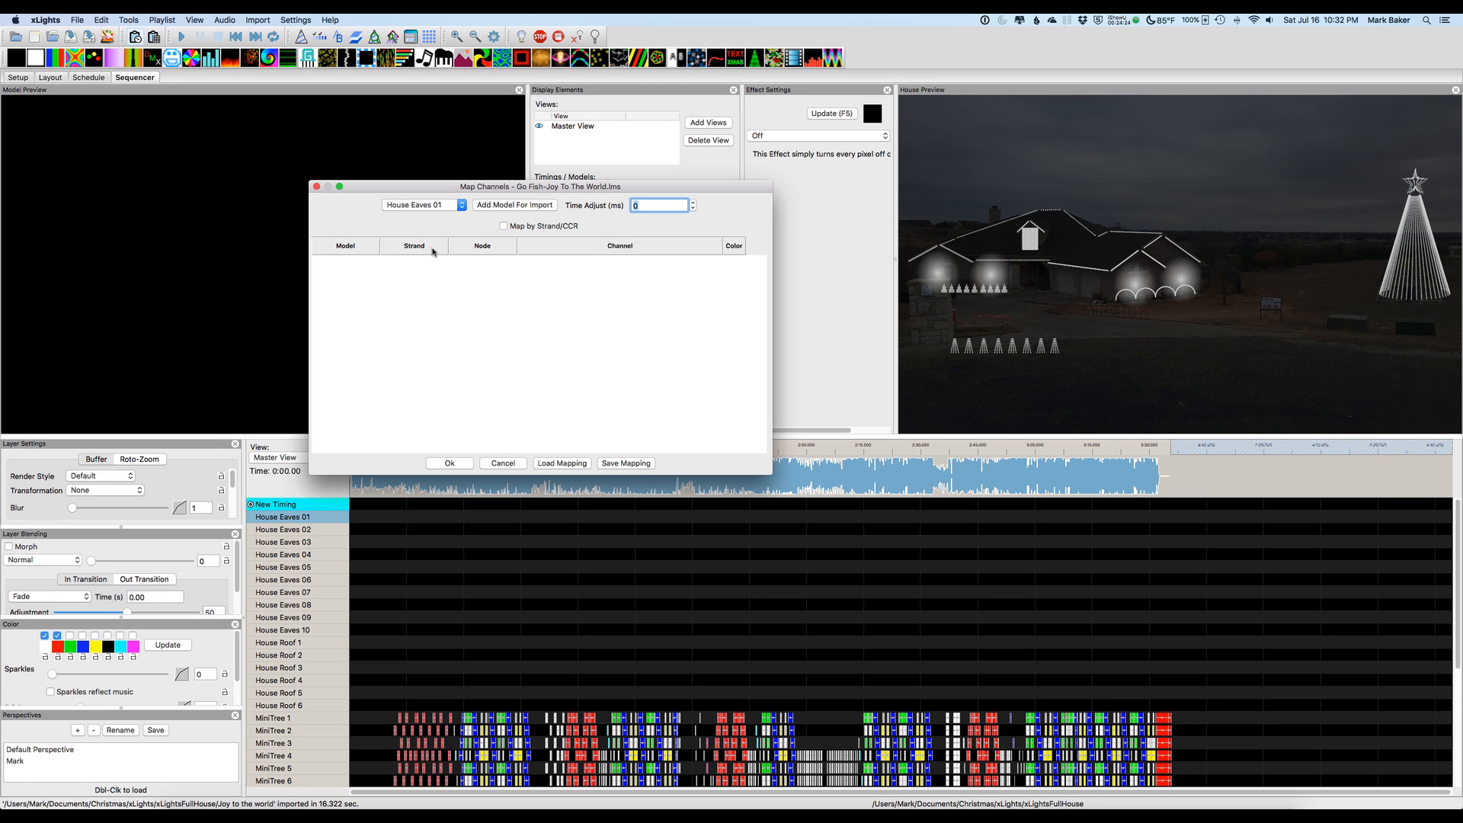
pyautogui.click(557, 462)
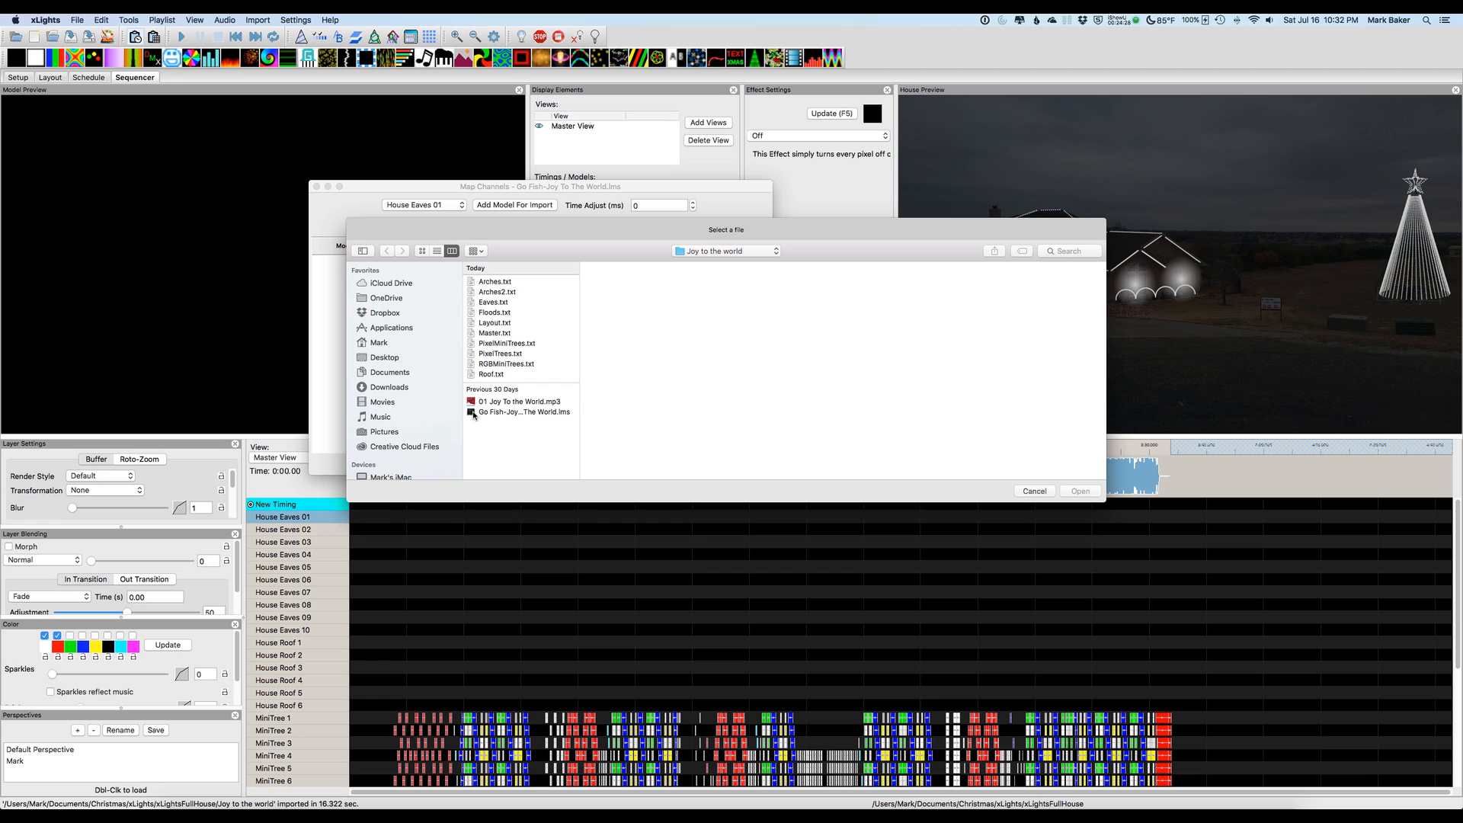
pyautogui.click(485, 314)
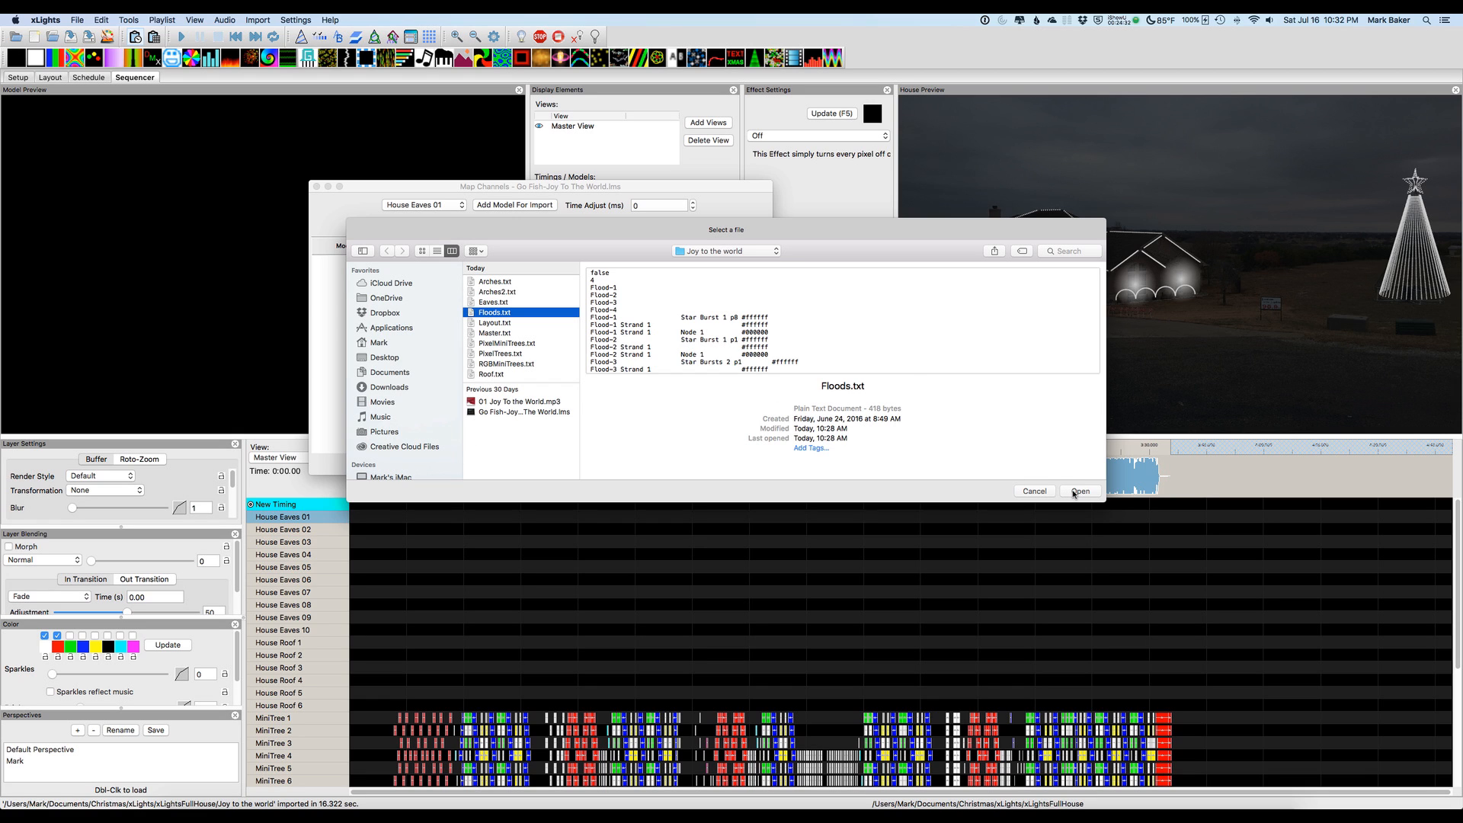
pyautogui.click(1079, 491)
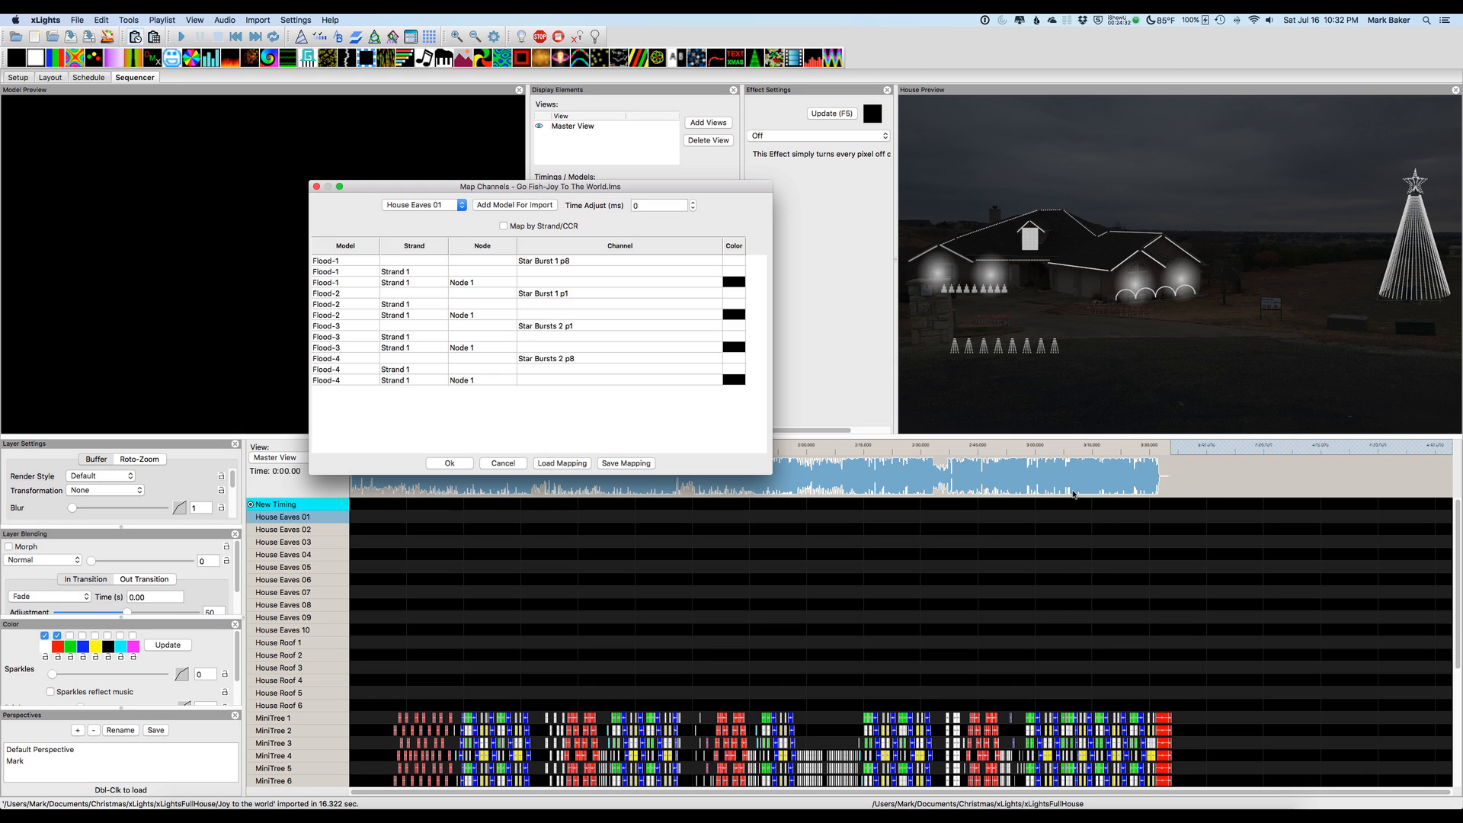
pyautogui.click(447, 464)
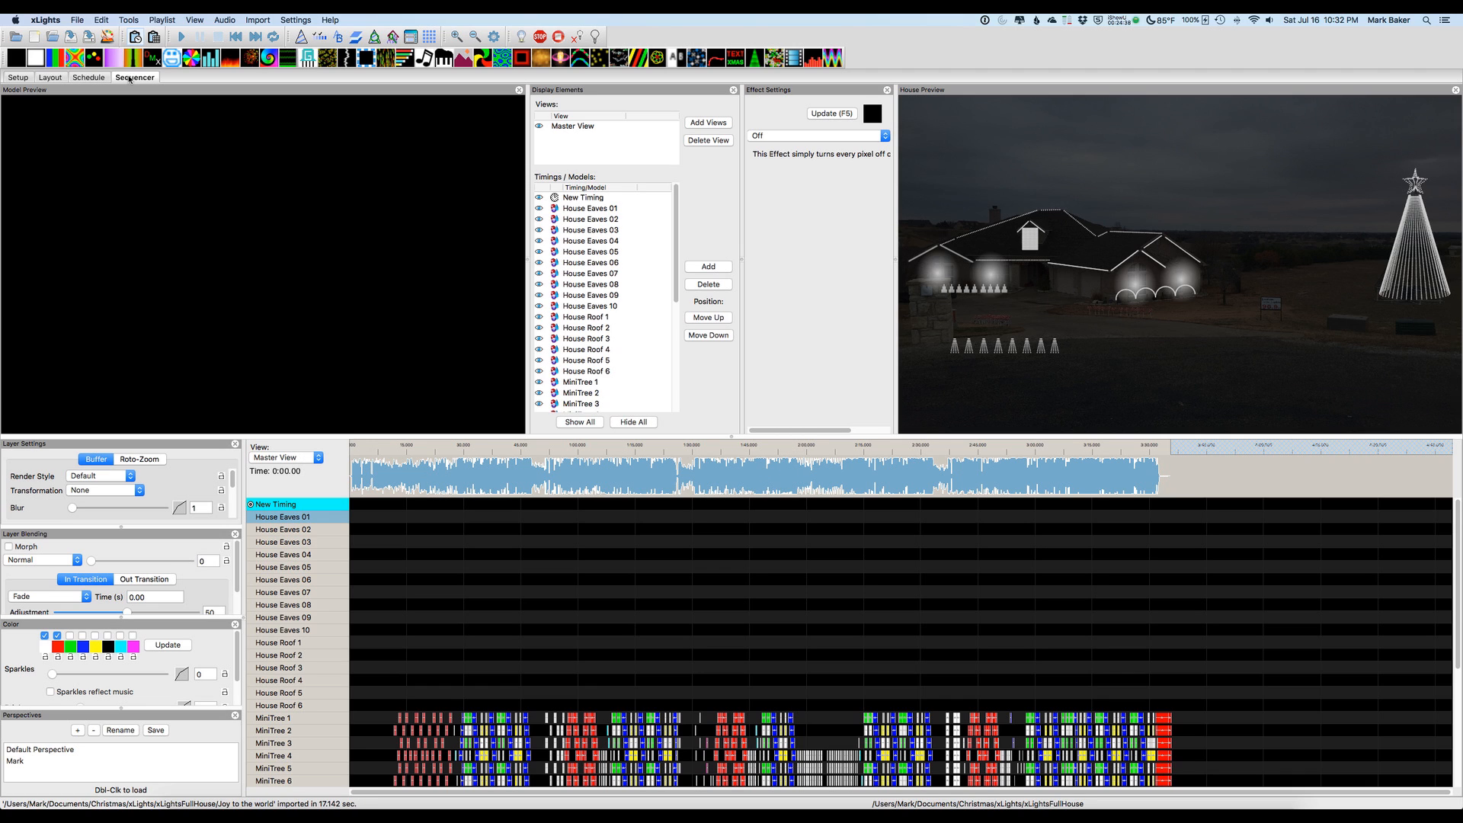
# - Render all and play back a section of the song starting about 20 seconds in to check the house preview
pyautogui.click(107, 36)
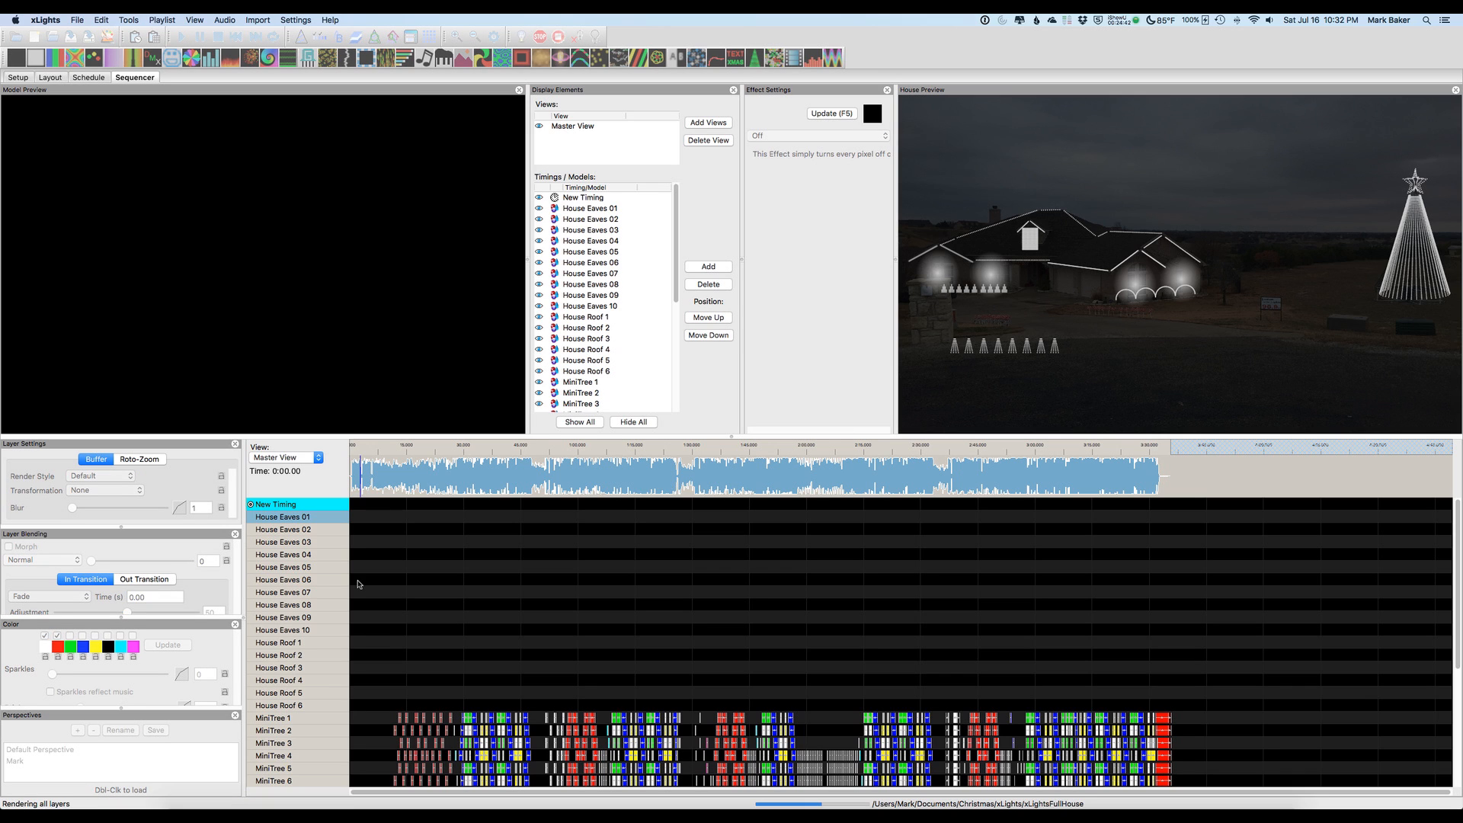
pyautogui.moveTo(458, 449); pyautogui.dragTo(504, 450)
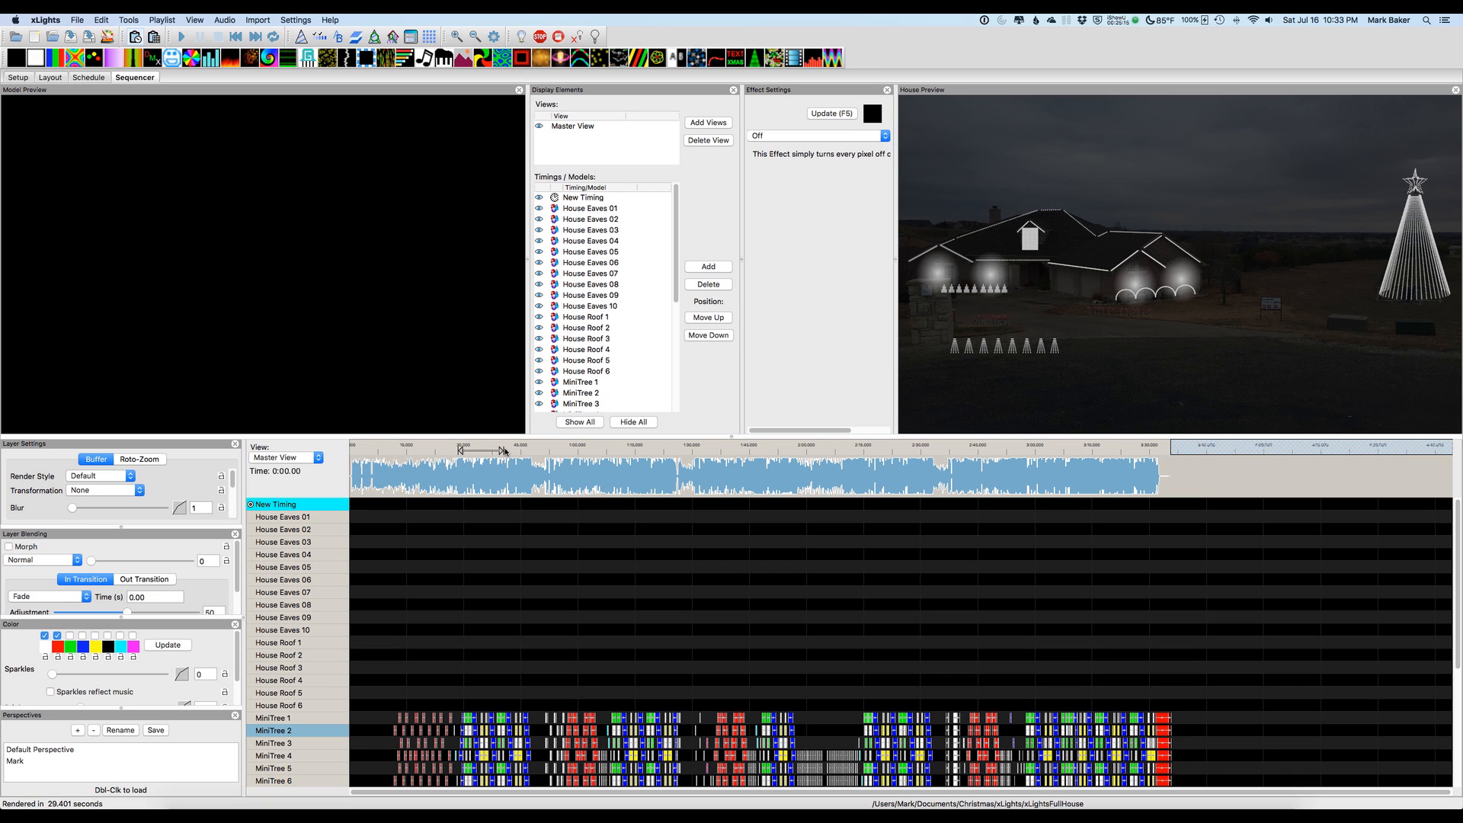
pyautogui.press('space')
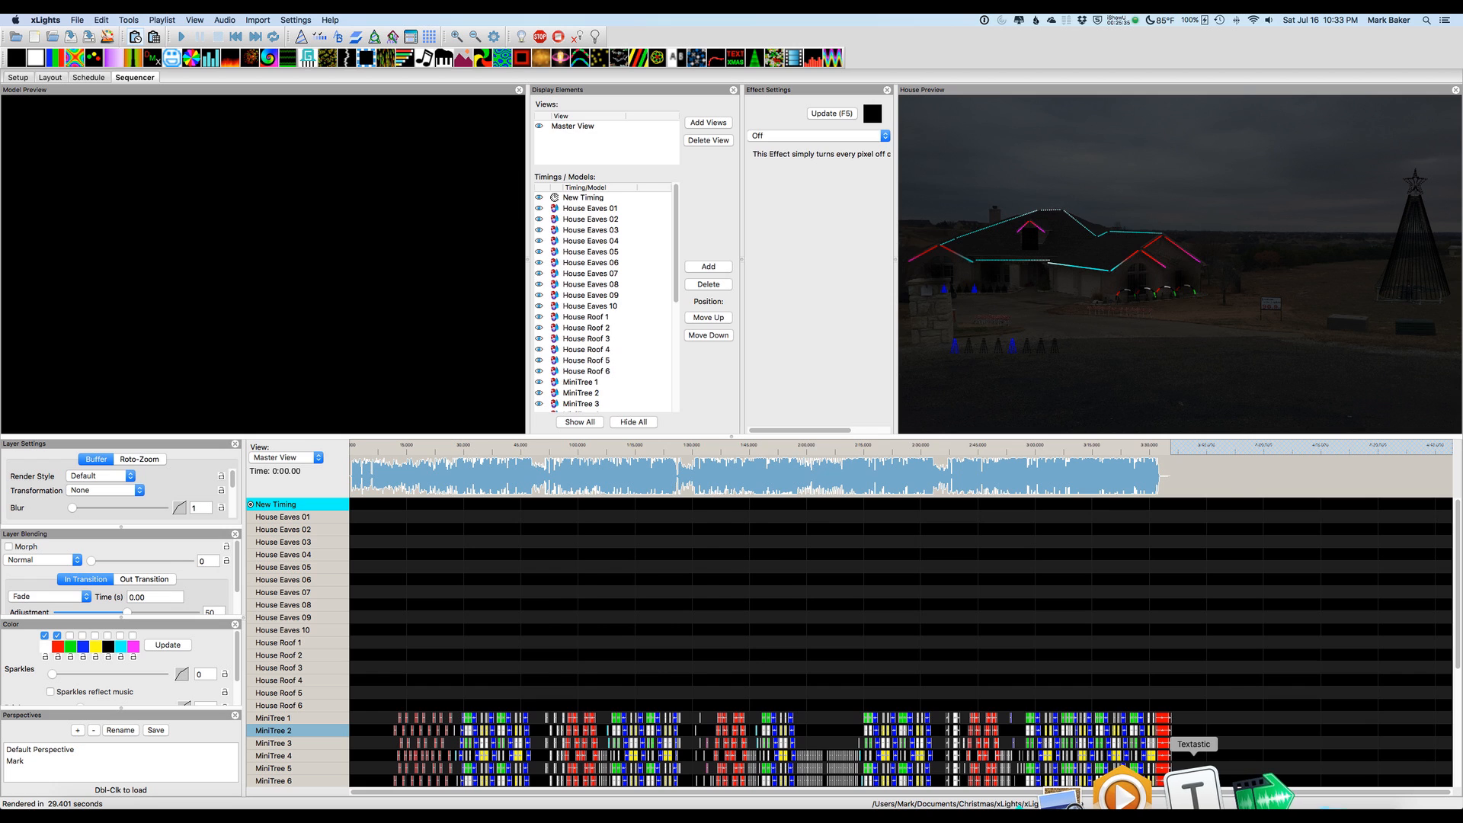
# - Switch to Textastic and review the Roof.txt mapping file from its beginning
pyautogui.click(1193, 792)
pyautogui.scroll(15, 697, 288)
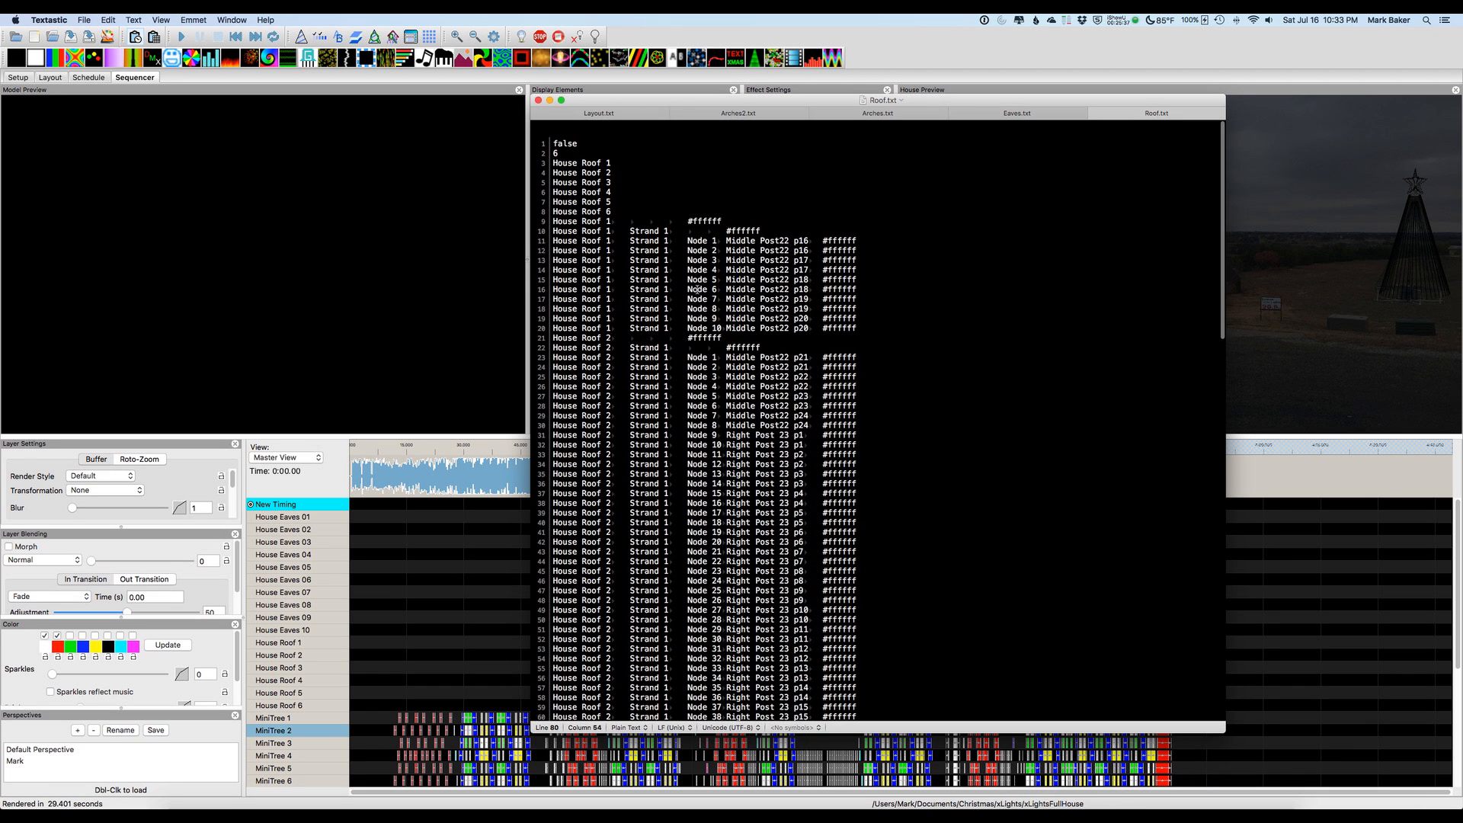